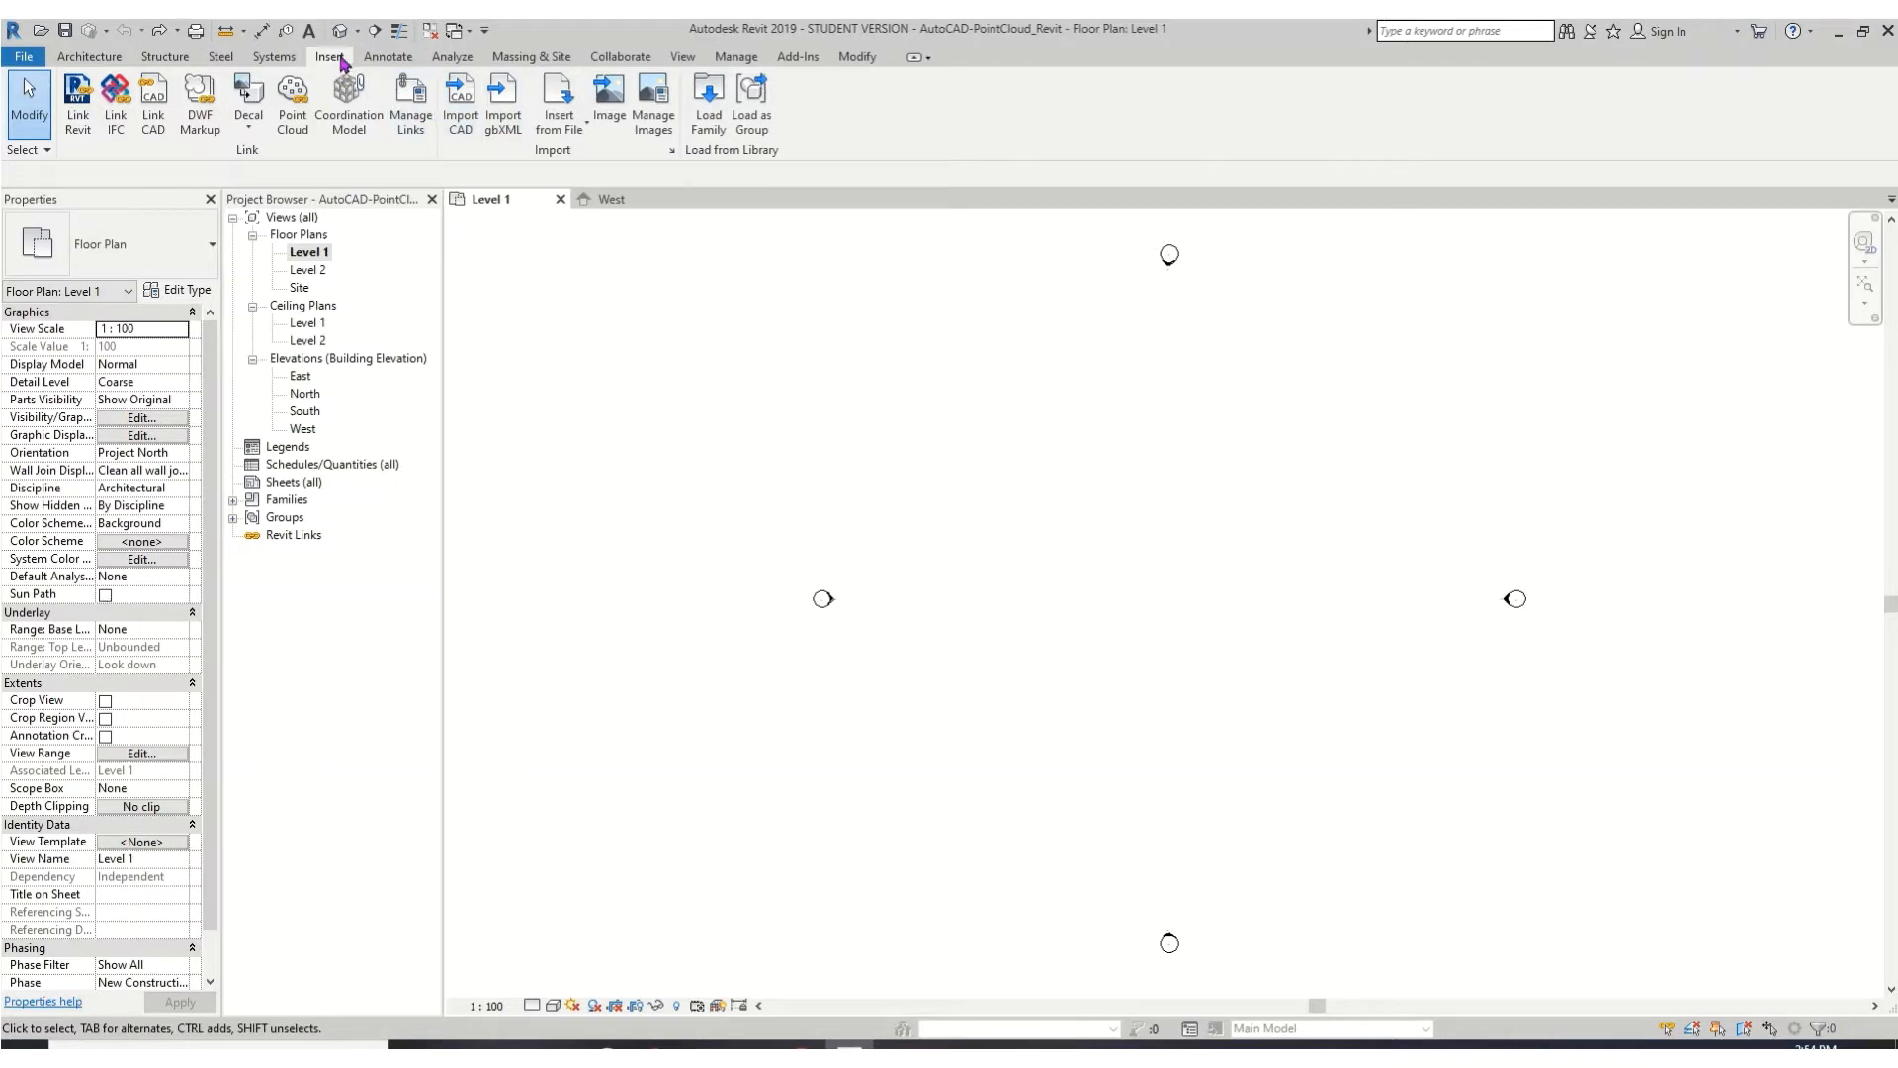
- Link the DWG file "AutoCAD with Coordinates" in black and white, with meter units, Auto - Center to Center positioning, placed at Level 1
left_click(154, 96)
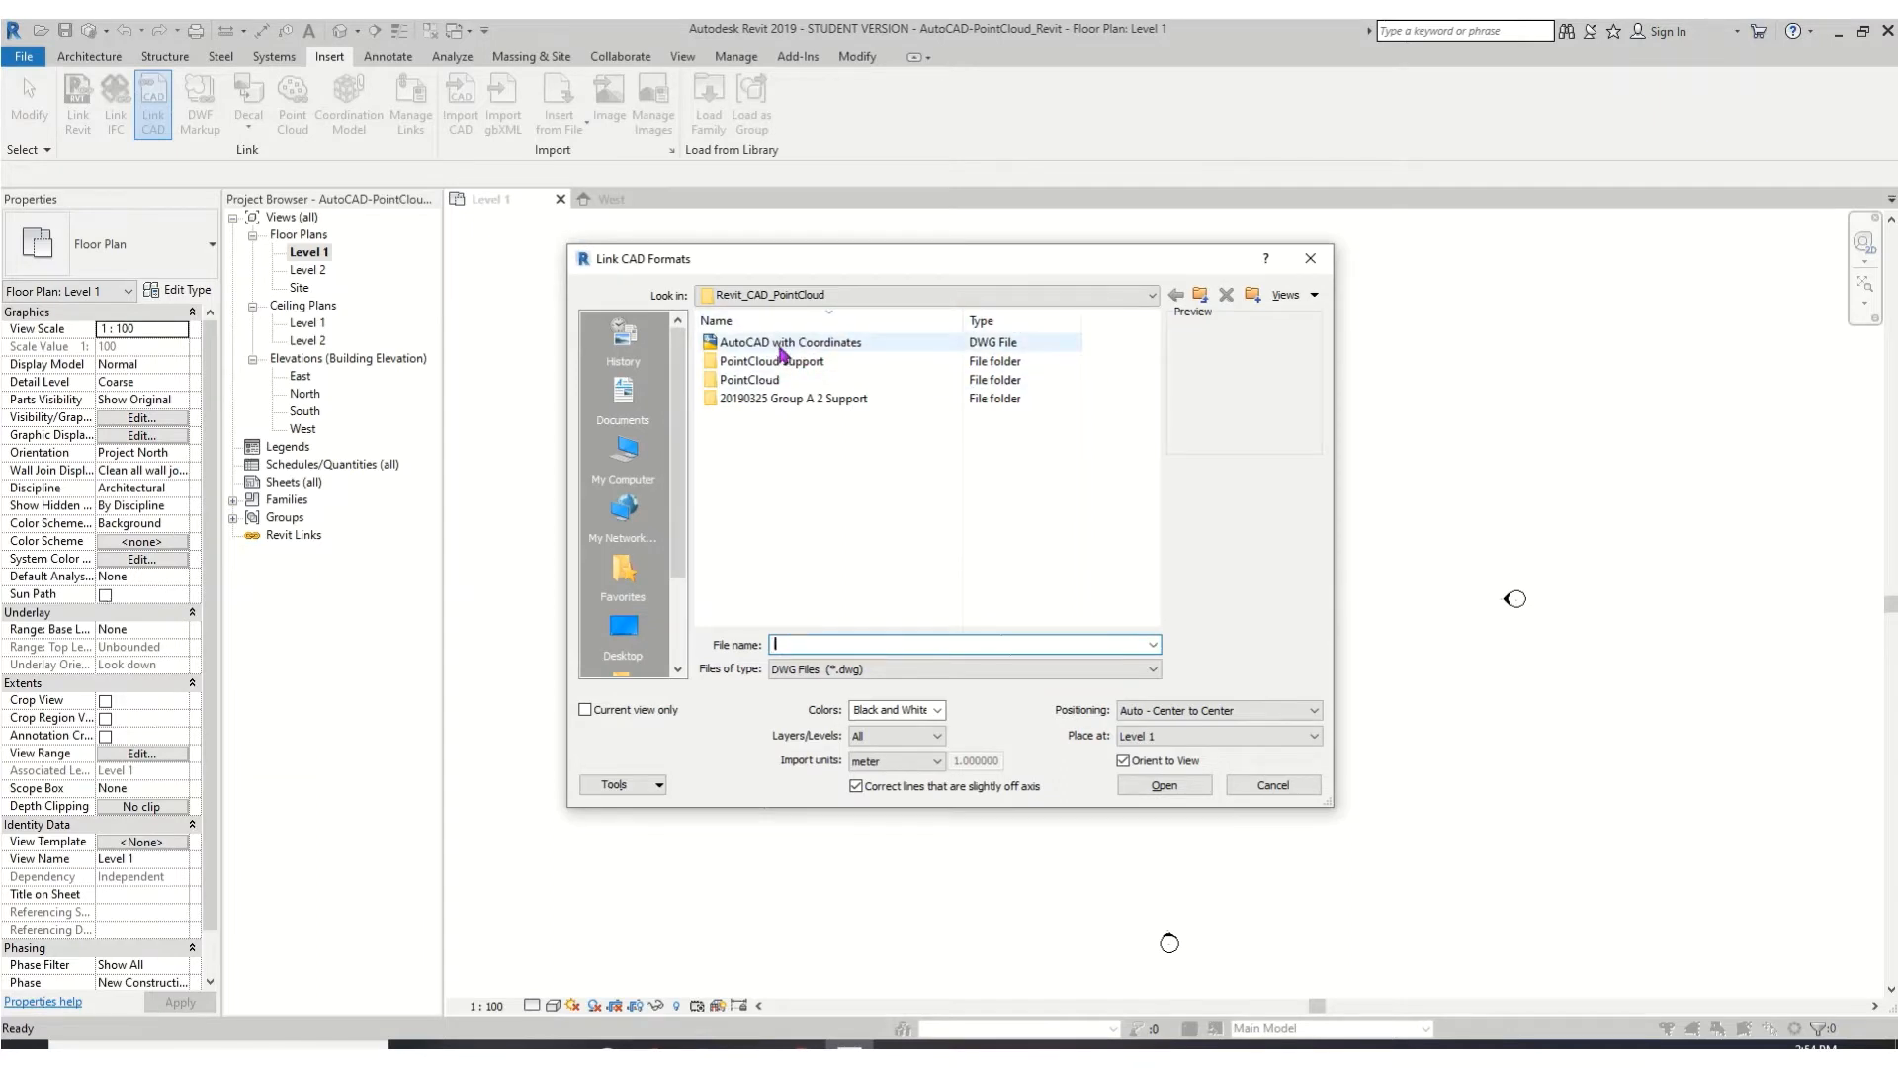
left_click(784, 346)
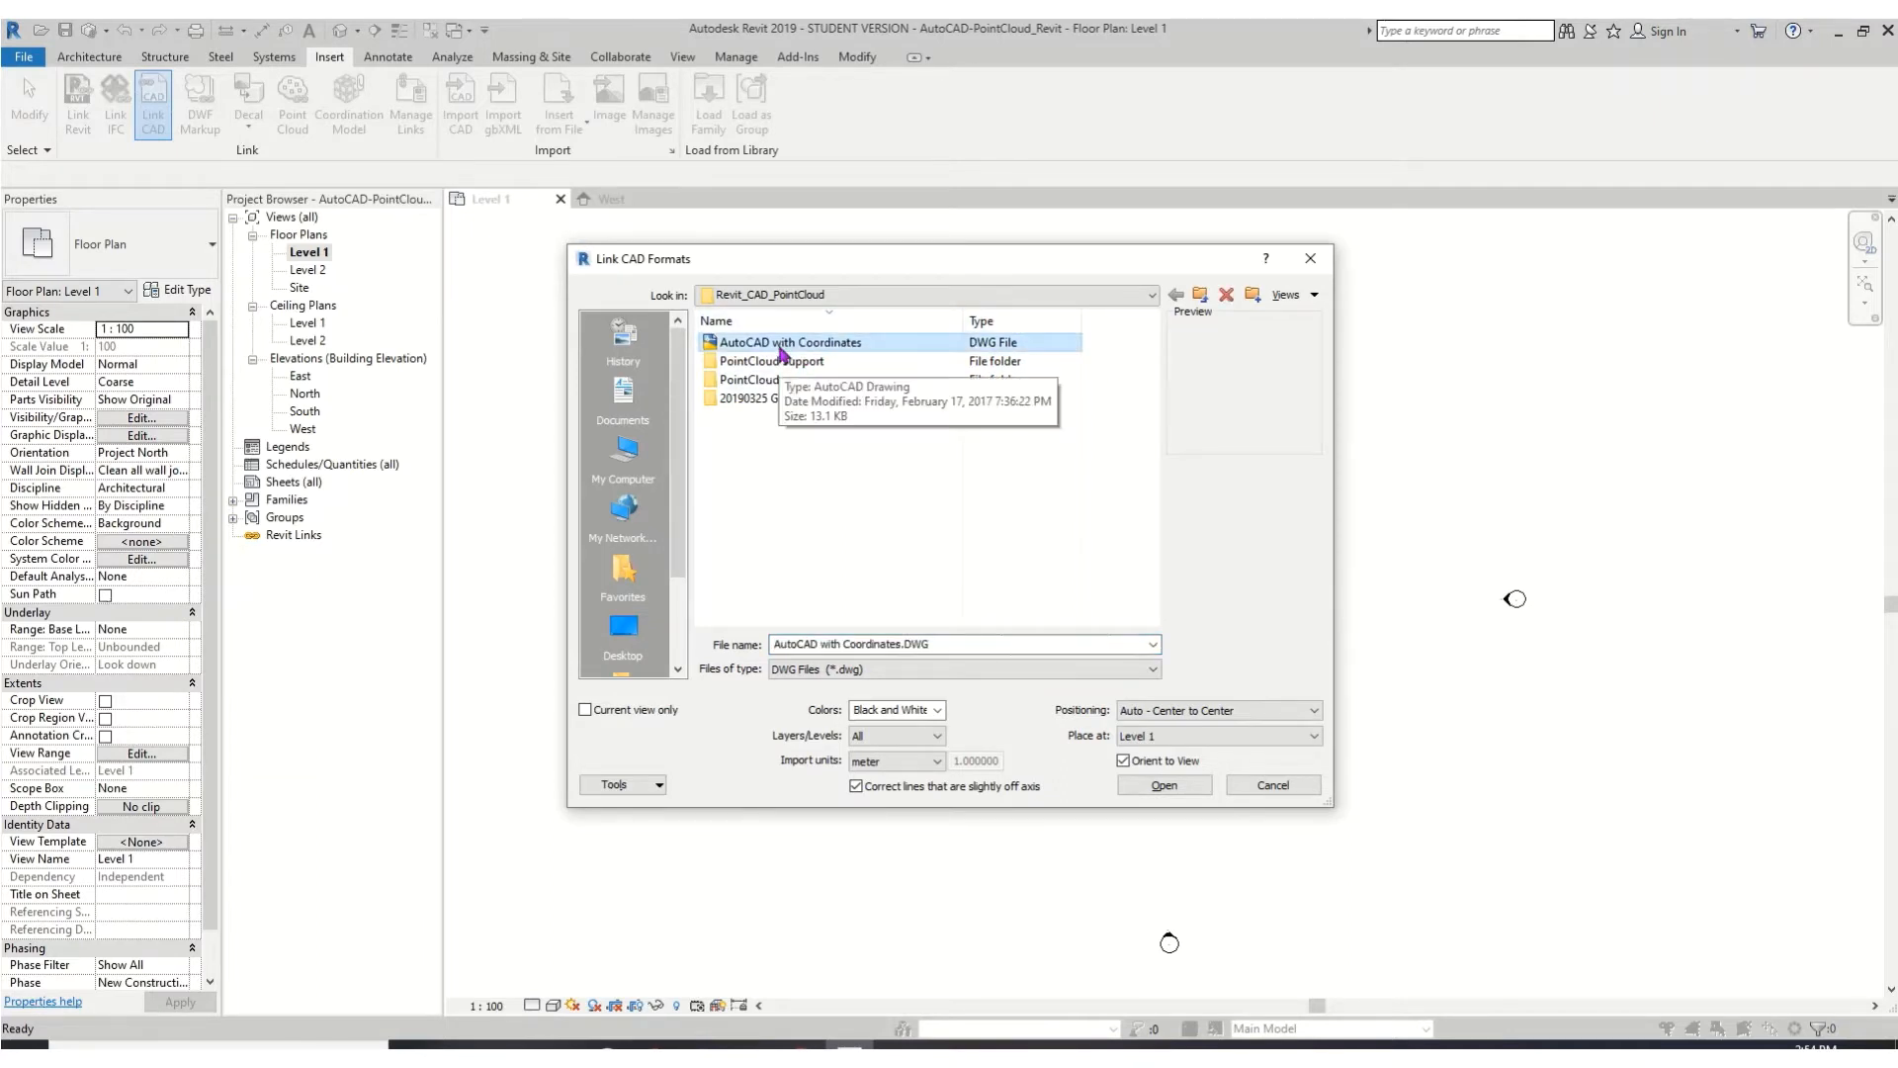
left_click(939, 711)
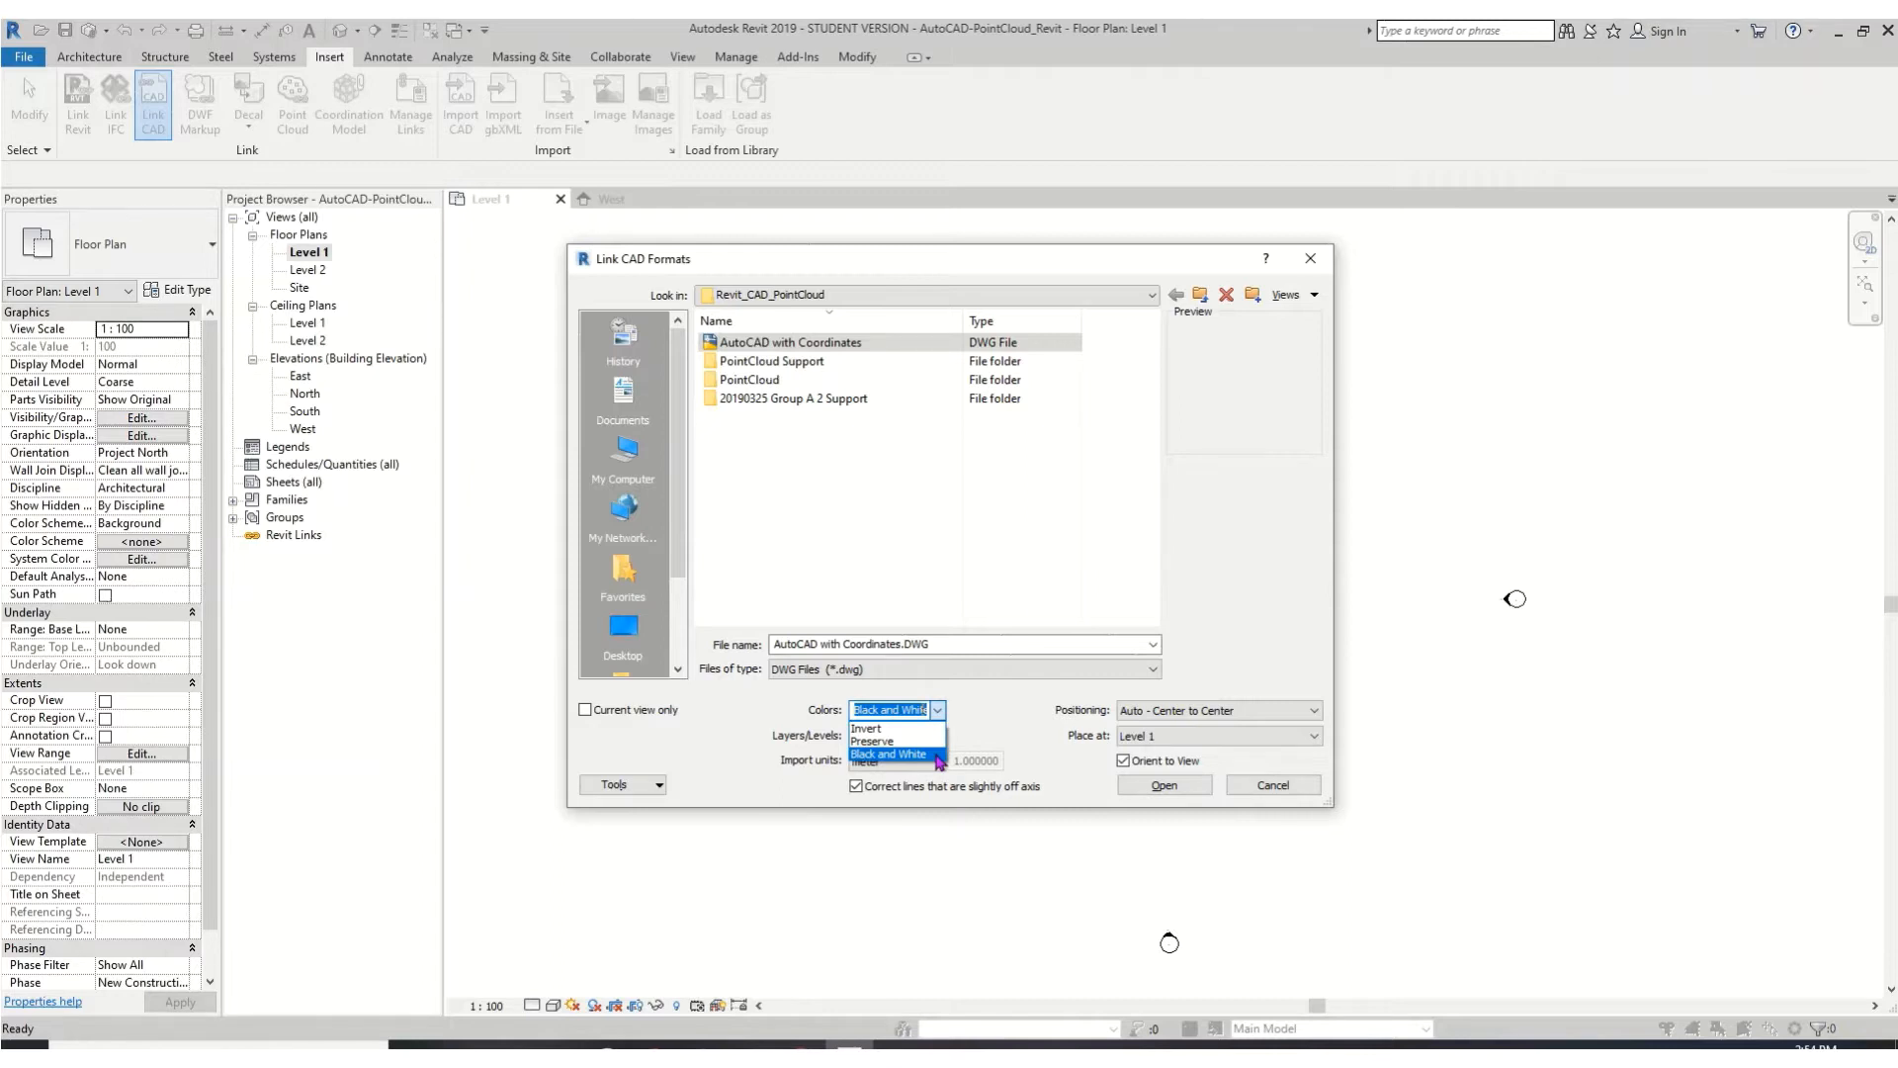
left_click(936, 756)
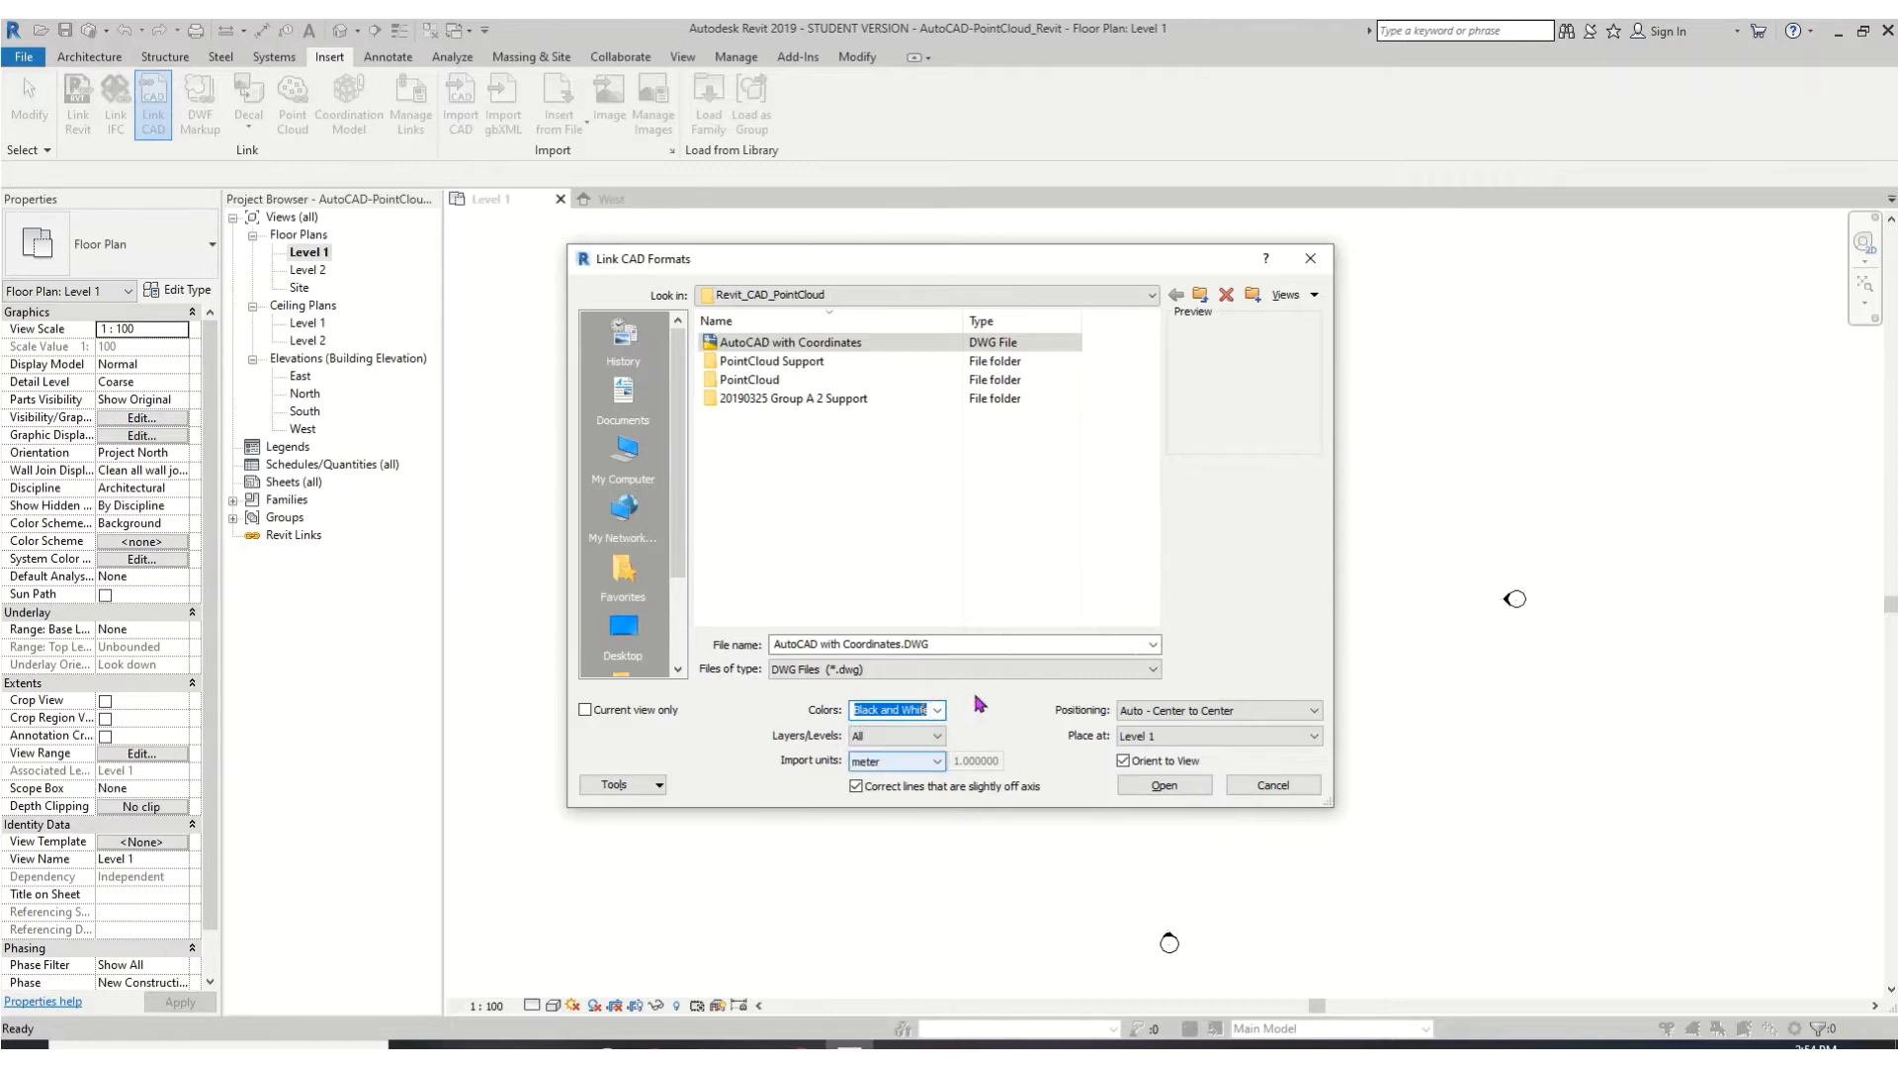
left_click(934, 761)
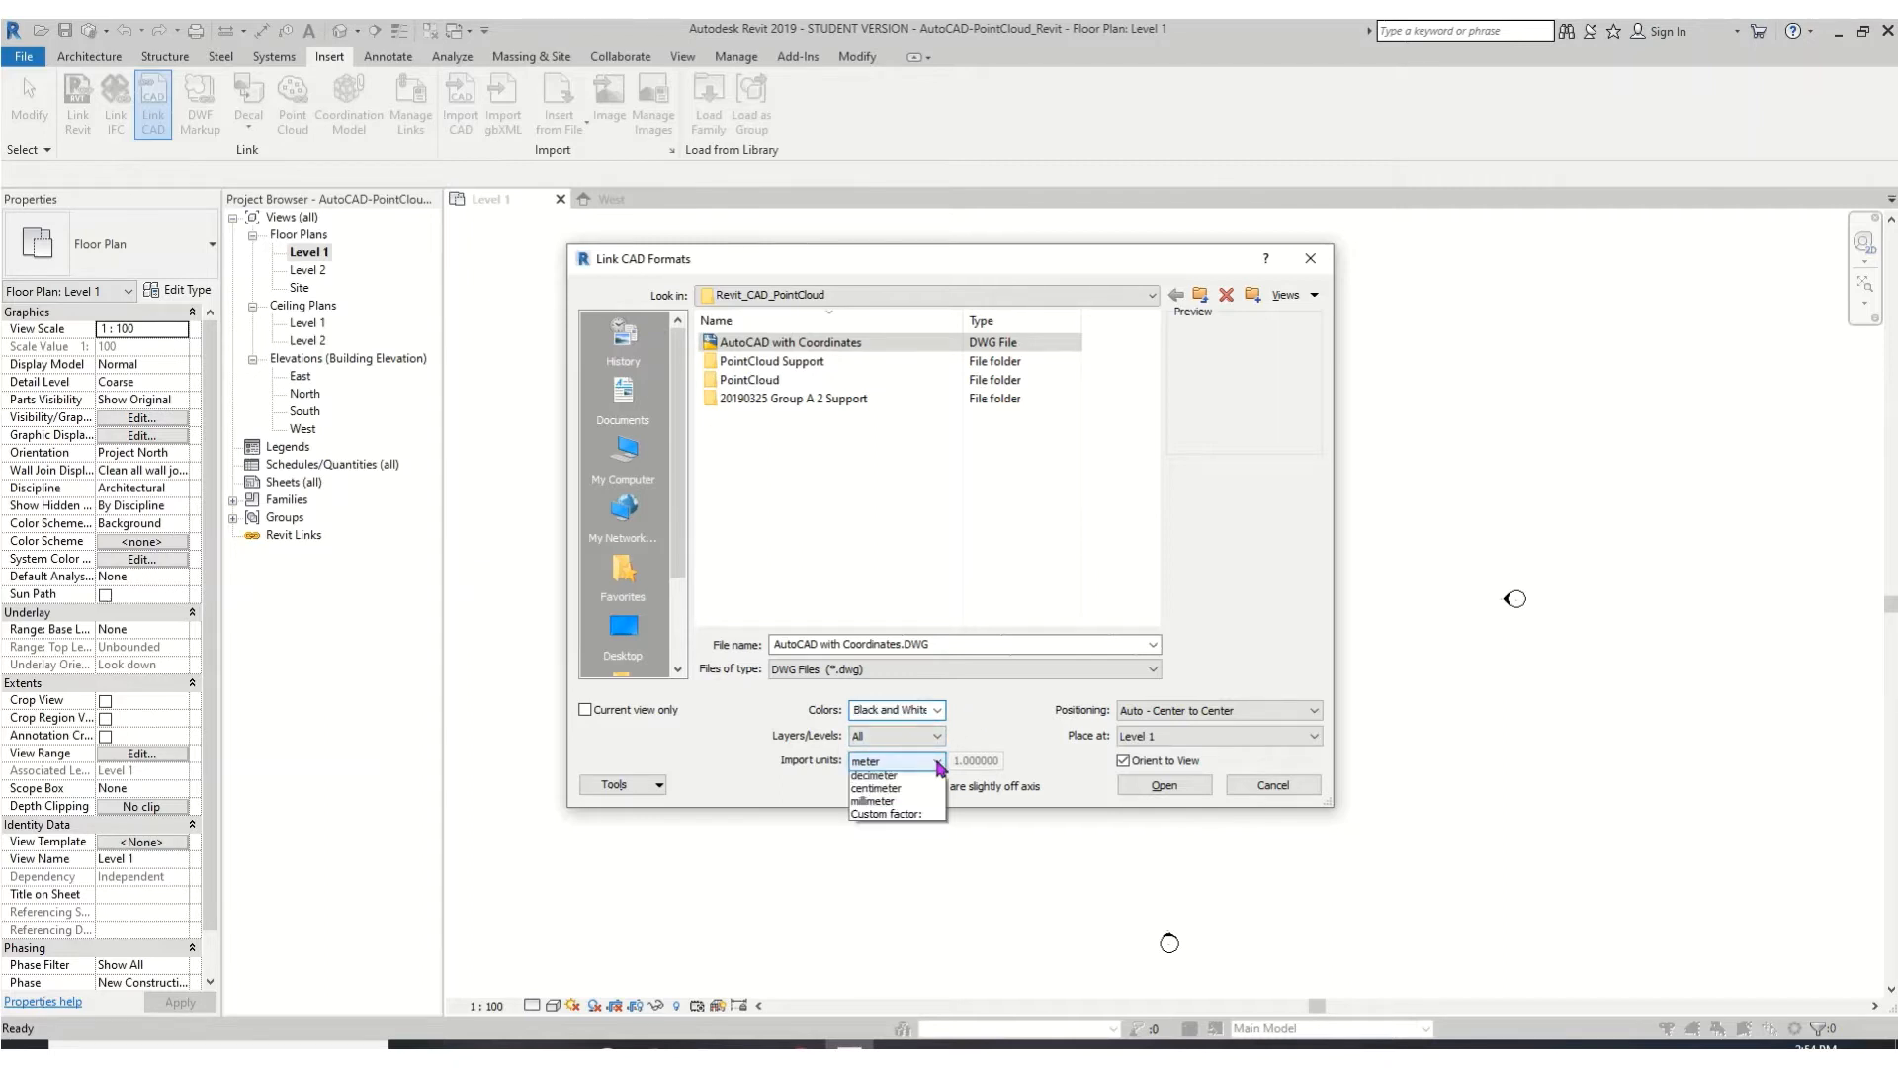
left_click(1015, 725)
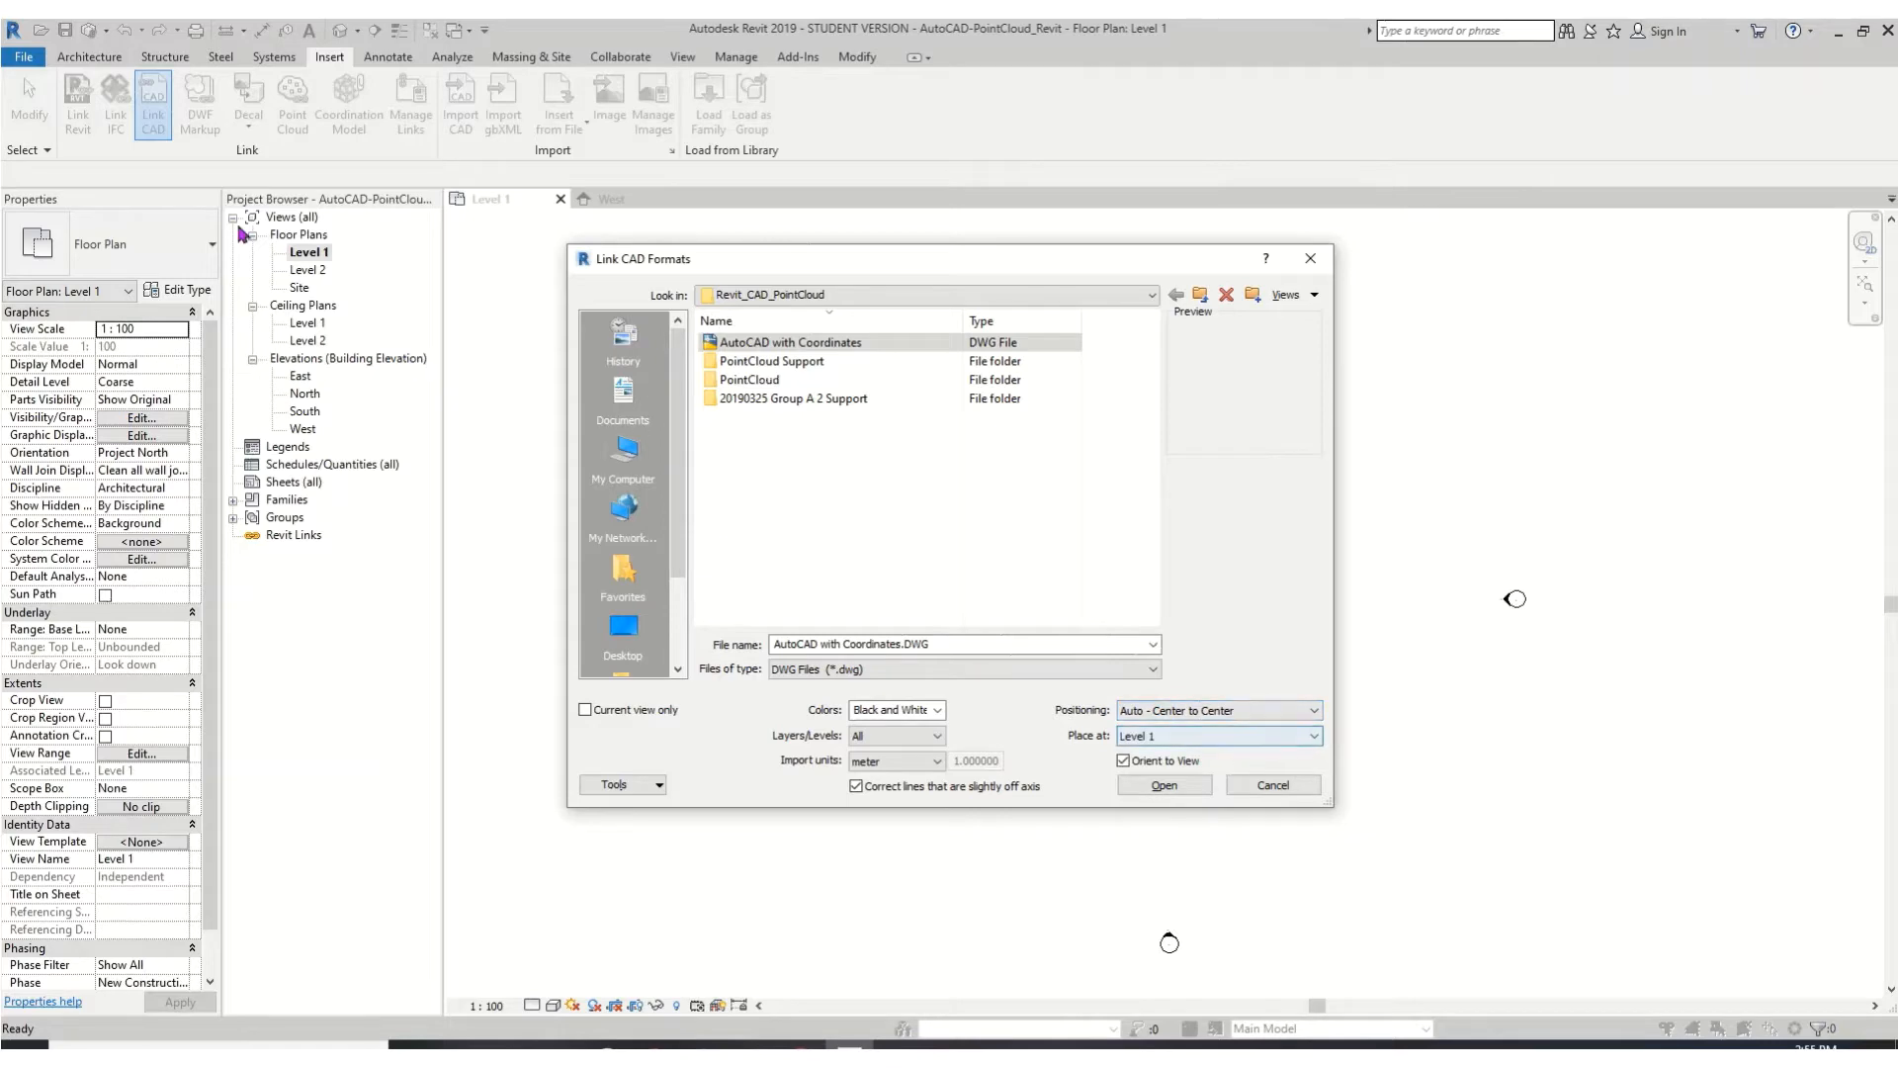
left_click(1156, 790)
scroll(1142, 678, "down", 4)
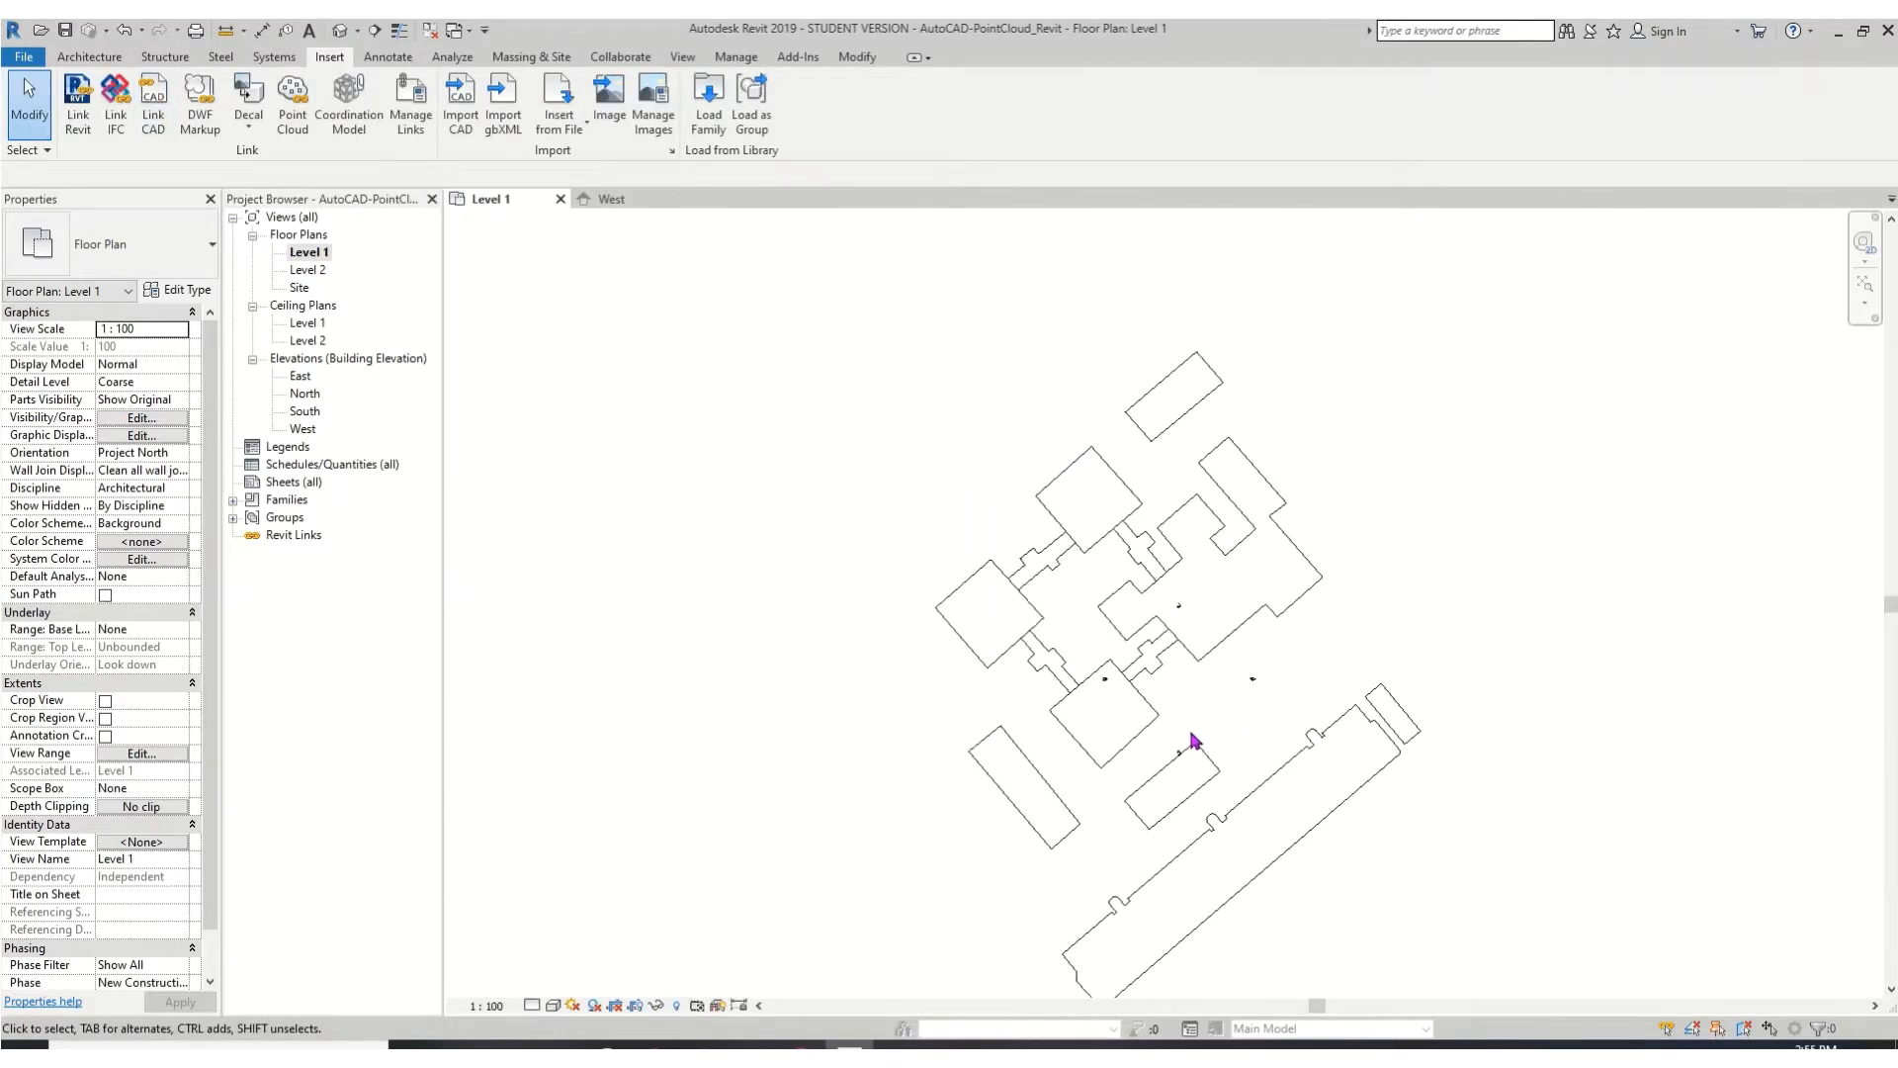
middle_click_drag(1194, 739, 989, 666)
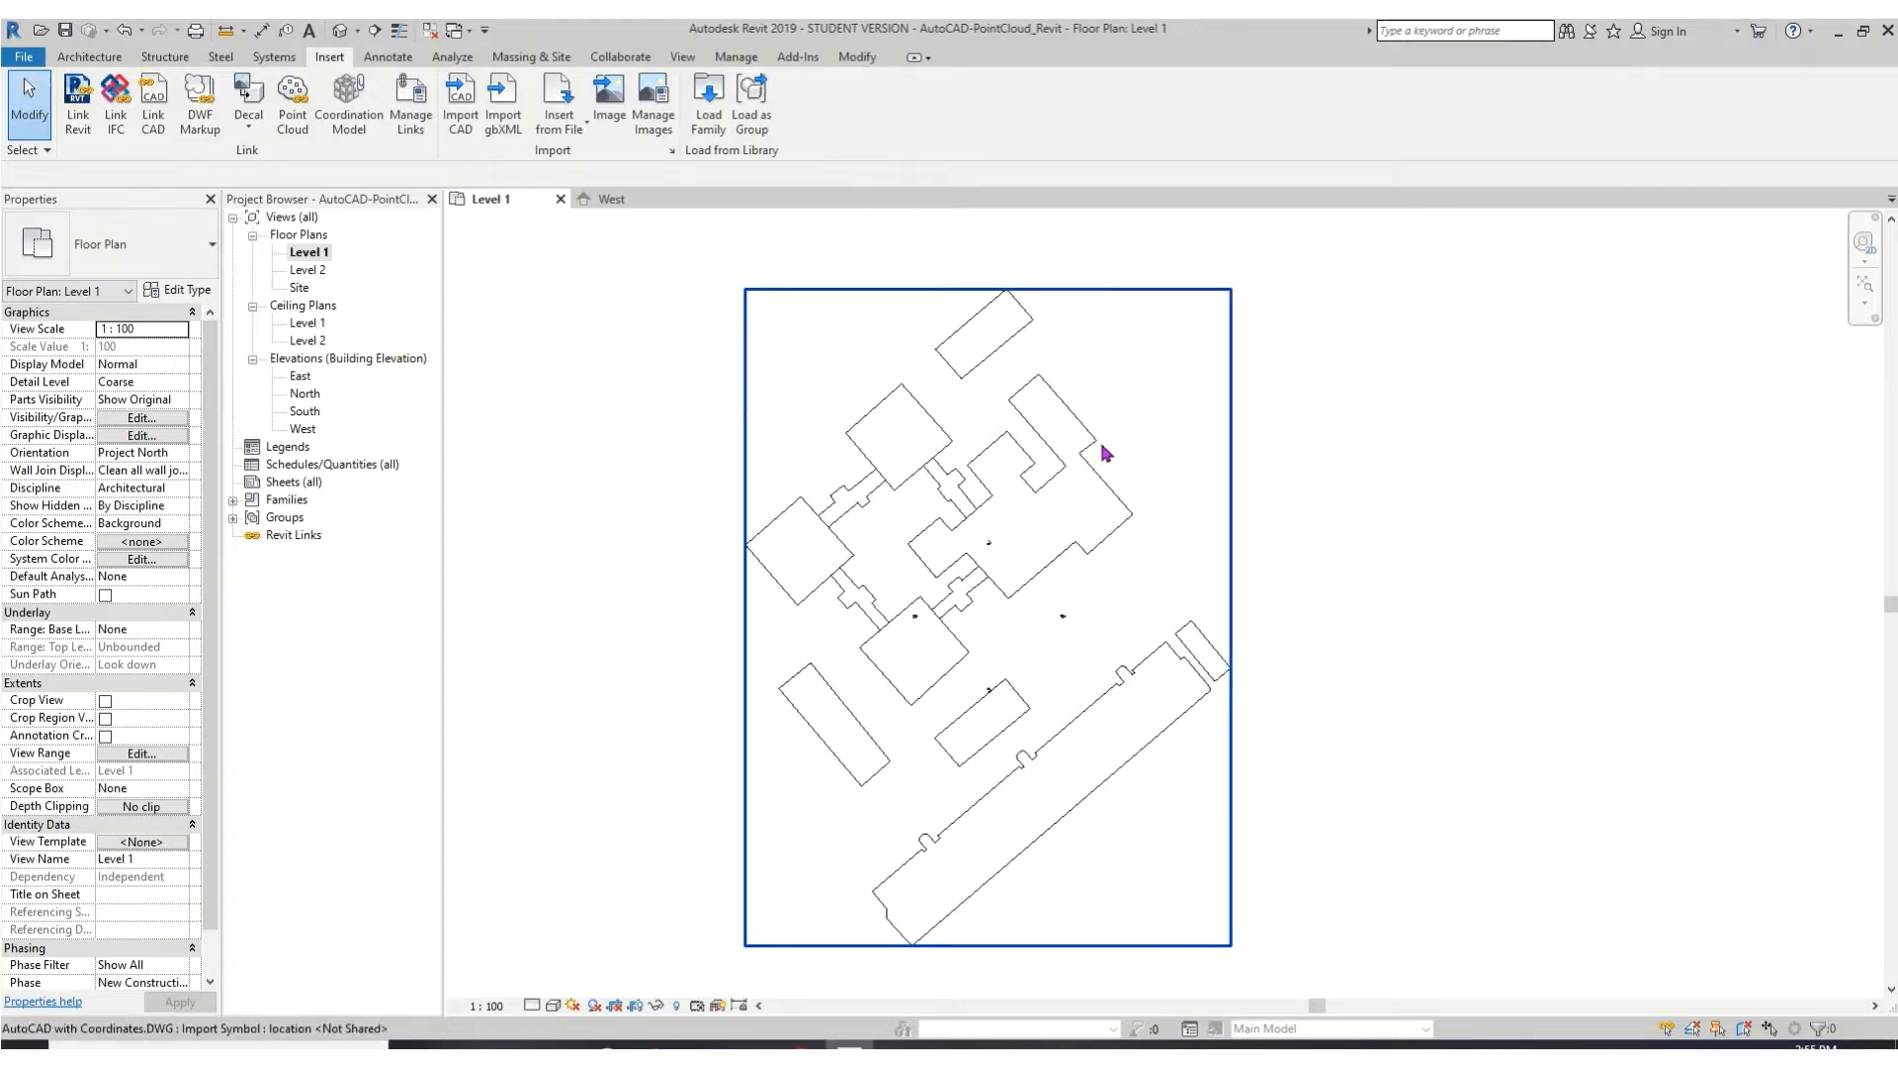
- Set the orientation of the Level 1 floor plan view to True North
left_click(791, 516)
left_click(537, 640)
left_click(148, 452)
left_click(180, 453)
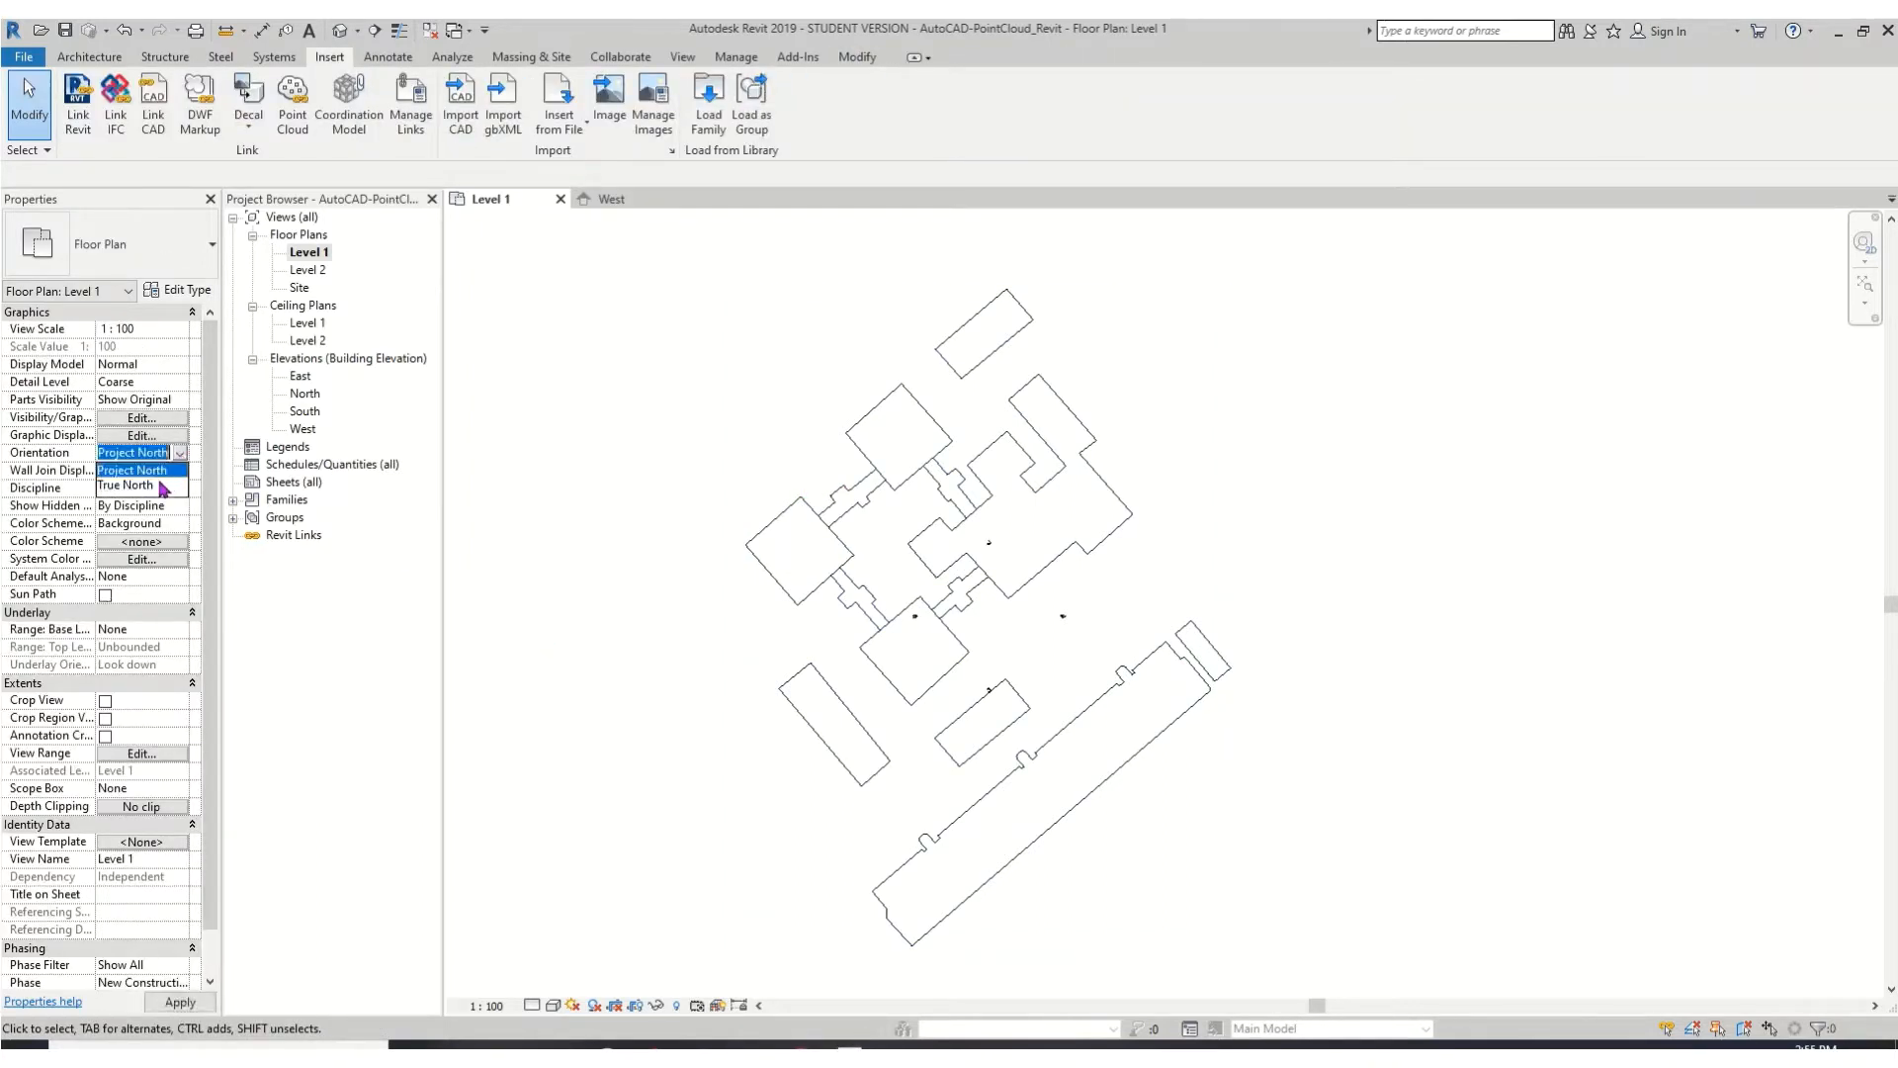
left_click(138, 485)
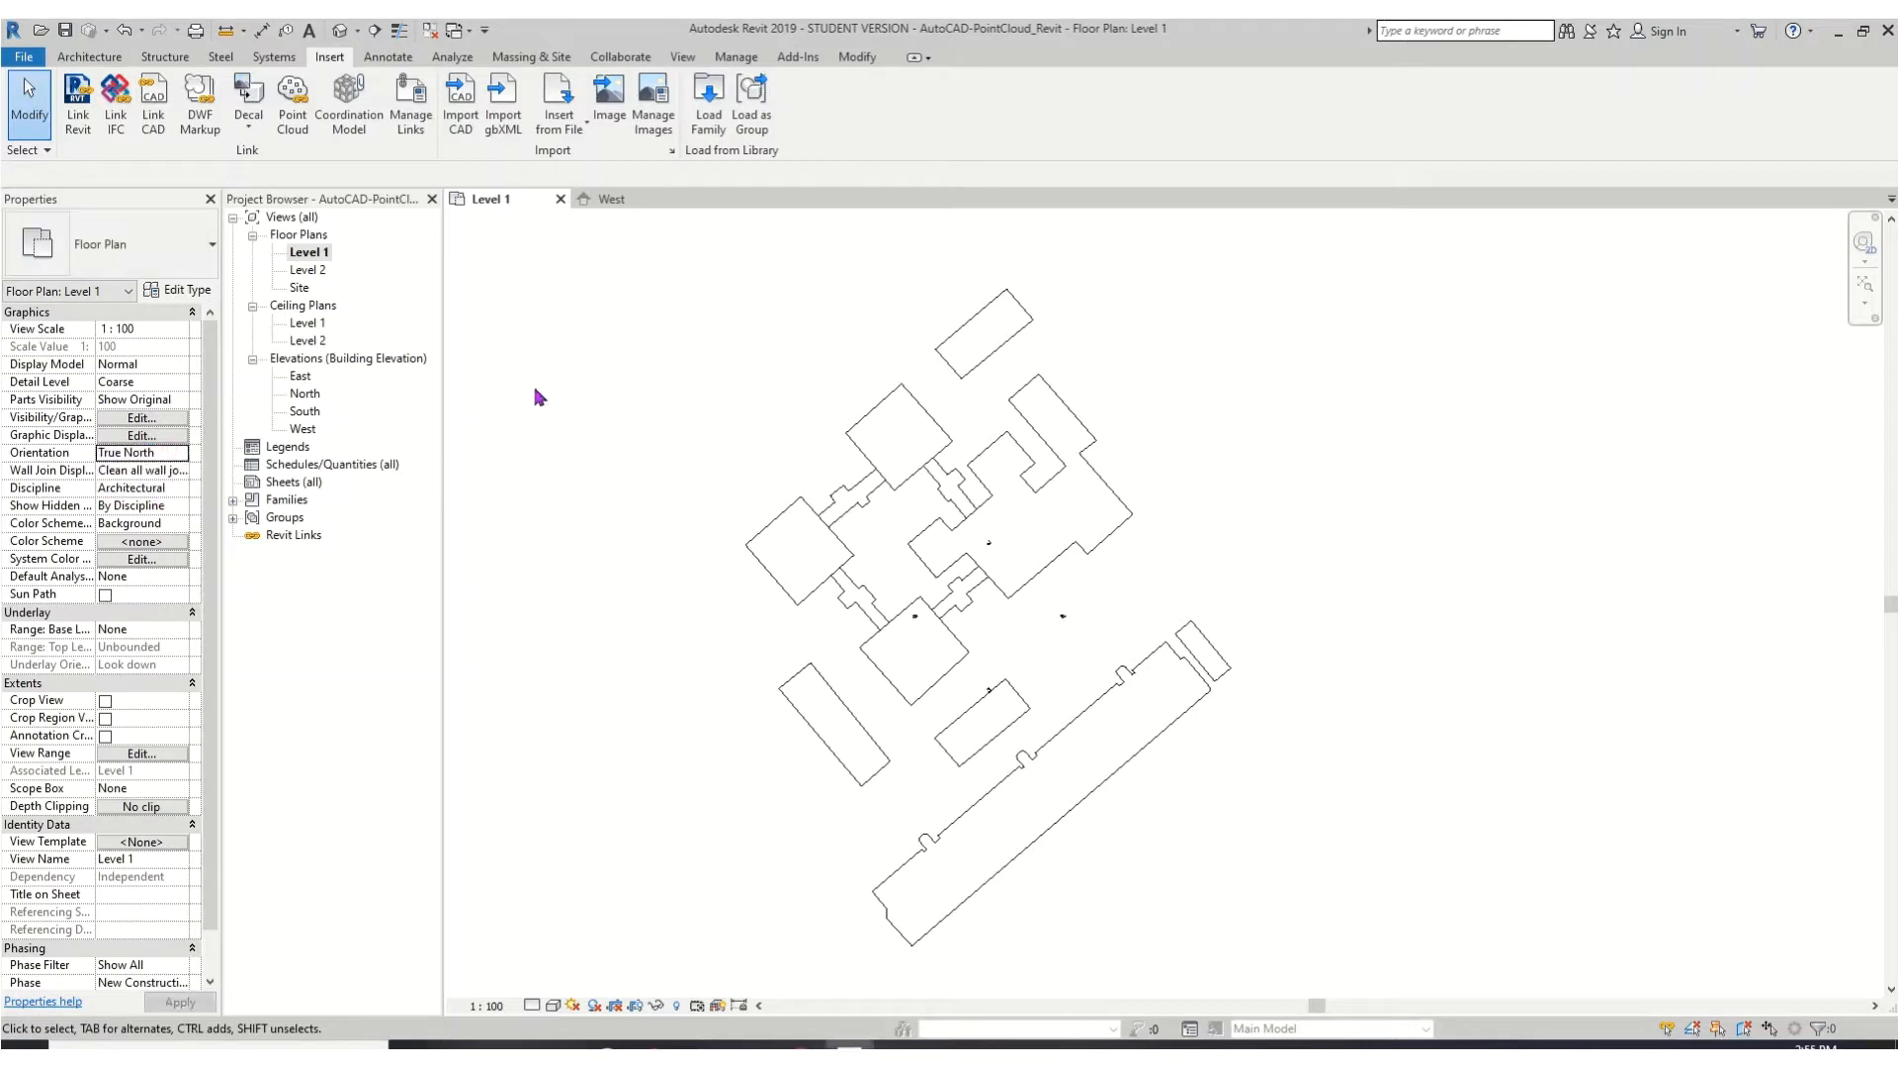
- Switch the Level 1 view orientation to Project North and back to True North to compare them
left_click(149, 452)
left_click(180, 453)
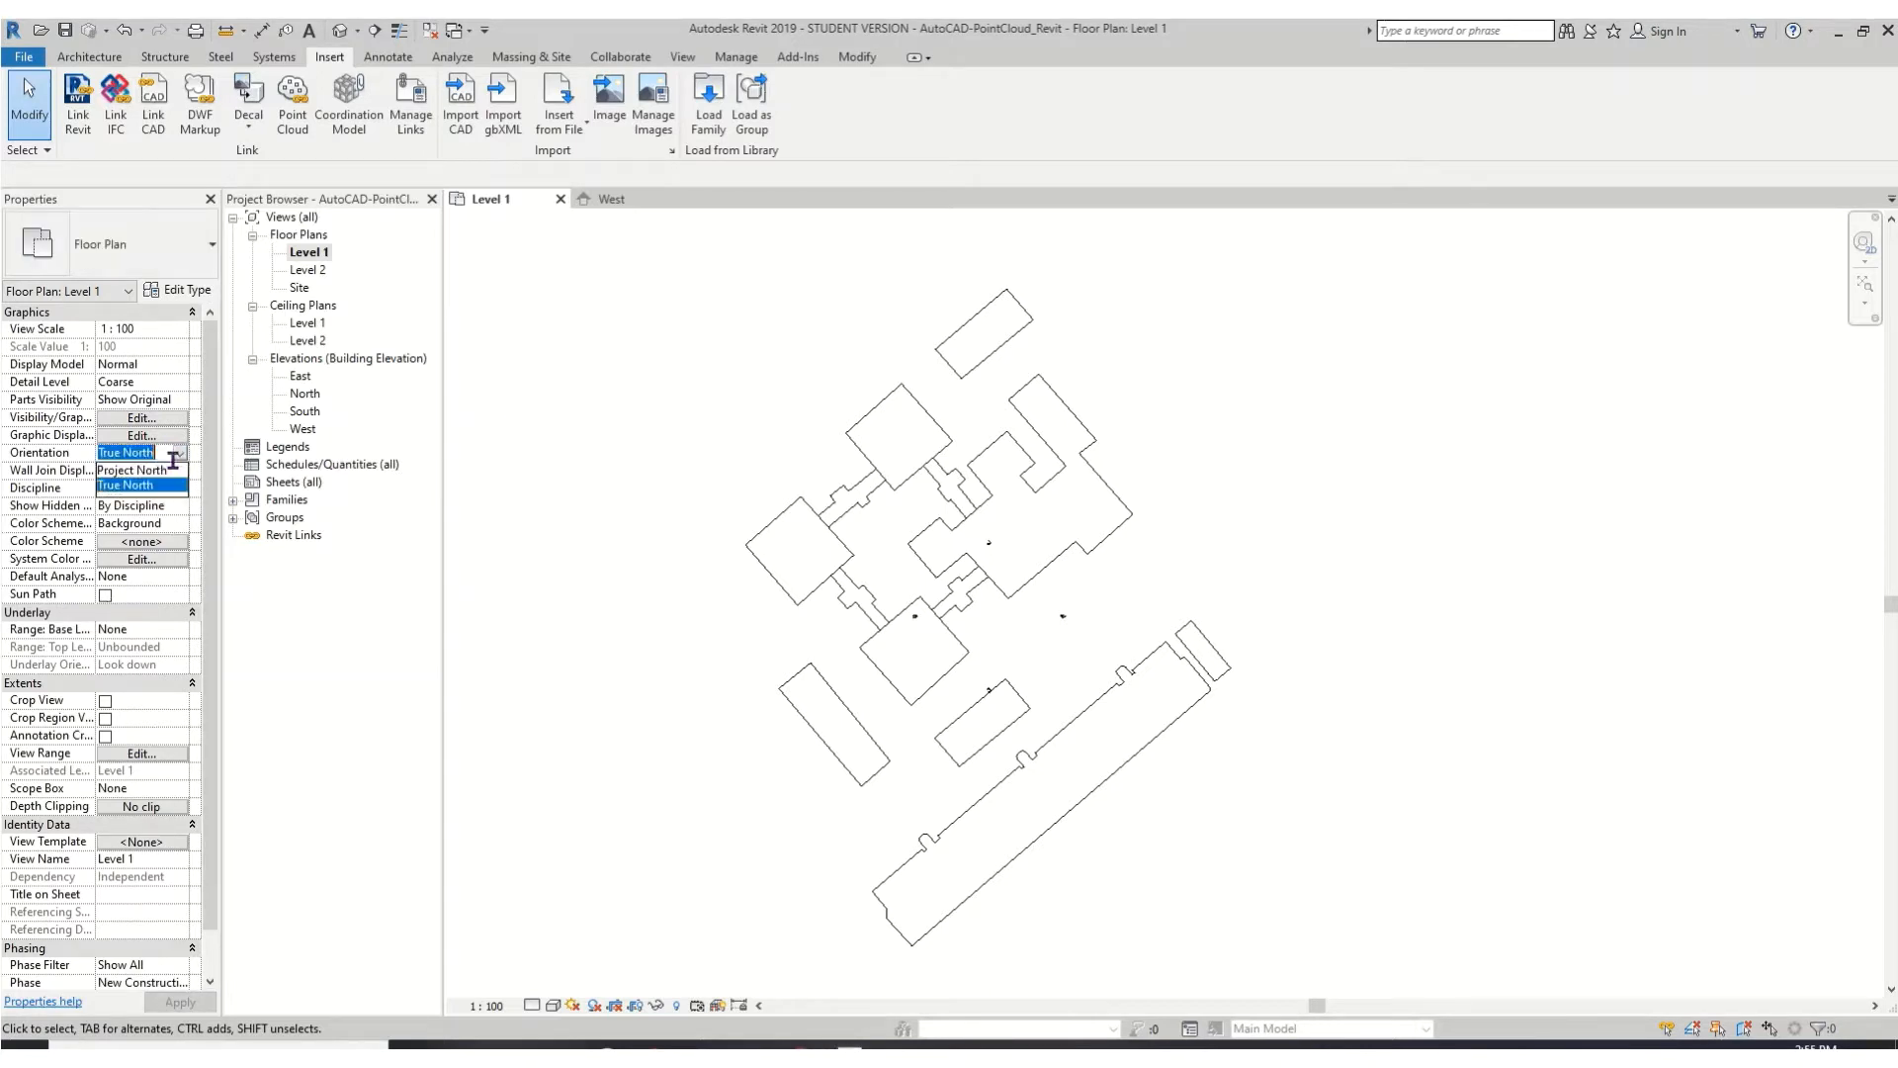
left_click(153, 479)
left_click(148, 451)
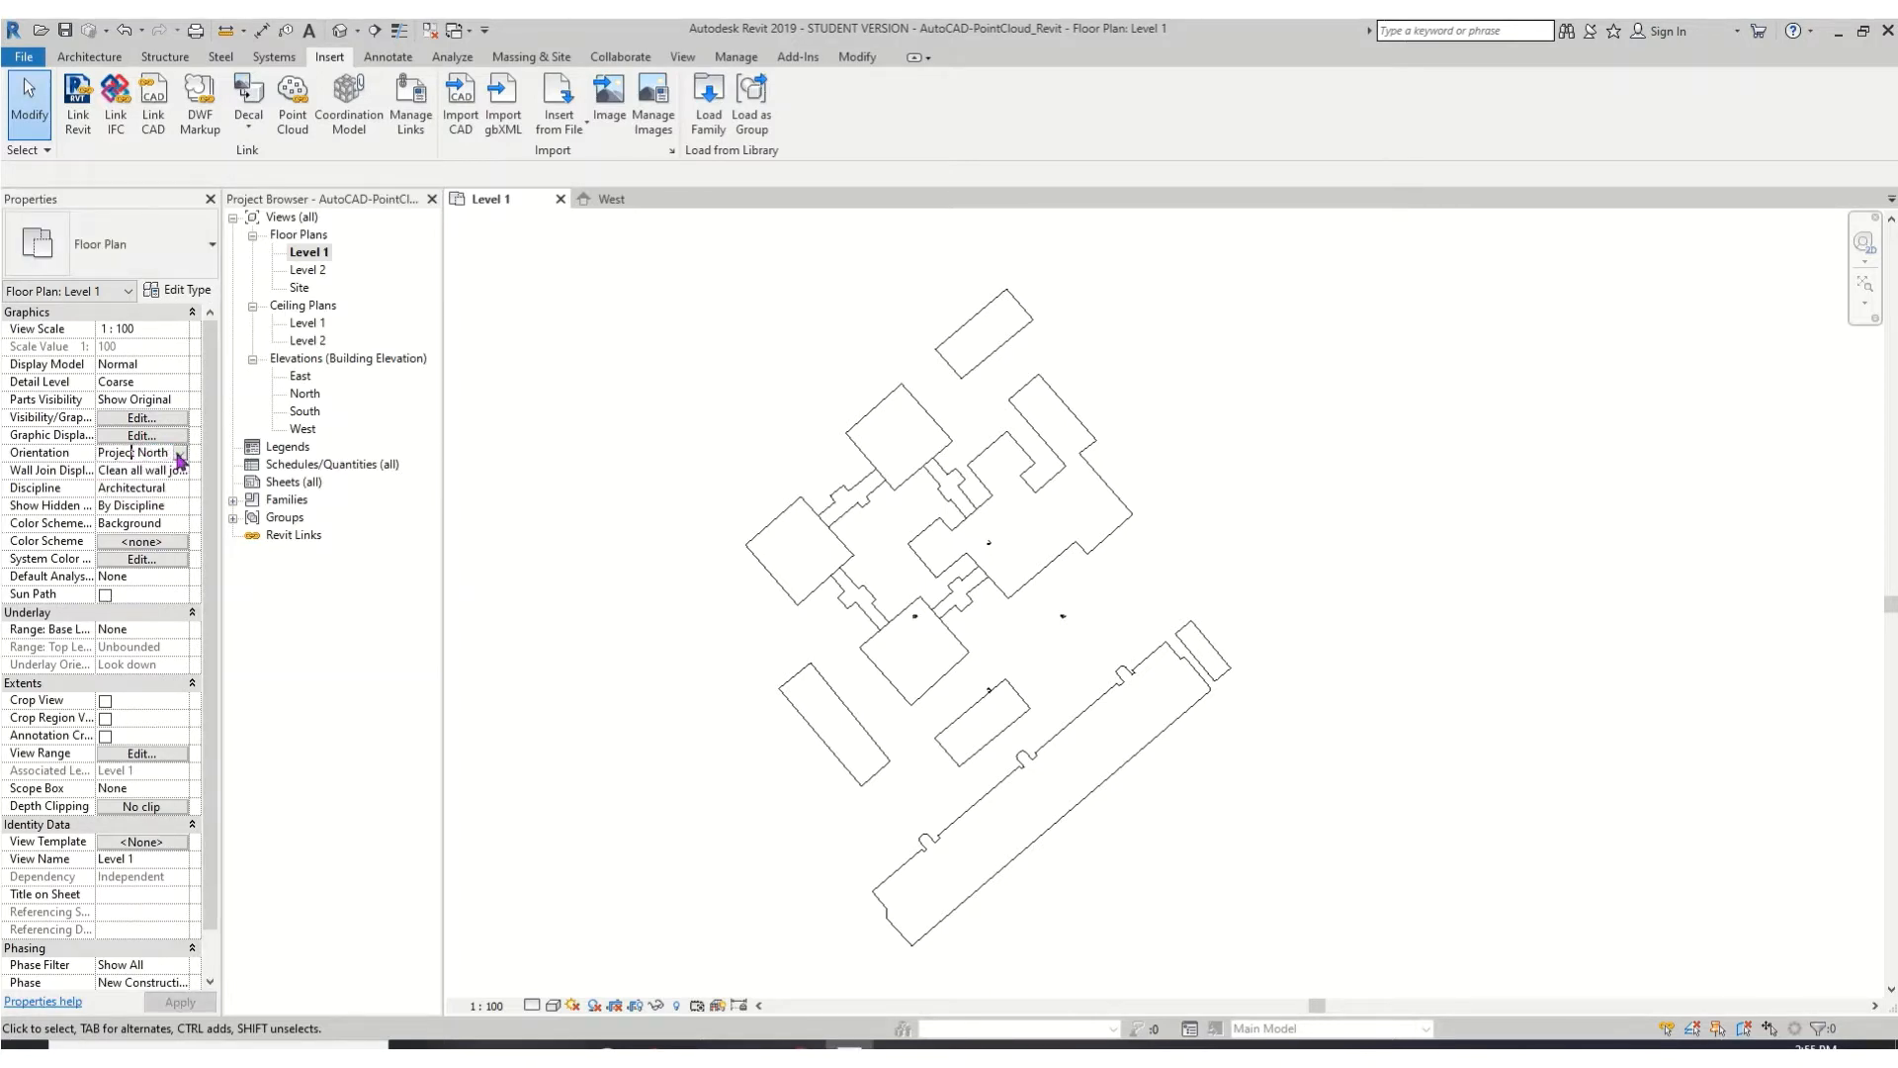
left_click(180, 453)
left_click(156, 485)
- Rotate the linked AutoCAD drawing clockwise by about 39° so the building outlines run roughly horizontal and vertical
left_click(867, 437)
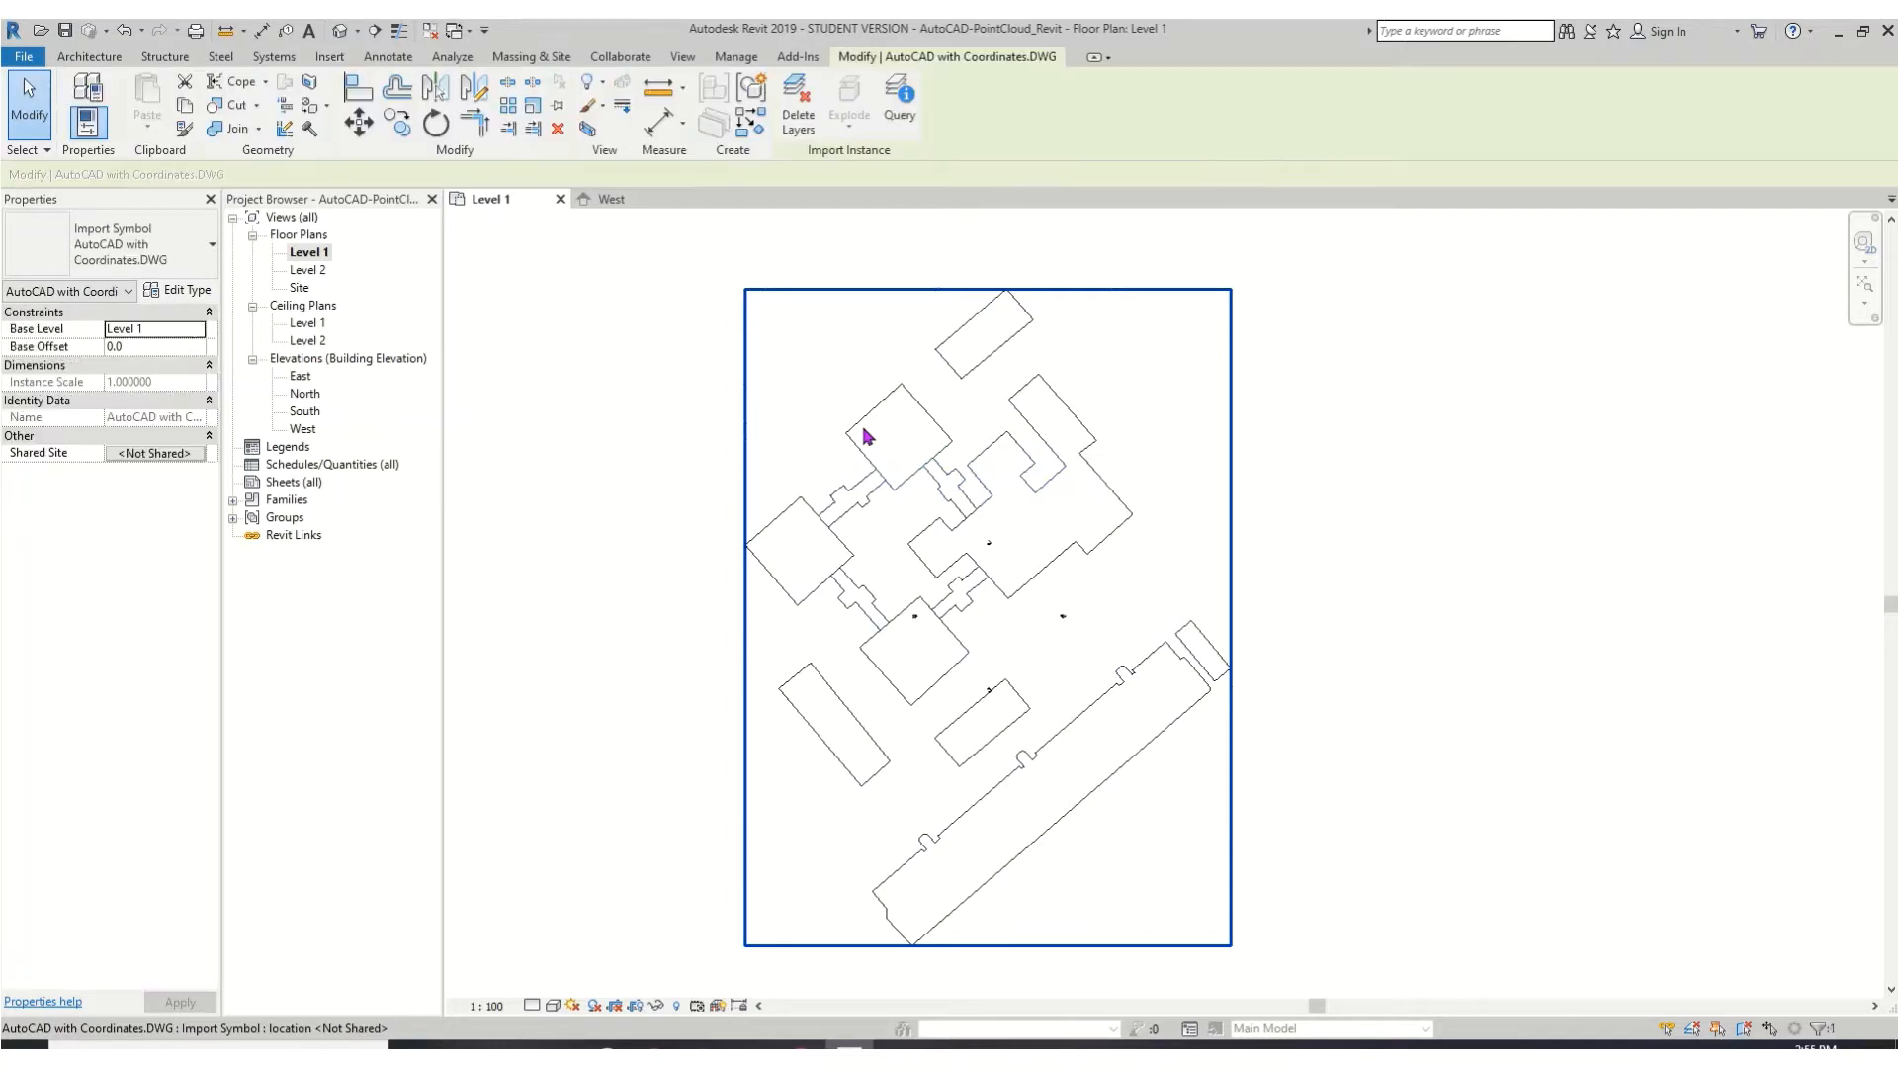
left_click(435, 126)
scroll(905, 519, "up", 6)
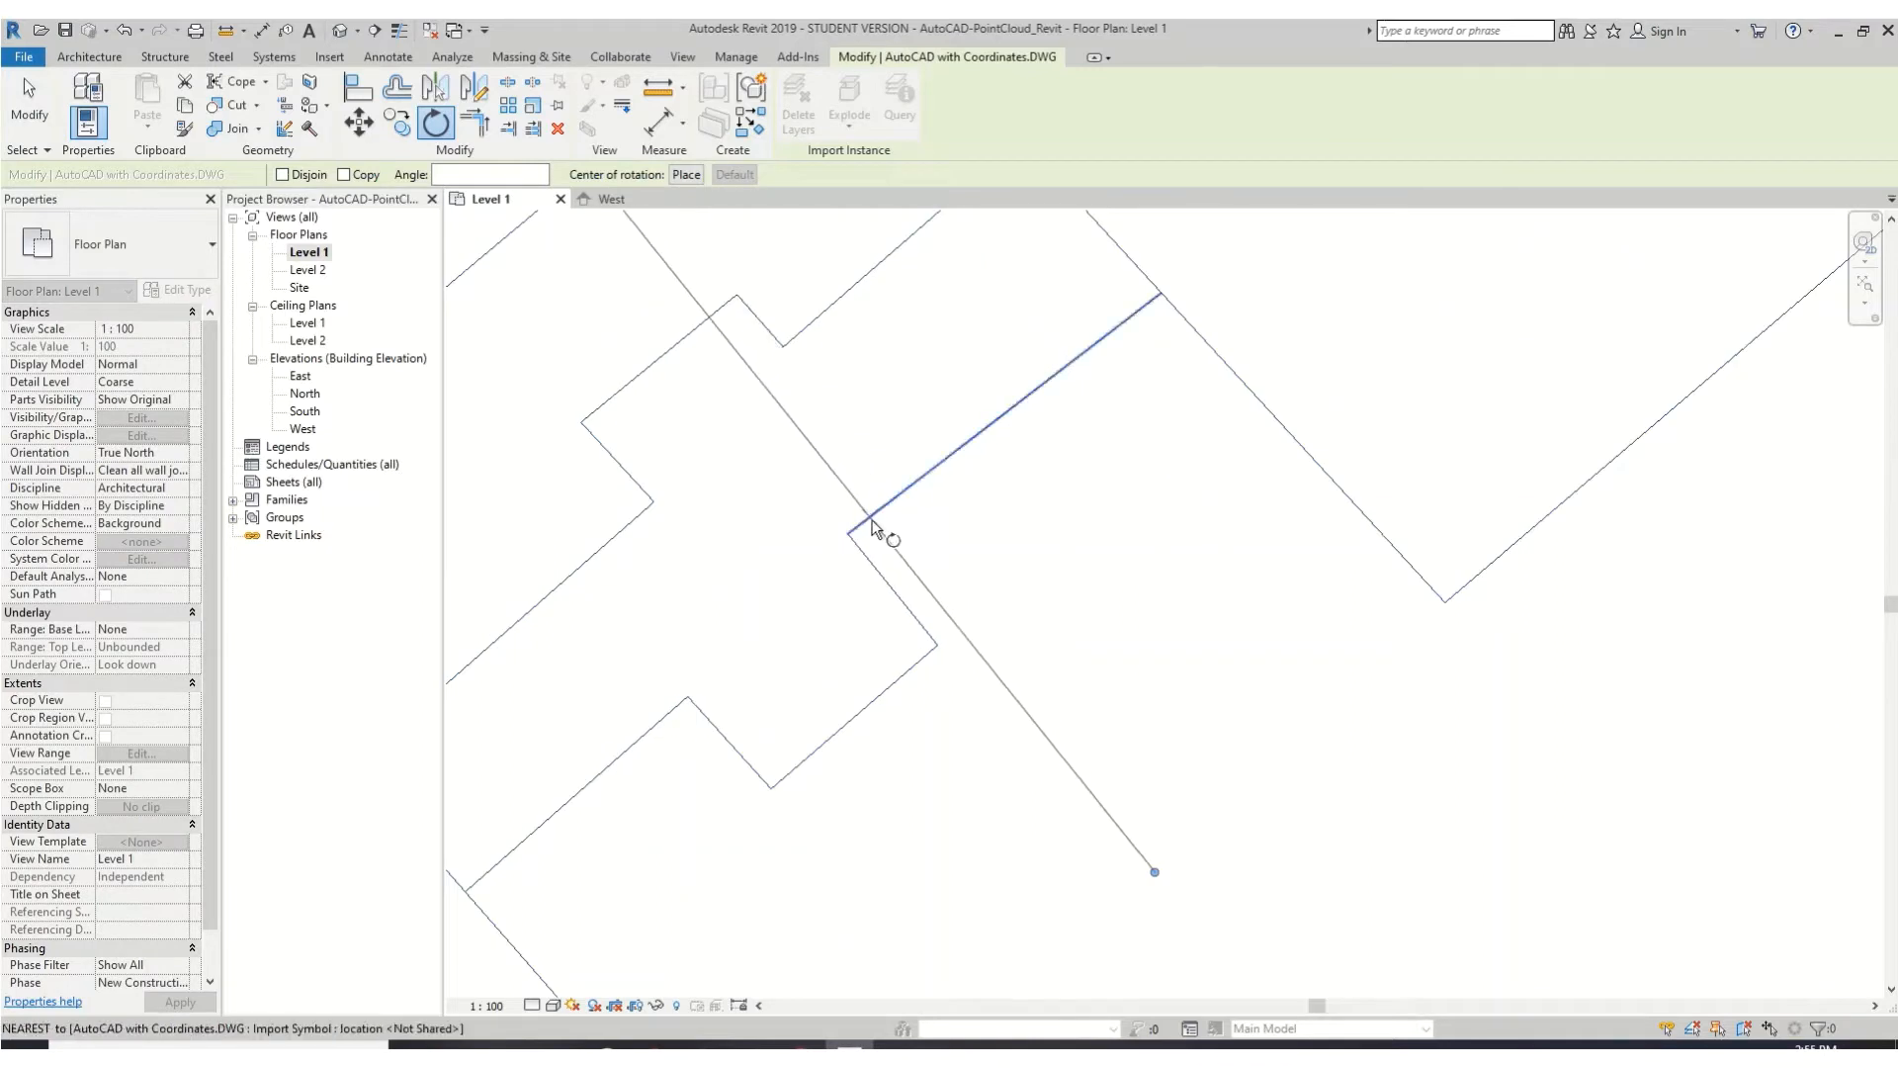
scroll(873, 527, "up", 2)
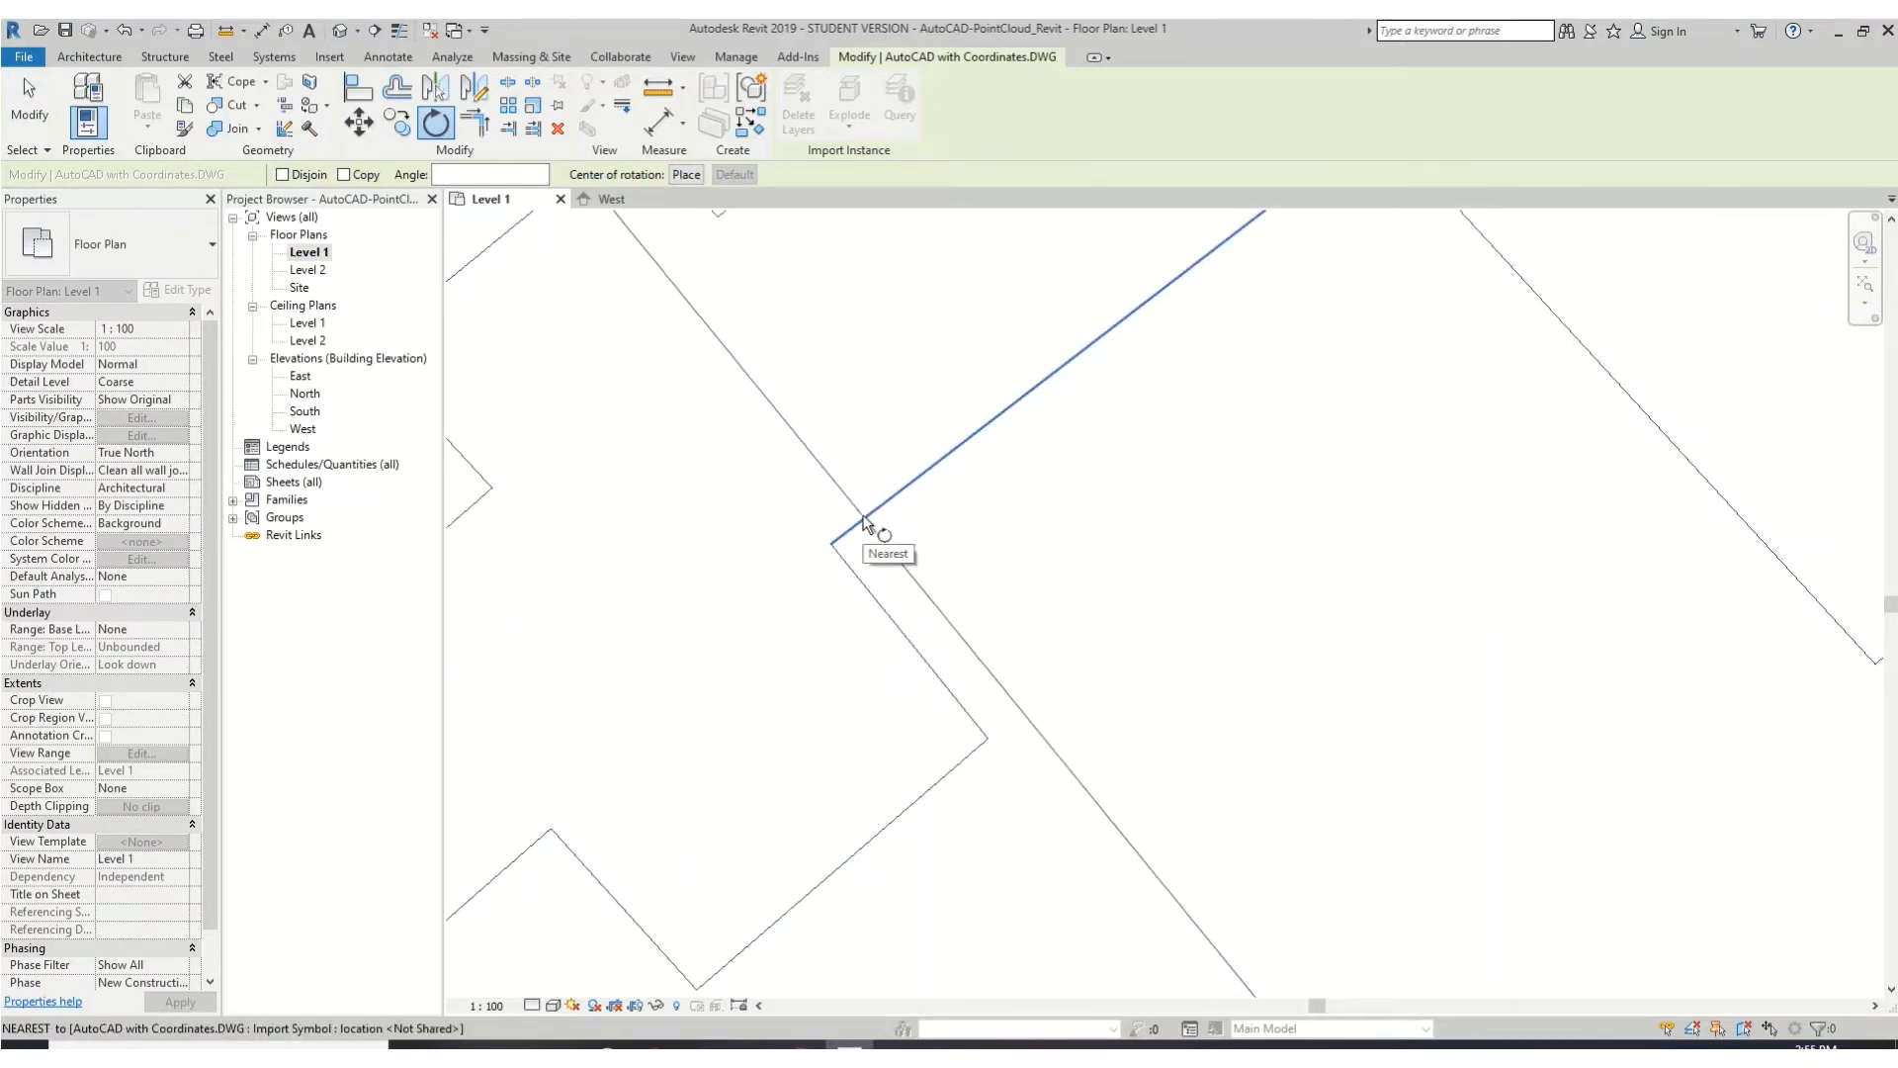
left_click(863, 523)
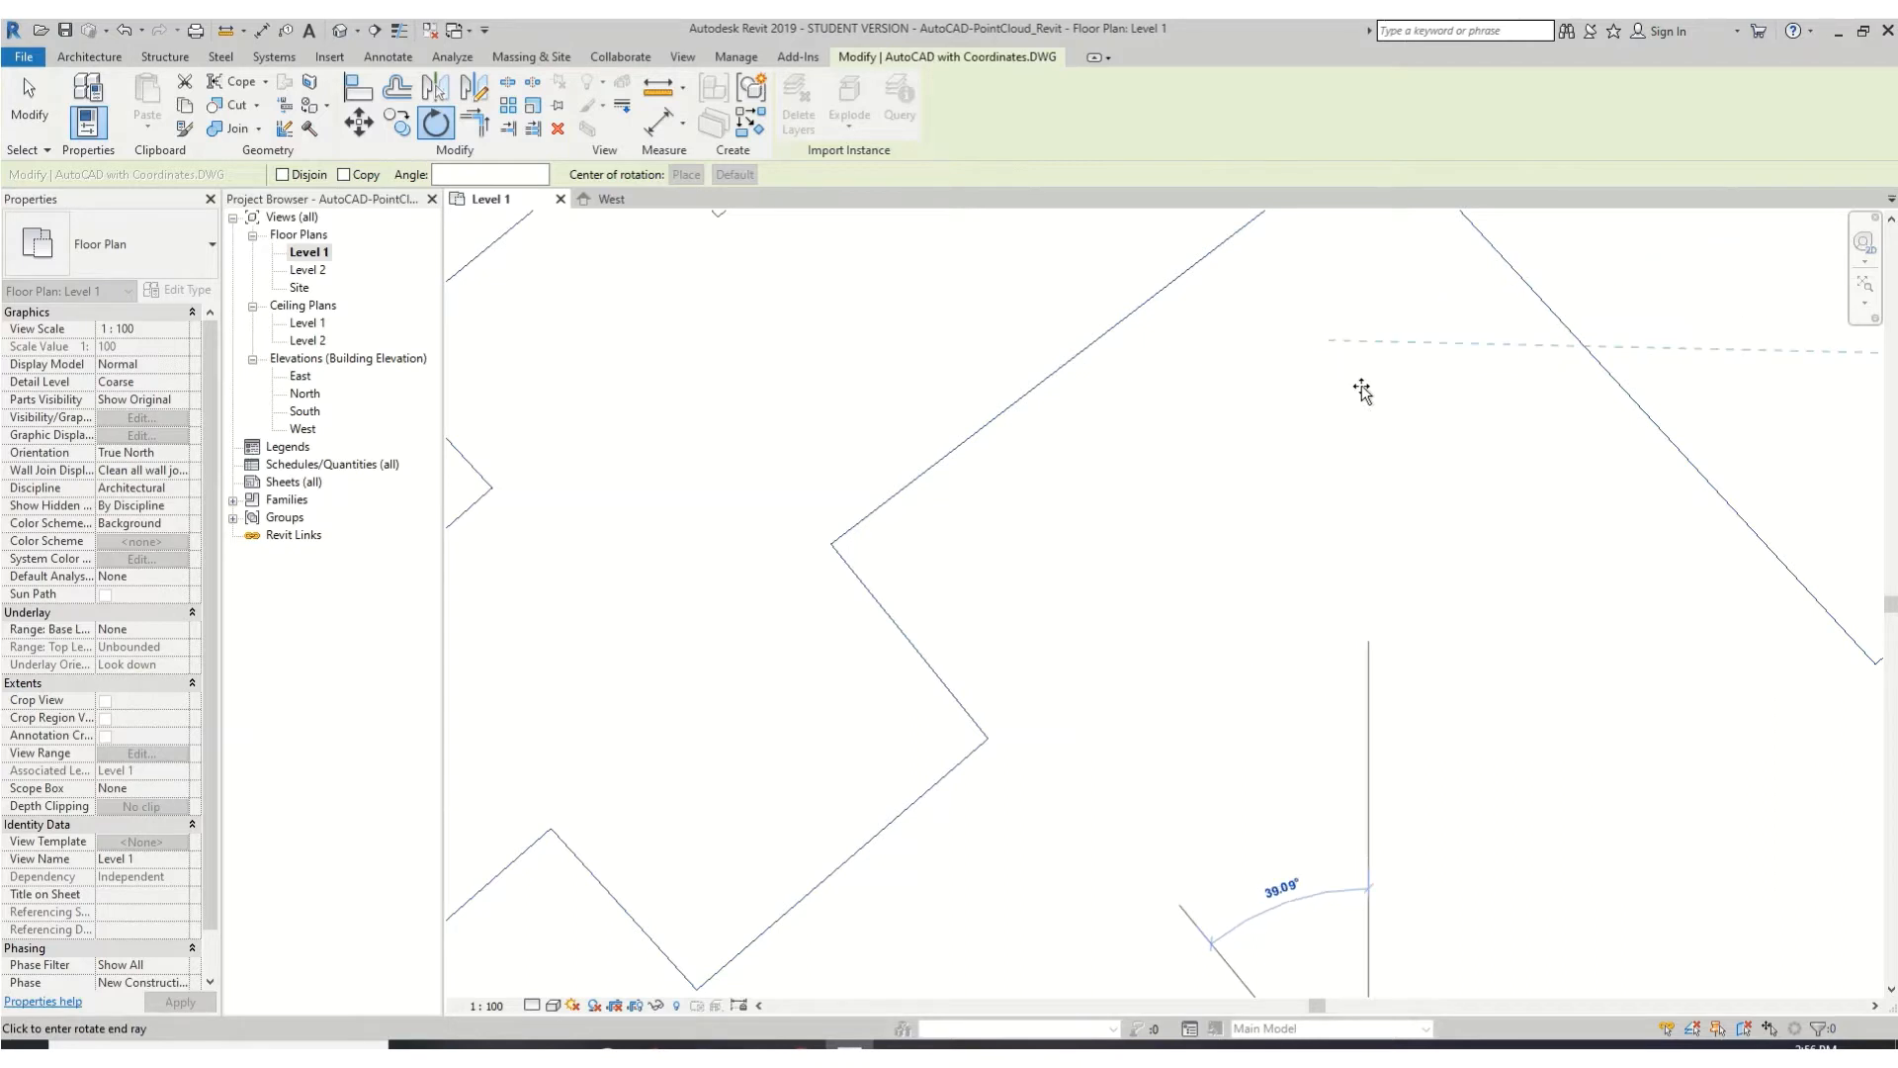
left_click(1362, 392)
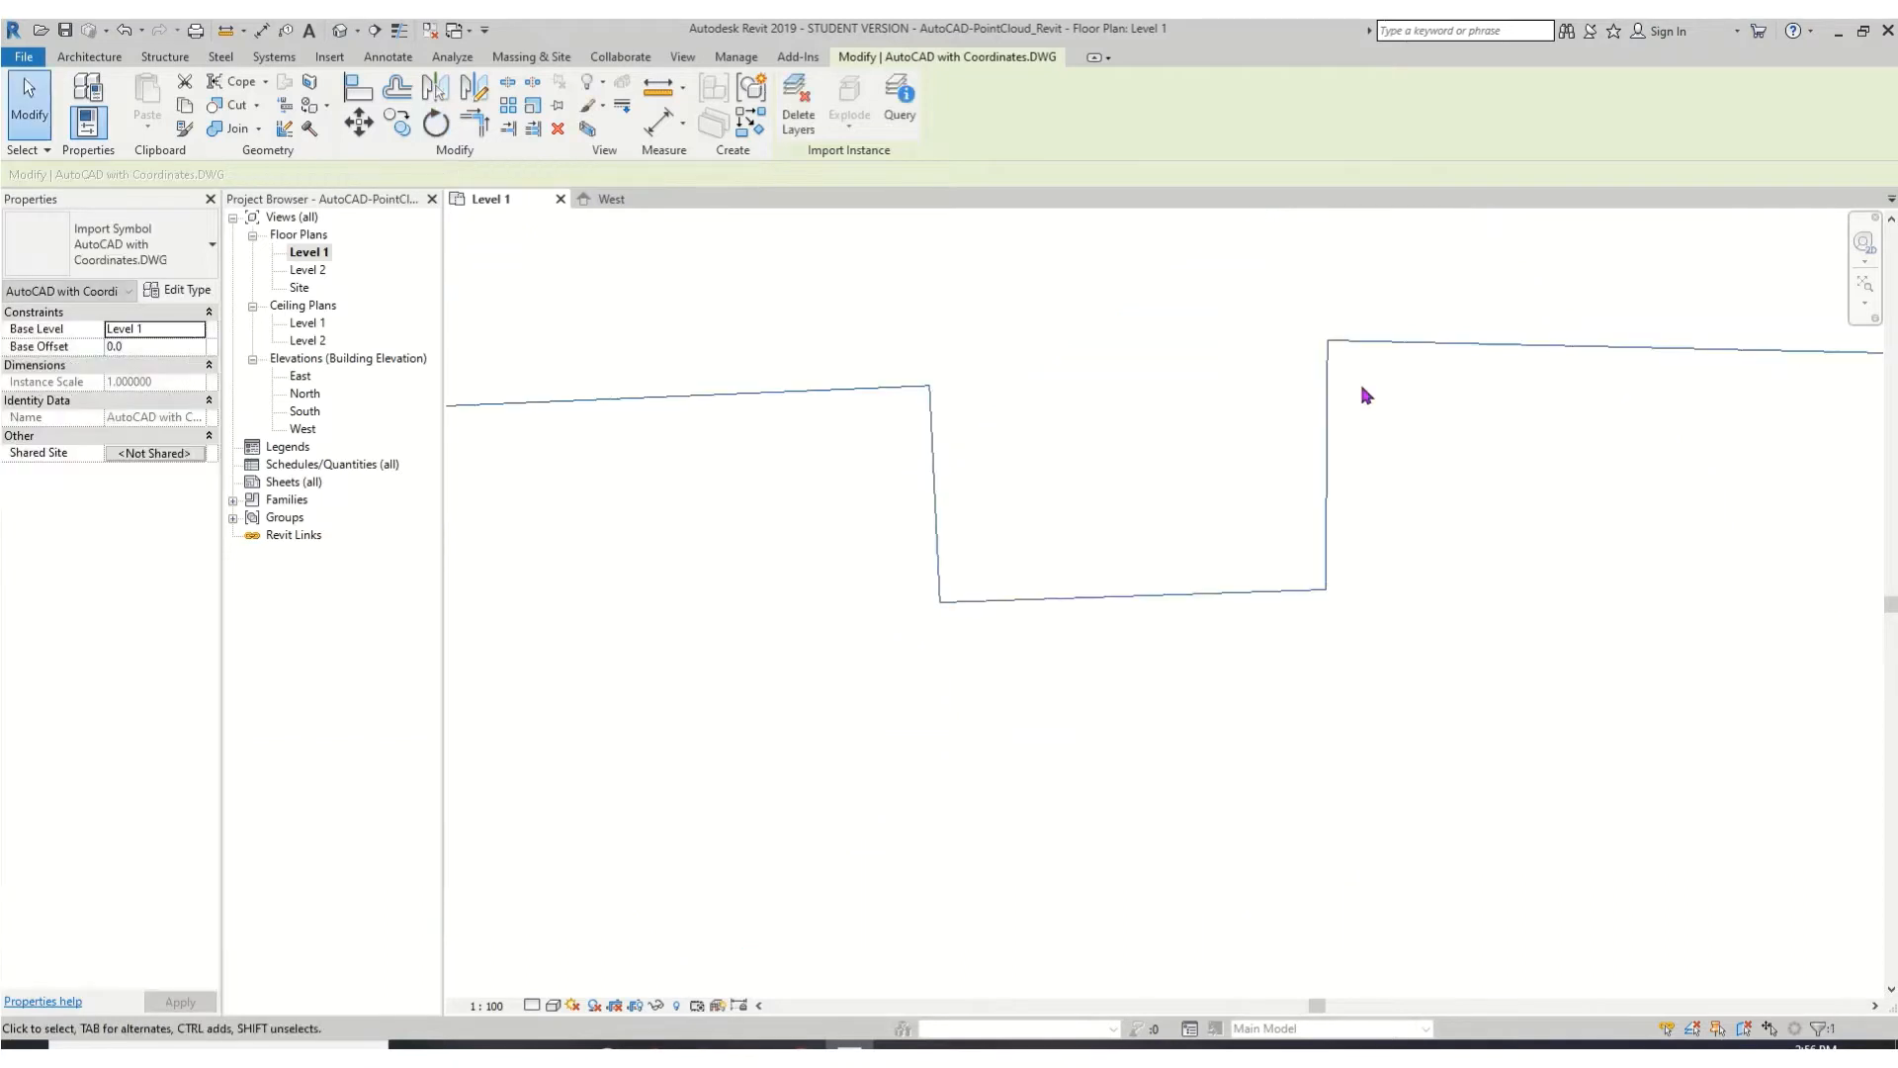
scroll(1355, 445, "down", 5)
scroll(1305, 708, "down", 3)
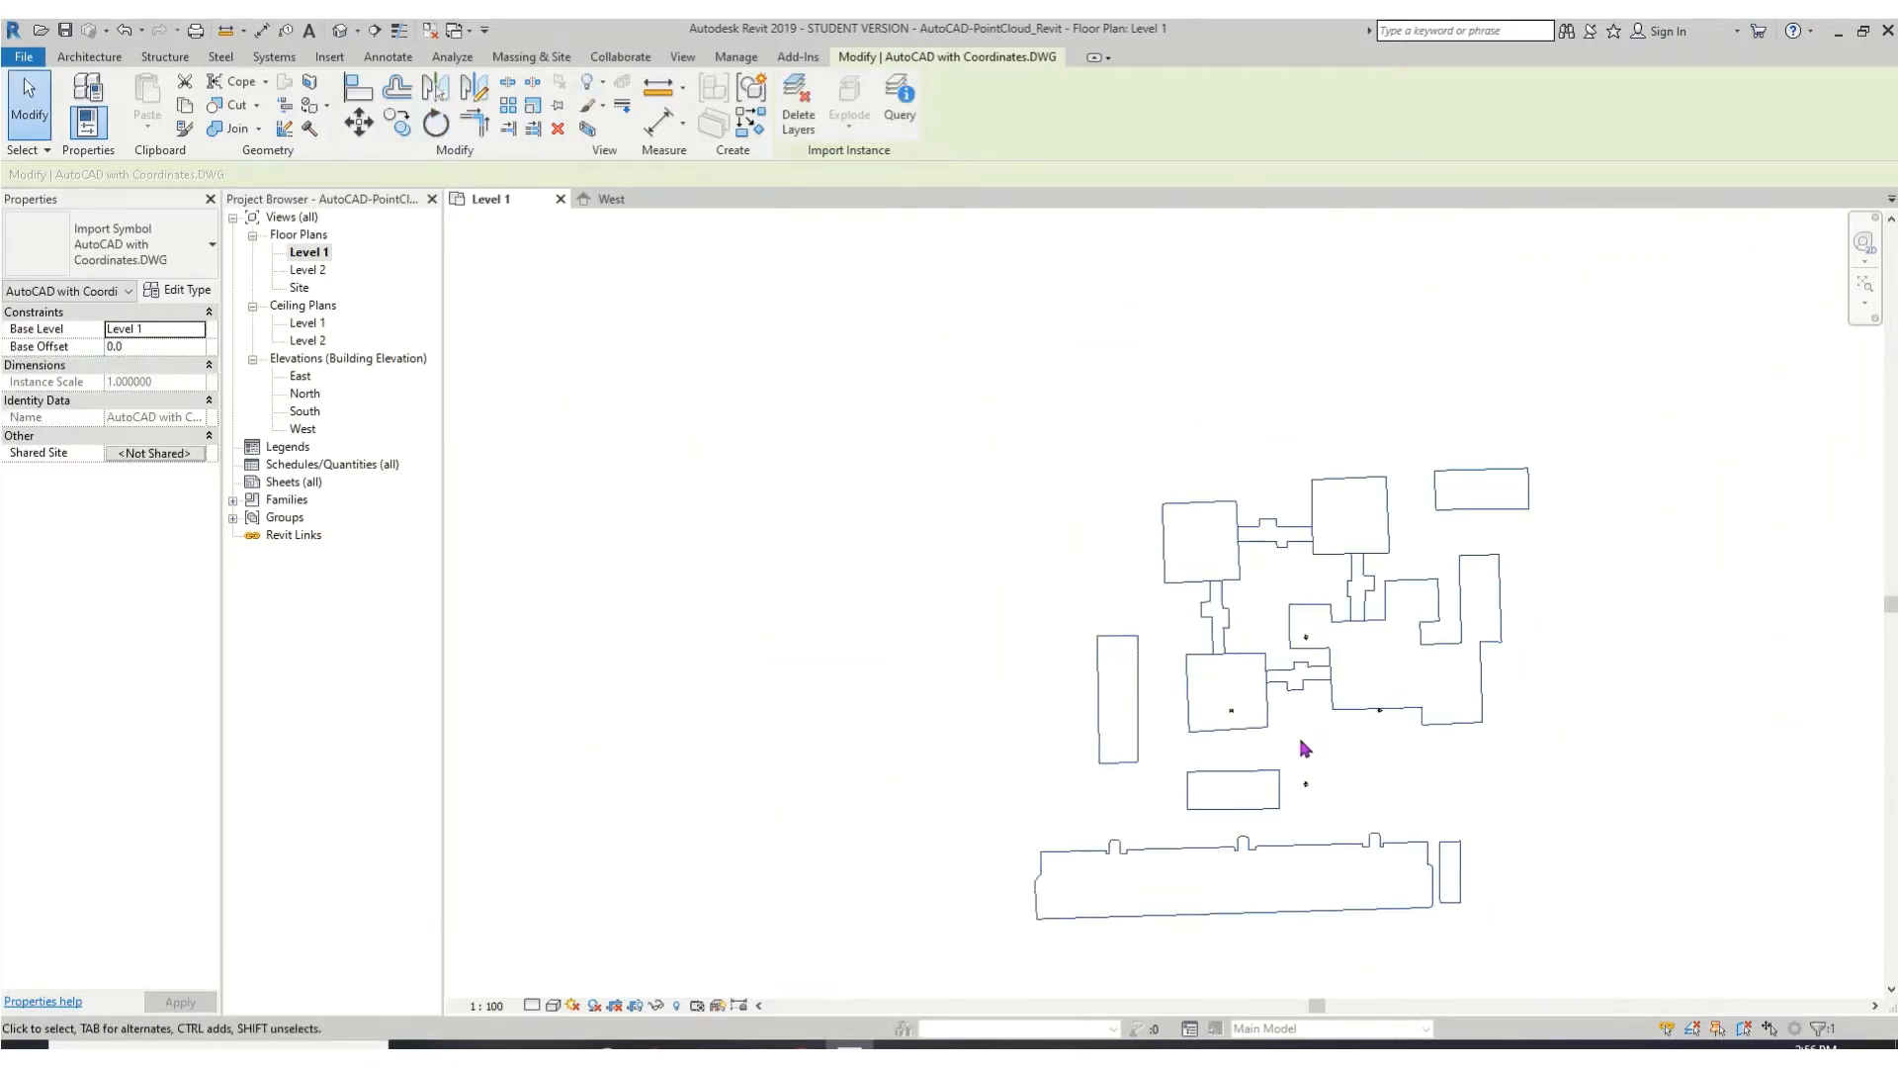
middle_click_drag(1259, 779, 1081, 712)
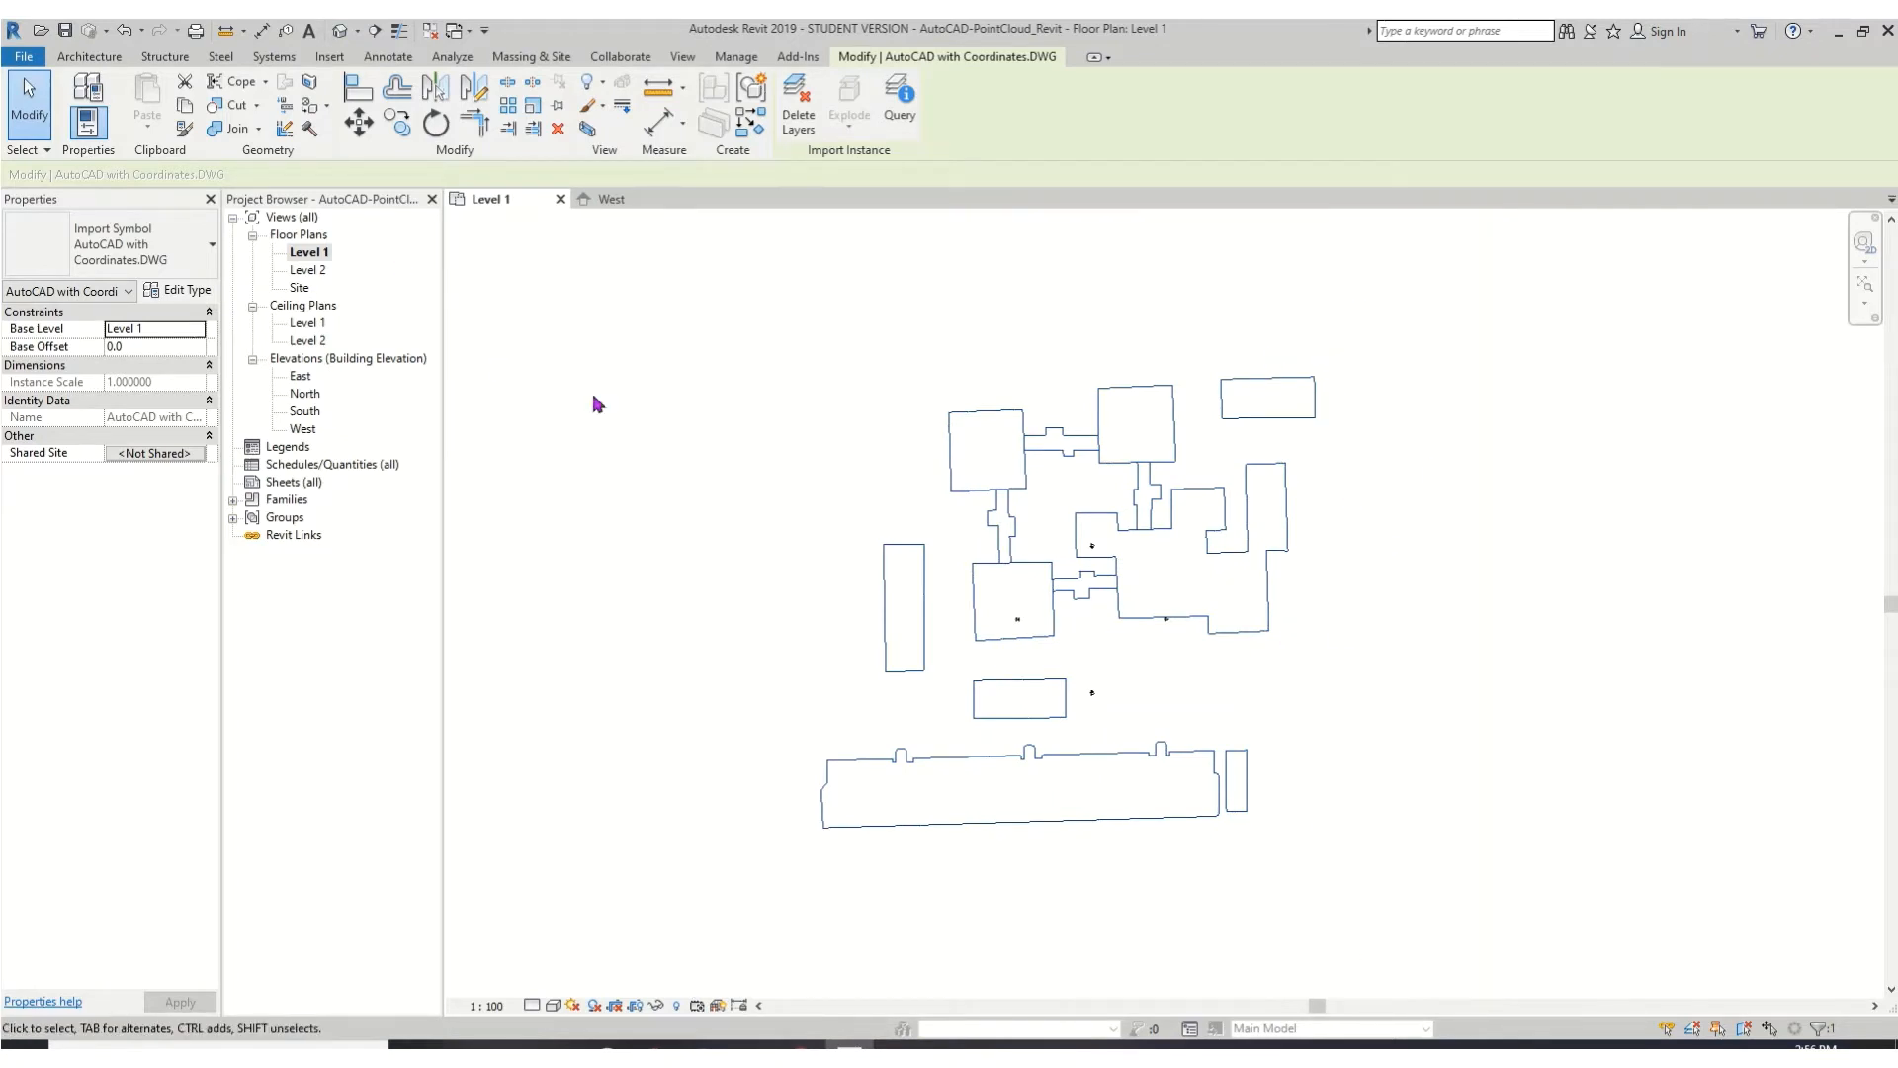
left_click(501, 305)
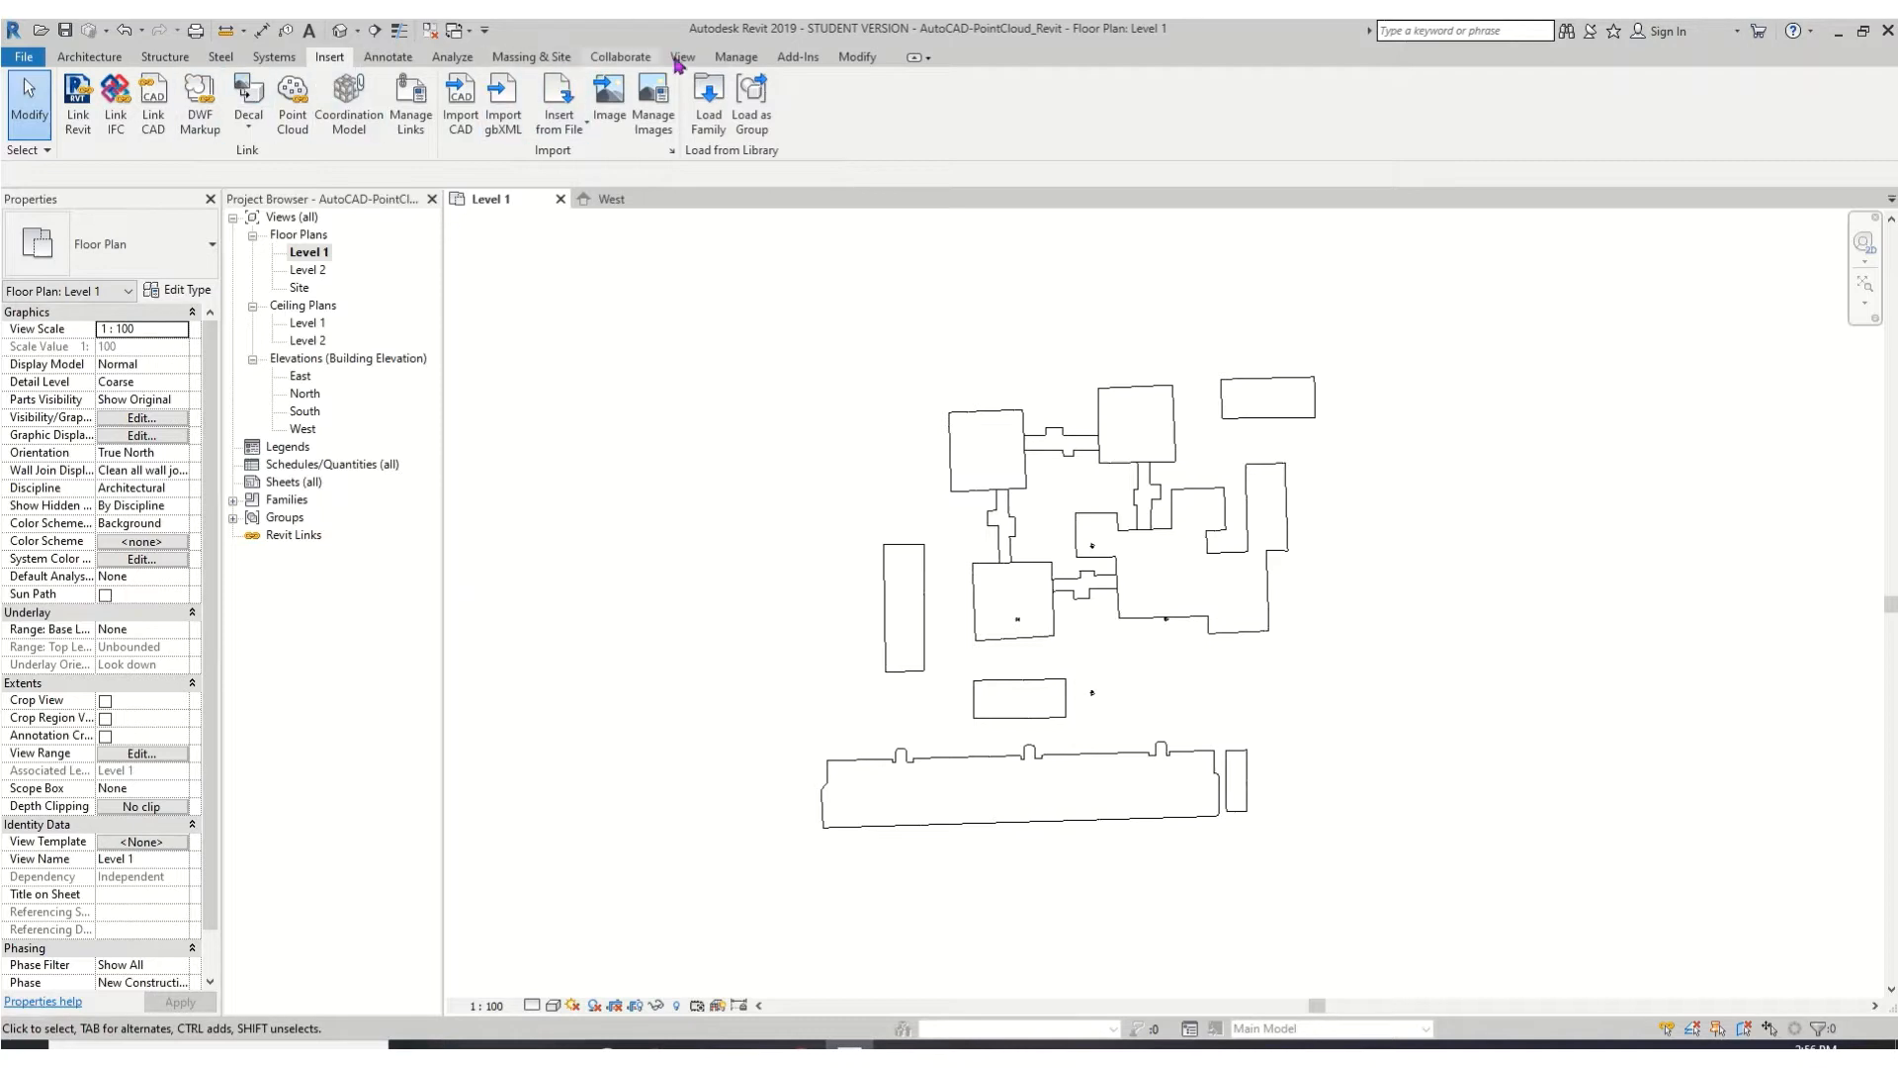
- Acquire shared coordinates from the linked AutoCAD drawing, with the Level 1 view orientation set to Project North
left_click(726, 61)
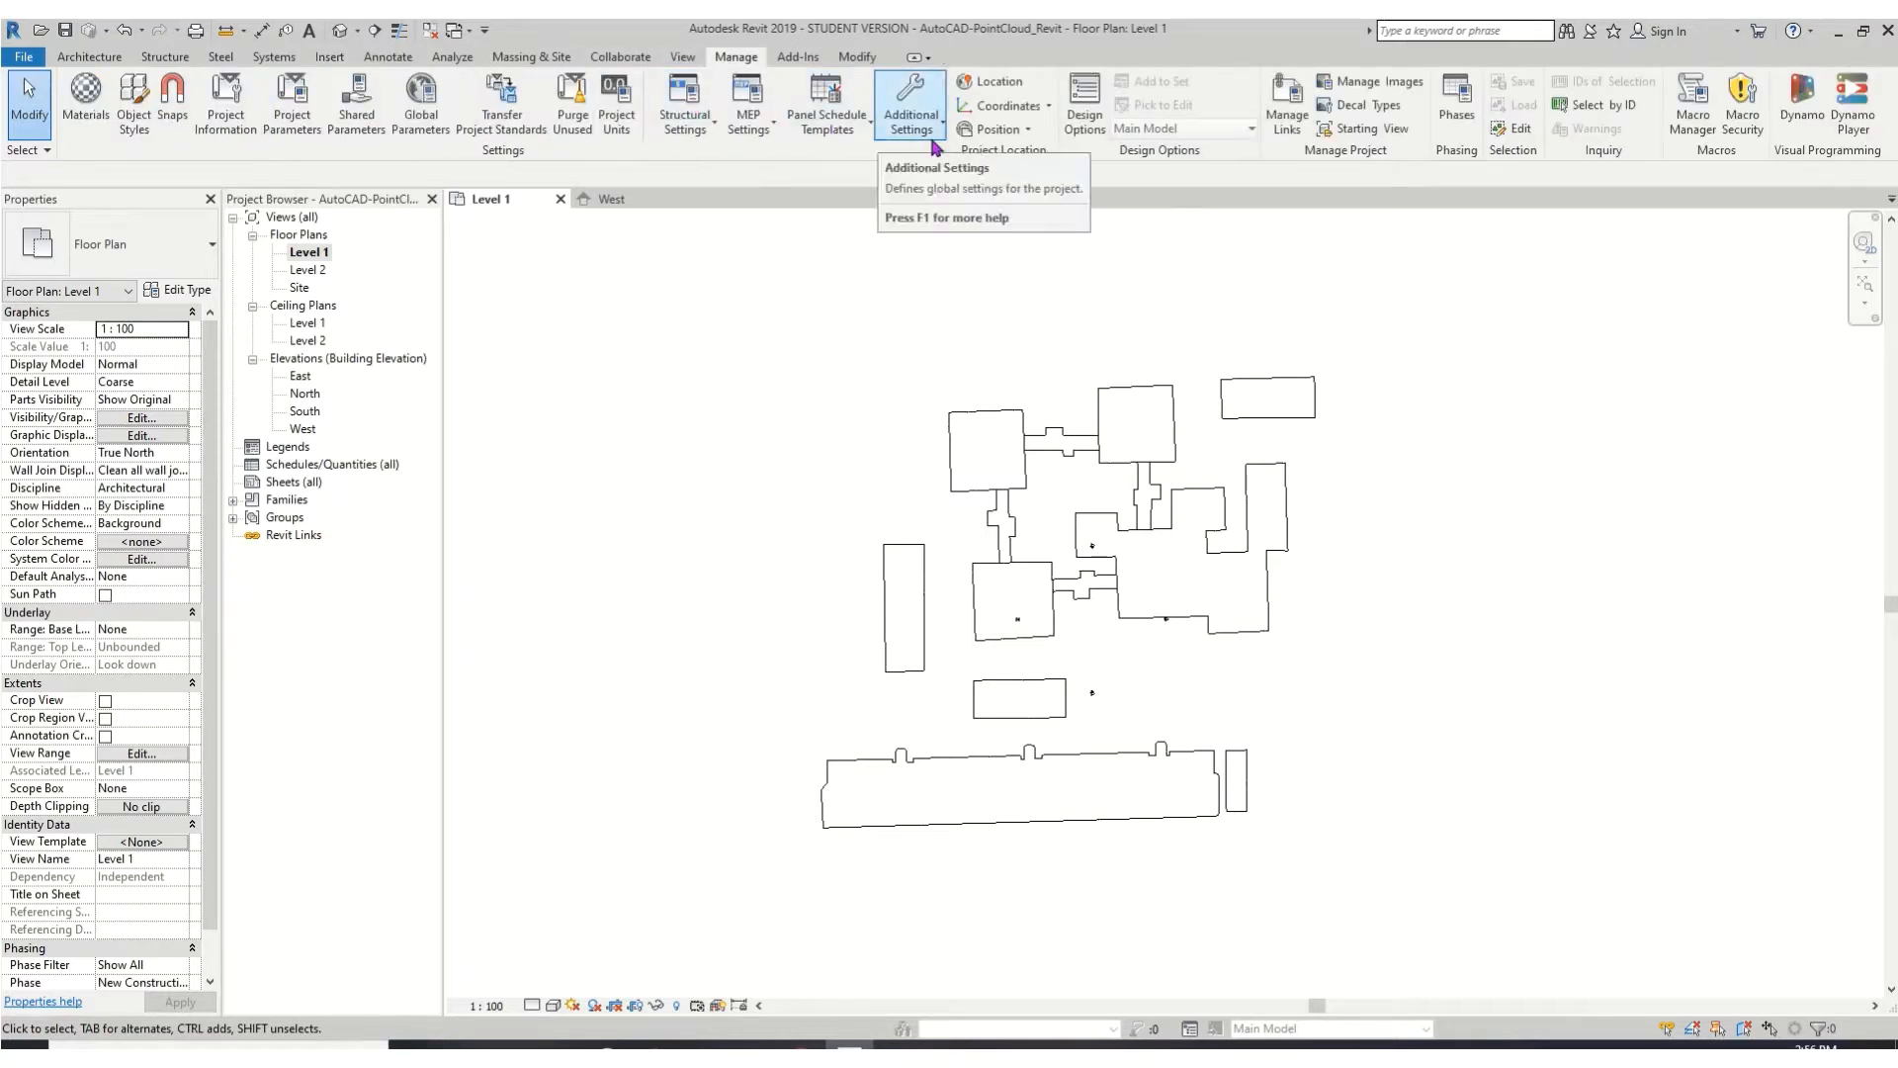
left_click(1051, 109)
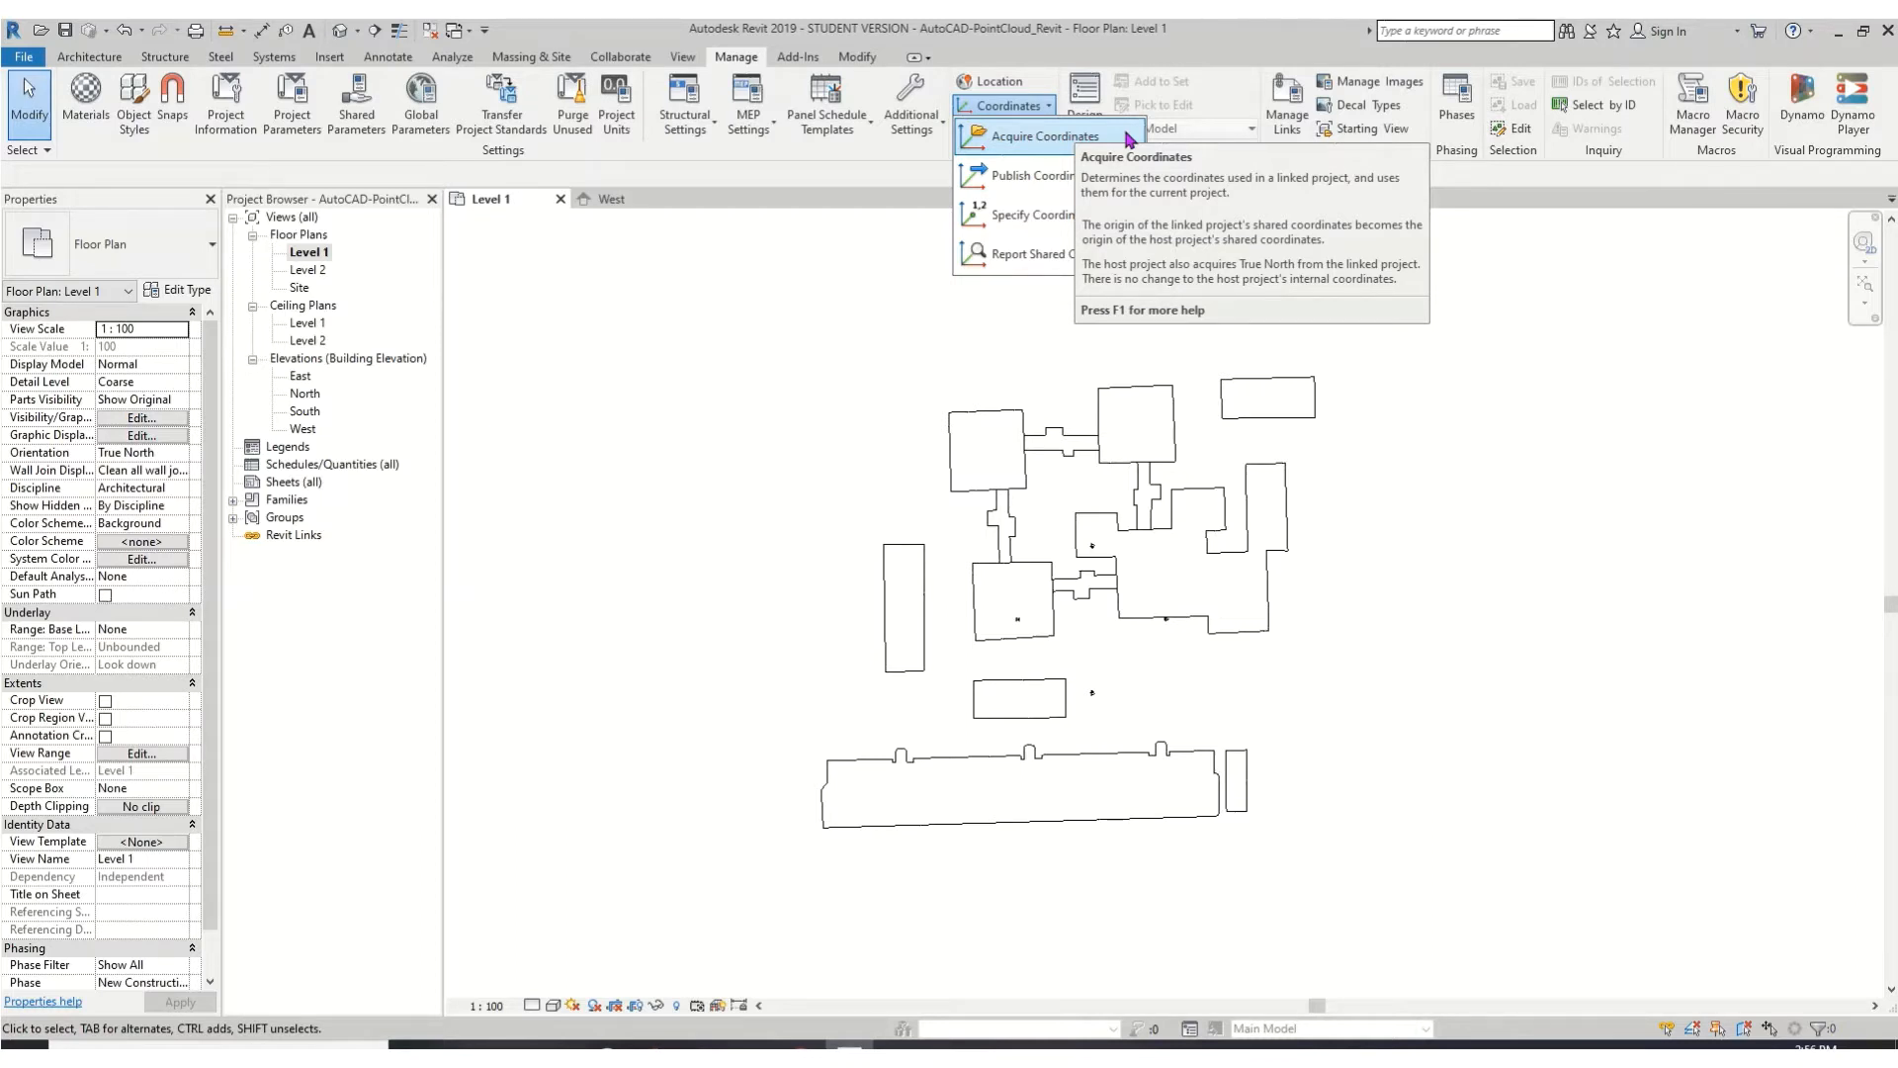
left_click(1128, 137)
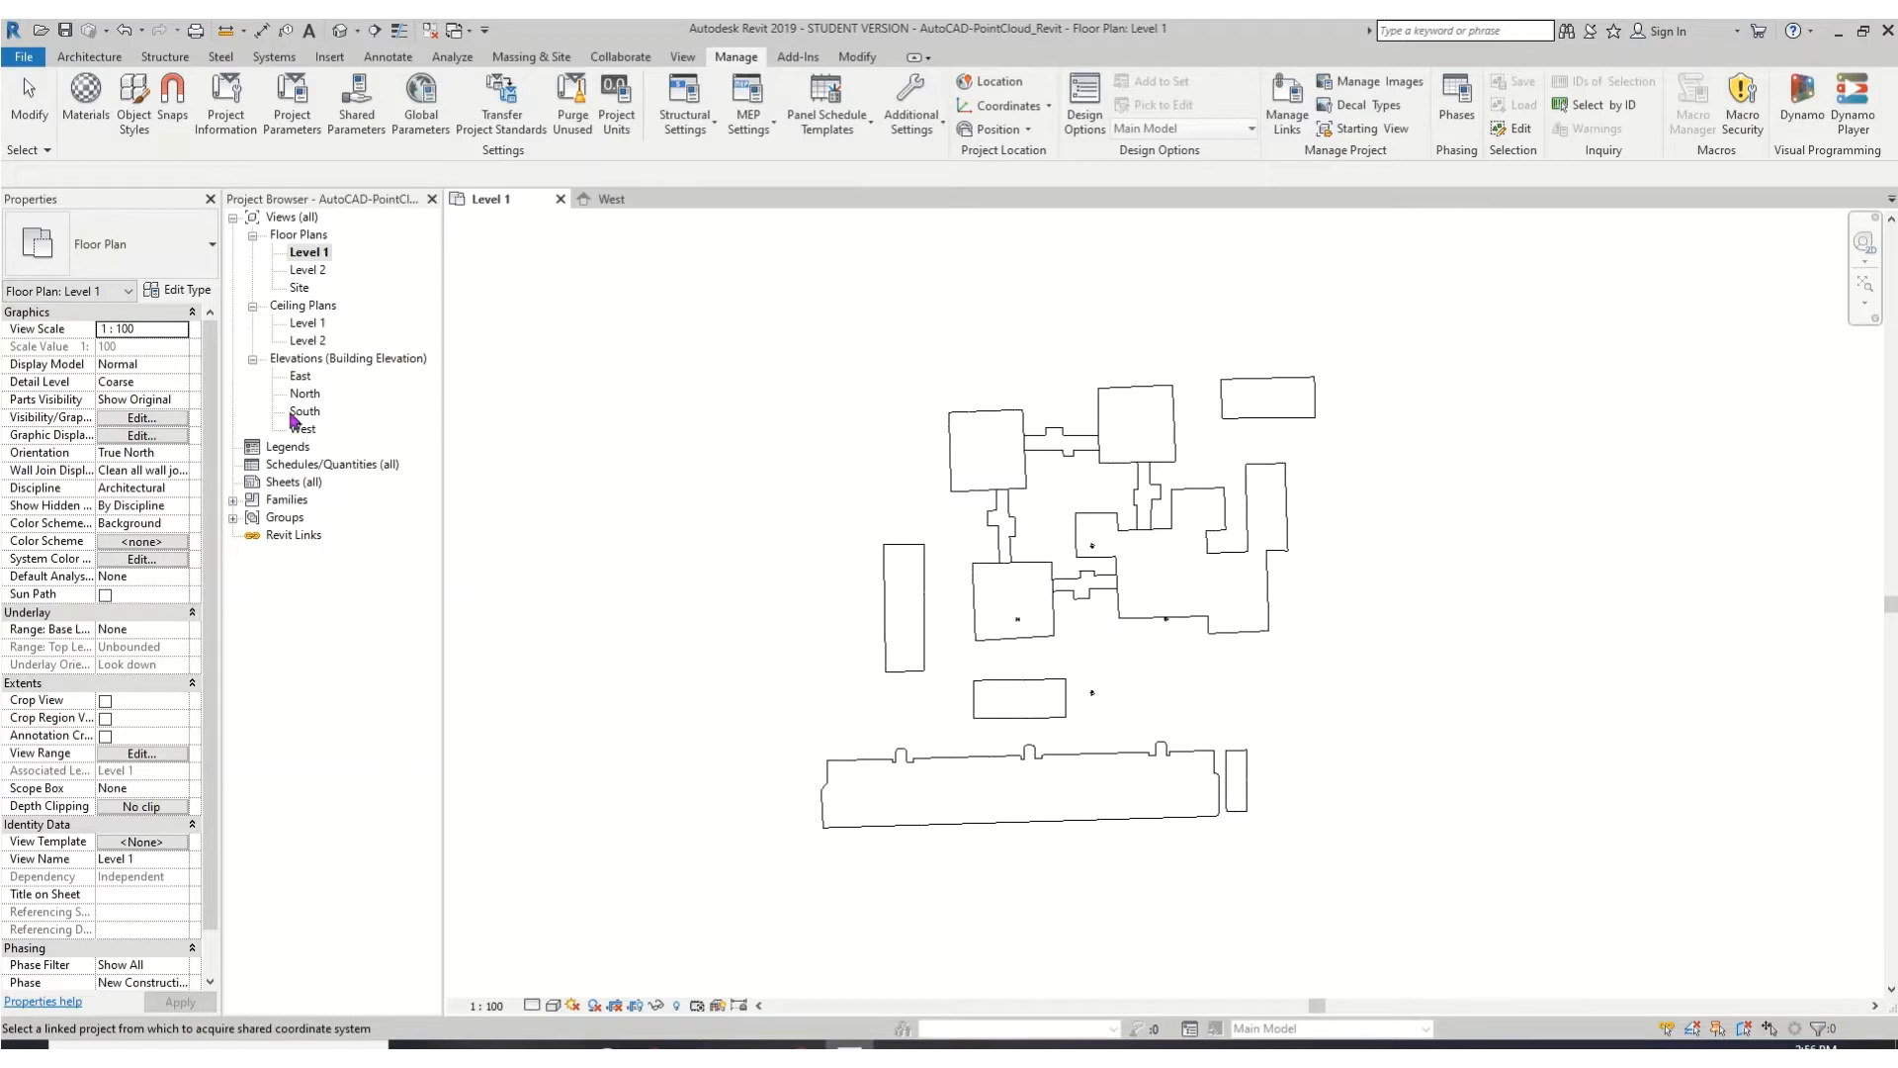
left_click(138, 453)
left_click(180, 453)
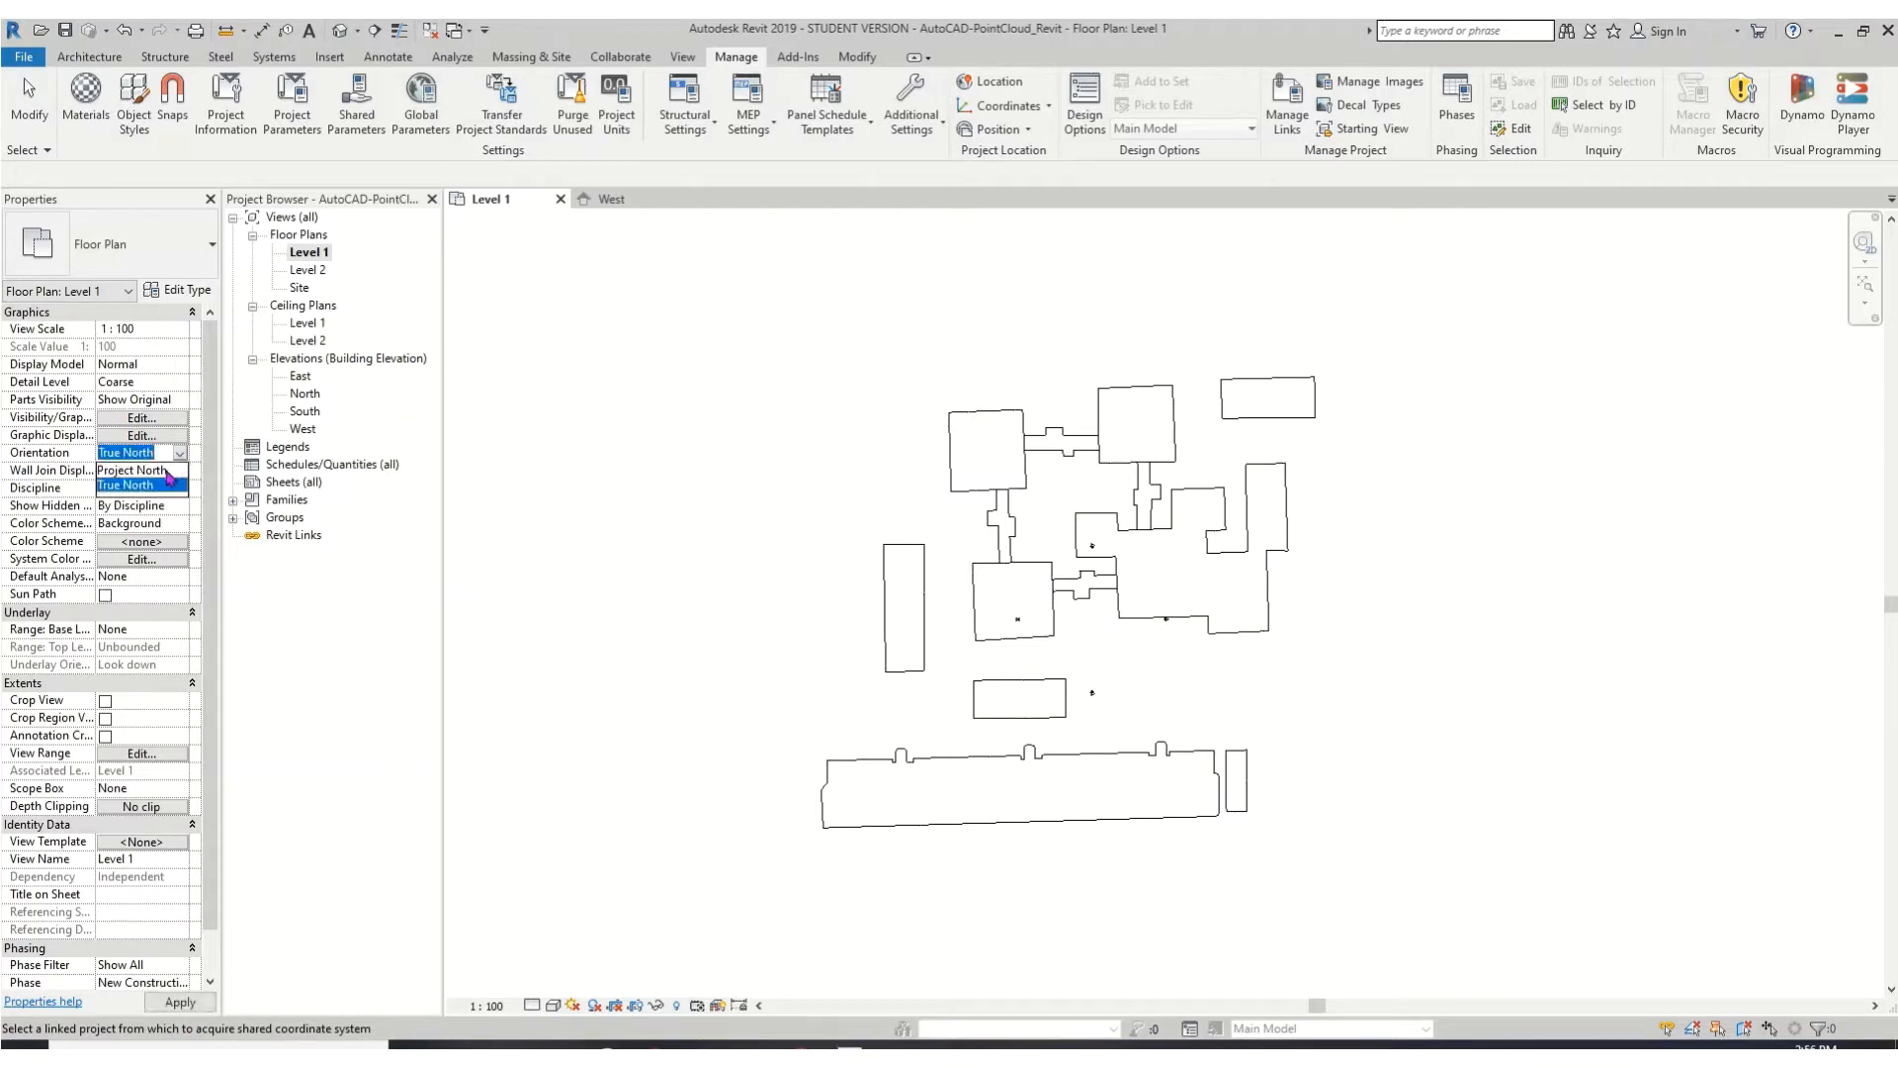
left_click(134, 469)
left_click(180, 453)
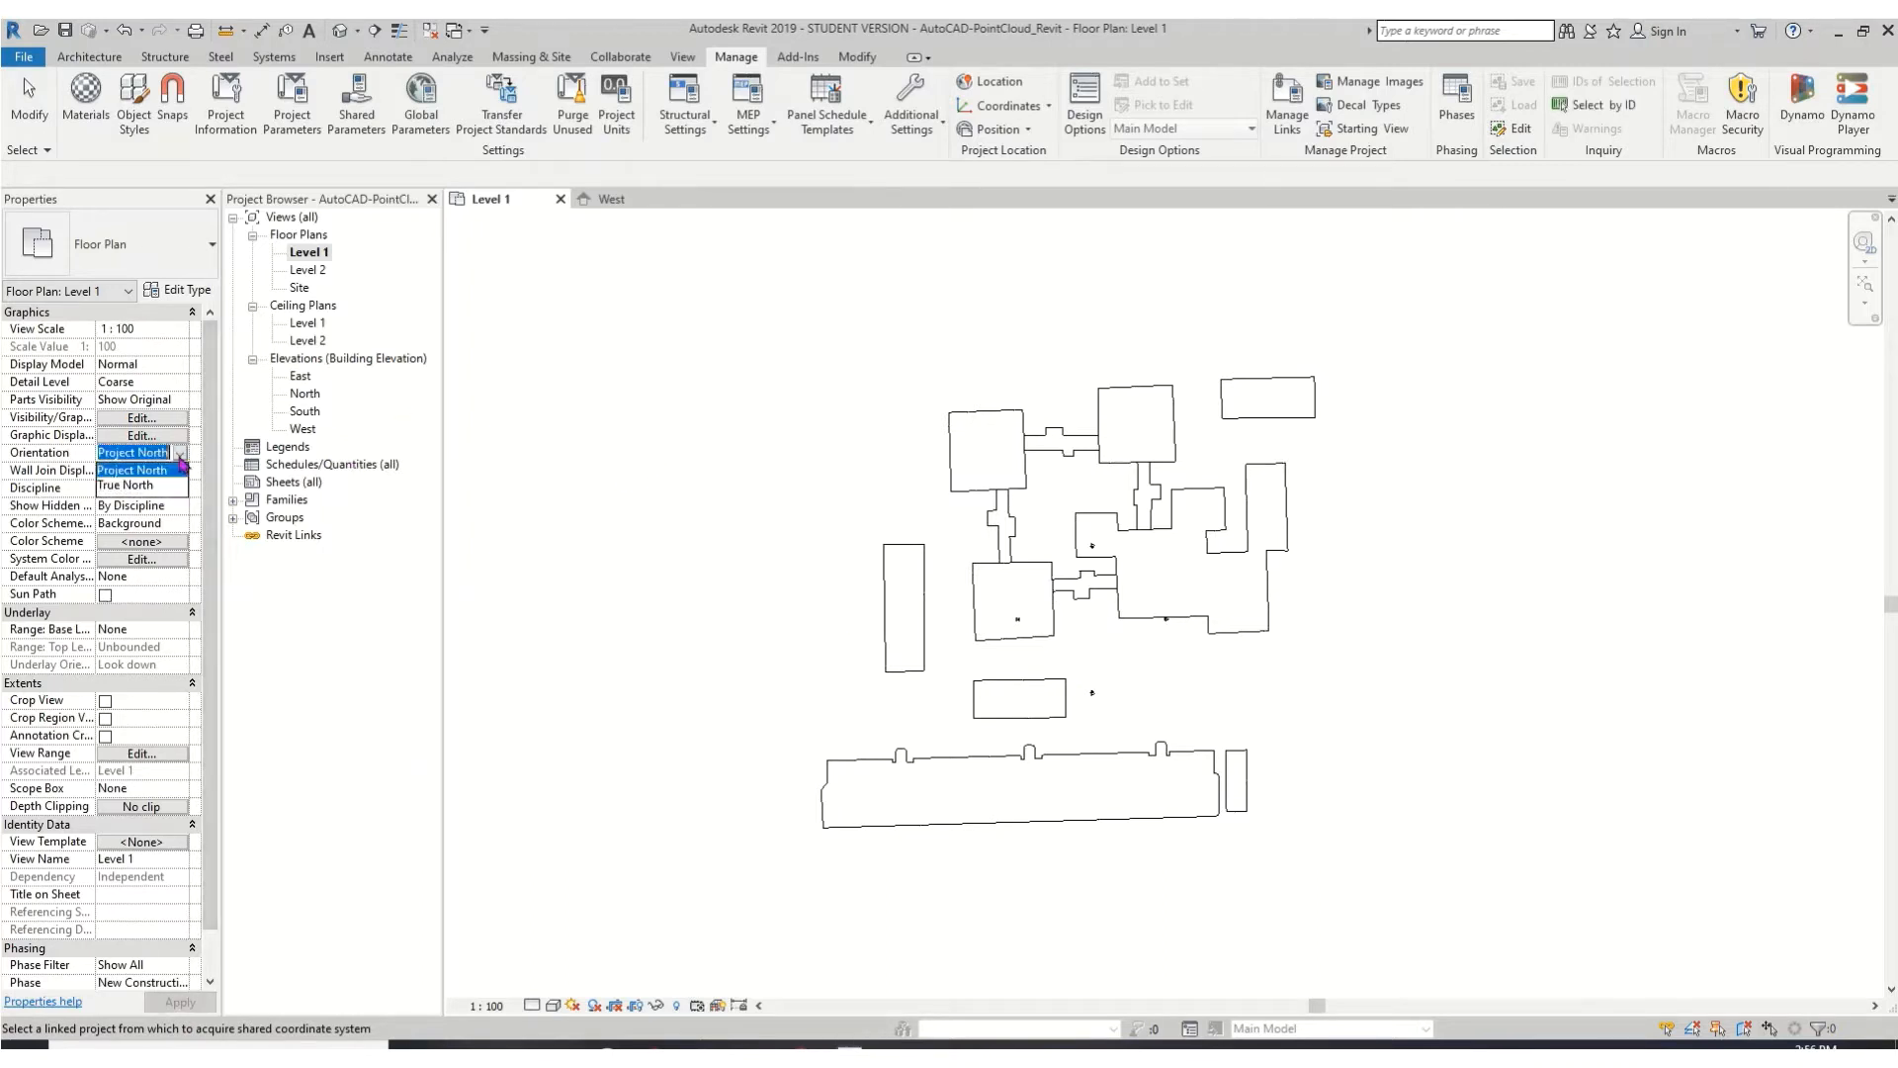
left_click(174, 472)
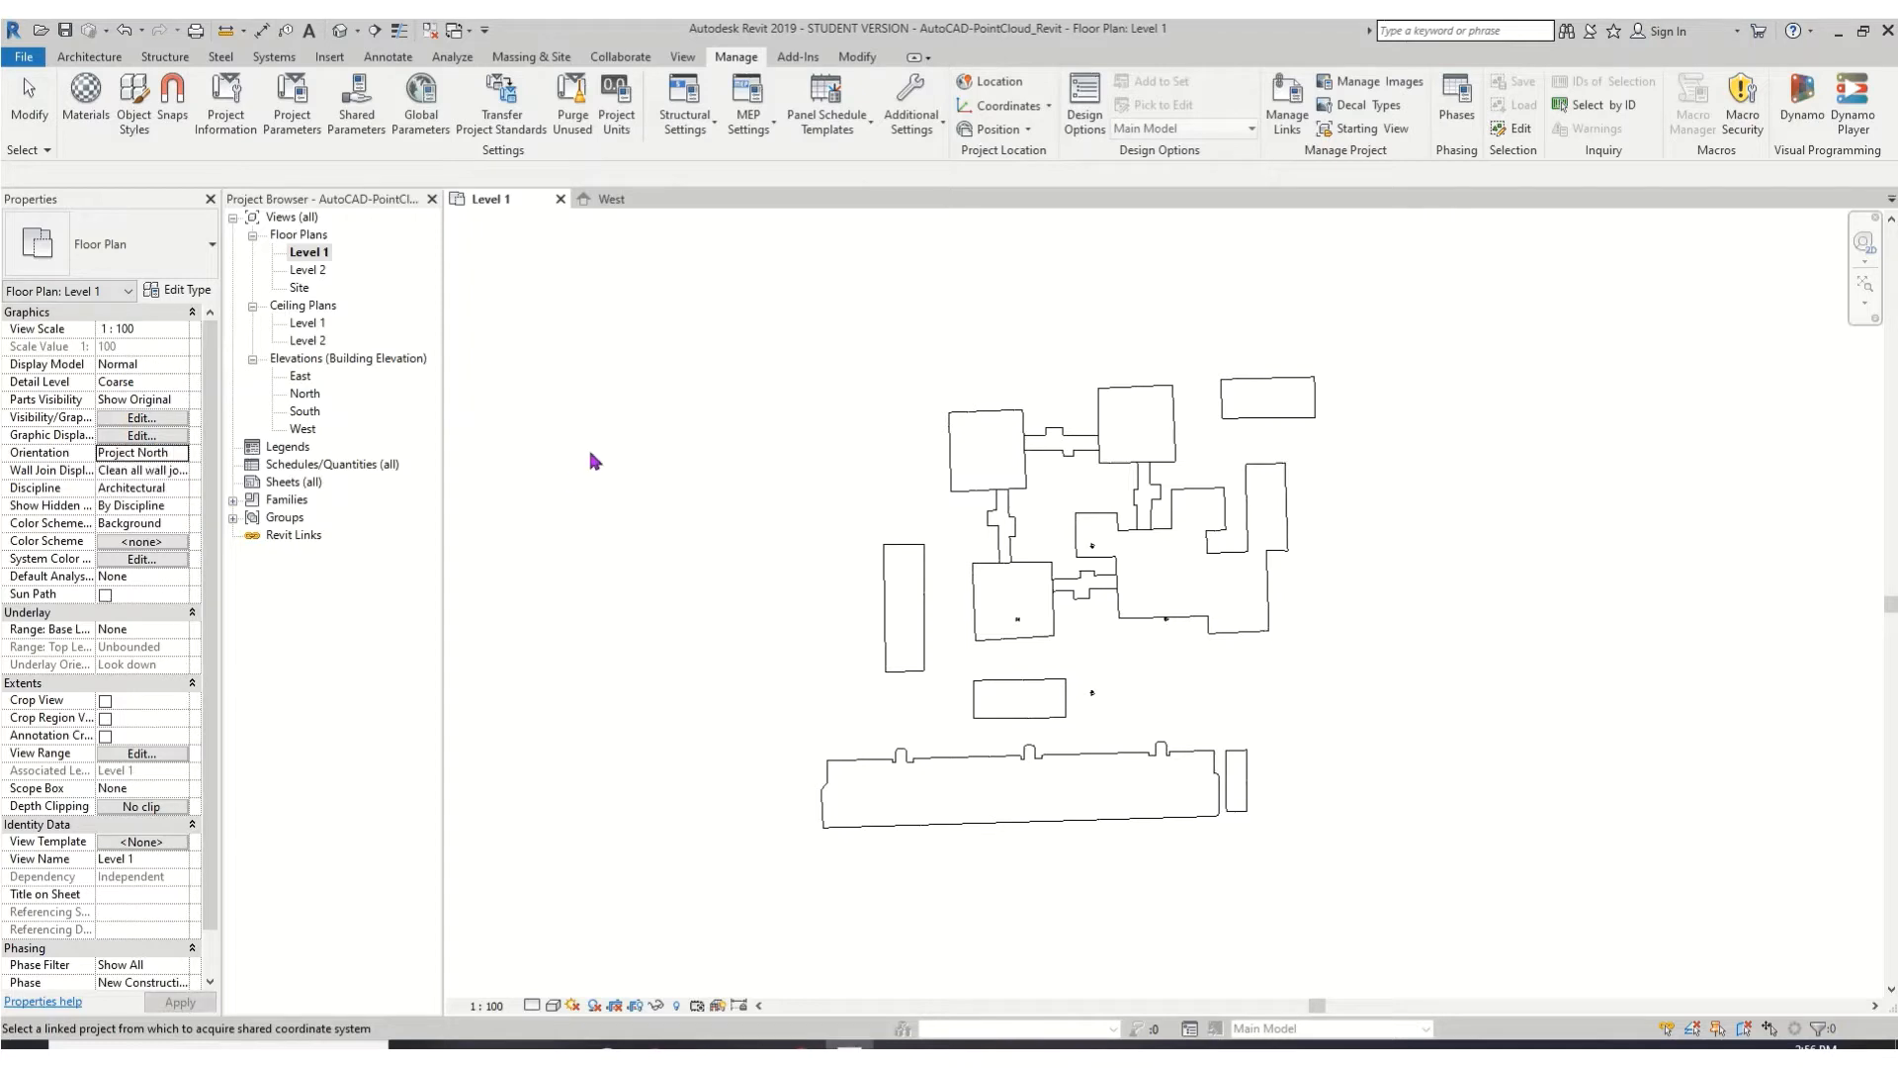
- Compare the Level 1 plan in True North and Project North, leaving its orientation at True North
left_click(180, 453)
left_click(170, 486)
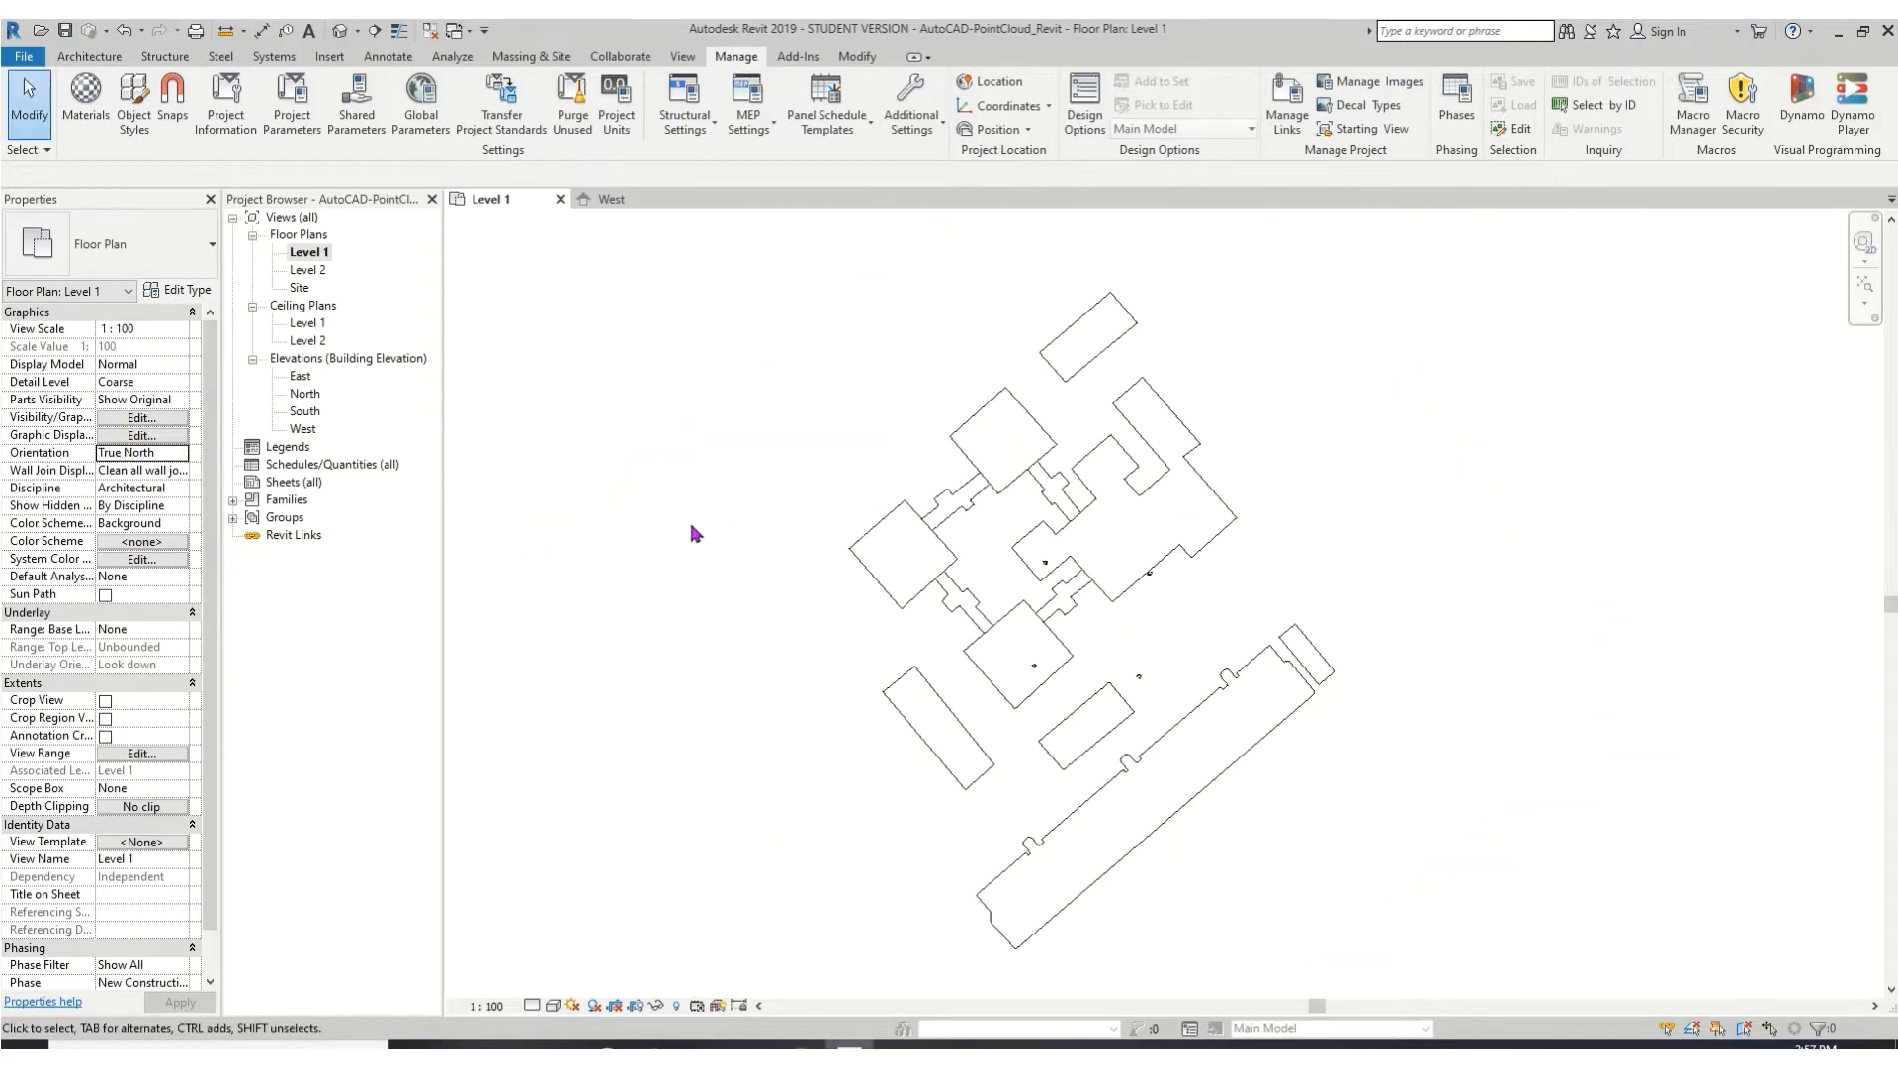
left_click(180, 453)
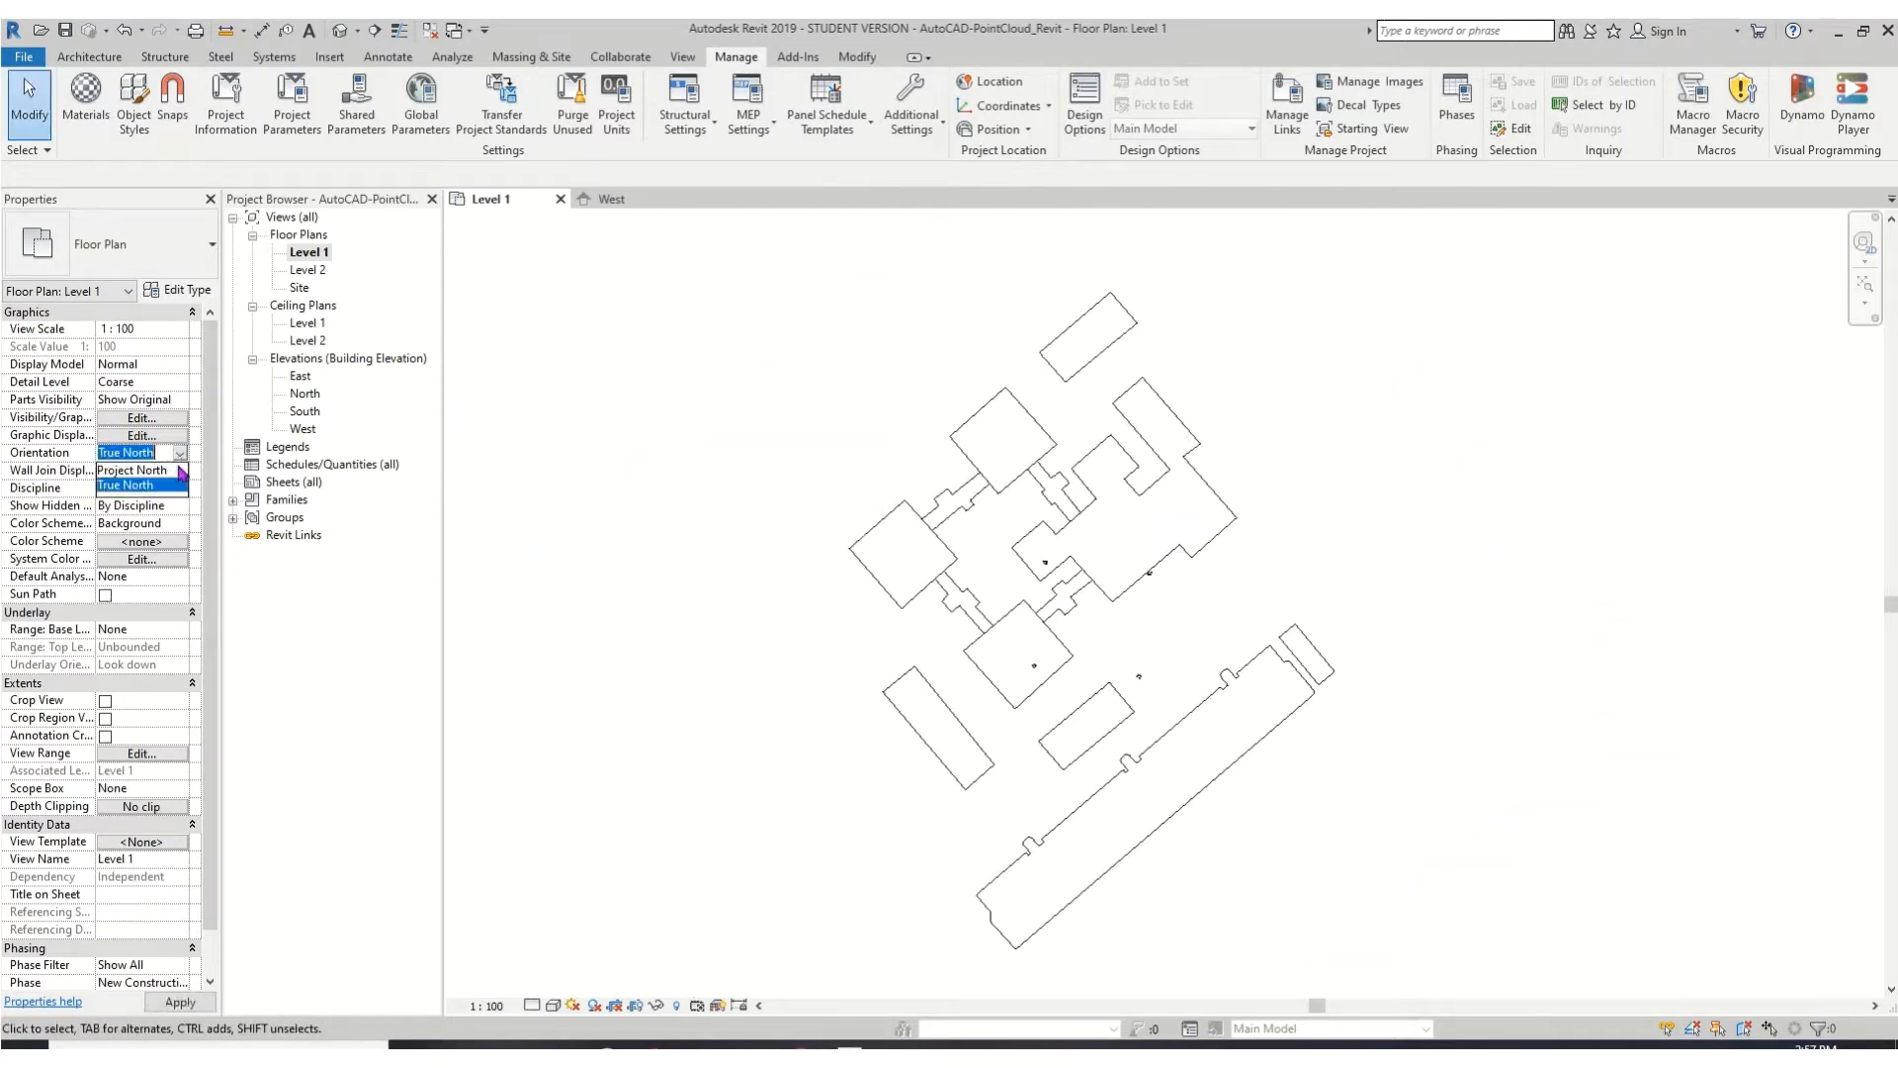
left_click(178, 472)
left_click(139, 454)
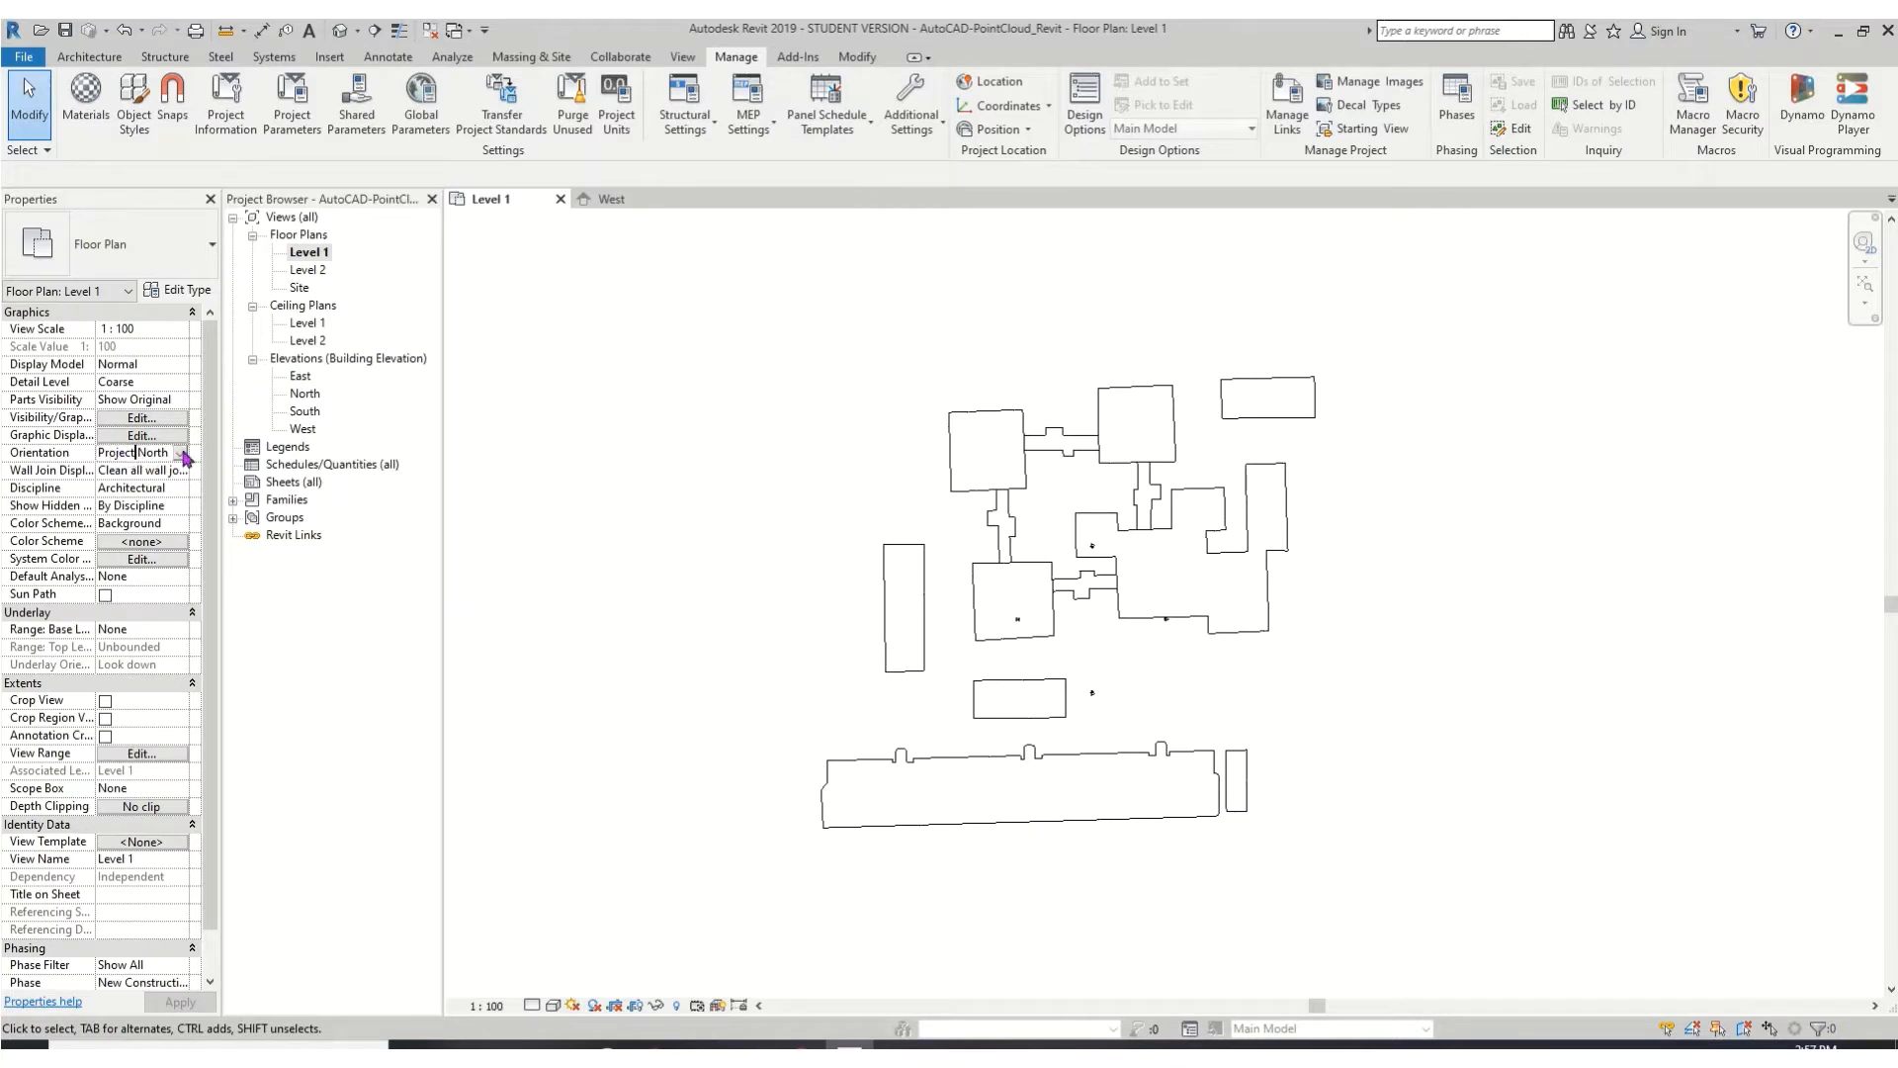
left_click(180, 453)
left_click(161, 486)
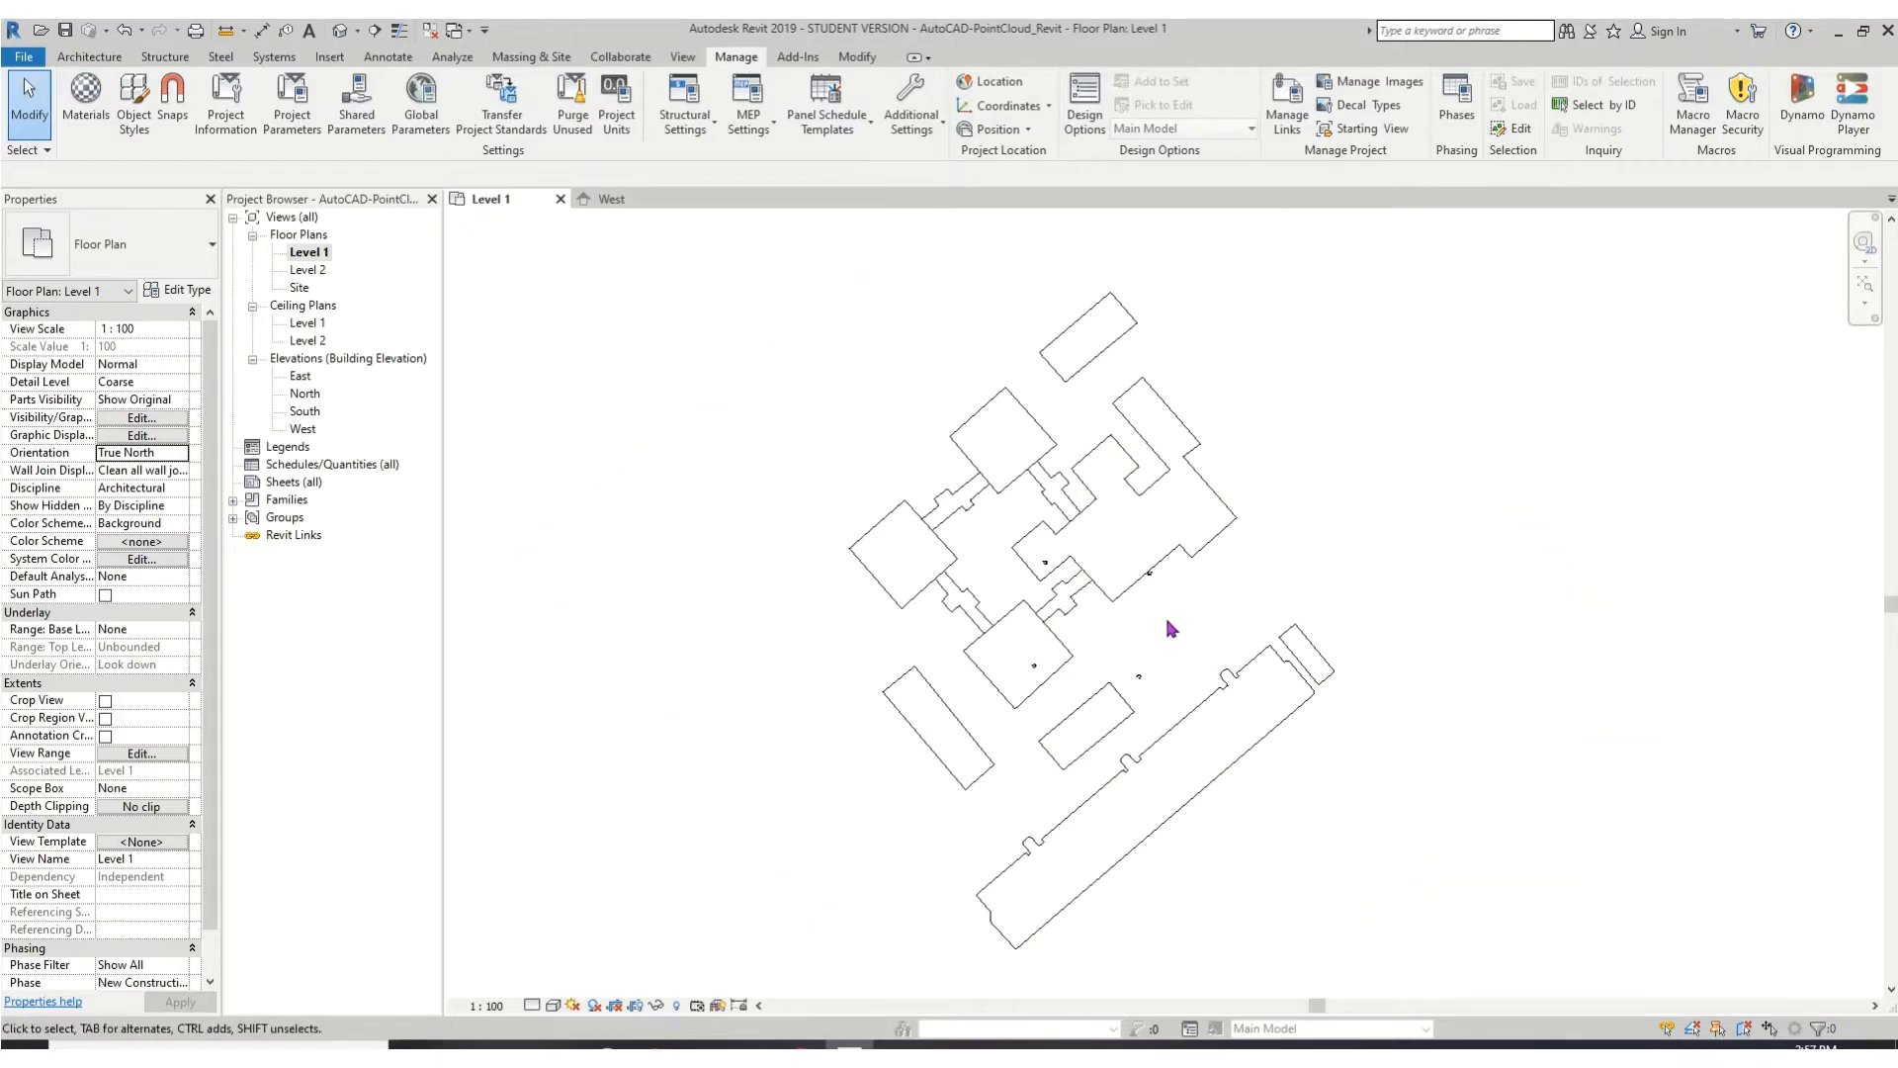
- Make the Project Base Point visible in the Level 1 plan through the Site category of its visibility/graphic overrides
scroll(1165, 613, "up", 3)
scroll(1077, 625, "up", 3)
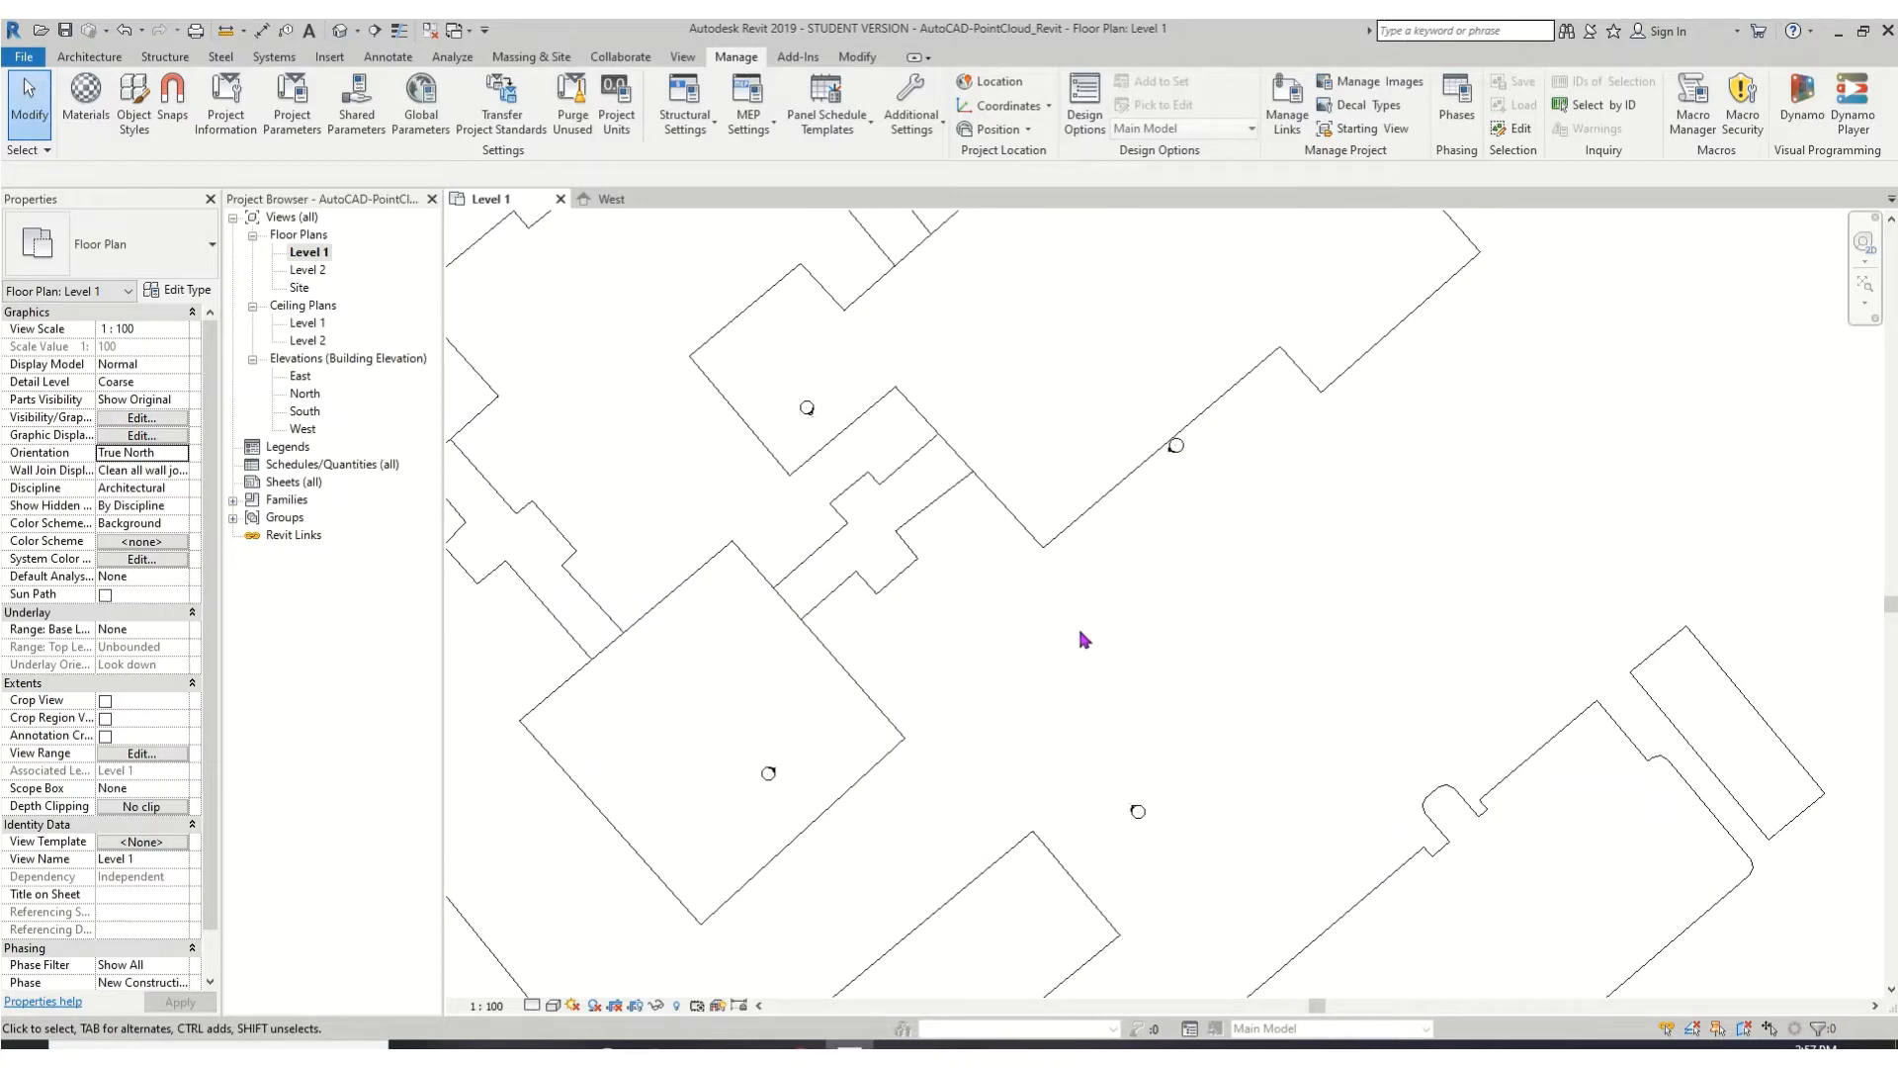
left_click(690, 60)
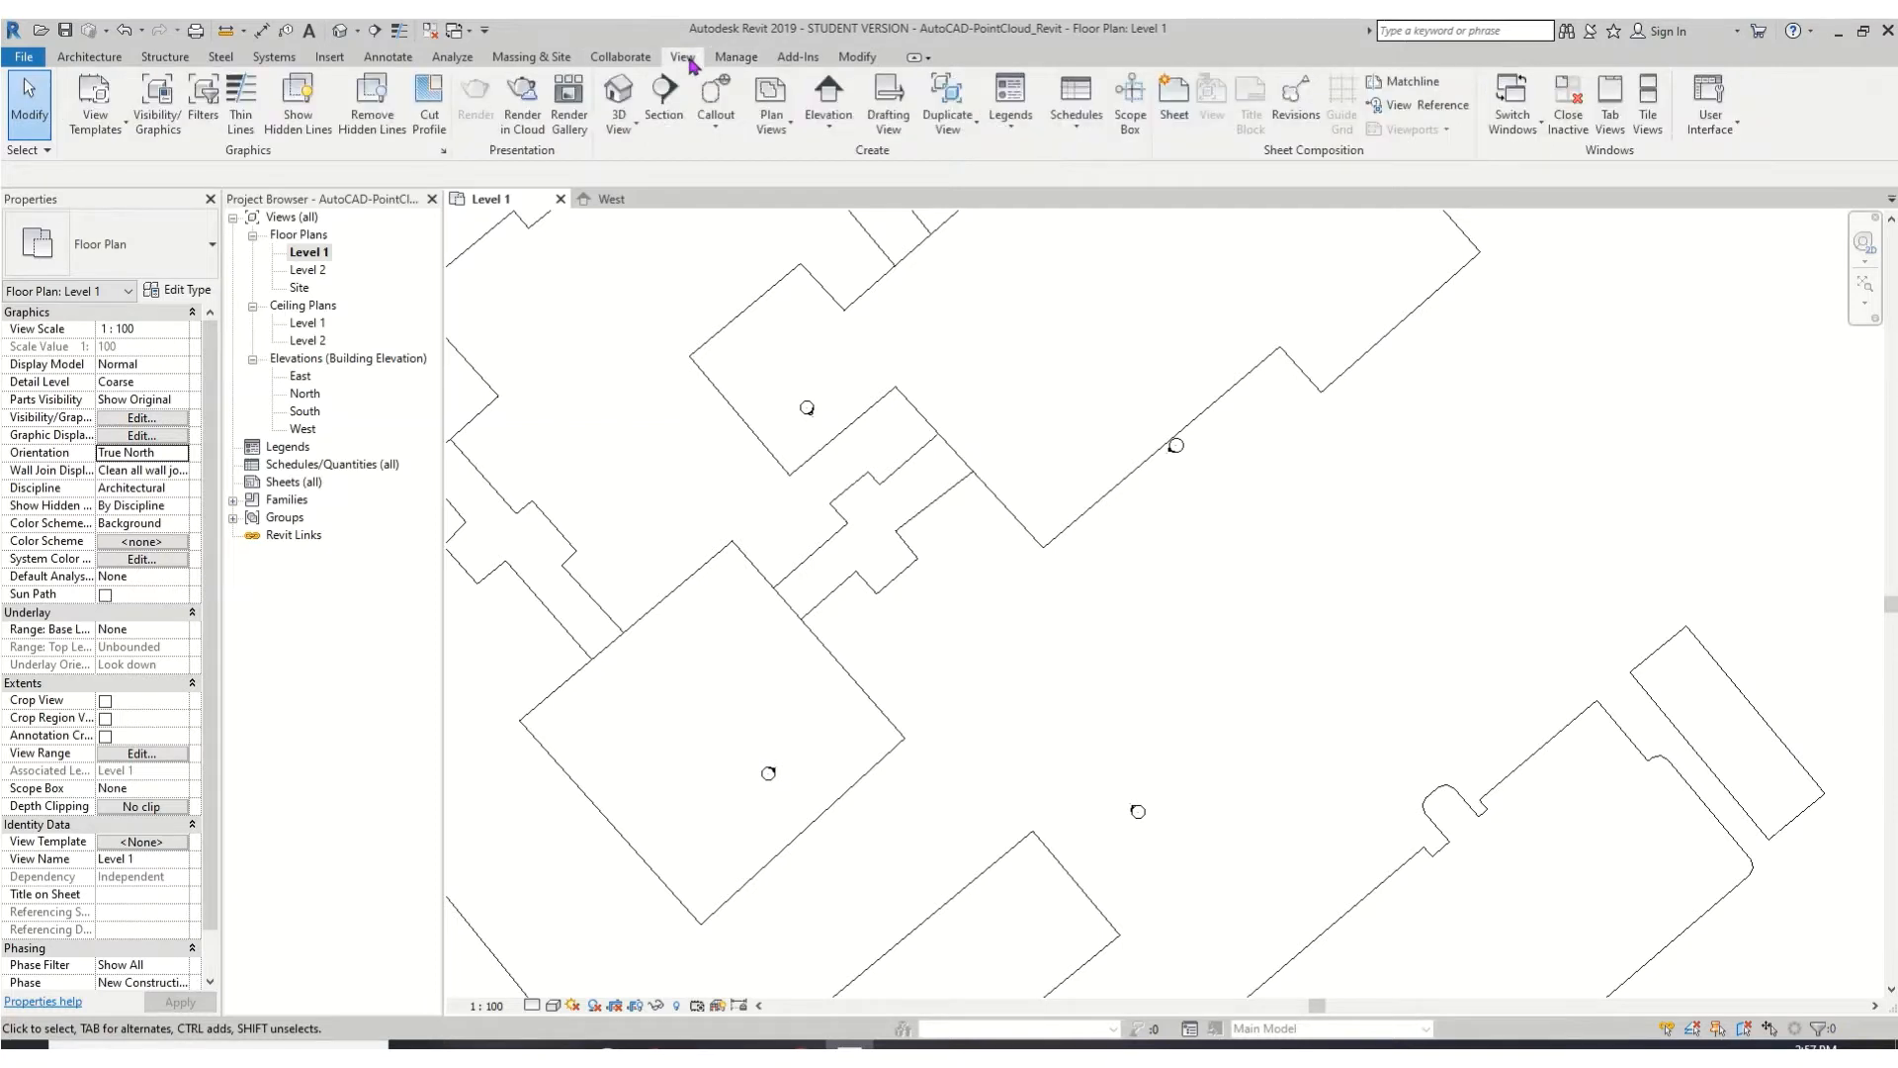
left_click(164, 100)
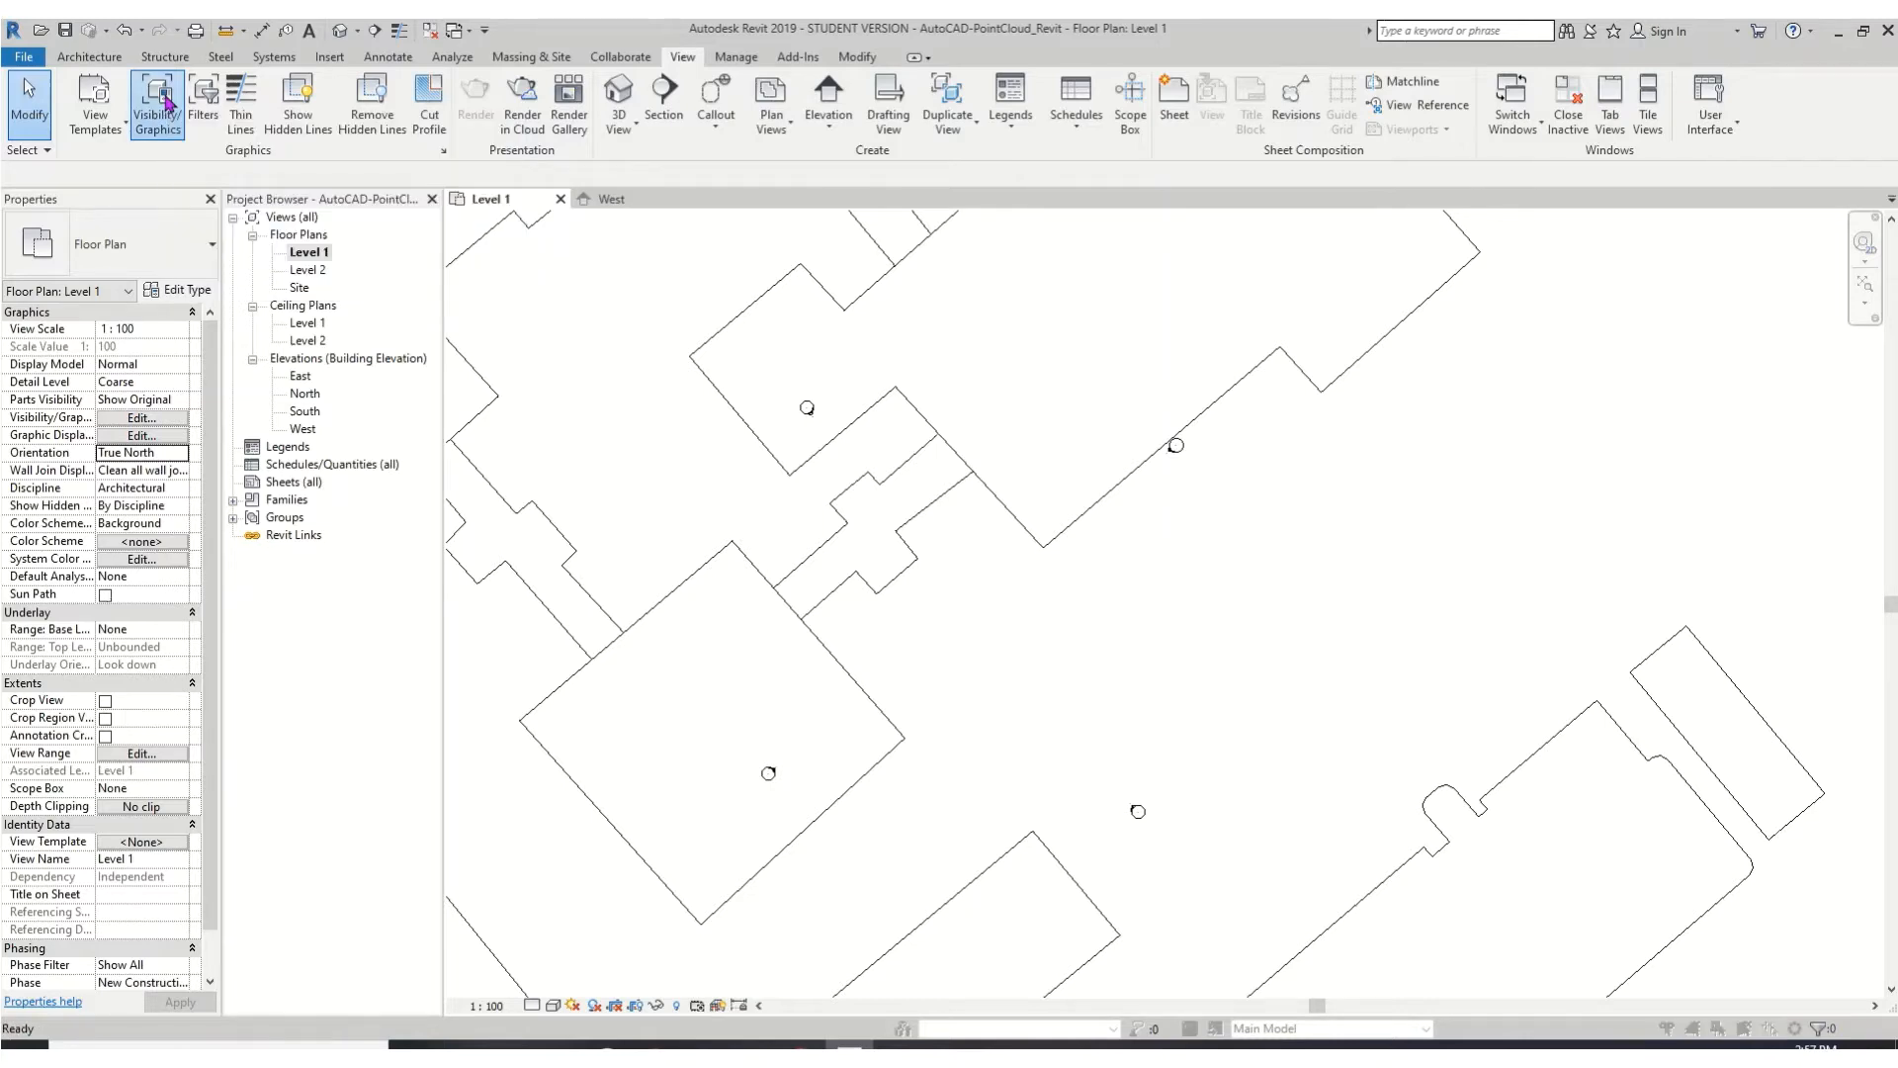
scroll(756, 474, "down", 4)
scroll(754, 509, "down", 15)
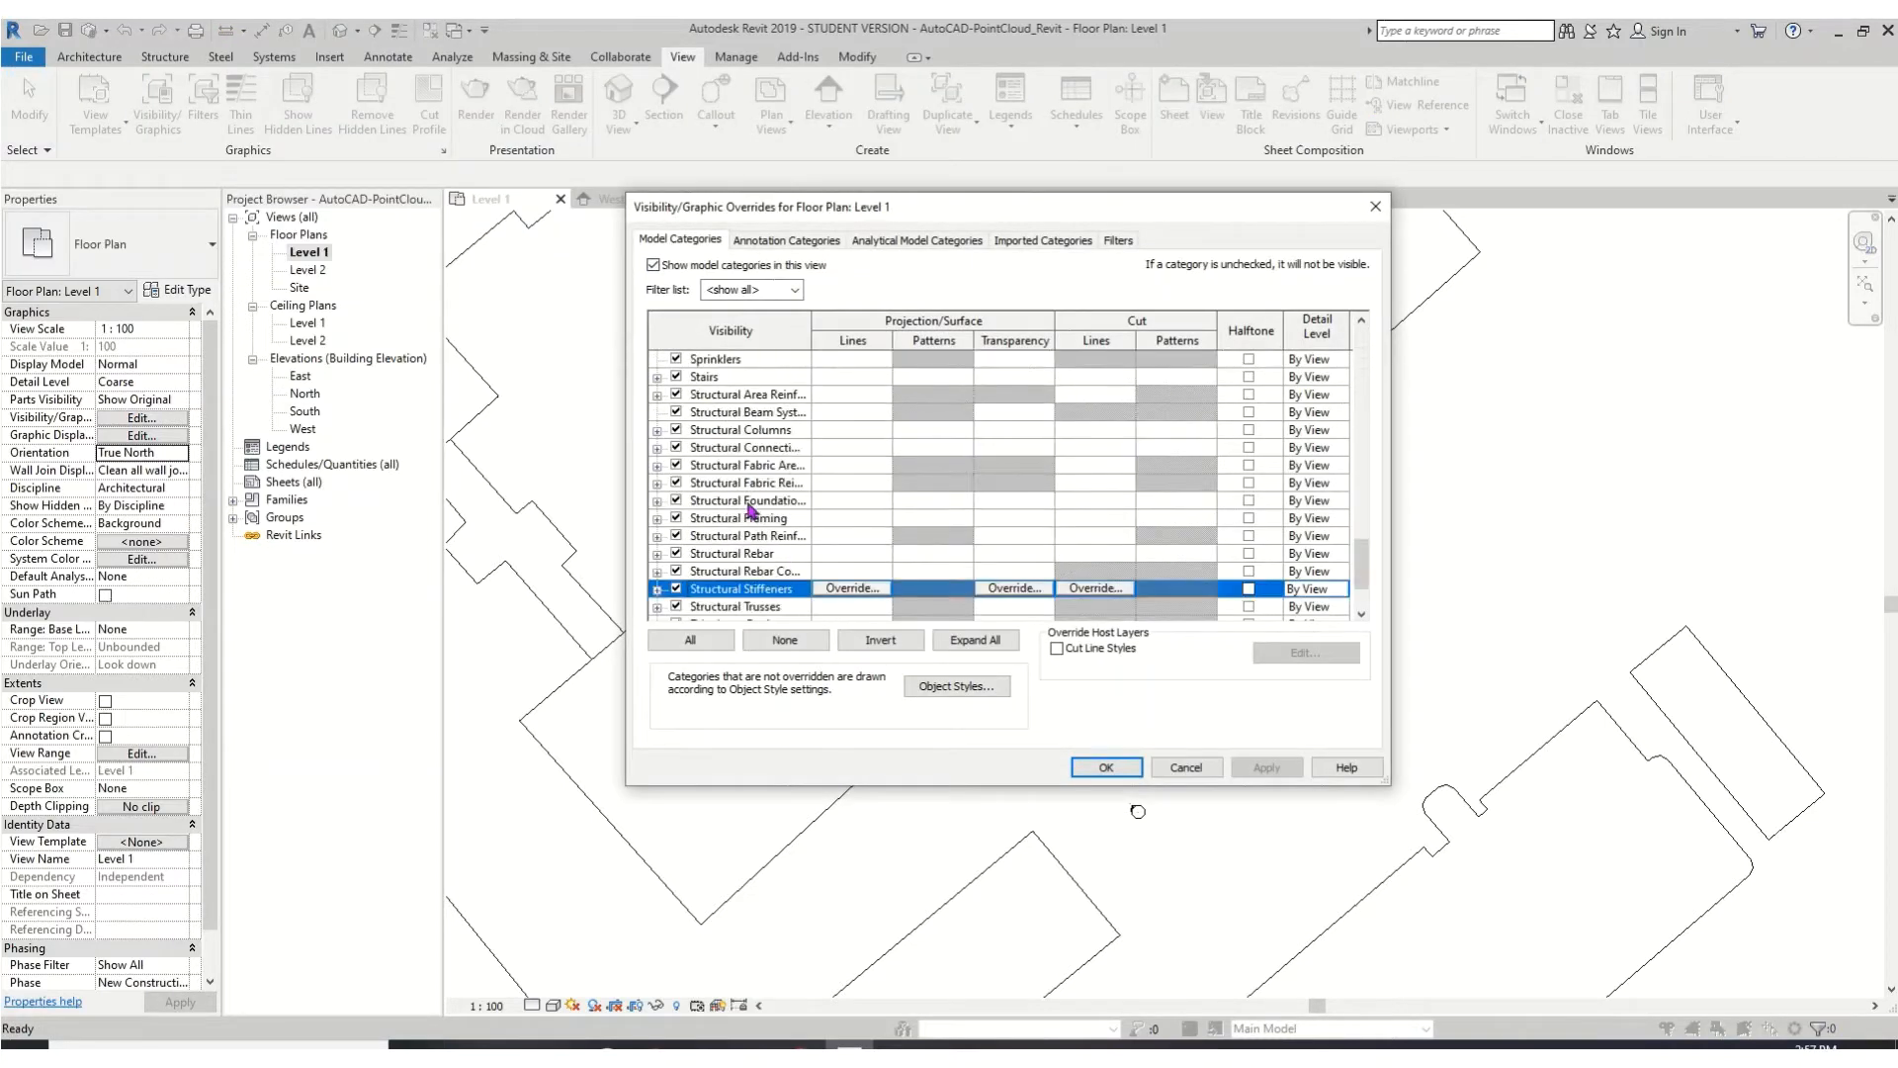
scroll(729, 505, "up", 2)
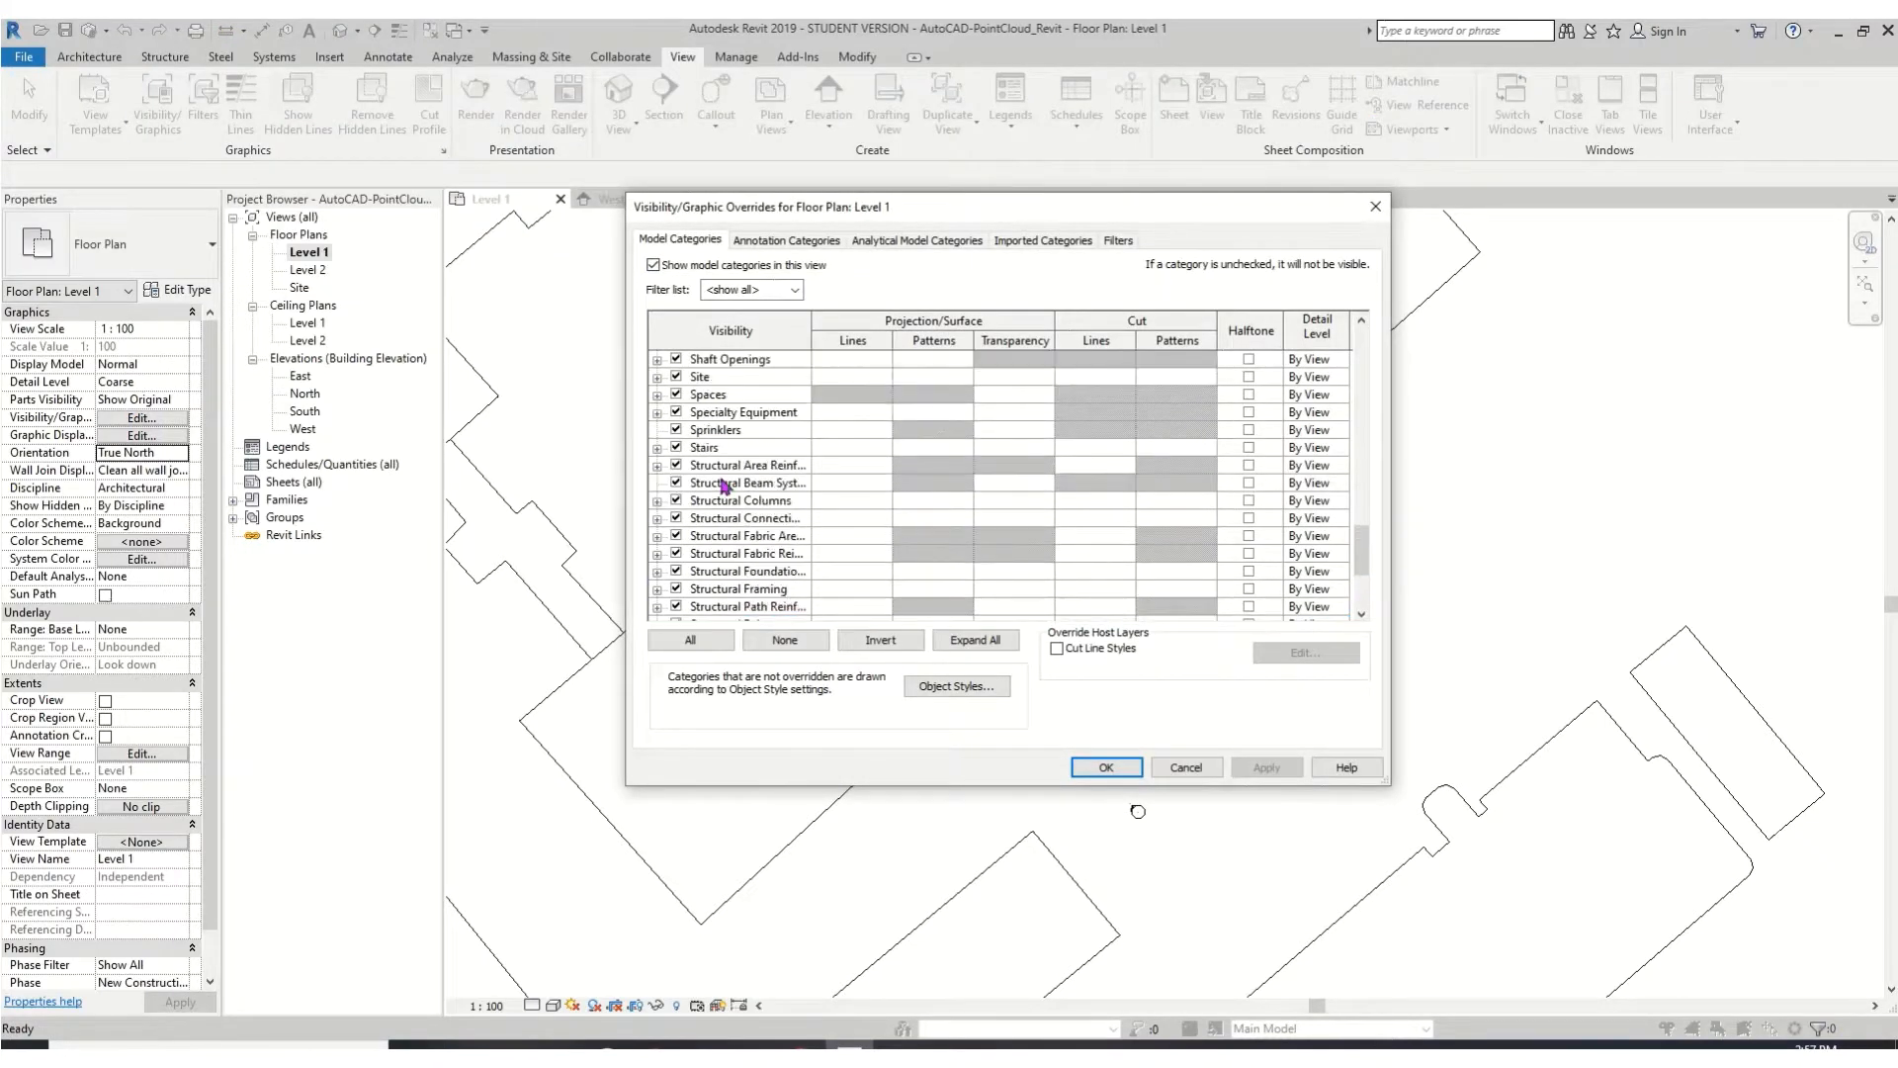
left_click(657, 378)
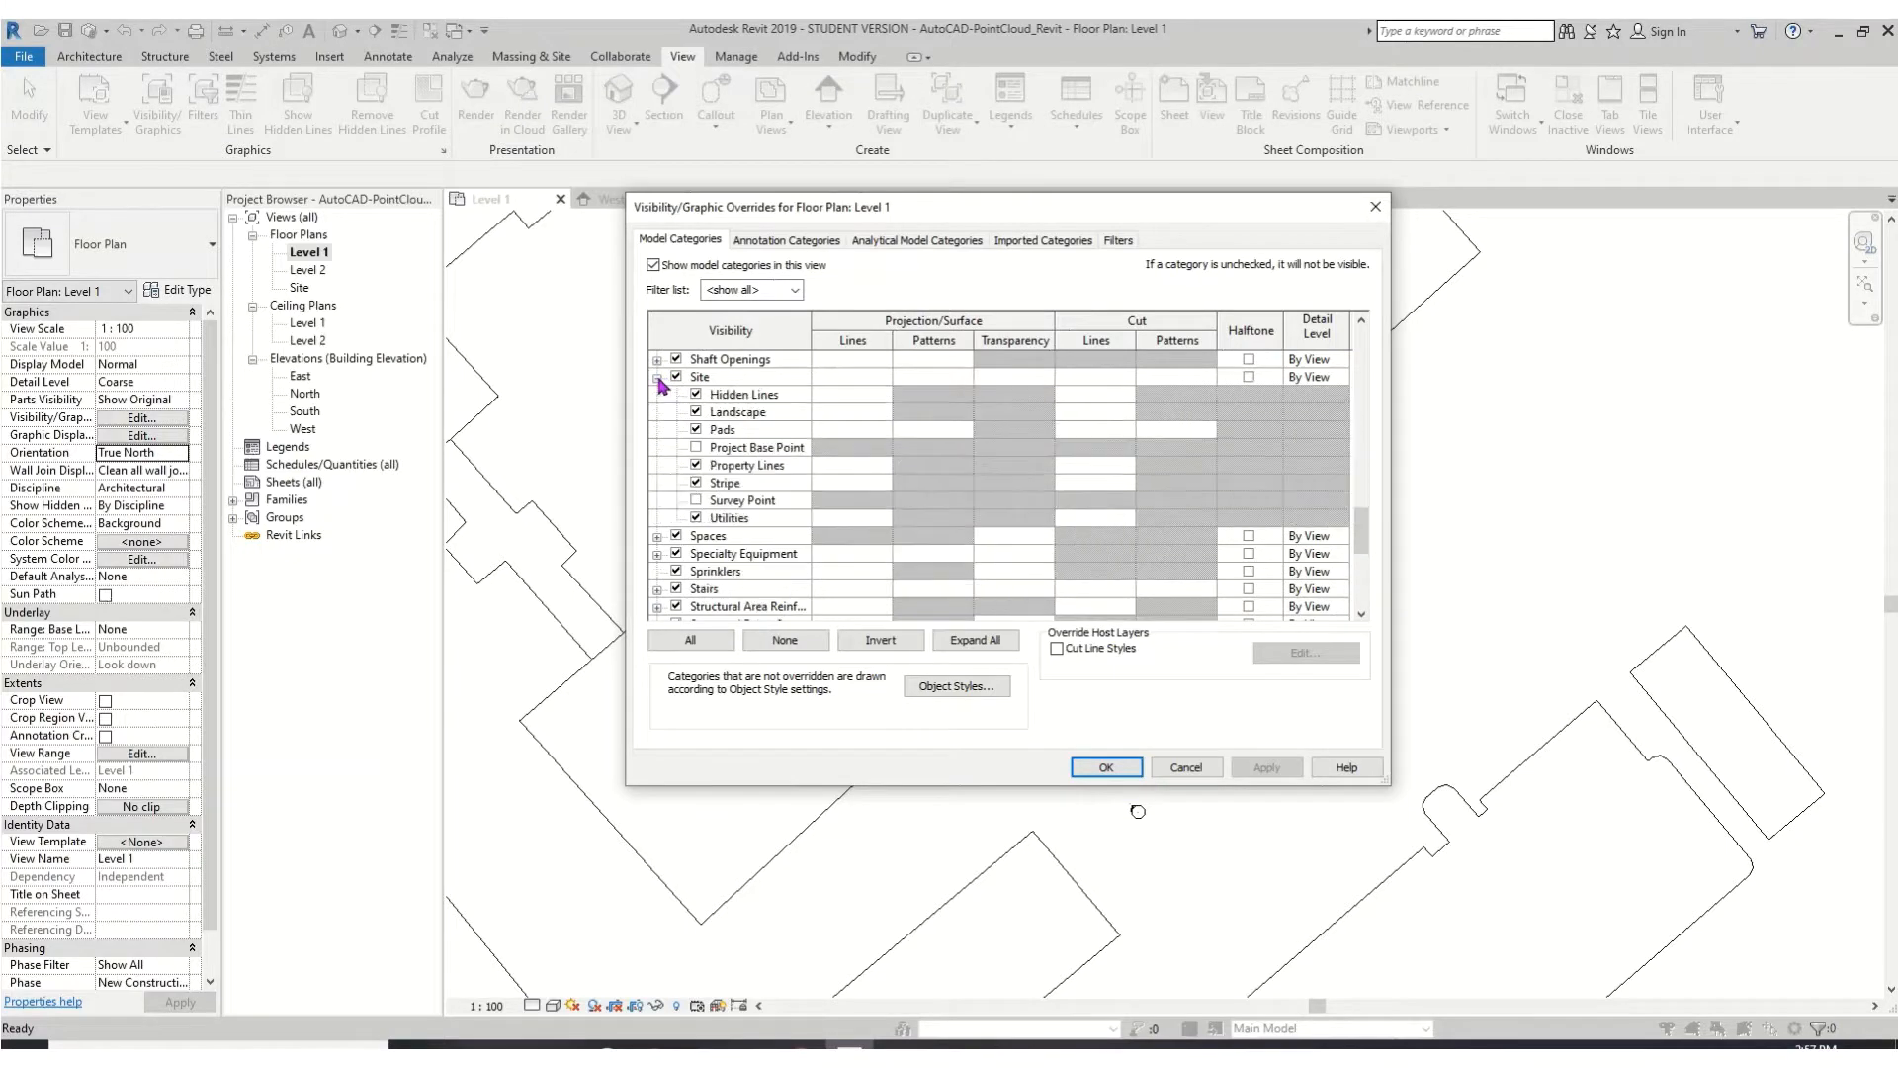
left_click(698, 448)
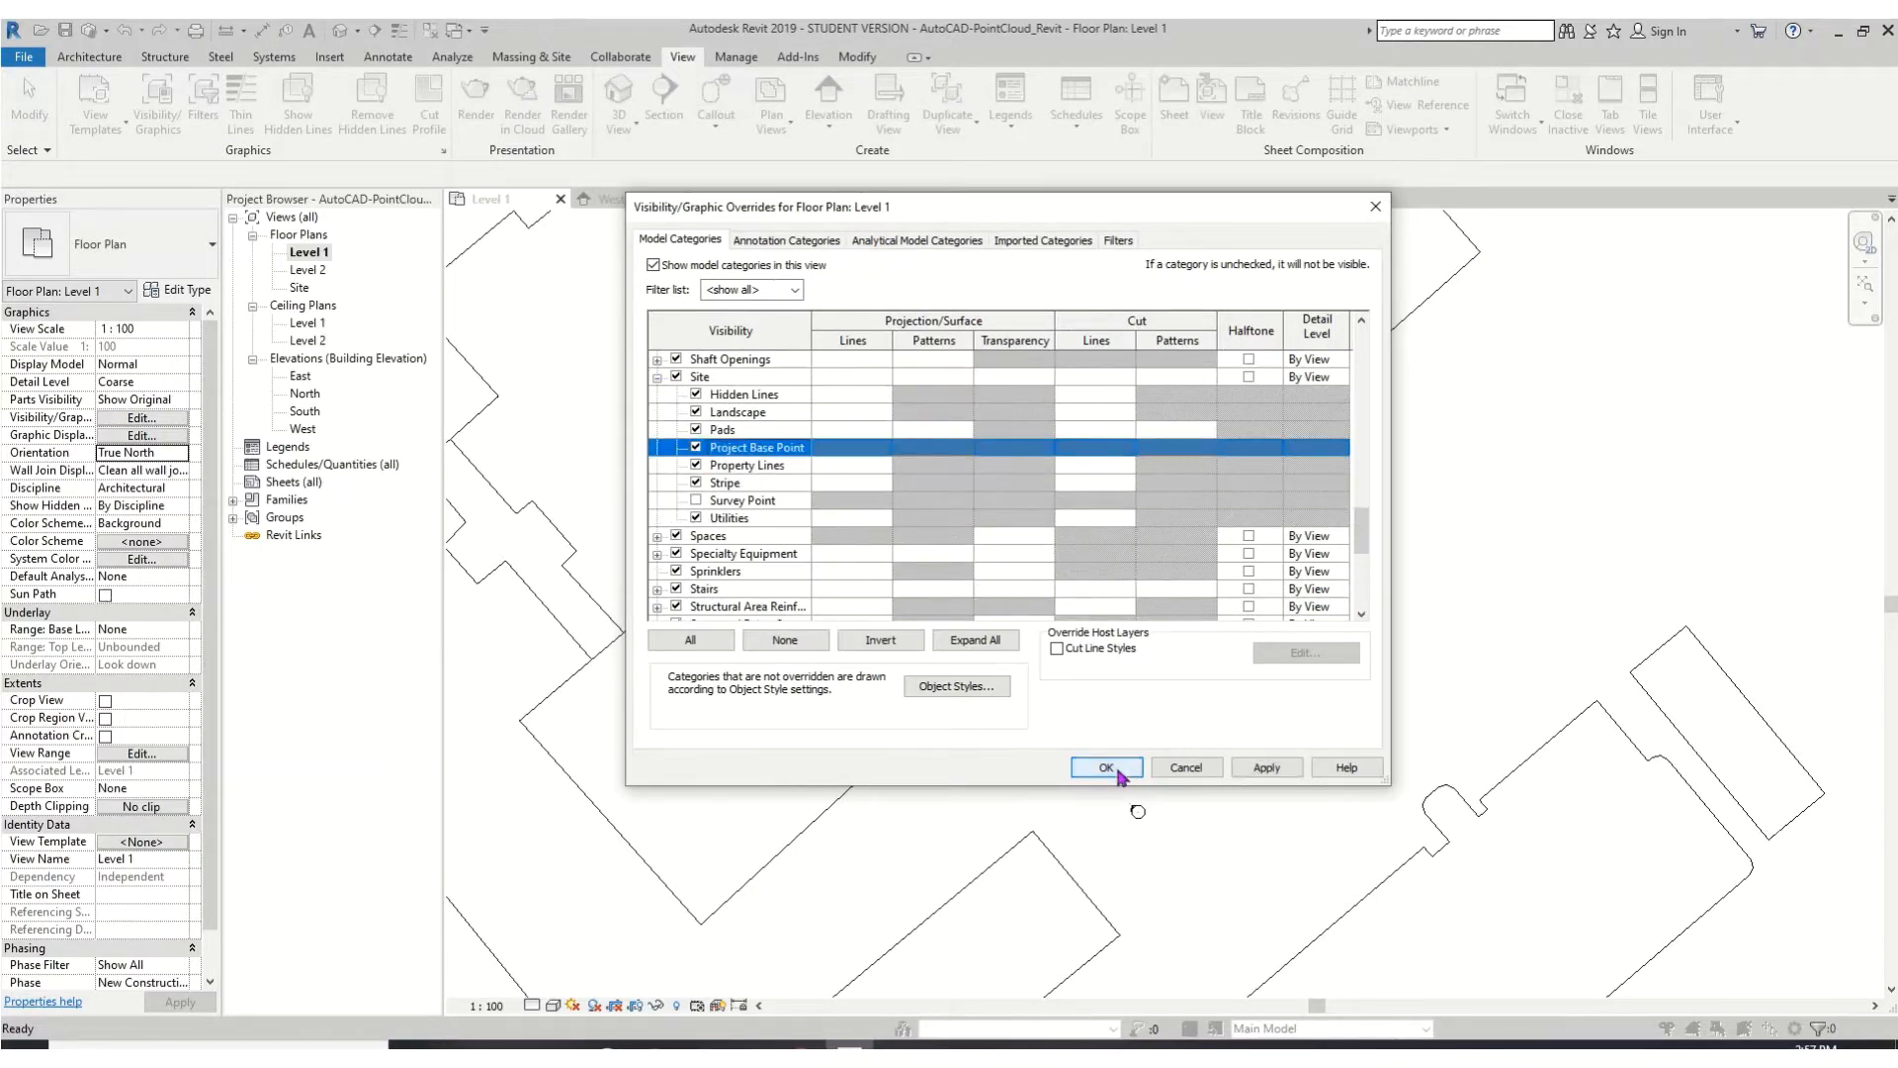
left_click(1113, 768)
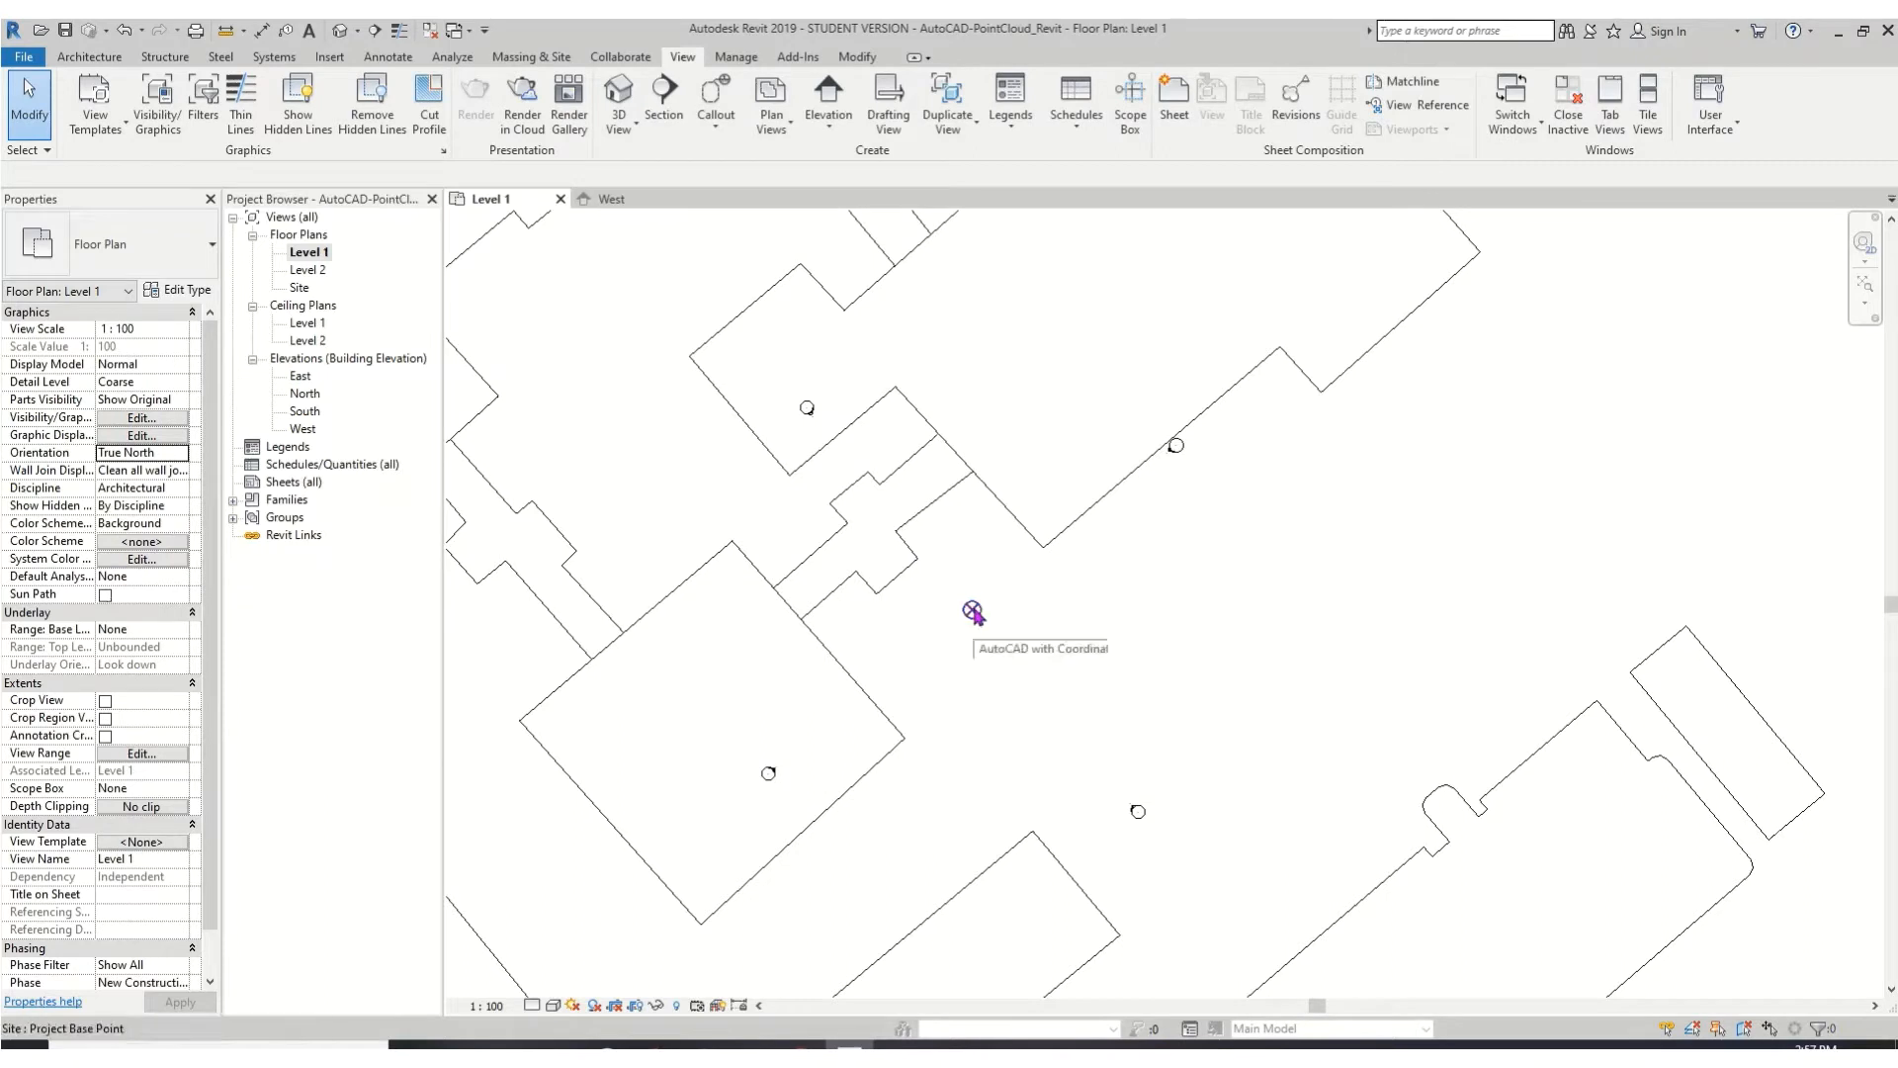
- Examine the project base point's shared coordinates and its angle to true north in the Level 1 plan
scroll(973, 612, "up", 3)
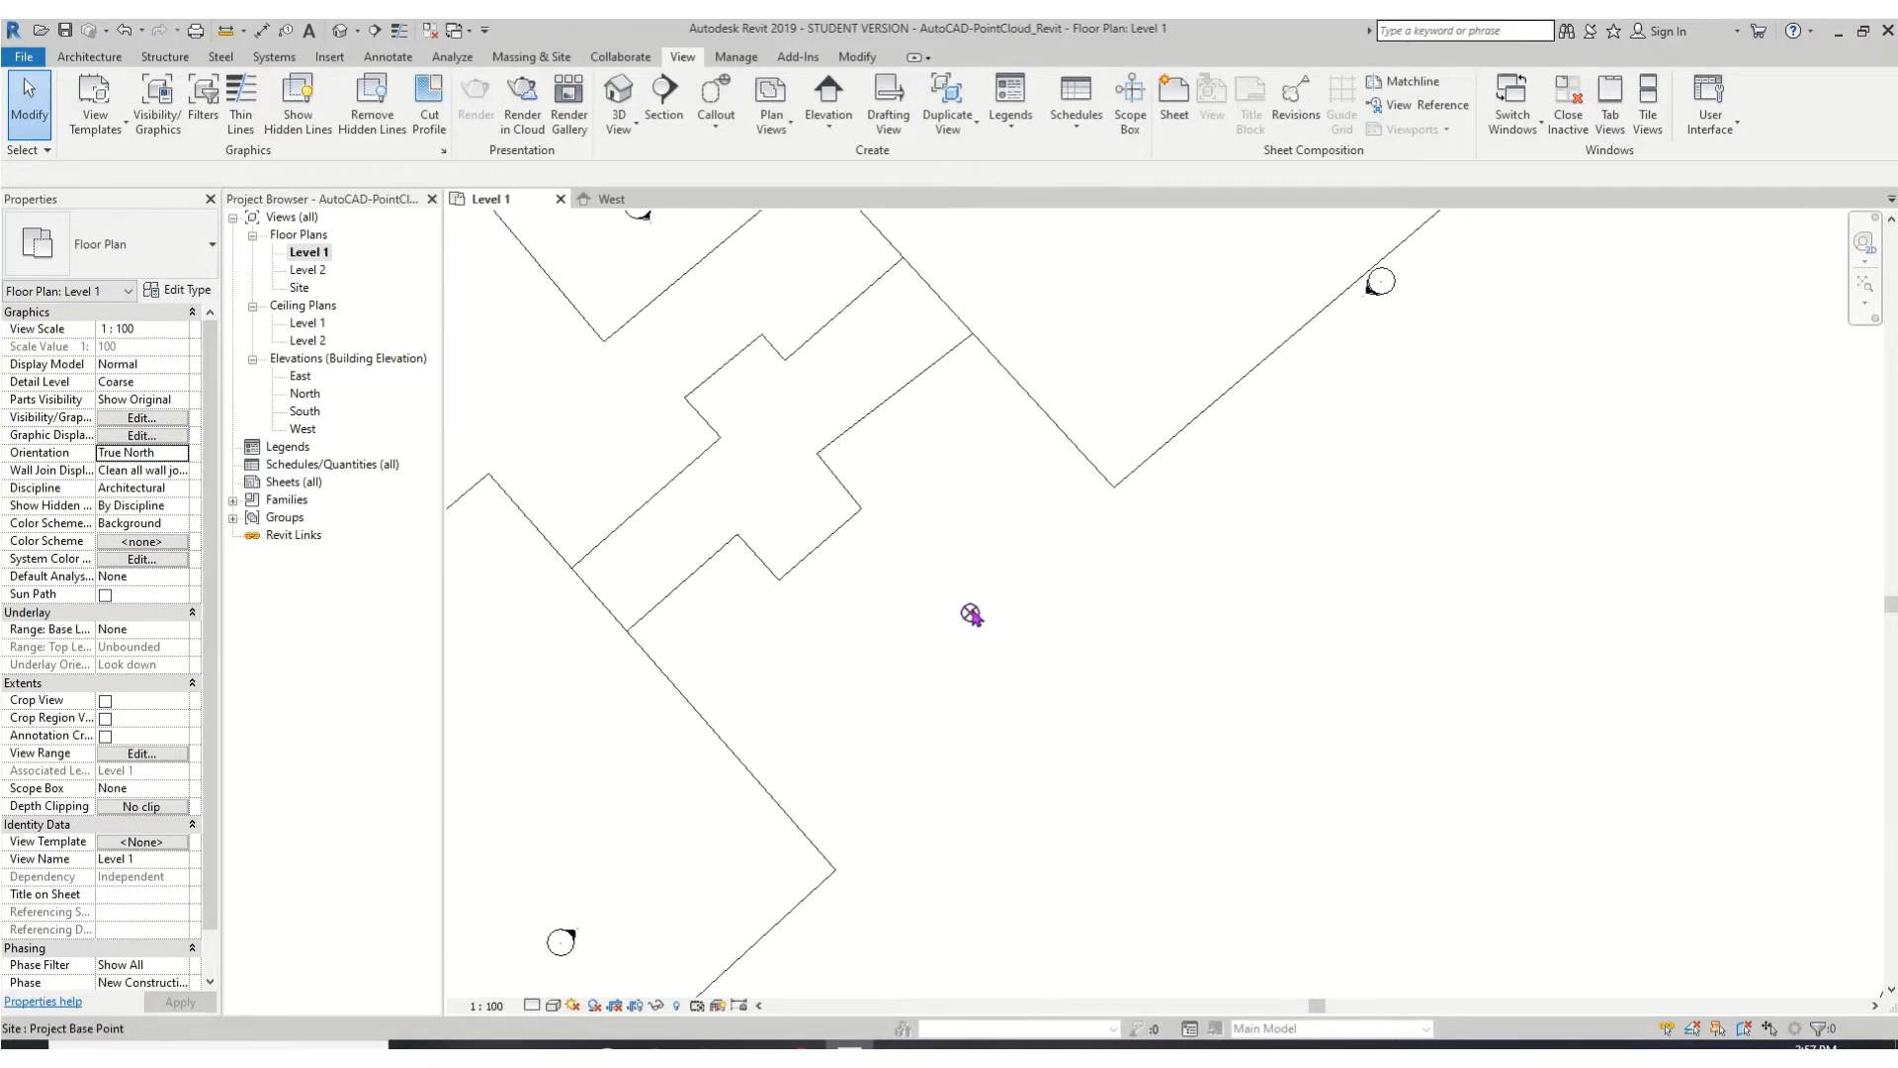
left_click(971, 614)
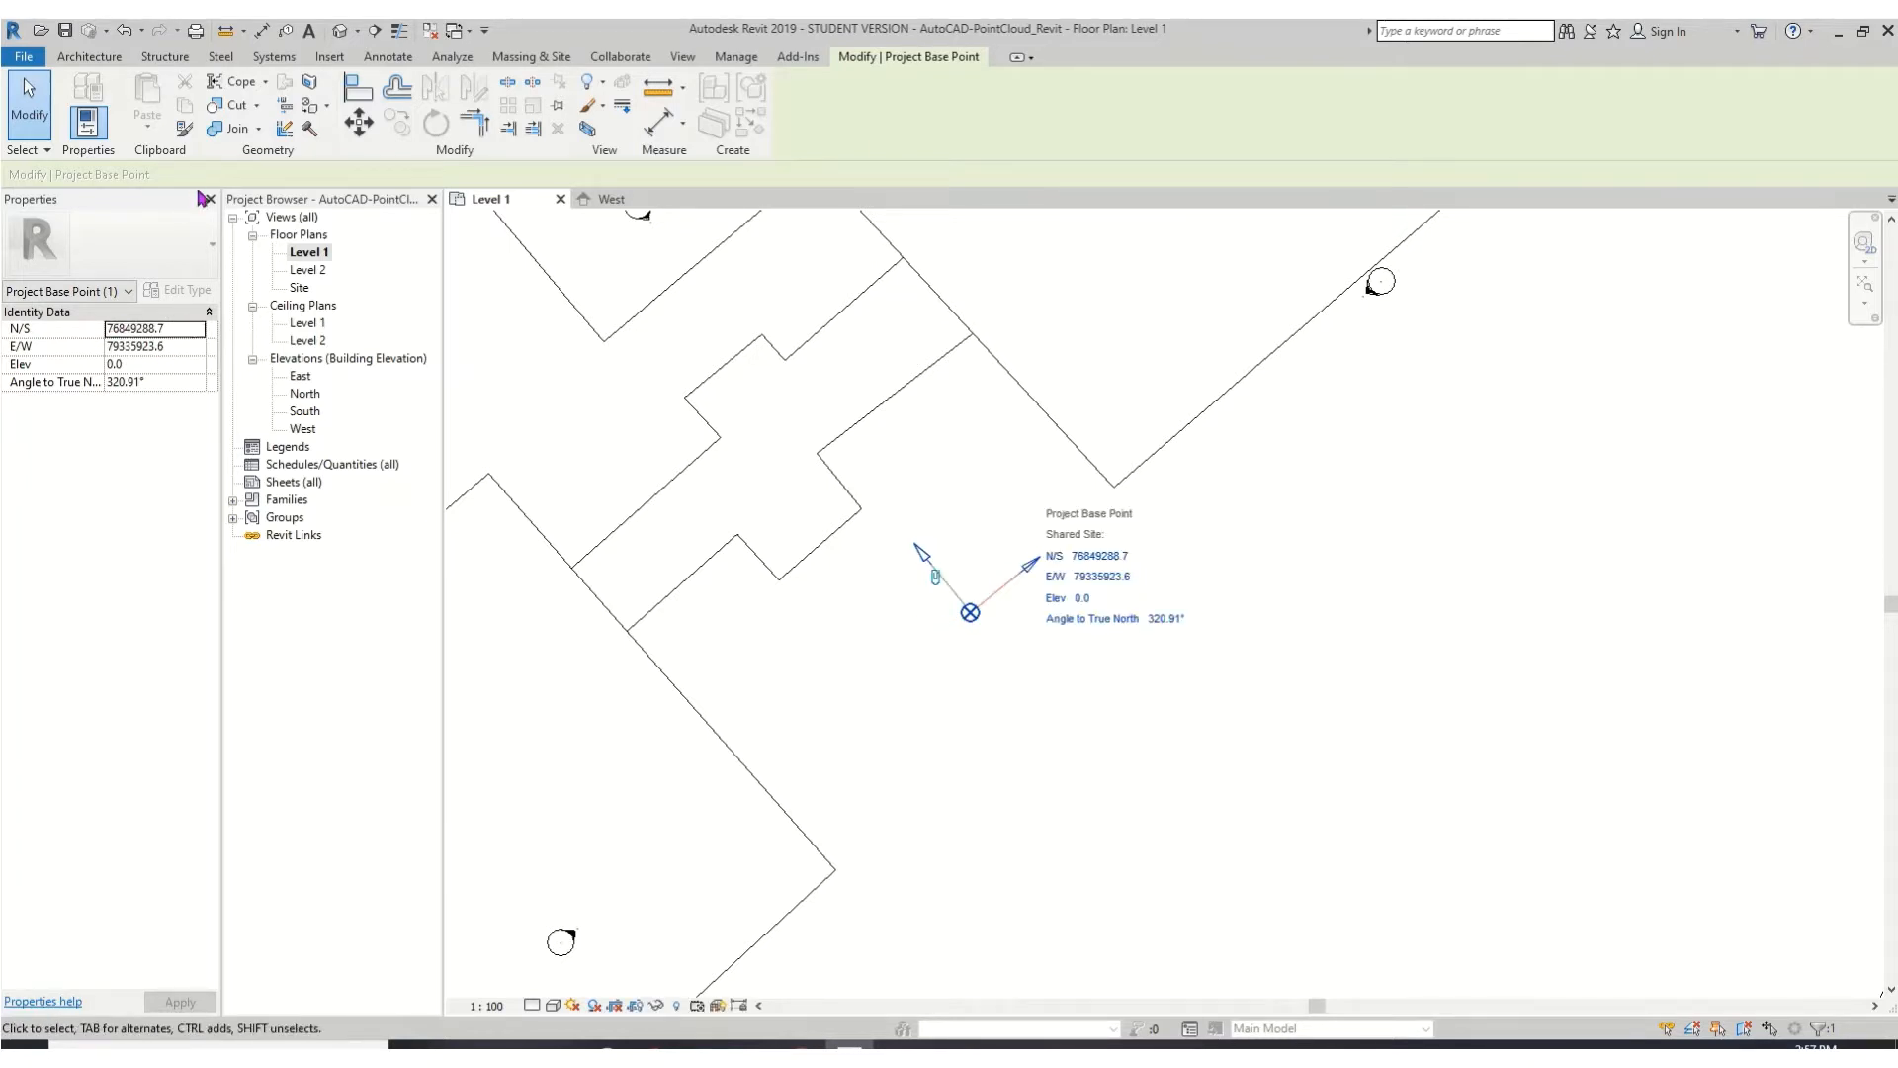
scroll(809, 568, "down", 5)
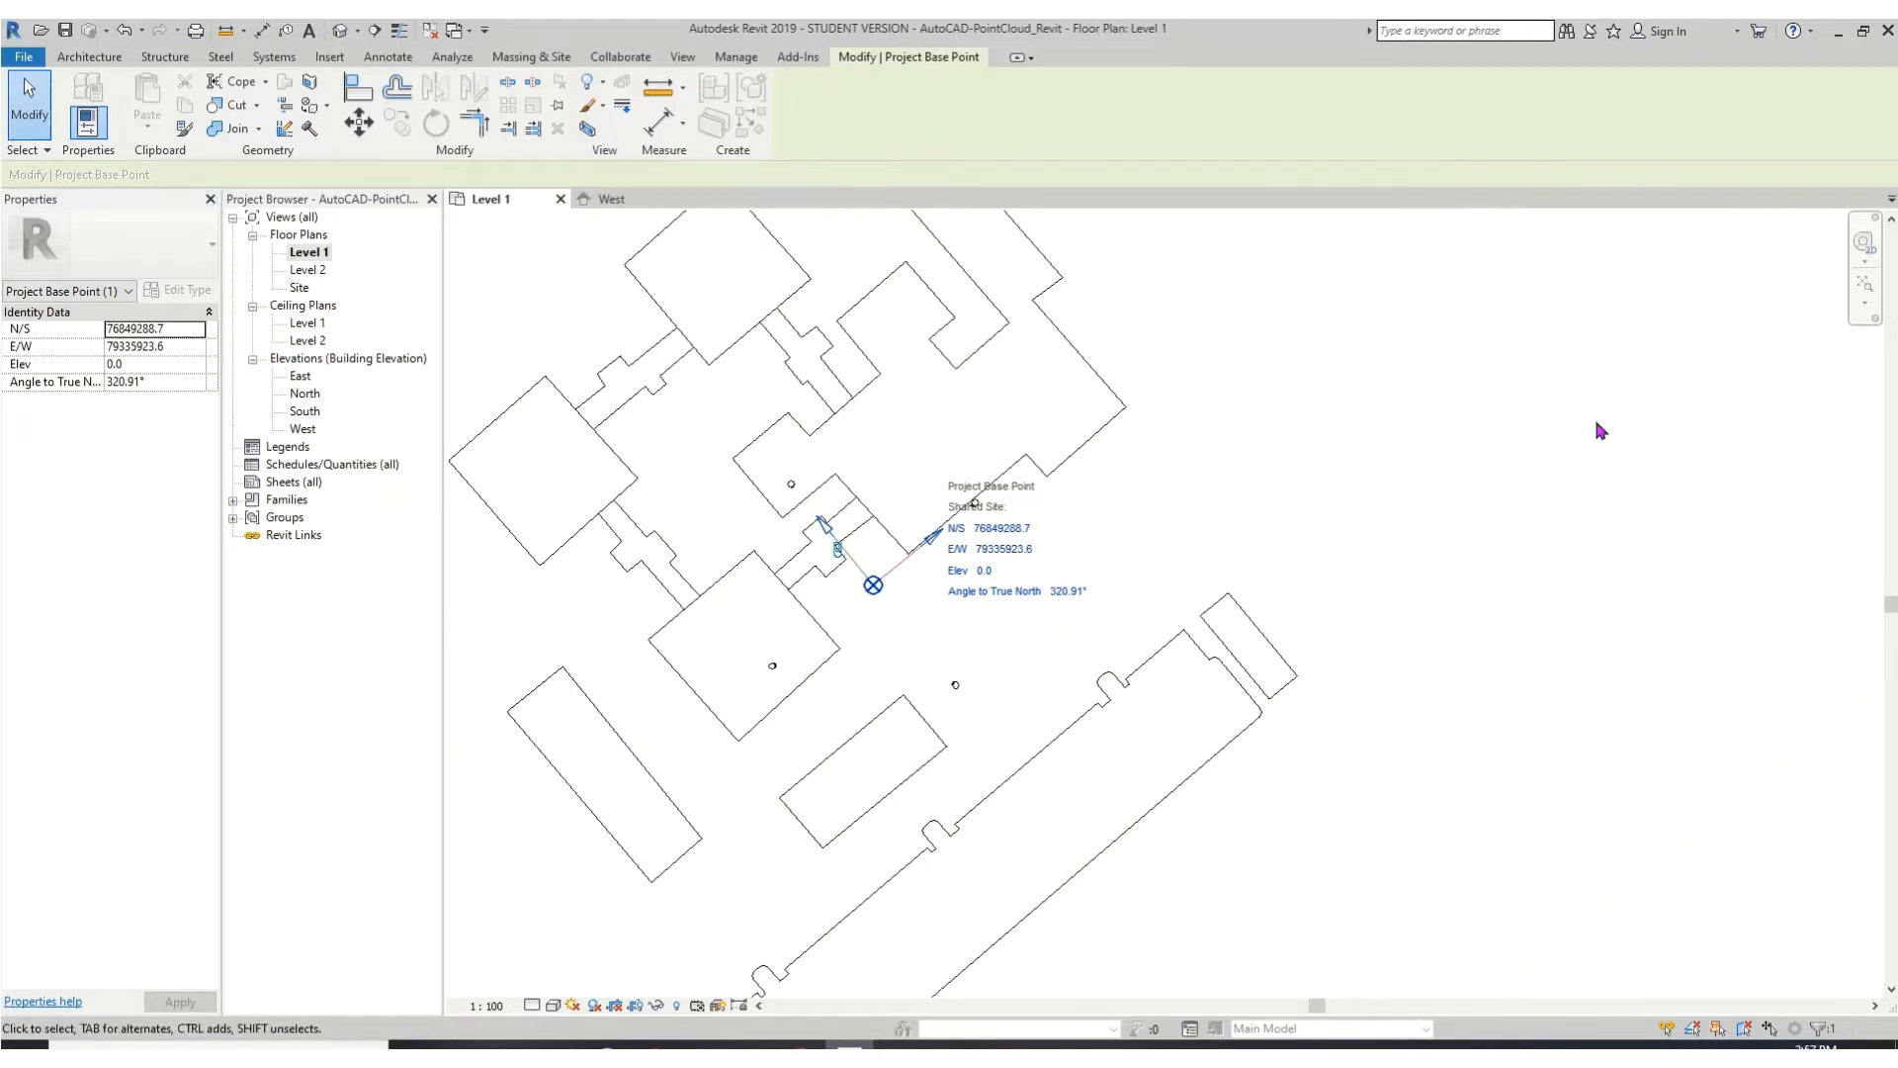
left_click(966, 448)
- Set the Level 1 view orientation to Project North and check the project base point's coordinates again
left_click(155, 457)
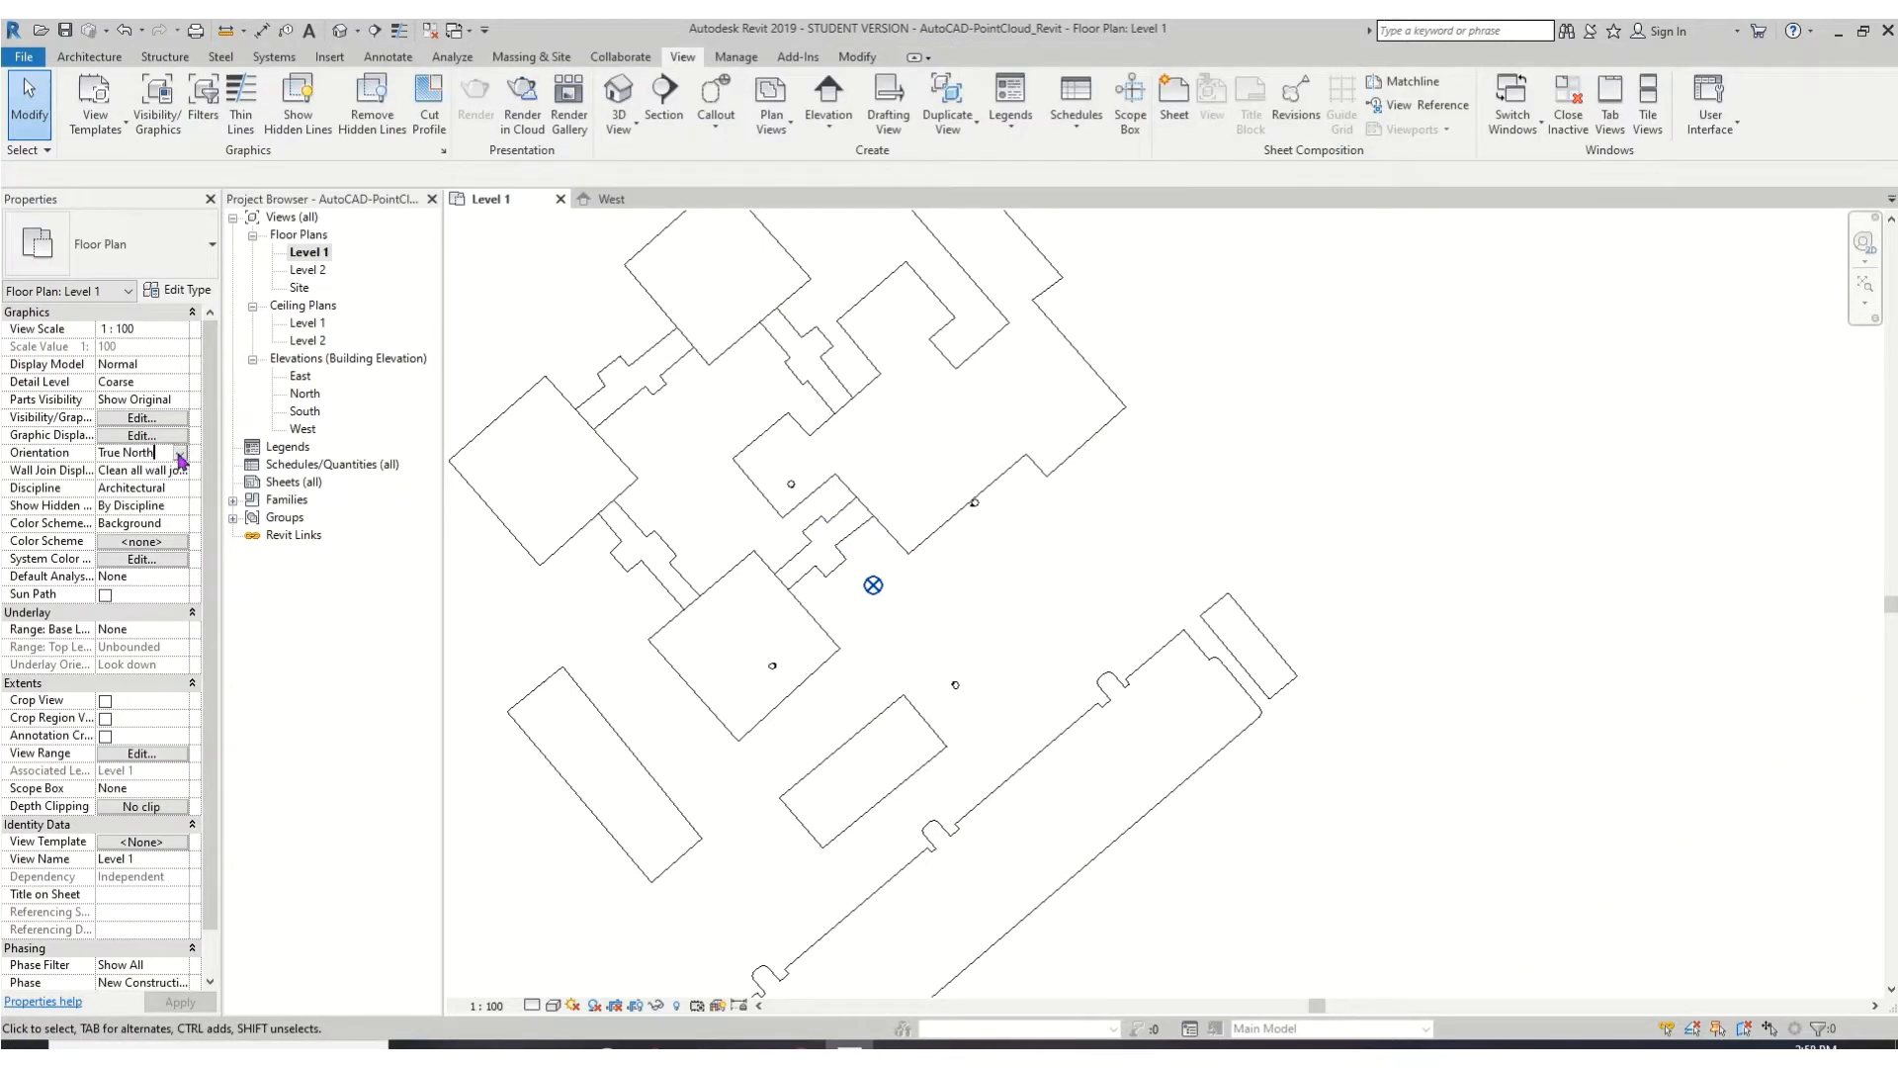
left_click(184, 453)
left_click(138, 479)
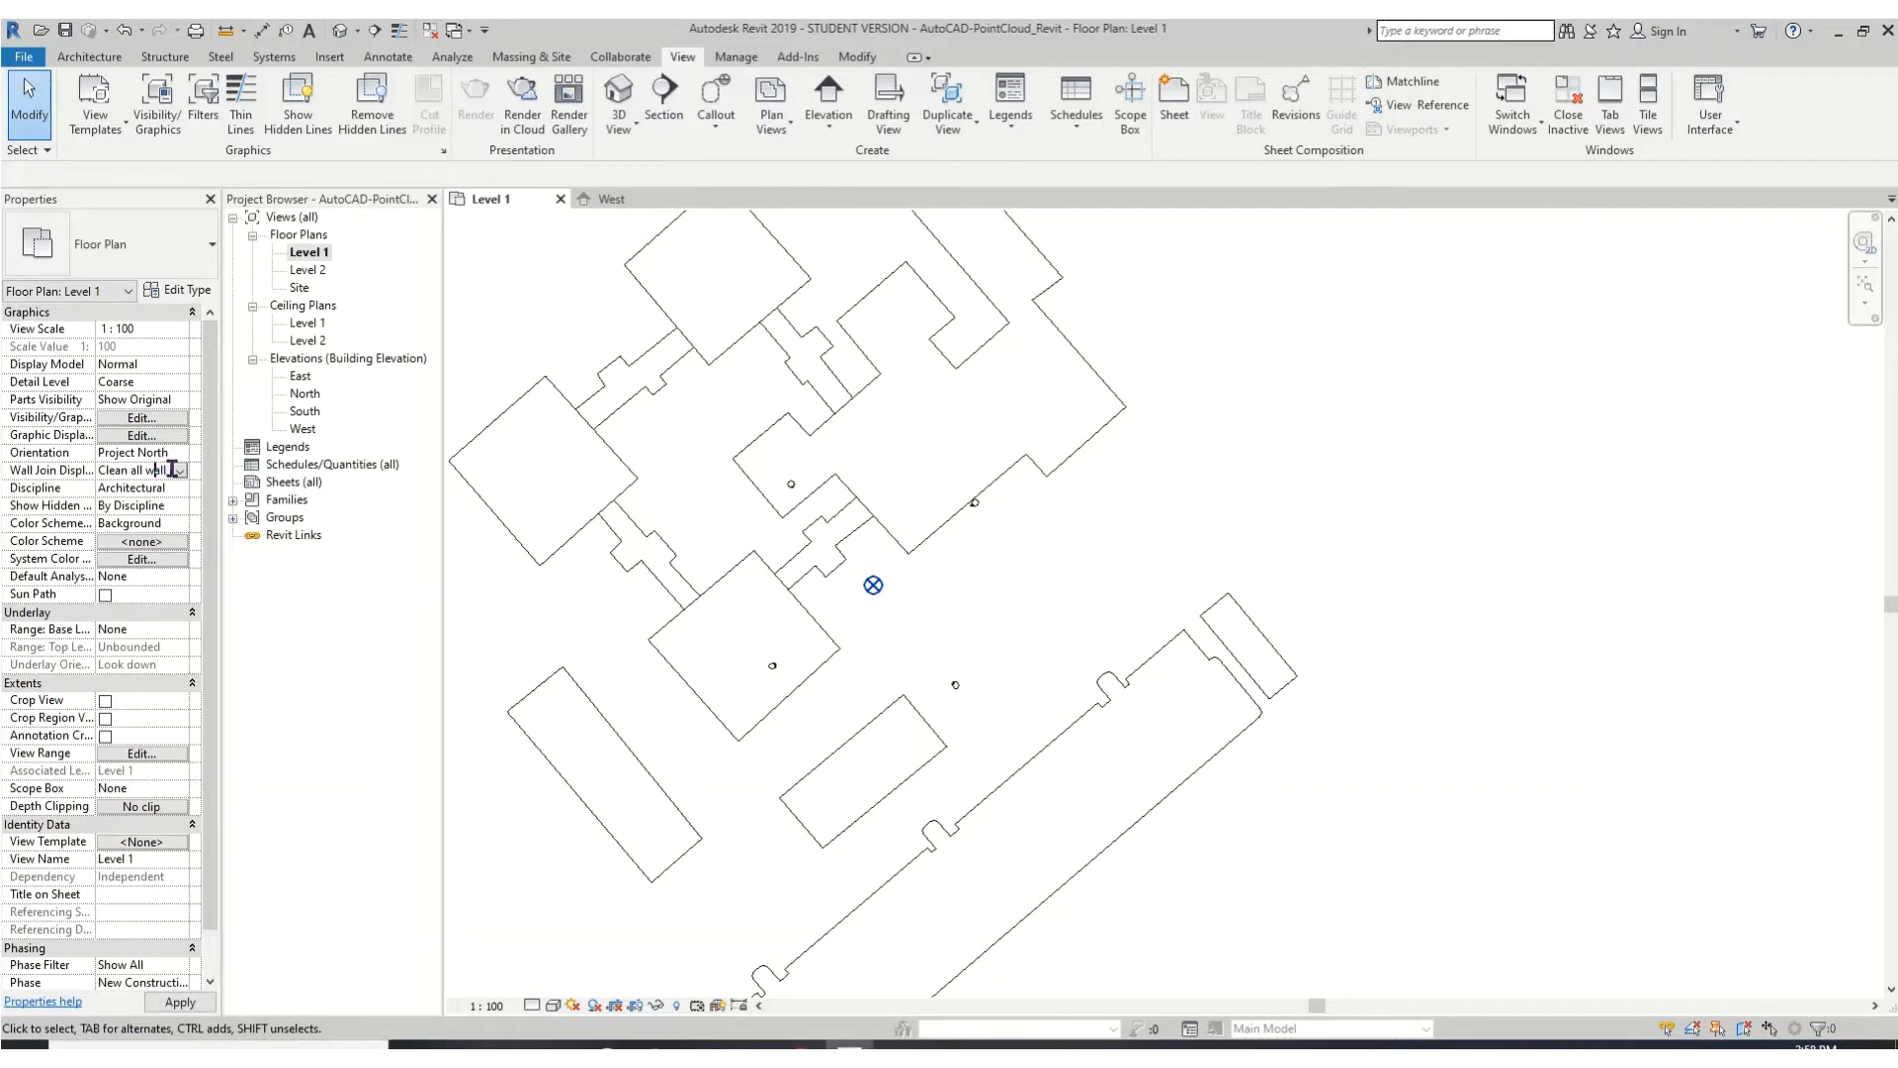
left_click(874, 587)
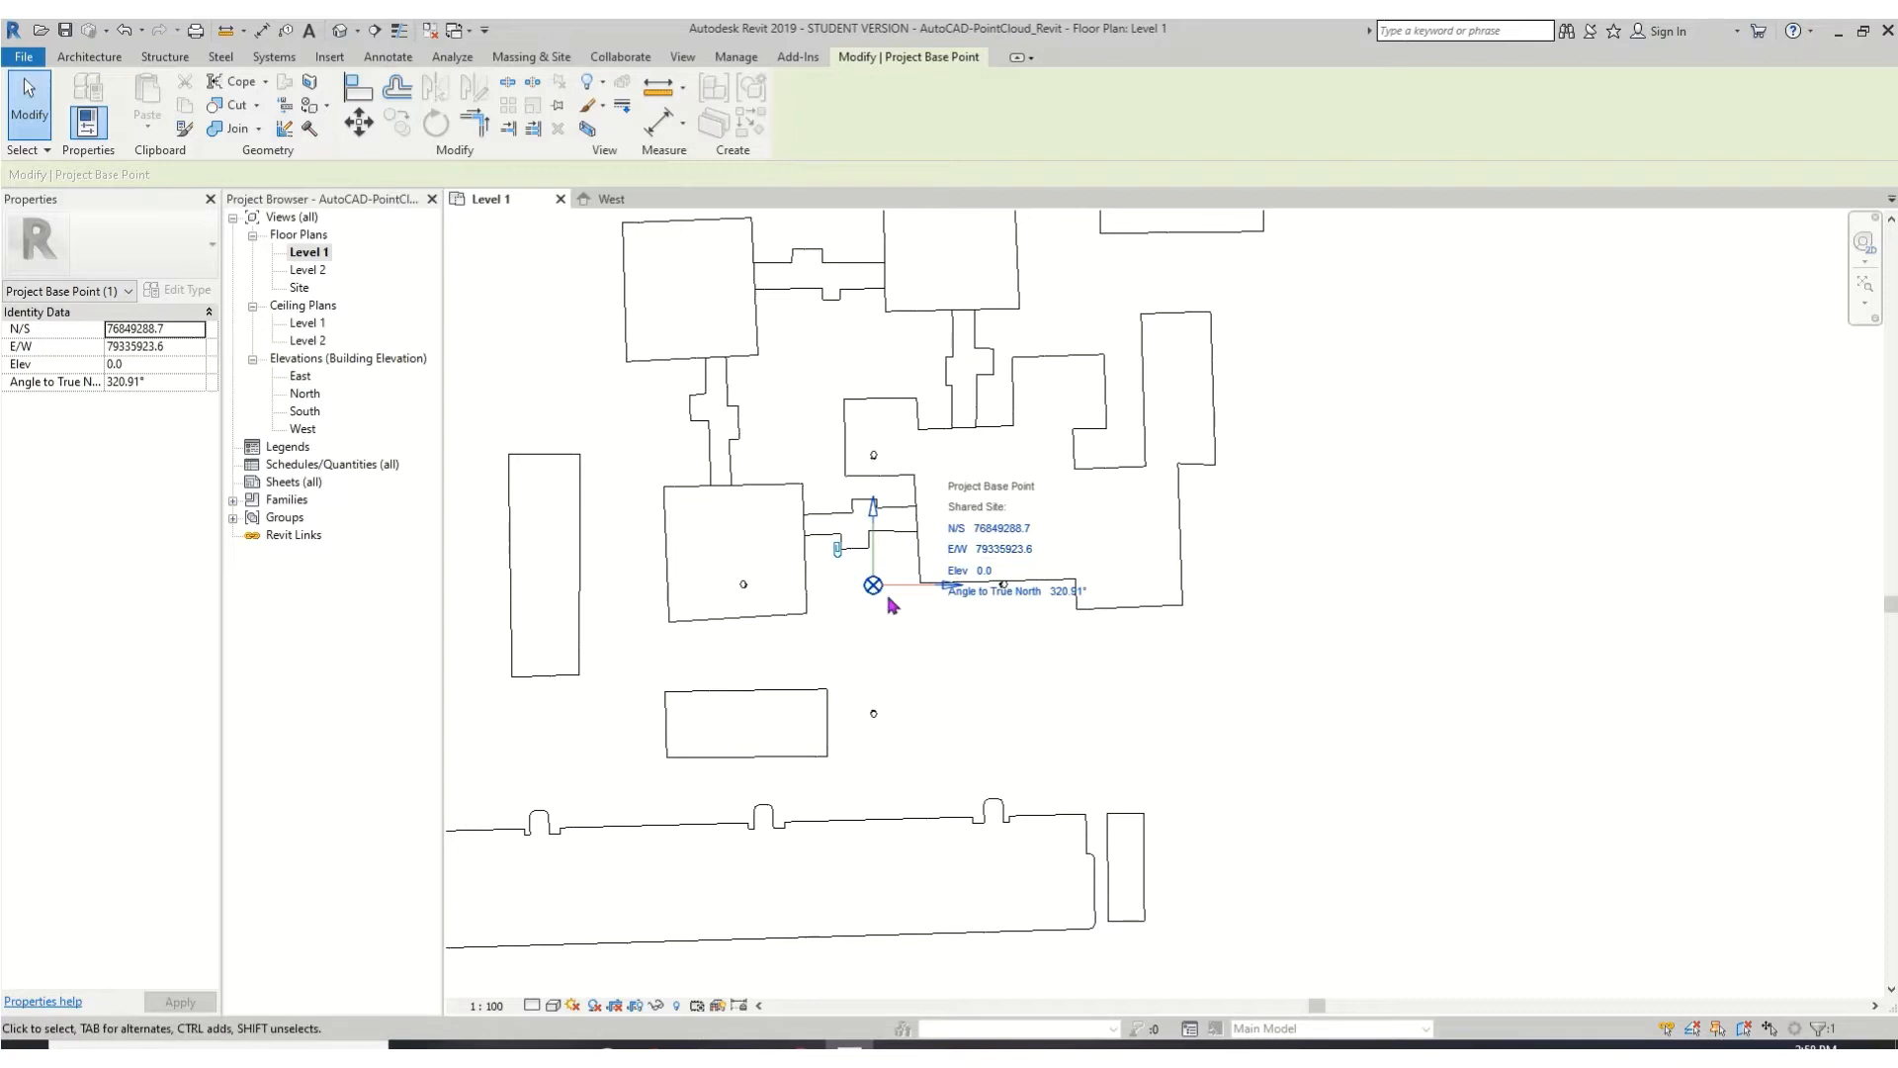
left_click(1345, 496)
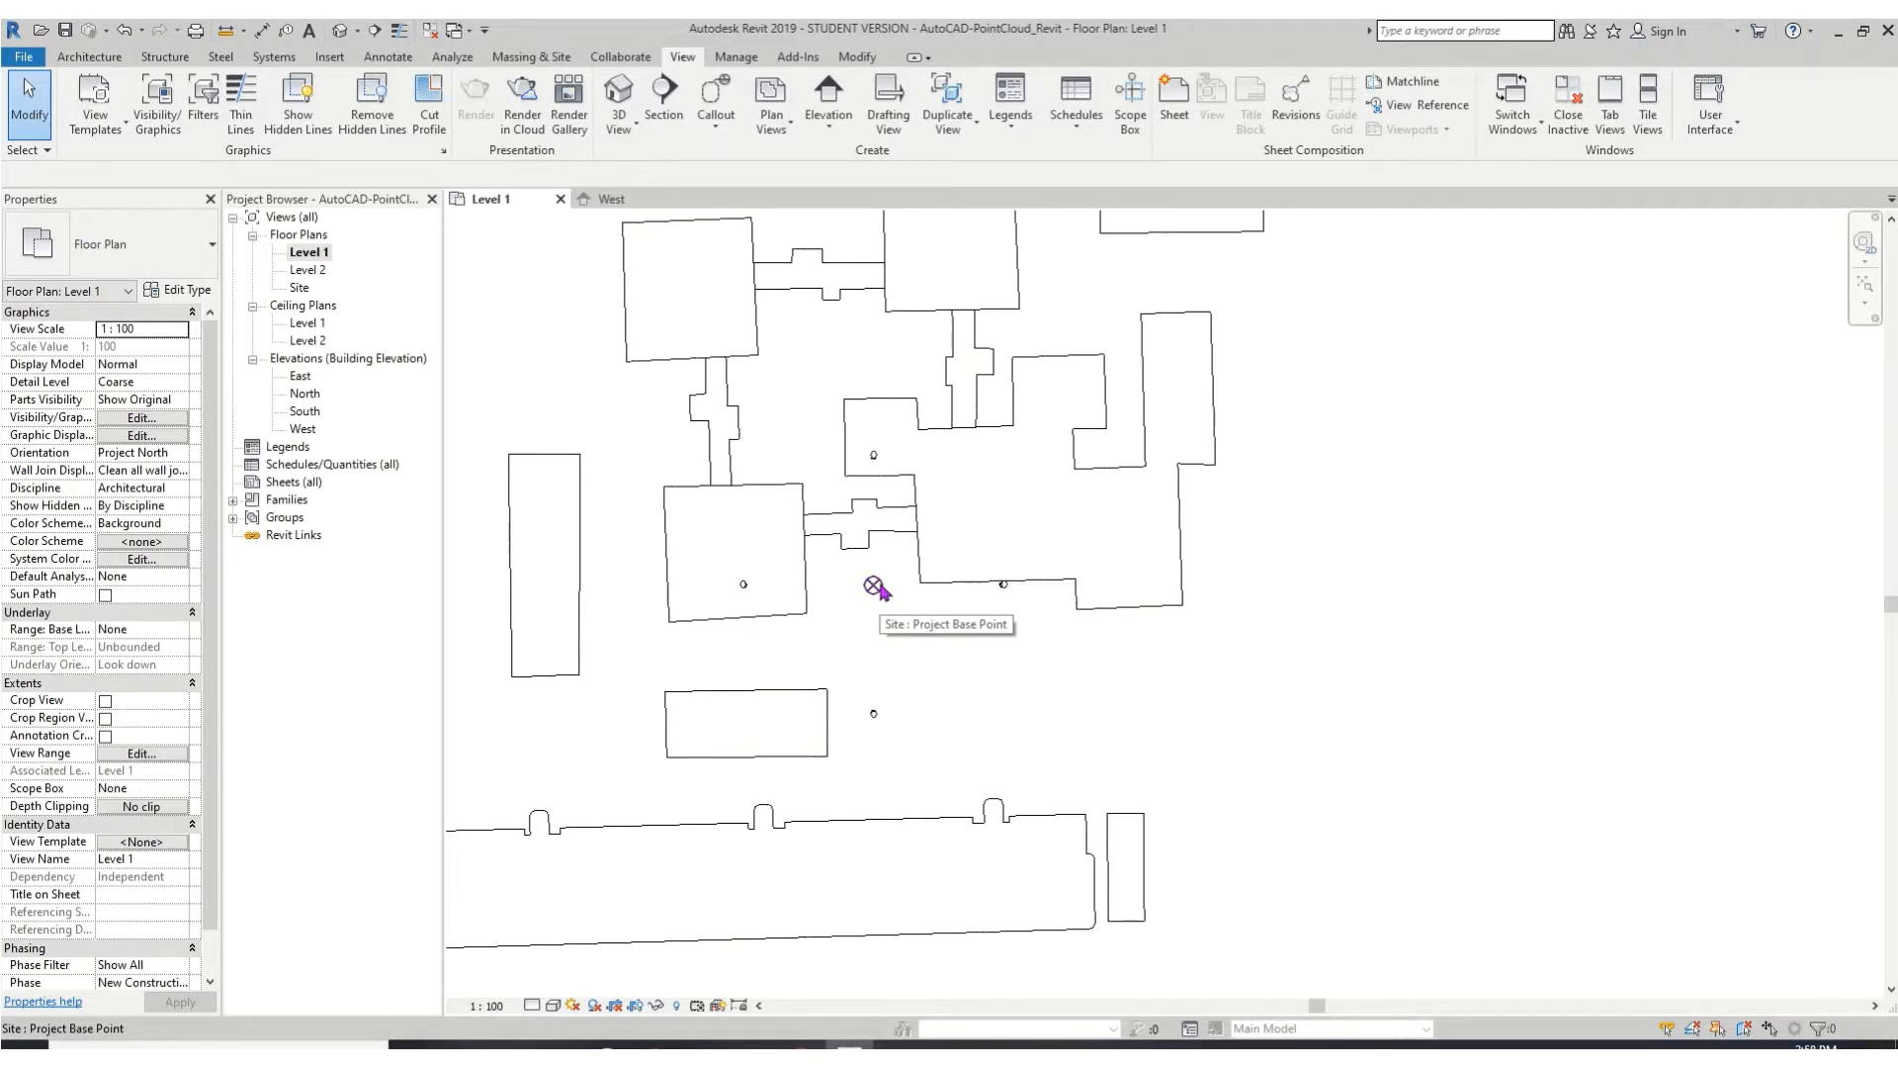
- Make the Survey Point visible in the Level 1 plan through the Site category of its visibility/graphic overrides
scroll(876, 588, "down", 4)
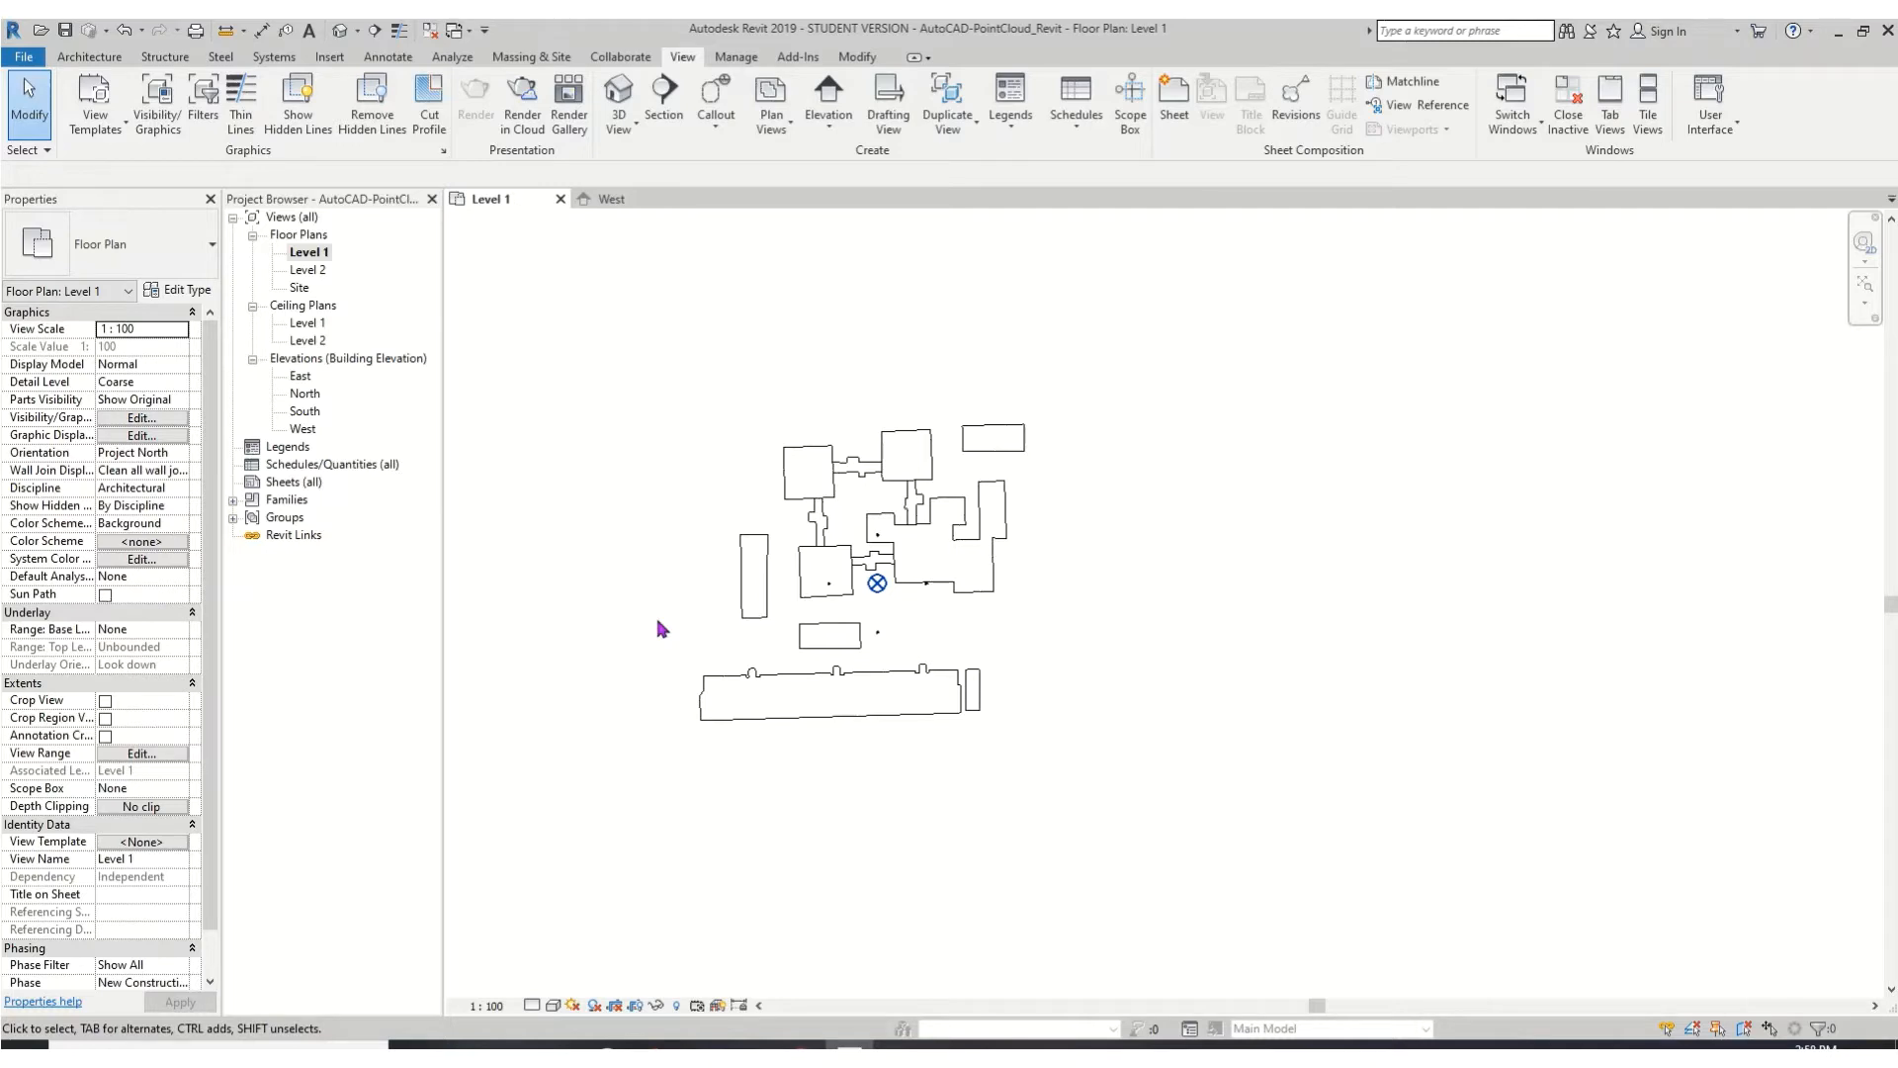
key("v")
key("v")
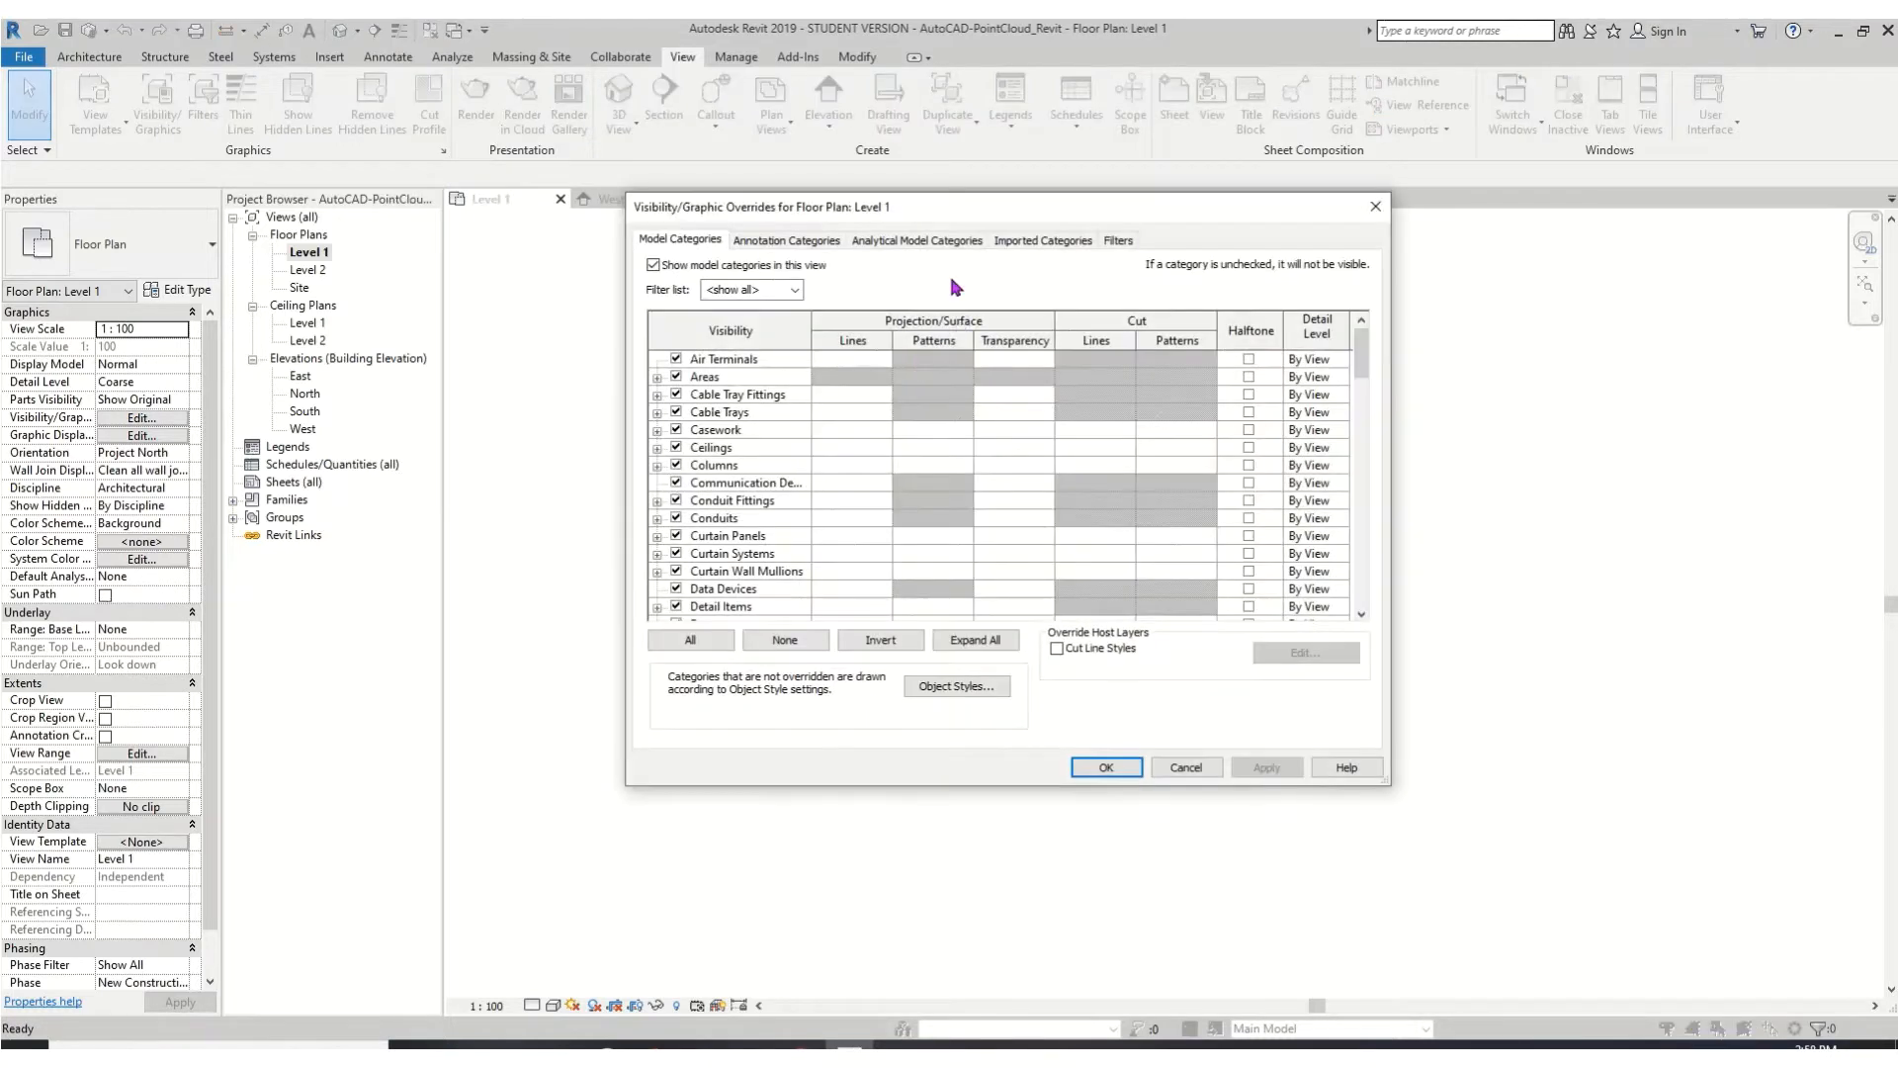
scroll(702, 516, "down", 12)
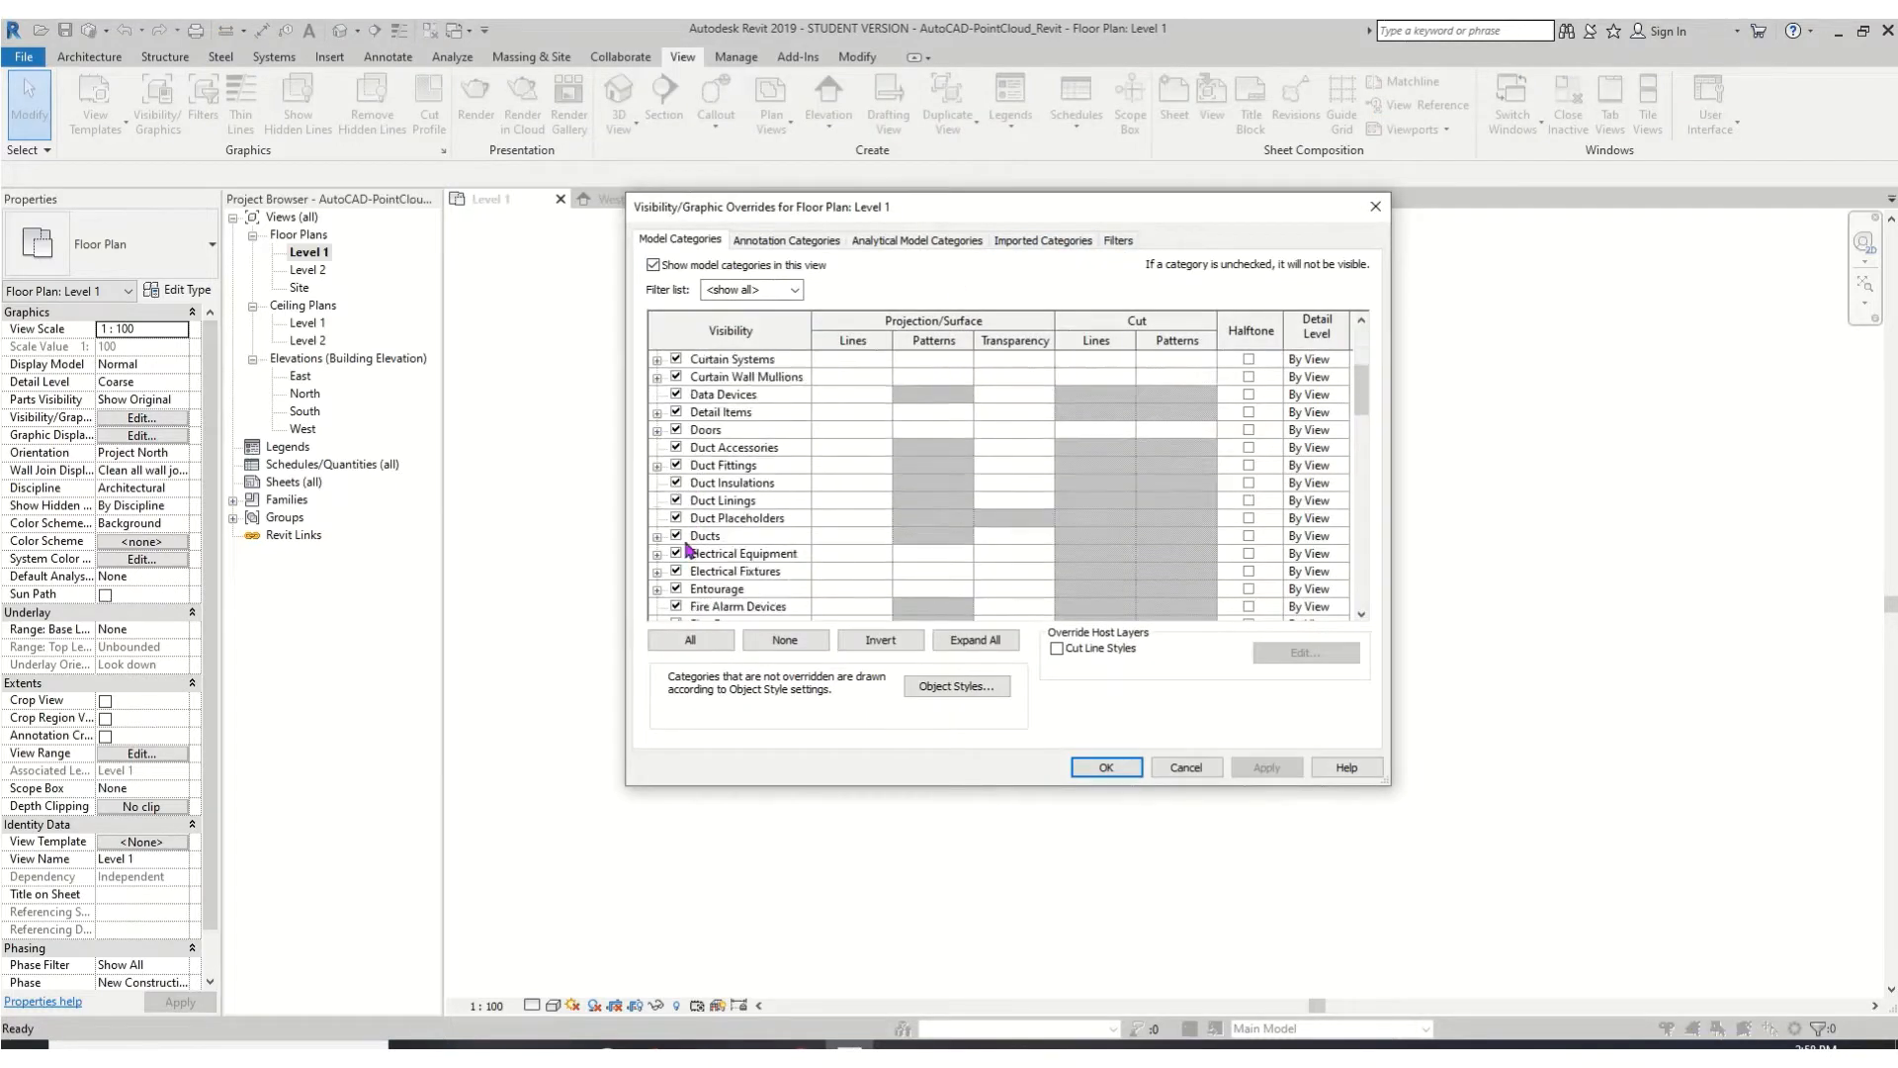
scroll(712, 544, "down", 2)
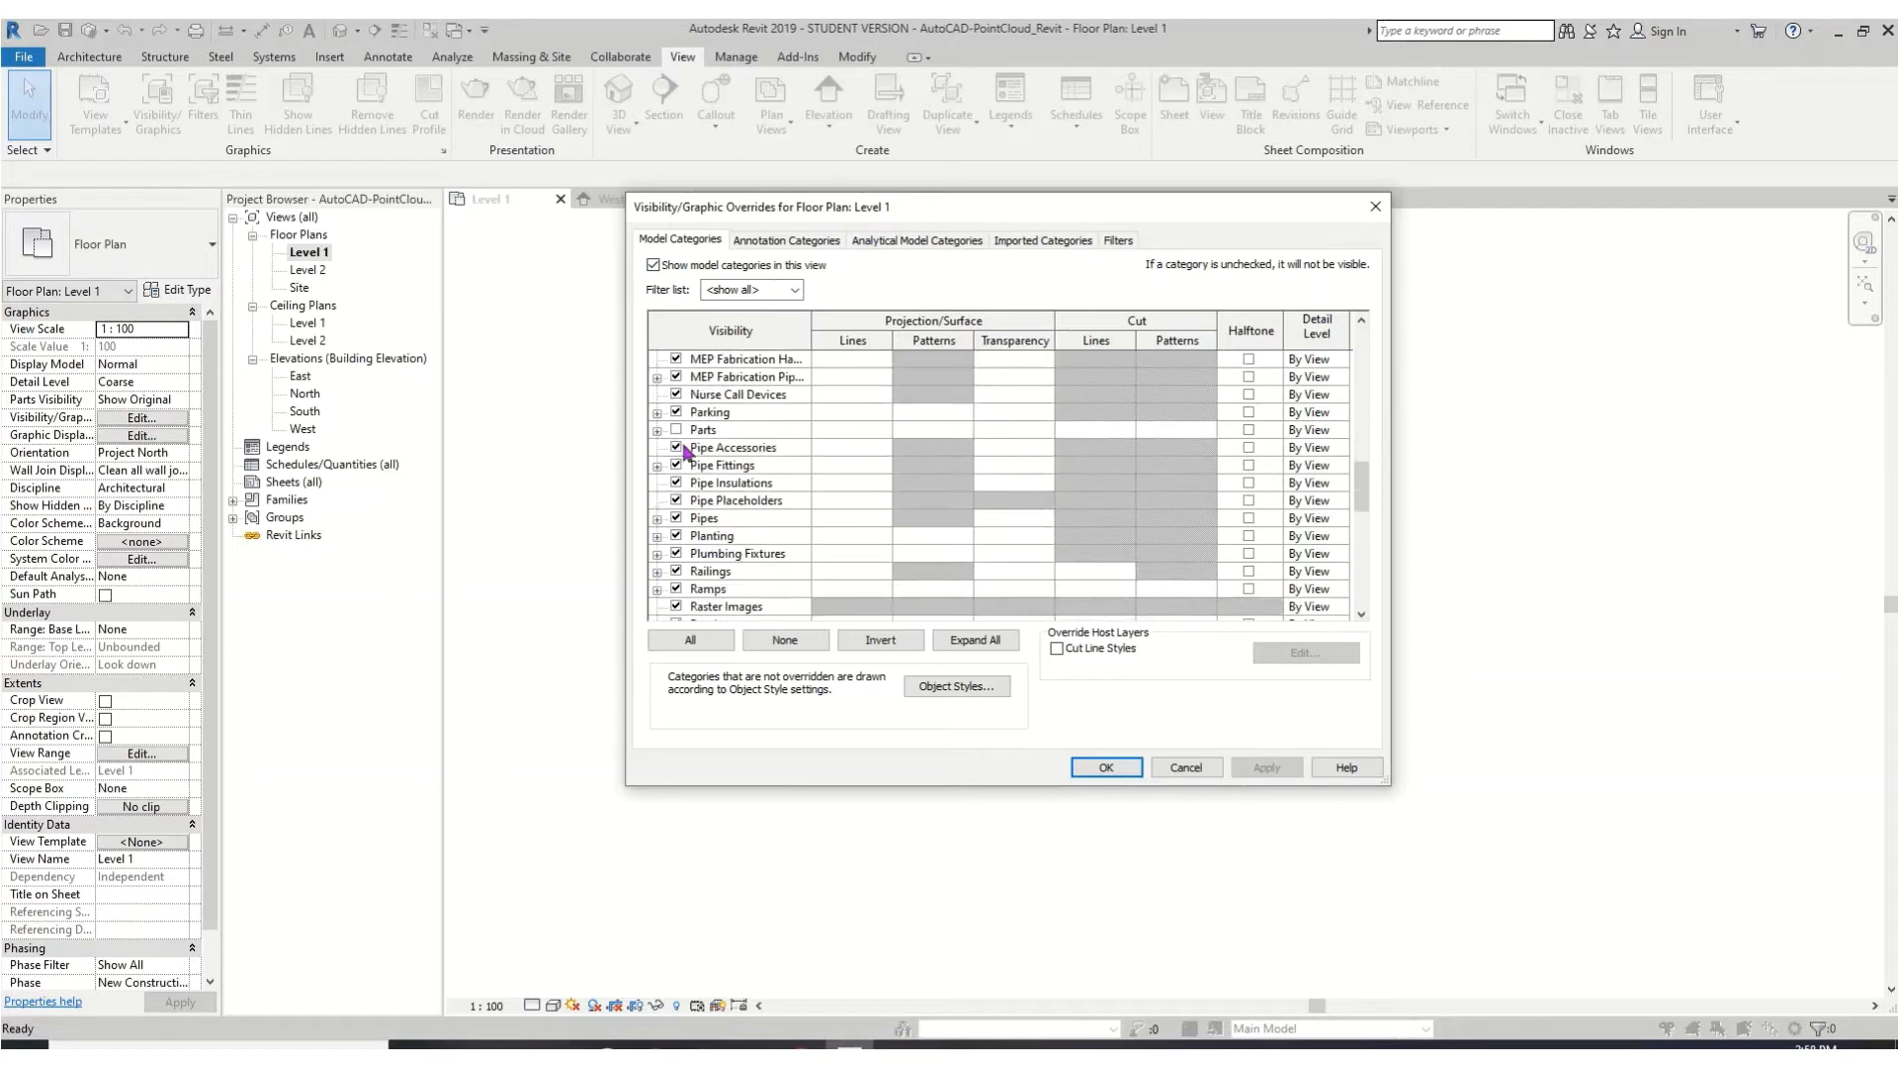
left_click(658, 431)
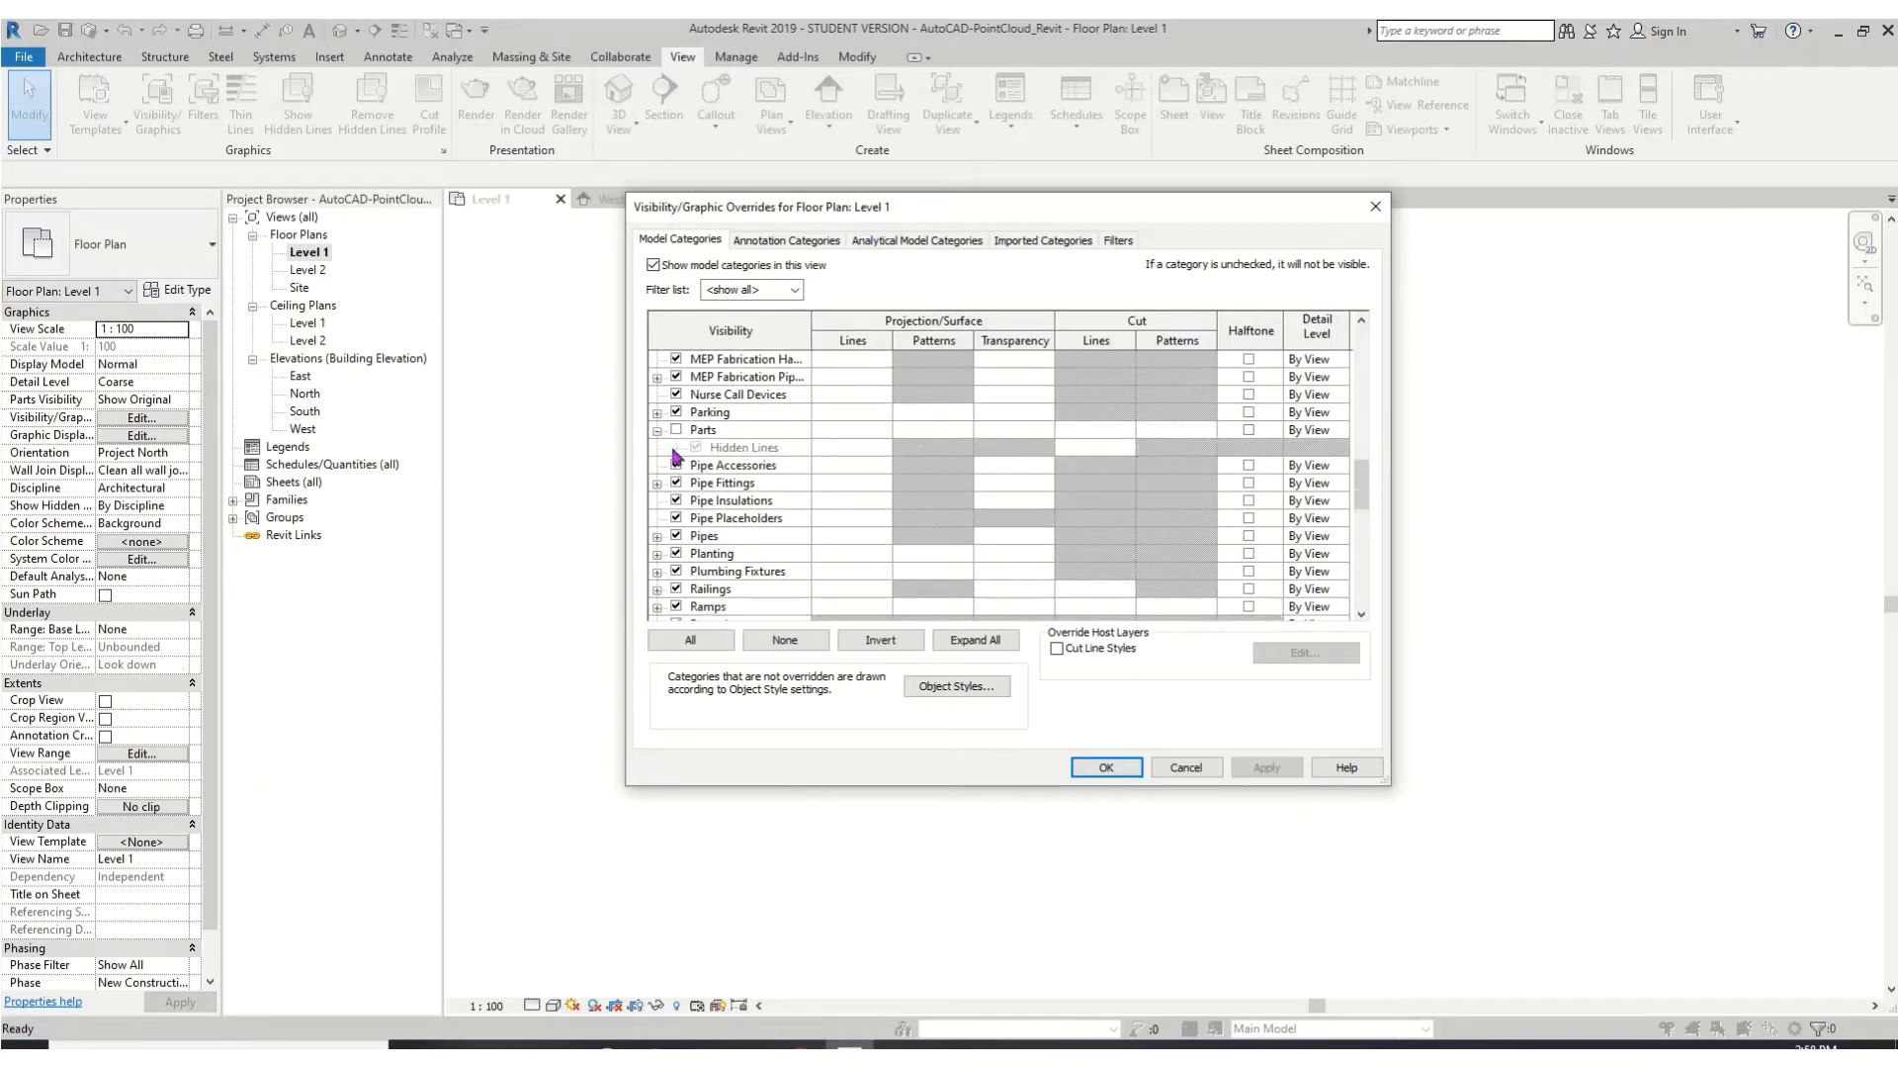
scroll(684, 509, "down", 5)
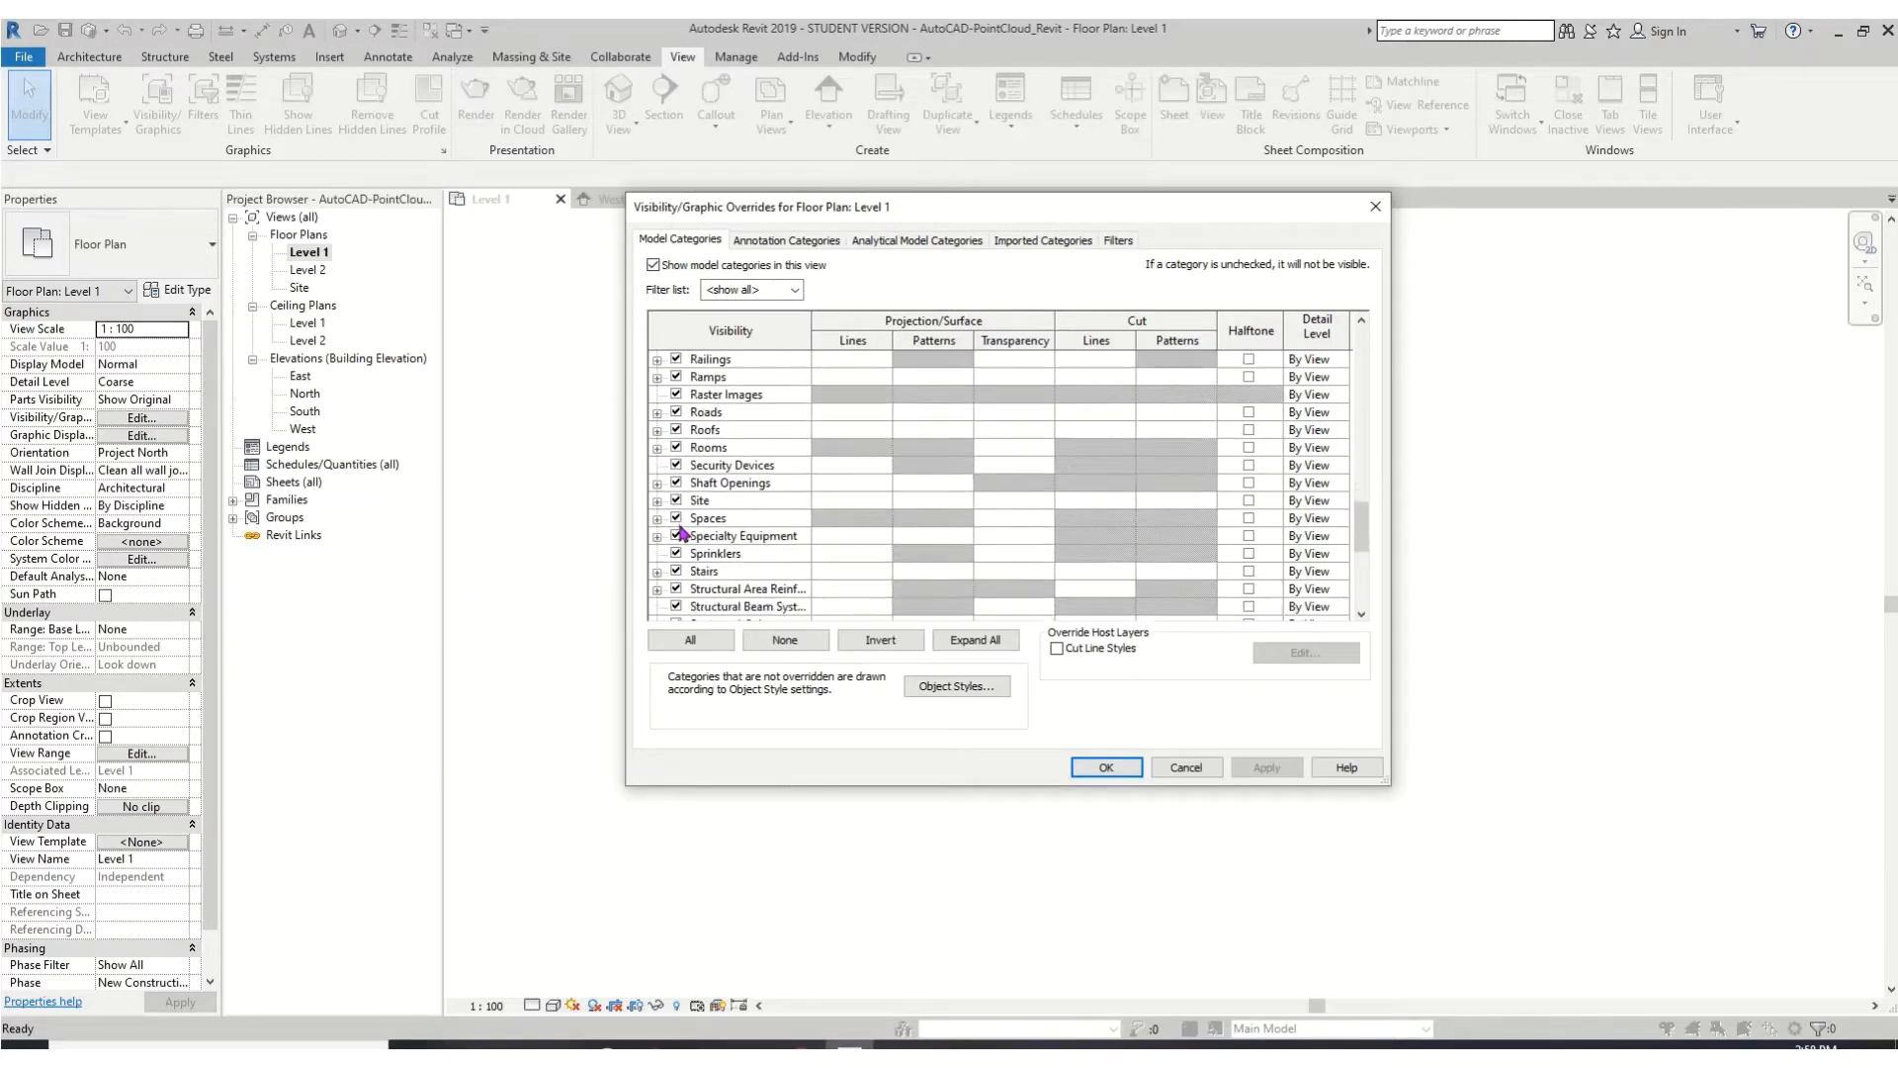
left_click(657, 501)
left_click(697, 588)
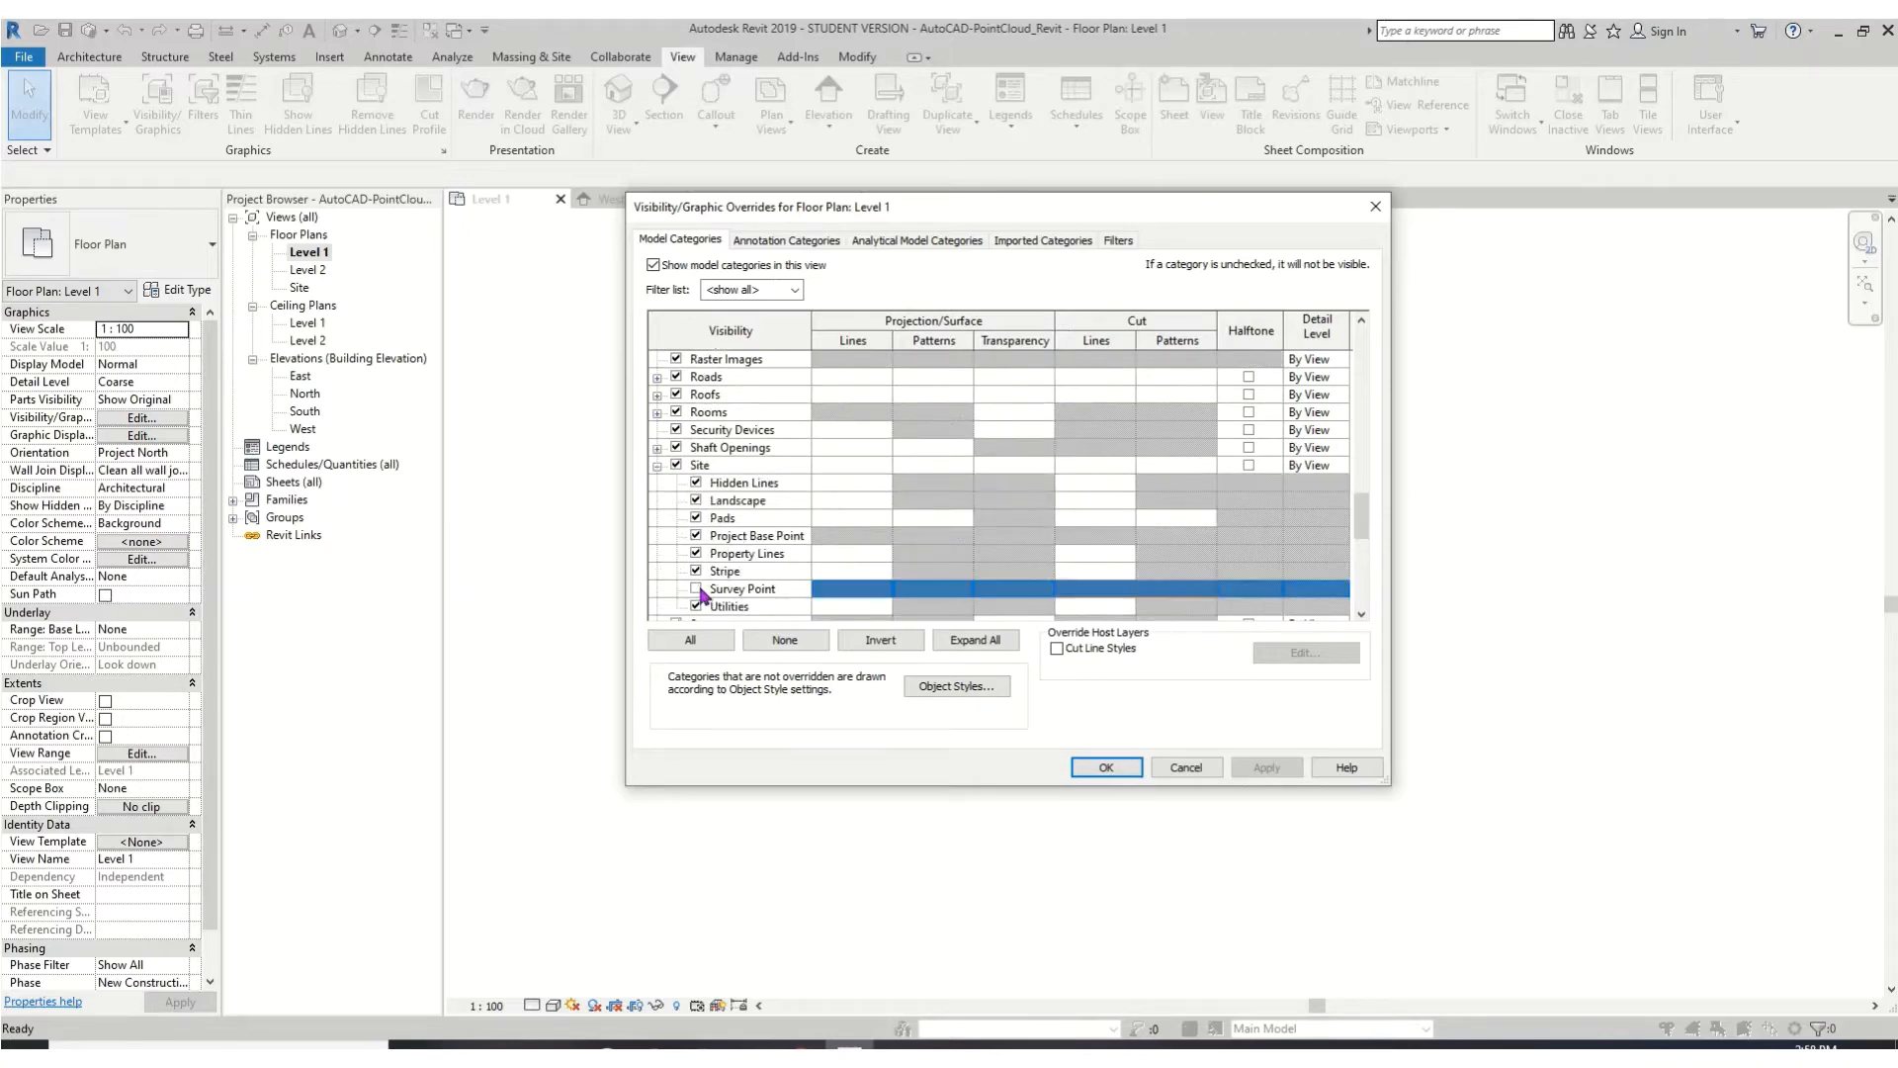
left_click(1107, 767)
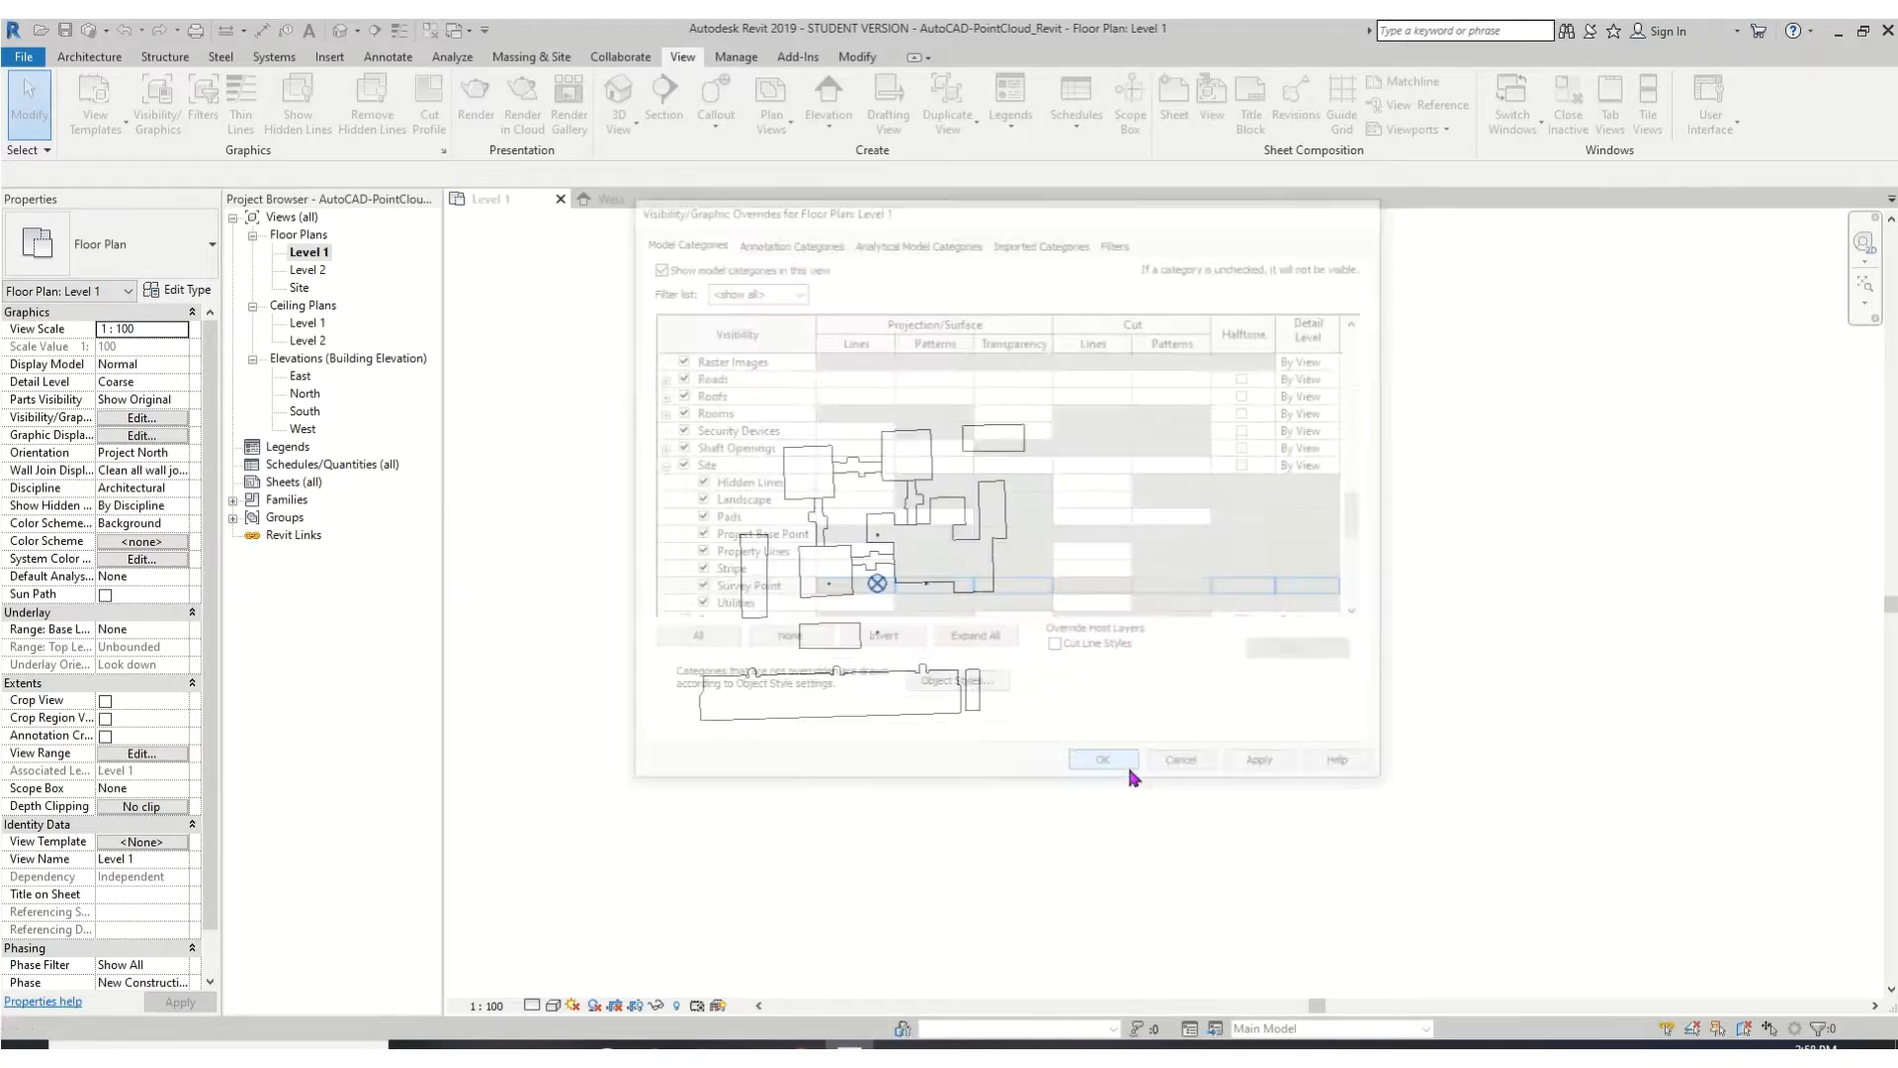
- Locate the survey point far from the linked drawing and examine its shared coordinates
scroll(844, 687, "down", 5)
scroll(683, 765, "down", 3)
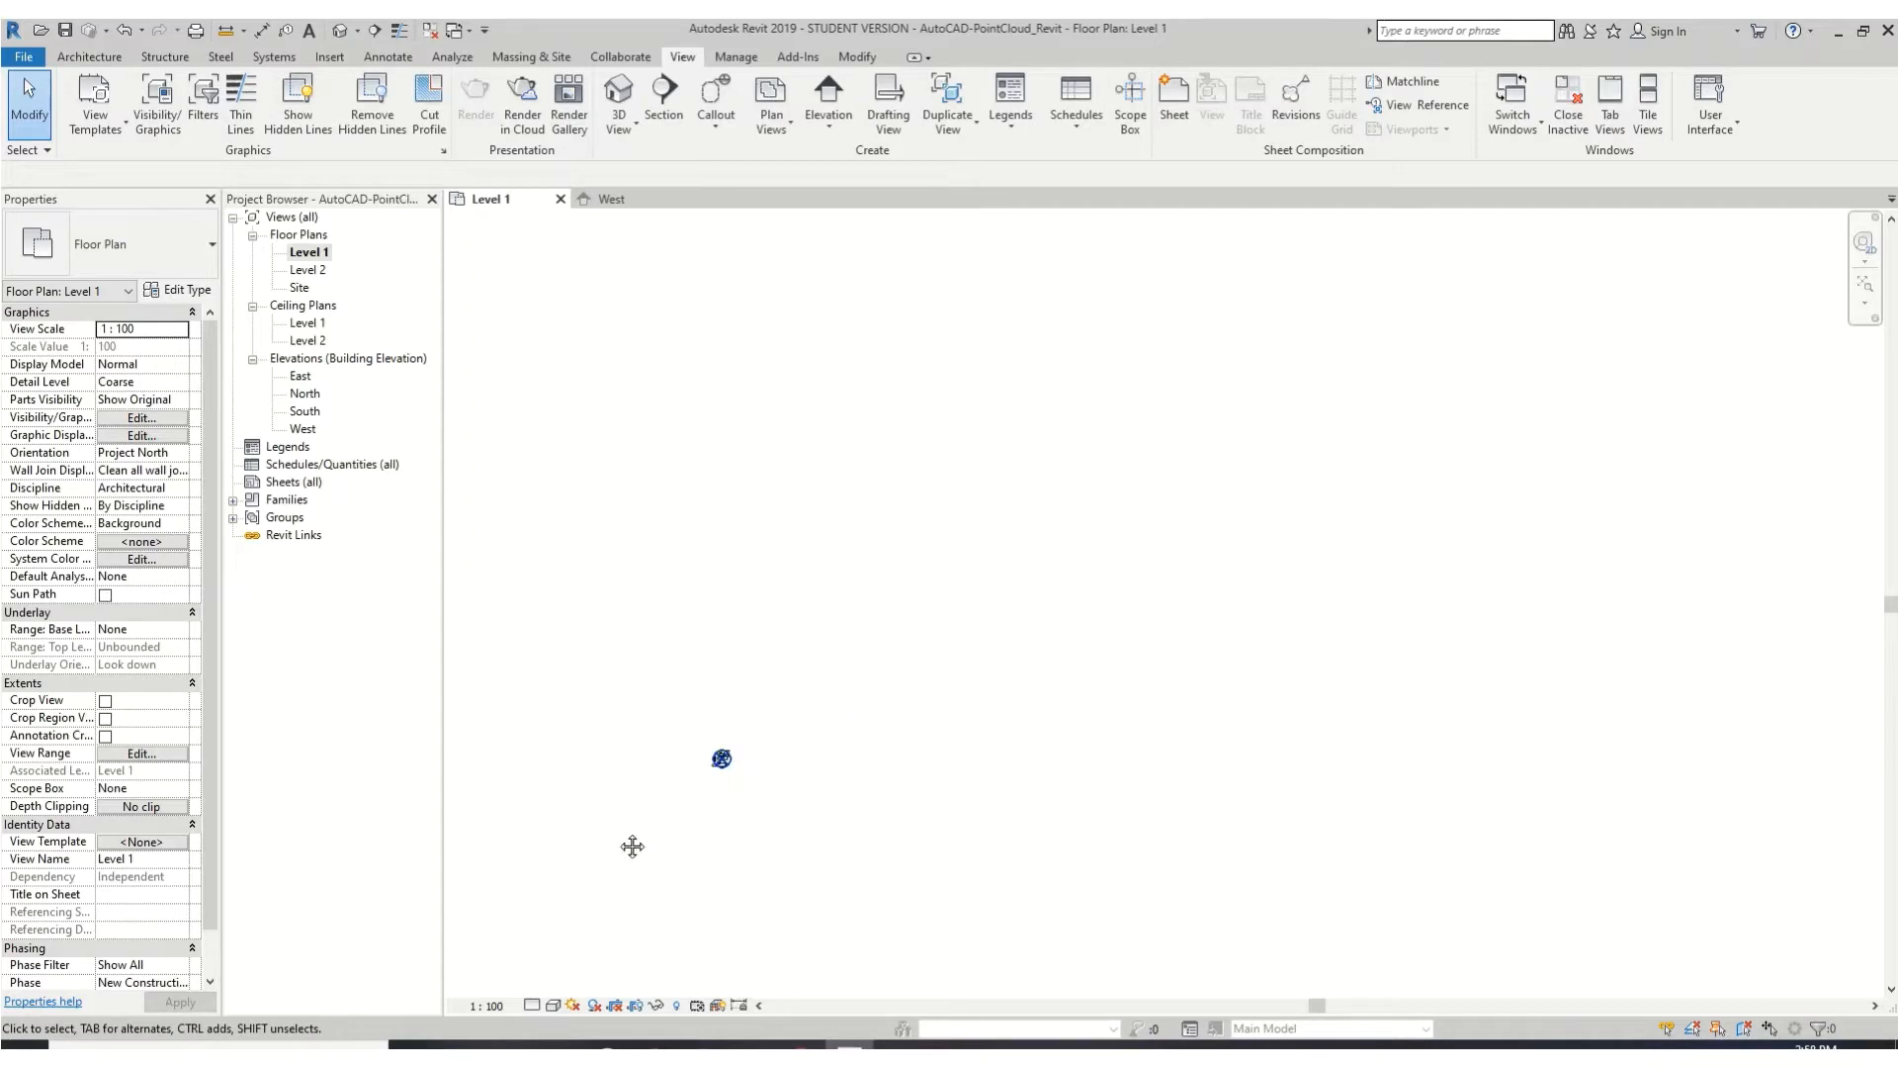
middle_click_drag(627, 848, 903, 712)
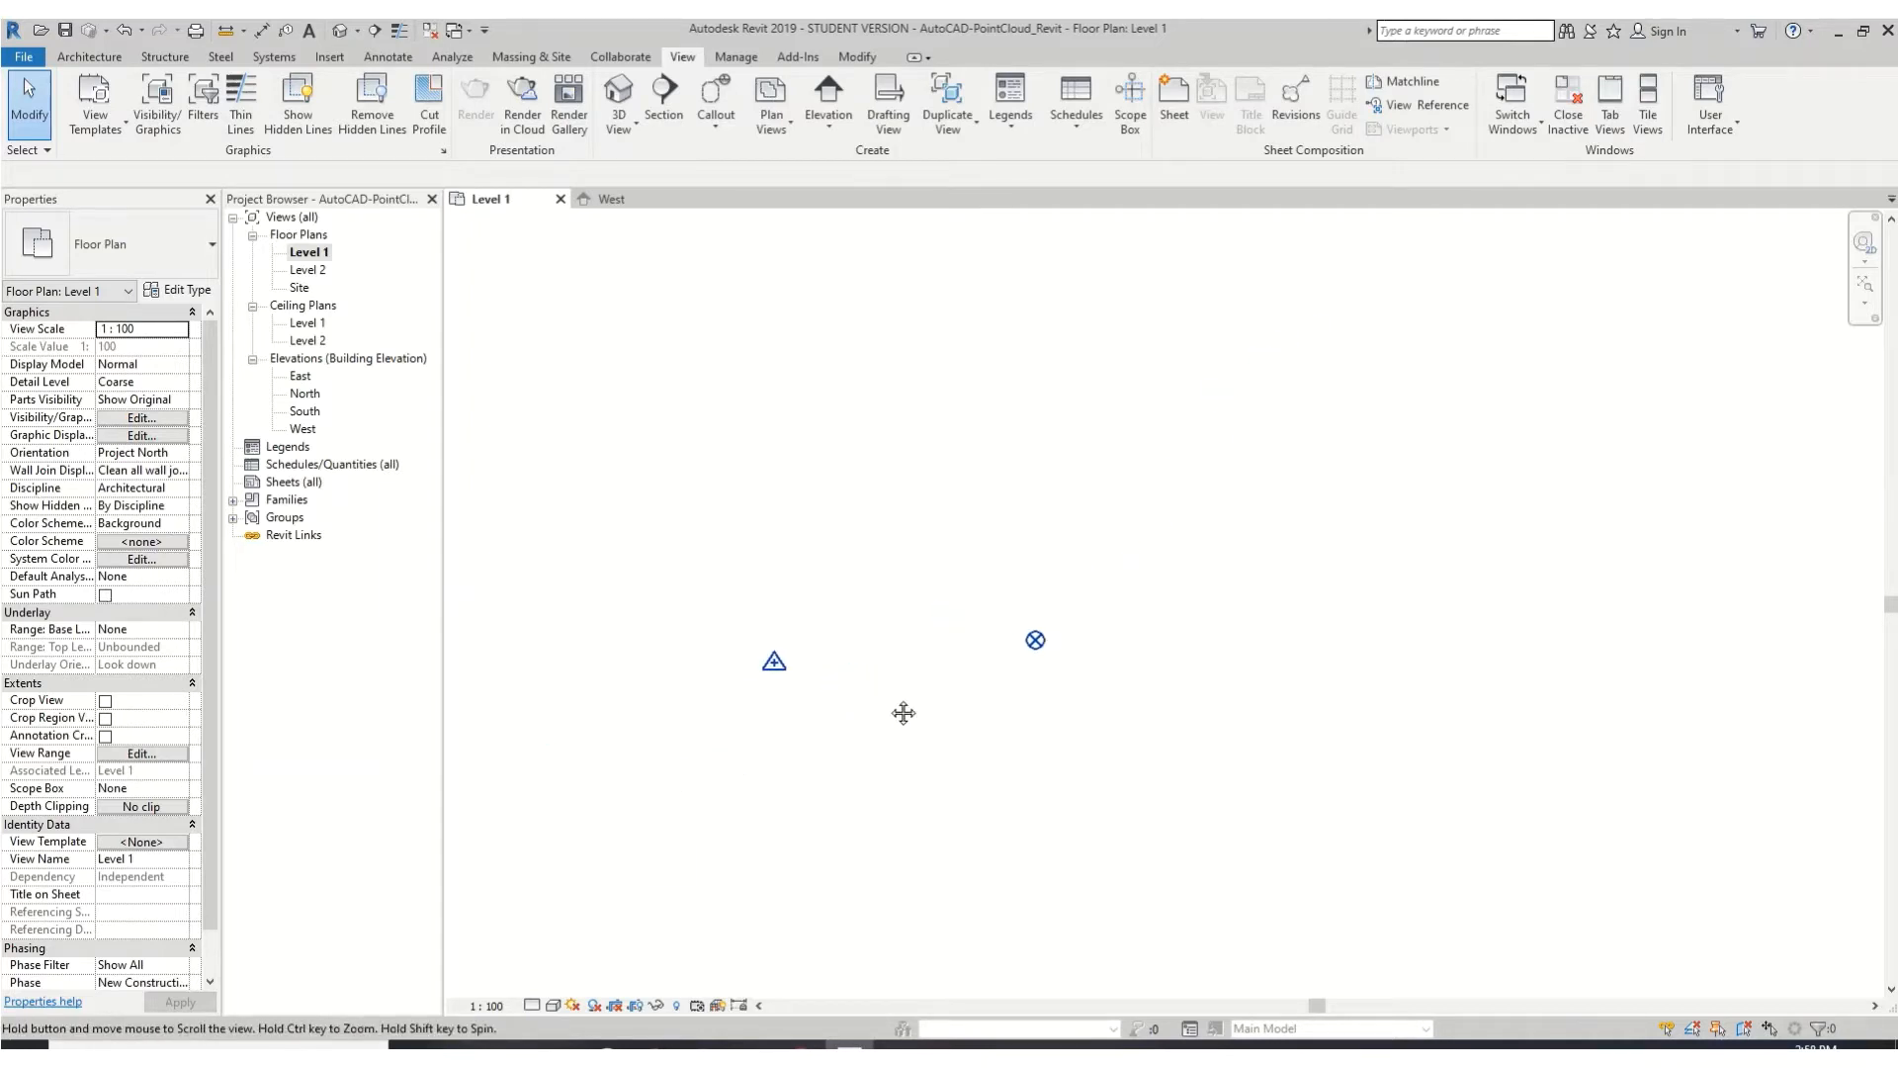
left_click(775, 664)
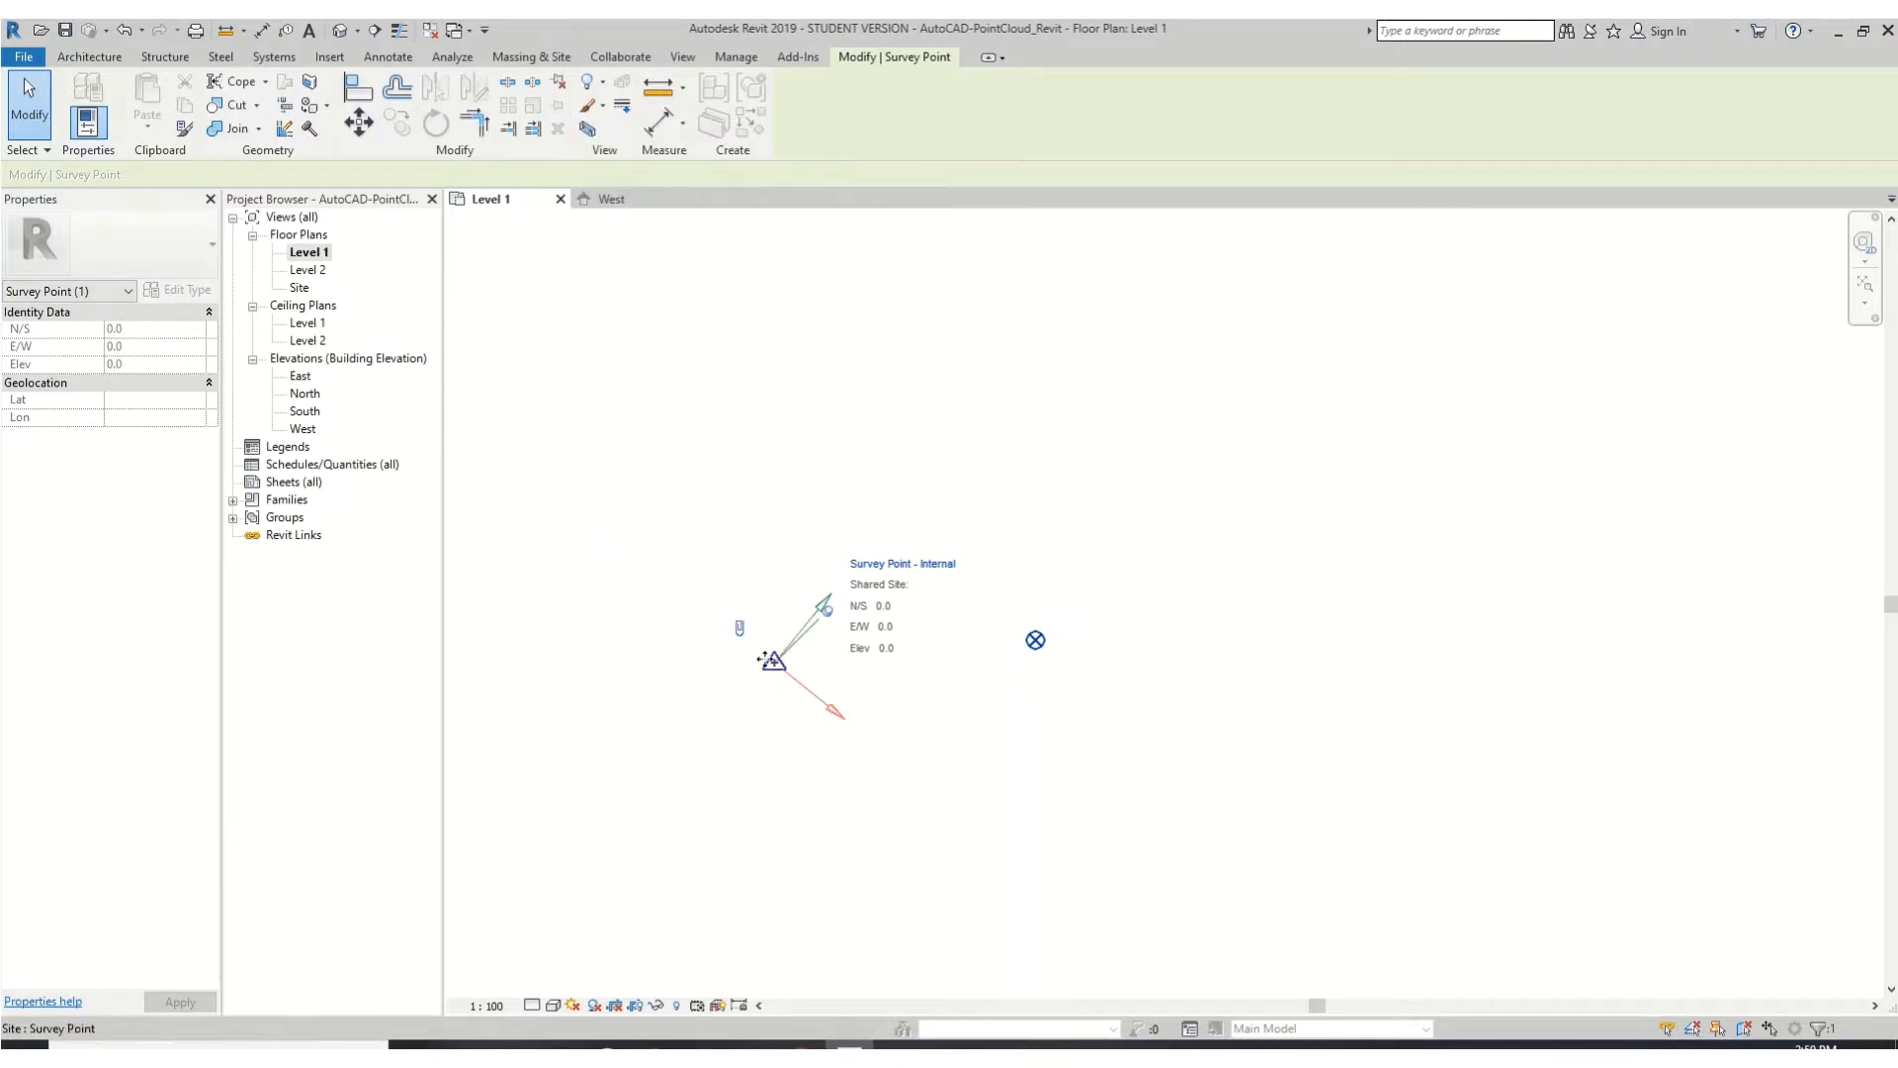
left_click_drag(778, 650, 751, 763)
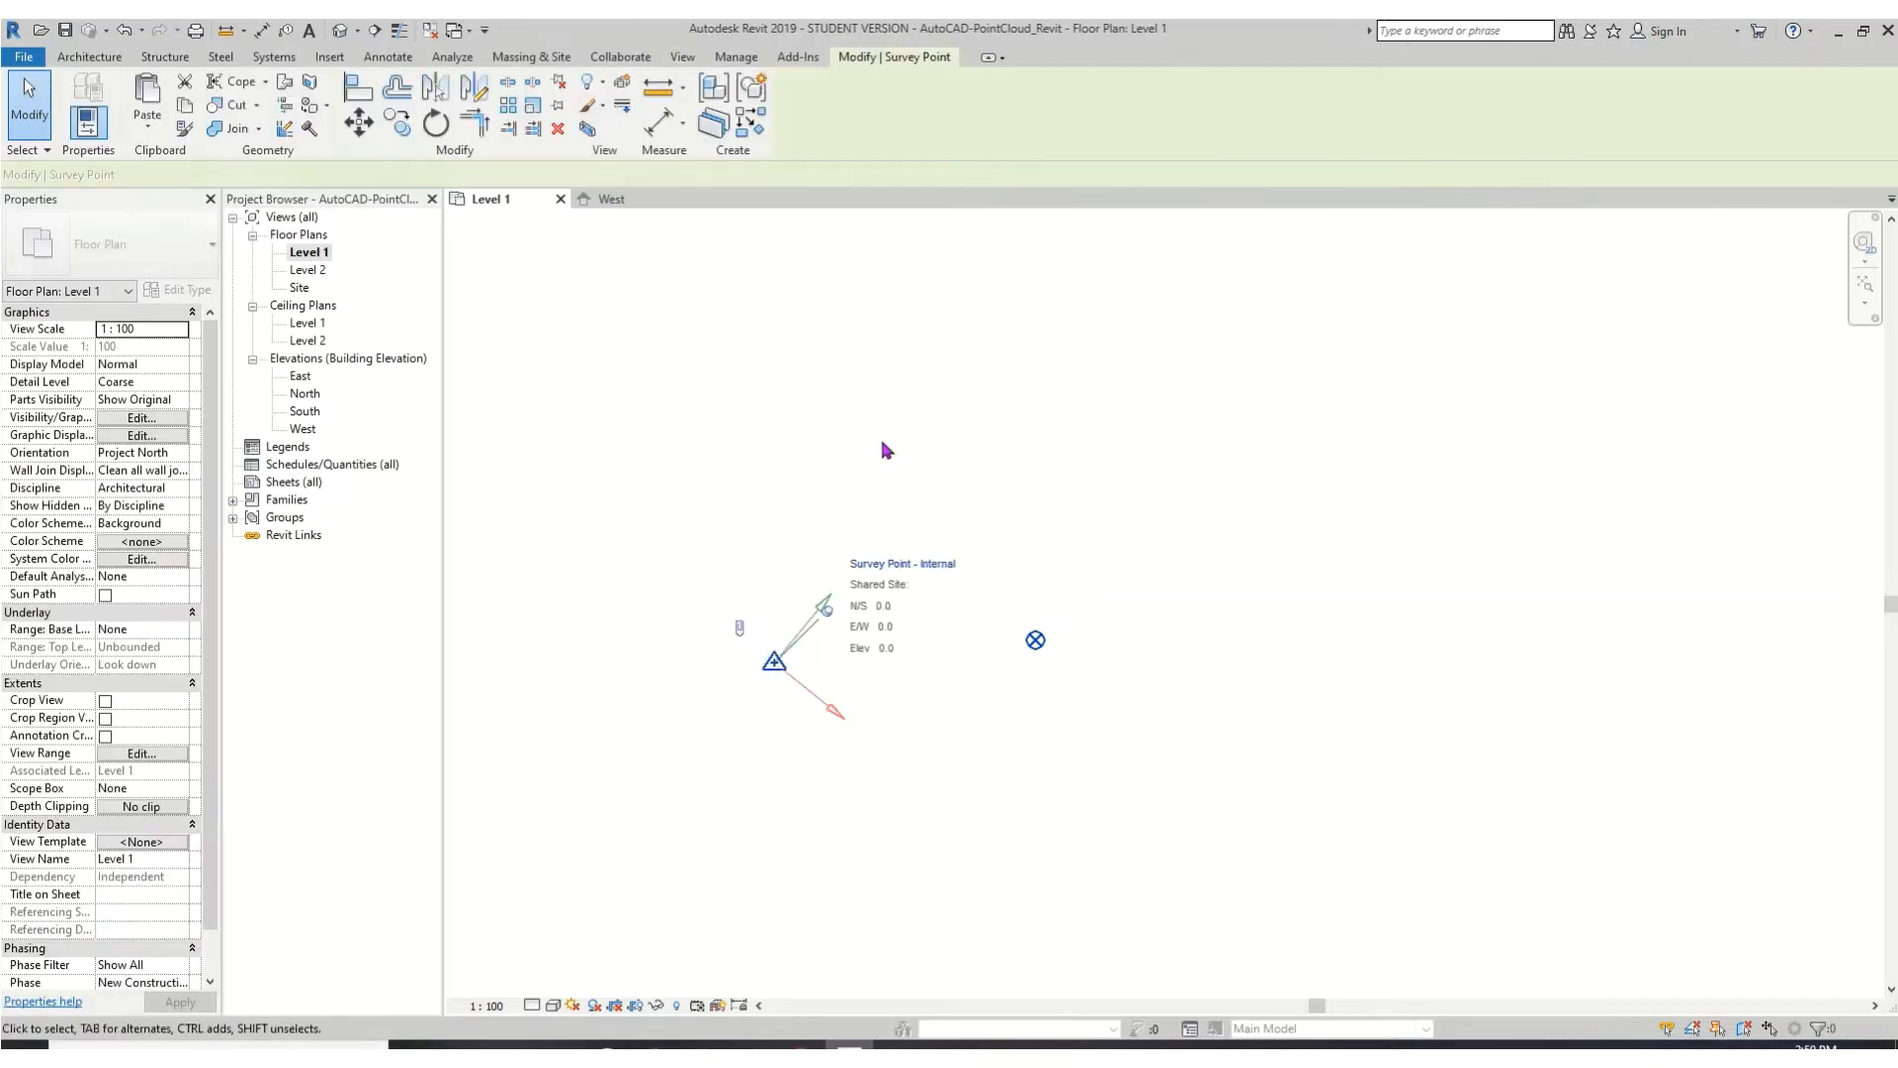
left_click(882, 441)
- Try to place a spot coordinate on the linked AutoCAD drawing's building outlines
scroll(1038, 647, "up", 5)
scroll(678, 692, "down", 4)
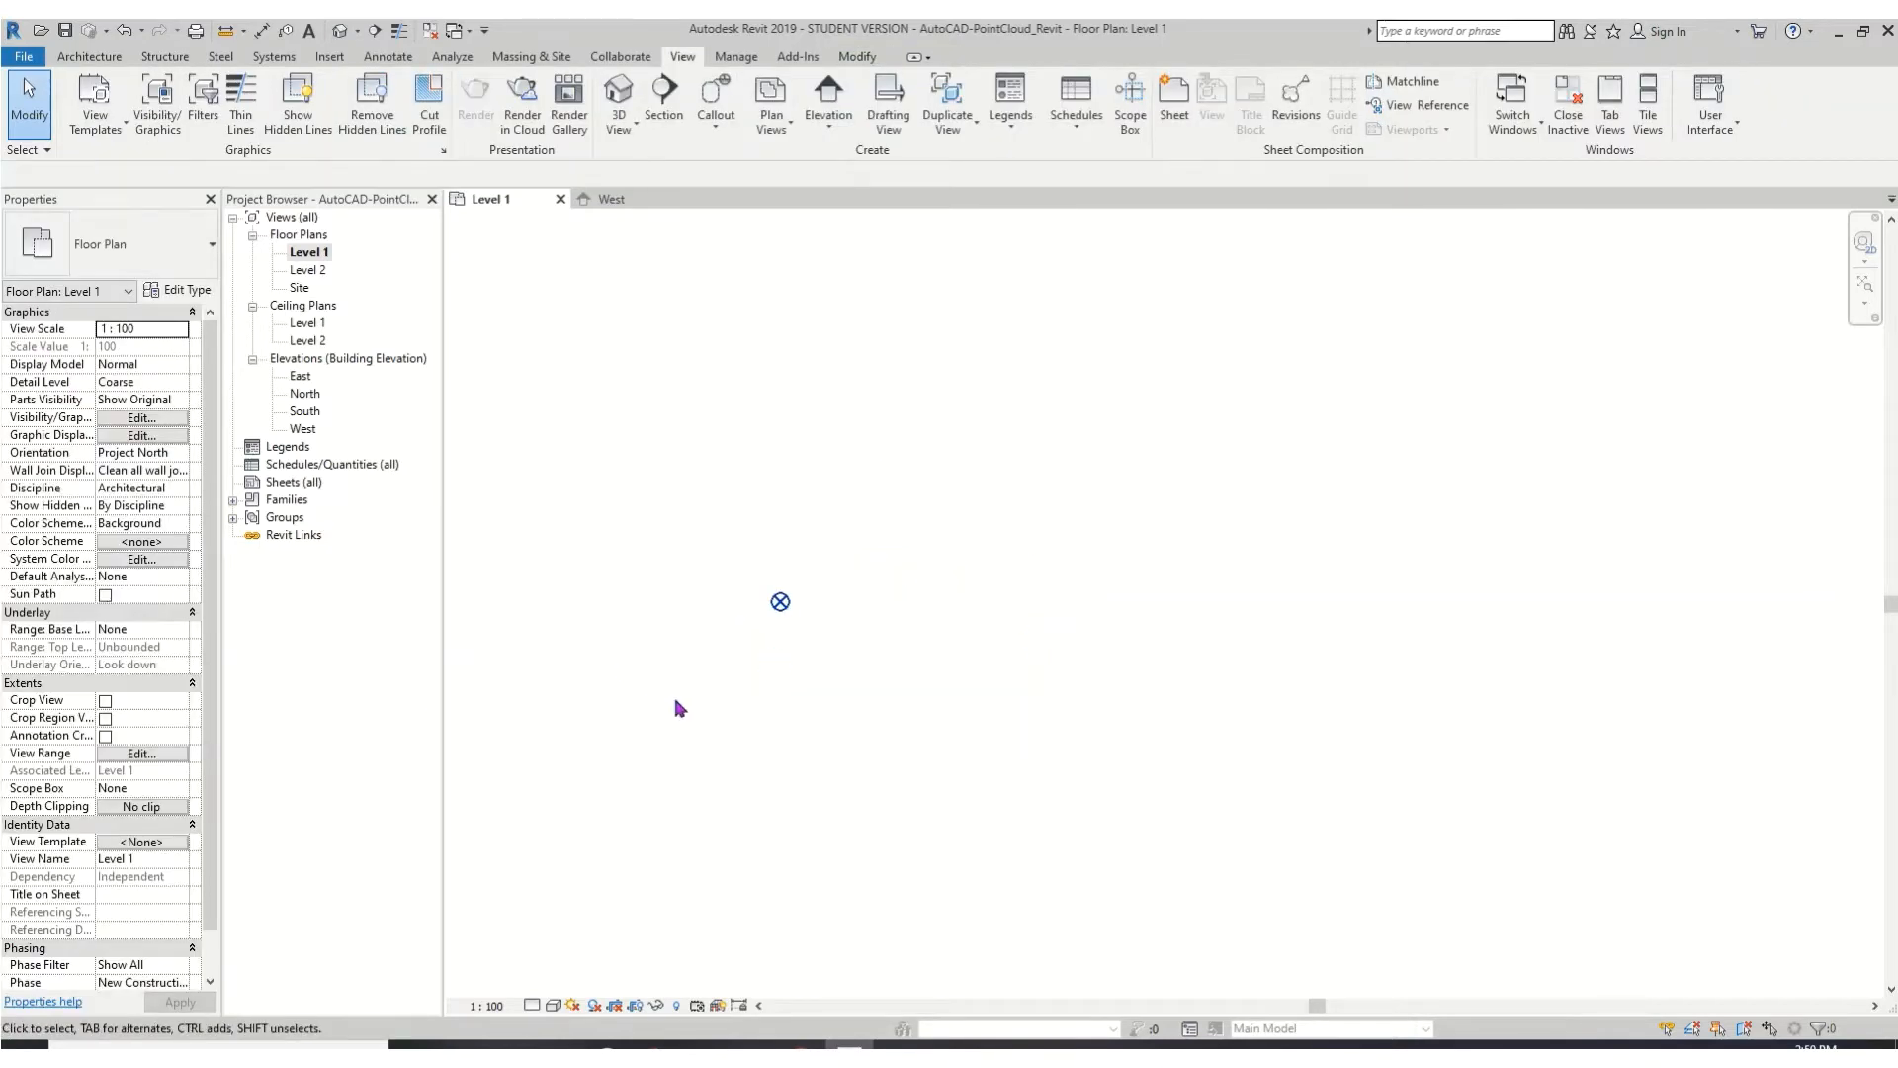
middle_click_drag(666, 704, 1229, 731)
scroll(1292, 677, "up", 10)
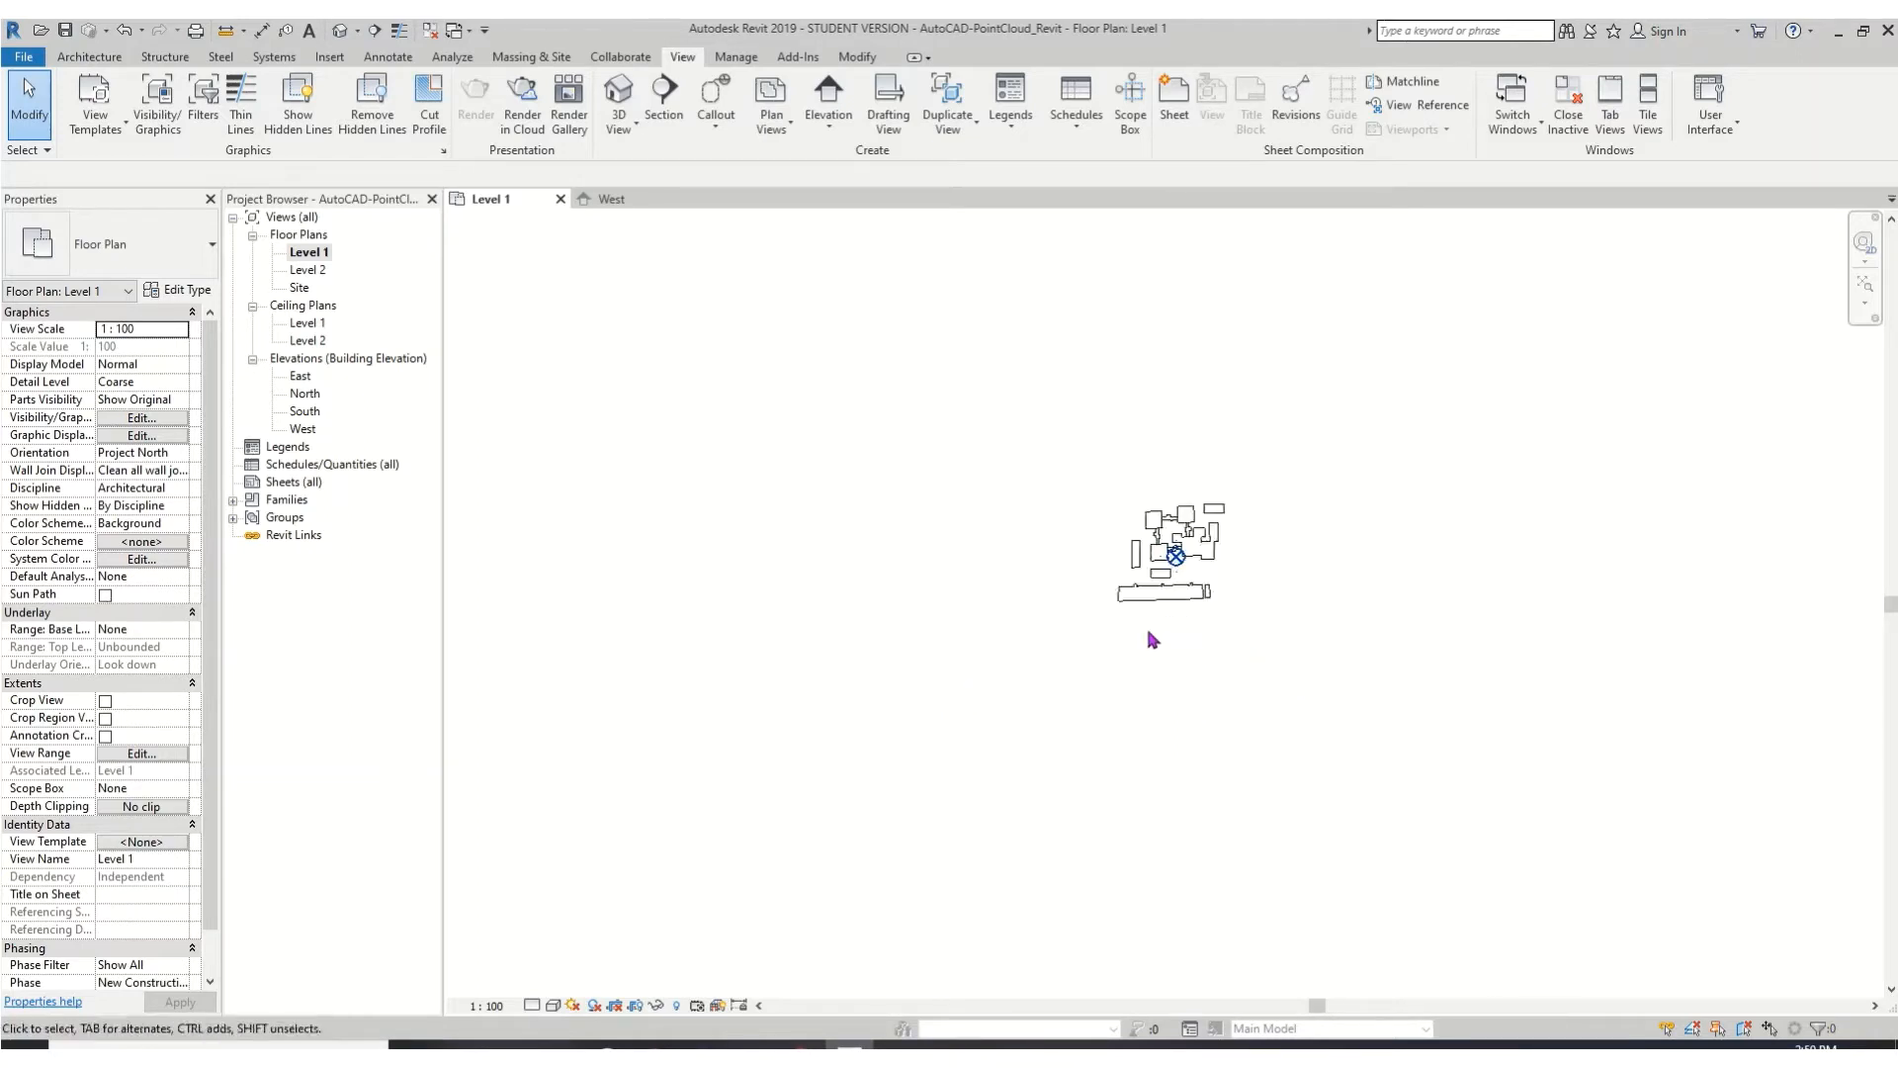
scroll(1266, 465, "up", 2)
scroll(1255, 673, "up", 3)
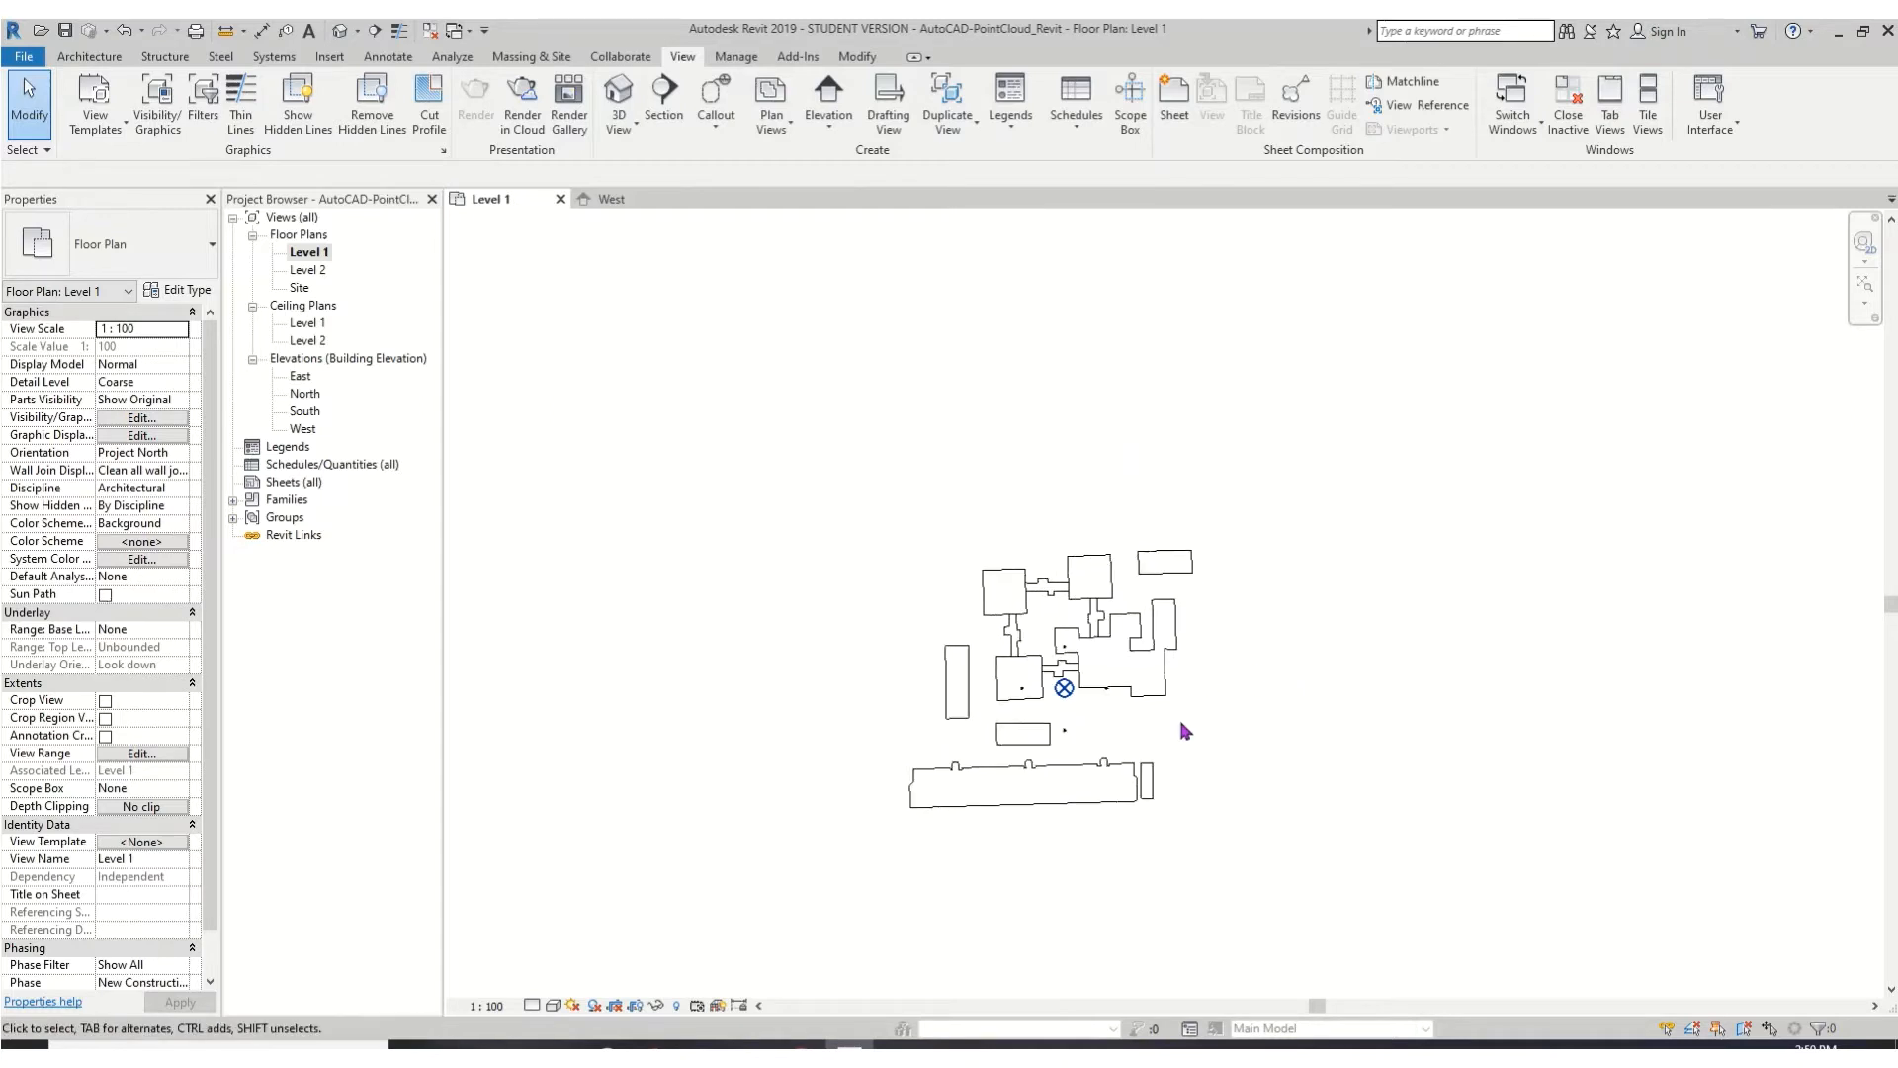
scroll(1186, 730, "up", 3)
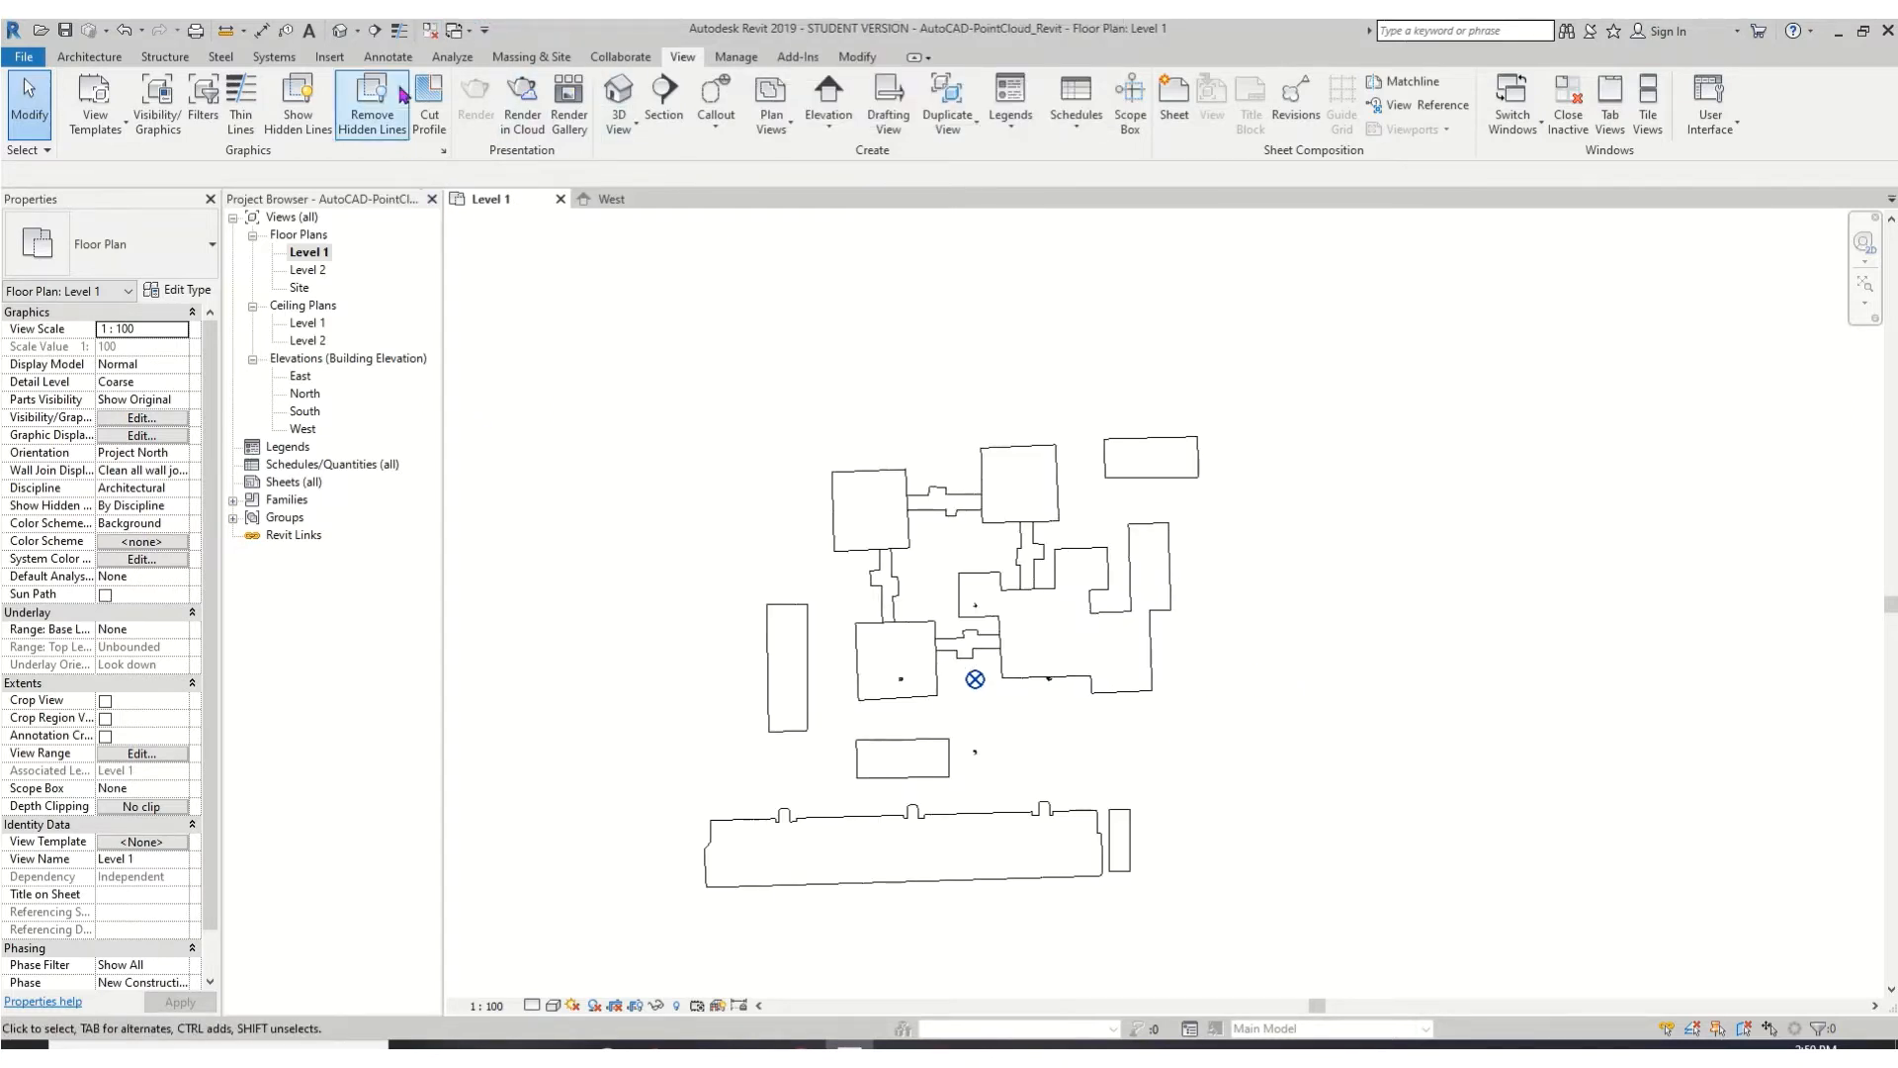
left_click(389, 57)
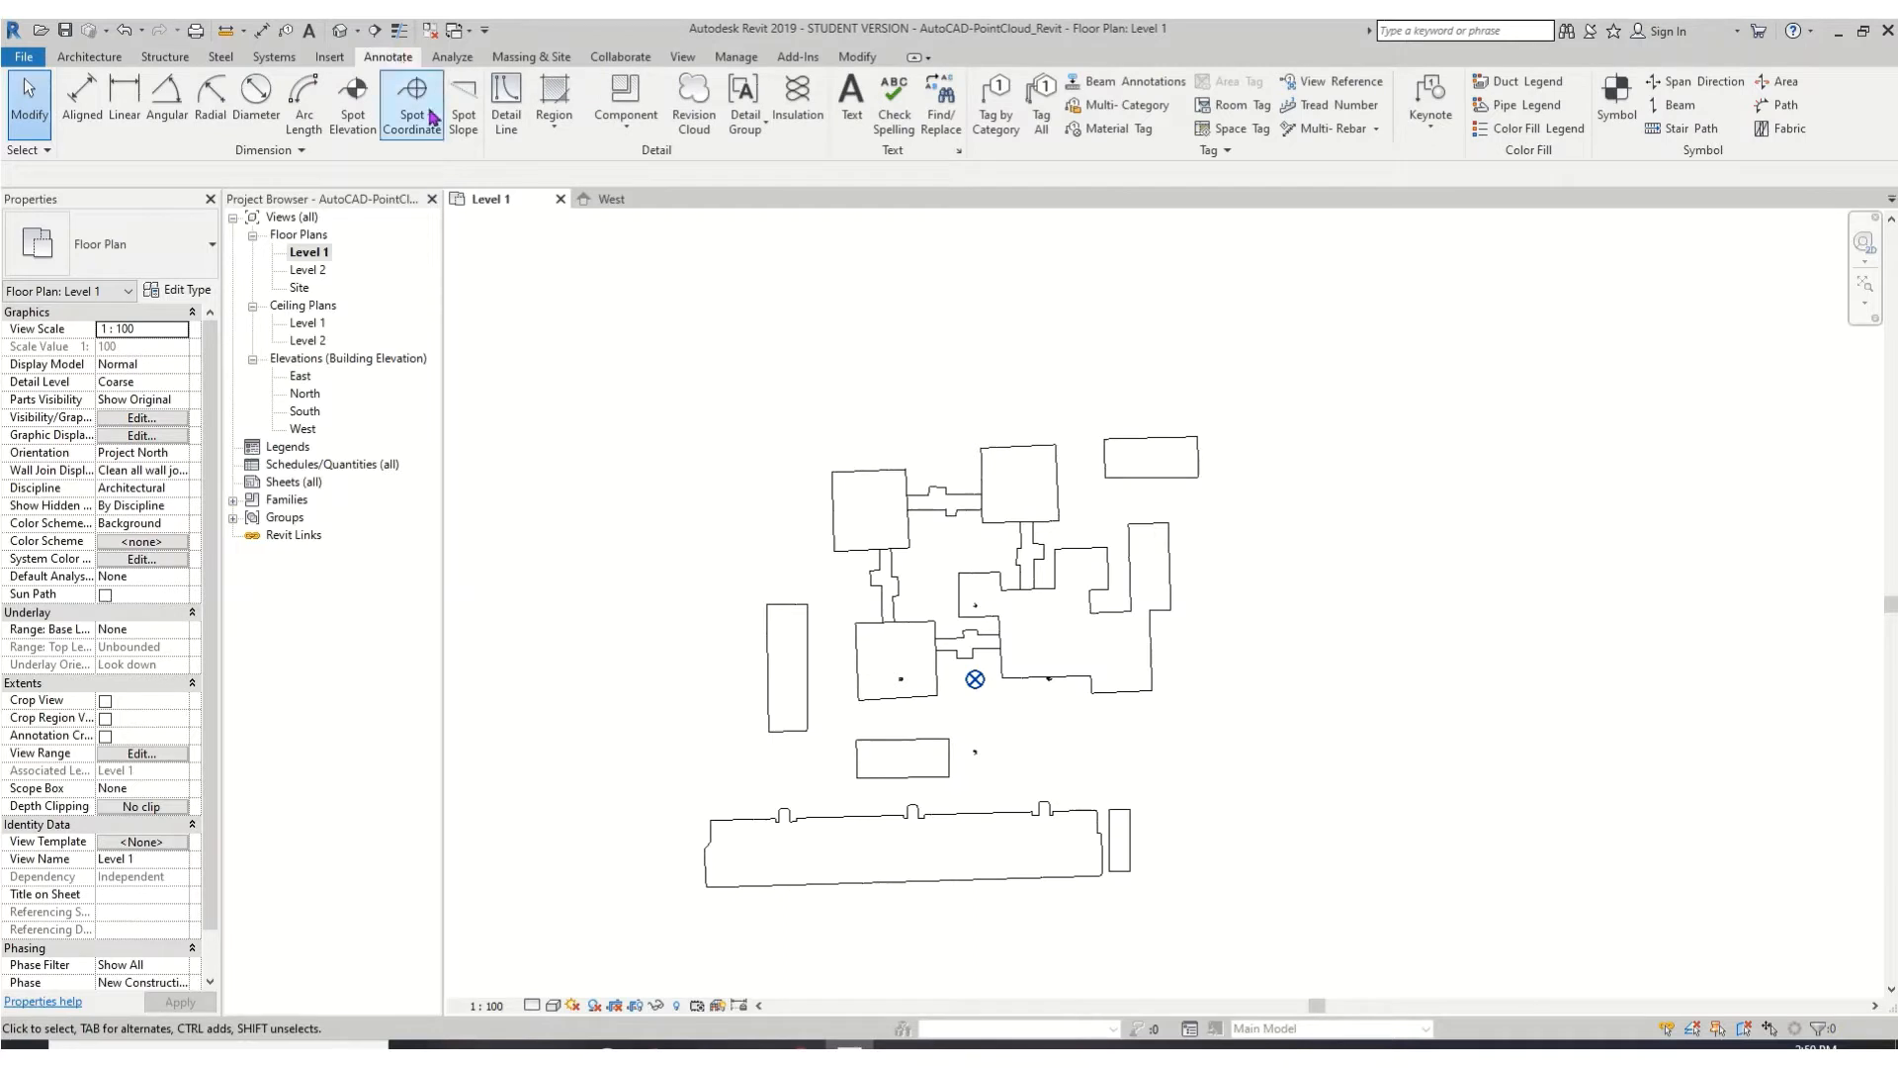
left_click(414, 93)
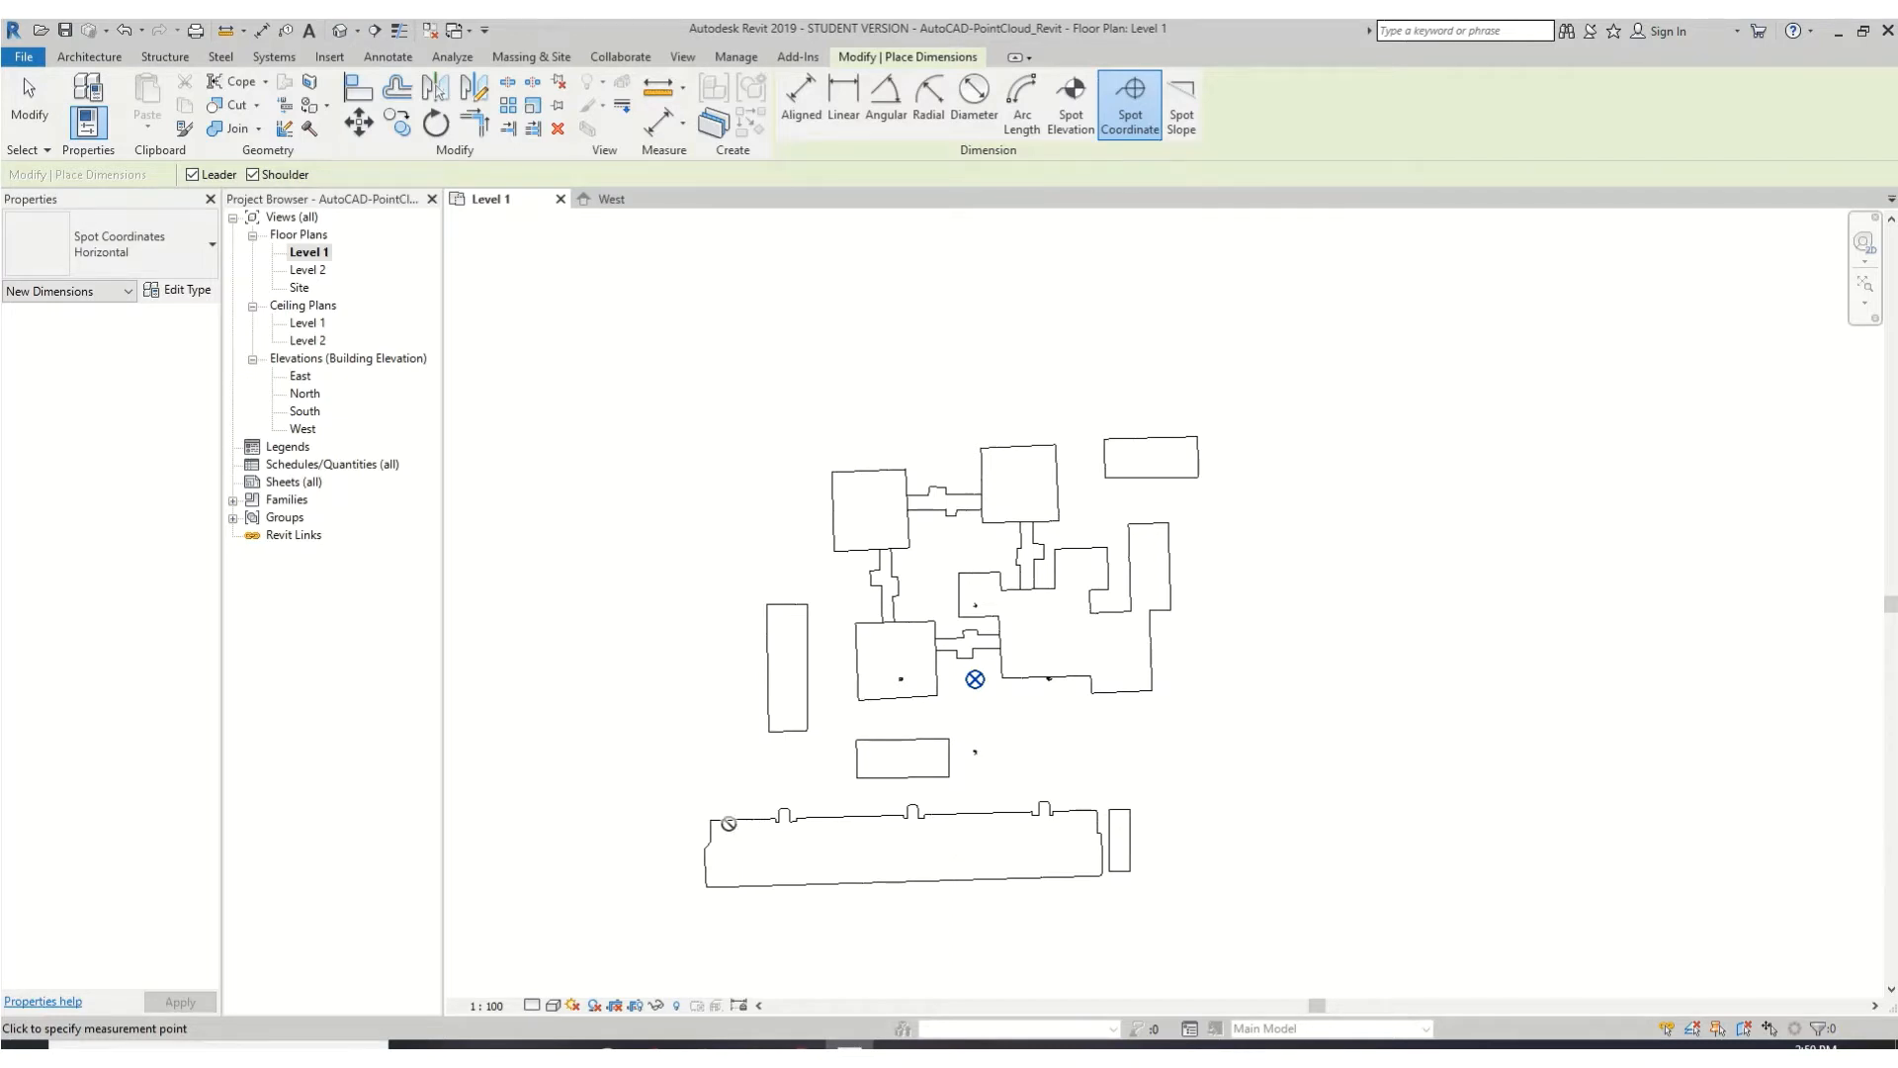
- Draw a 180° model-line arc of about 4350 mm radius from the upper-right corner of the linked drawing's northeastern rectangular building
left_click(90, 57)
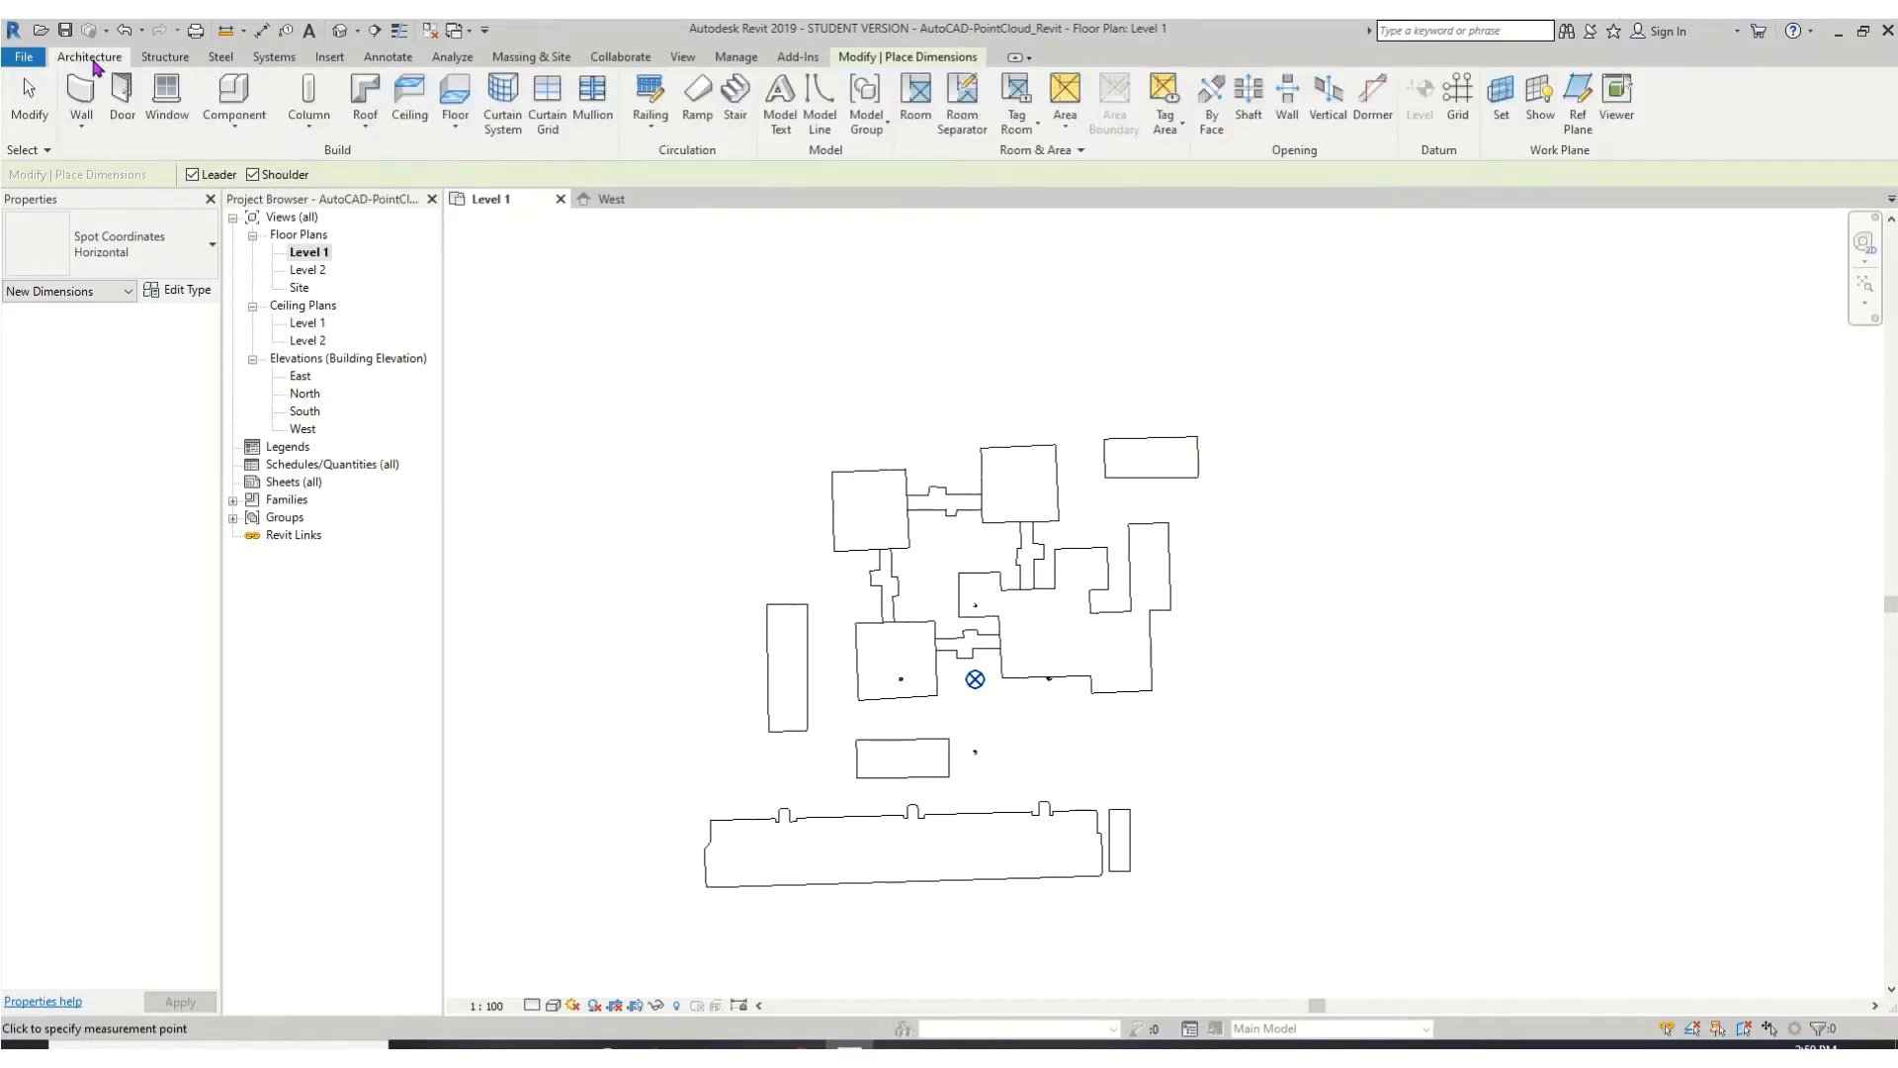
left_click(820, 109)
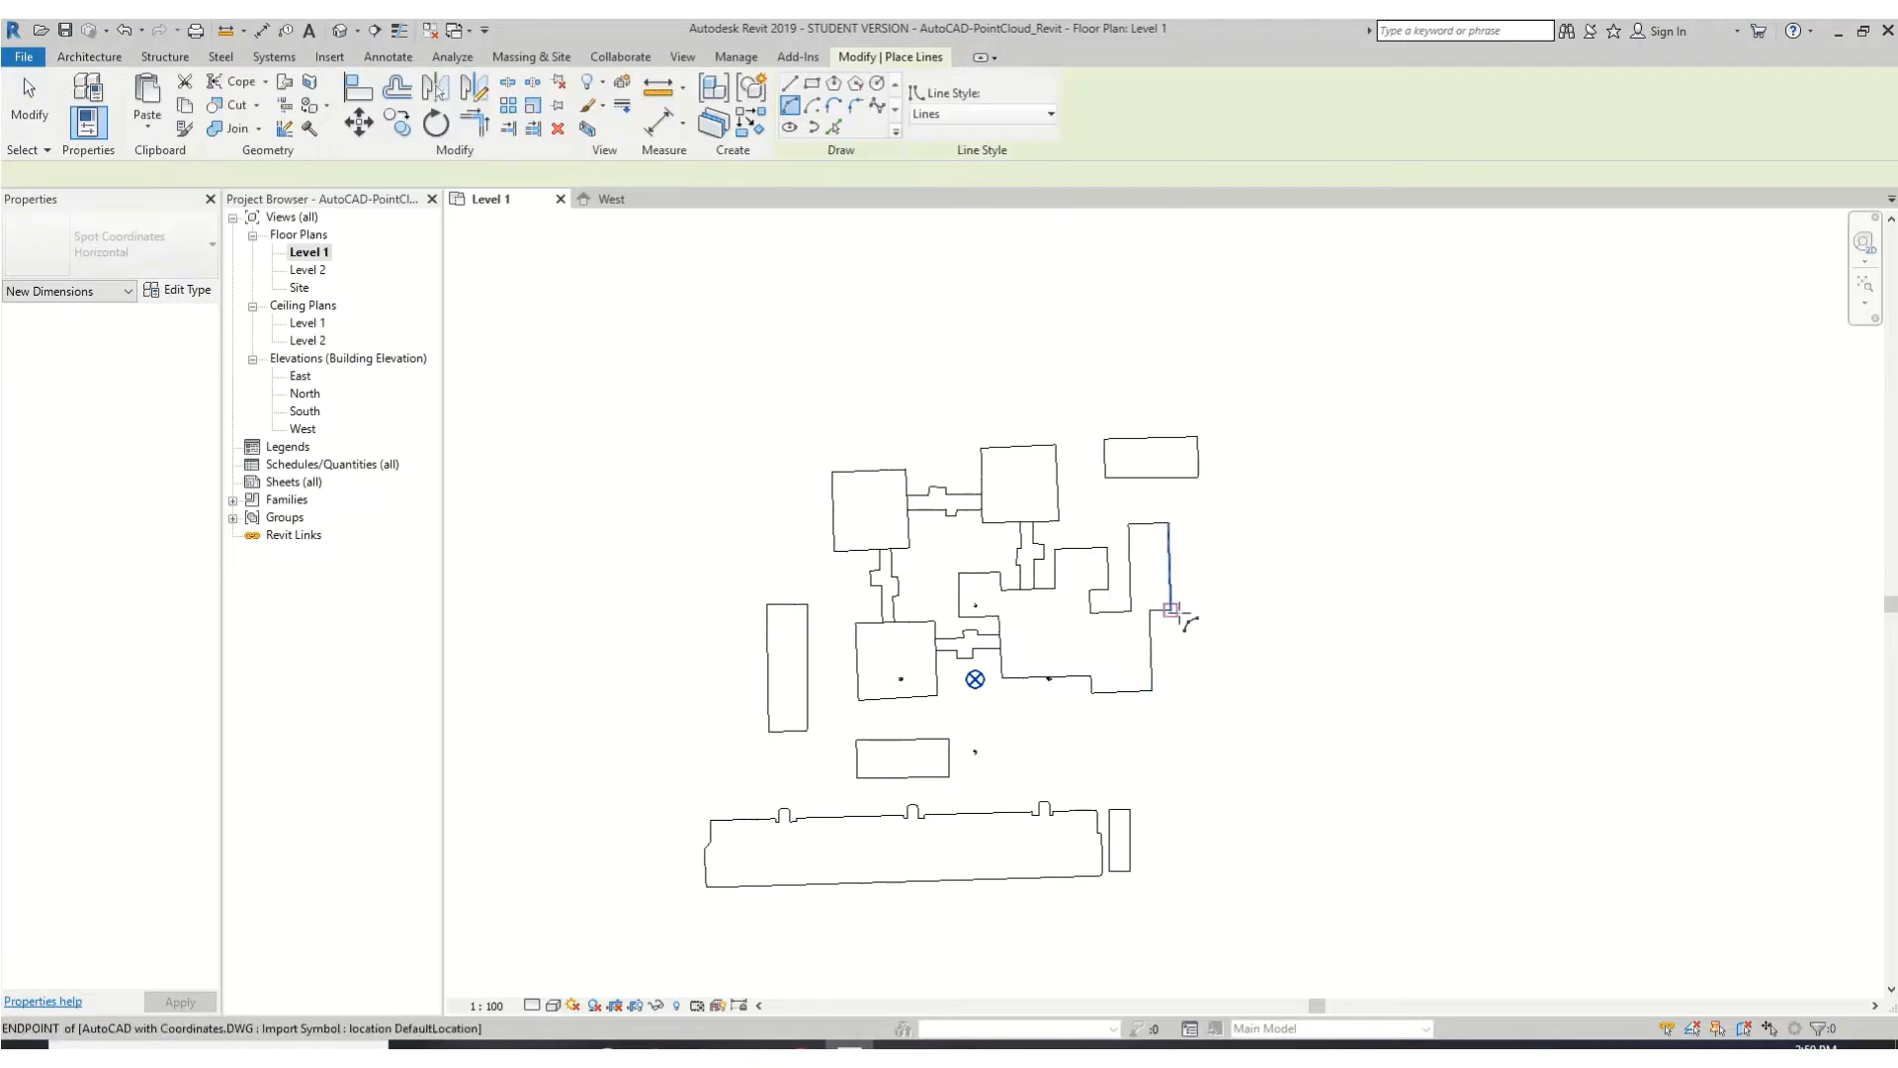
scroll(1177, 633, "up", 4)
scroll(1076, 791, "up", 3)
scroll(1038, 890, "down", 6)
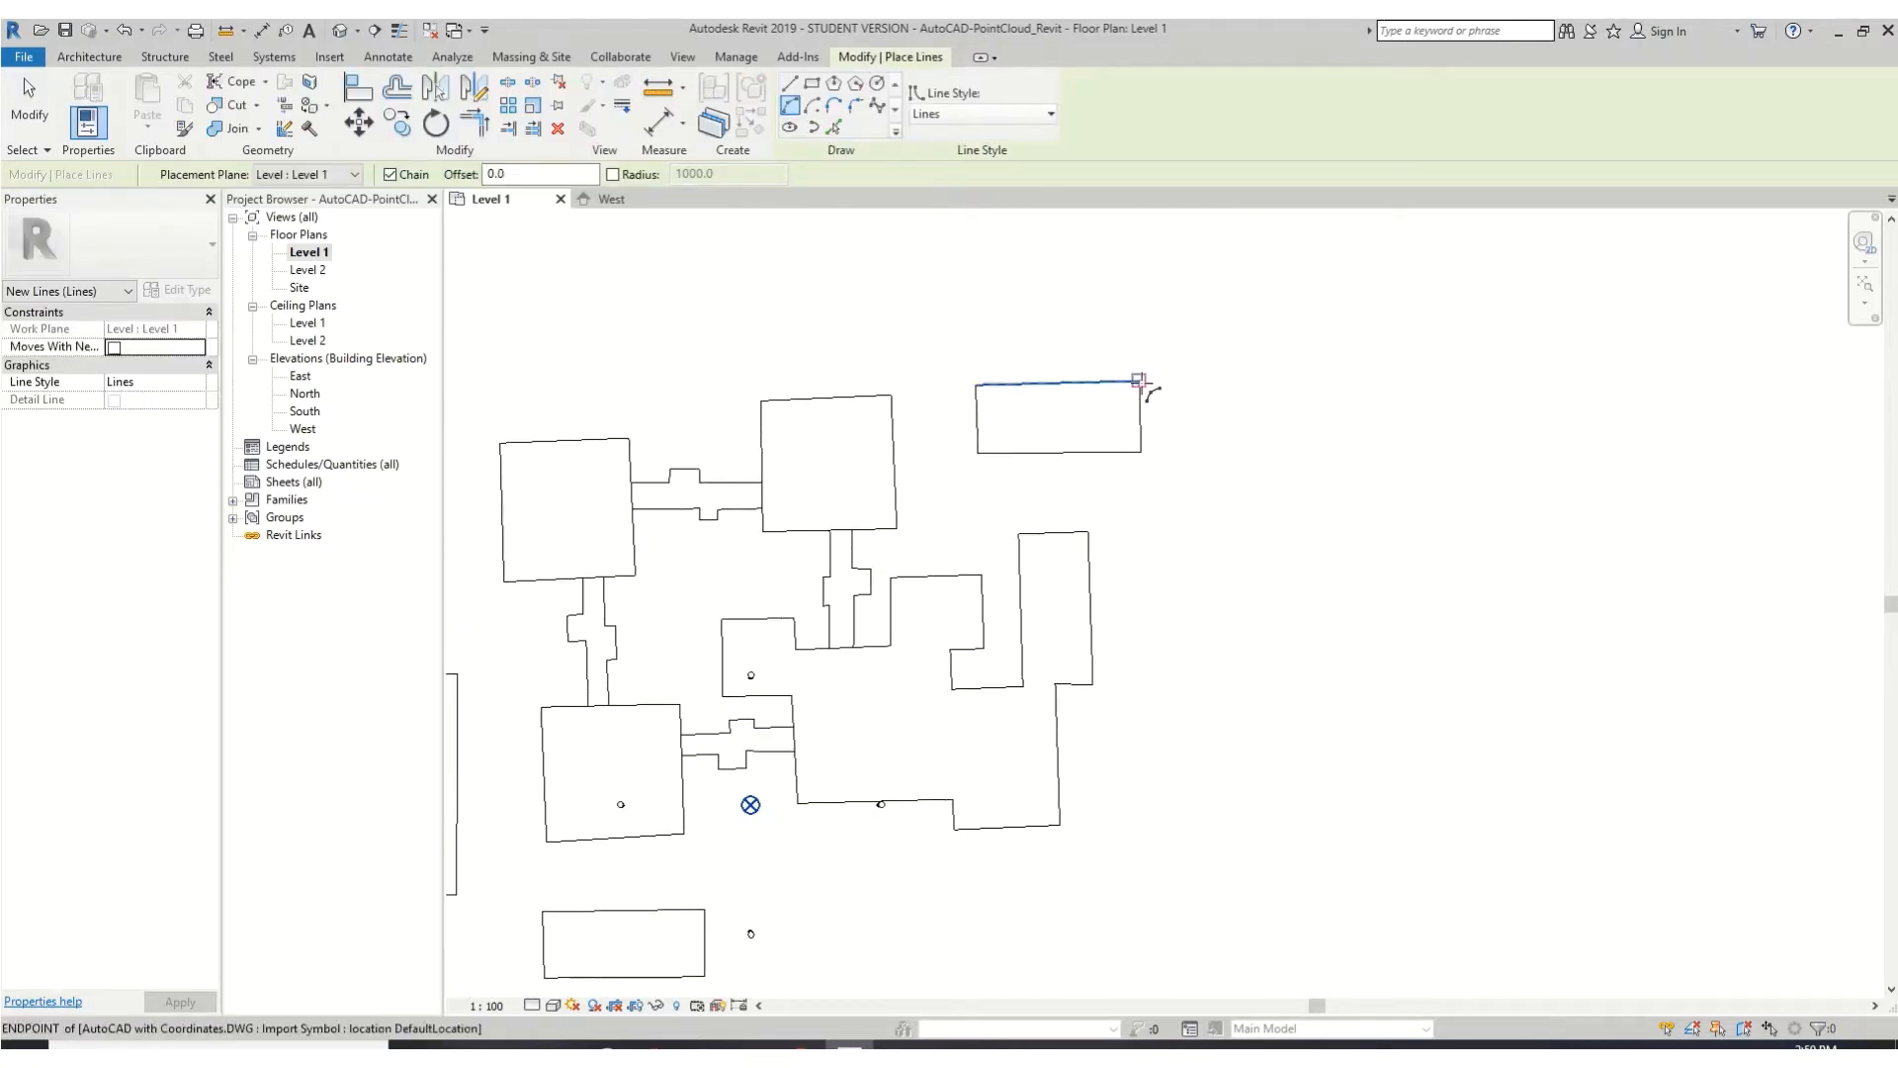
middle_click_drag(1253, 425, 1013, 656)
scroll(883, 638, "up", 5)
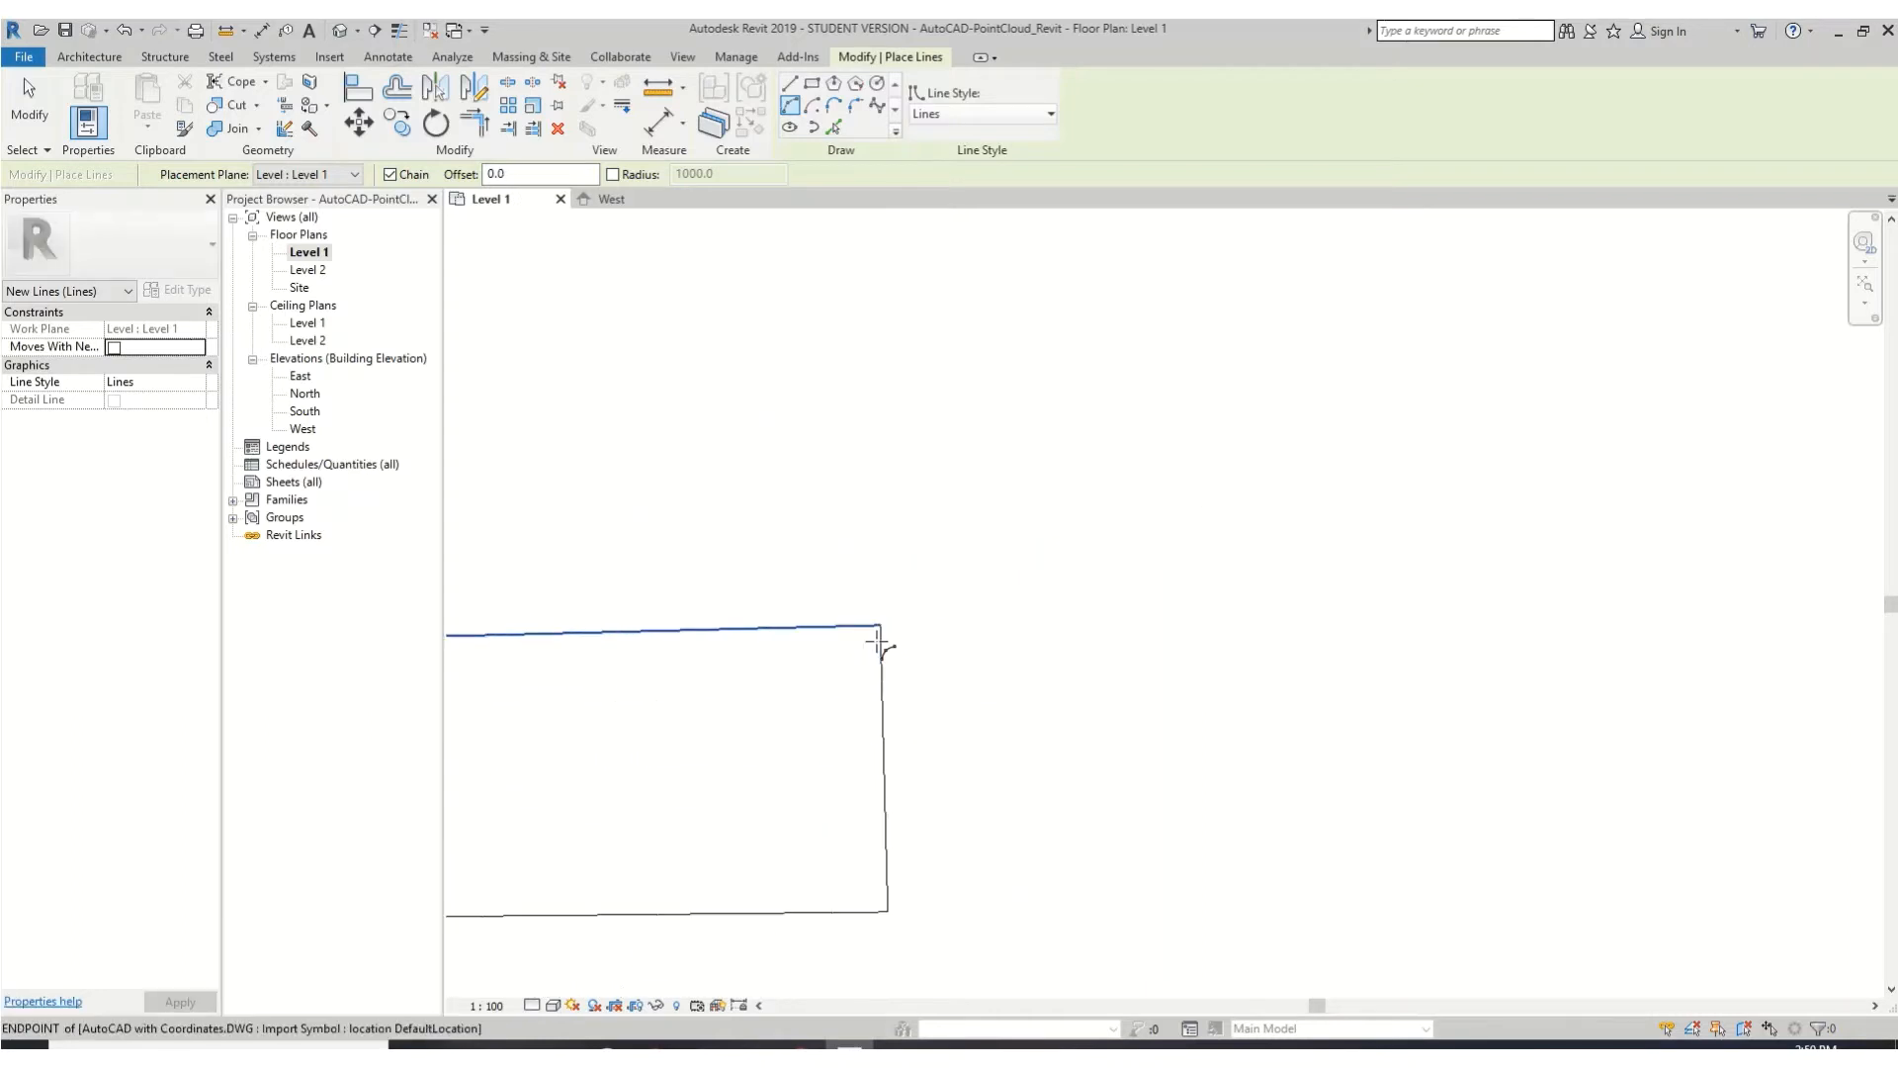
left_click(883, 623)
left_click(1077, 539)
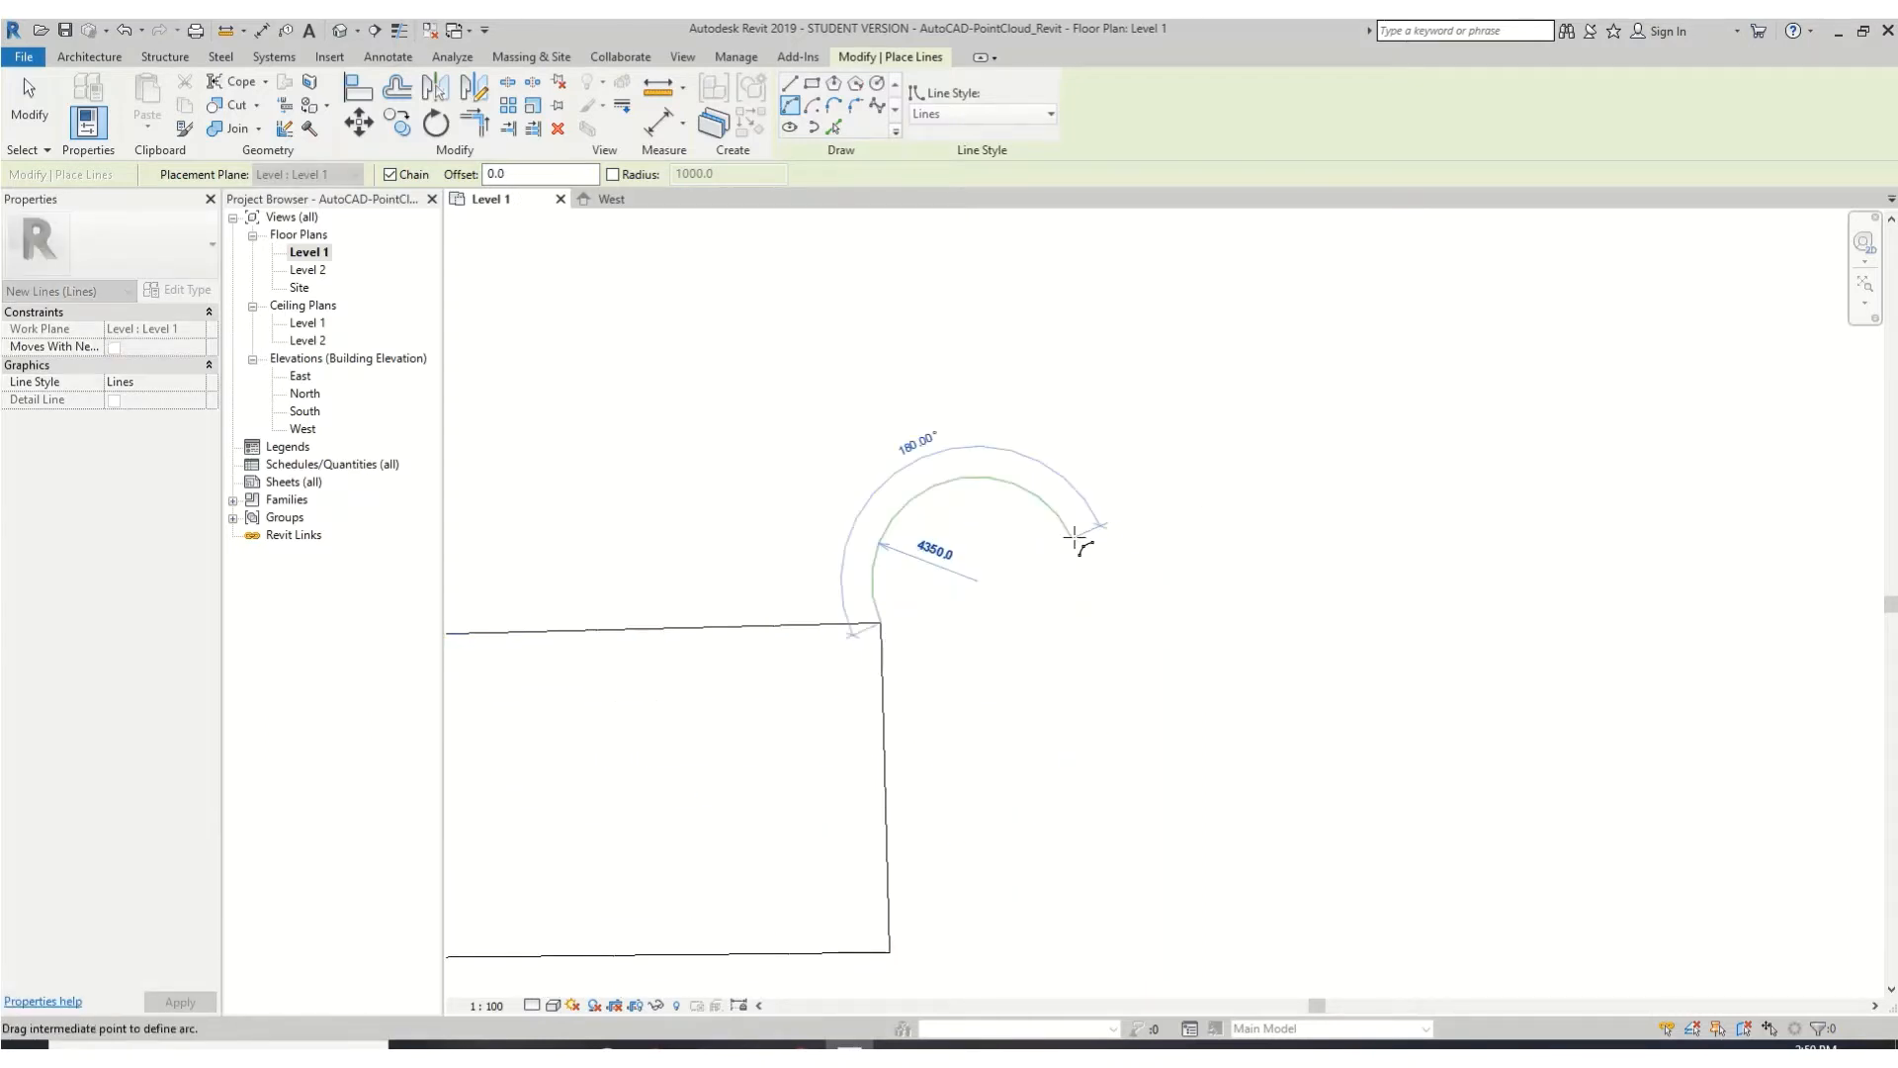
left_click(1064, 402)
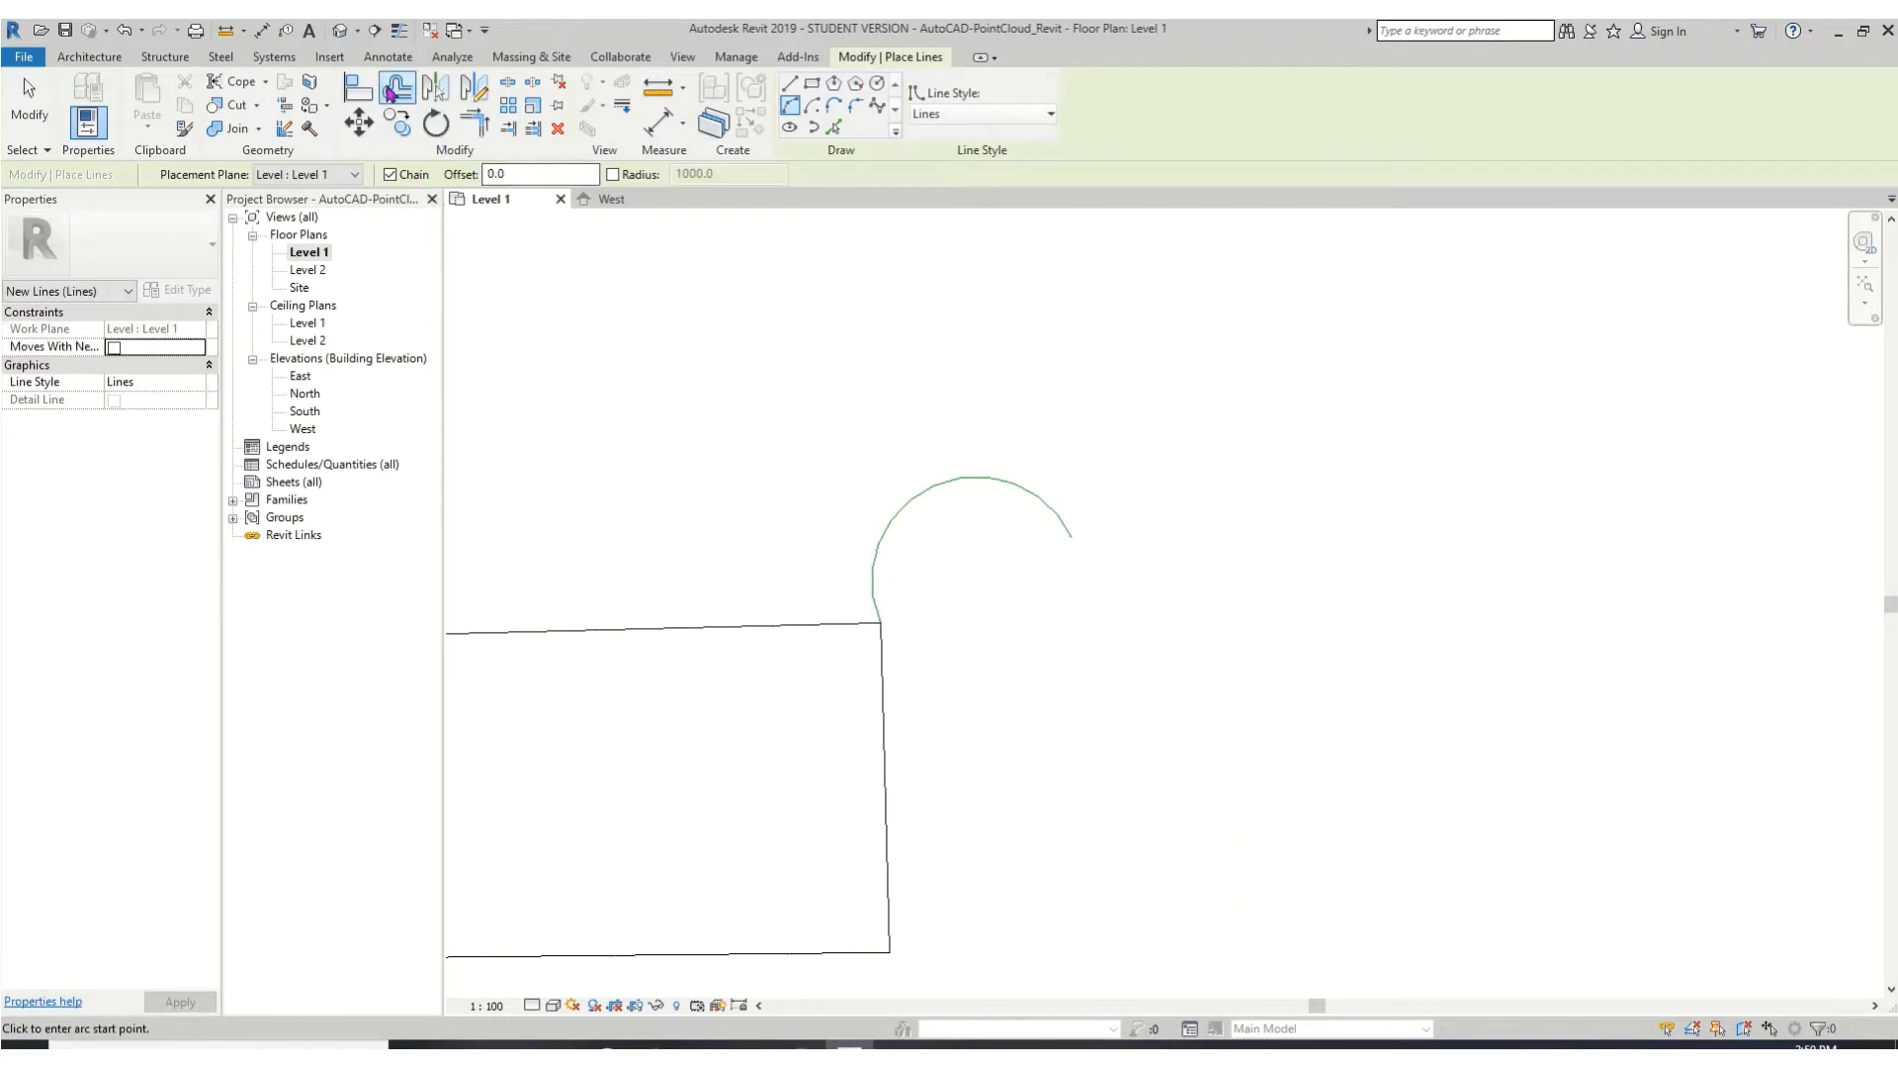
- Place a spot coordinate with a leader and shoulder on the arc's start point at the rectangular building's corner
left_click(387, 60)
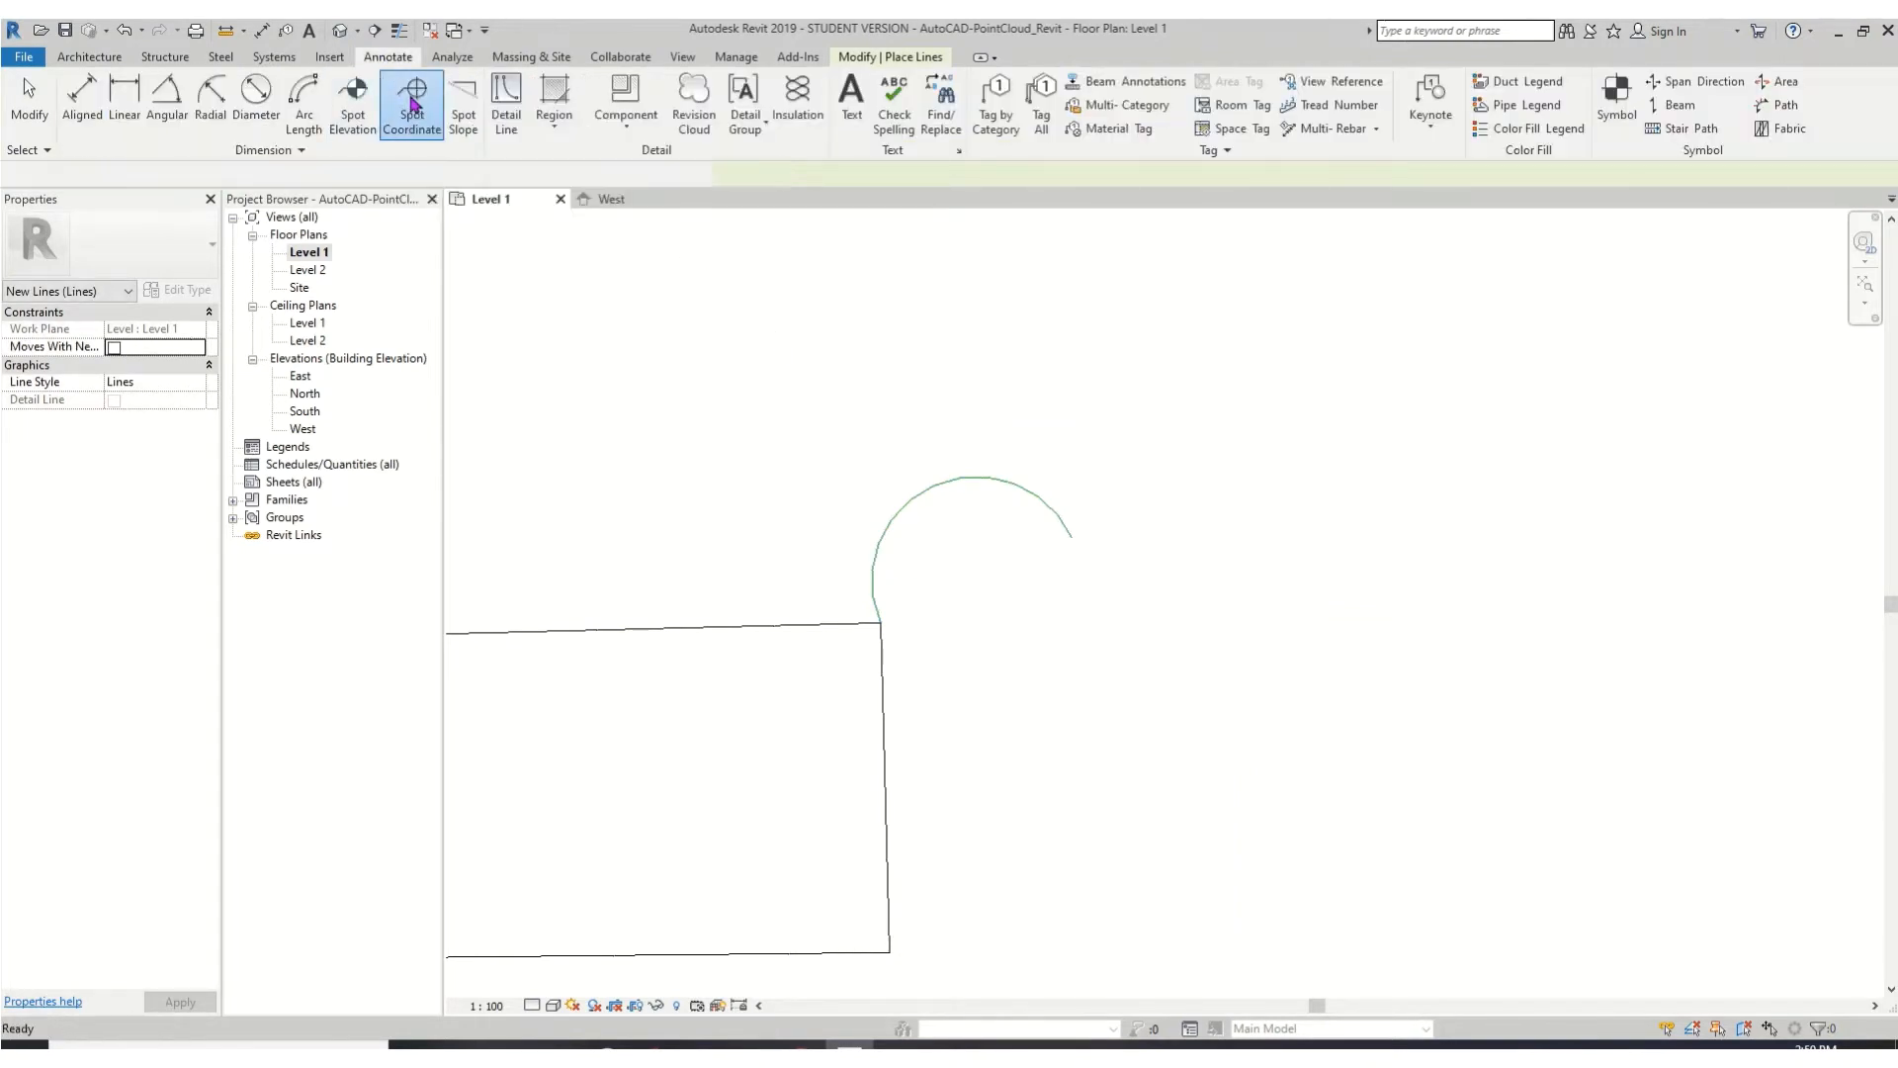
left_click(412, 99)
scroll(880, 624, "up", 8)
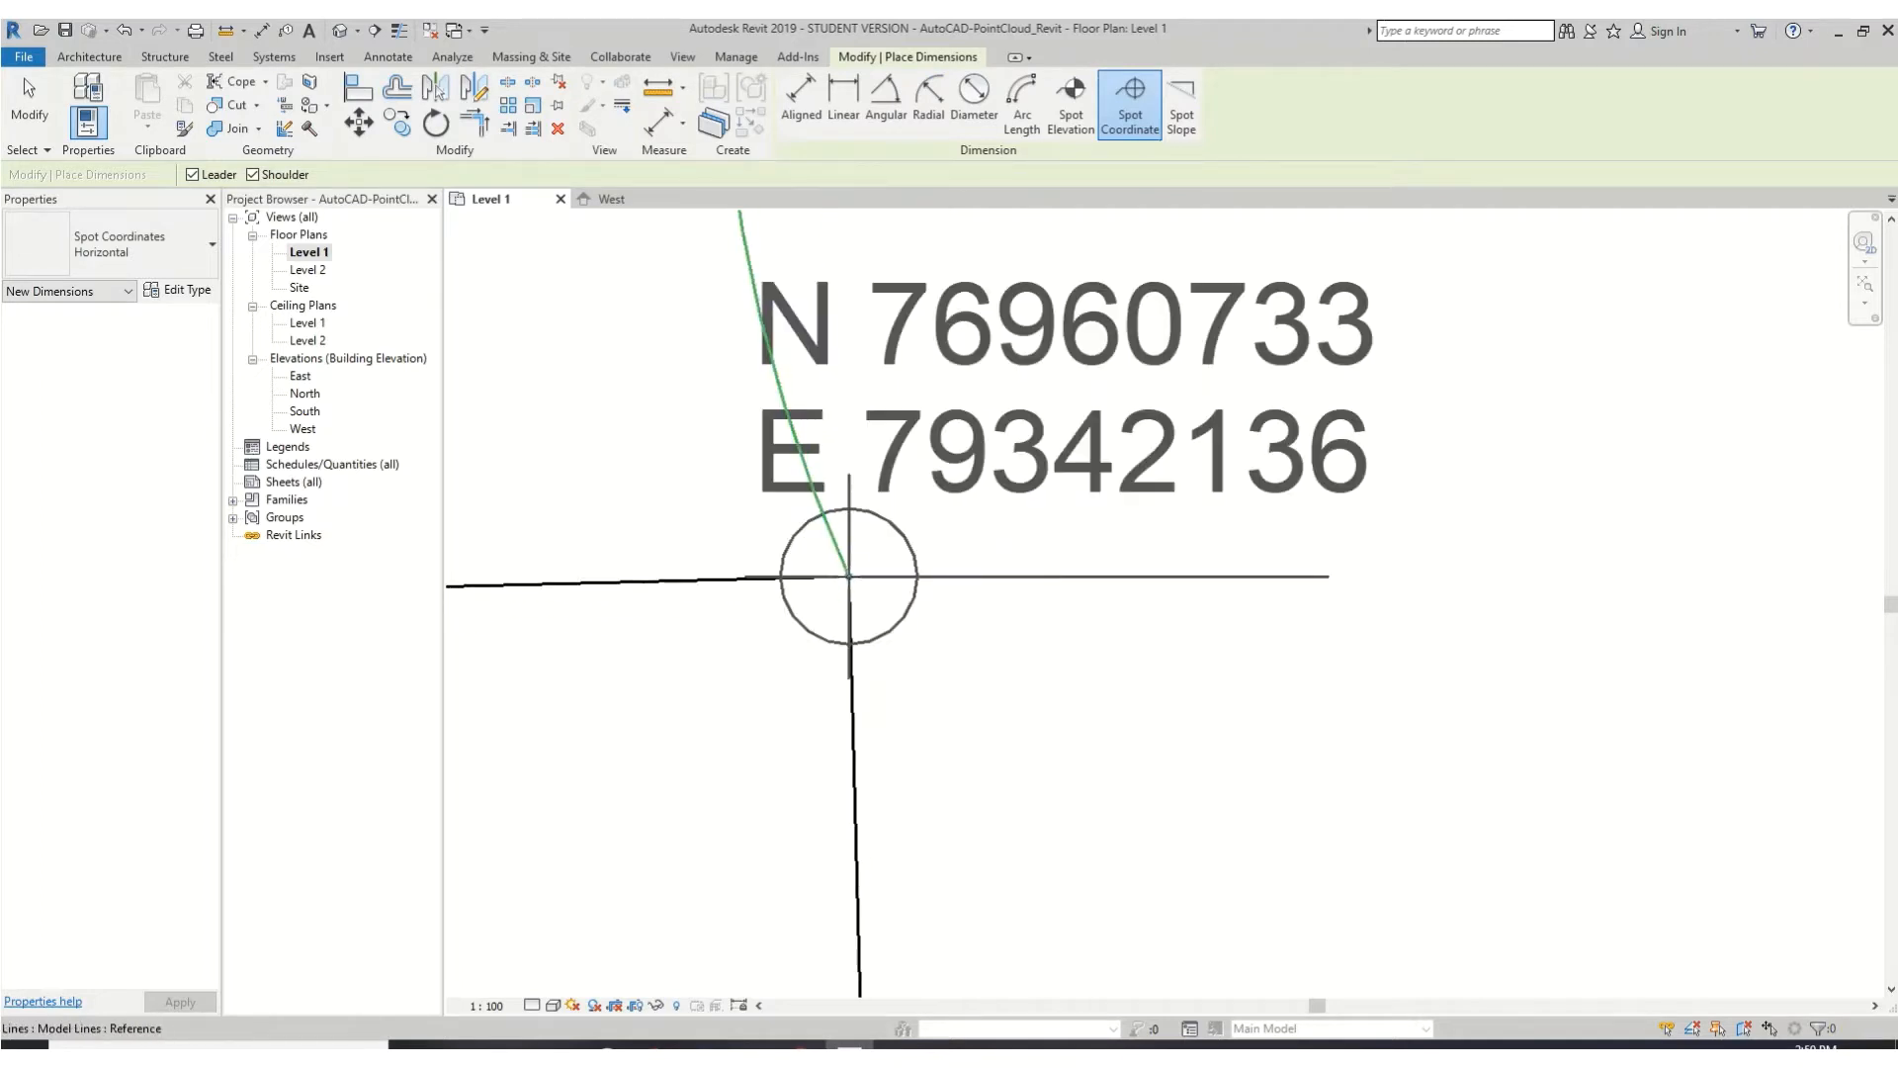
left_click(848, 575)
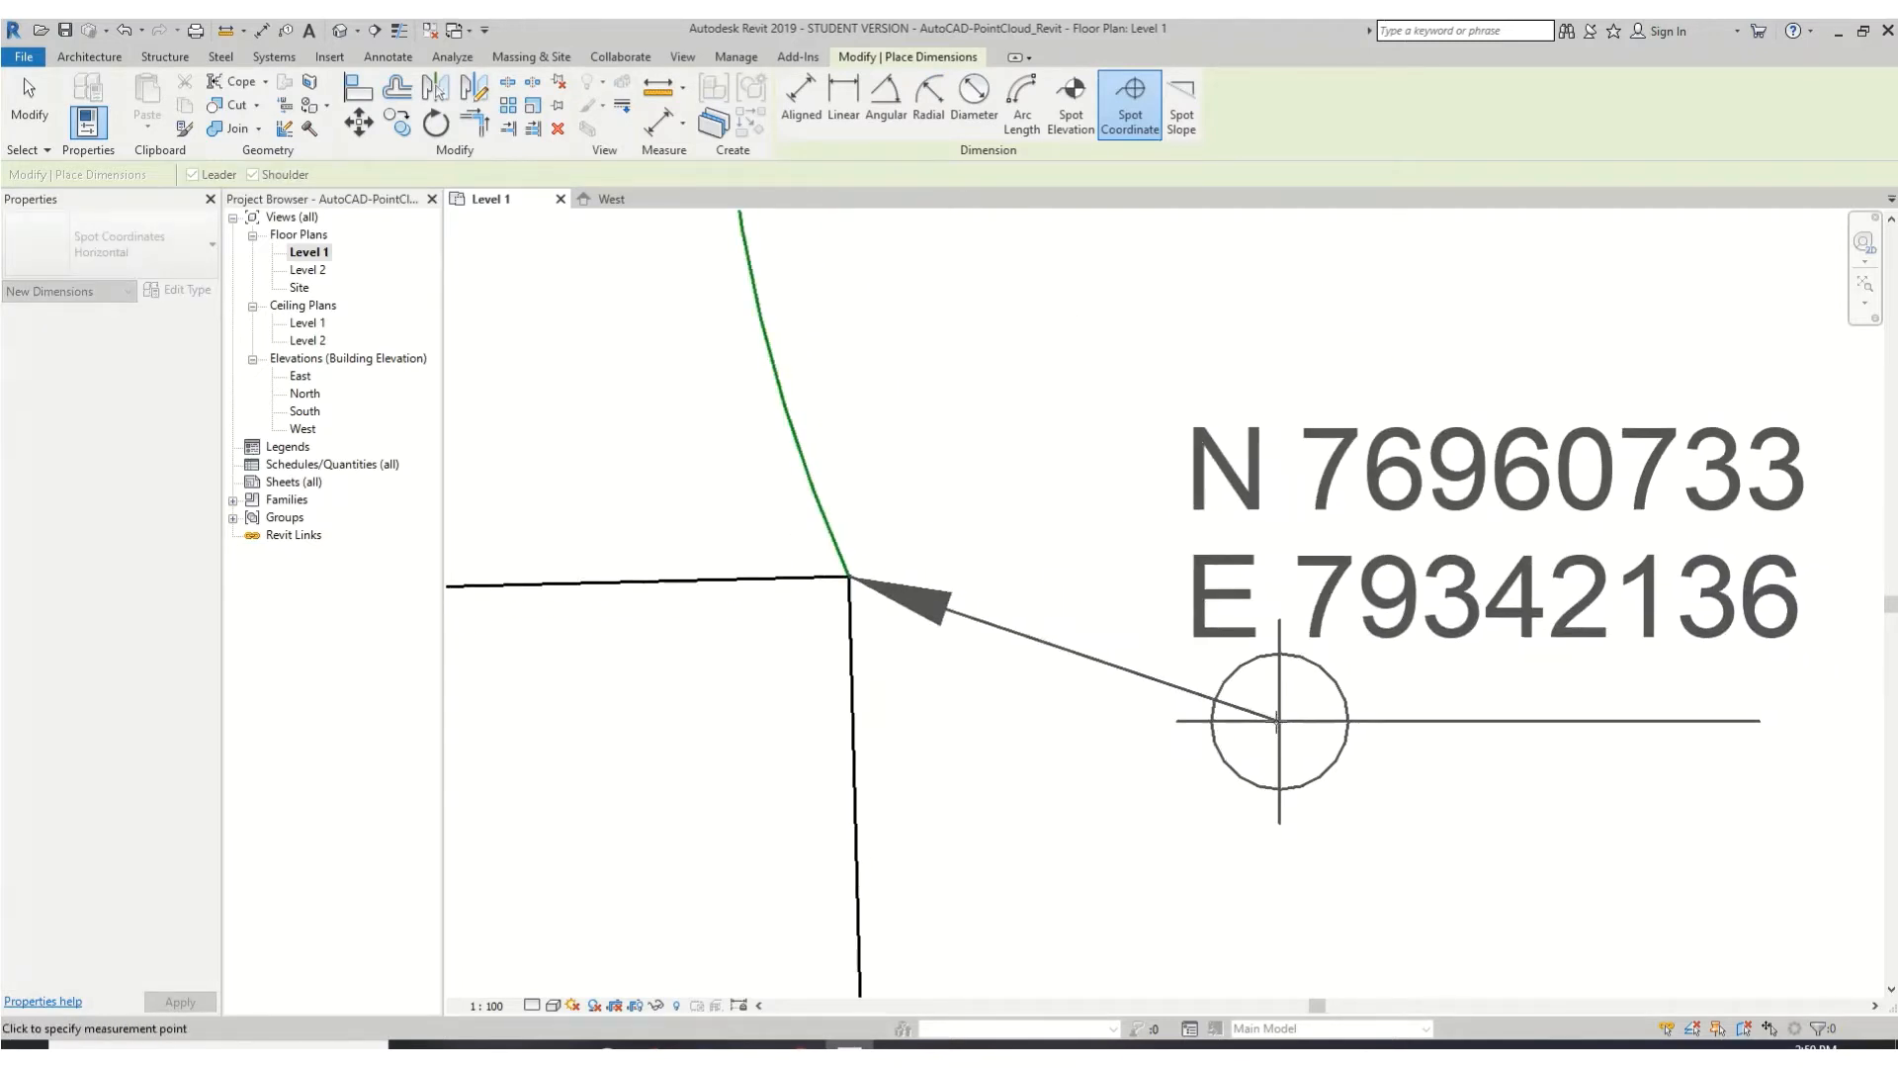
left_click(1217, 704)
left_click(1729, 704)
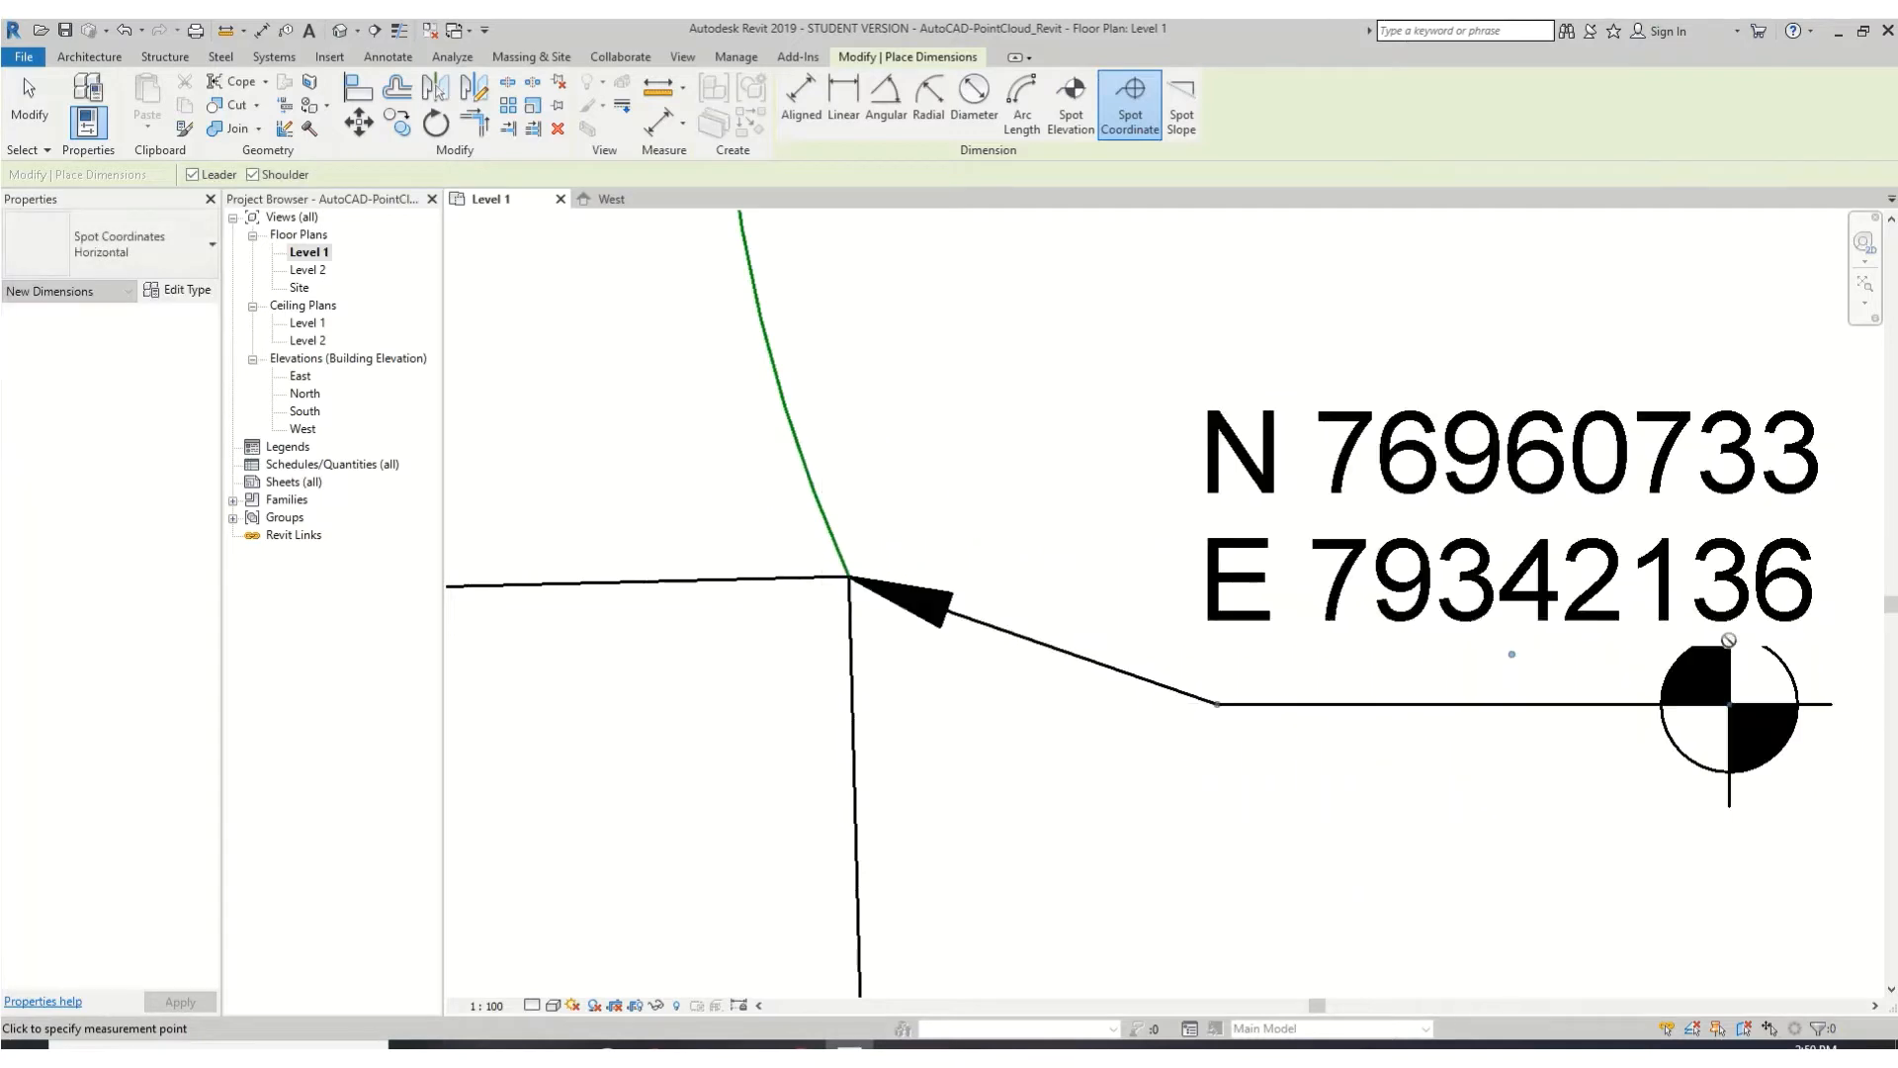
scroll(1691, 895, "down", 8)
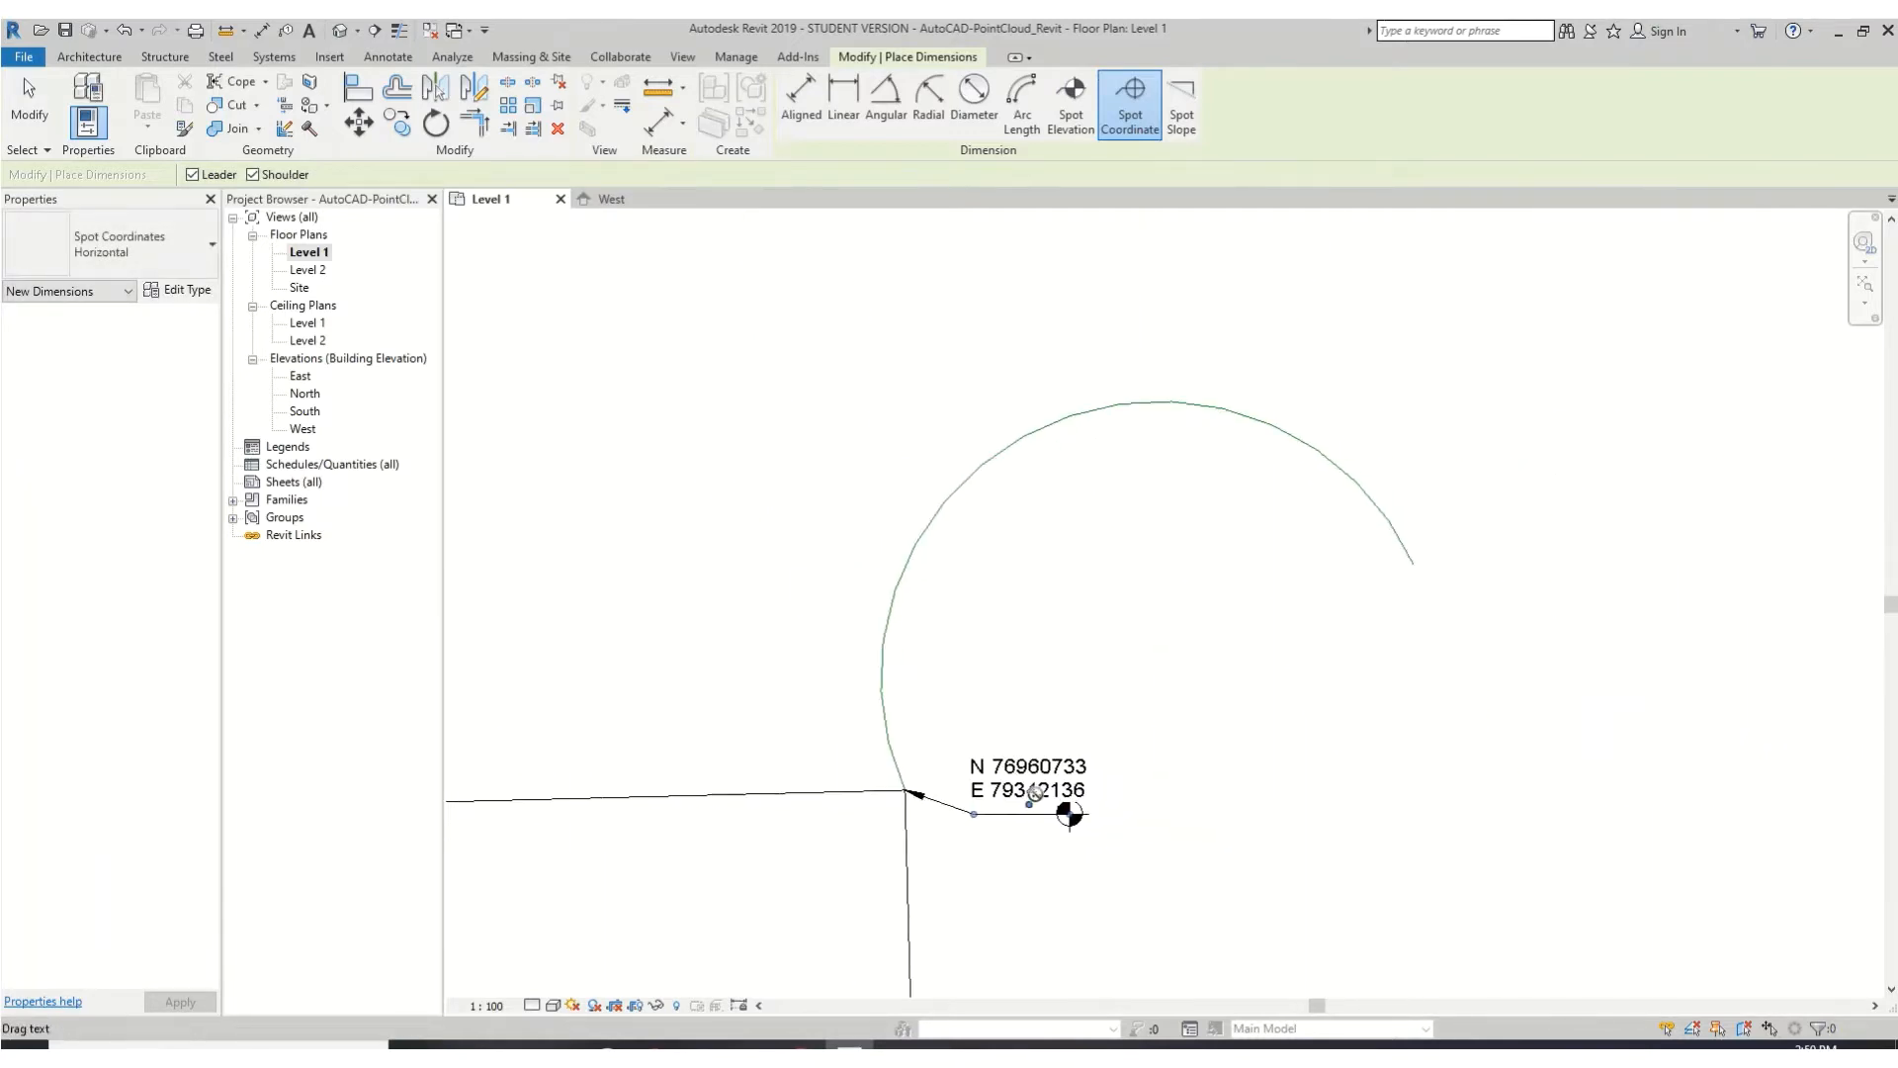
key("Escape")
- Set the text size of the placed spot coordinate's Horizontal type to 7 mm
left_click(1068, 813)
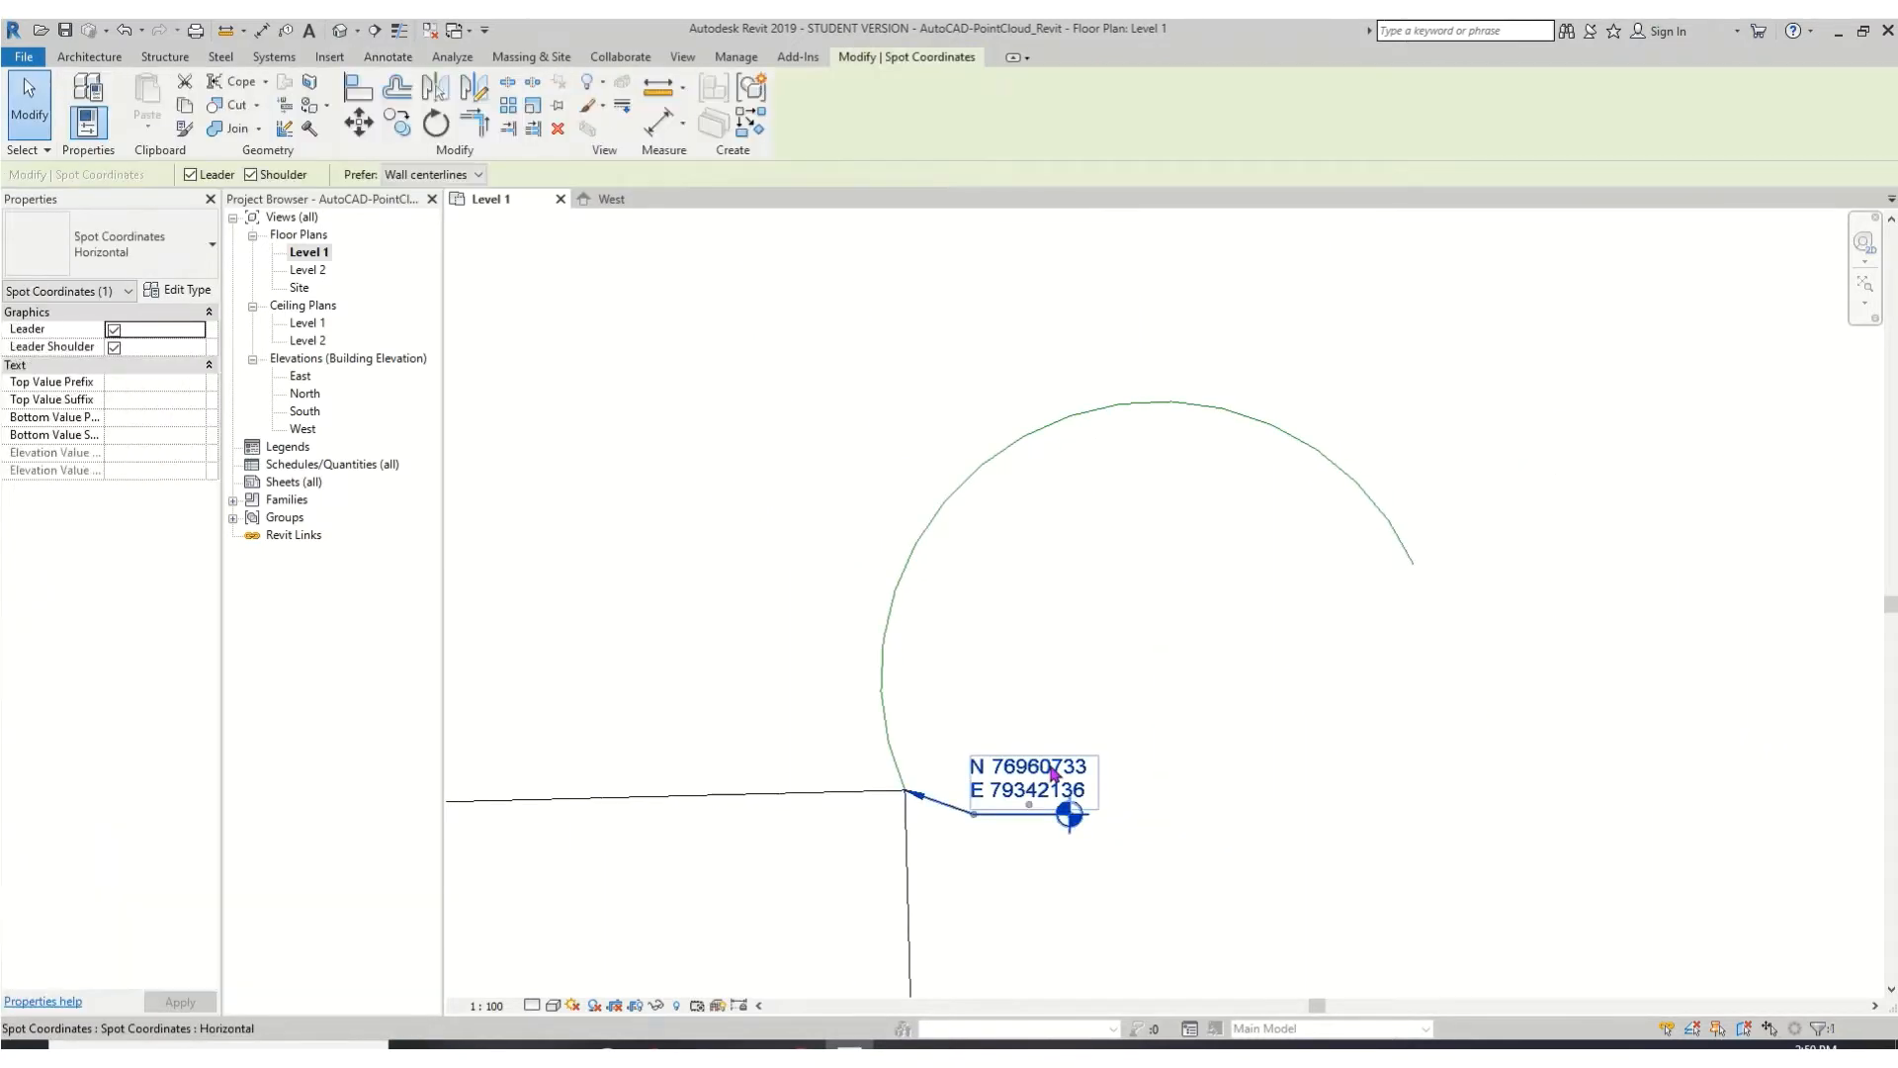
scroll(1089, 706, "down", 4)
scroll(1088, 706, "down", 4)
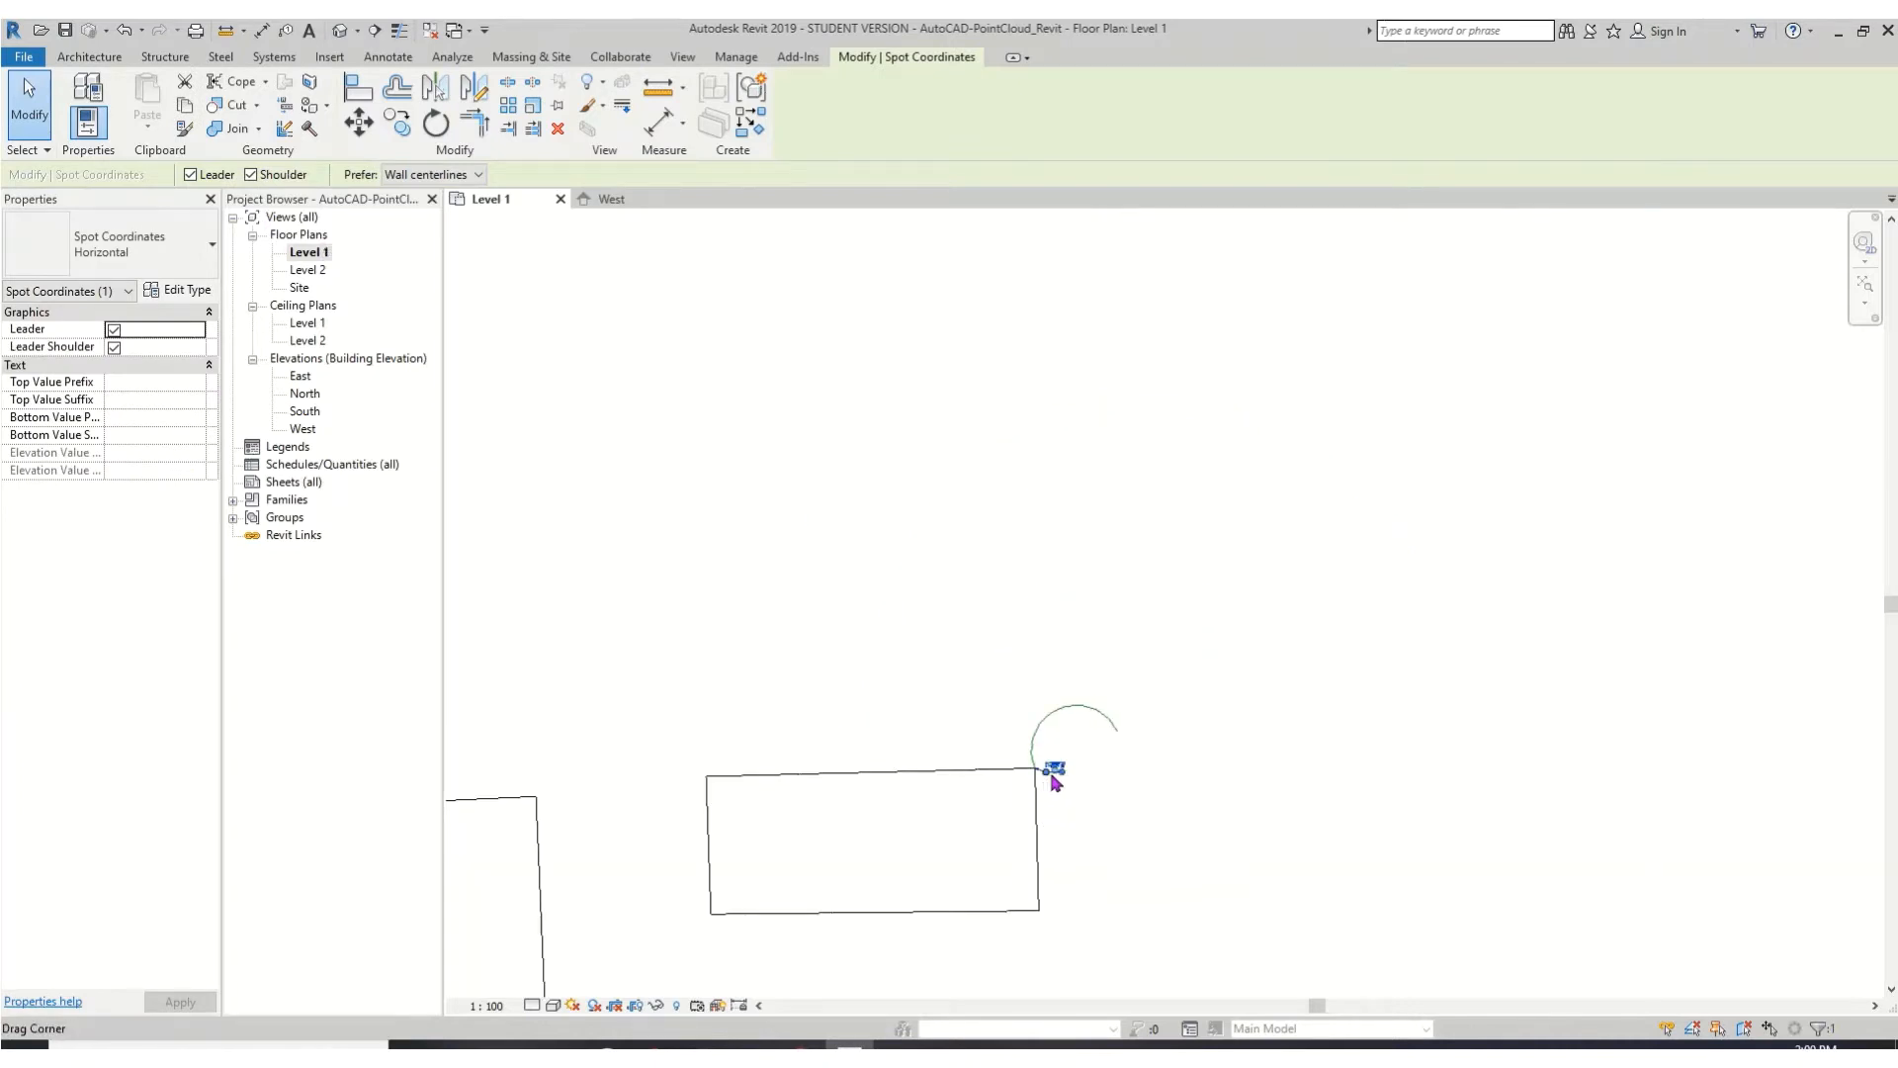
scroll(1052, 772, "up", 8)
scroll(1016, 729, "up", 2)
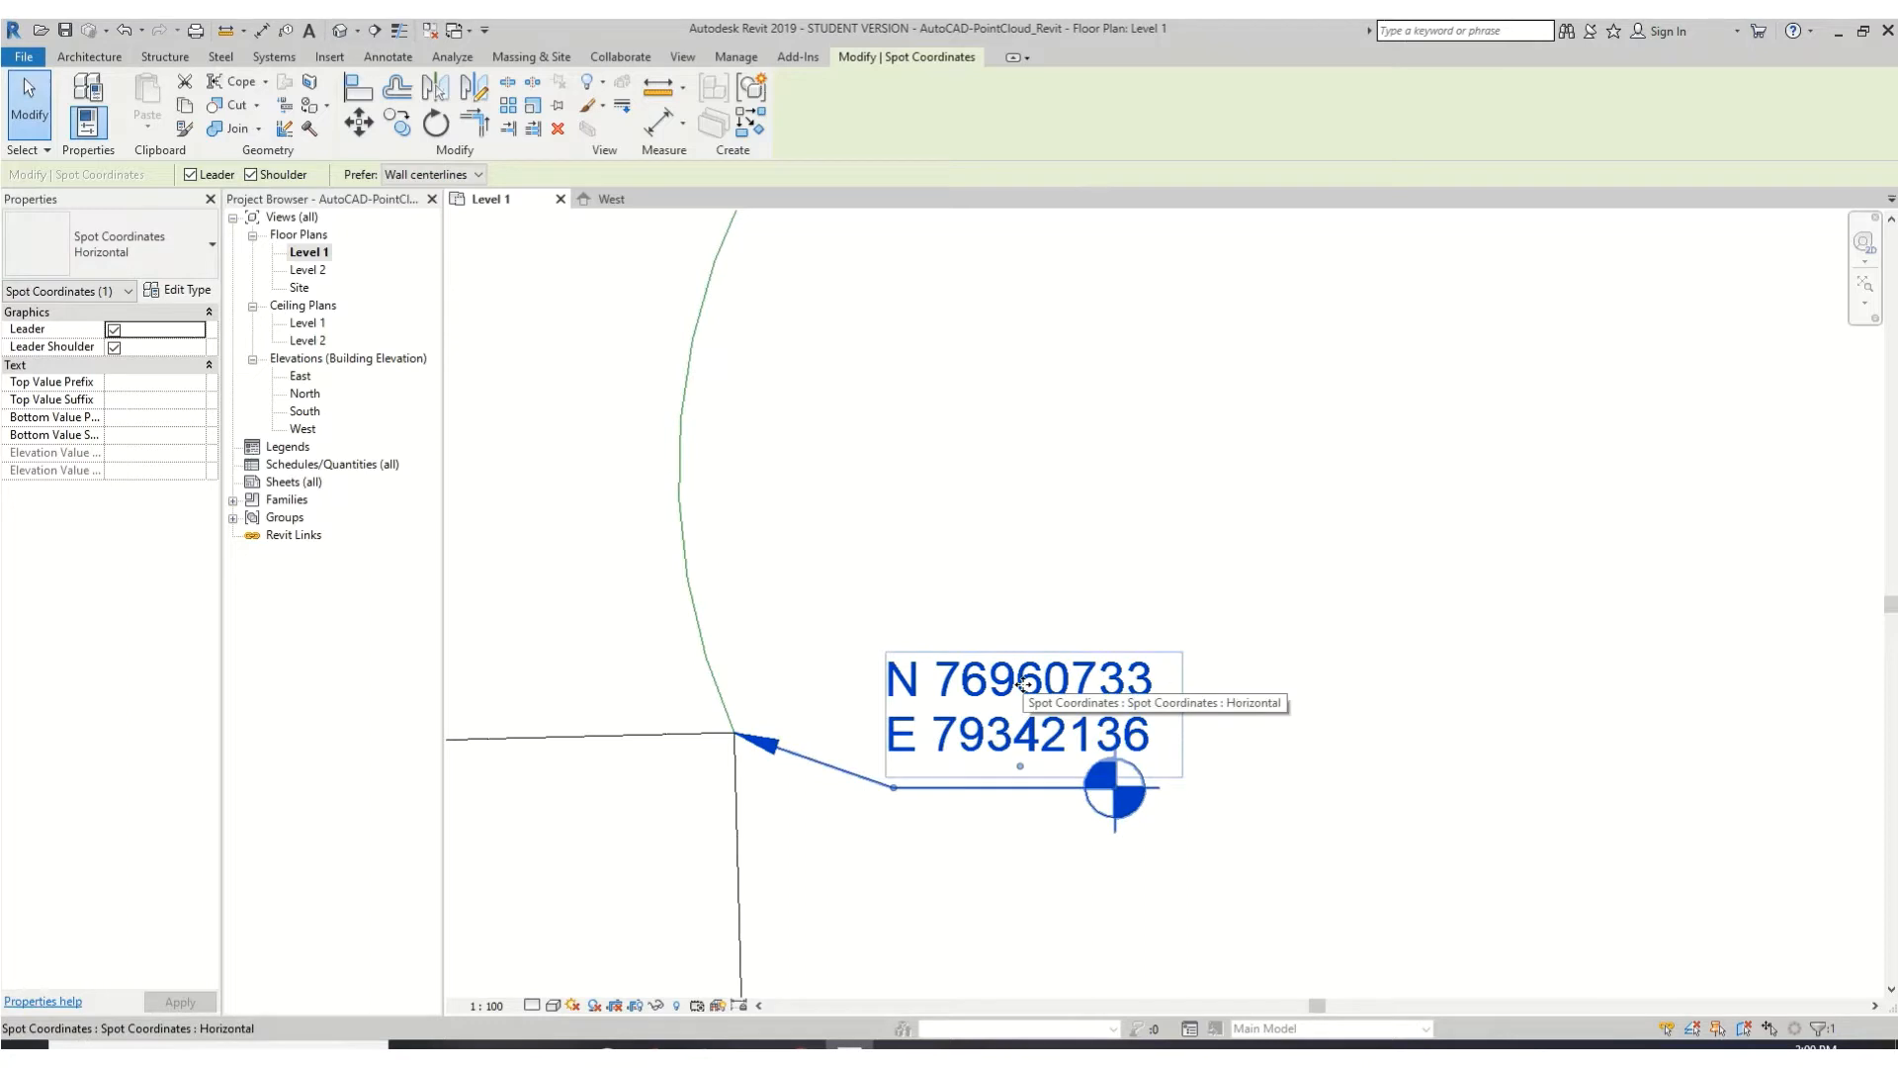
left_click(182, 291)
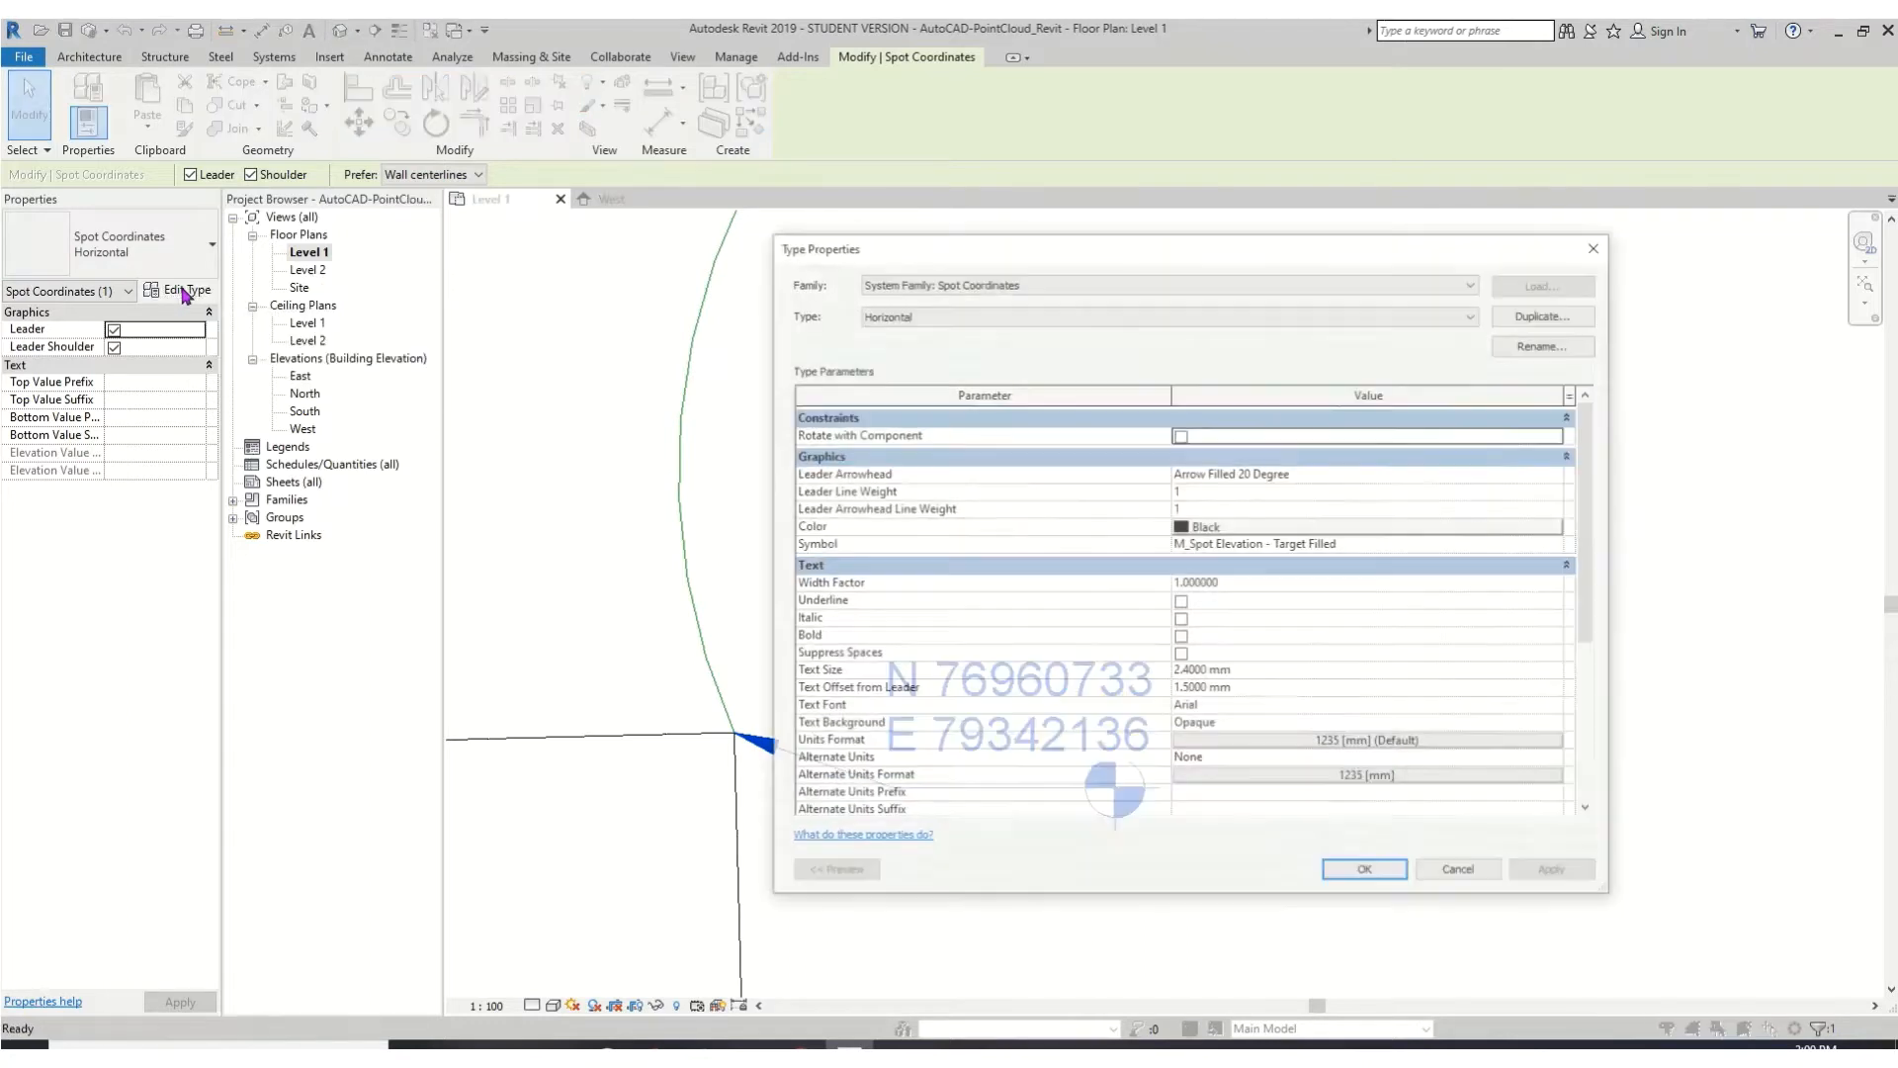
left_click(1197, 672)
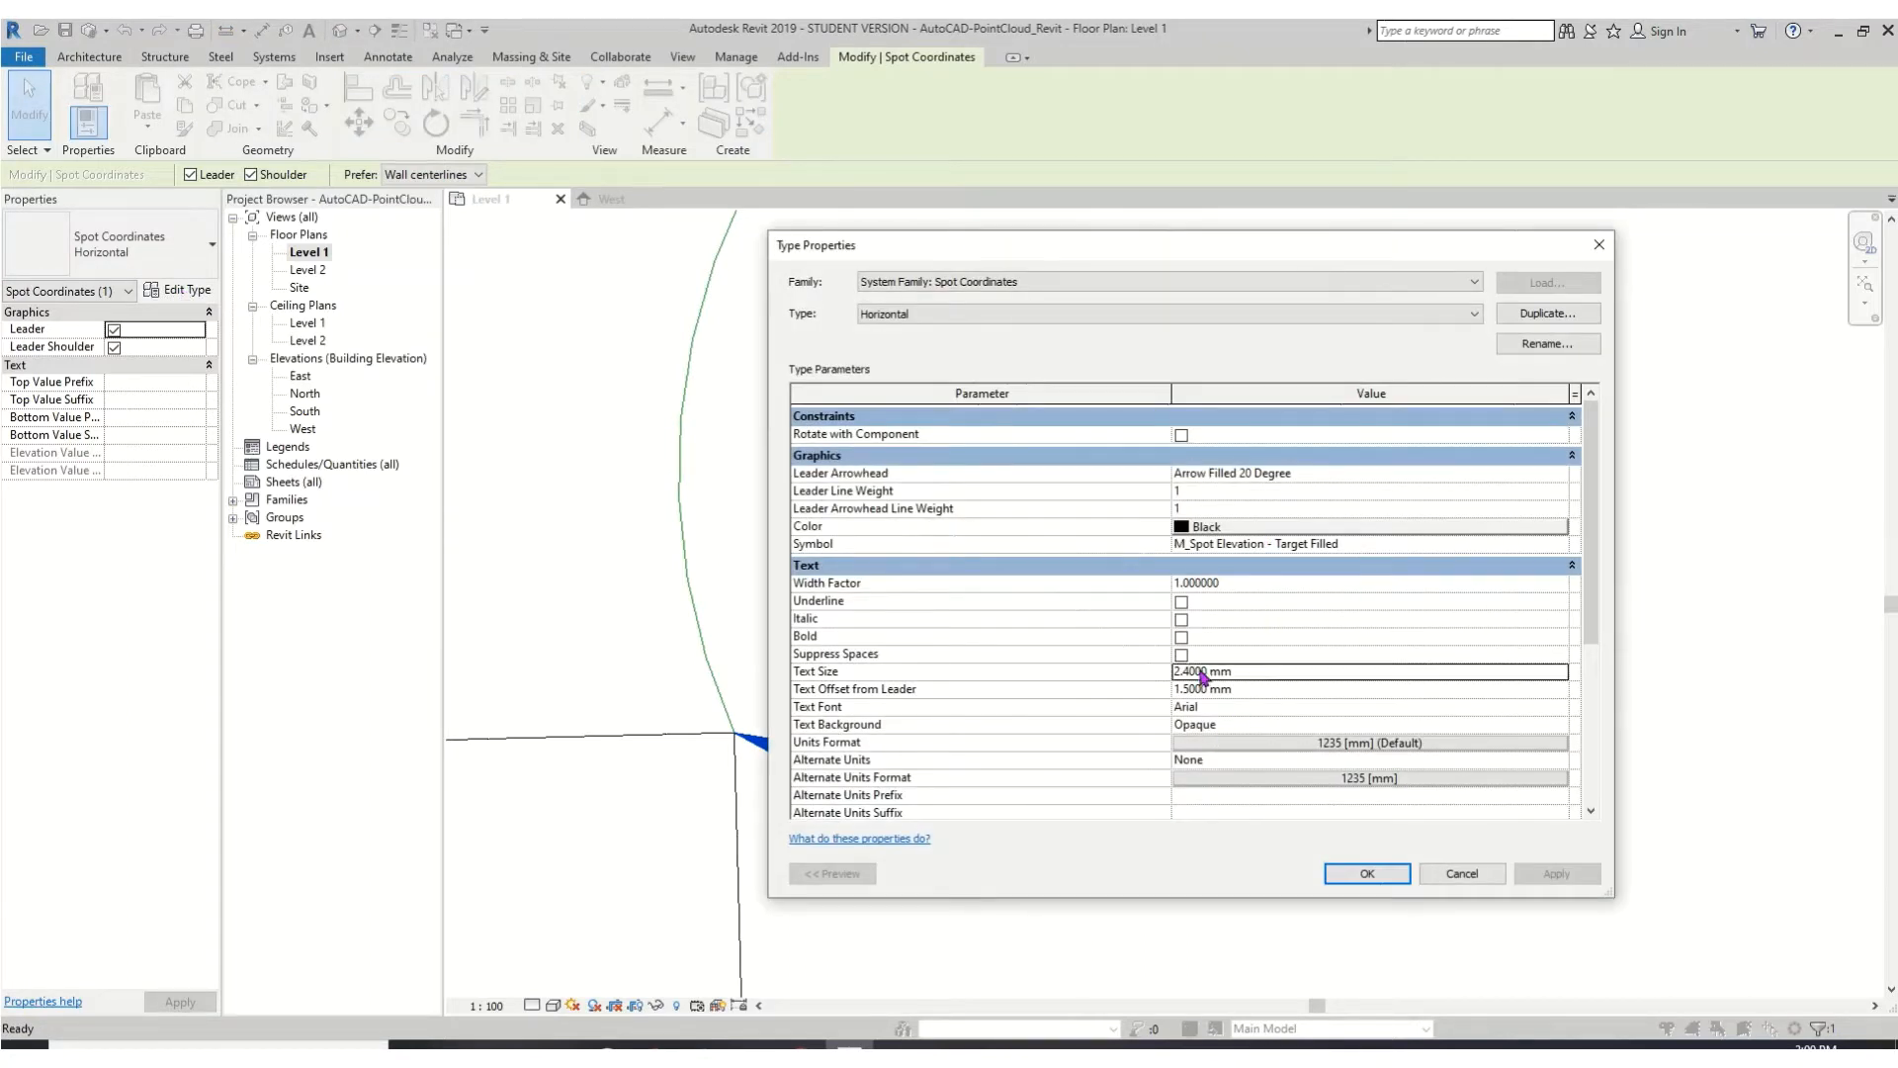
left_click_drag(1191, 672, 1177, 670)
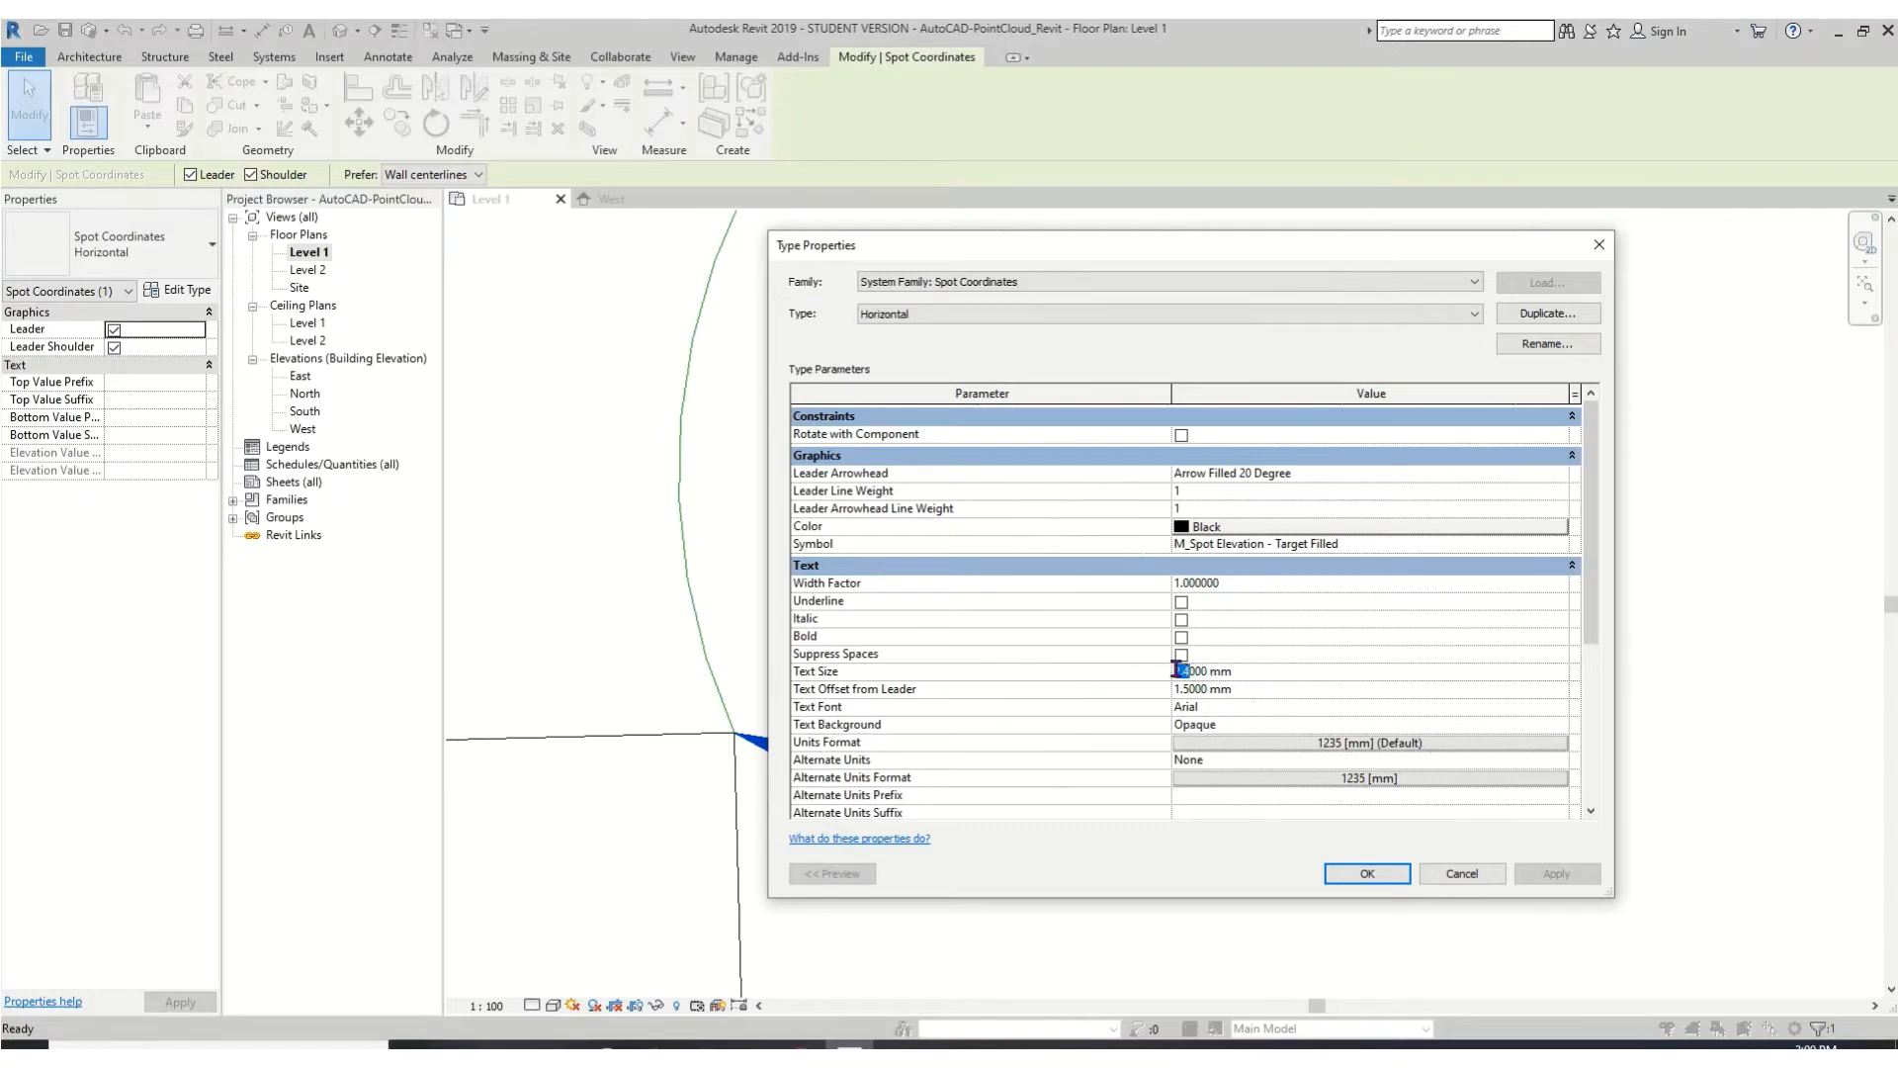
type("7.")
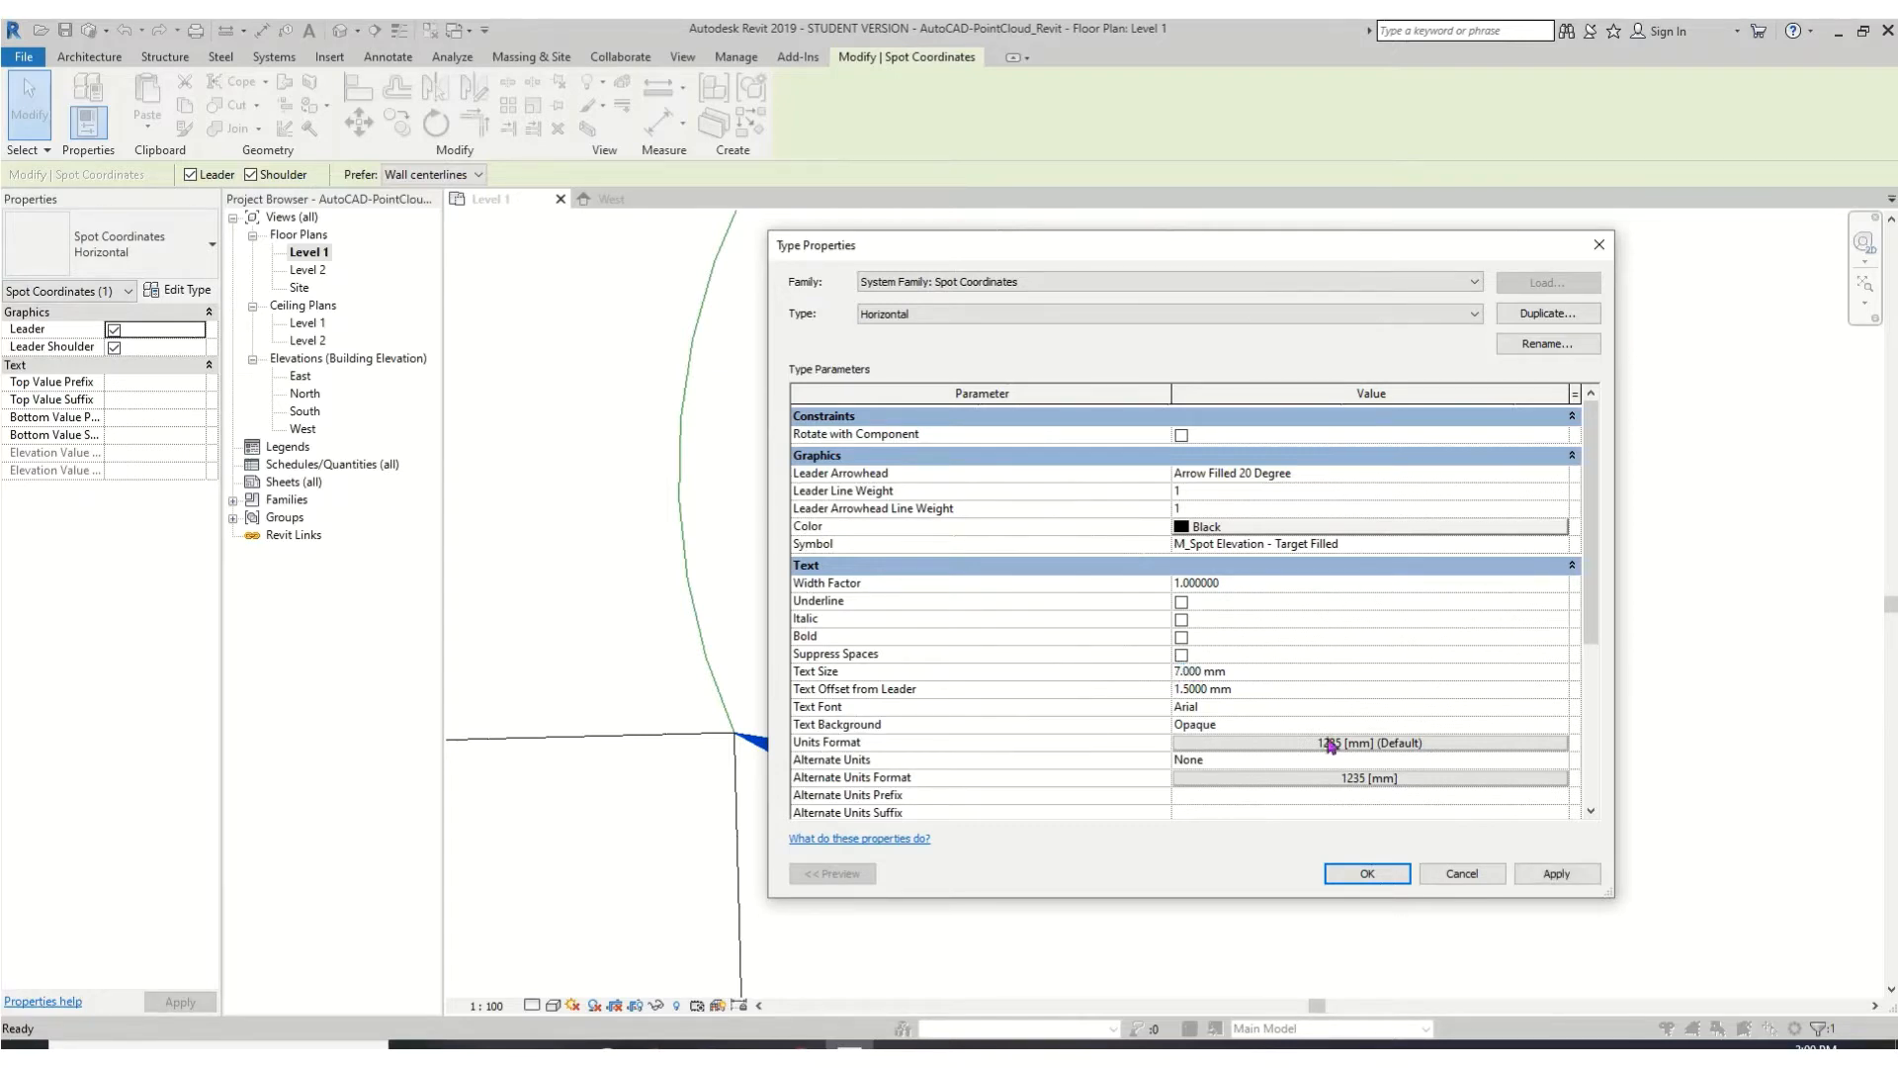
left_click(1367, 874)
scroll(1207, 856, "down", 5)
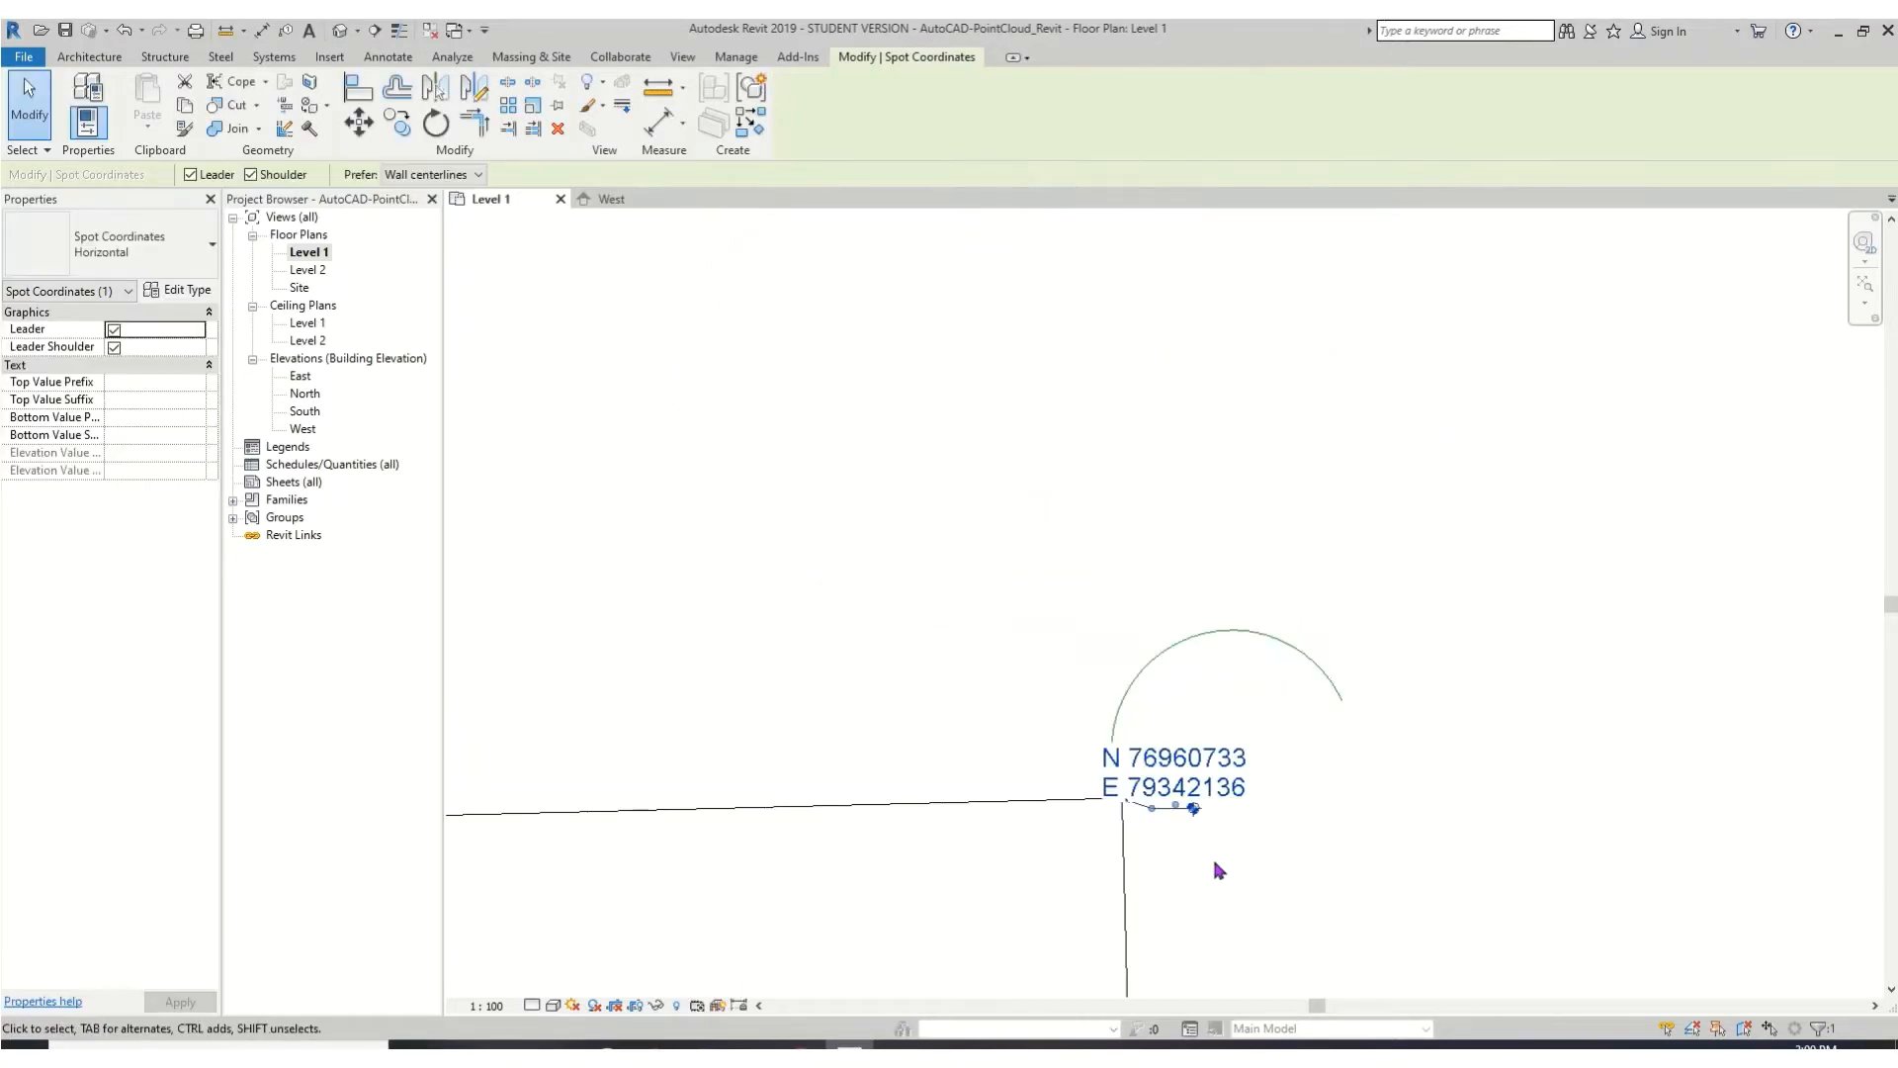
- Set the spot coordinate type's text size to 10 mm and its color to red
scroll(1222, 896, "down", 2)
scroll(1208, 890, "up", 8)
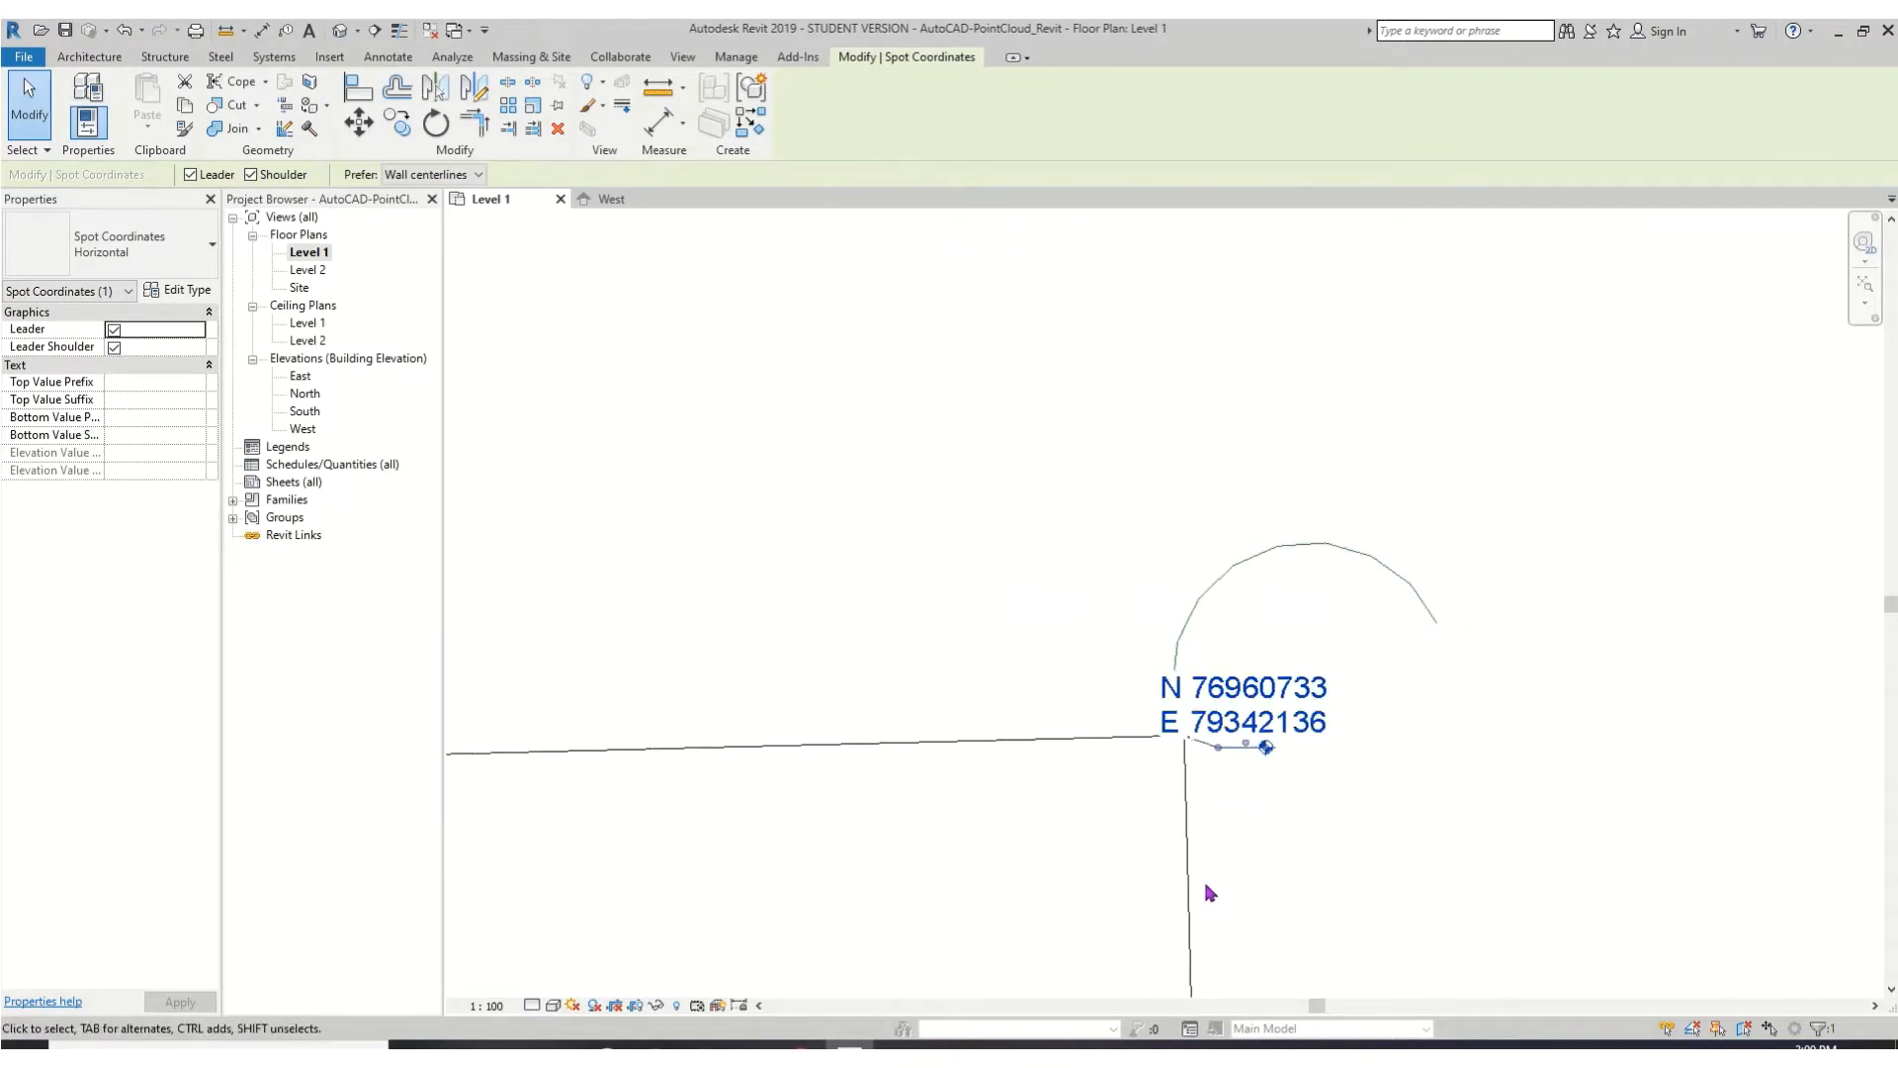
left_click(170, 289)
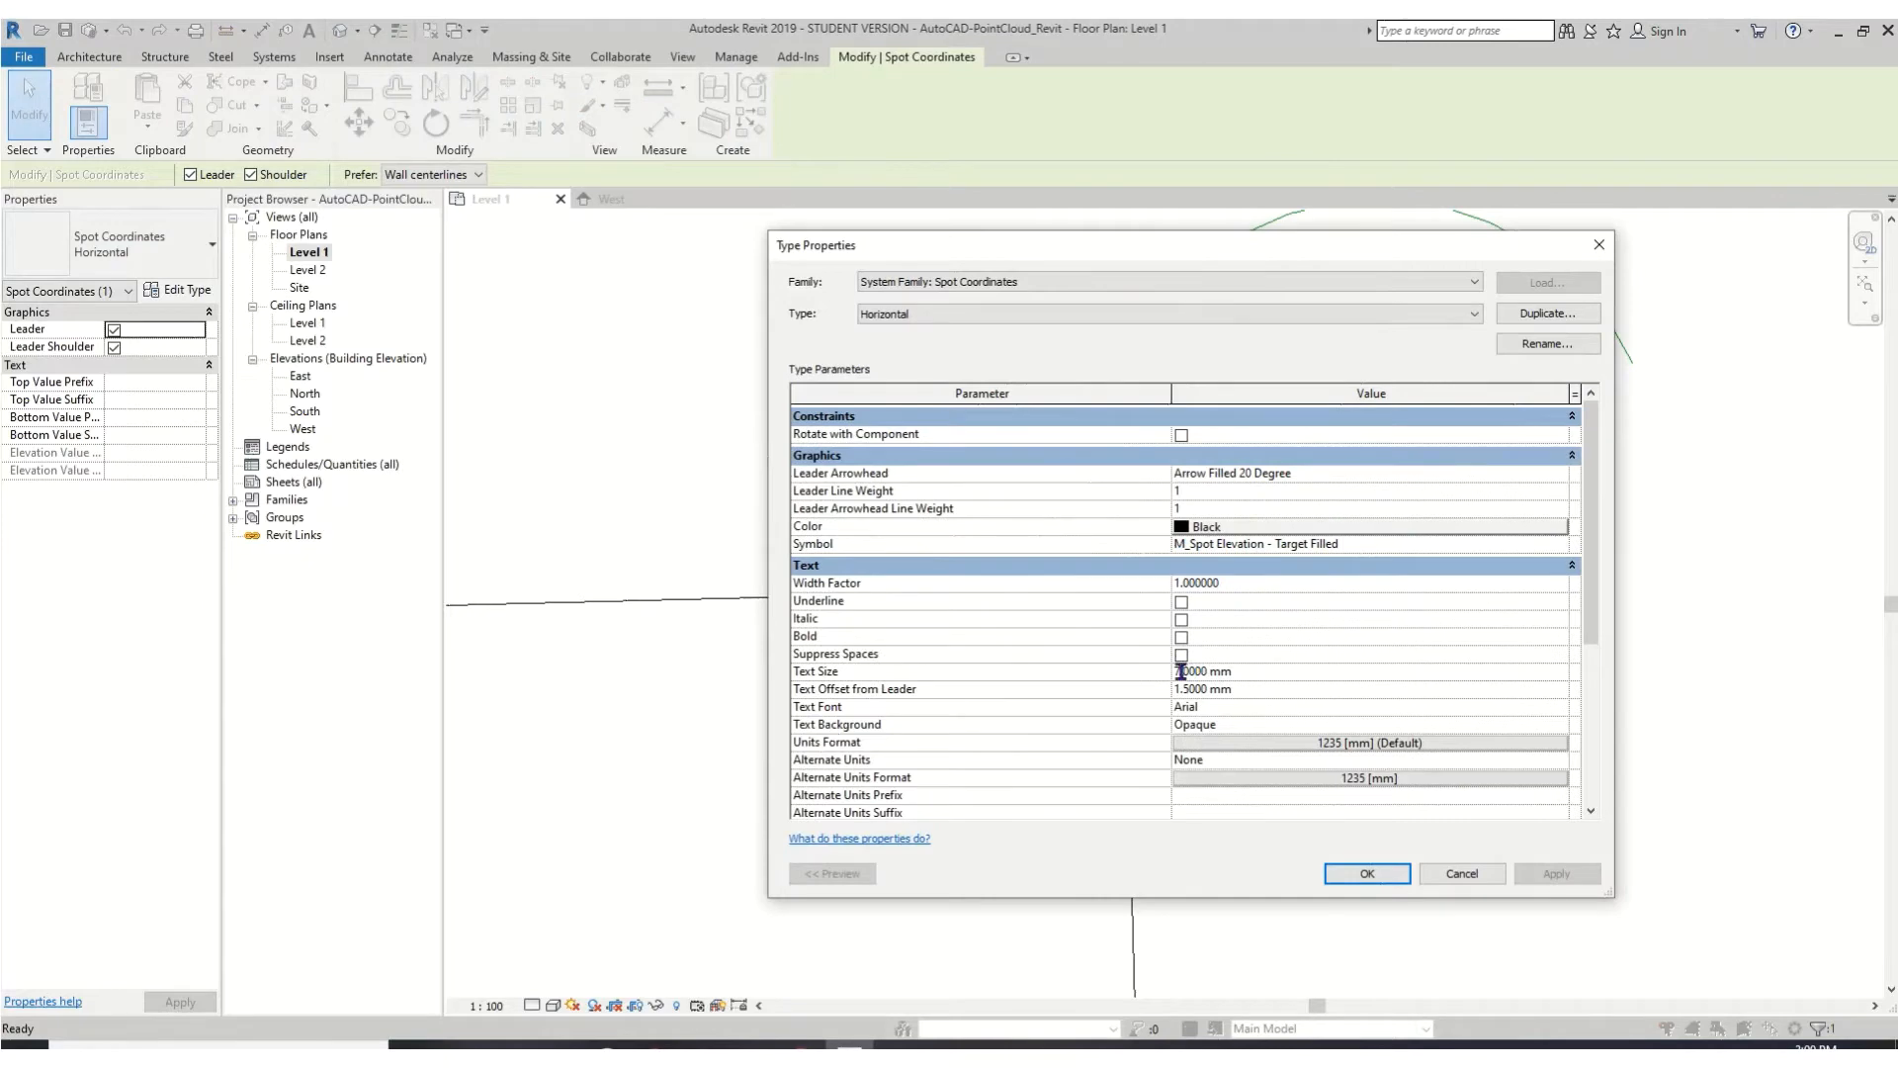
type("10")
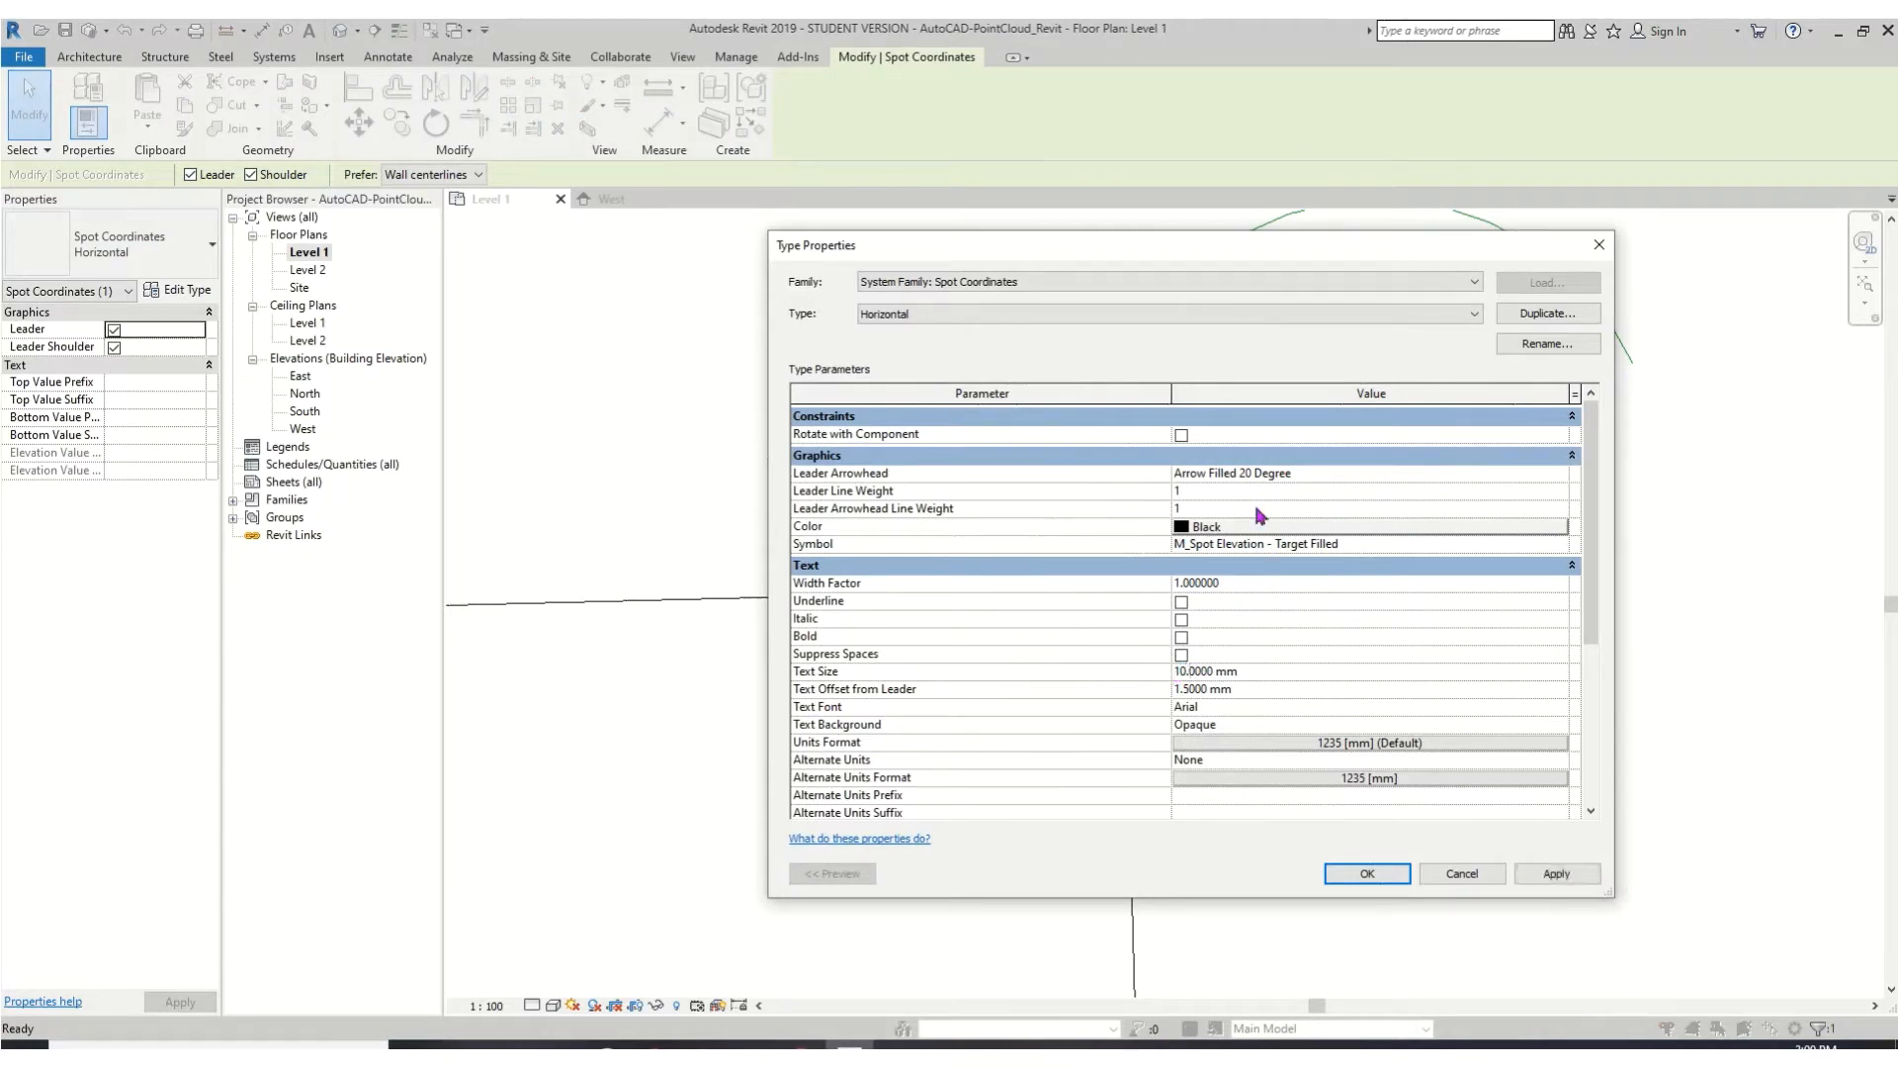
left_click(1262, 526)
left_click(986, 453)
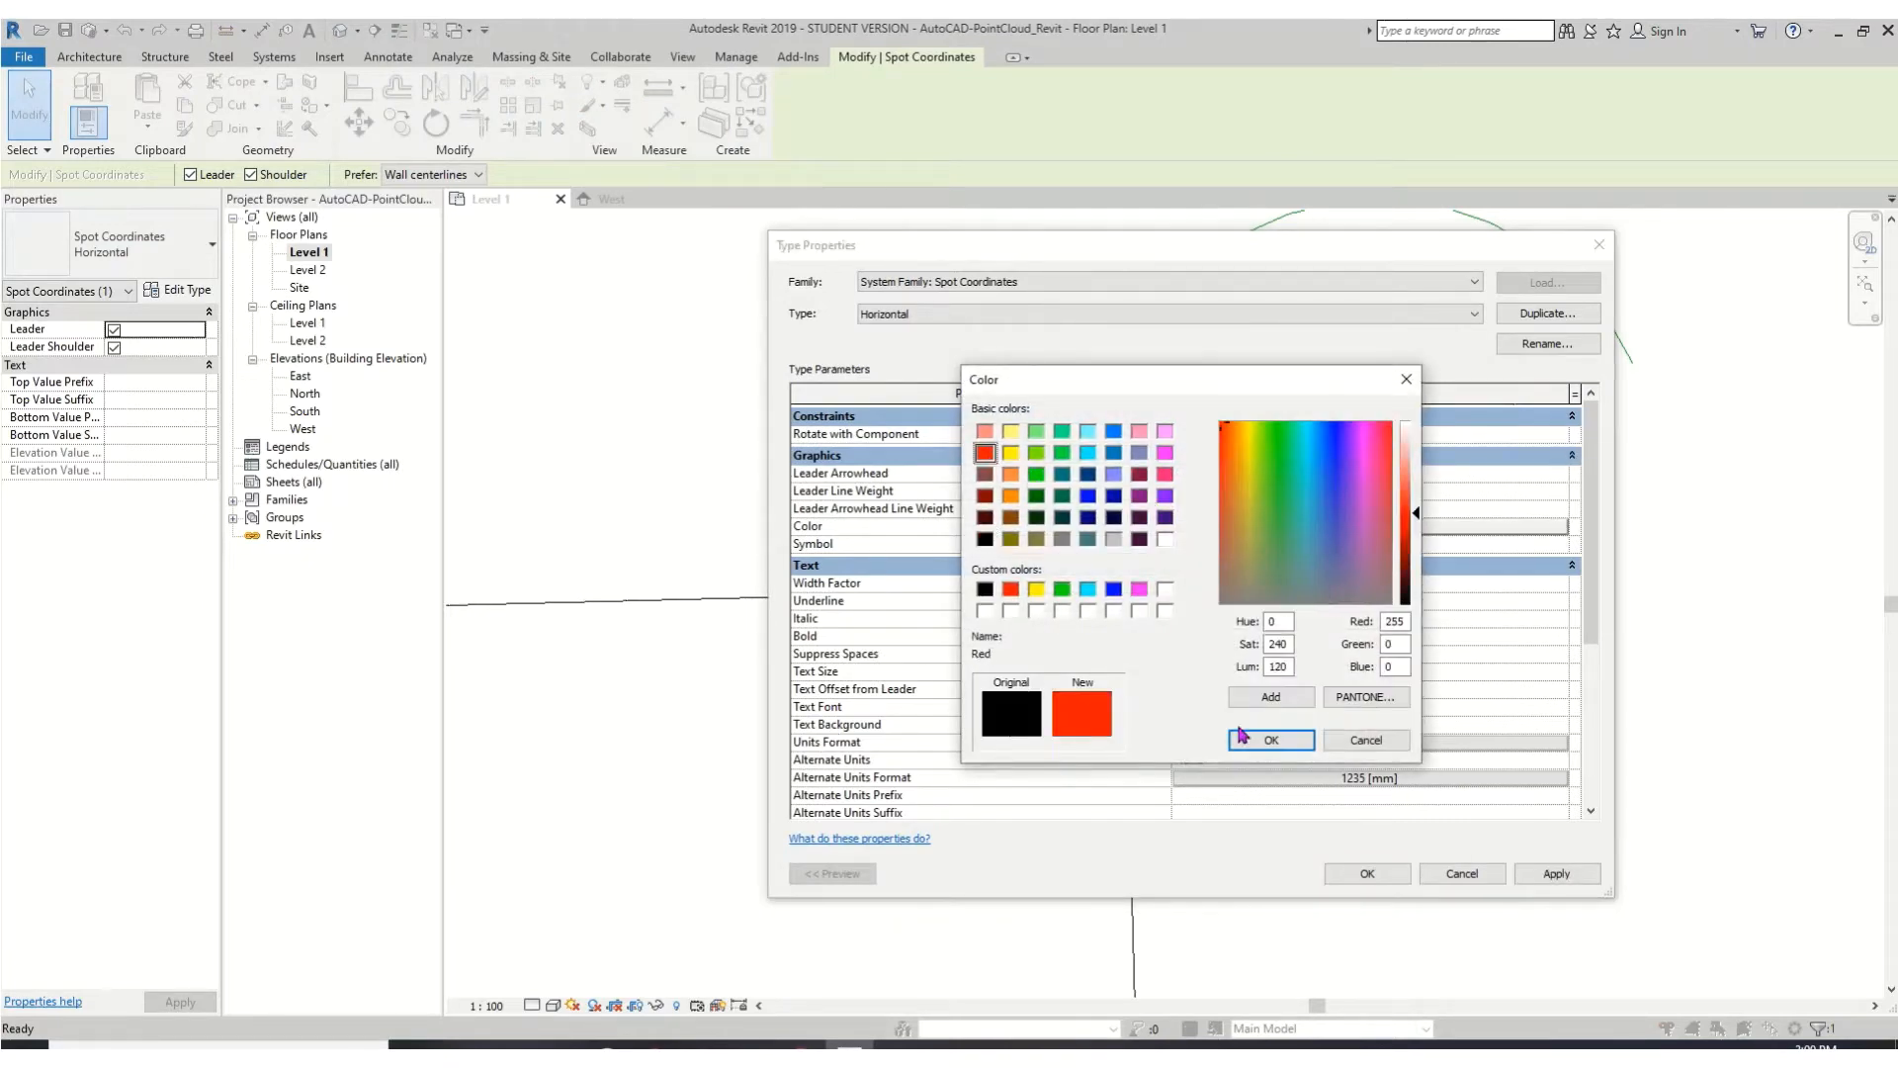
left_click(1271, 739)
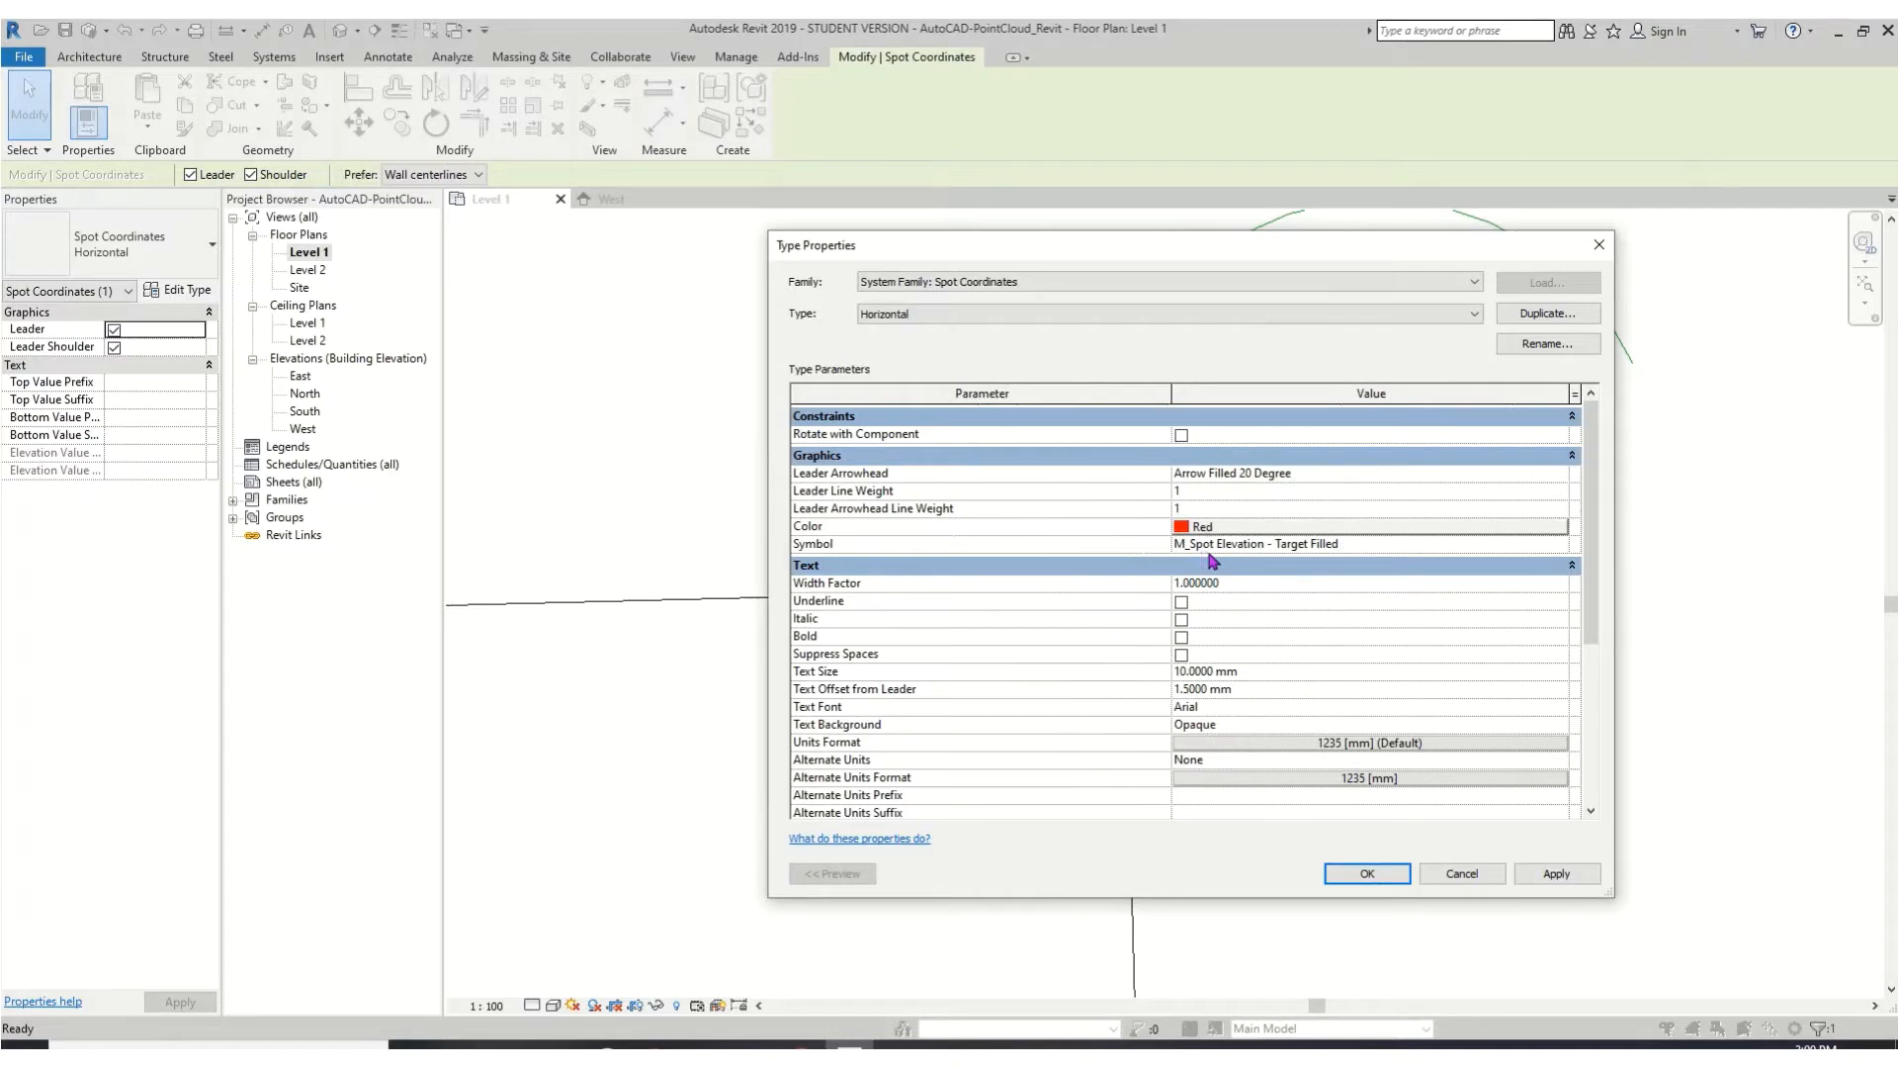
- Override the project settings in the spot coordinate type's units format with rounding to 2 decimal places and apply the type changes
left_click(1334, 746)
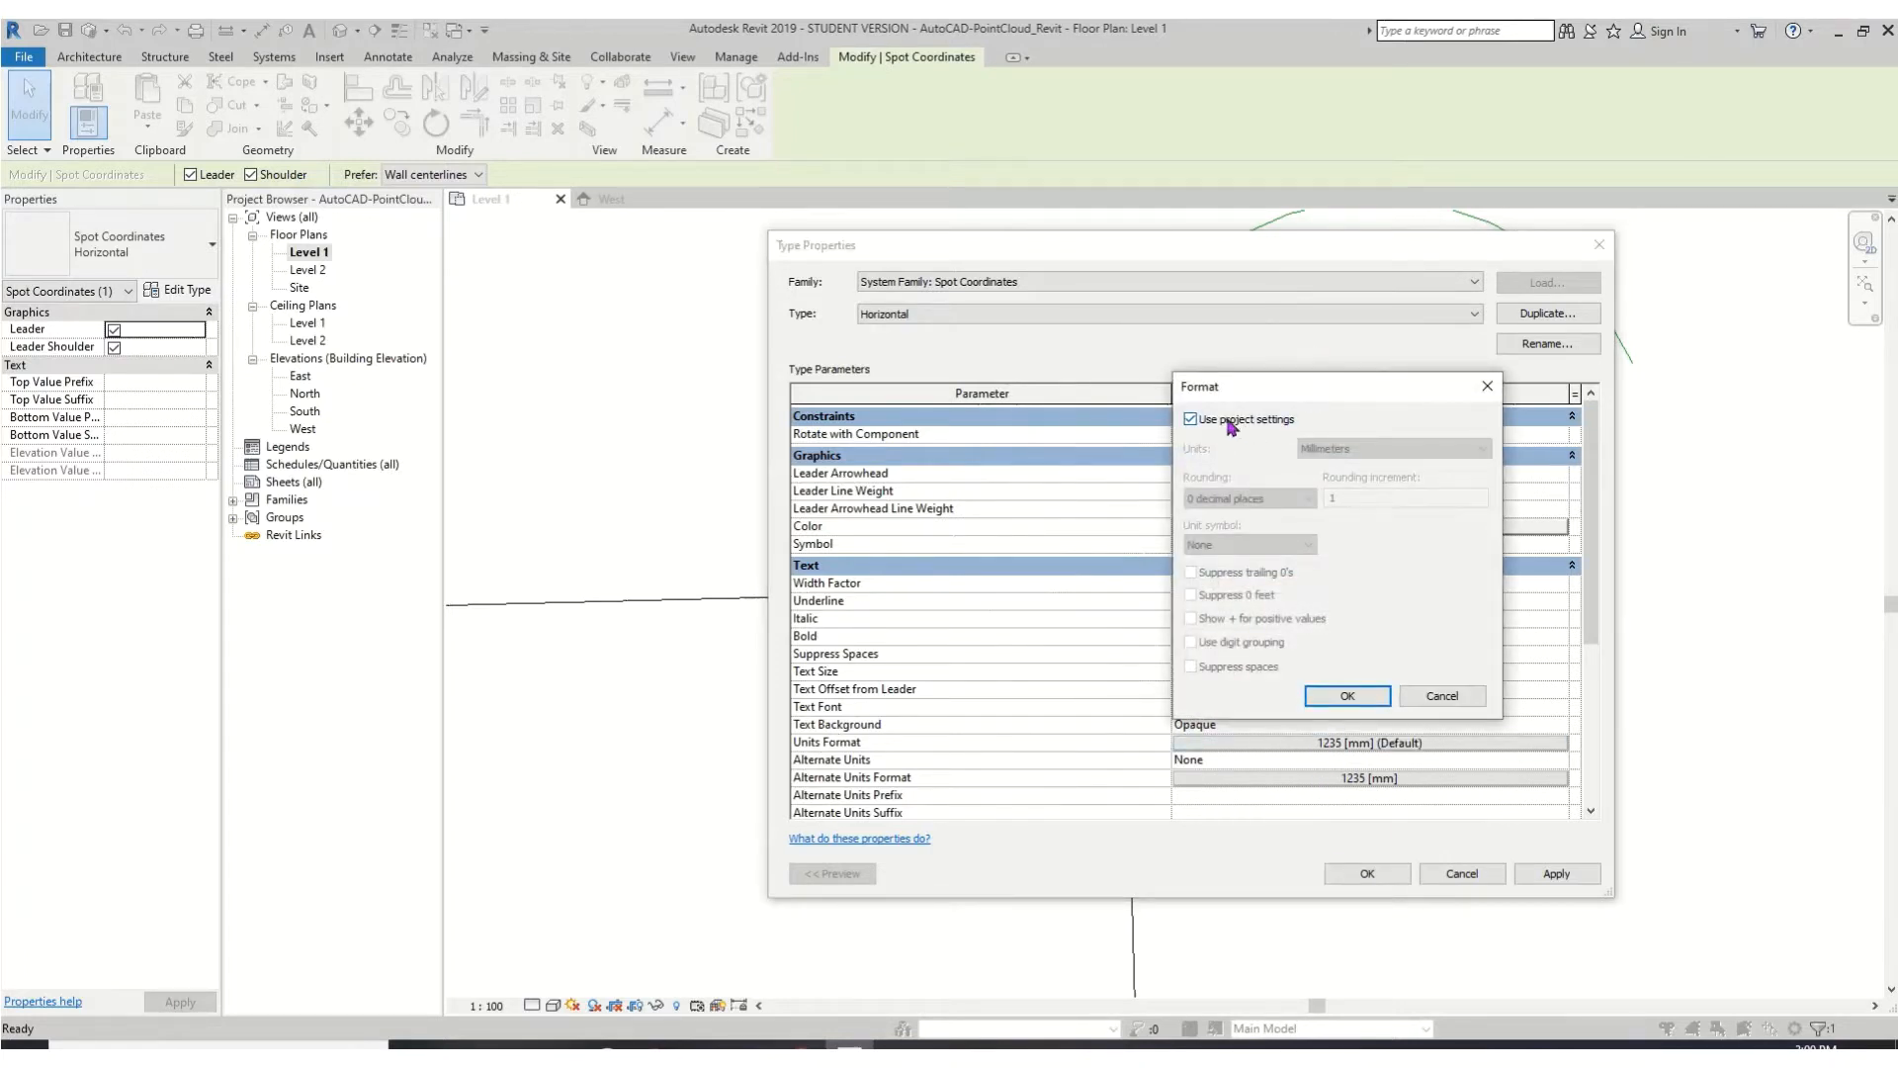
left_click(1191, 420)
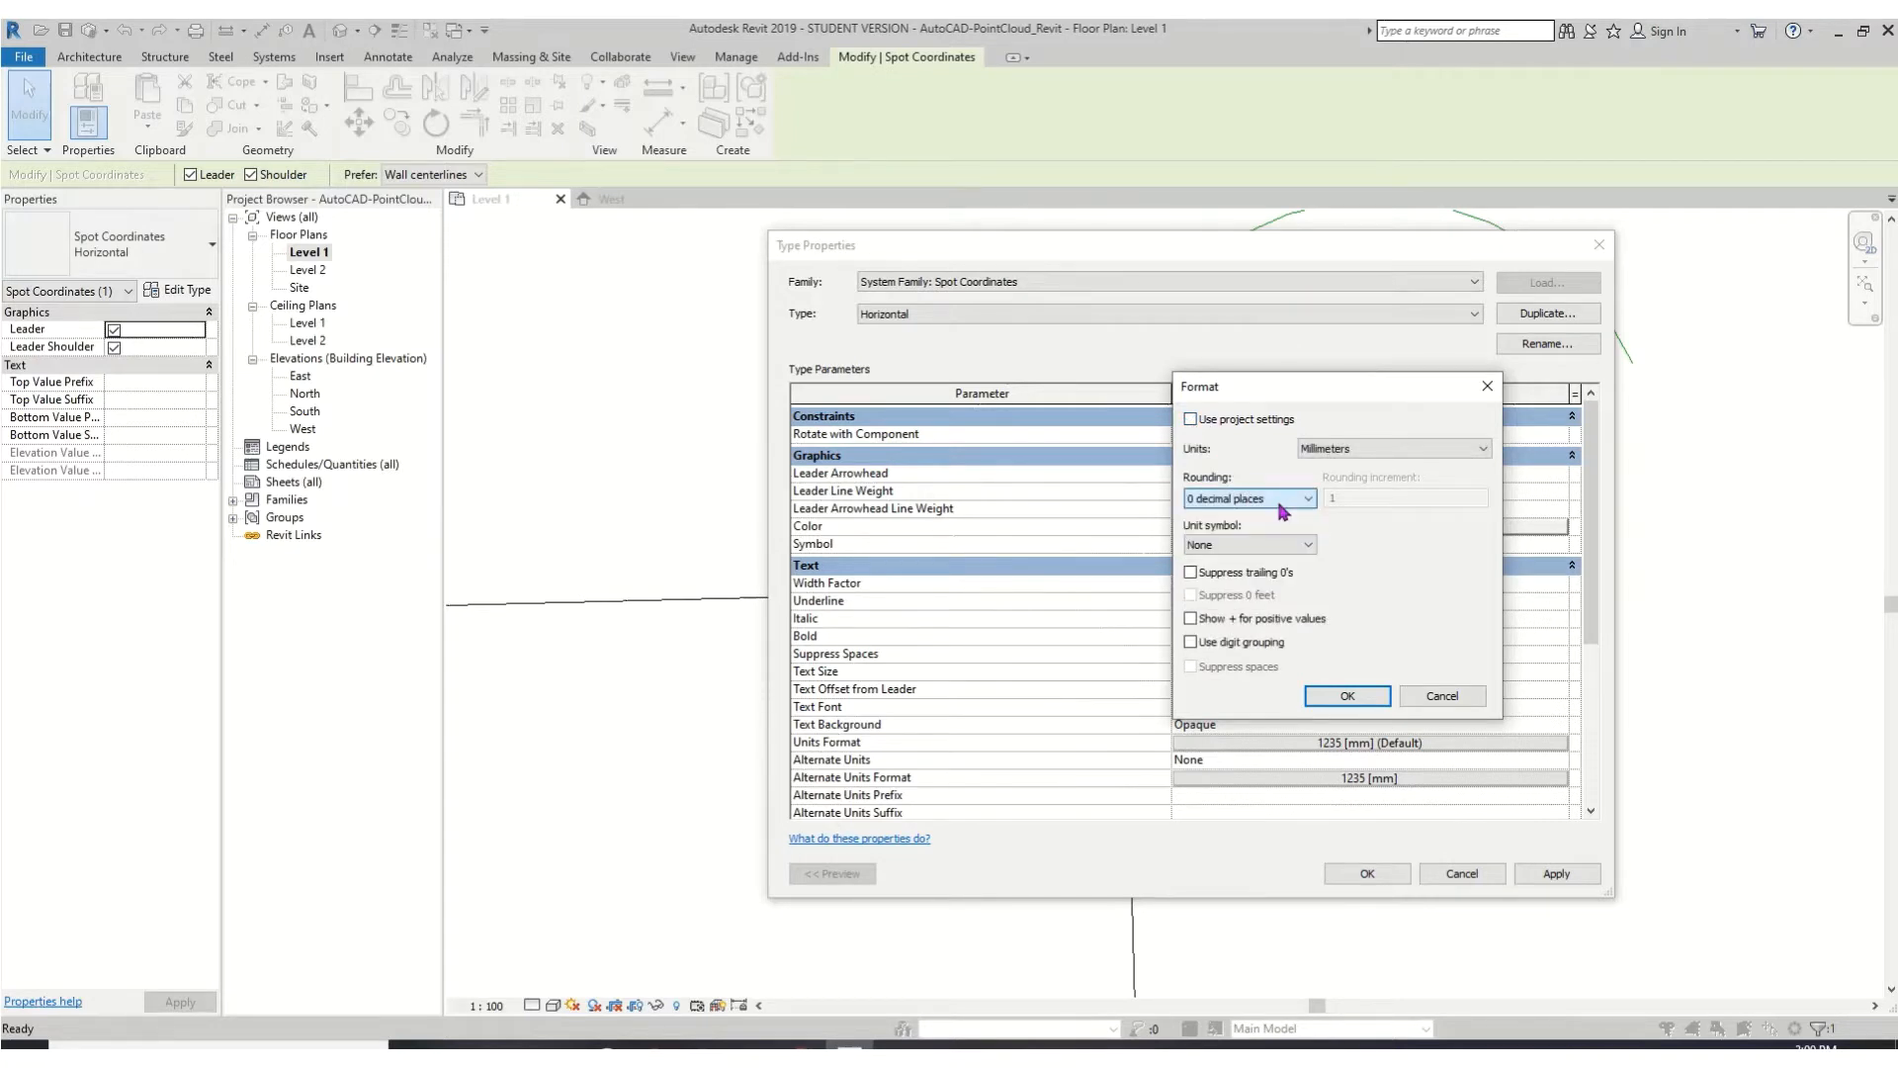
left_click(1280, 501)
left_click(1220, 583)
left_click(1350, 697)
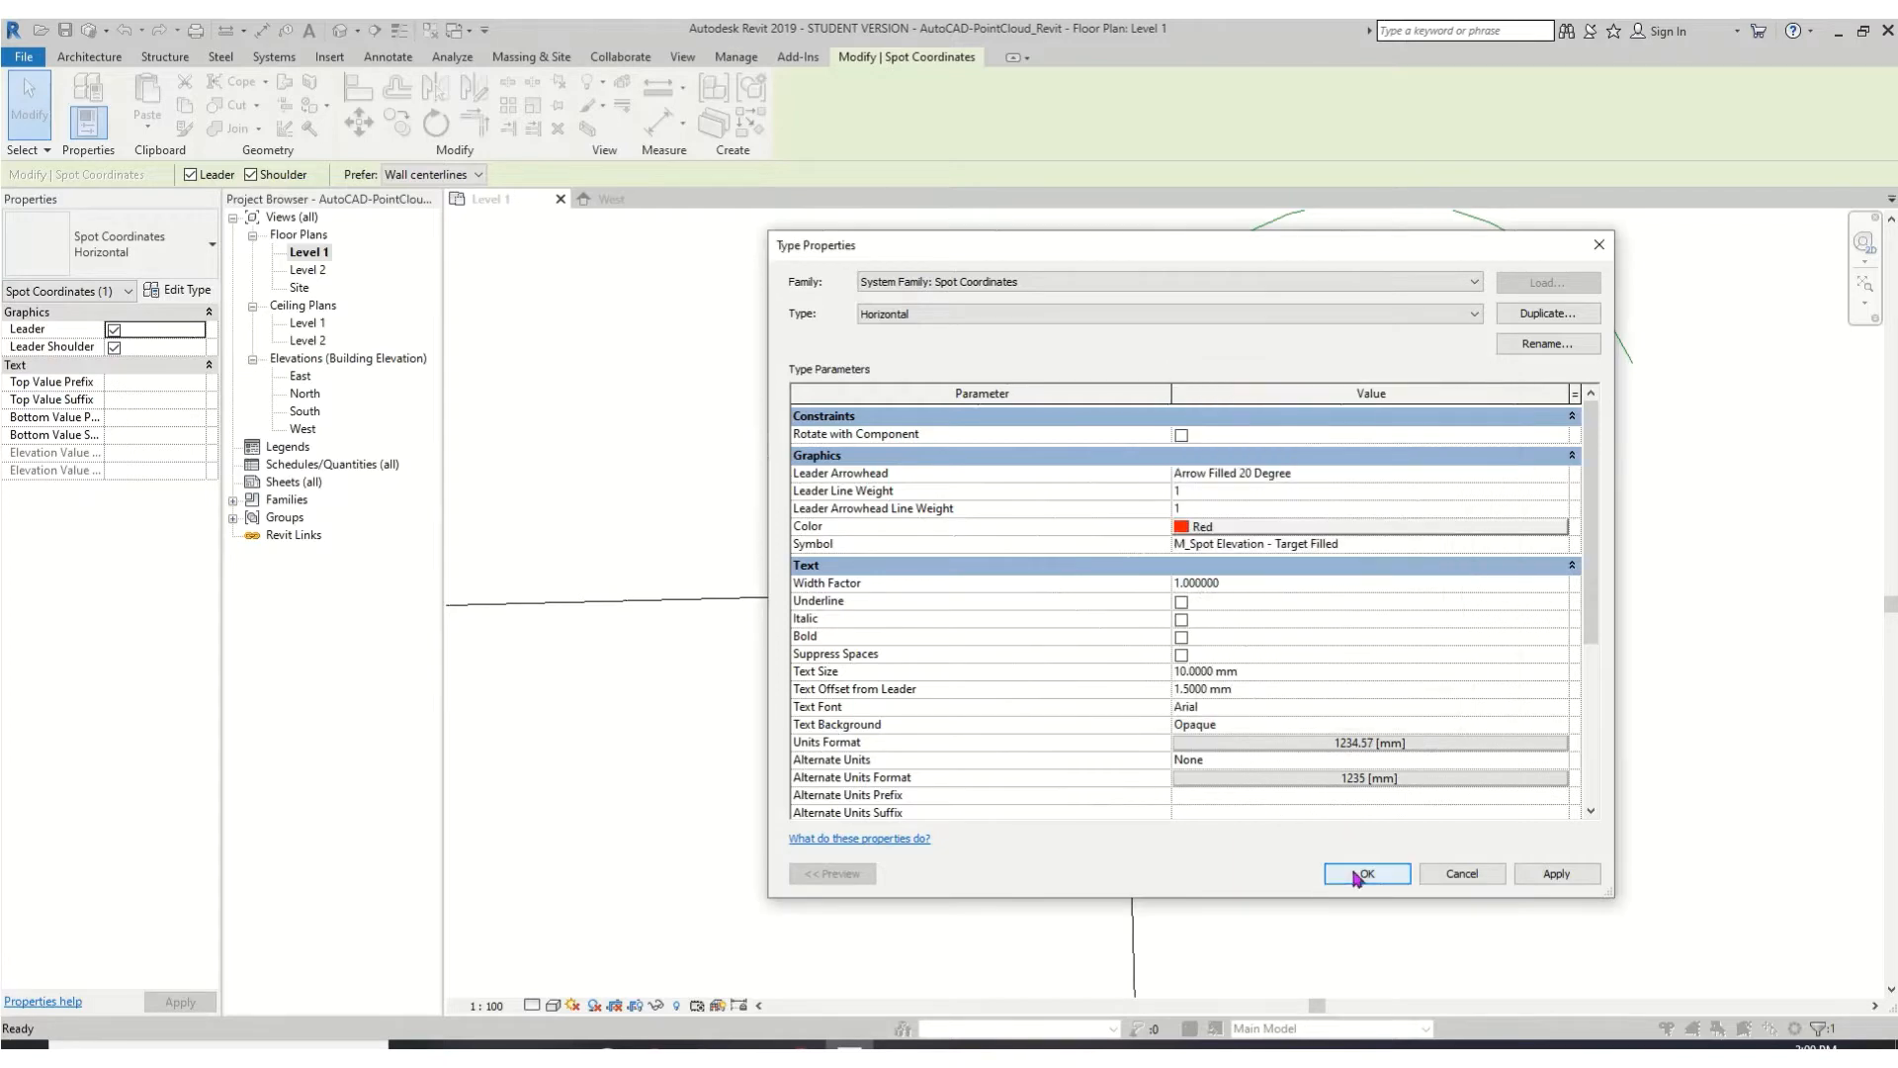
left_click(1368, 873)
- Move the spot coordinate's text and leader shoulder down and away from the building corner so they clear the arc
scroll(1462, 589, "down", 5)
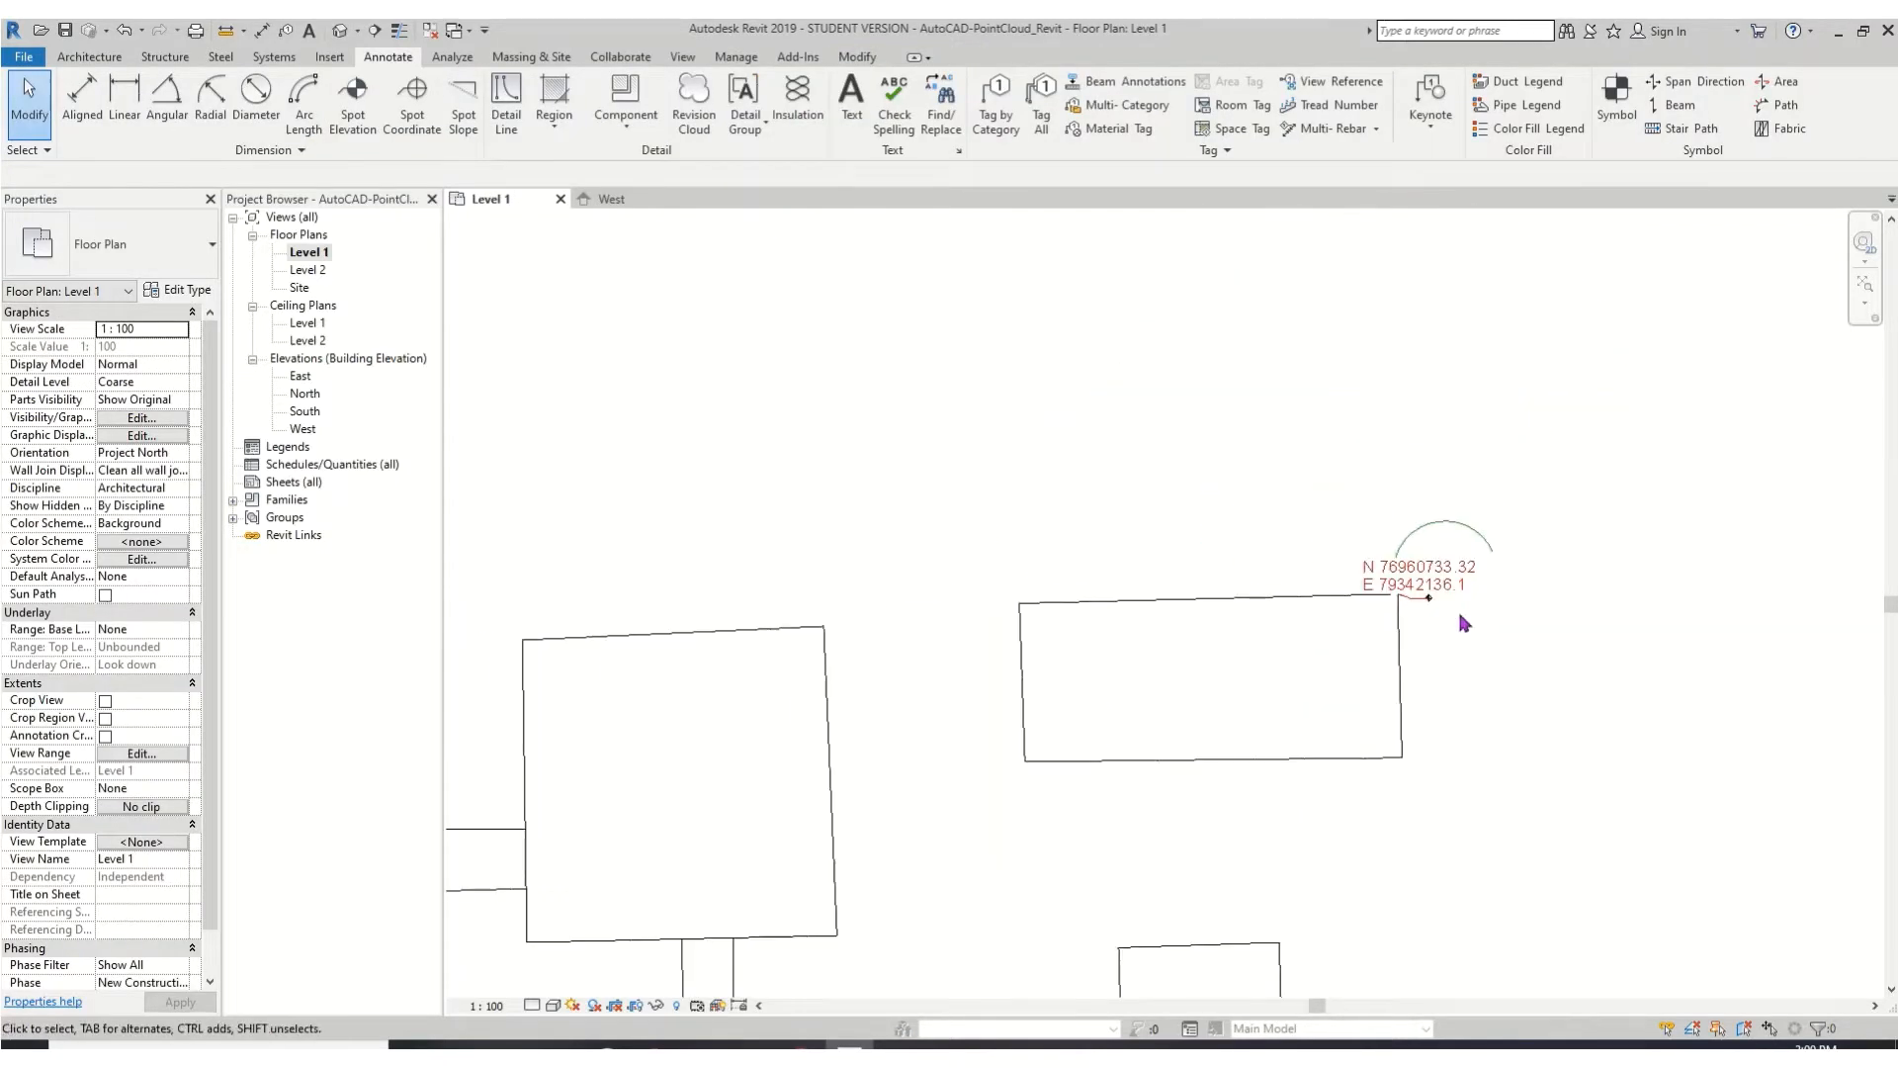
scroll(1390, 704, "down", 2)
middle_click_drag(1343, 763, 1196, 708)
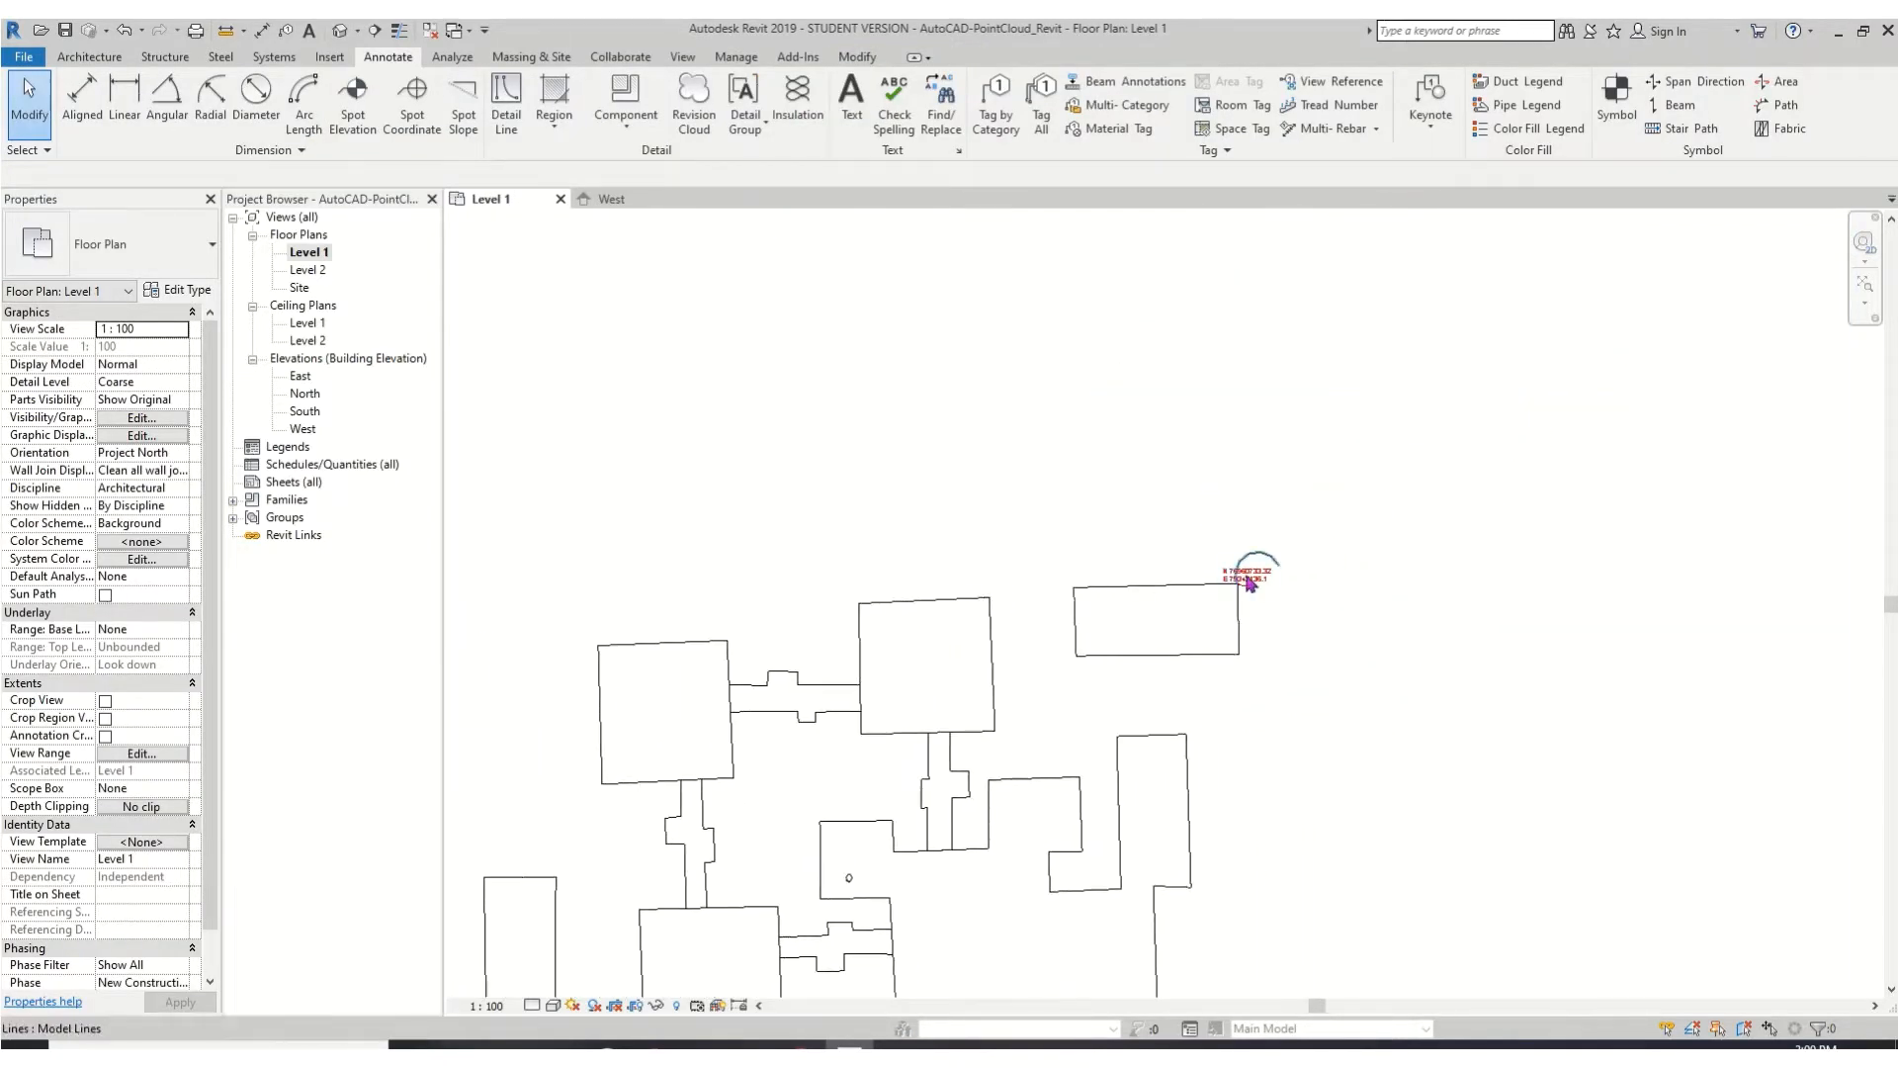
scroll(1285, 584, "up", 7)
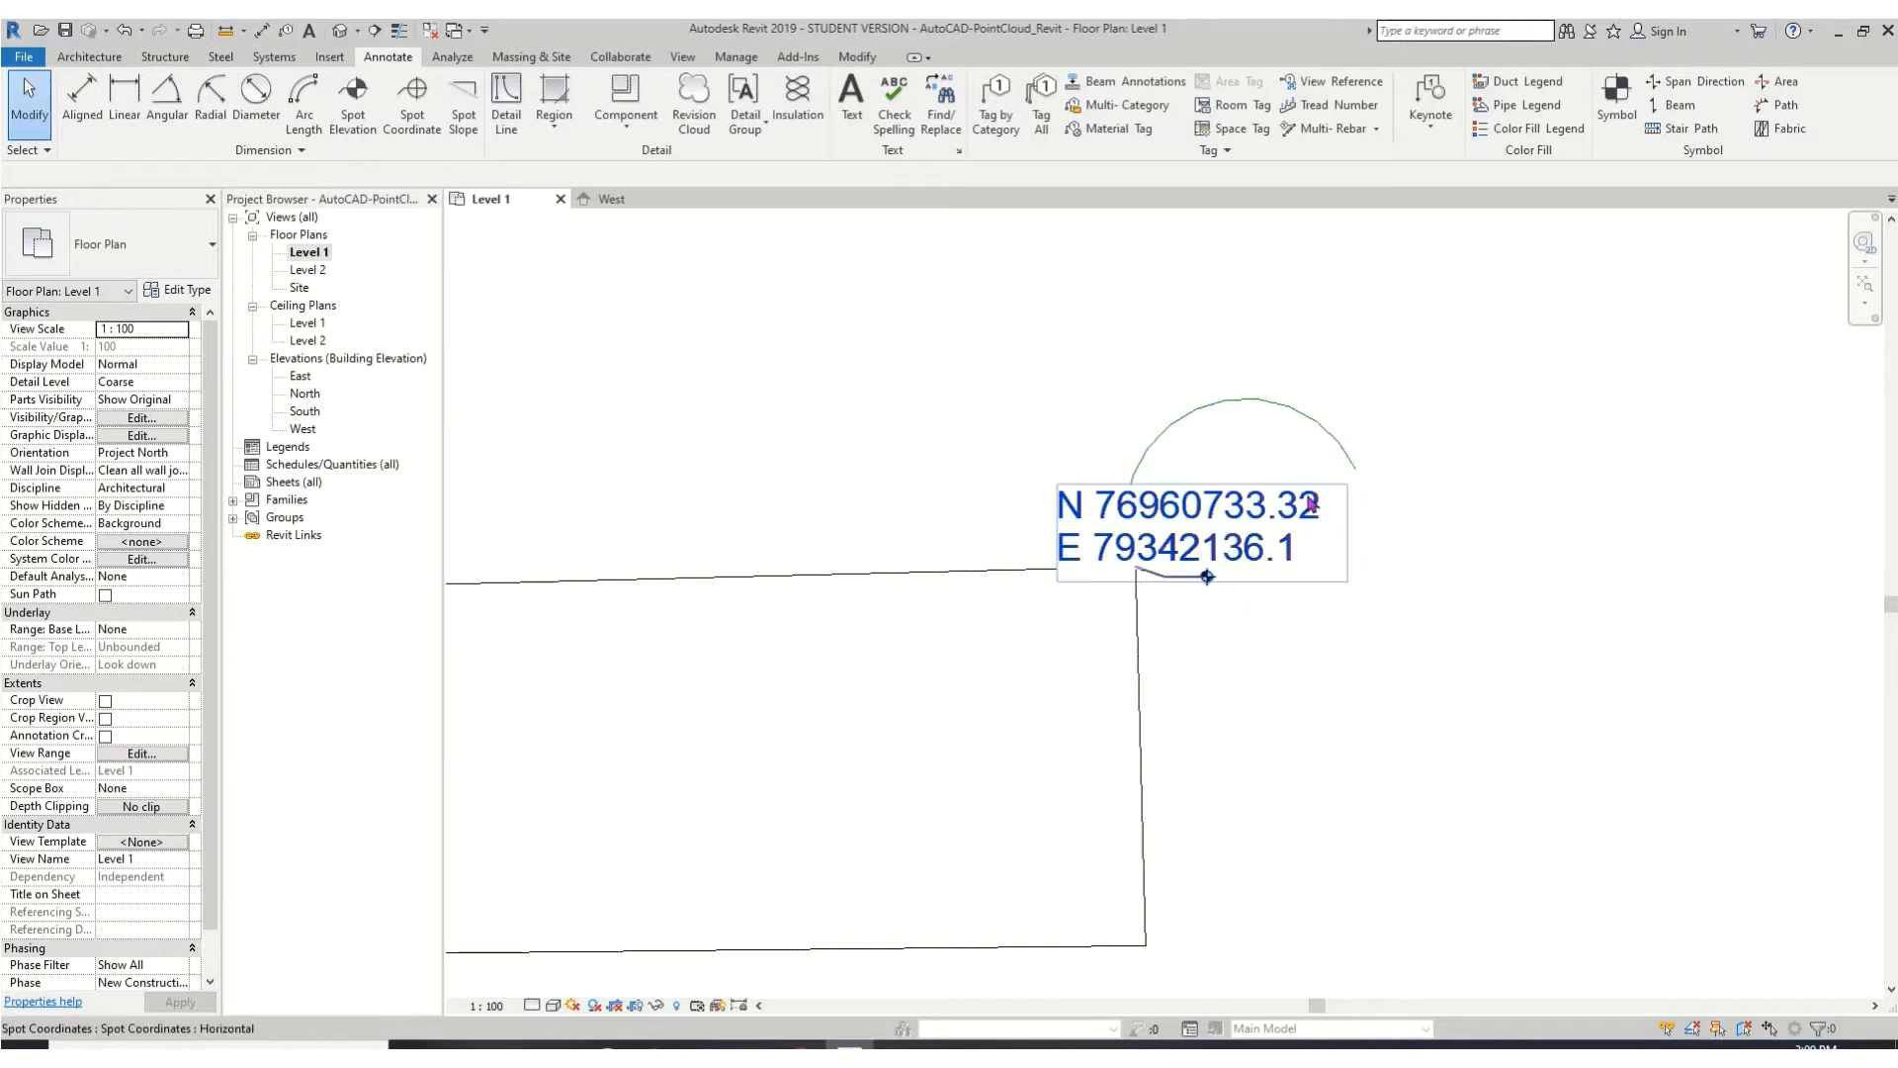
left_click(1207, 520)
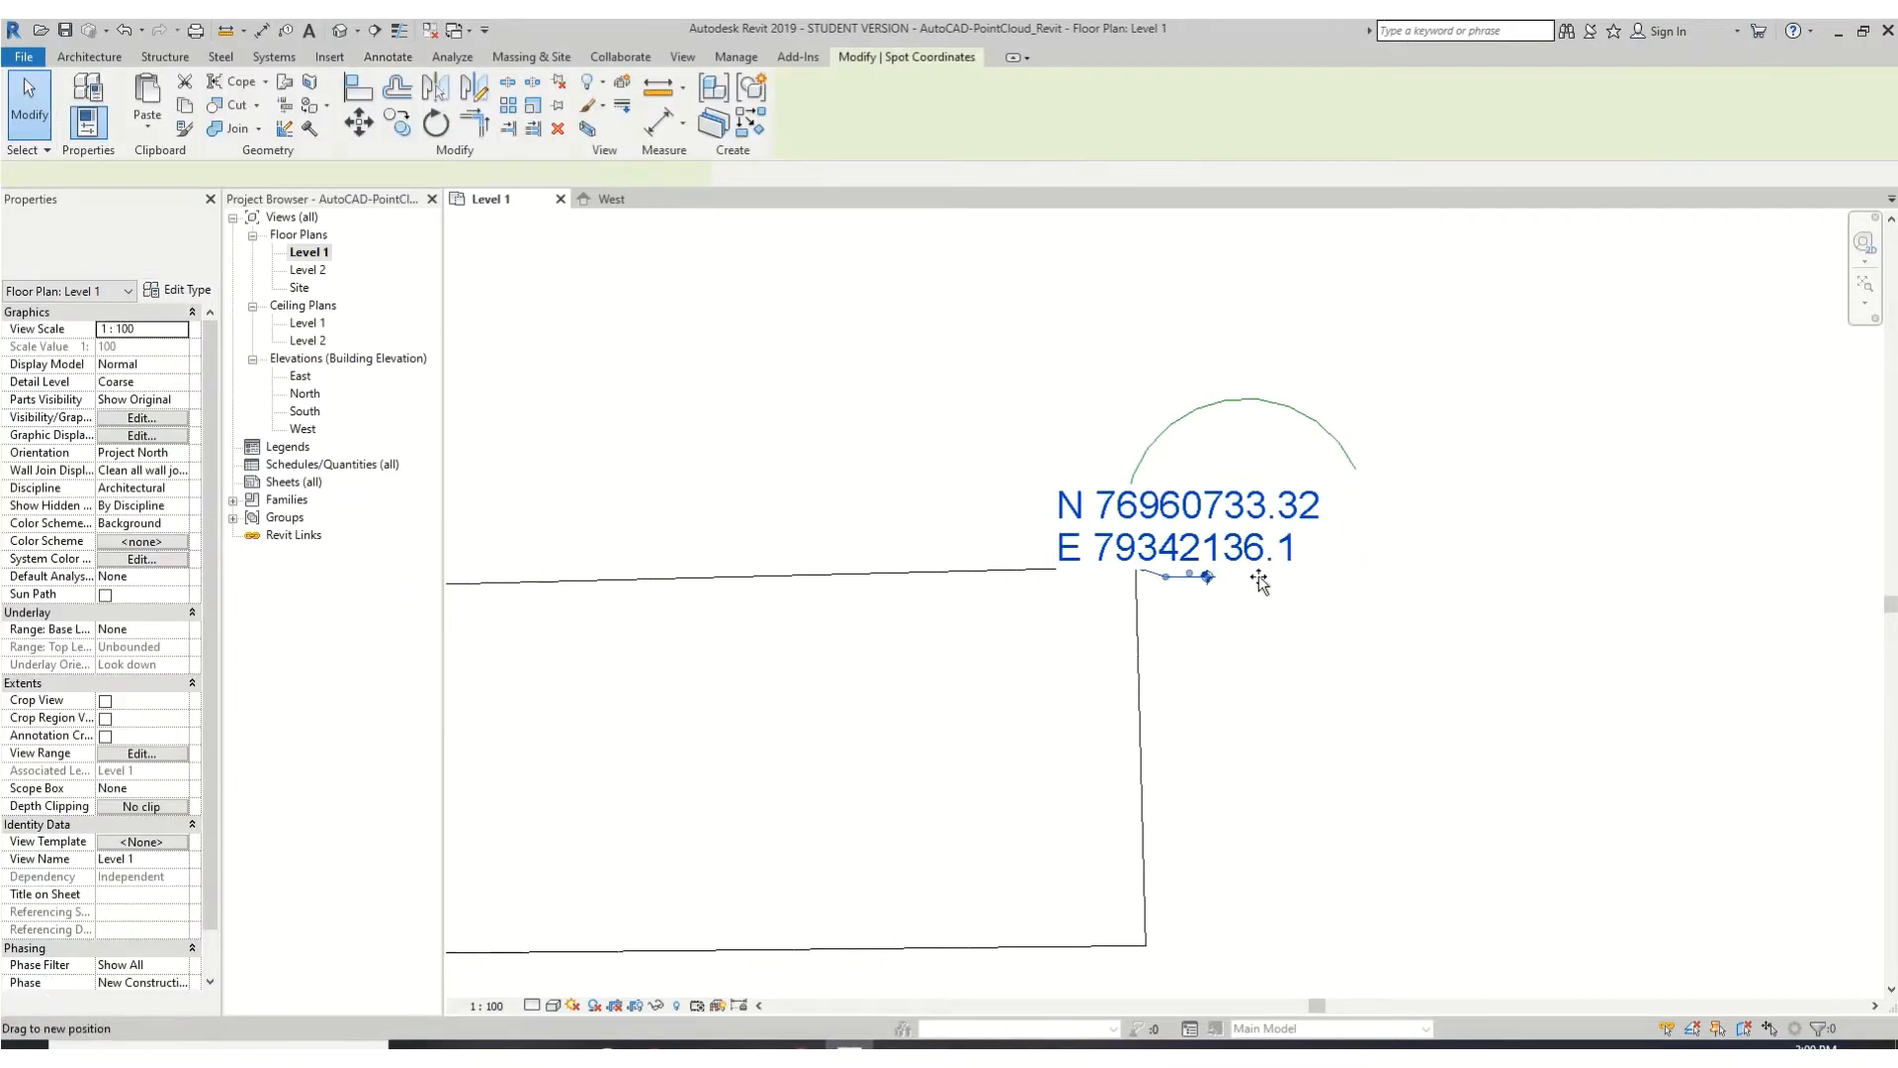
left_click_drag(1197, 581, 1384, 656)
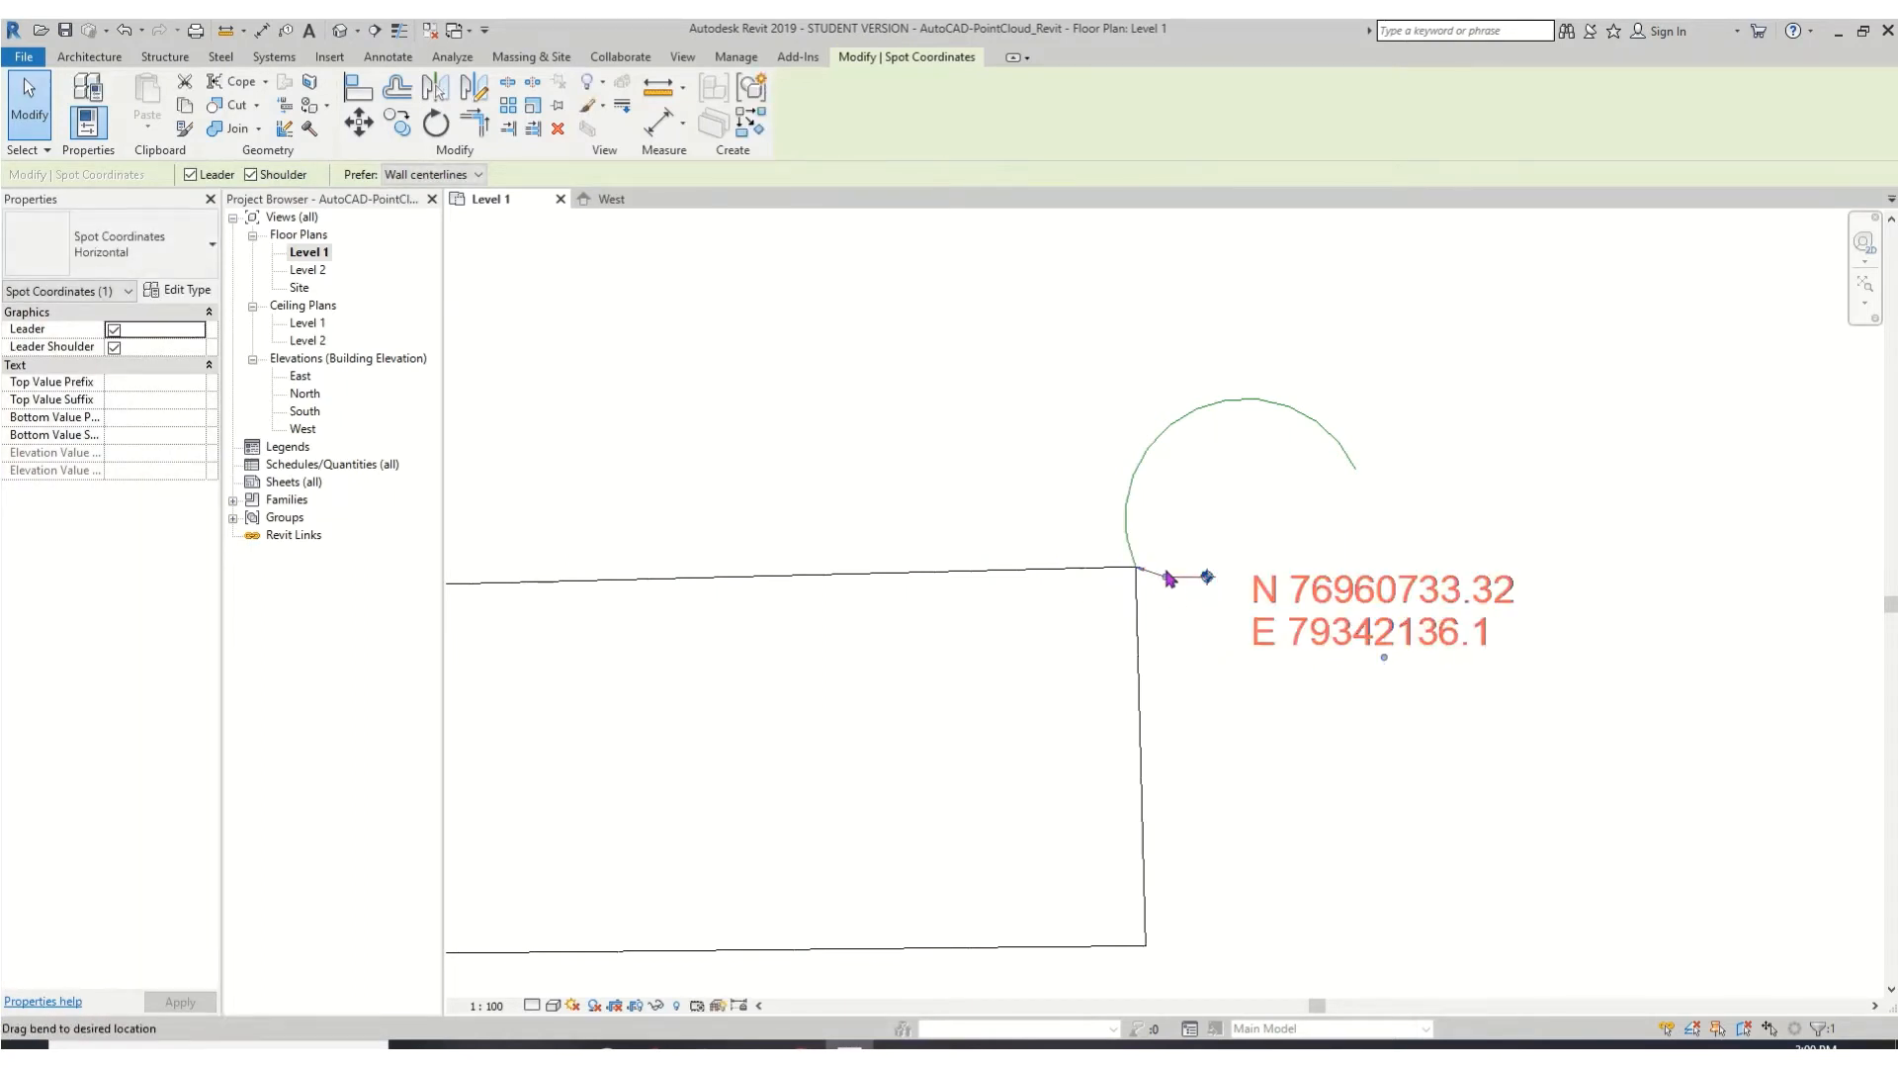
left_click_drag(1207, 577, 1310, 698)
left_click(1422, 518)
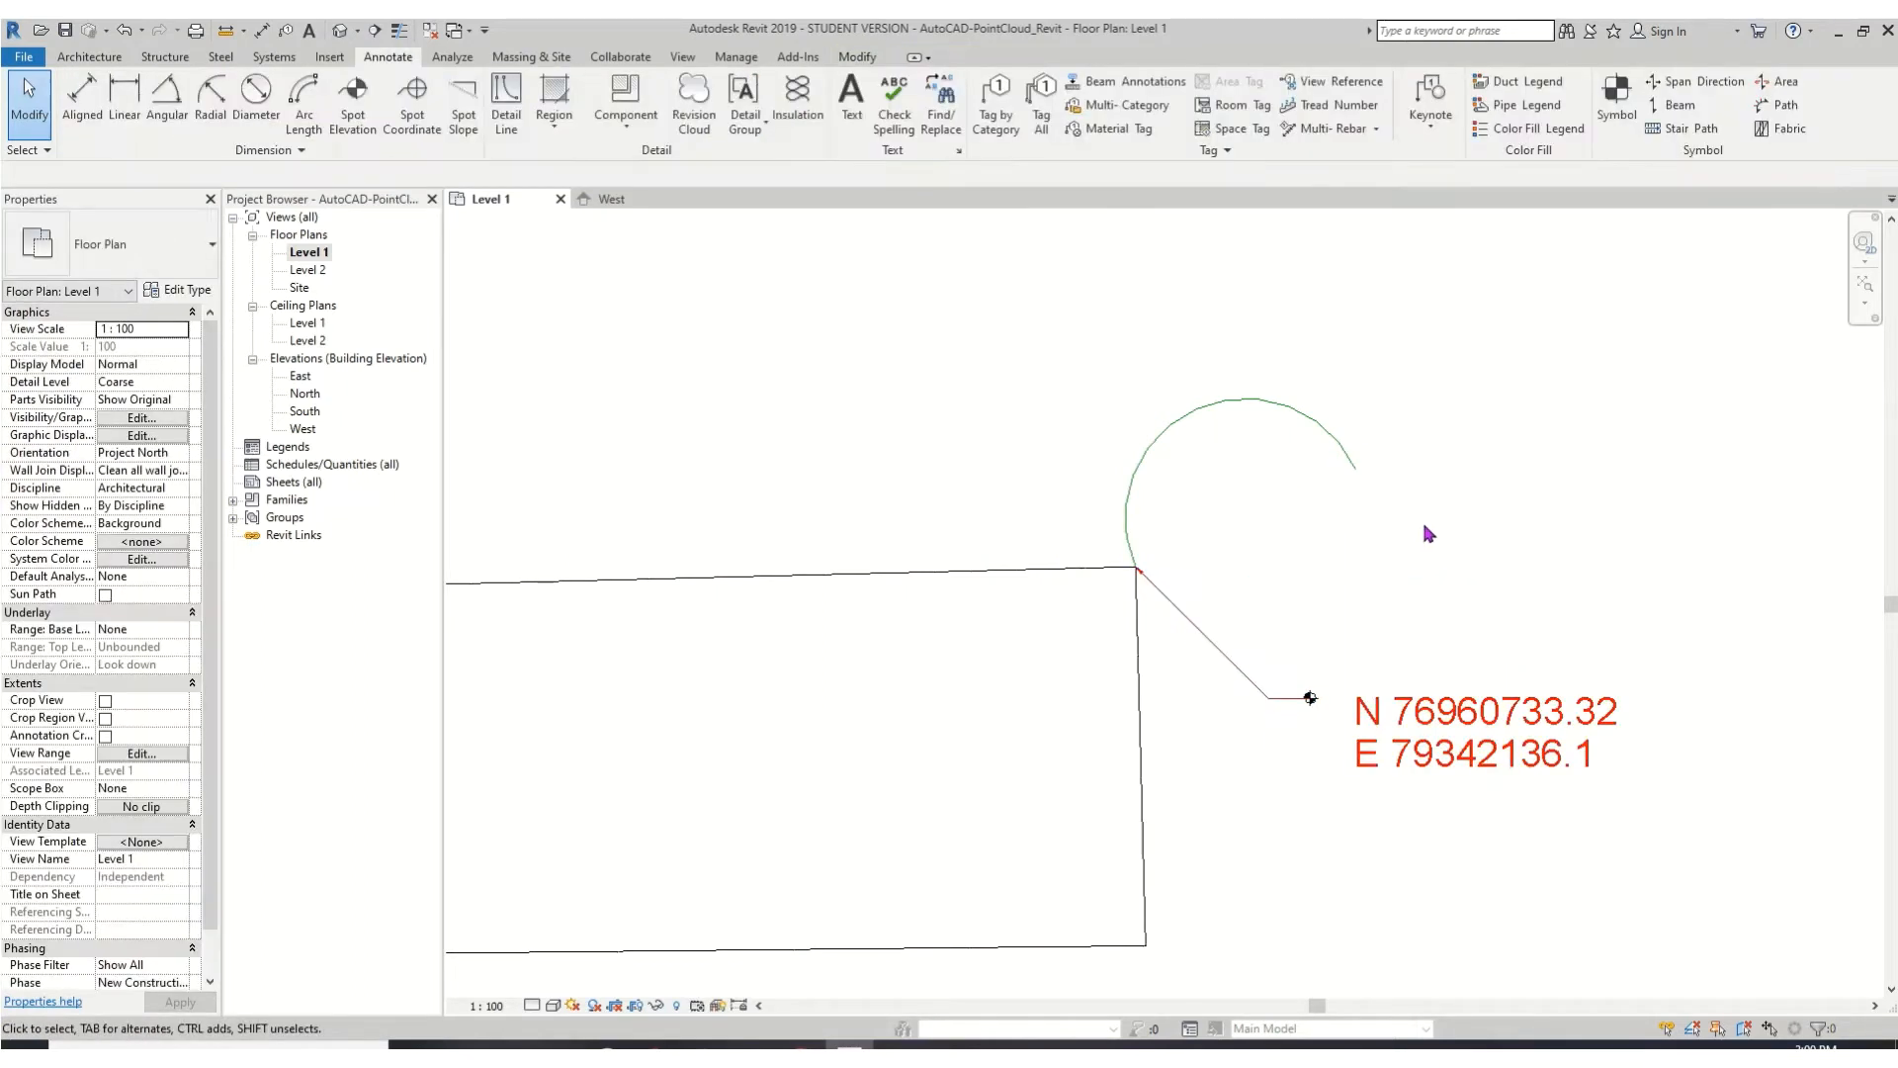
scroll(1060, 755, "down", 5)
middle_click_drag(994, 540, 1088, 508)
scroll(1088, 508, "down", 1)
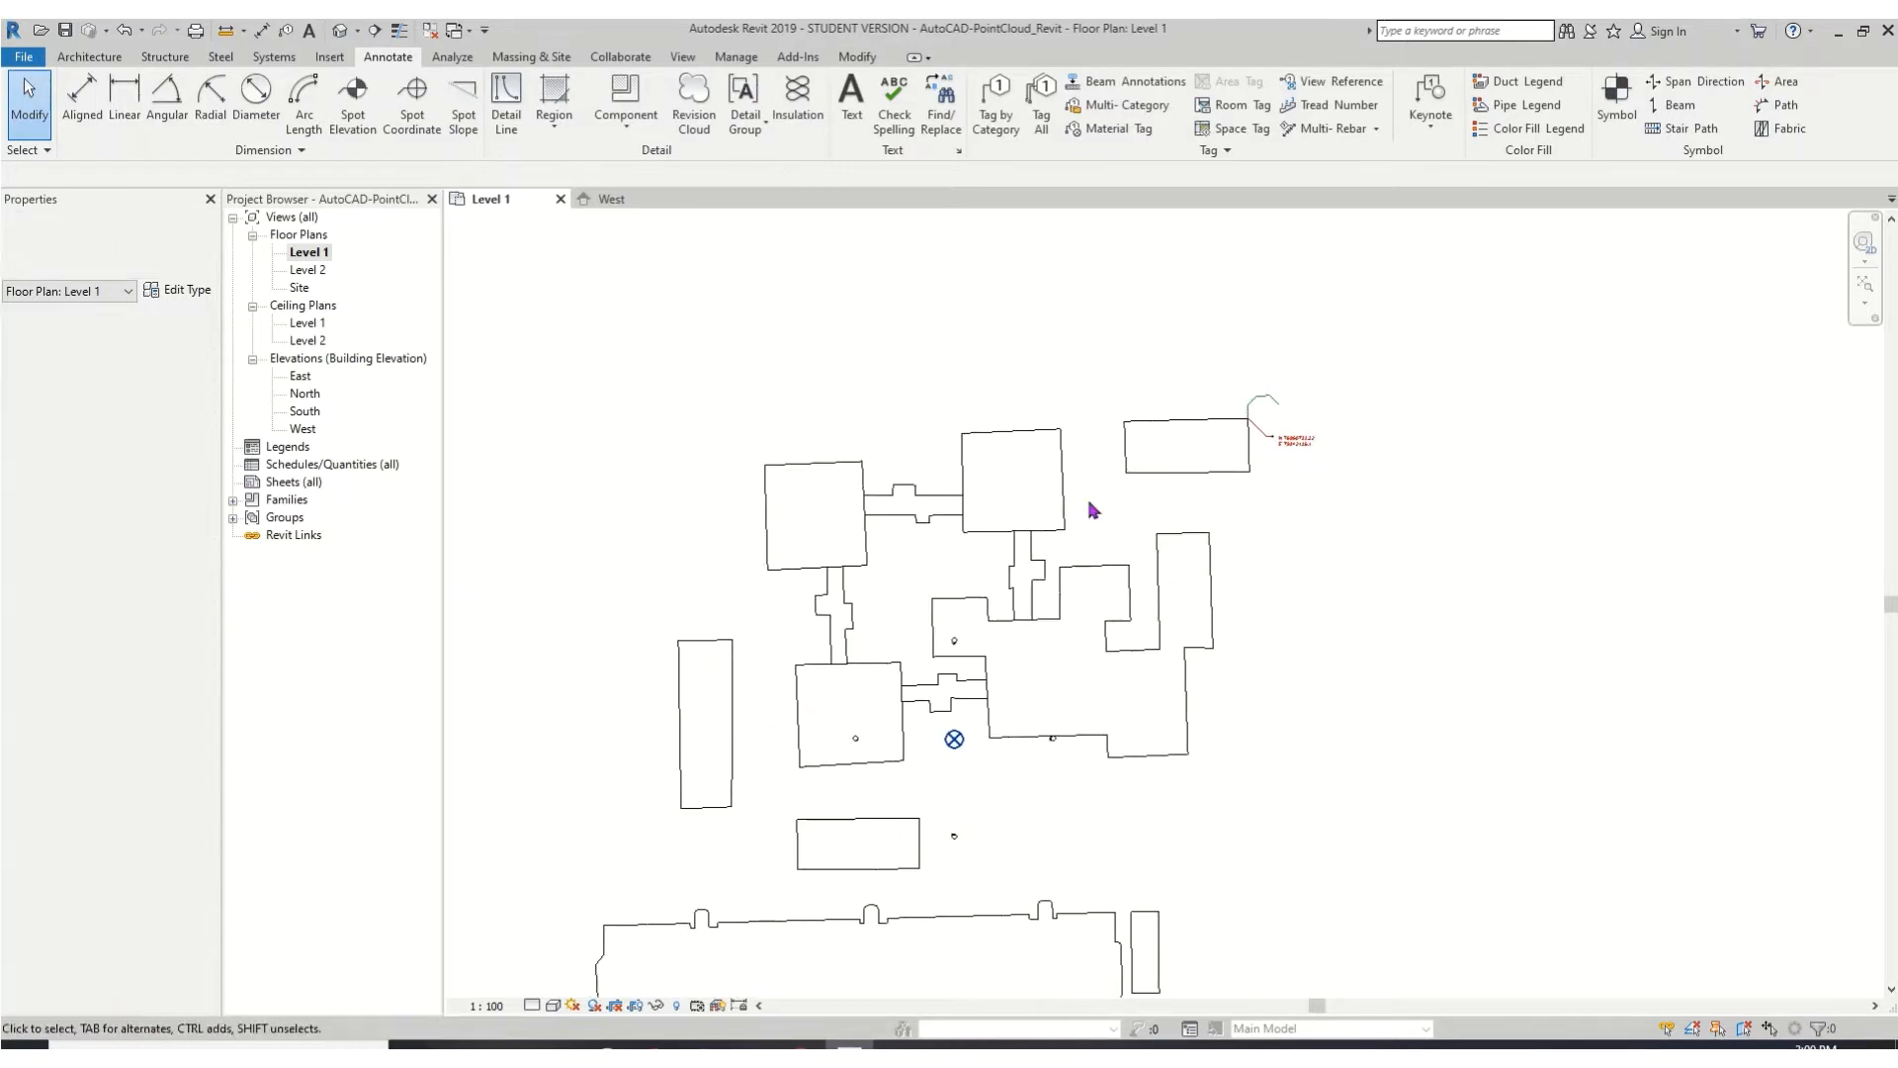
middle_click_drag(1068, 584, 1081, 534)
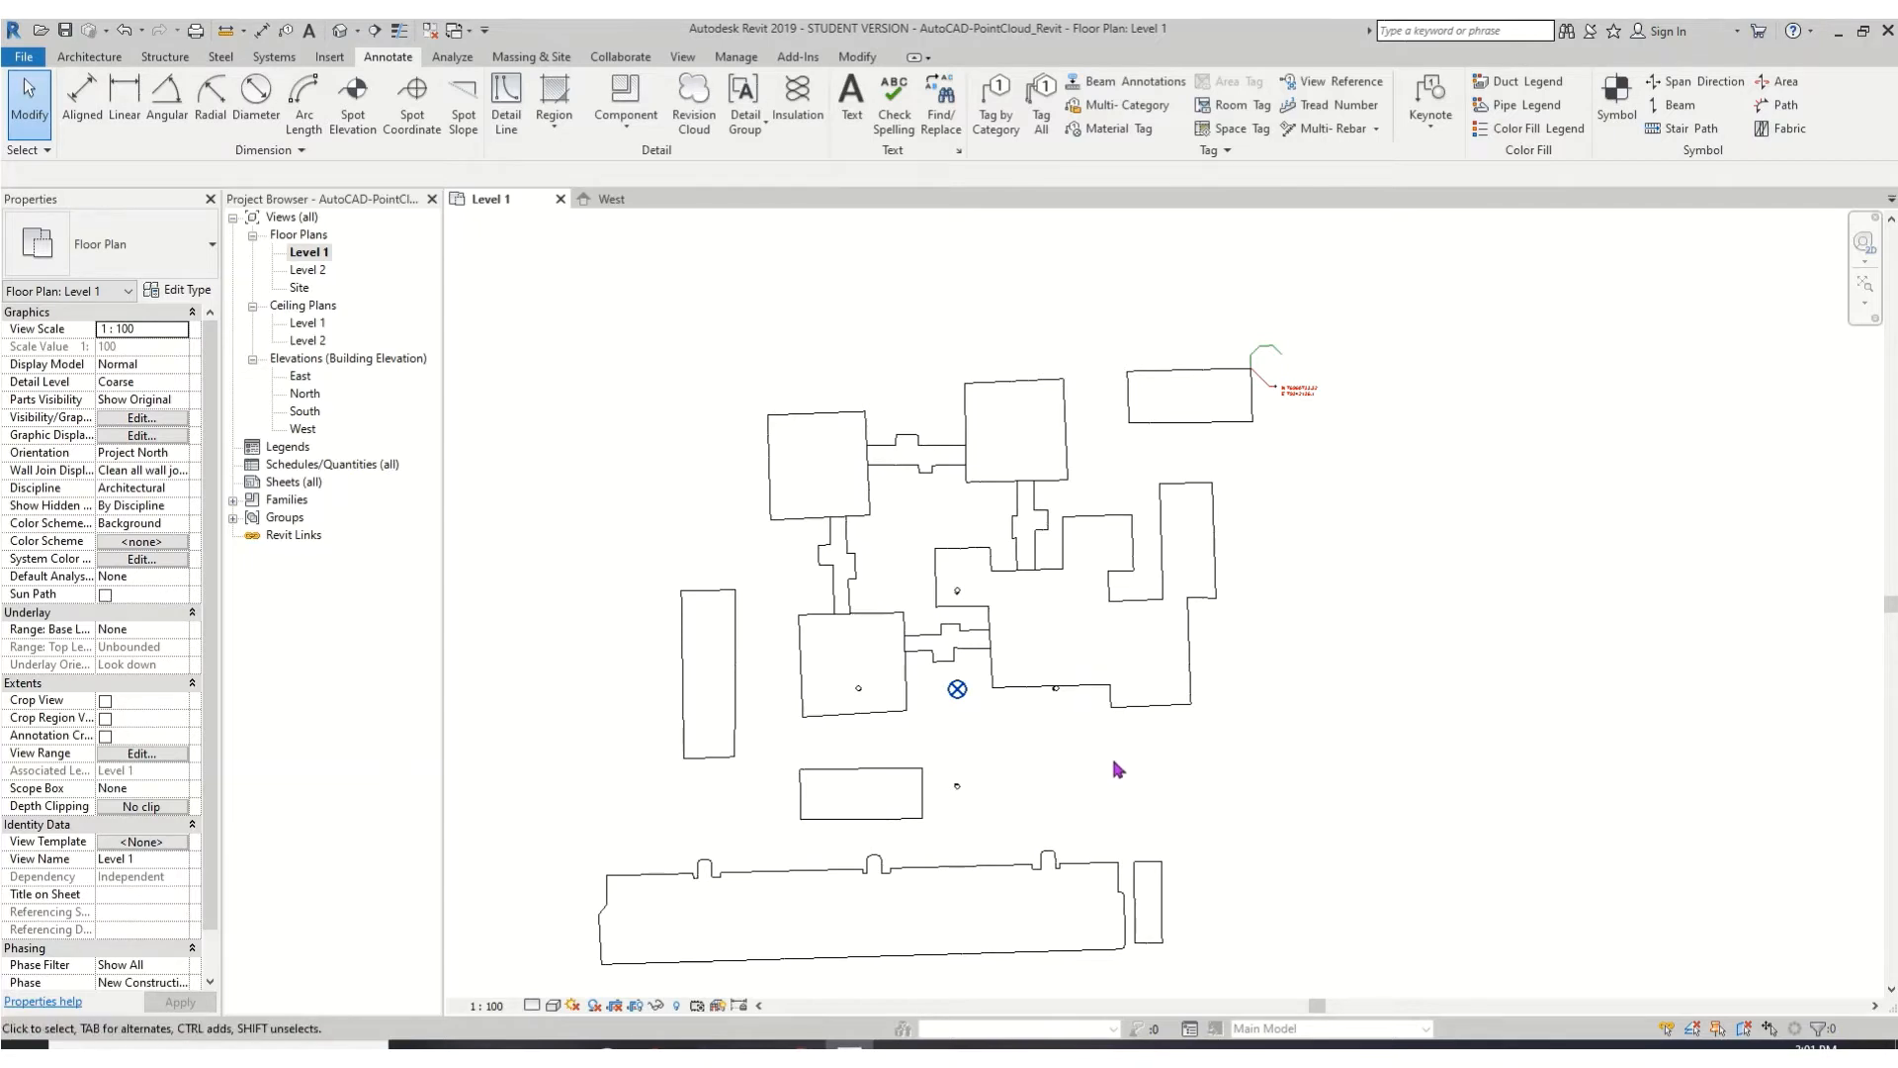
- Link the 20190325 Group A 2 ReCap point cloud into the Level 1 plan with Auto - Center to Center positioning
scroll(1086, 759, "down", 1)
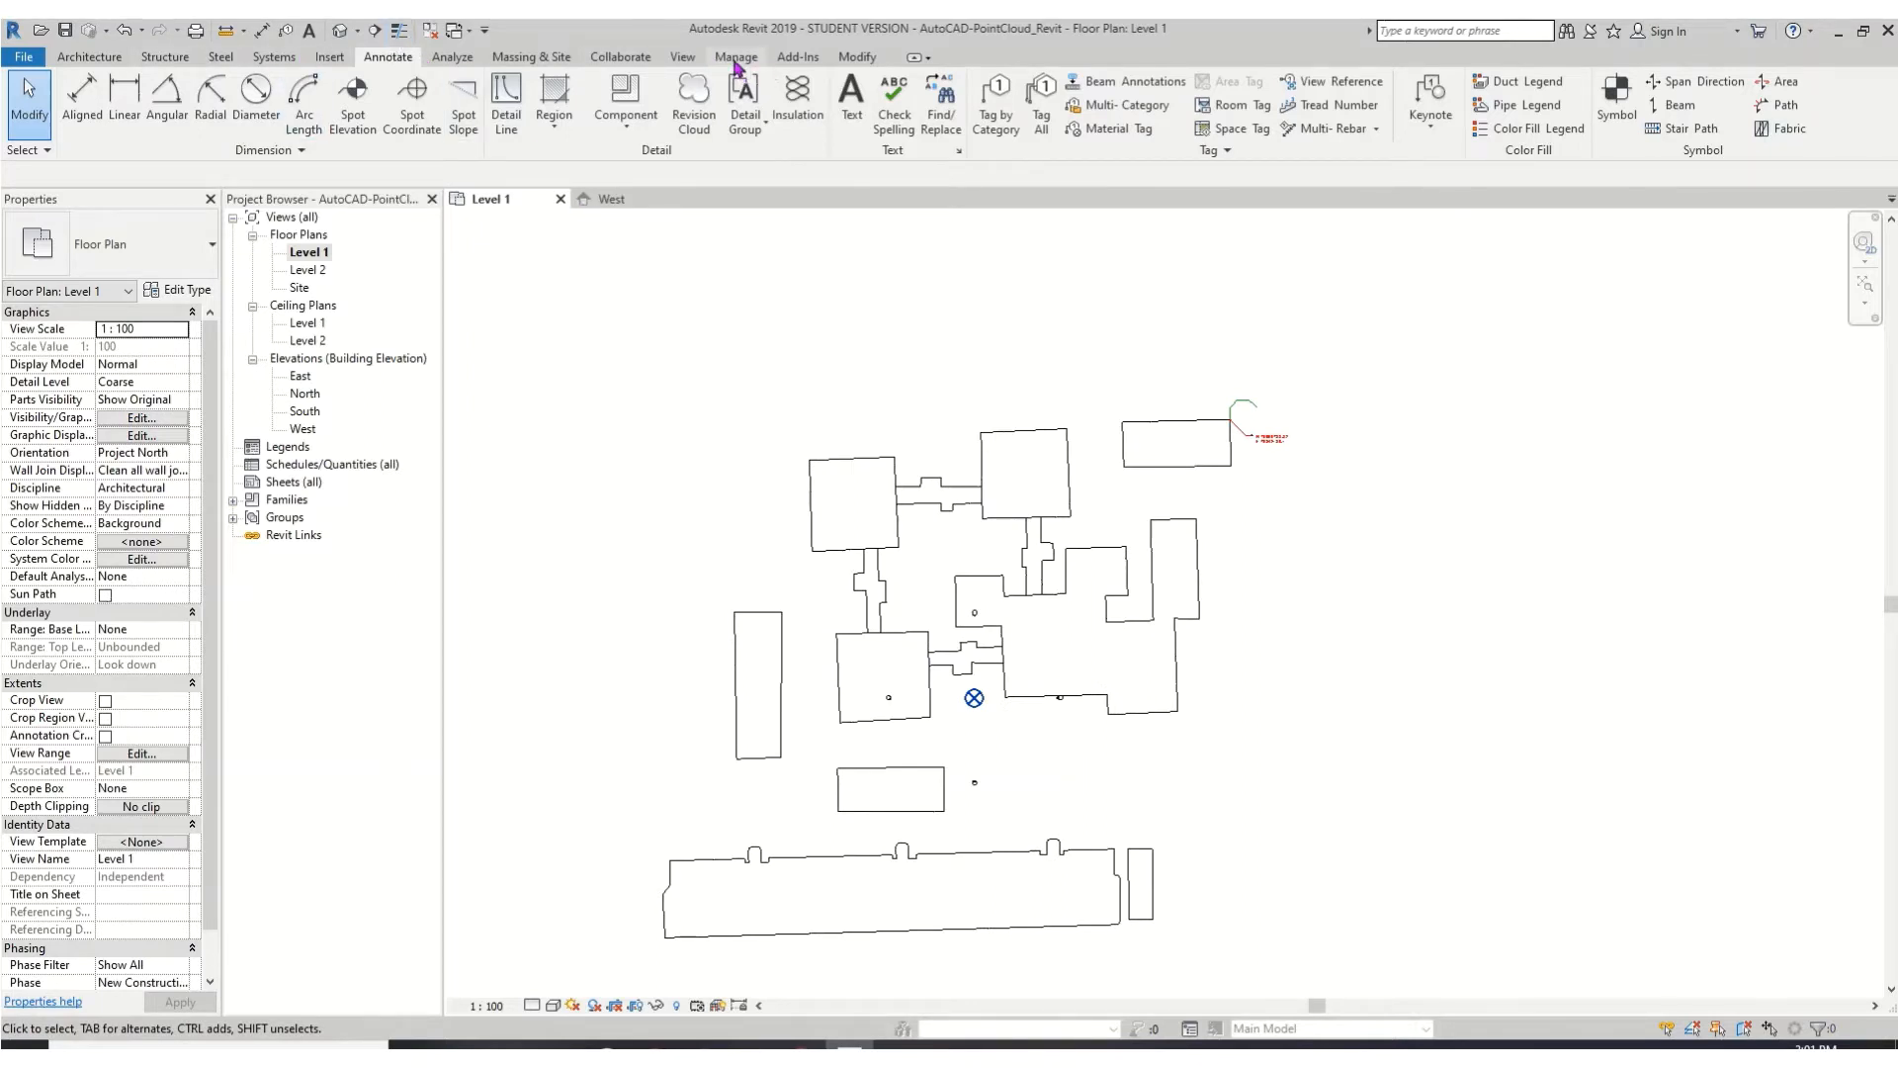
left_click(329, 58)
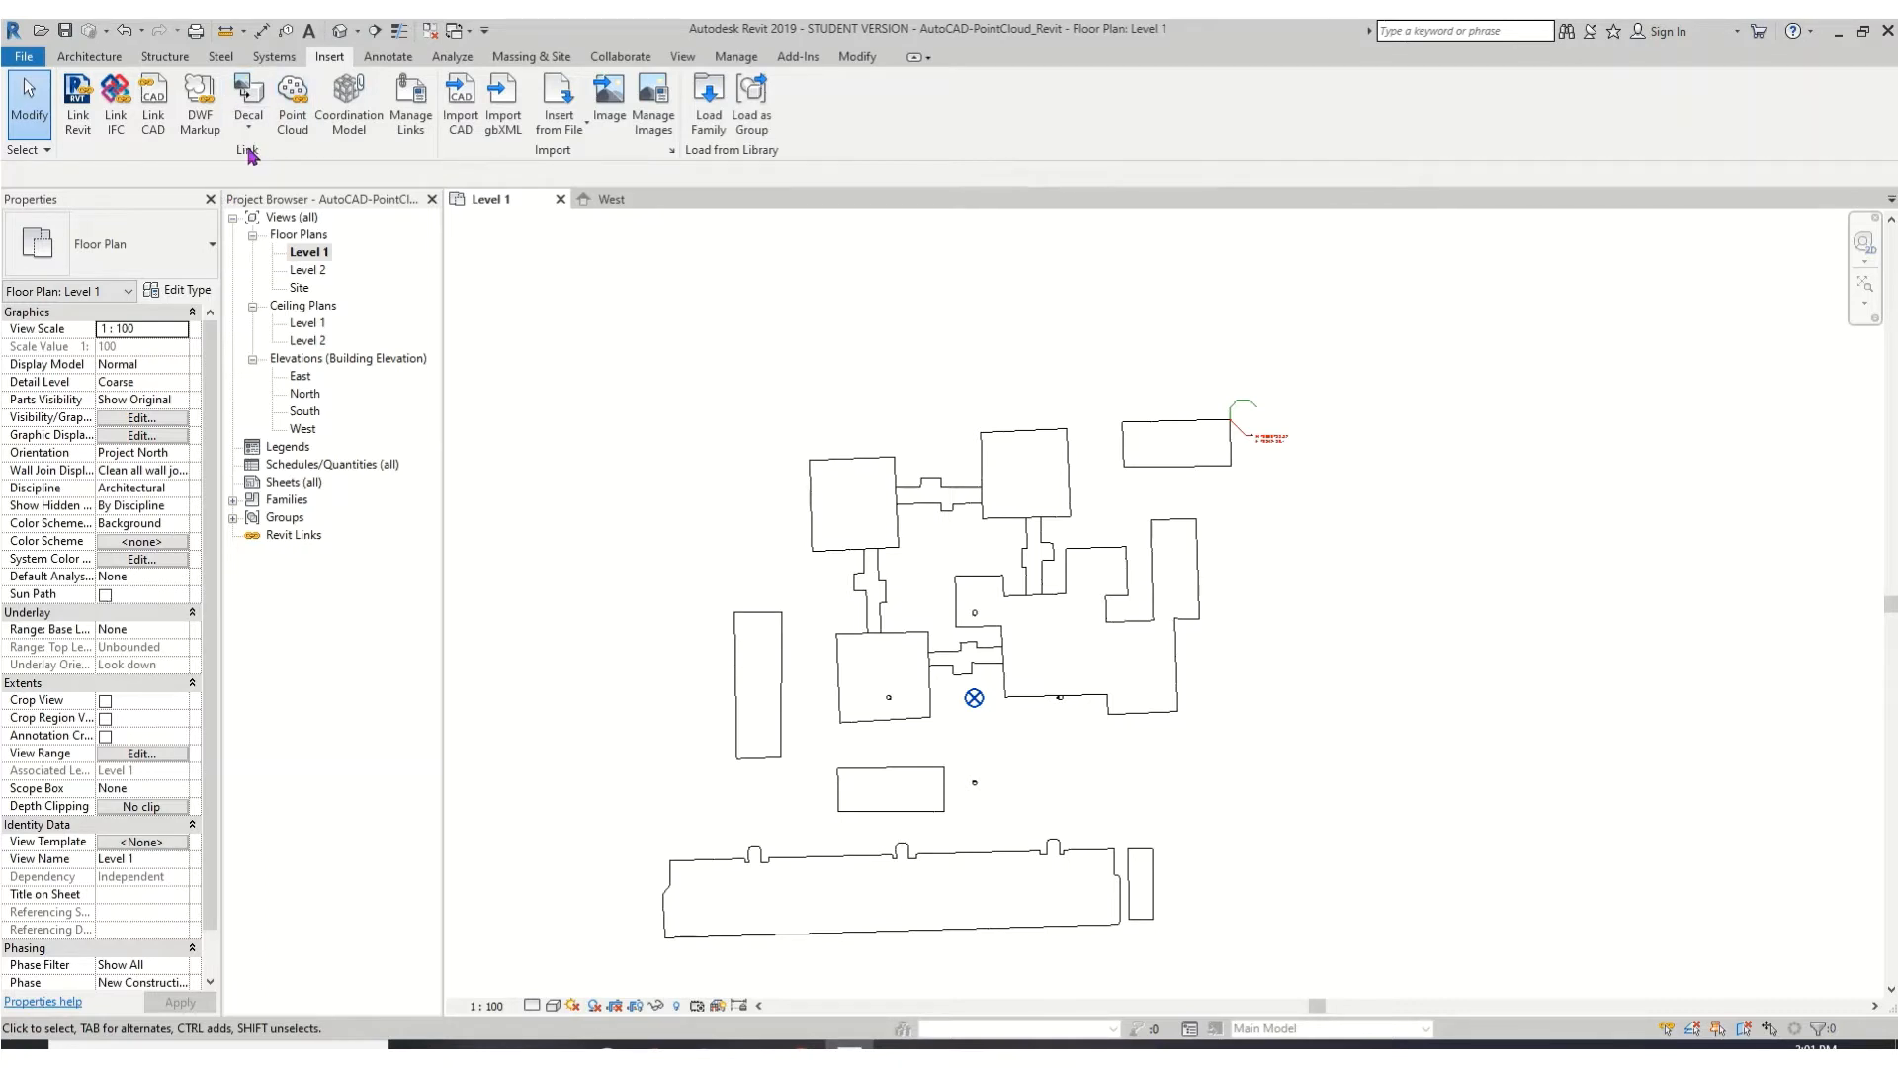
left_click(293, 101)
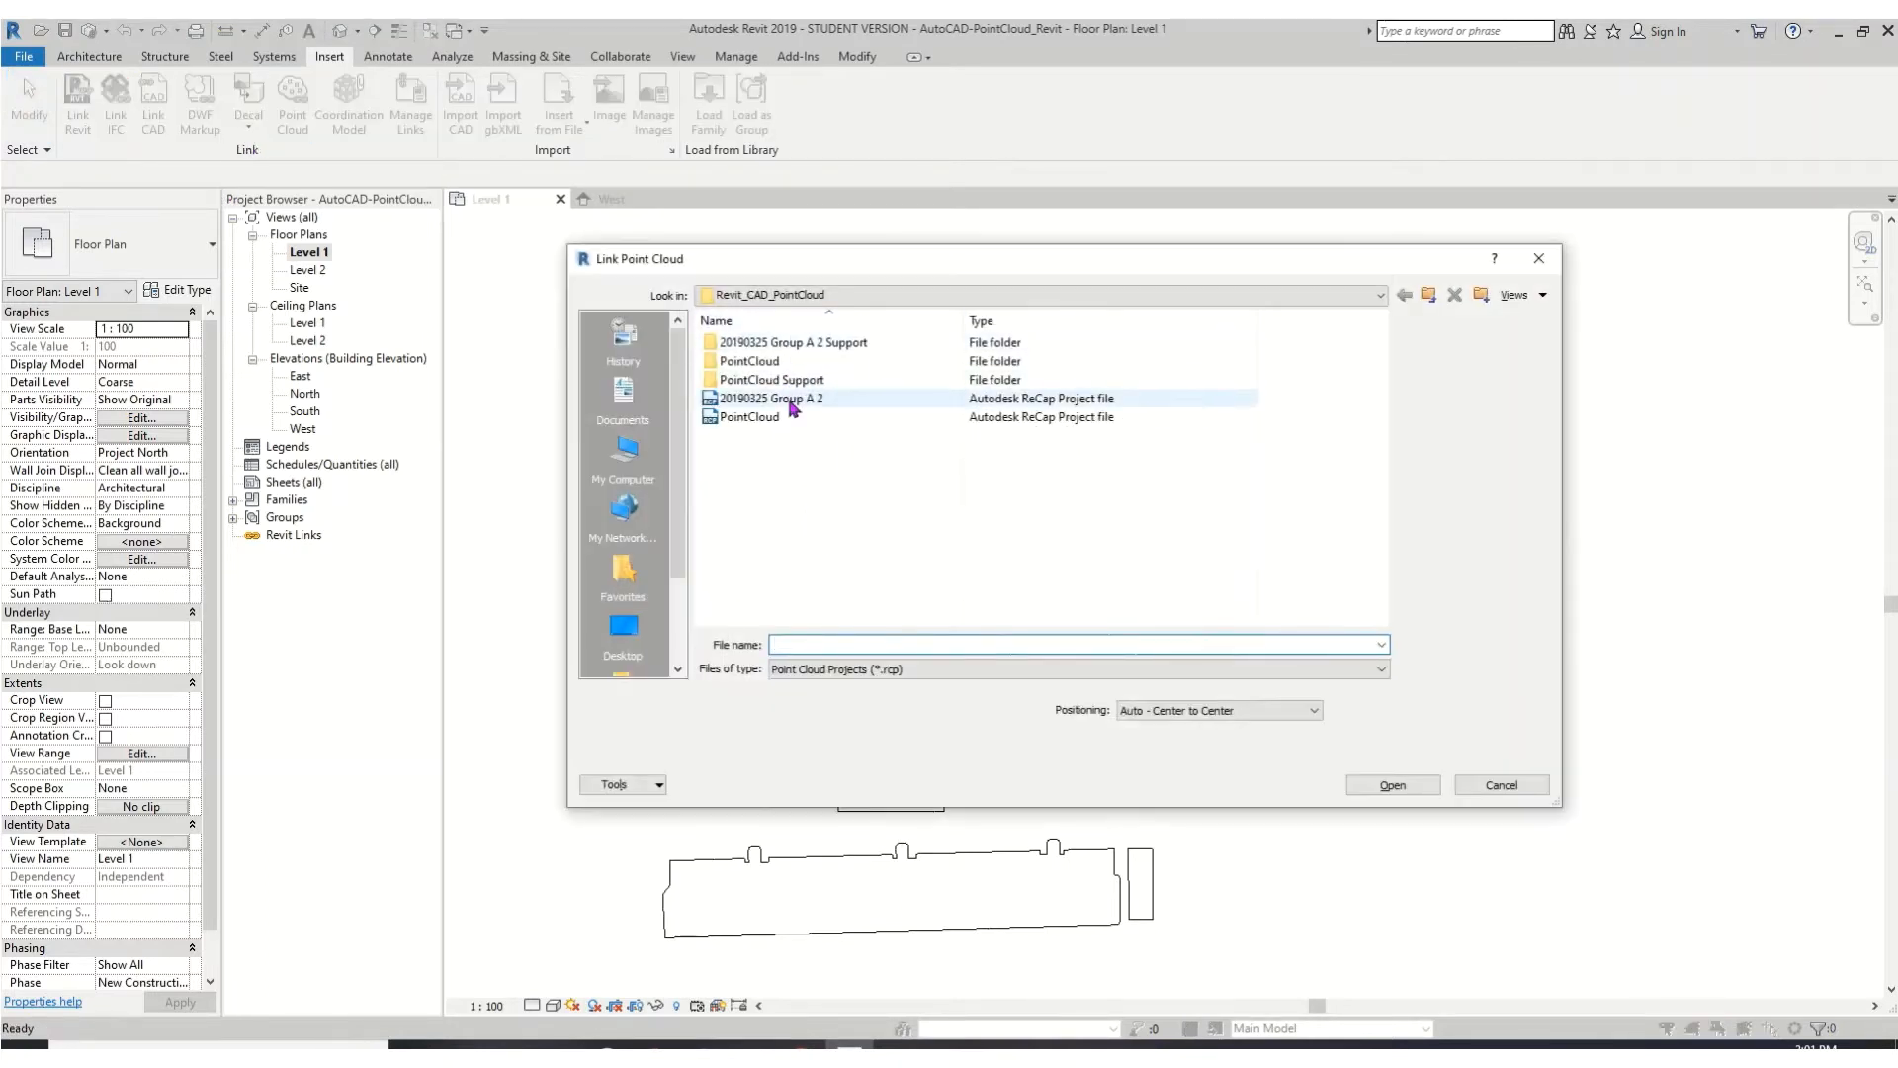
double_click(791, 399)
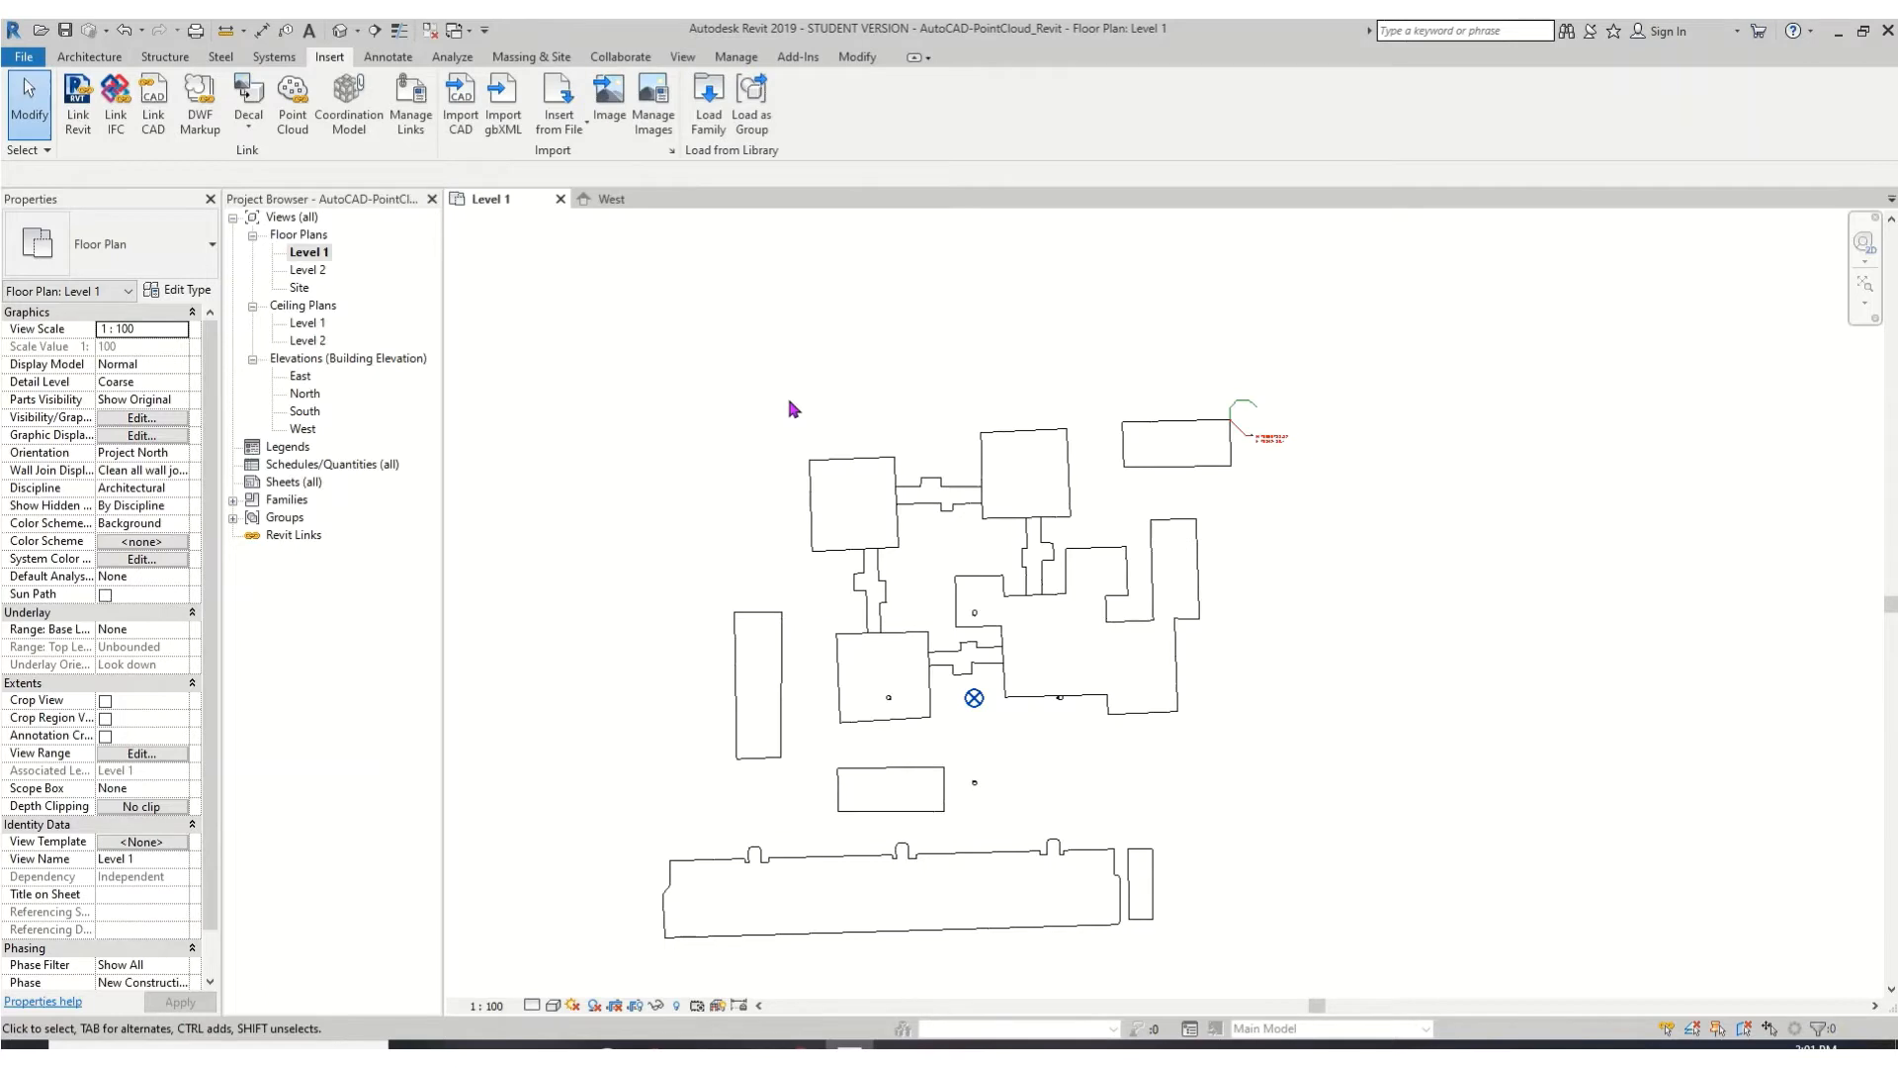
- Remove the linked 20190325 Group A 2 point cloud from the project's managed links
left_click(411, 98)
left_click(614, 264)
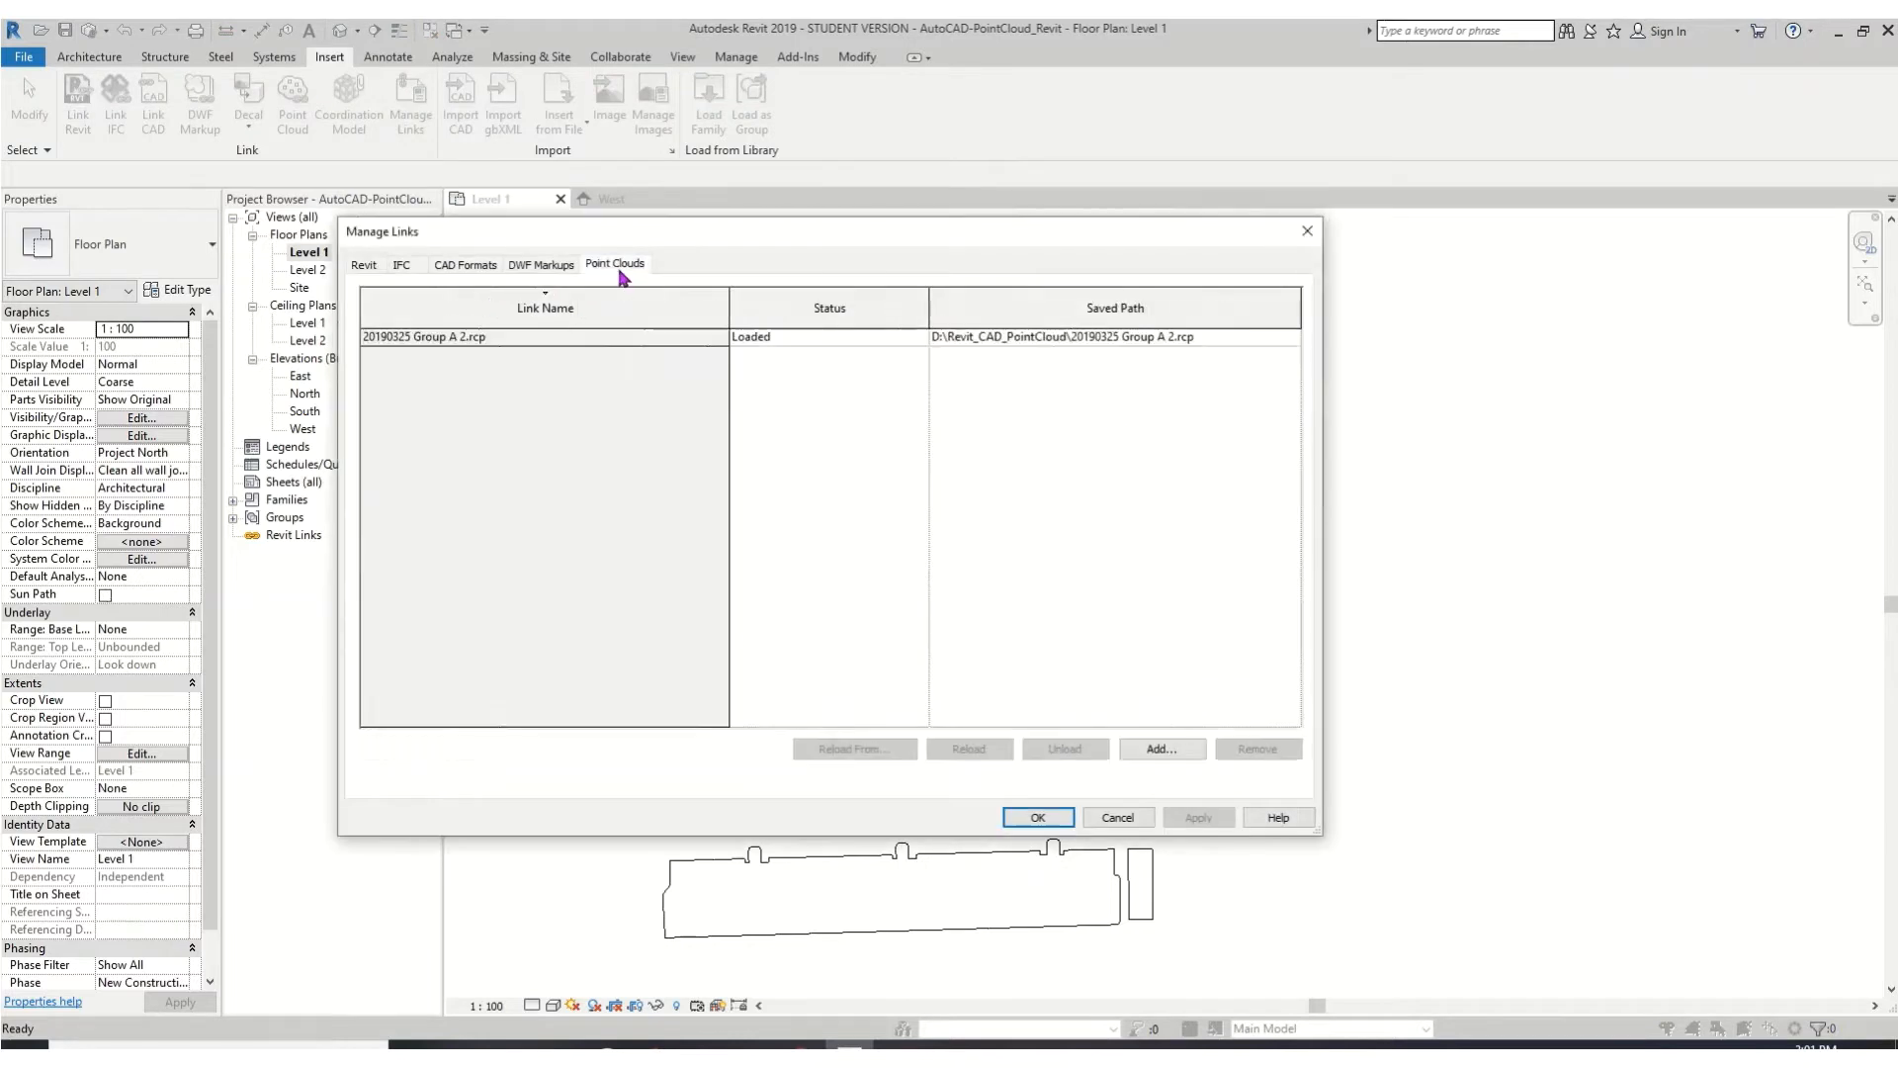
left_click(1266, 336)
left_click(1258, 748)
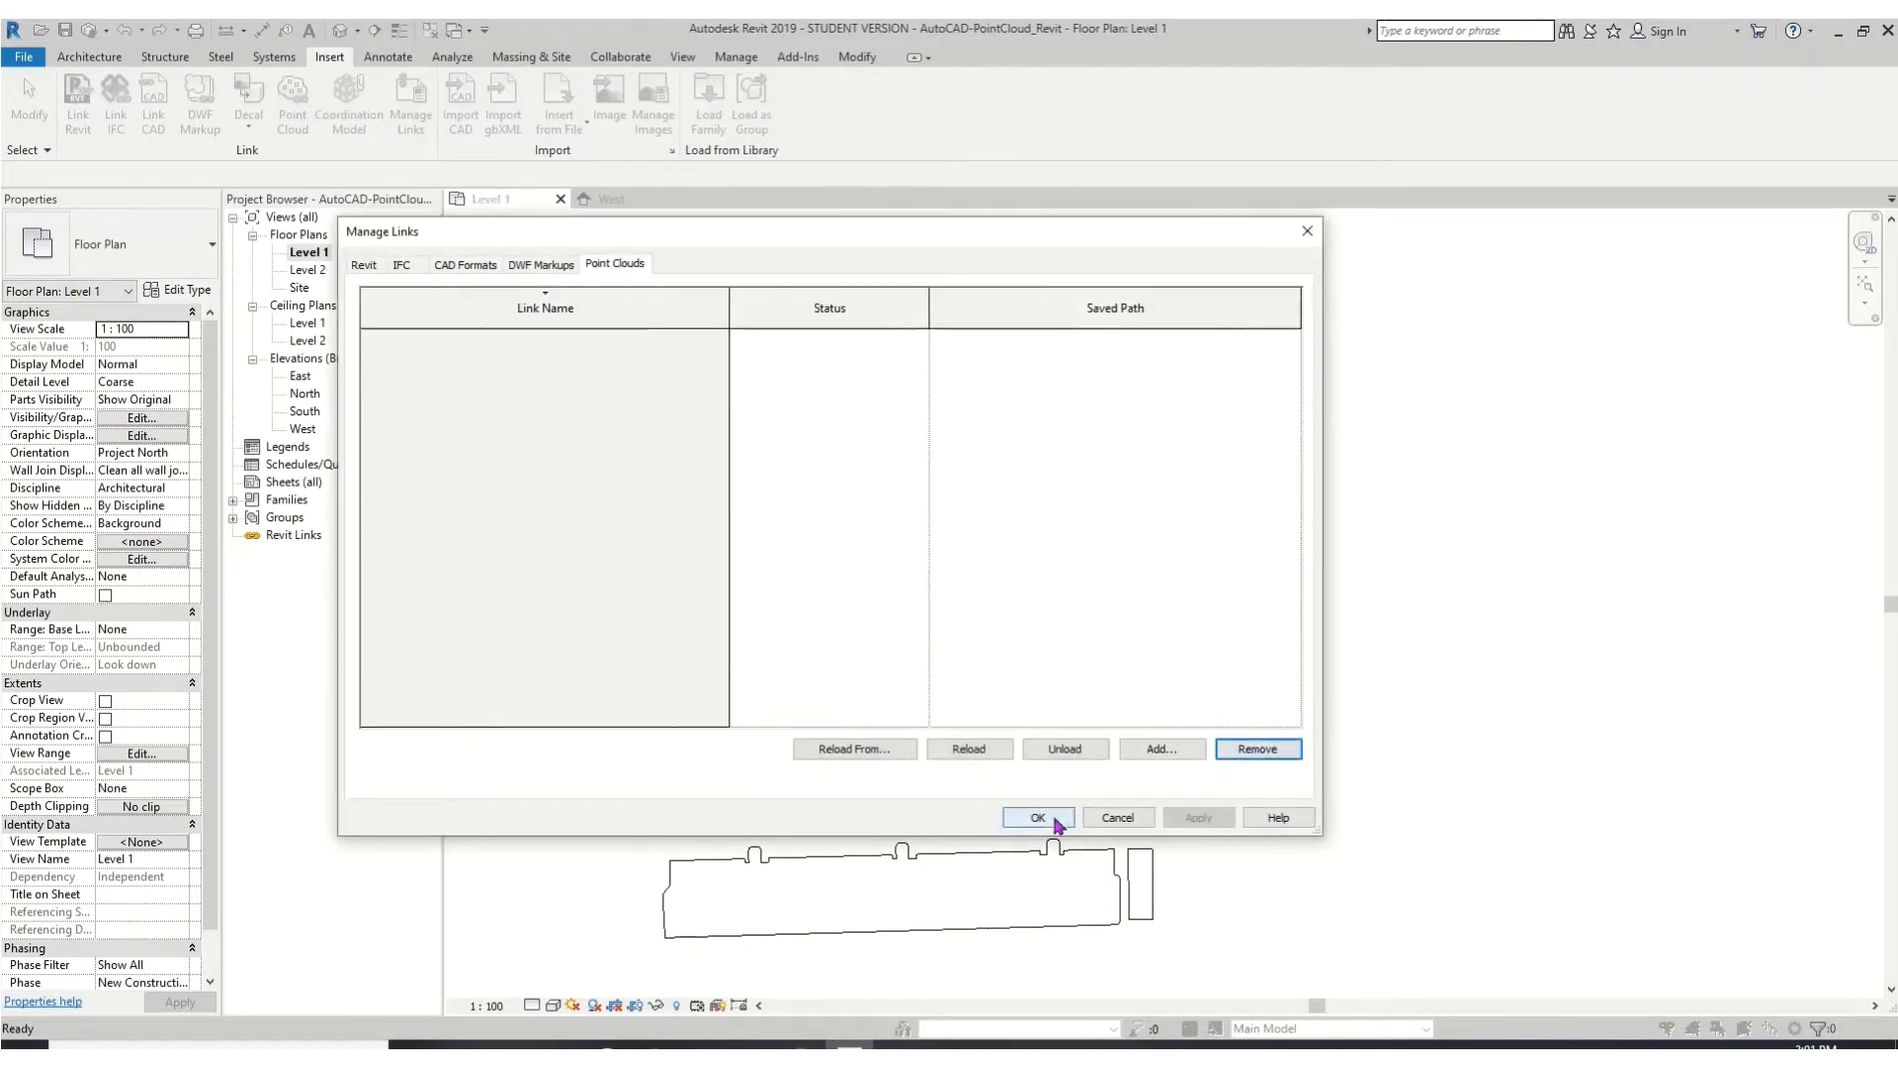
left_click(1039, 817)
- Link the 20190325 Group A 2 point cloud into the Level 1 plan again
left_click(292, 99)
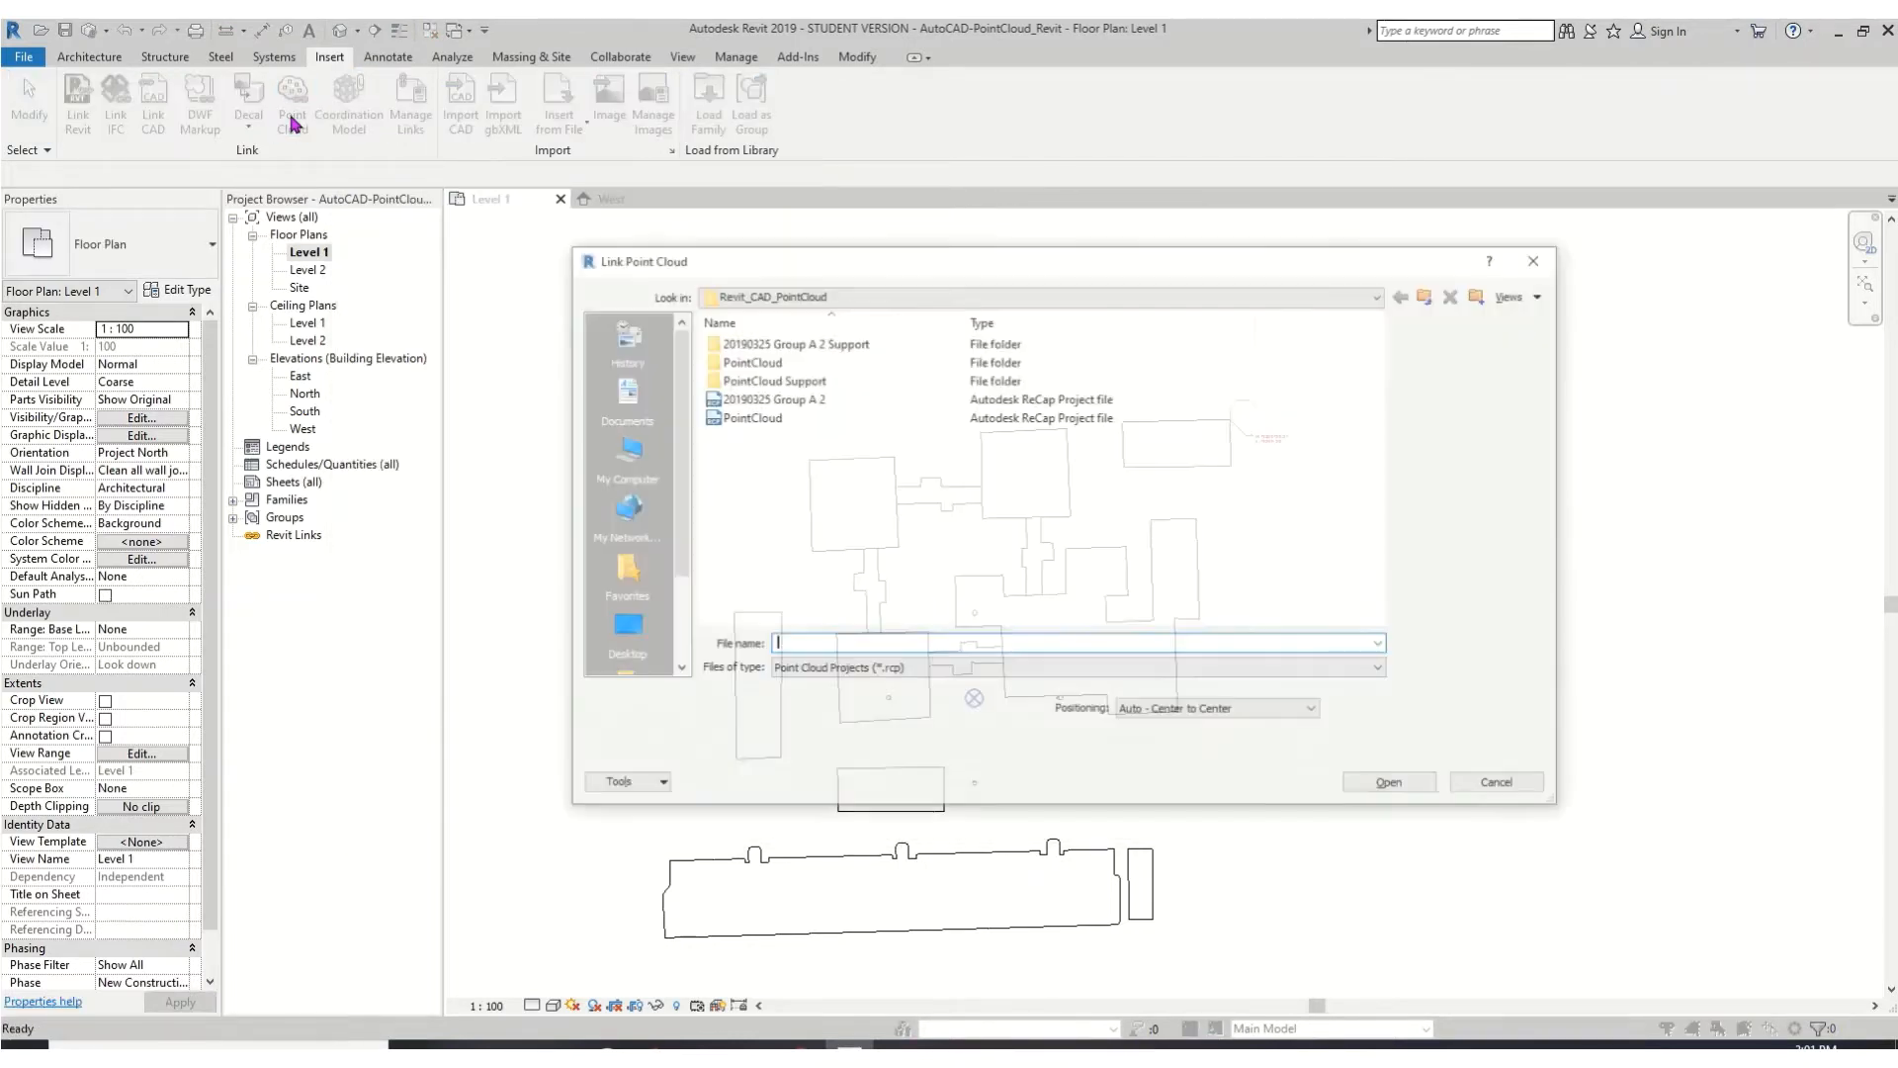
left_click(876, 399)
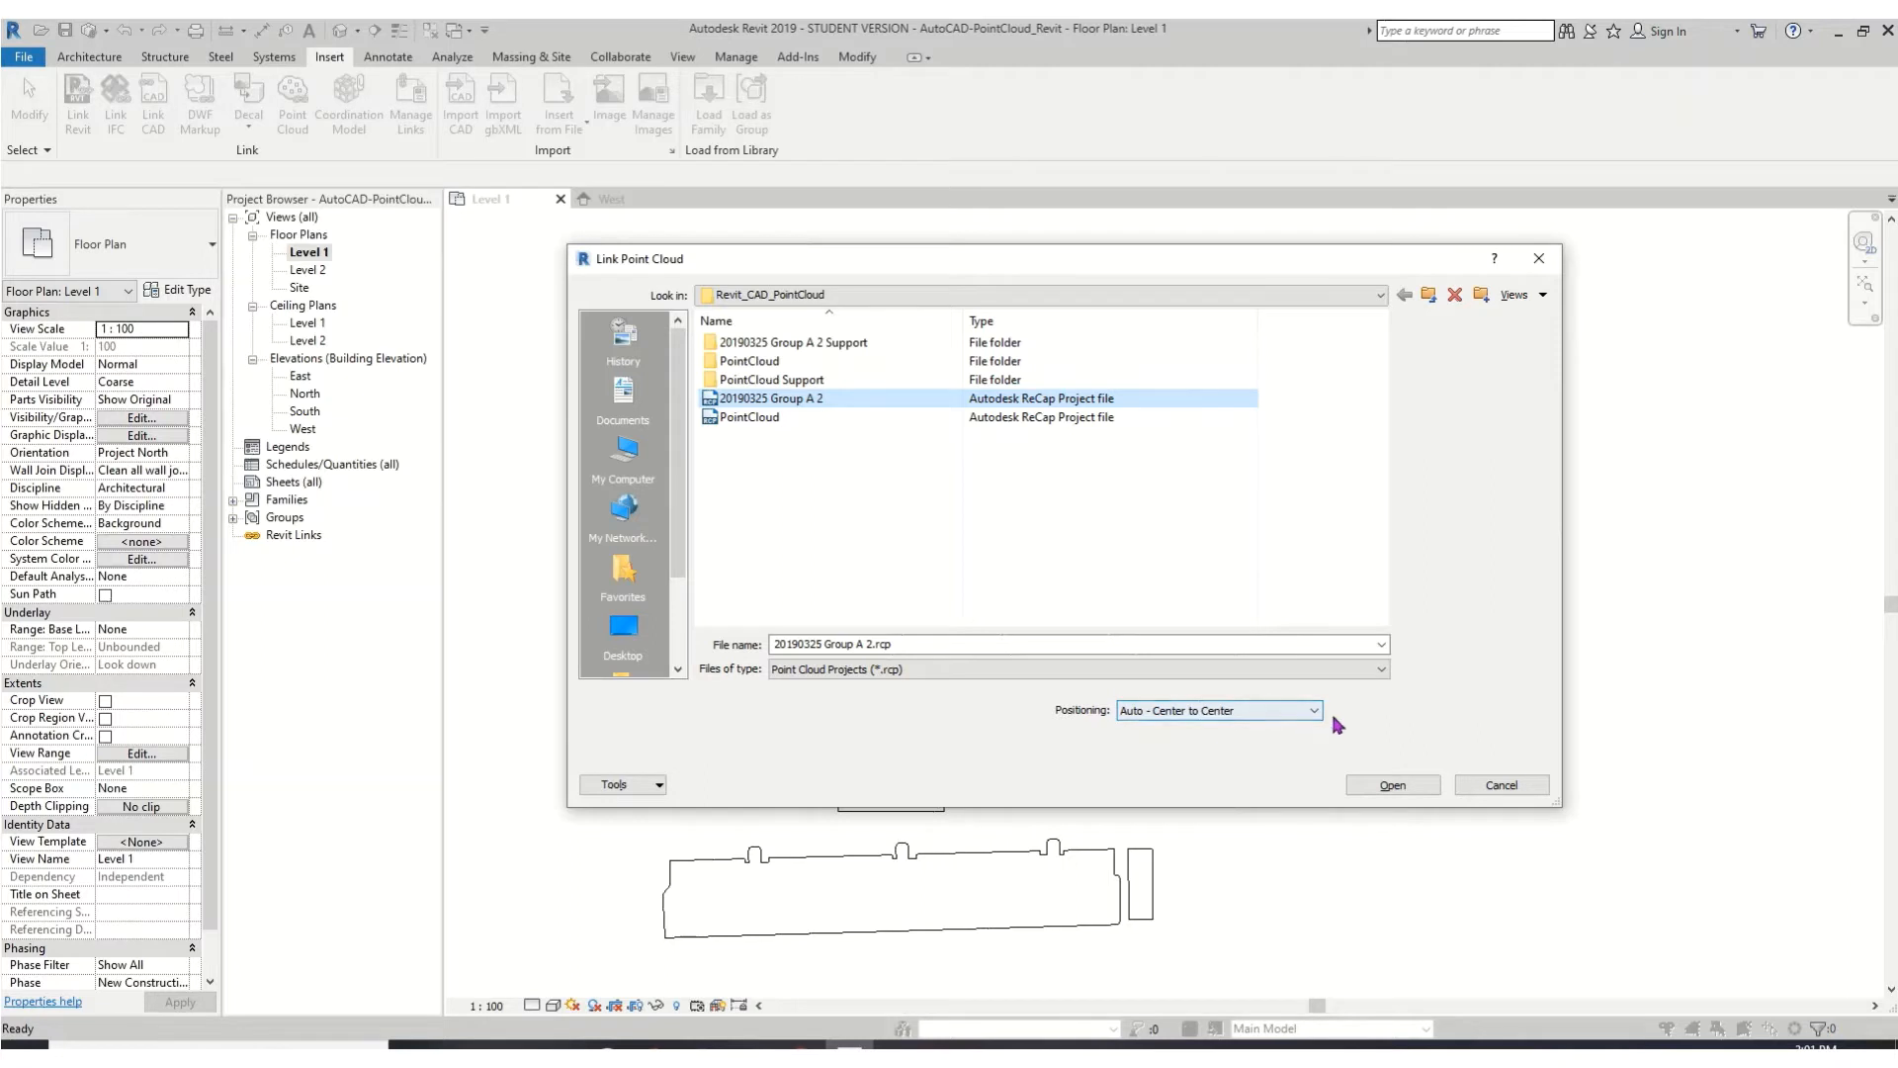
left_click(1394, 785)
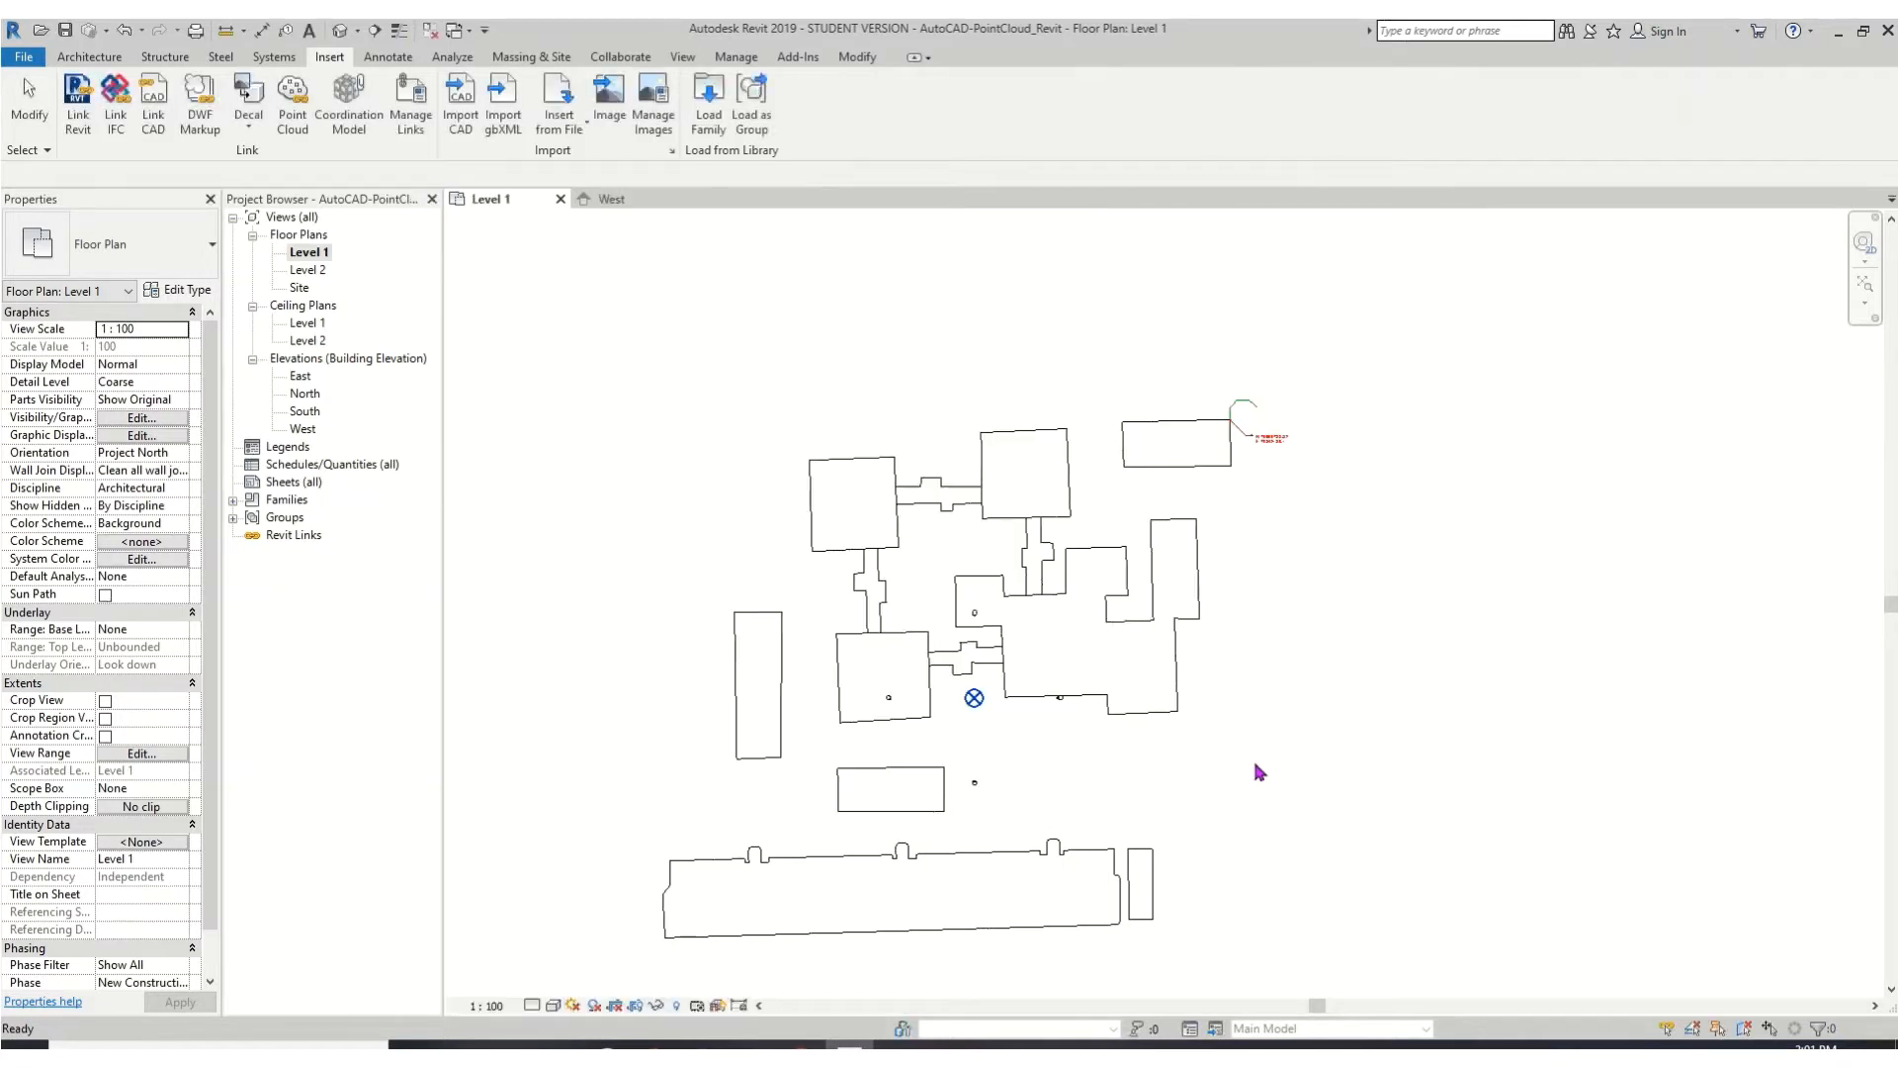
- Open the default 3D view and examine where the point cloud lies relative to the linked AutoCAD drawing
left_click(341, 30)
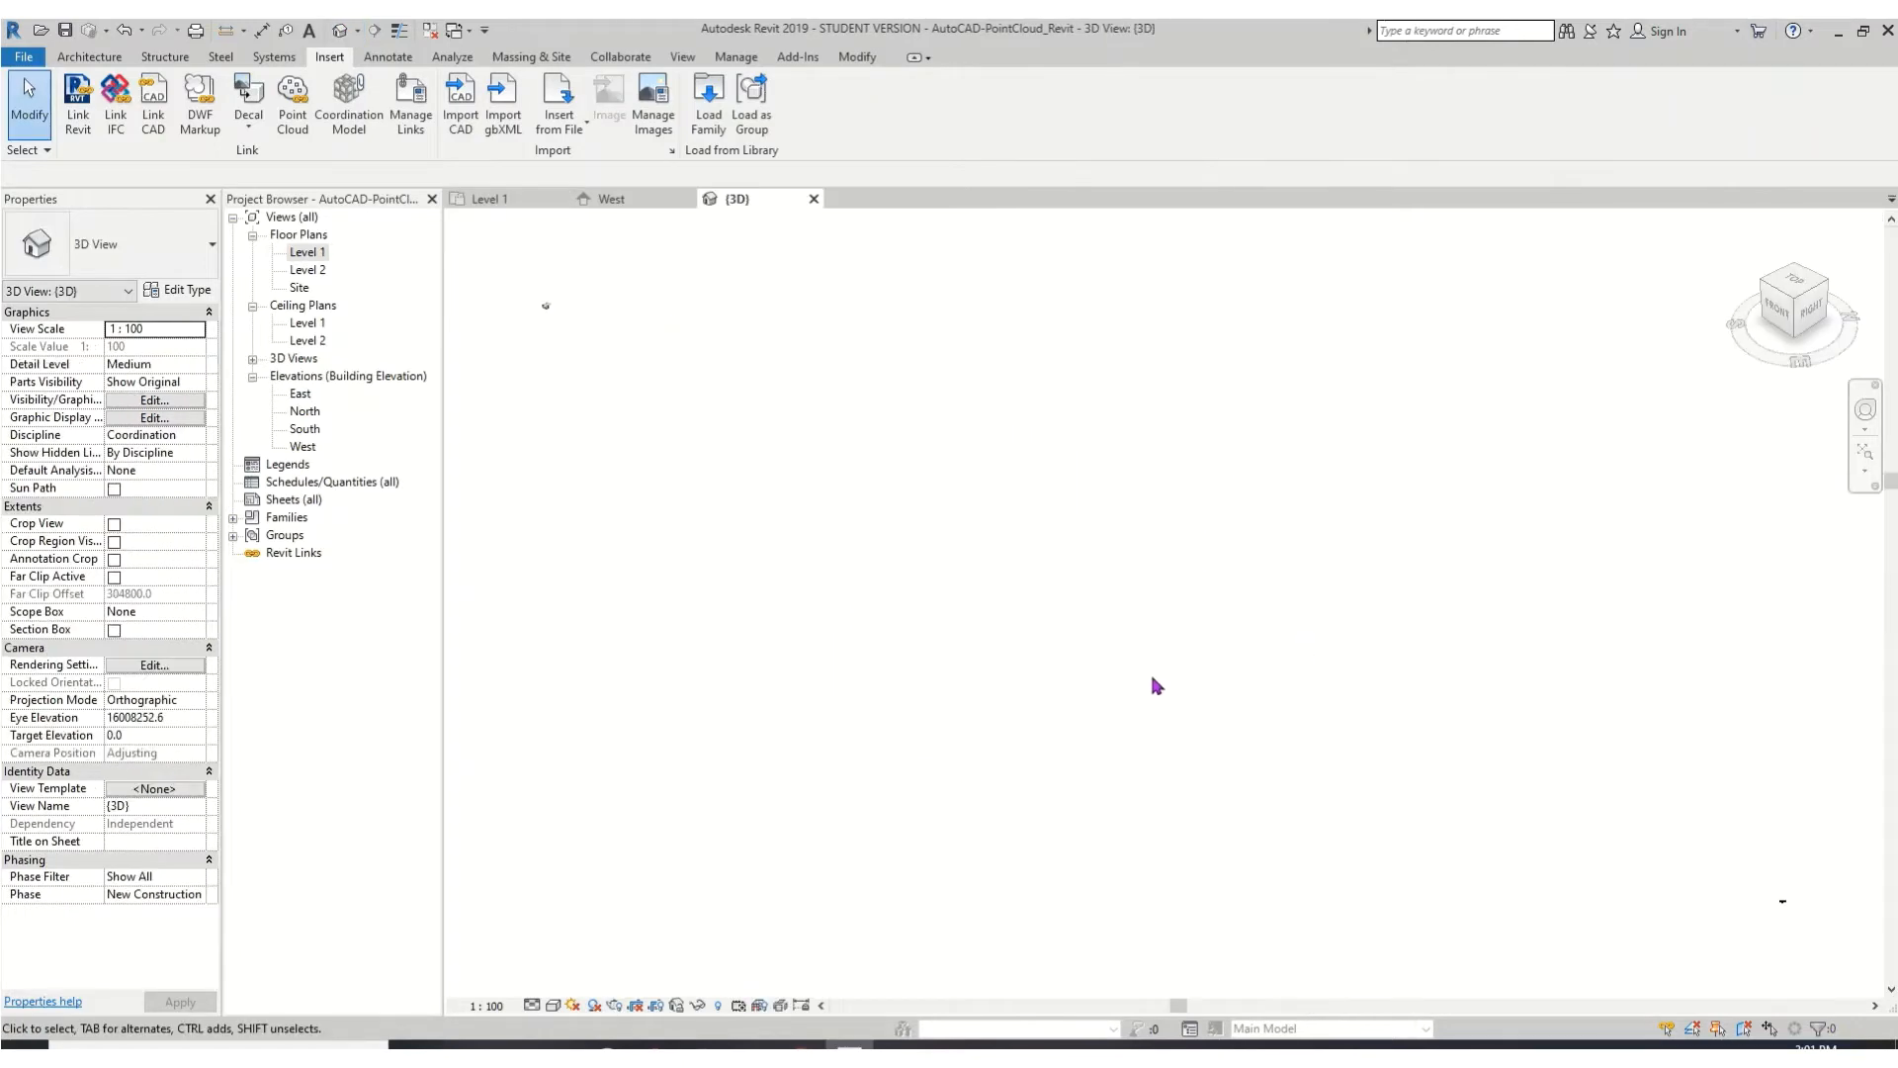
left_click_drag(1825, 924, 1723, 854)
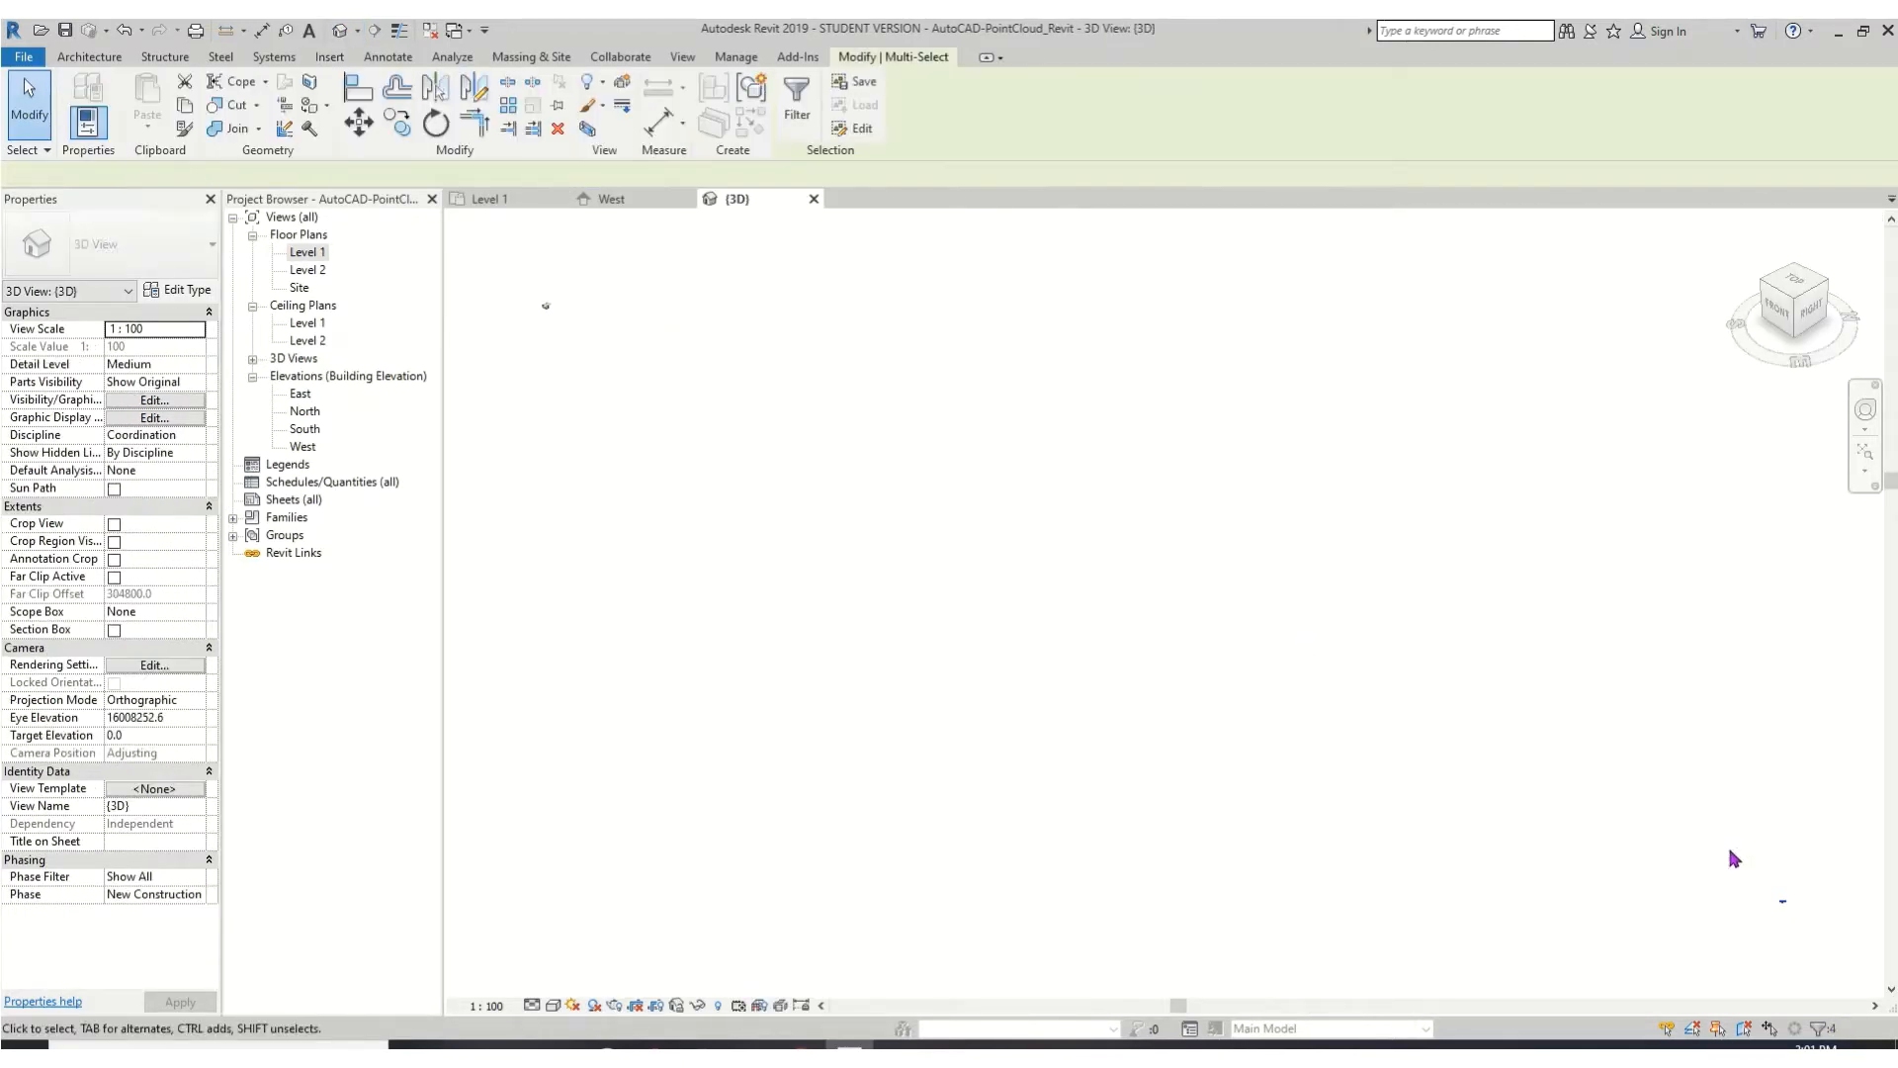
left_click_drag(613, 352, 523, 262)
left_click(536, 287)
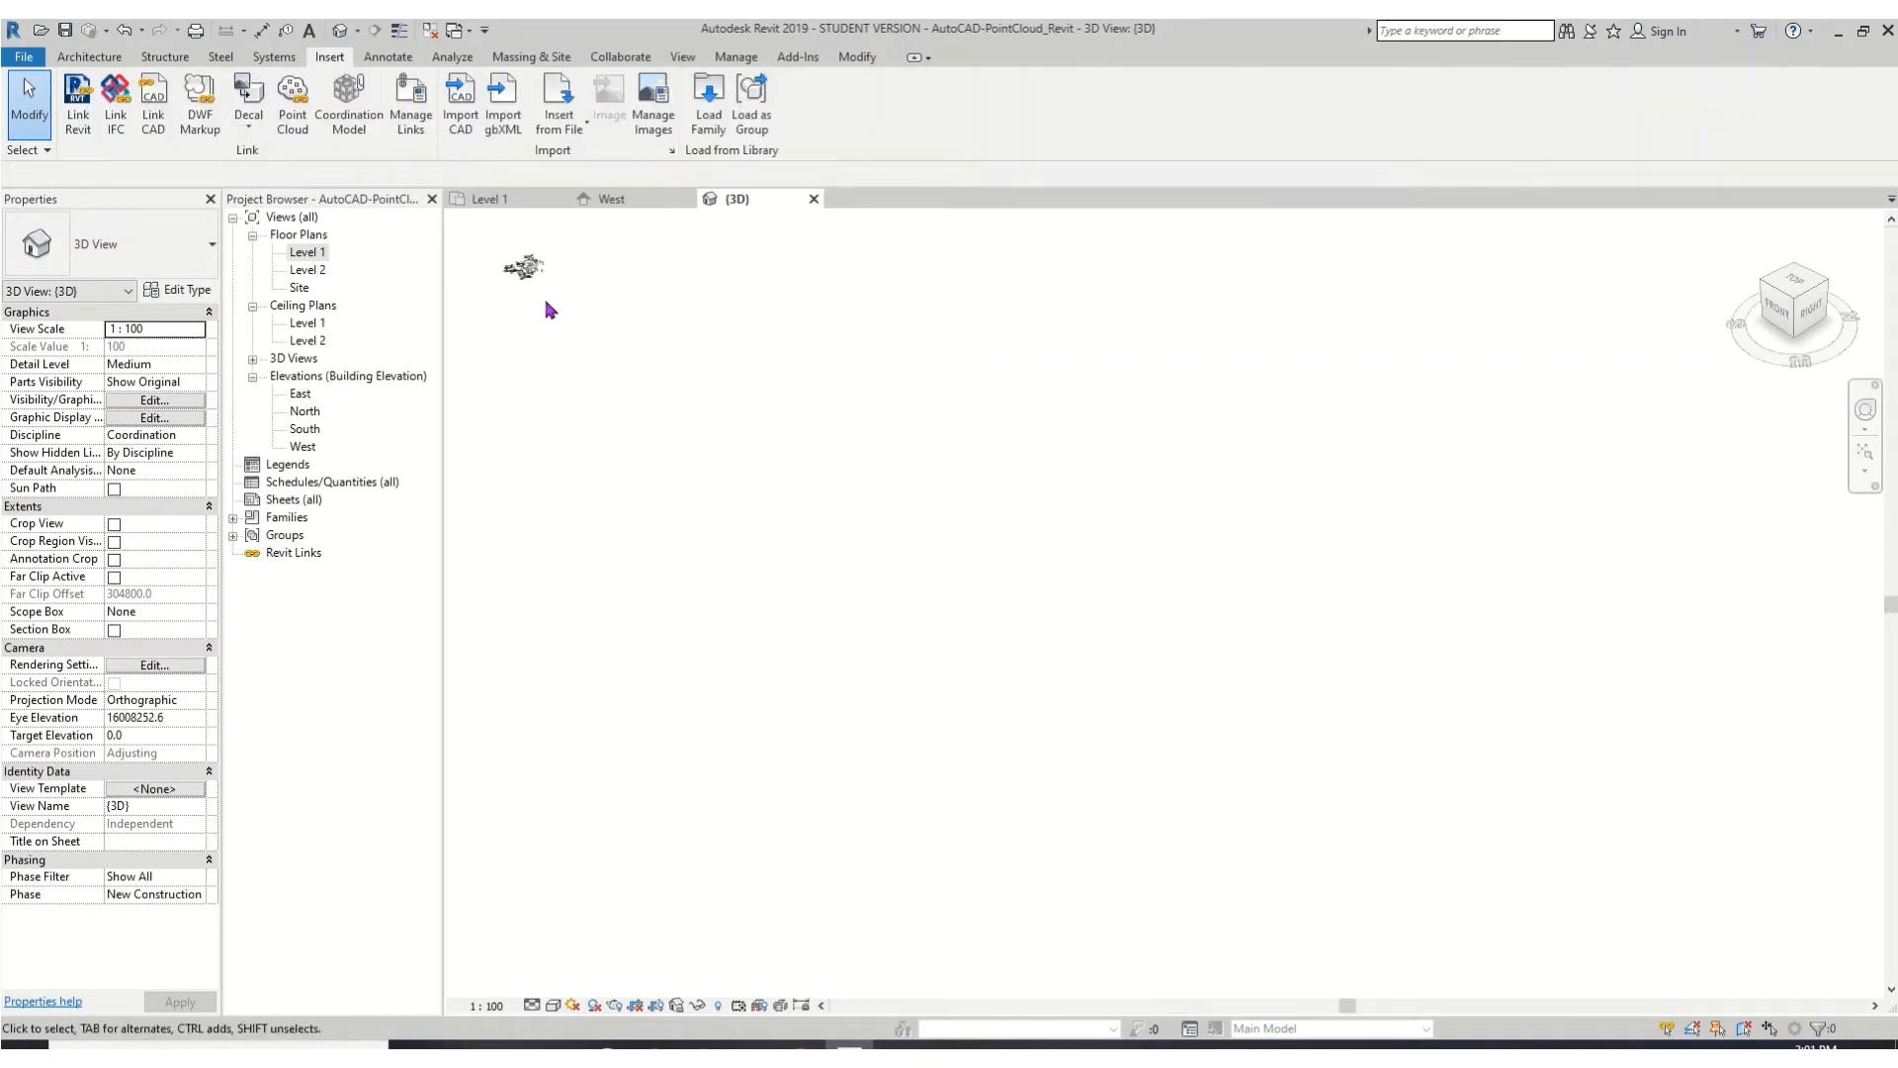
scroll(516, 288, "up", 2)
scroll(653, 421, "down", 7)
middle_click_drag(1433, 745, 1038, 558)
scroll(1424, 791, "up", 3)
middle_click_drag(1501, 583, 1199, 559)
- Remove the 20190325 Group A 2 point cloud link again while in the 3D view
left_click(411, 109)
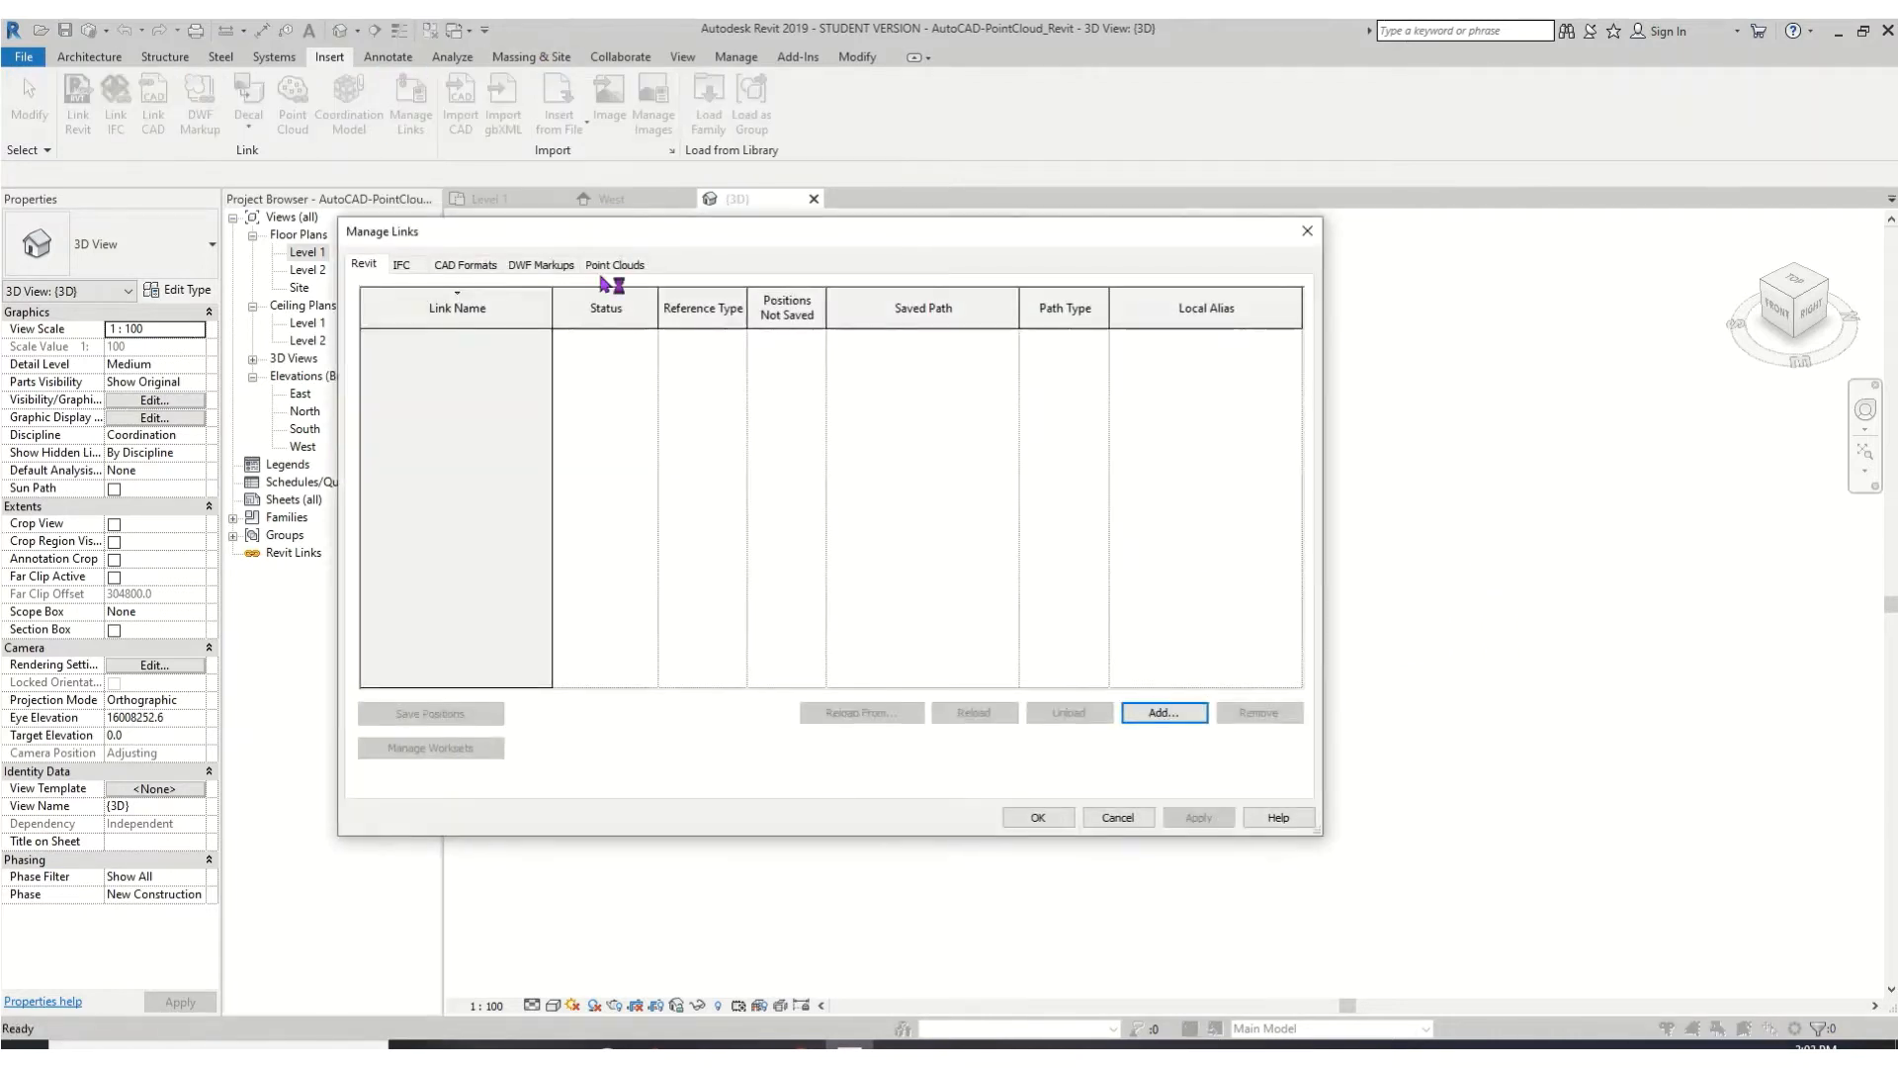
left_click(623, 272)
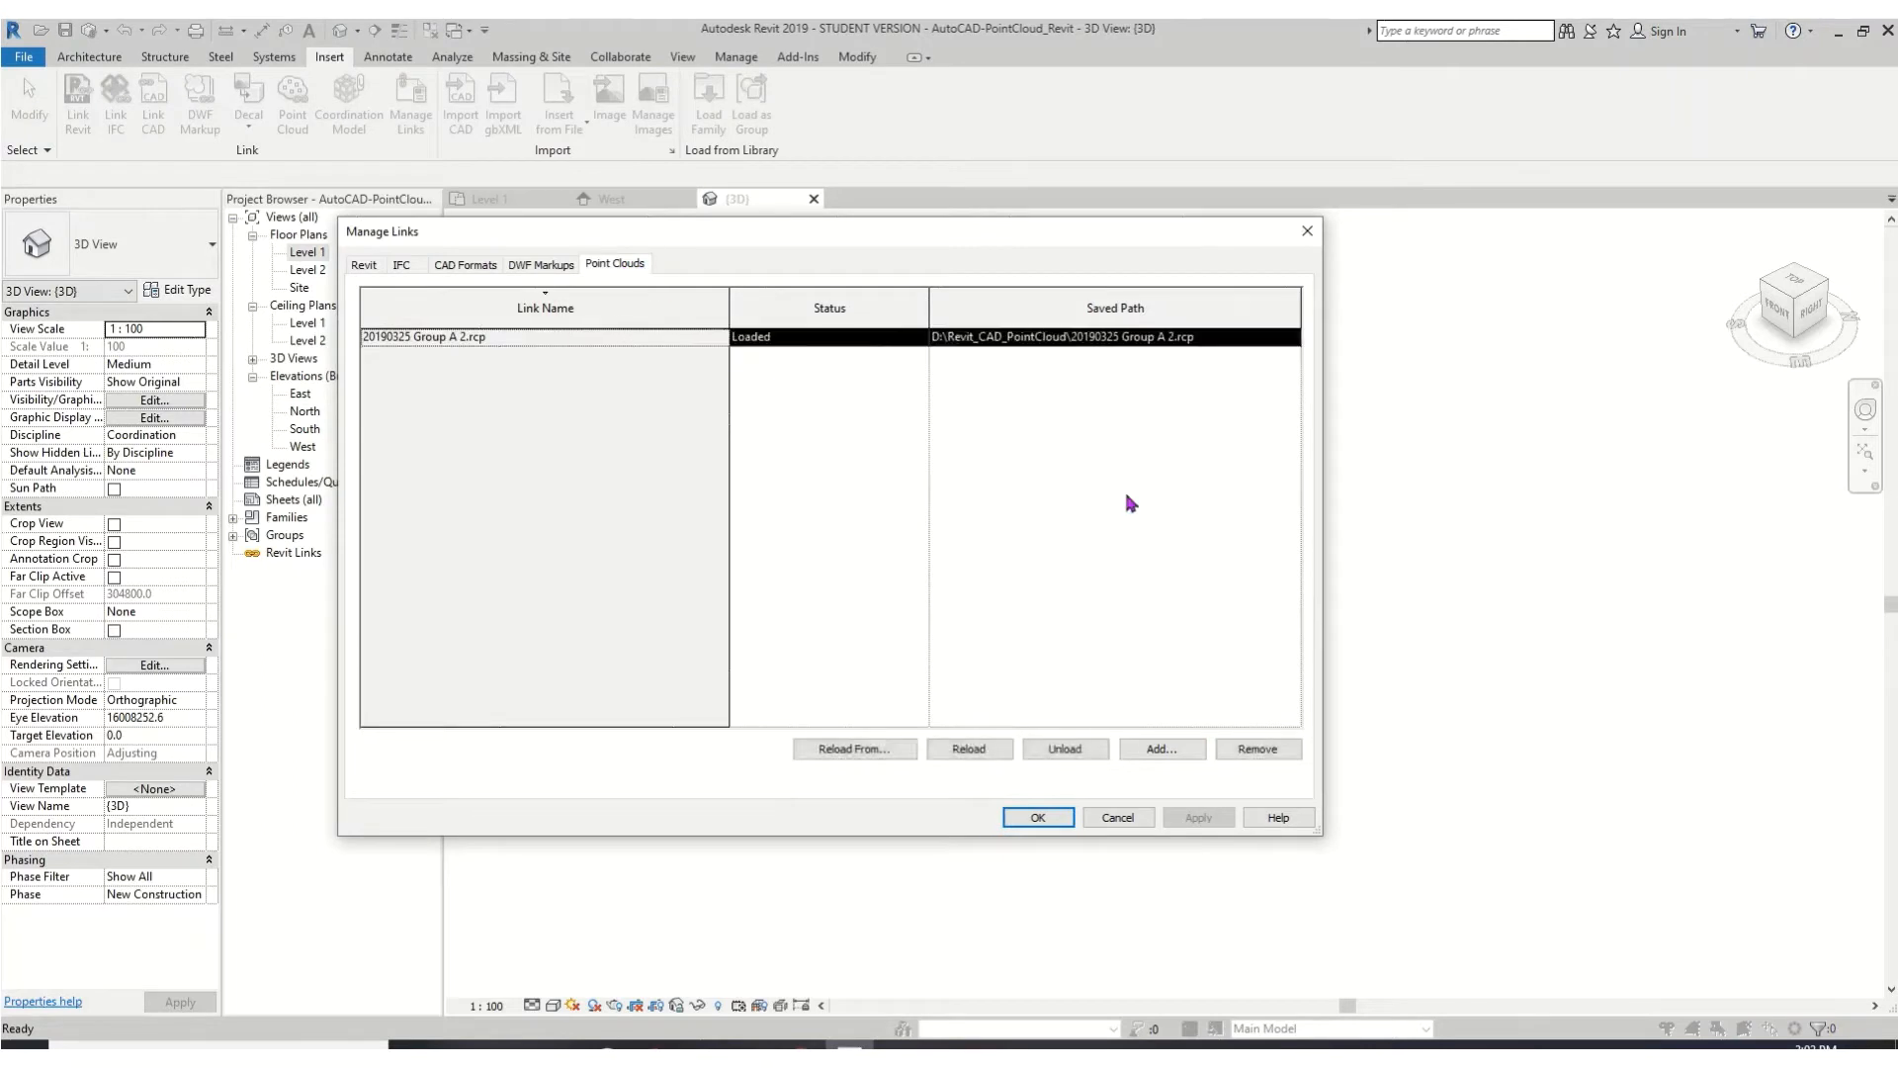
left_click(1258, 752)
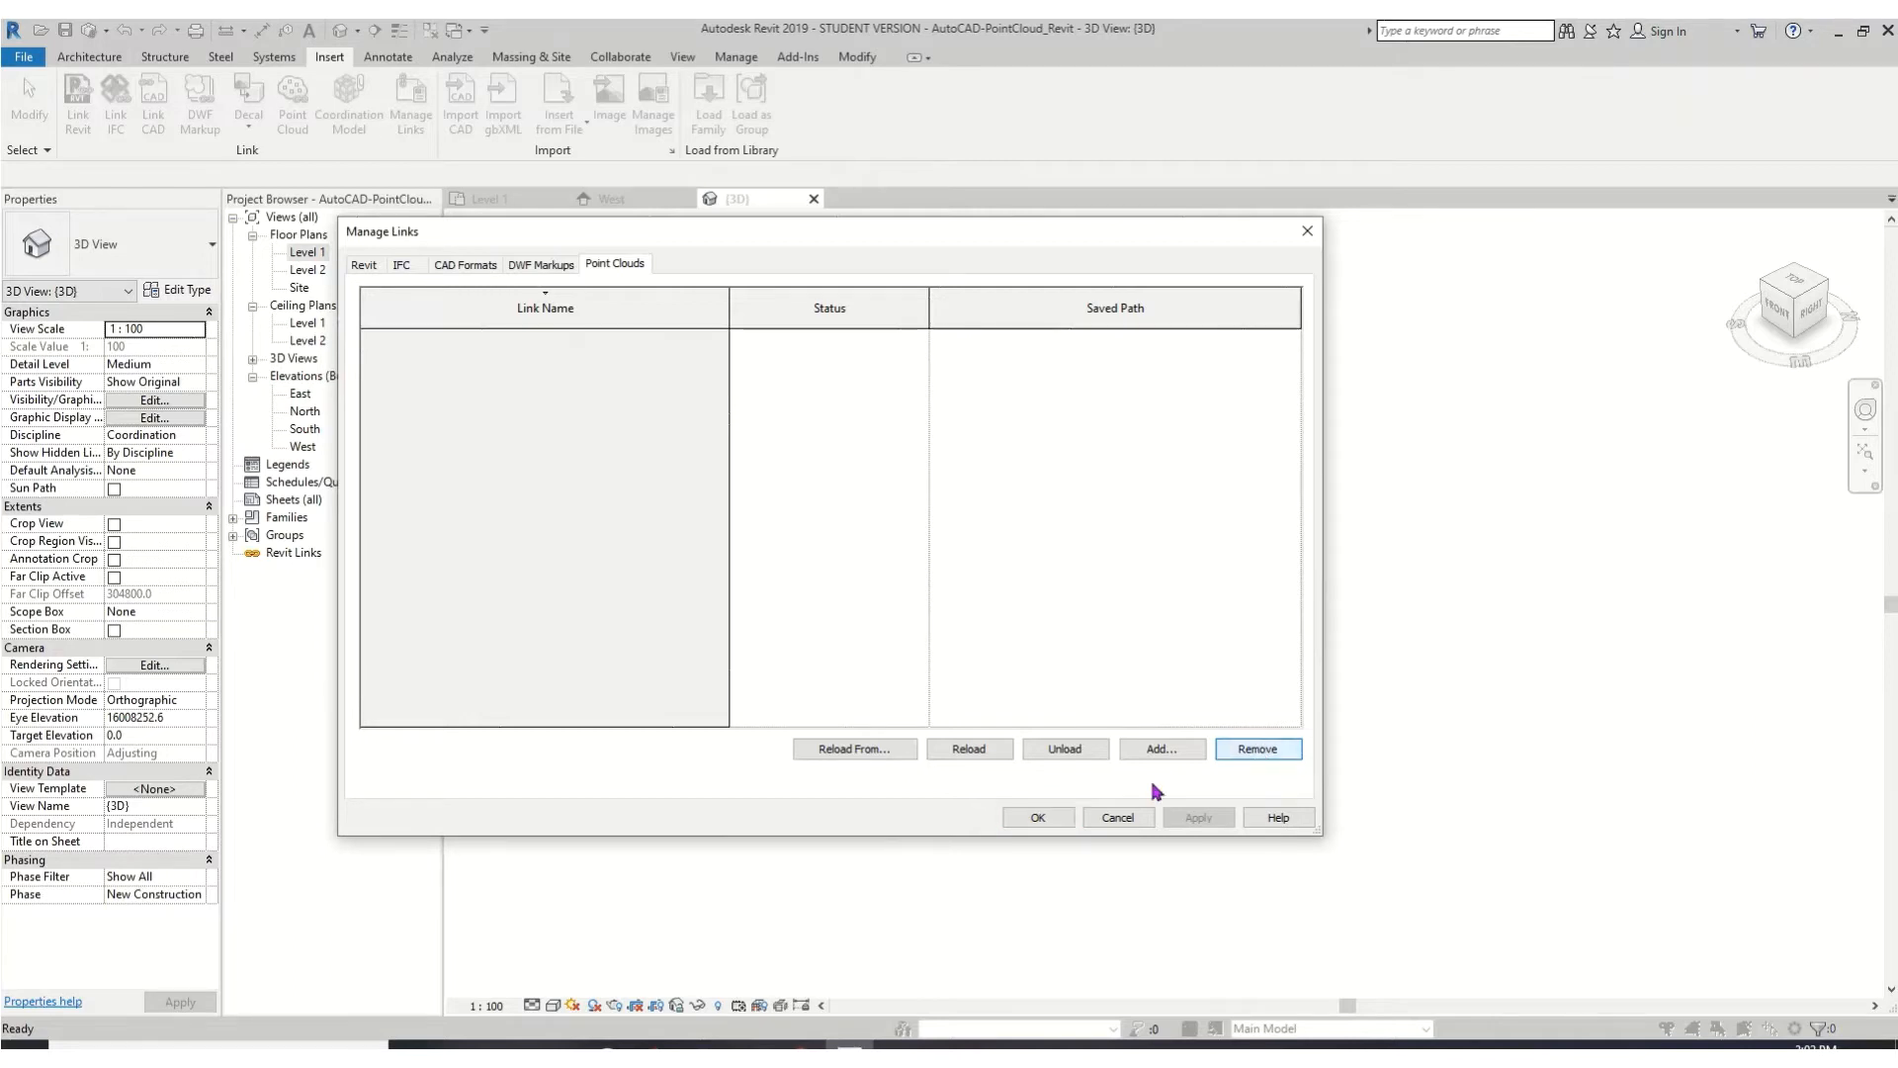
left_click(1050, 818)
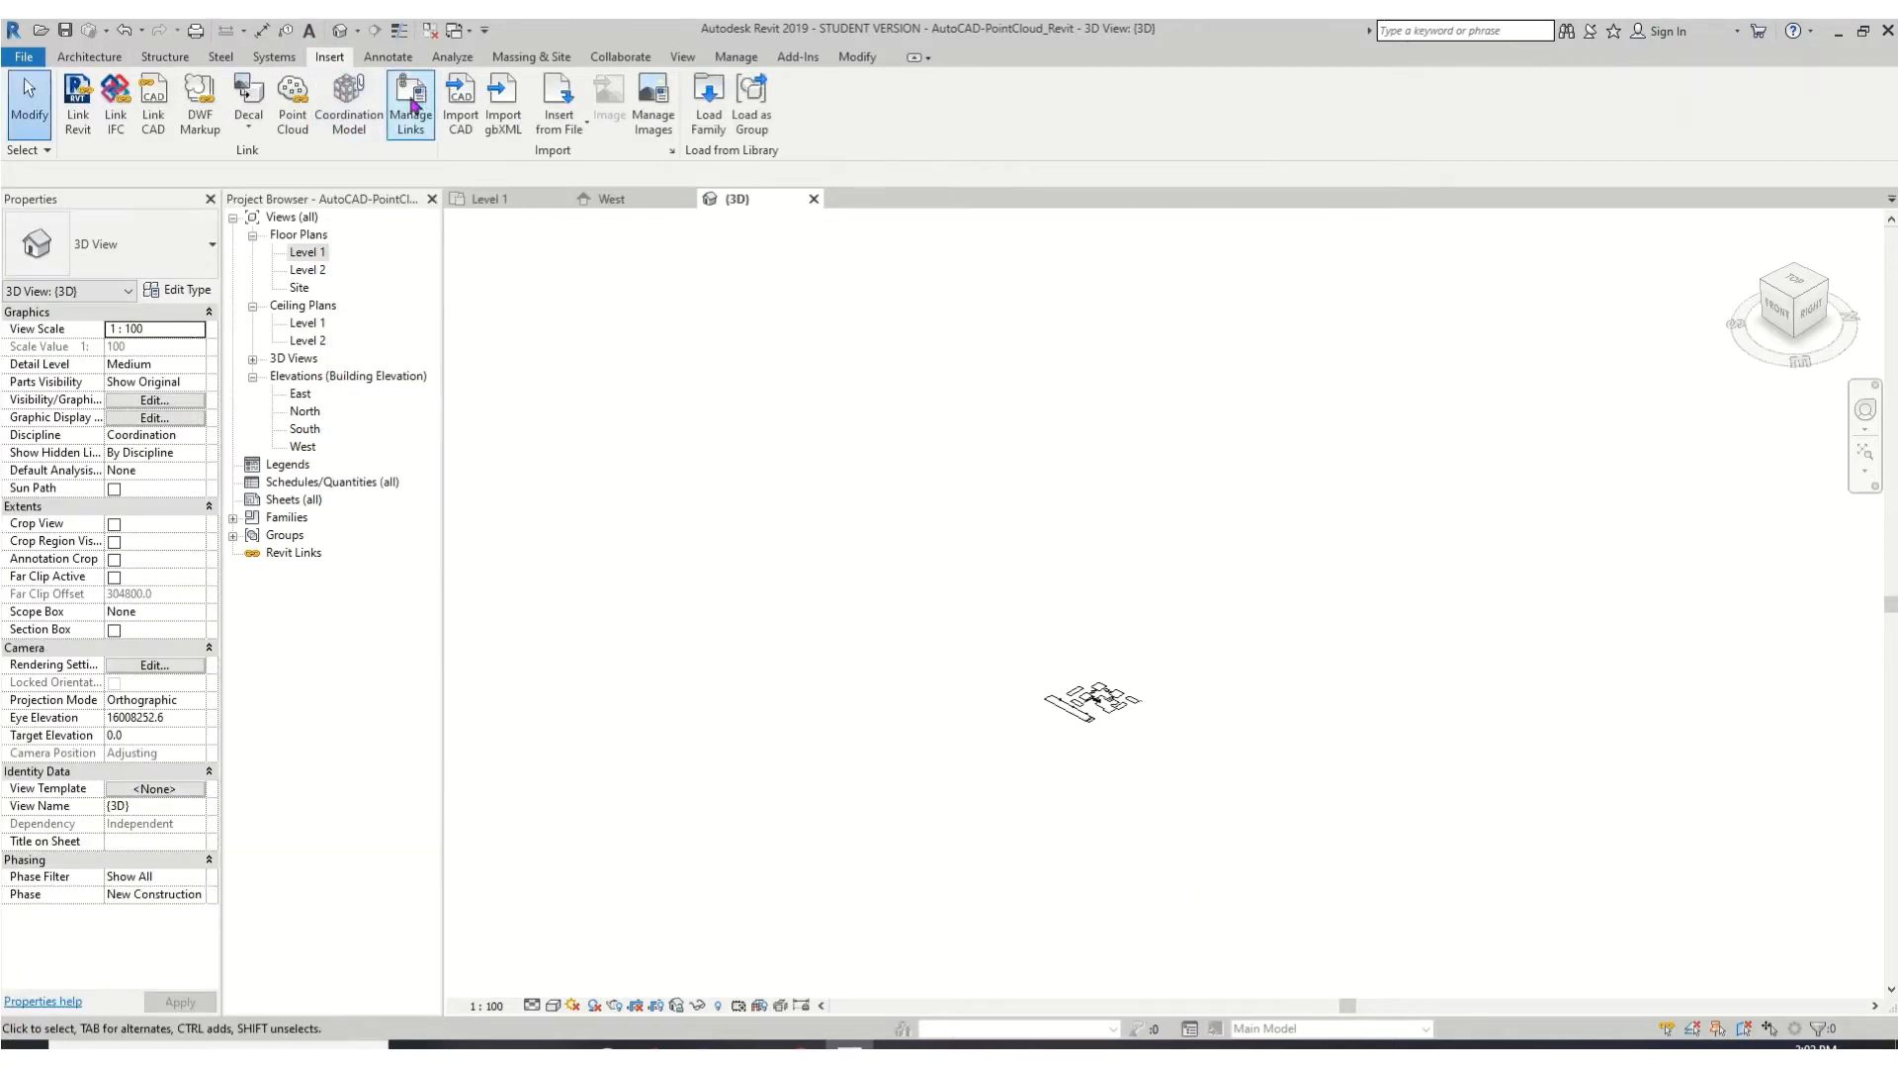
- Link the 20190325 Group A 2 point cloud from the 3D view with Auto - Center to Center positioning and inspect it over the drawing
left_click(292, 104)
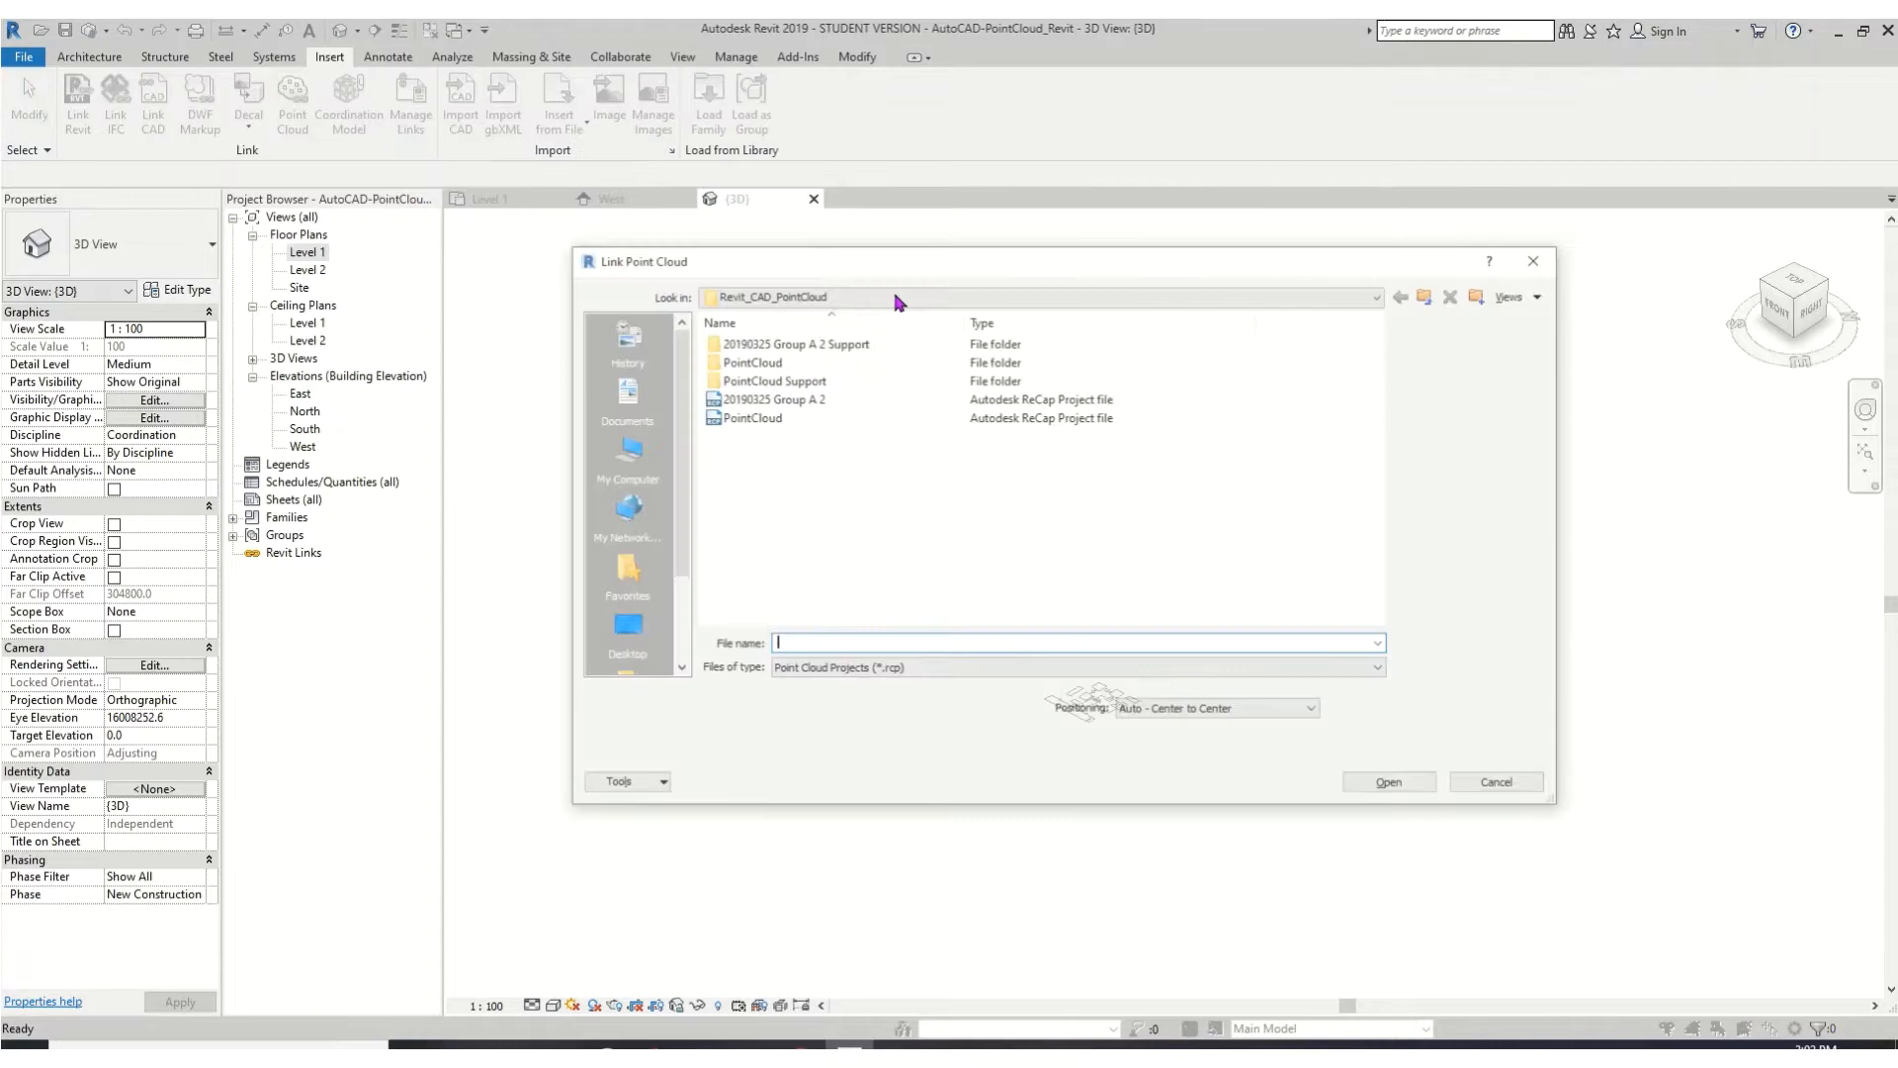
left_click(843, 398)
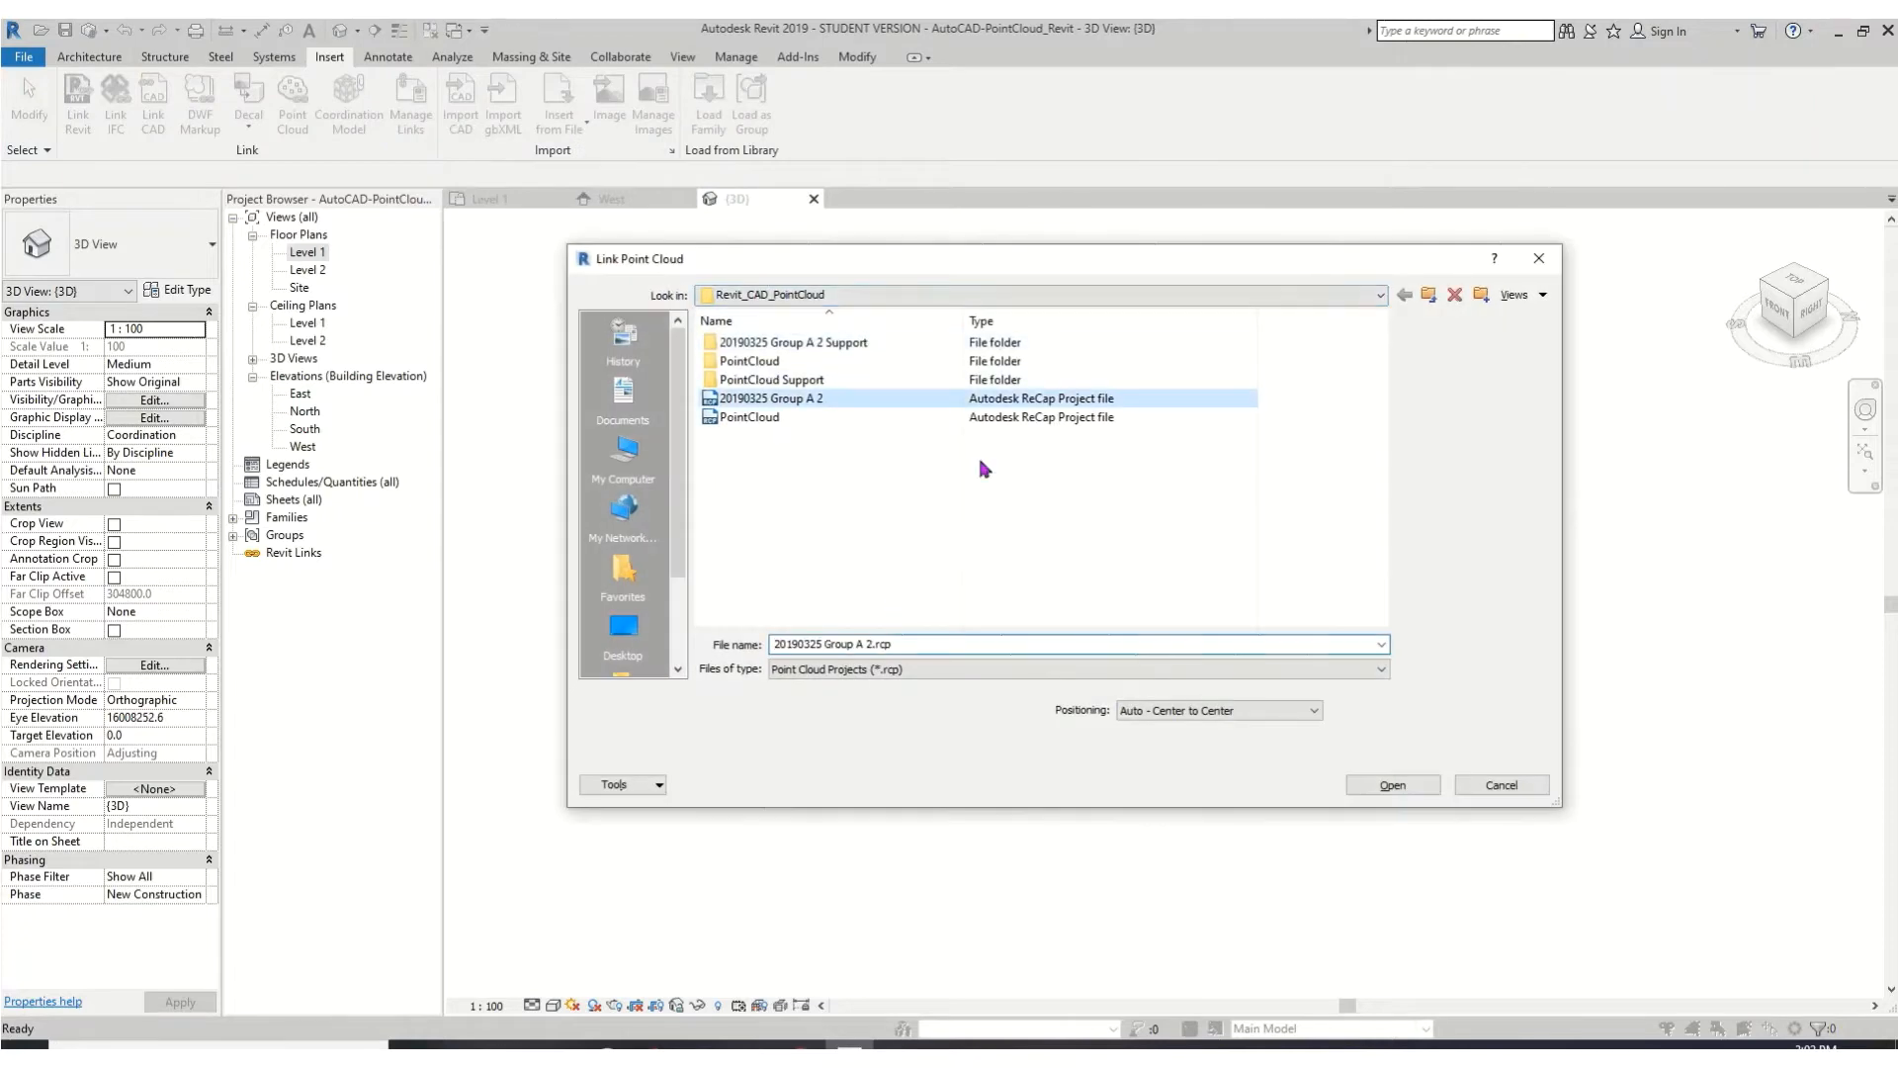
left_click(1393, 785)
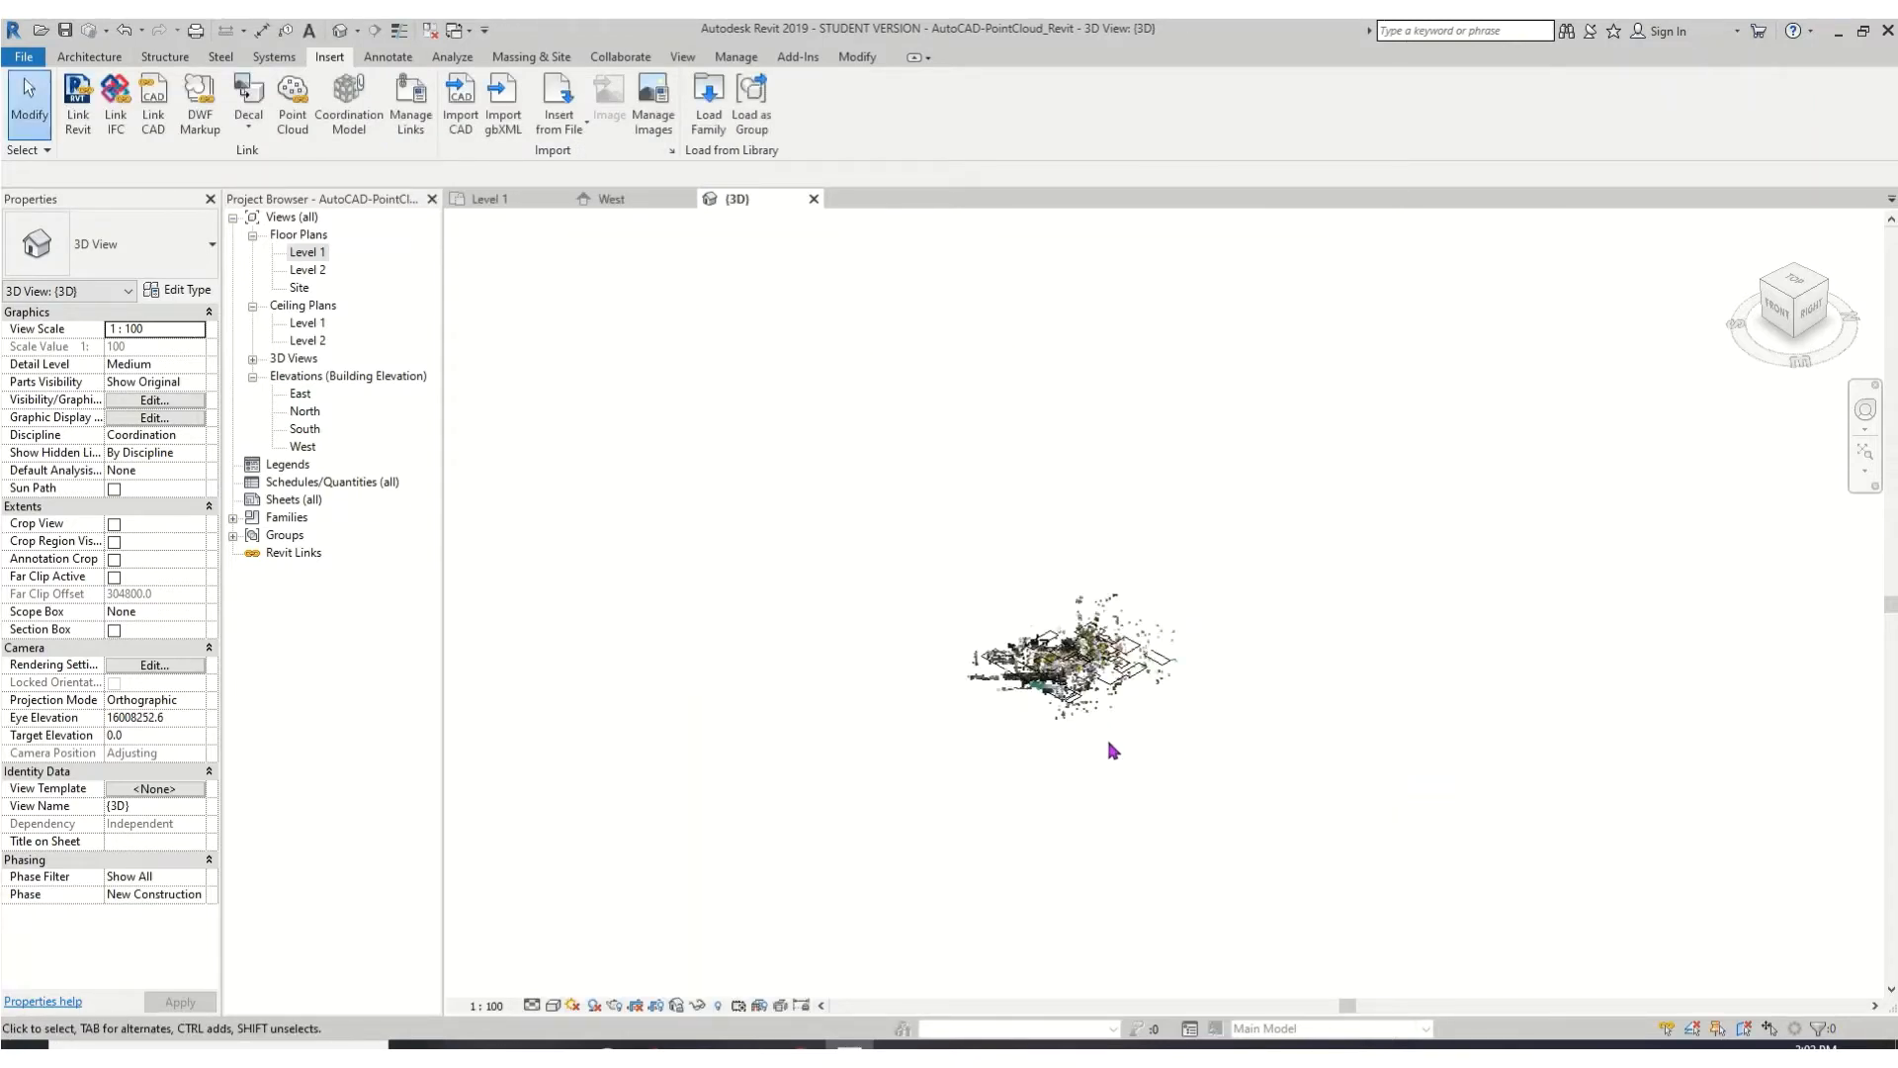
scroll(1110, 734, "up", 5)
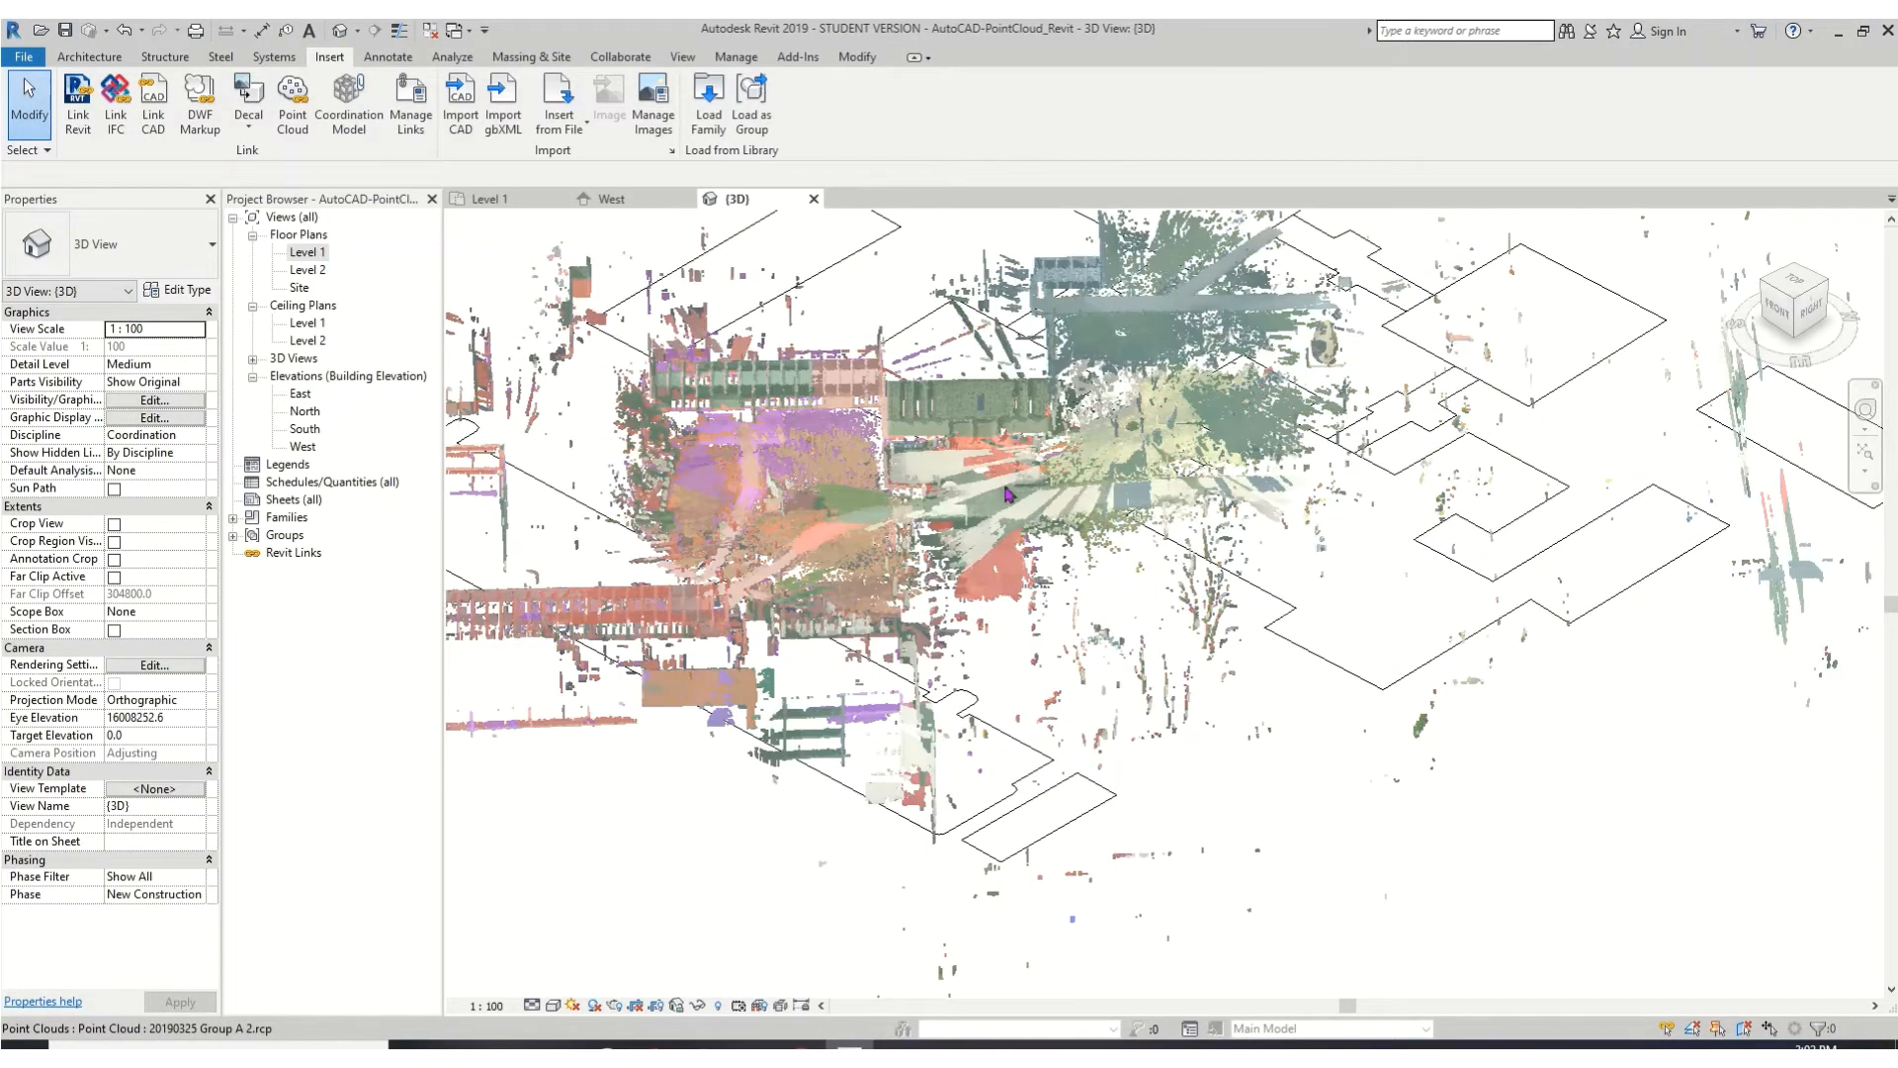
scroll(883, 480, "up", 2)
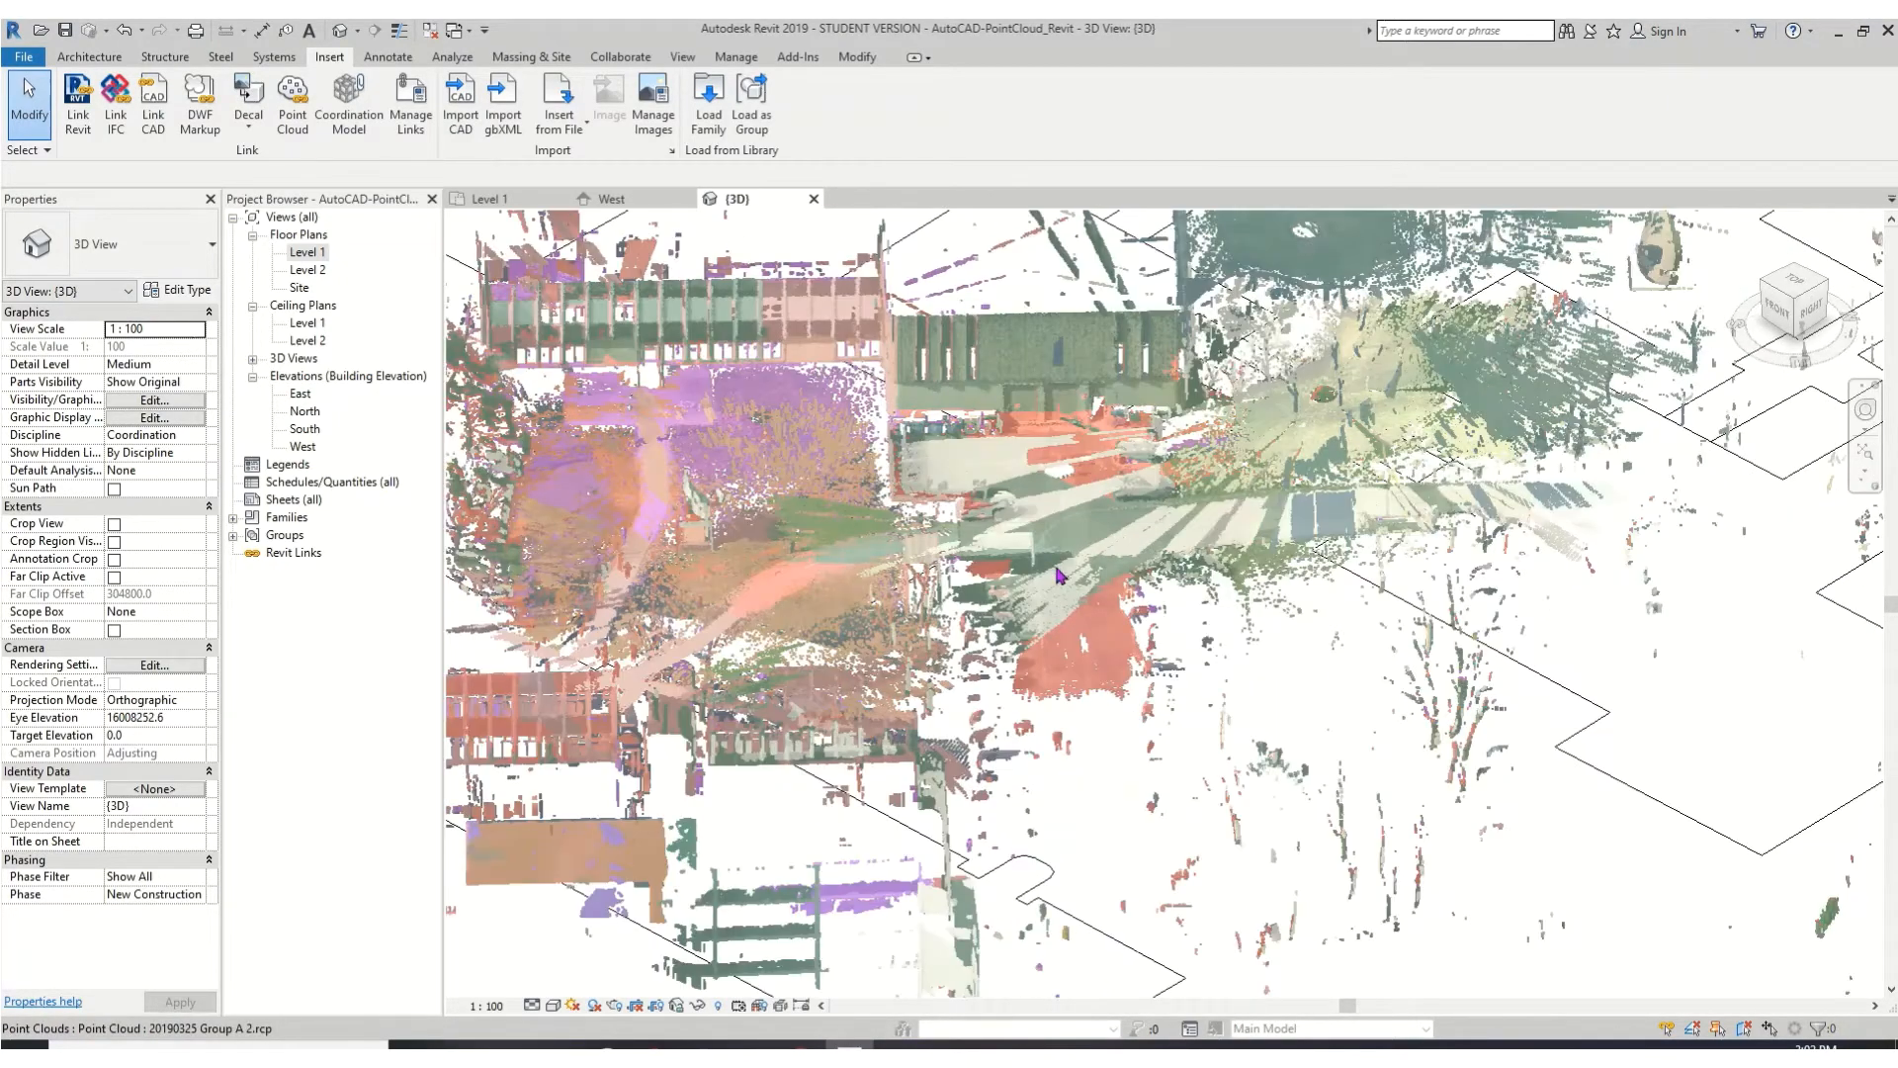
scroll(1095, 694, "down", 6)
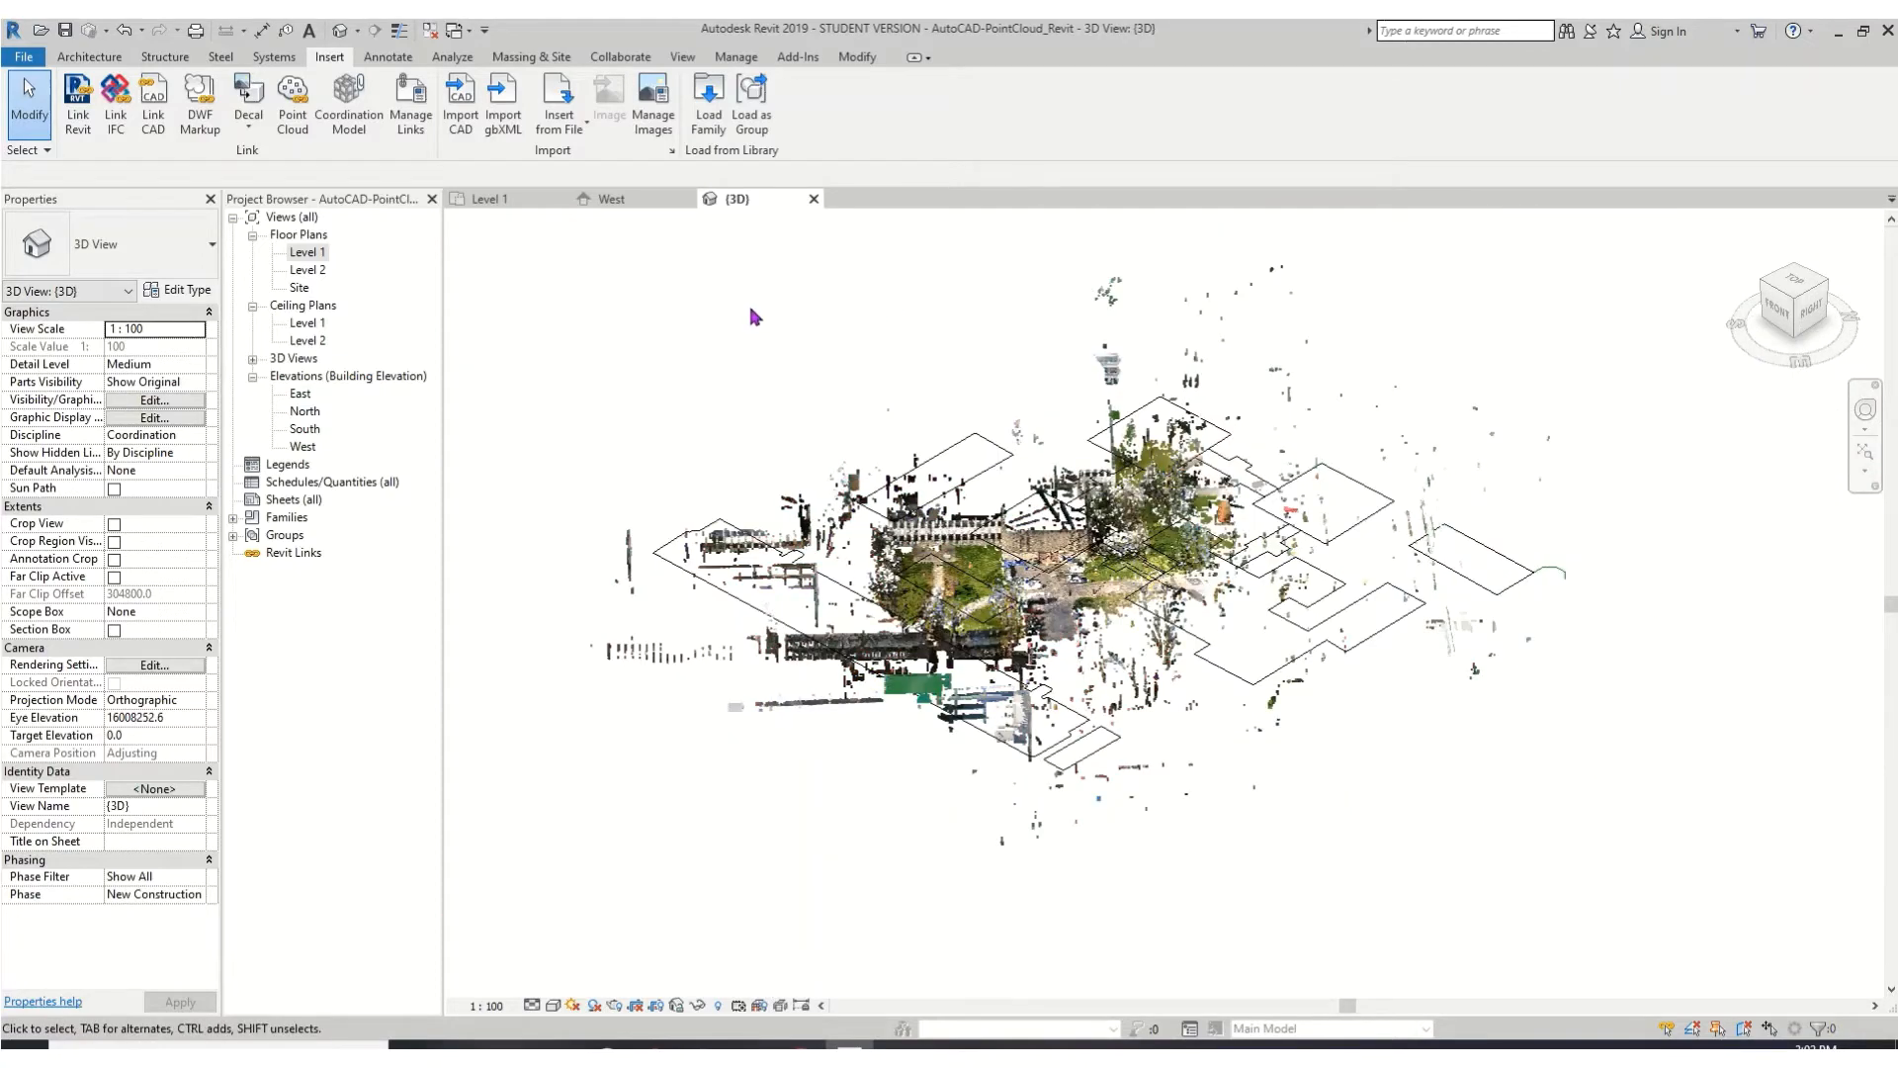
- Try to turn off the 20190325 Group A 2 point cloud in the 3D view's visibility overrides
key("v")
key("v")
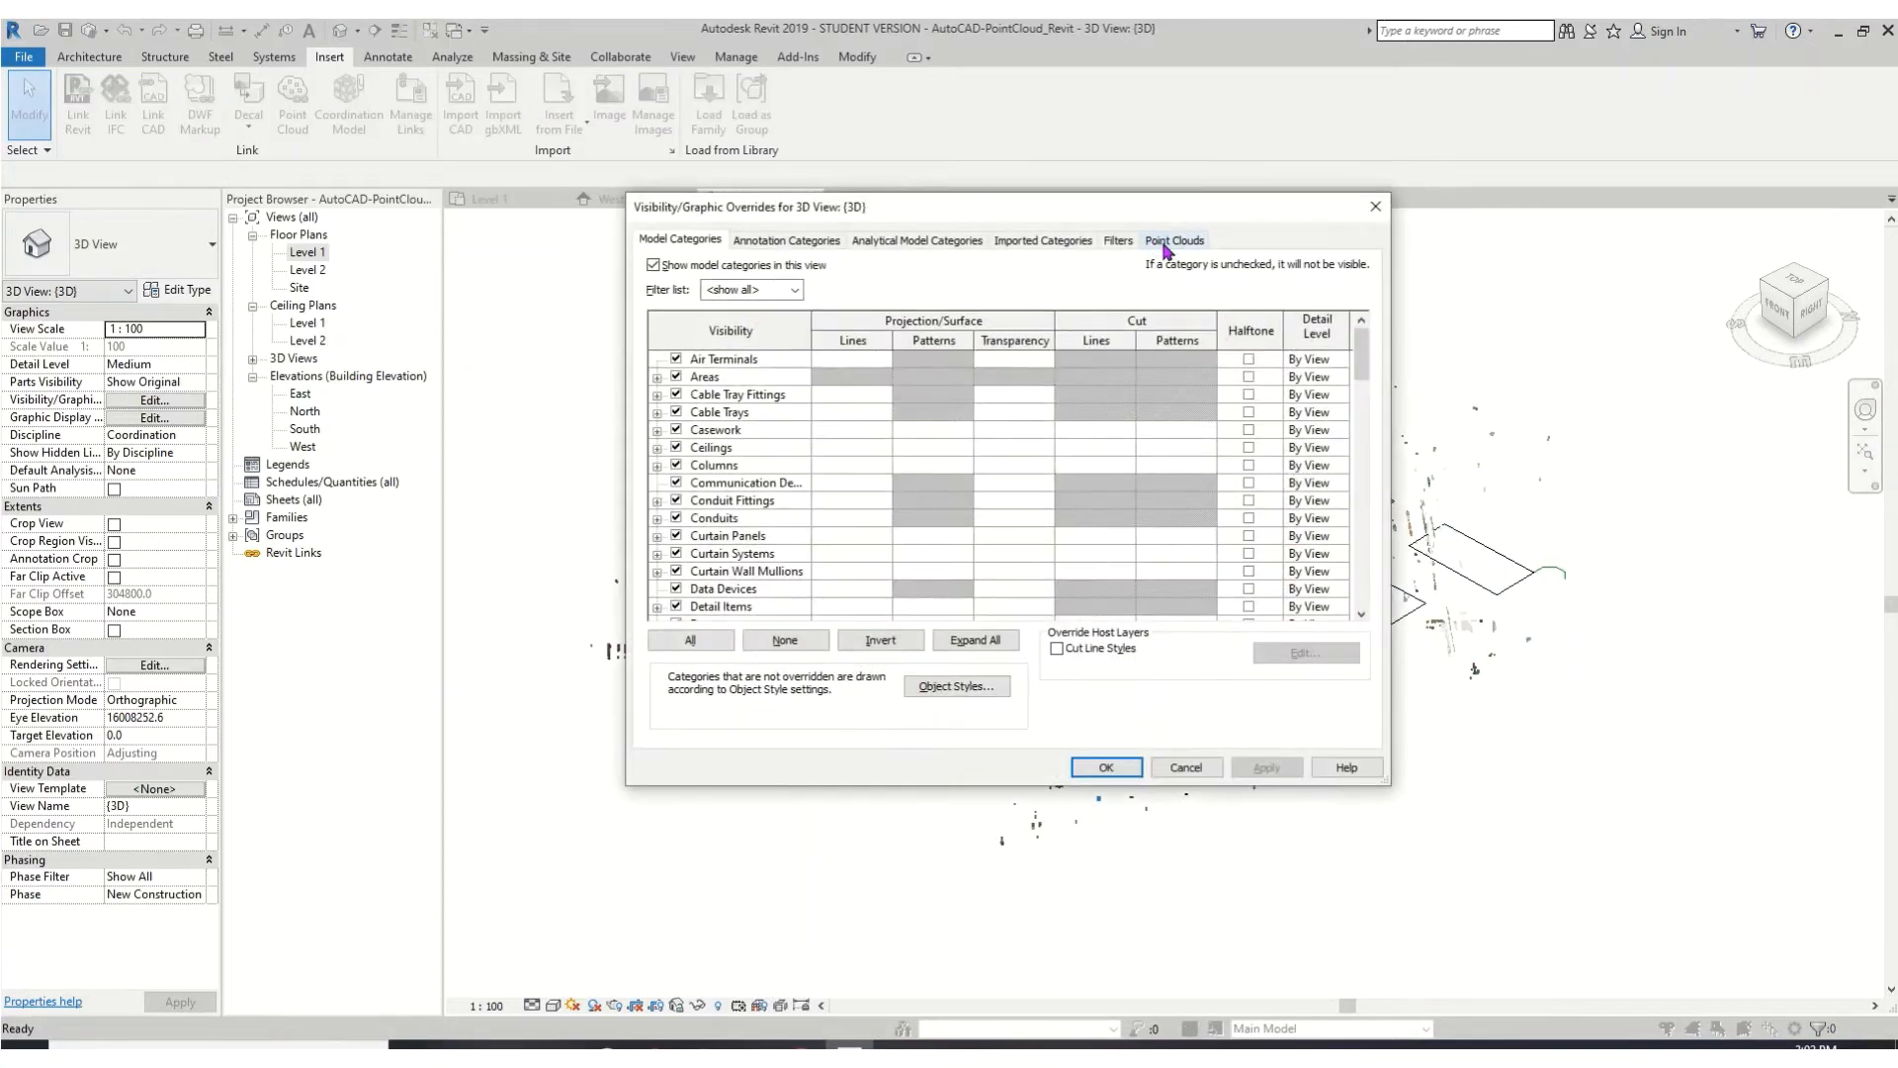
left_click(1166, 247)
left_click(677, 311)
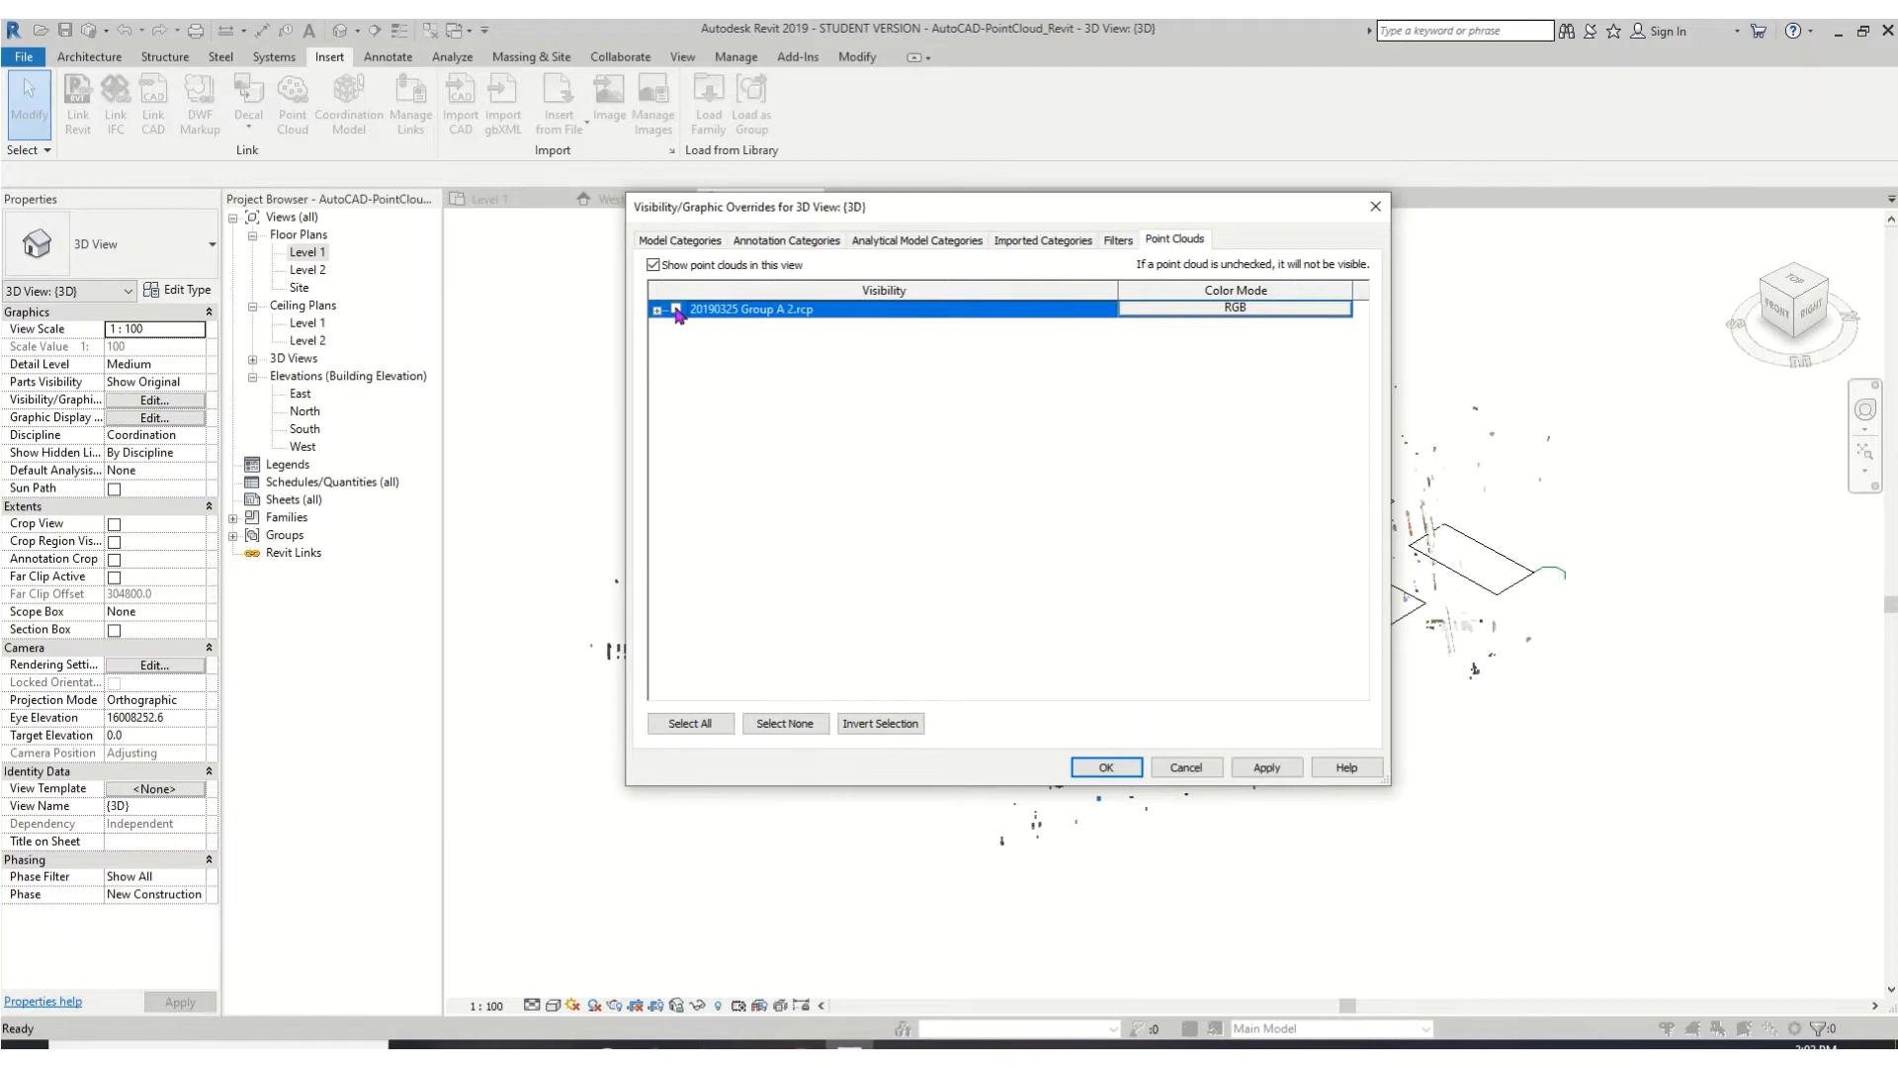
left_click(1107, 768)
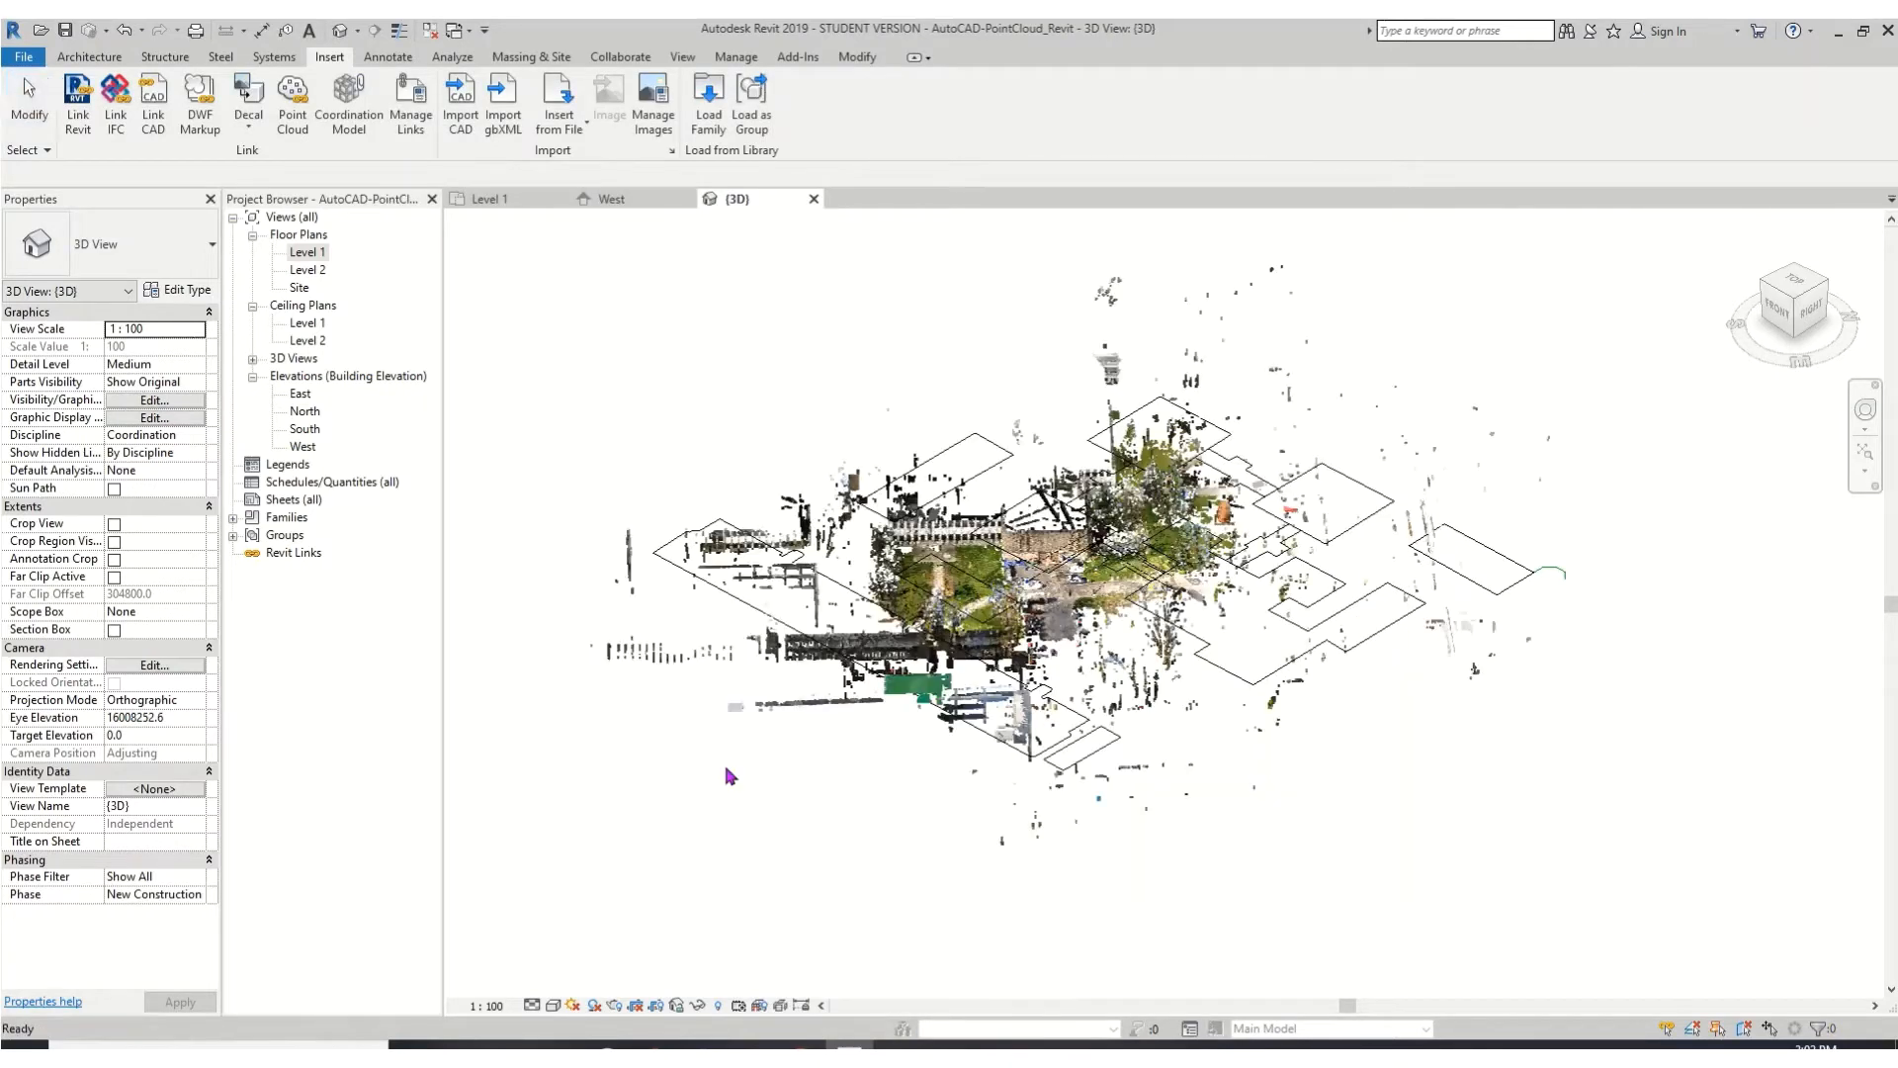
- Try to turn off layer 0 of AutoCAD with Coordinates.DWG in the 3D view's imported category overrides
key("v")
key("g")
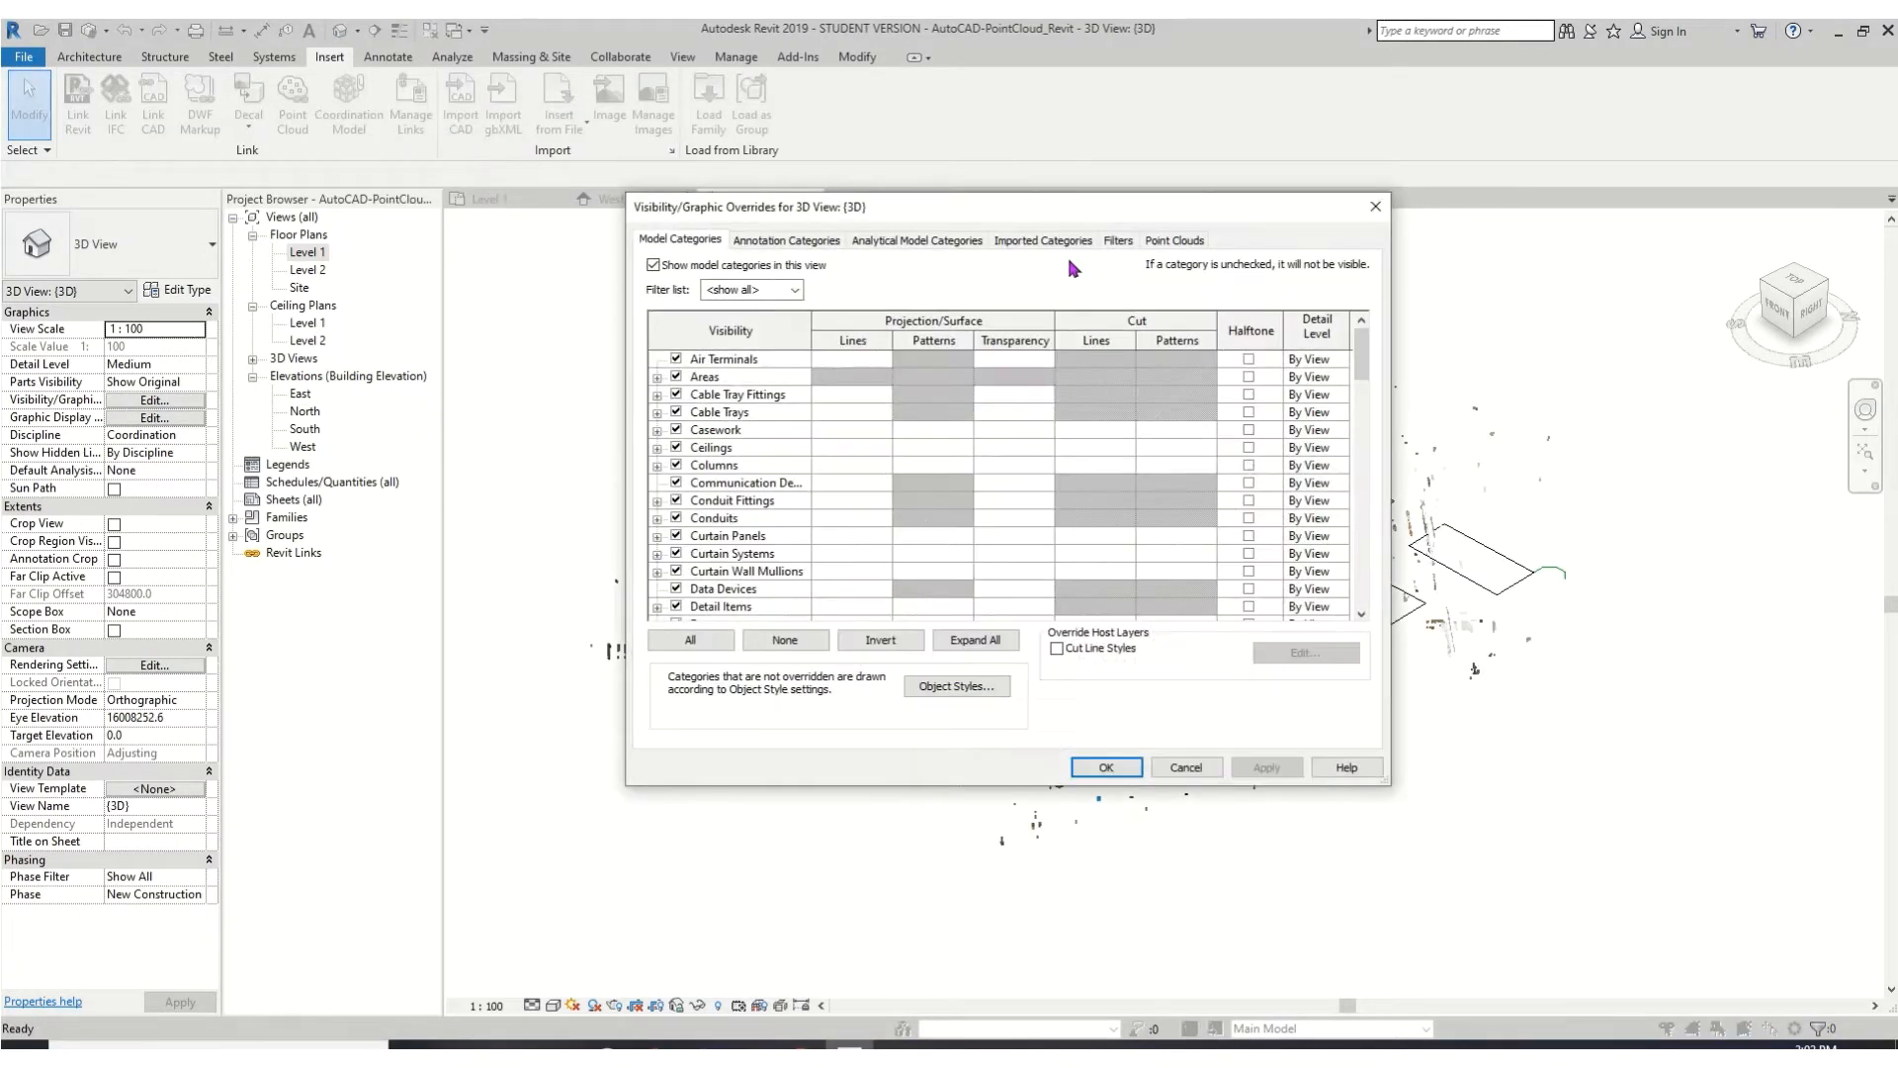
left_click(1118, 241)
left_click(1038, 241)
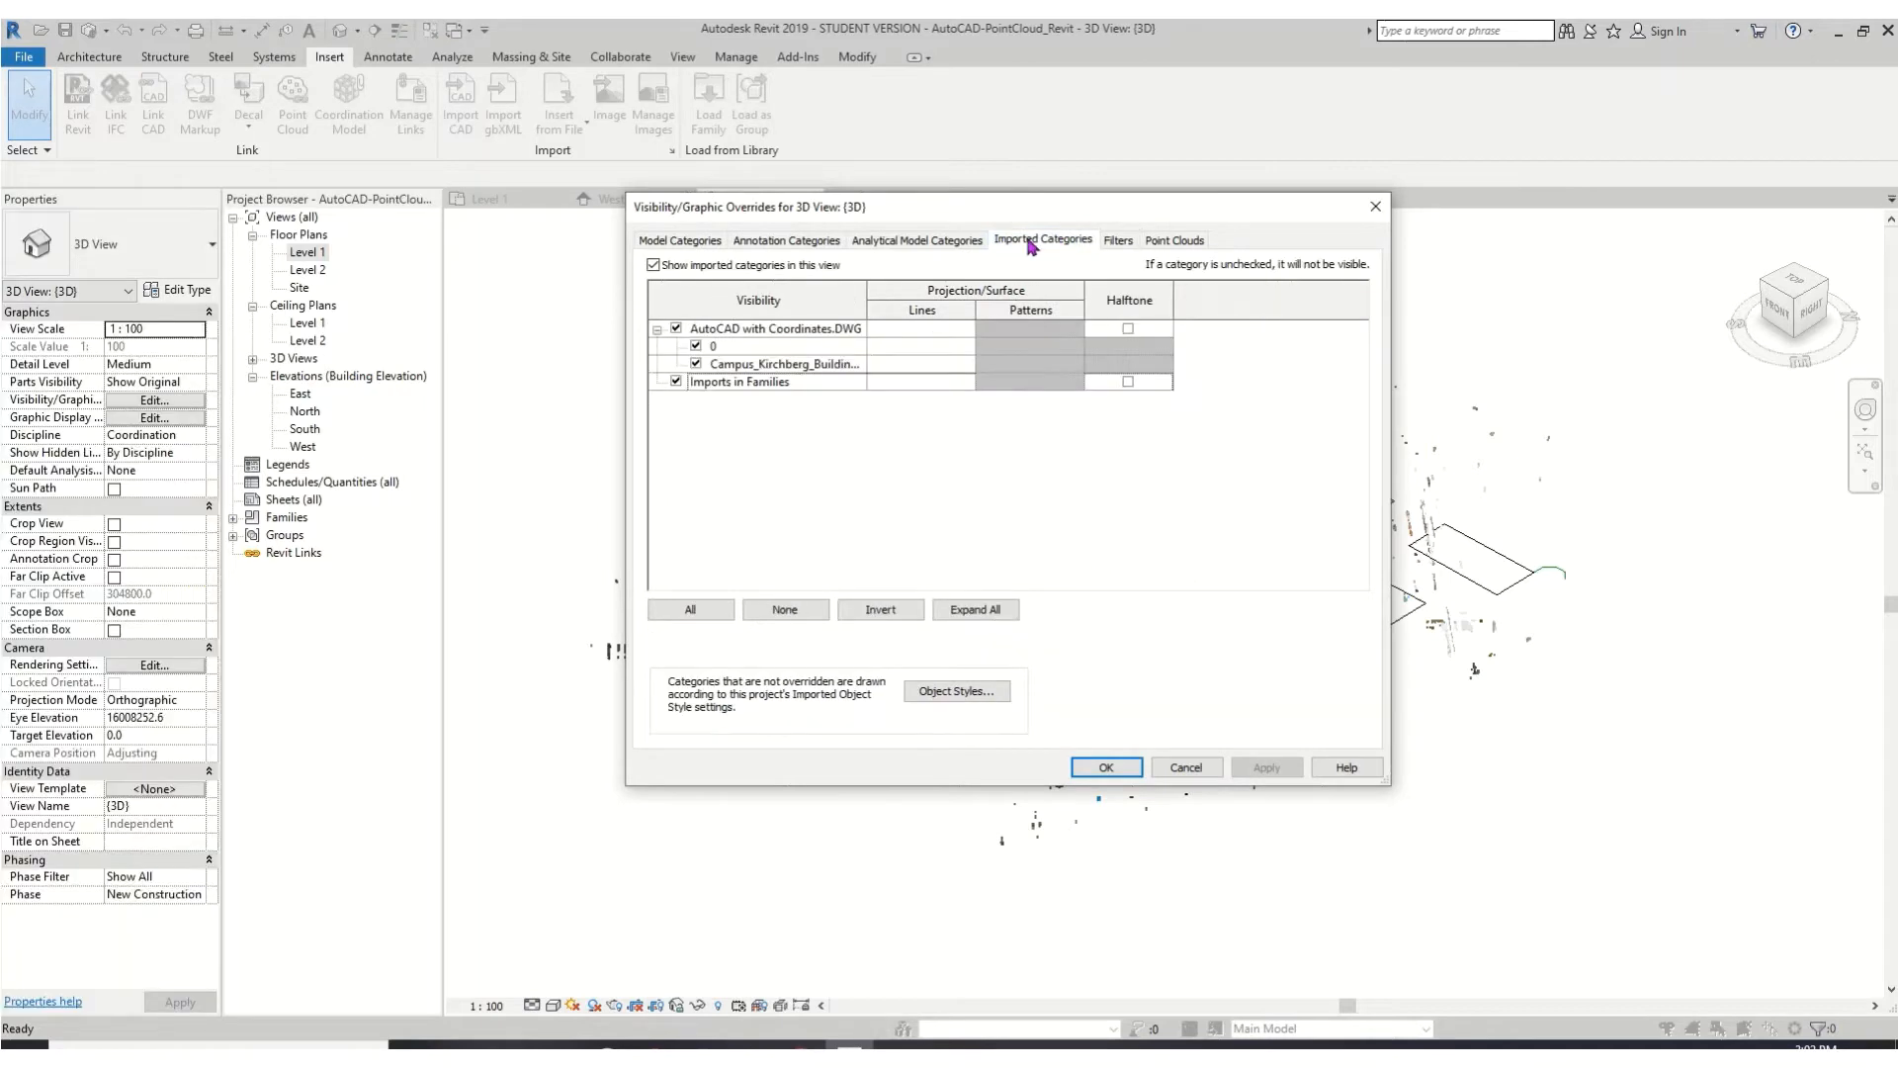
left_click(695, 345)
left_click(1099, 767)
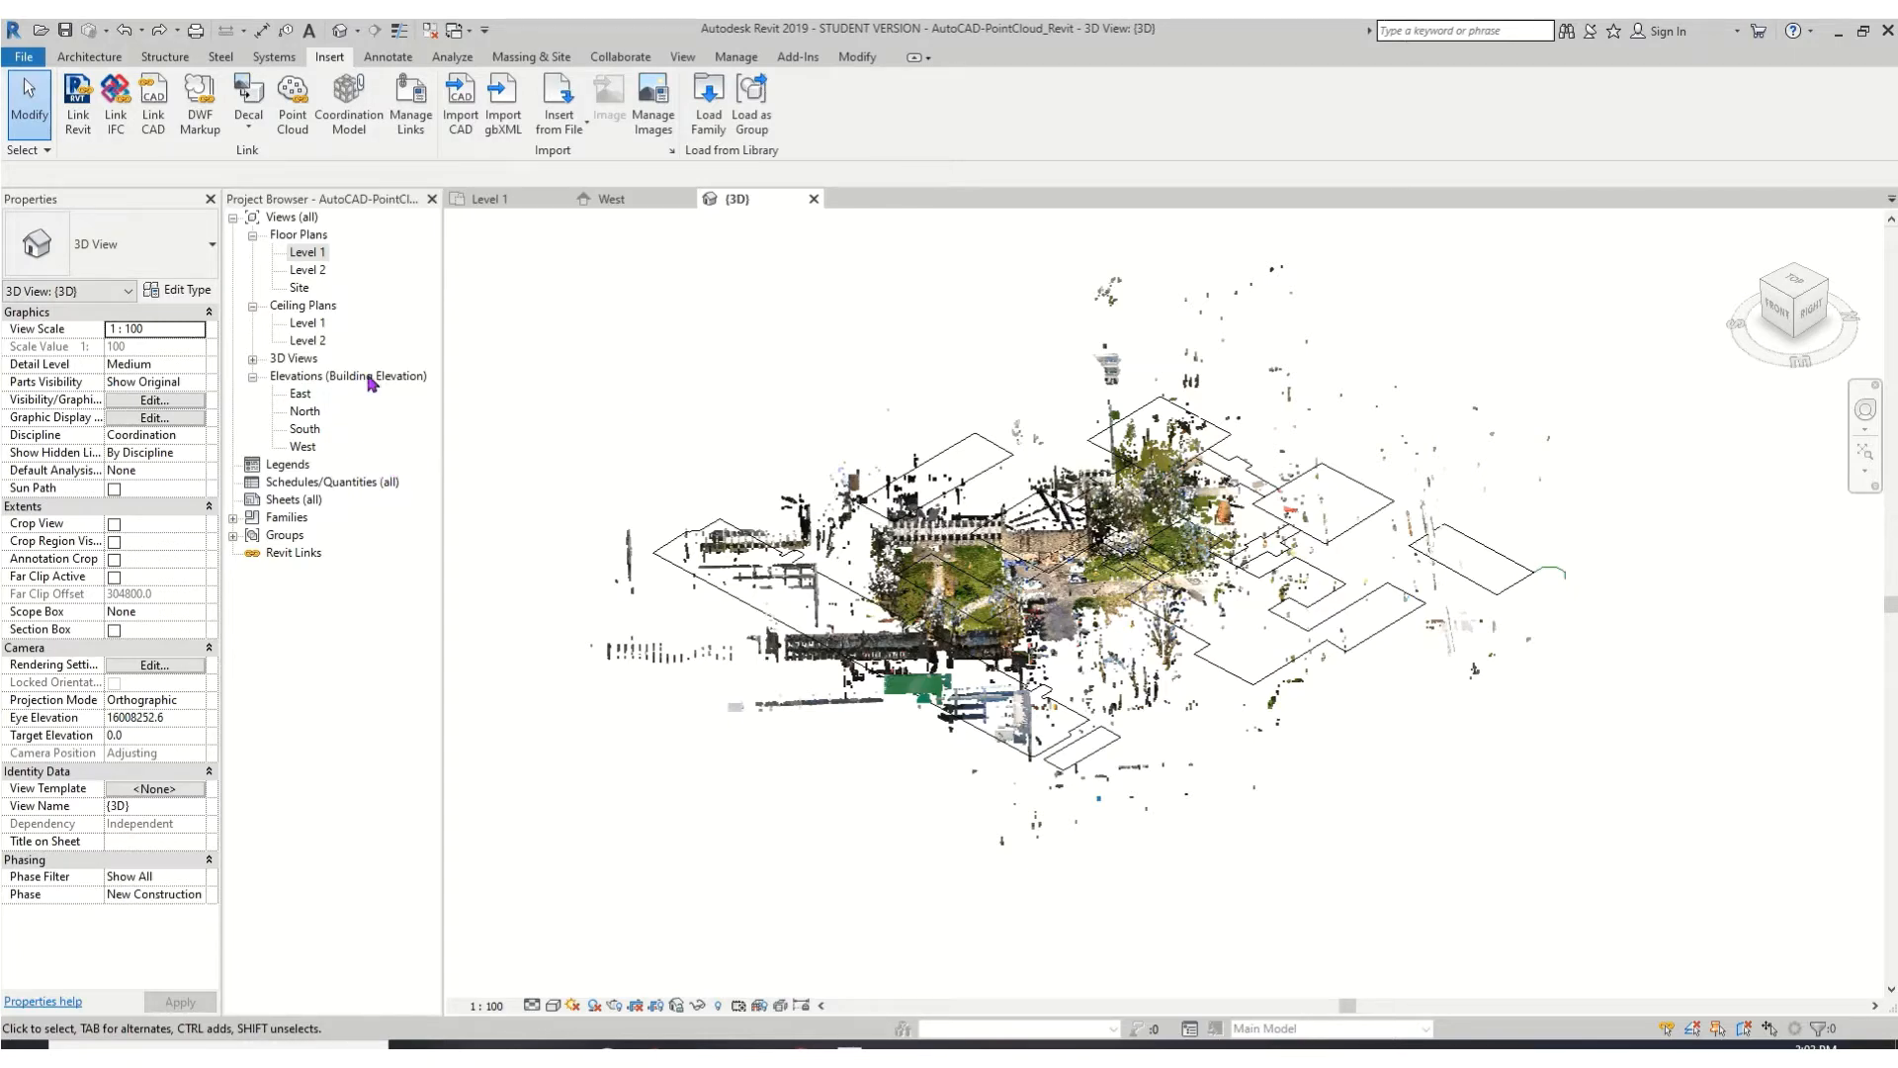
- Examine the point cloud's position and rotation against the drawing in the Level 1, Level 2 and Site floor plans
double_click(324, 256)
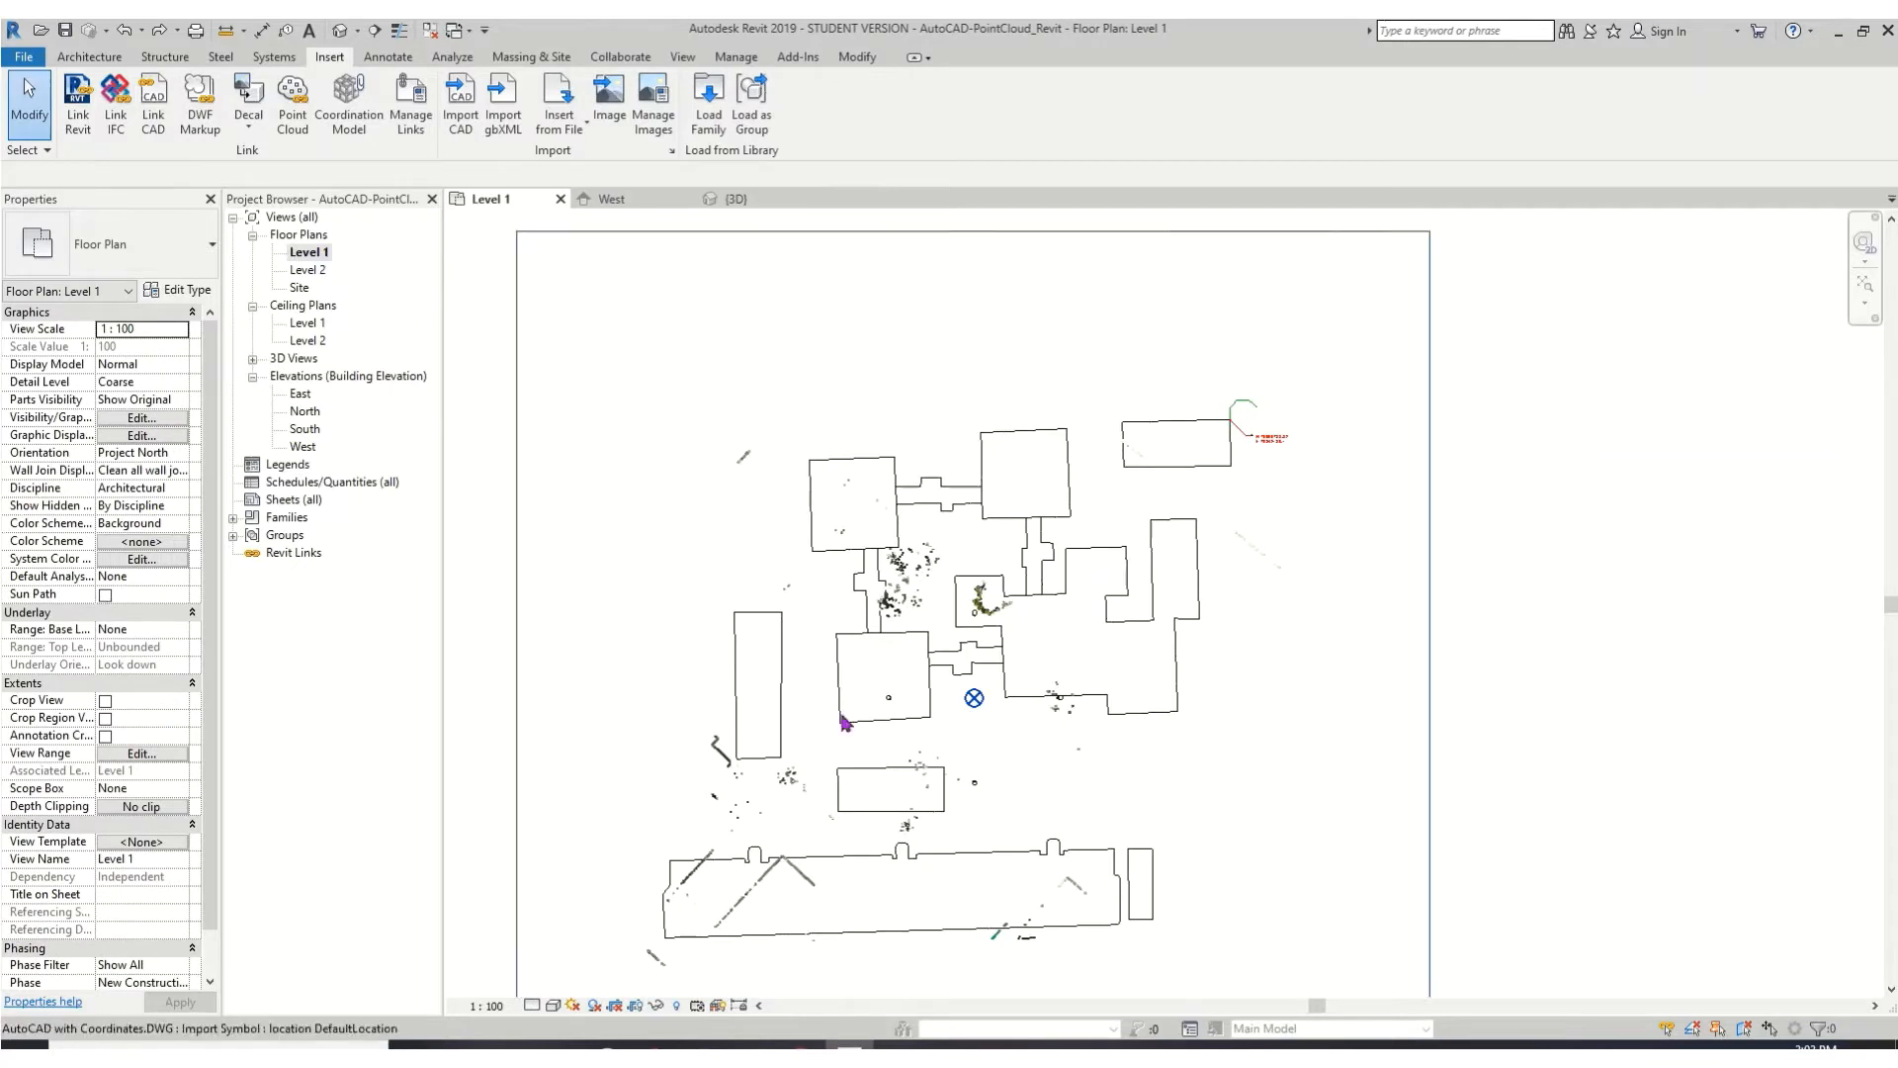
scroll(762, 806, "down", 3)
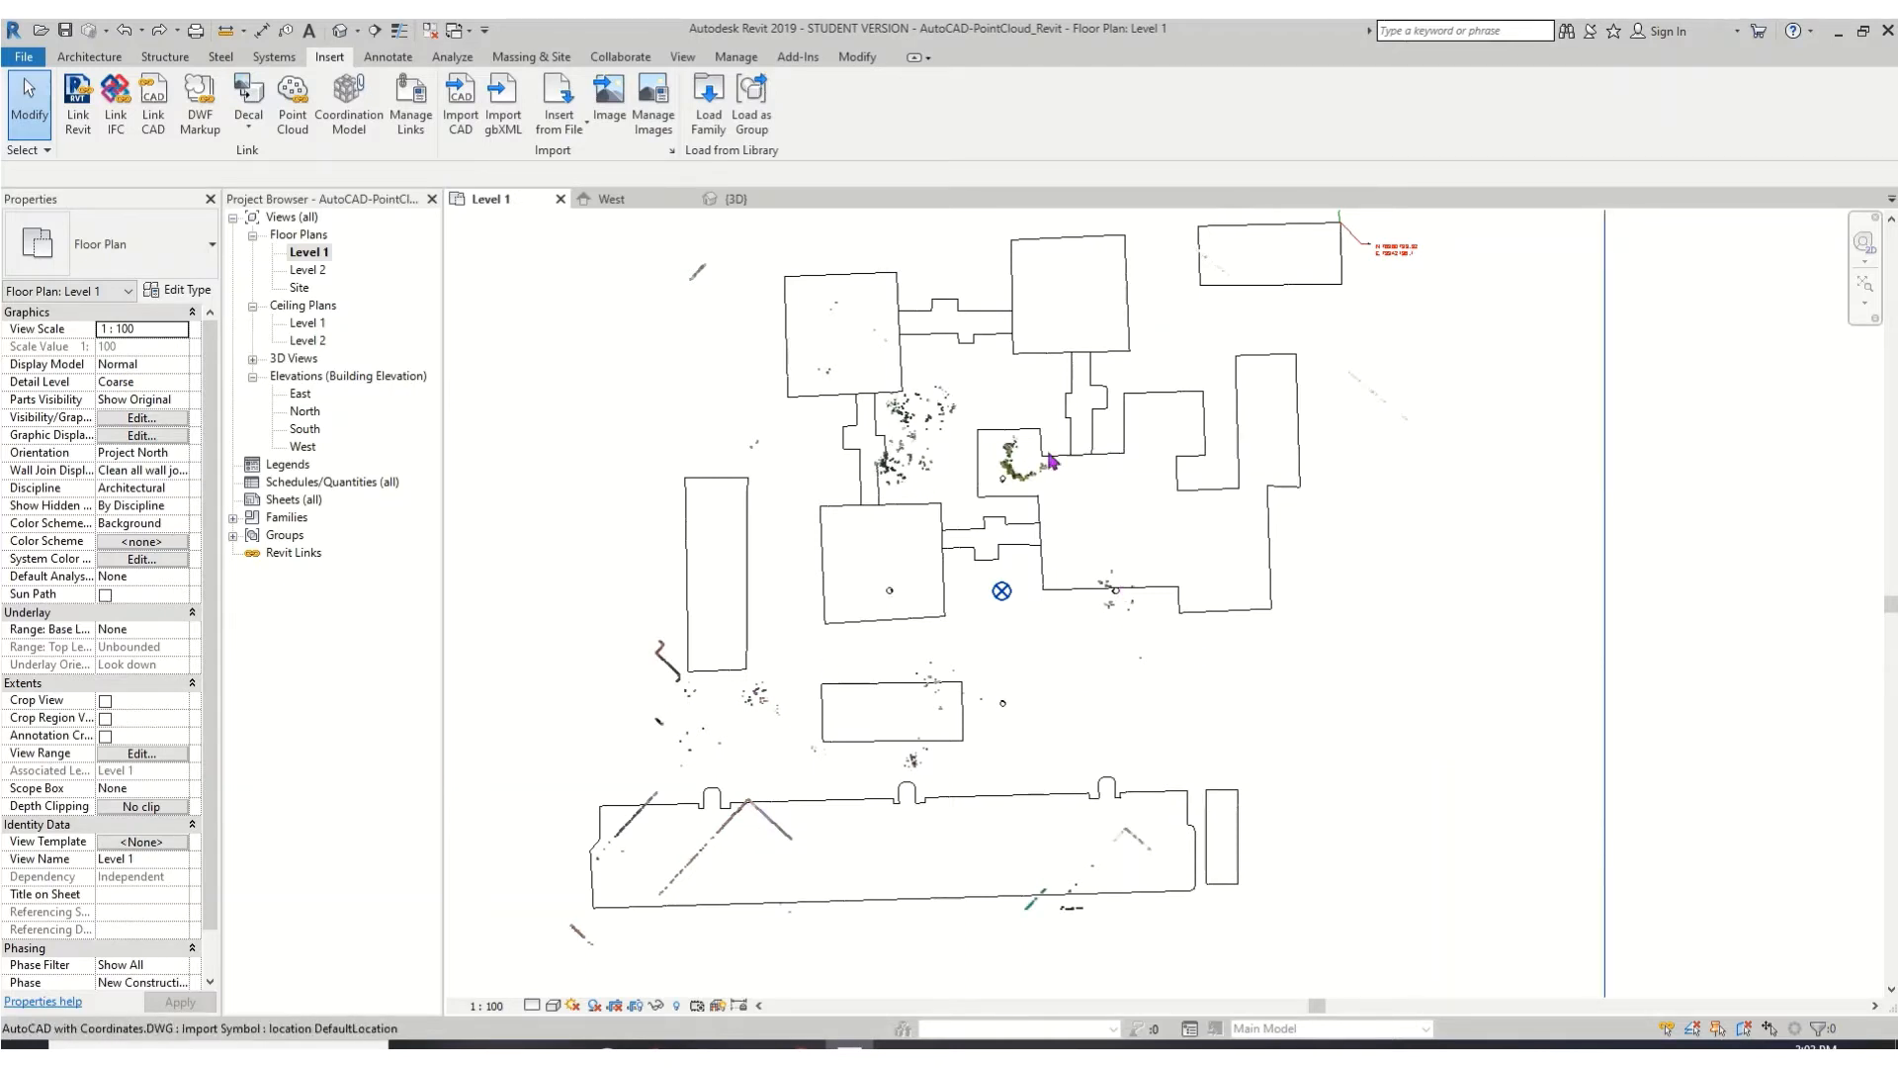
double_click(323, 273)
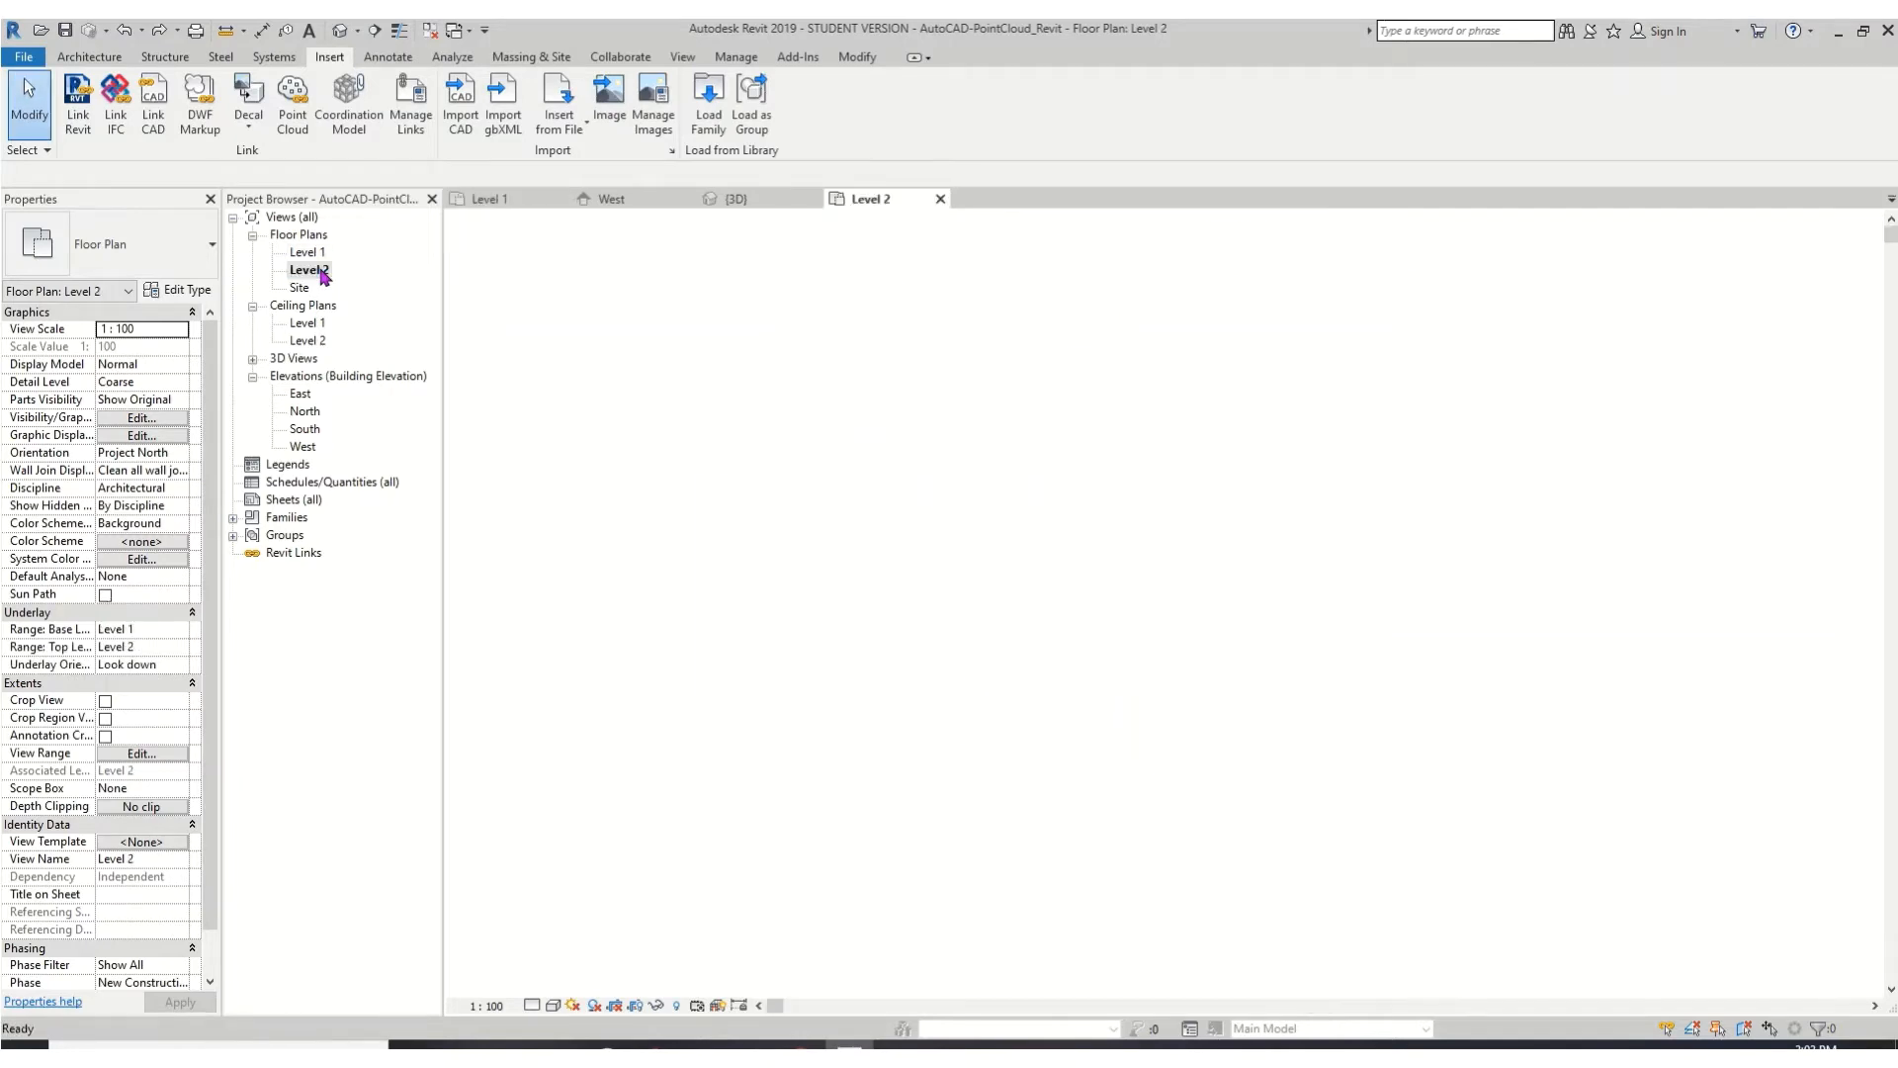
double_click(300, 288)
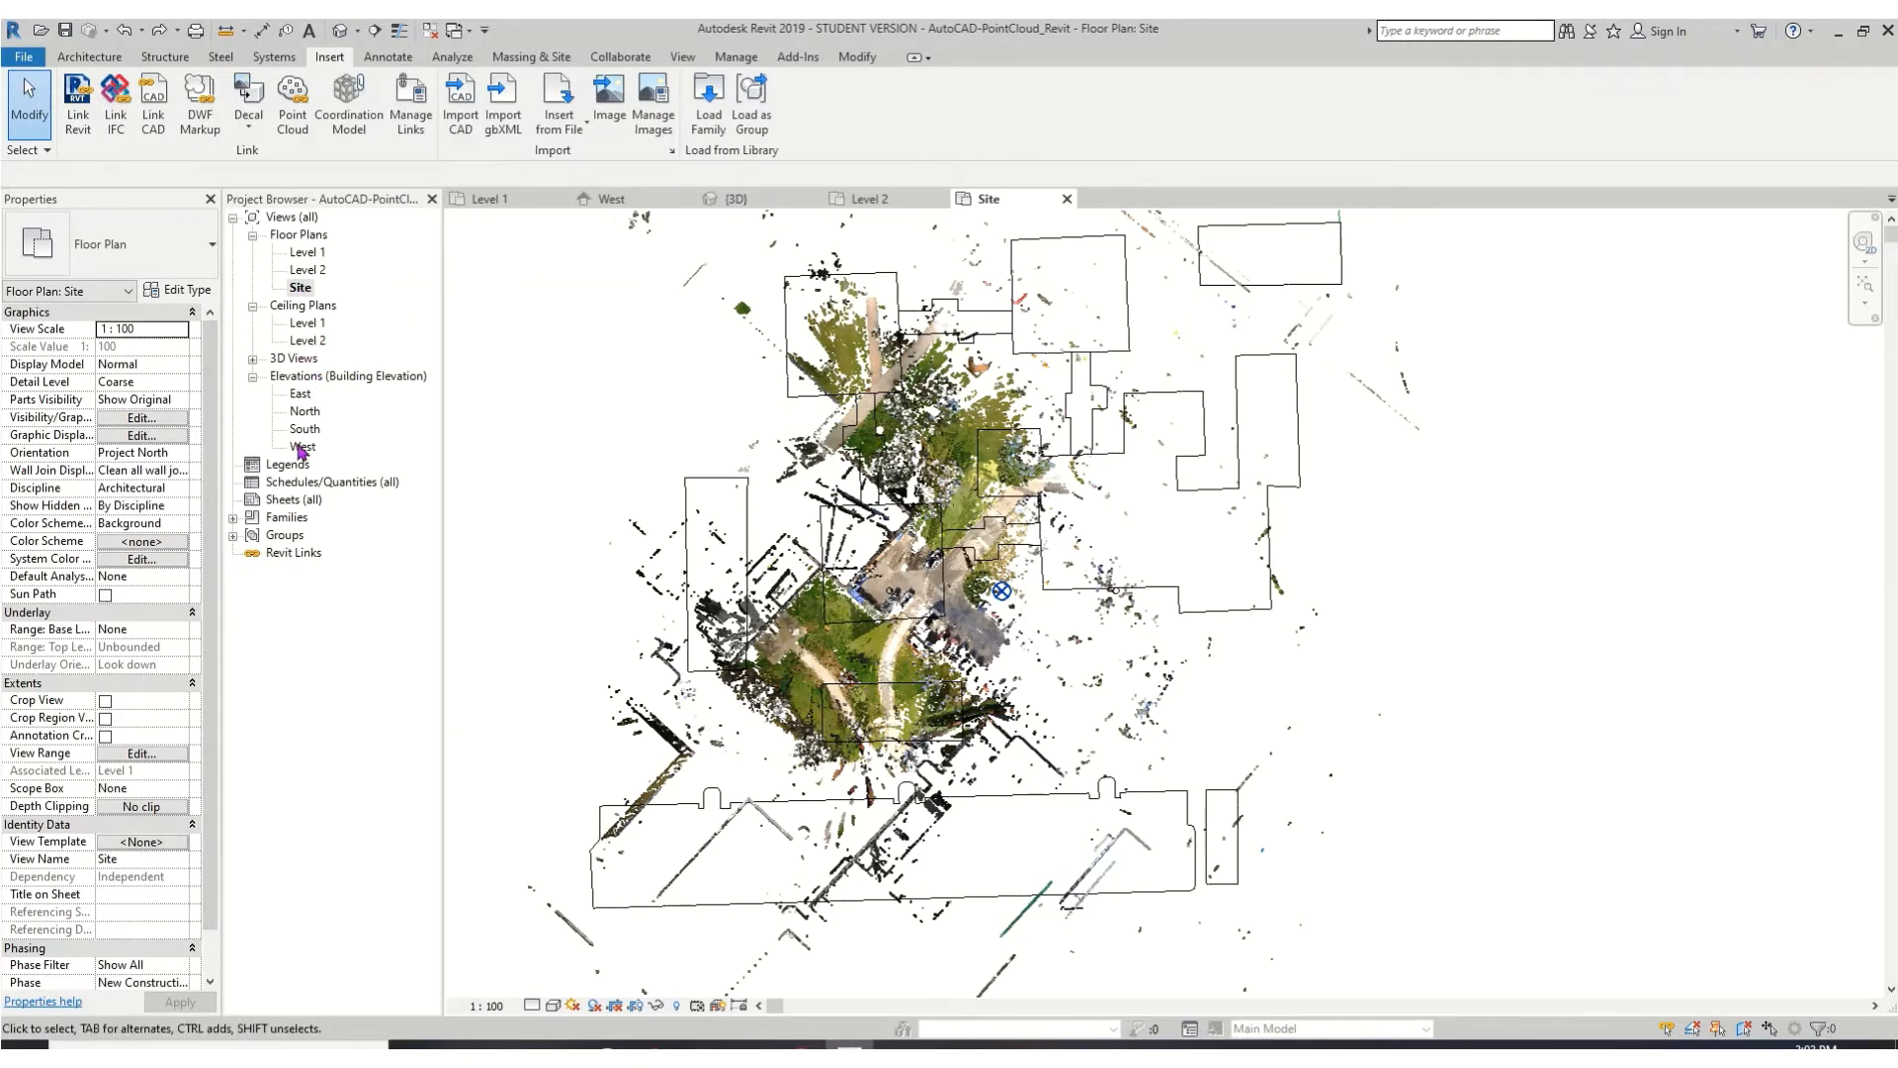
- Open the West and South elevations and examine the point cloud's height relative to Level 1 and Level 2
double_click(302, 447)
double_click(305, 429)
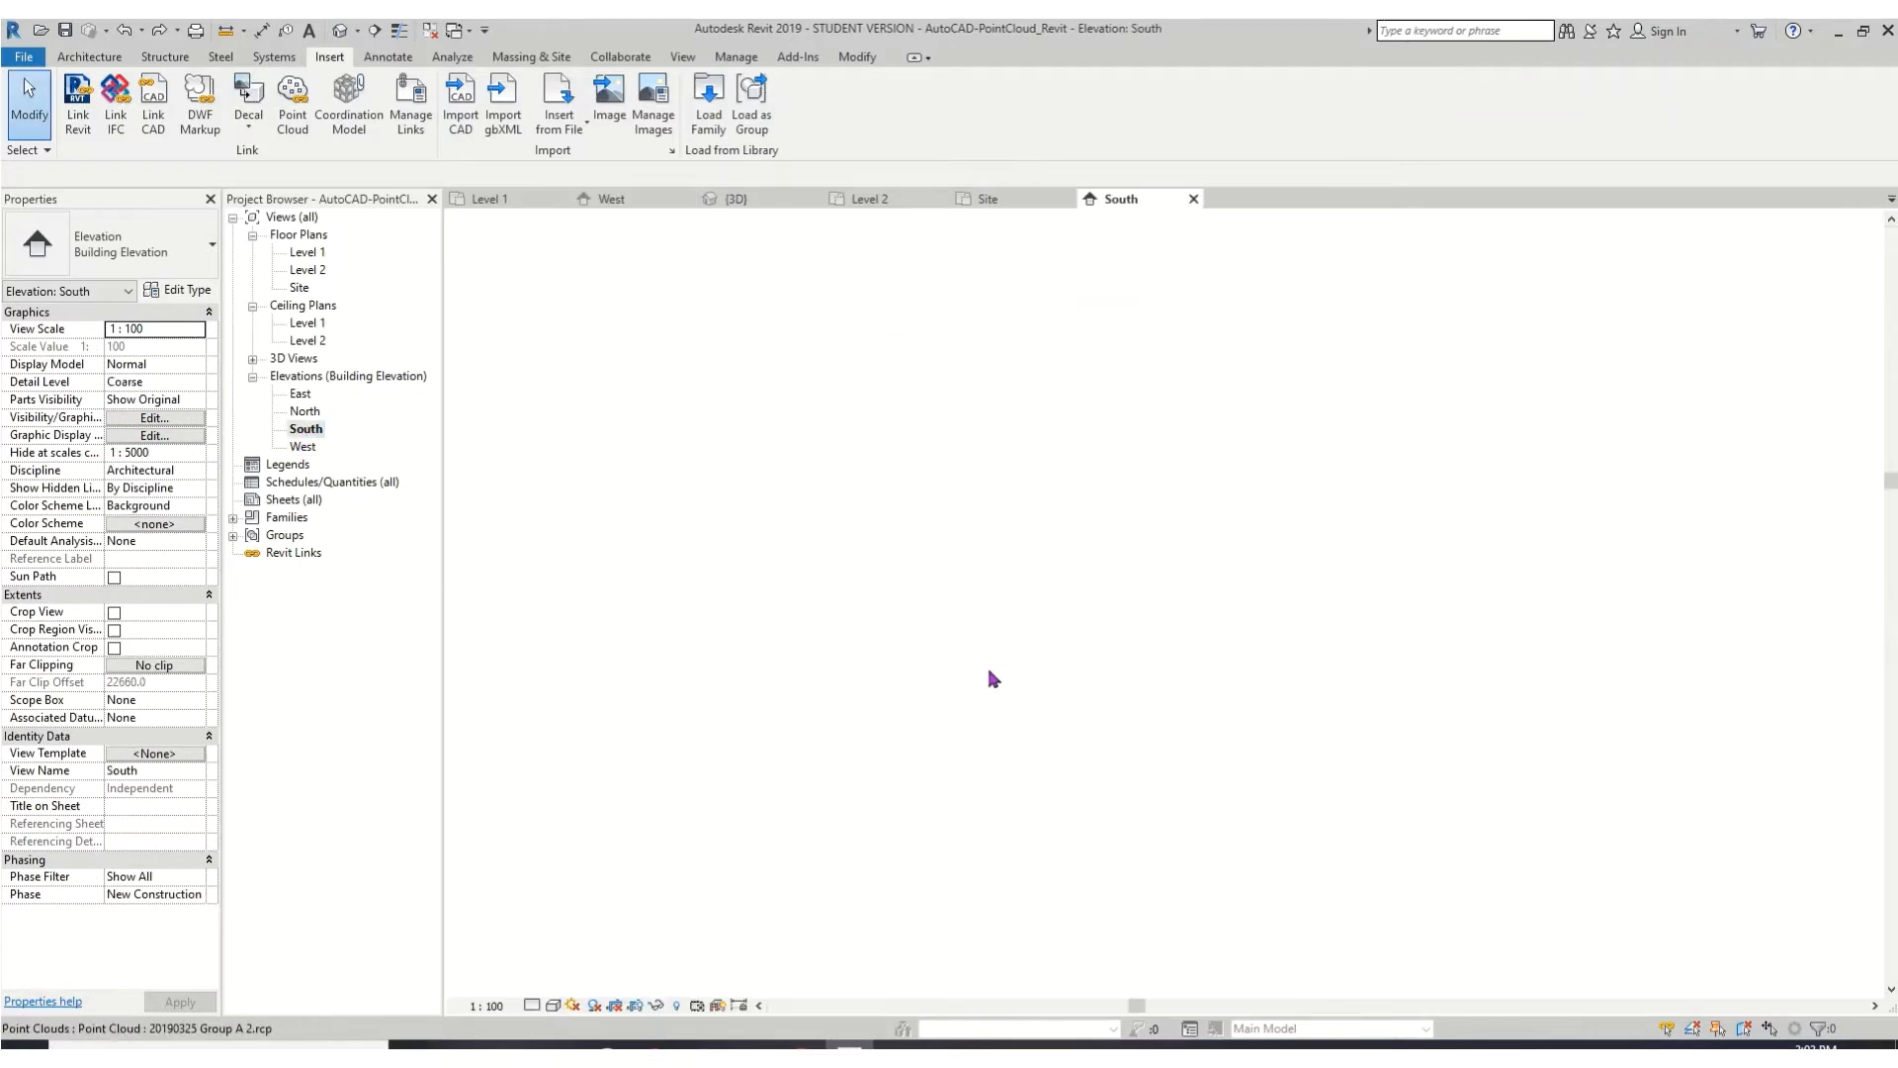
scroll(1102, 648, "up", 6)
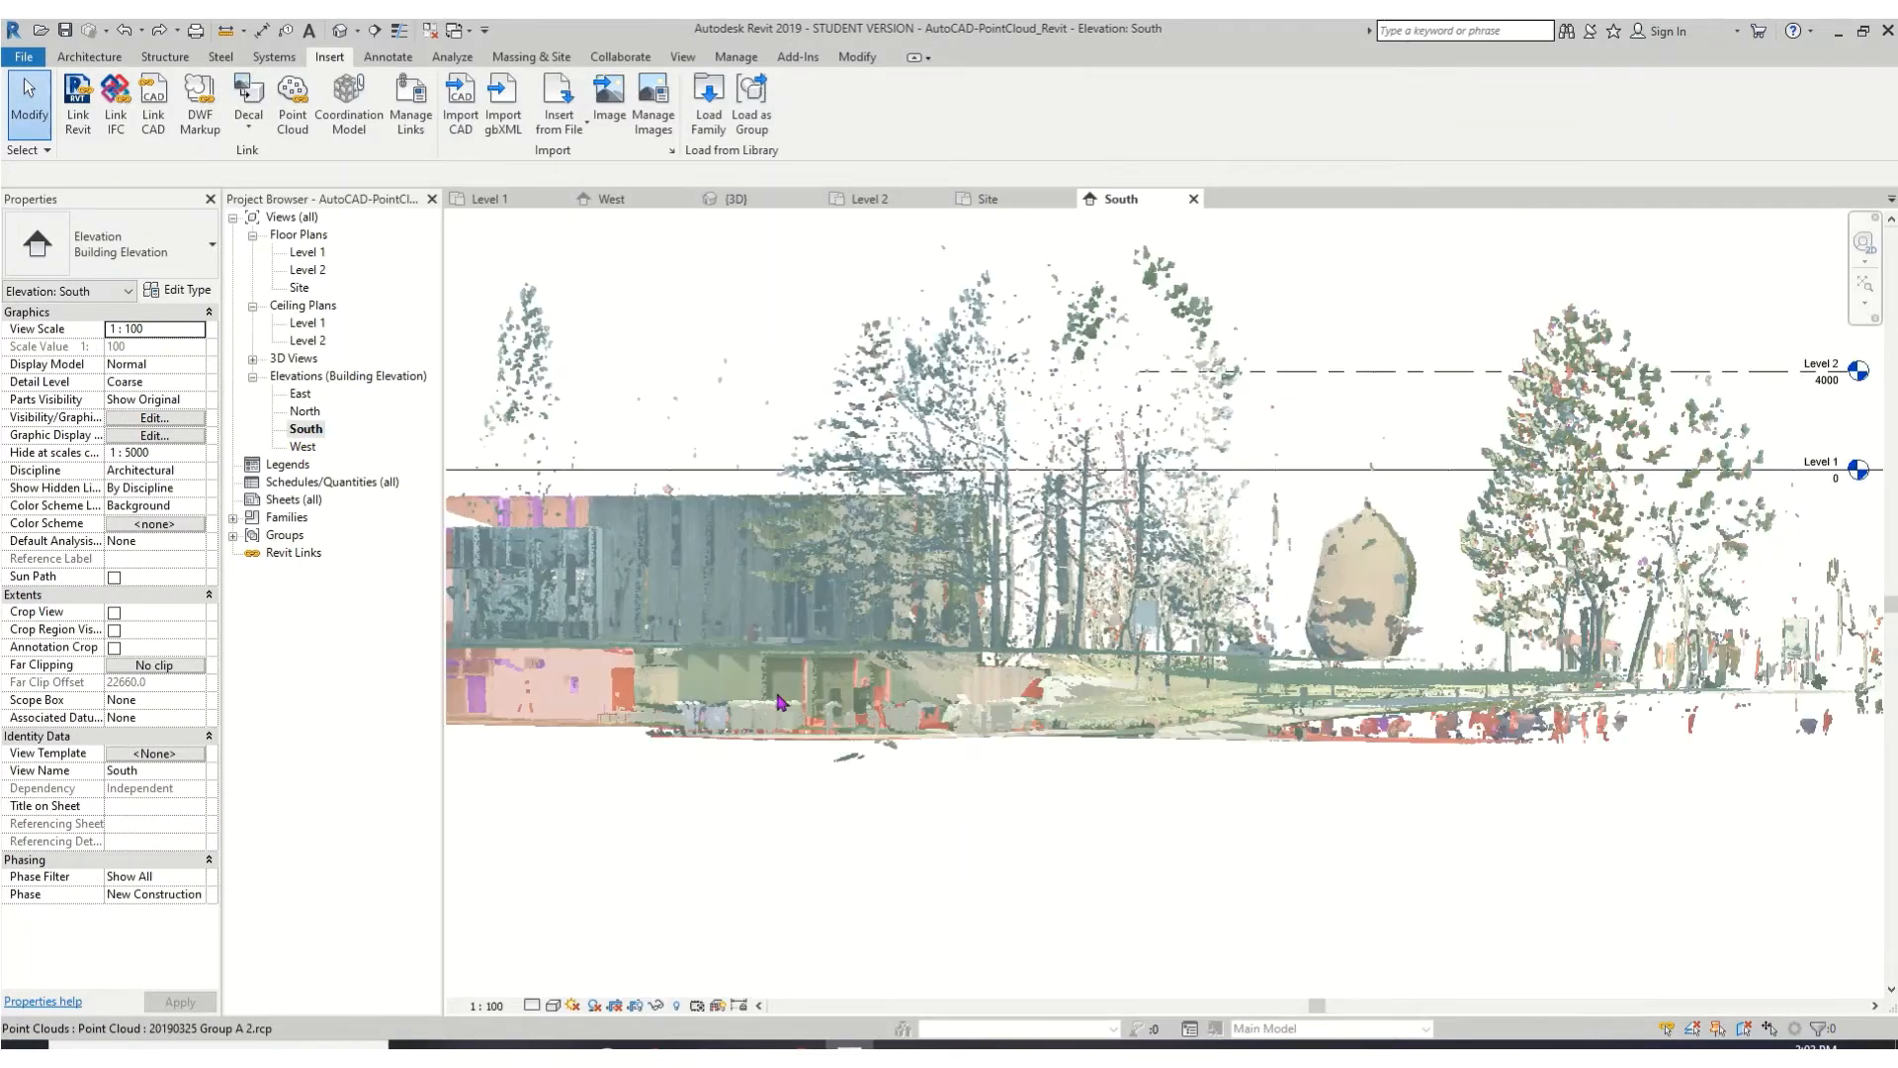
scroll(781, 702, "up", 2)
scroll(810, 692, "down", 3)
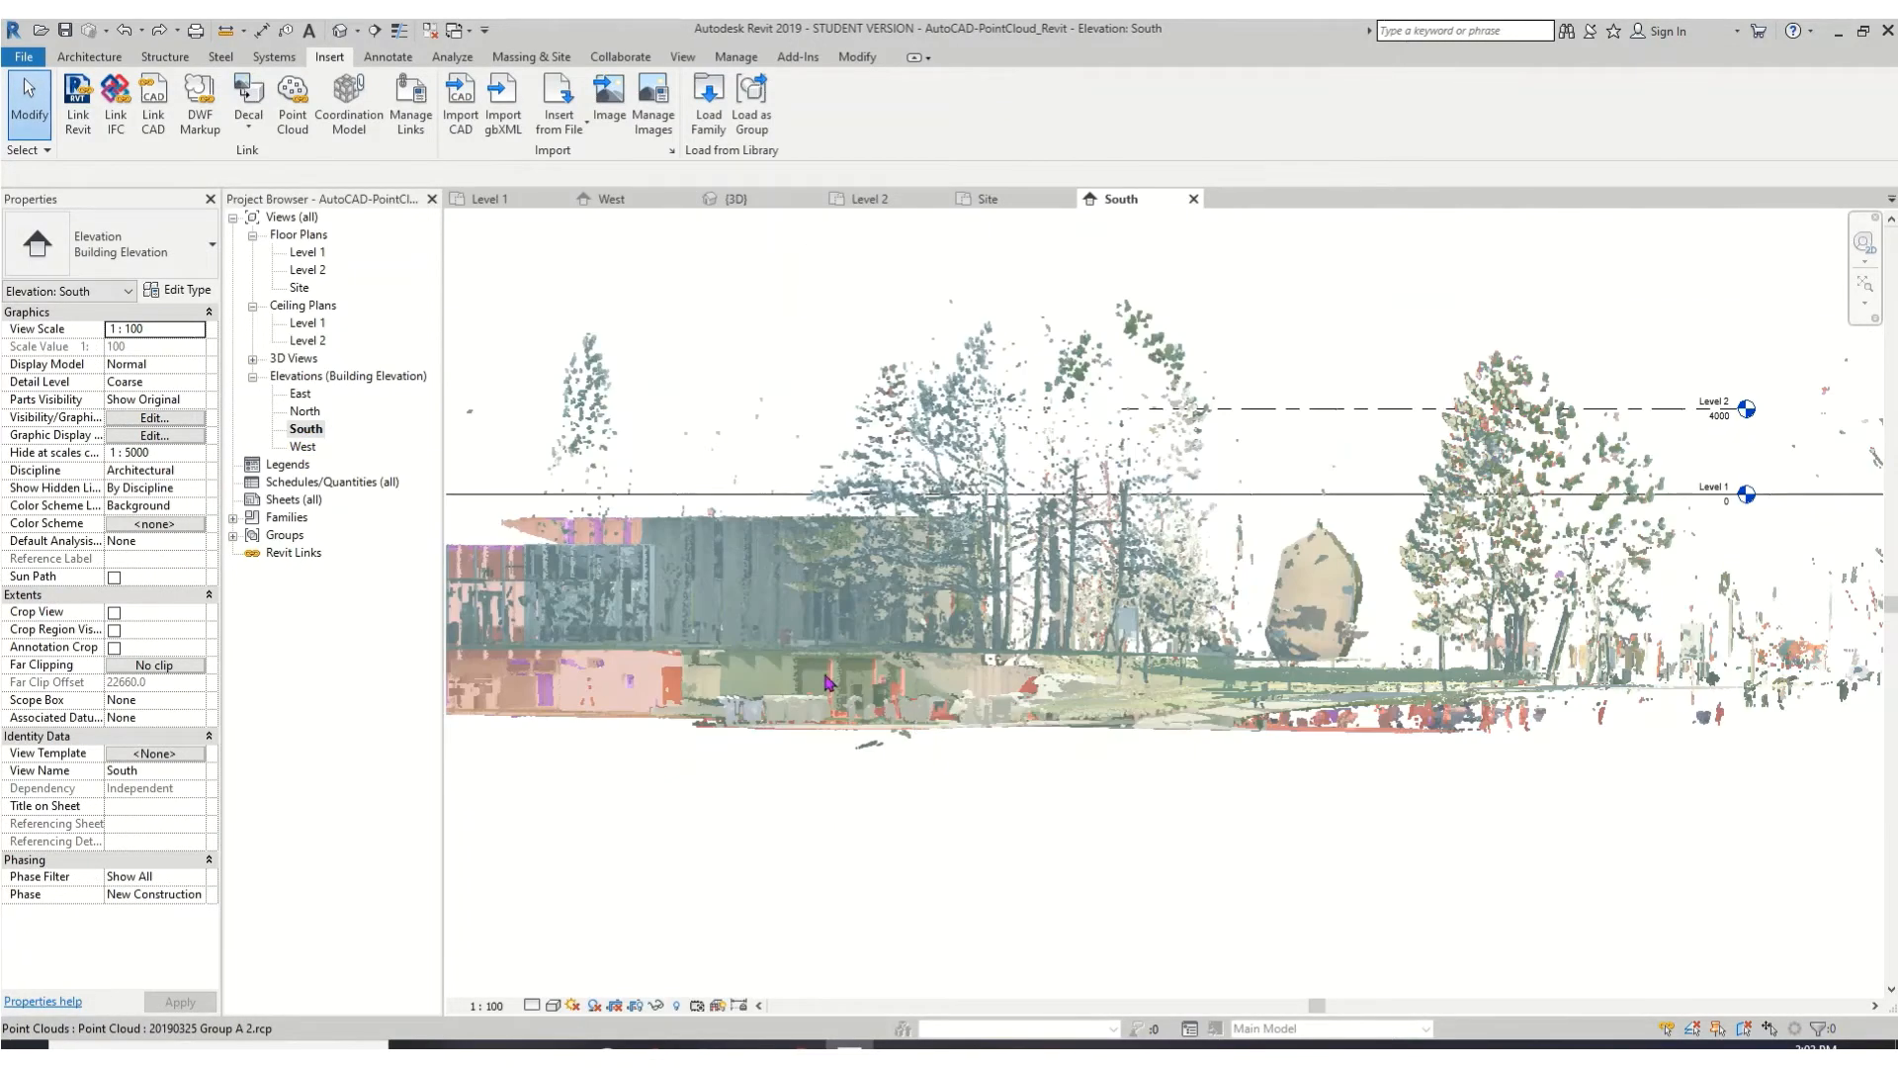
- Move the point cloud up in the South elevation so the ground at the tripod's feet sits roughly on the Level 1 line
scroll(828, 682, "down", 1)
middle_click_drag(669, 721, 925, 710)
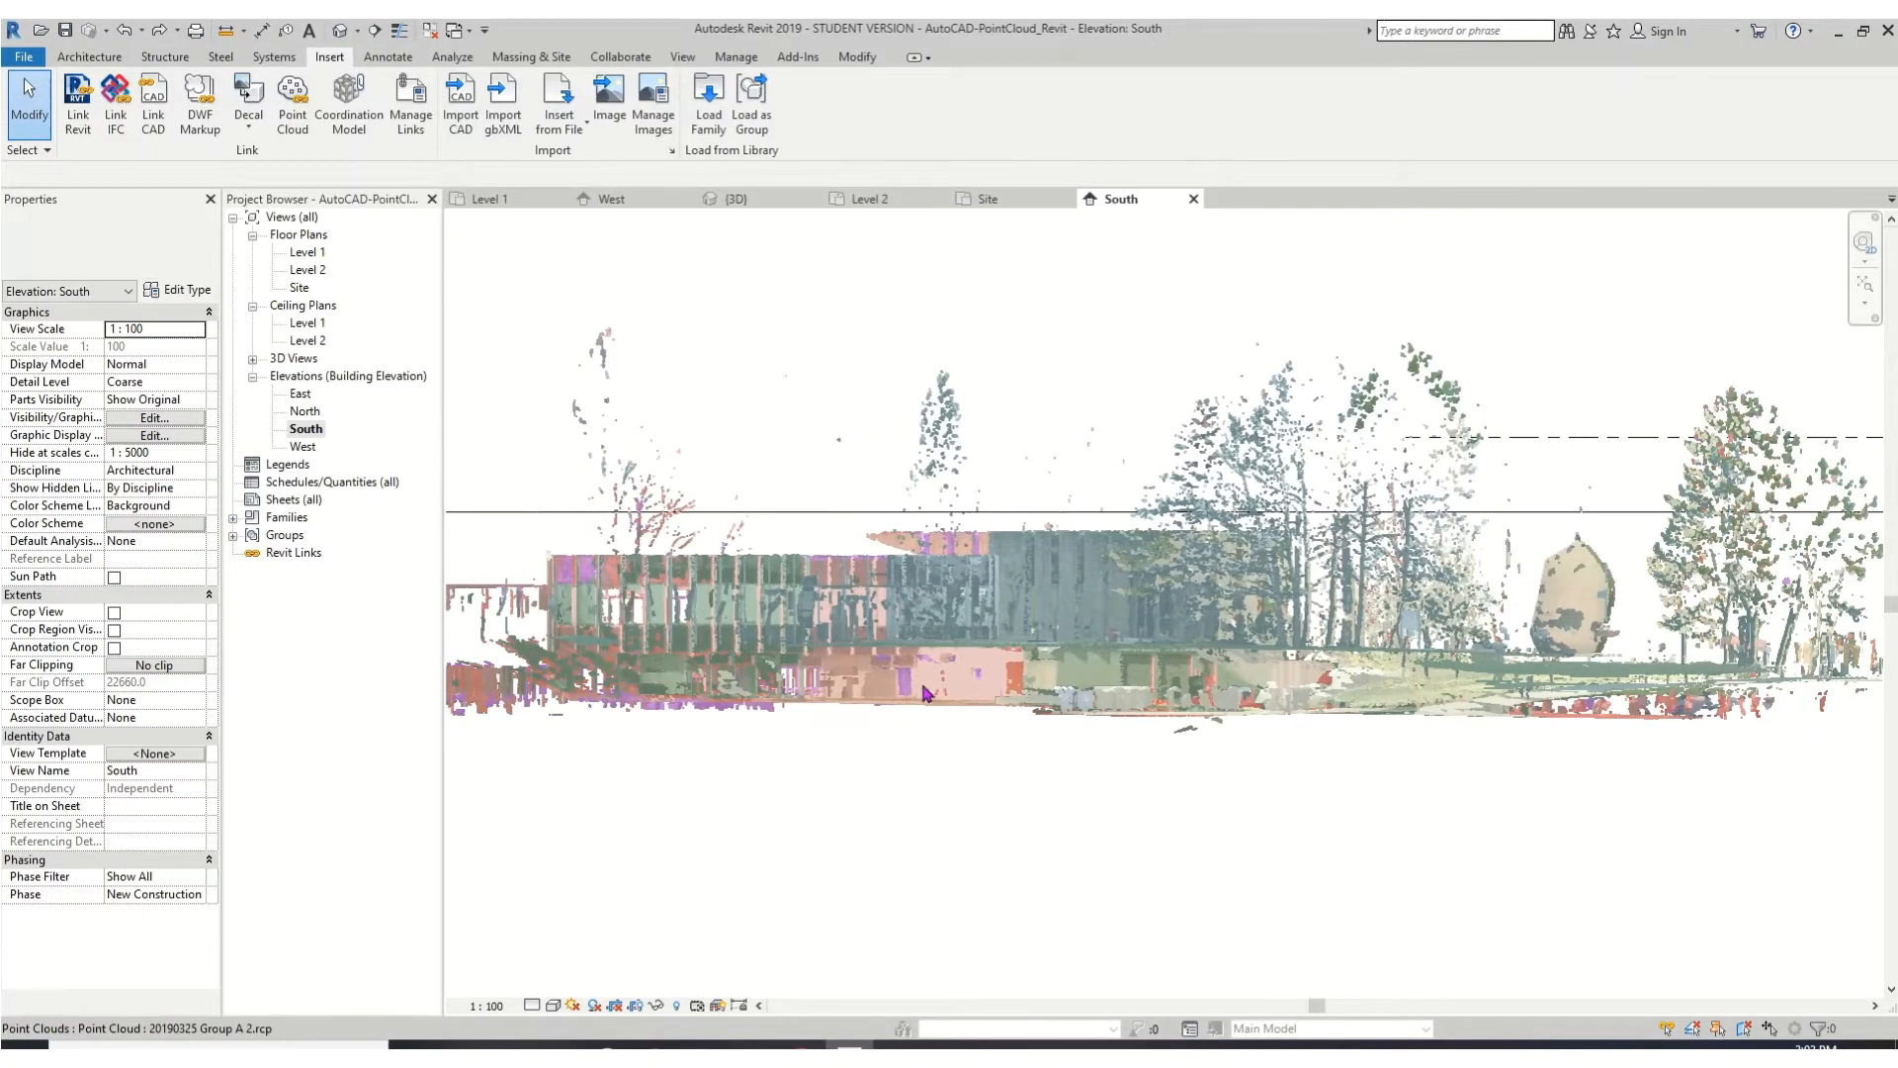
scroll(939, 682, "up", 6)
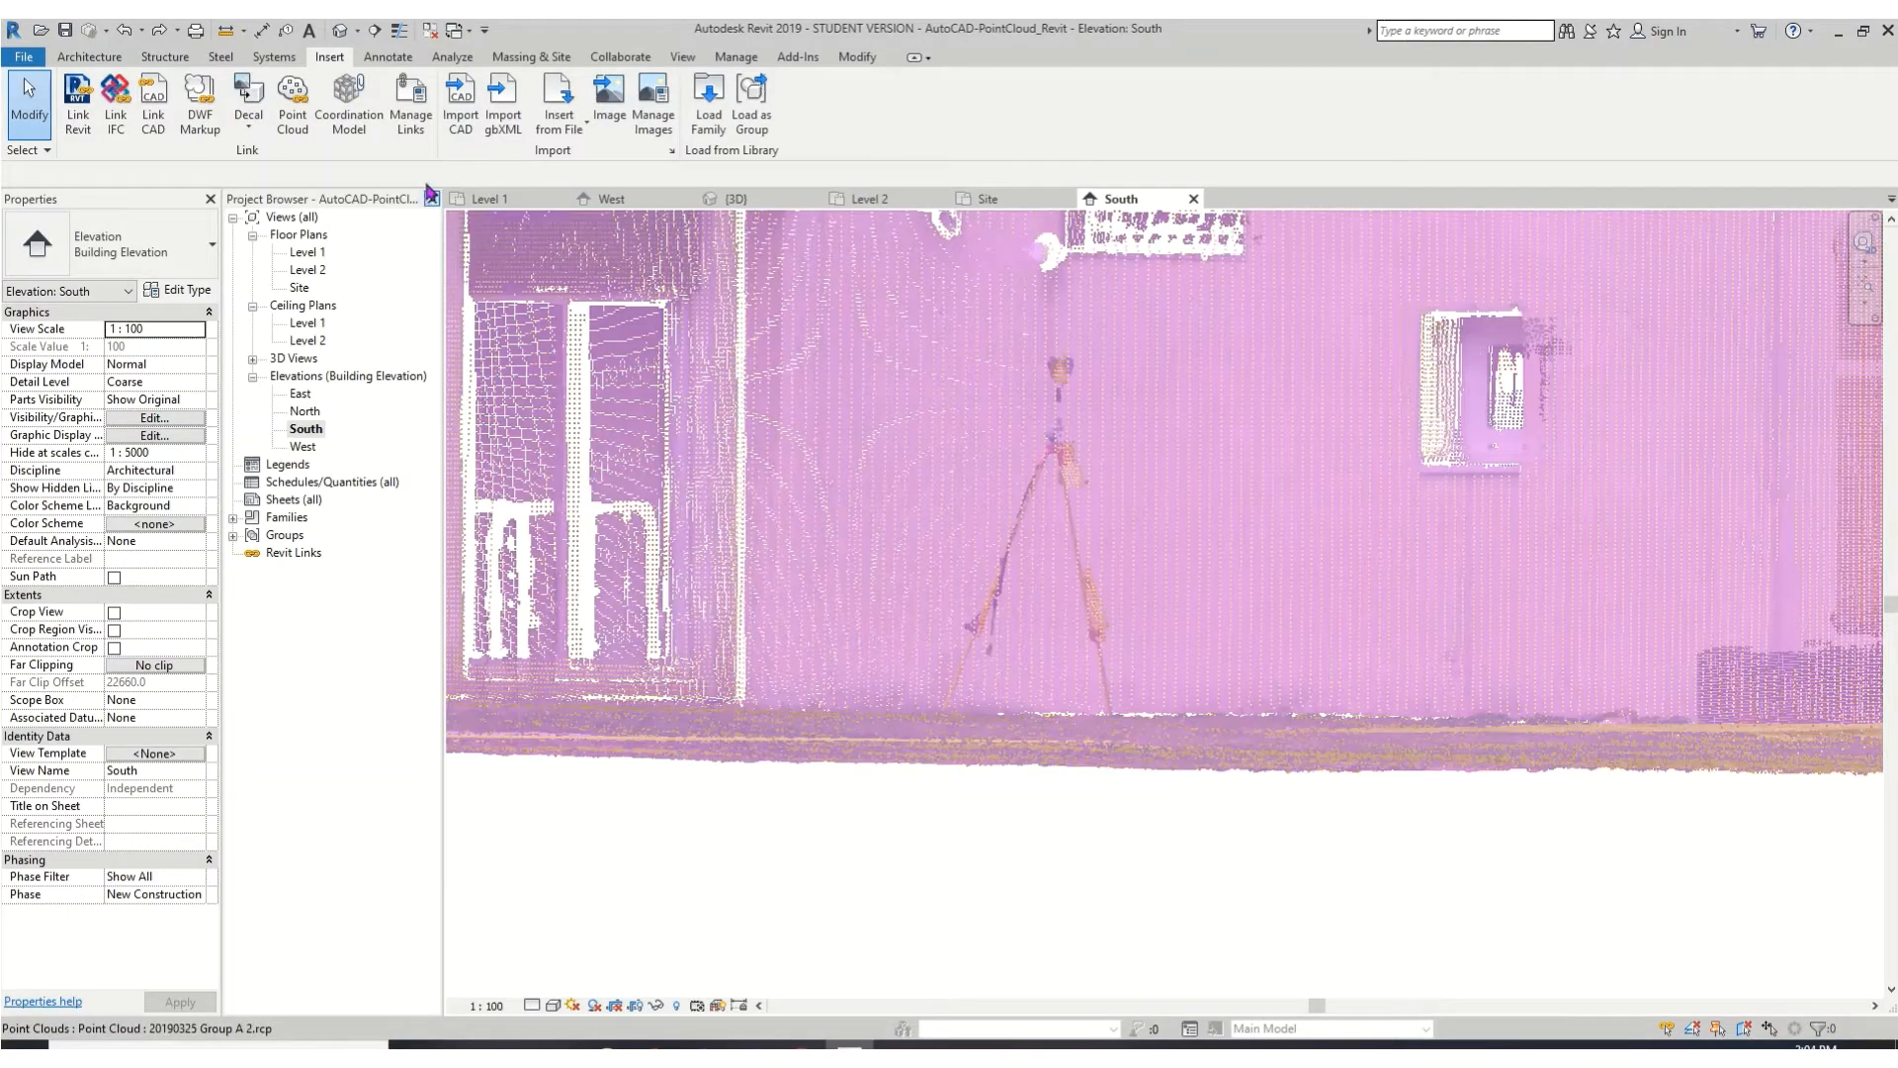
left_click(957, 714)
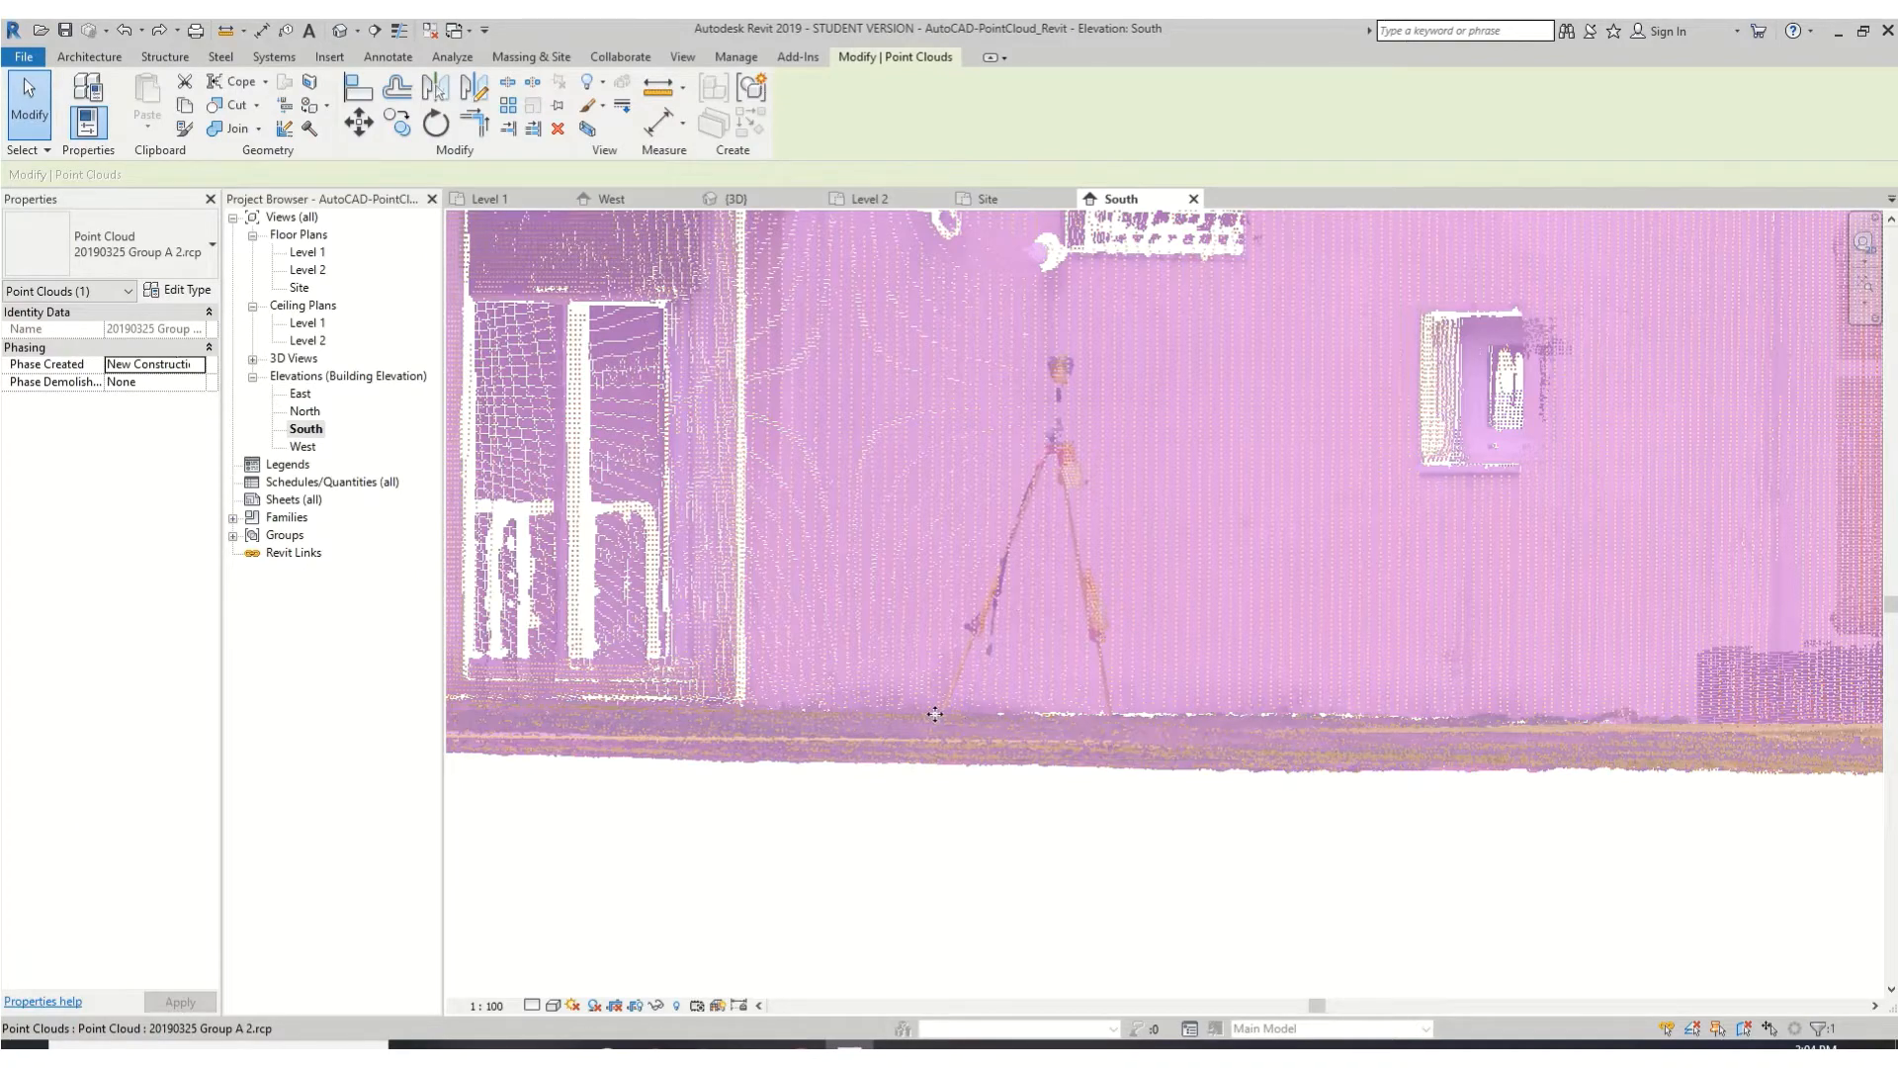
scroll(943, 713, "up", 5)
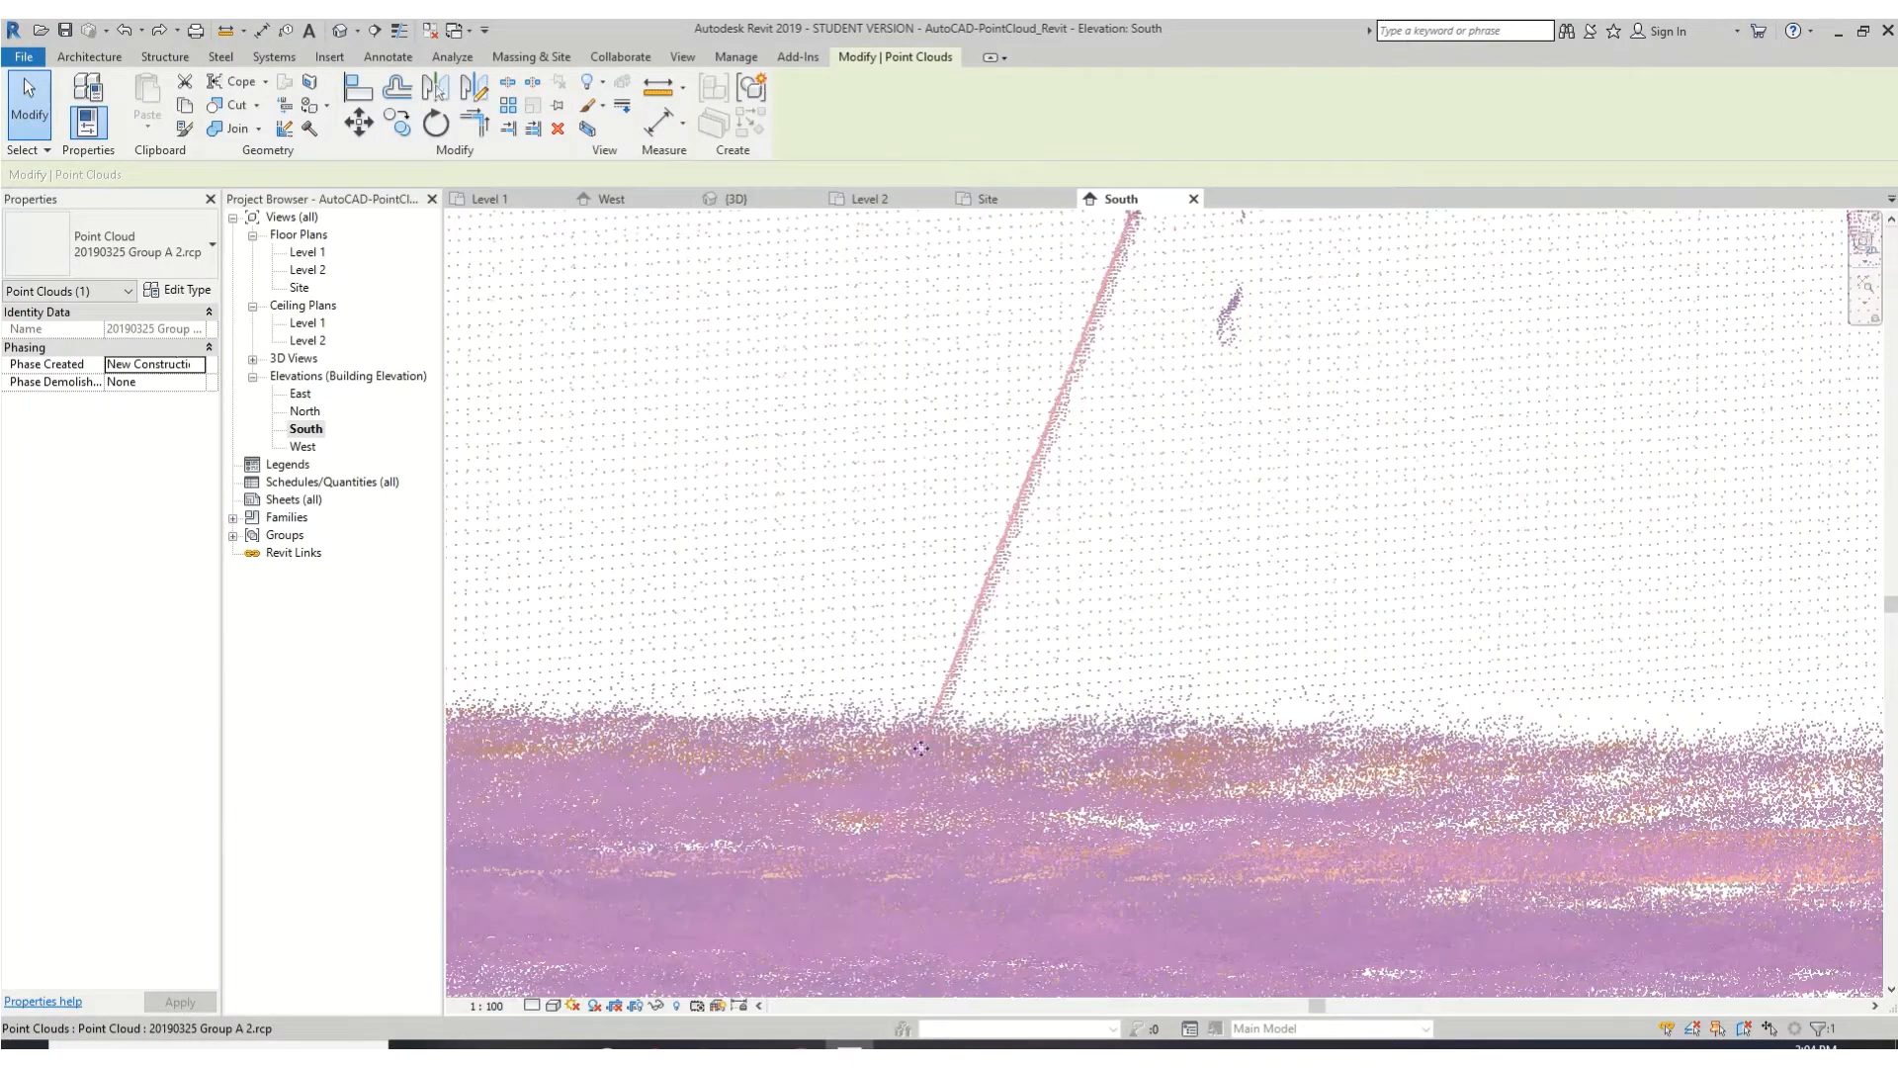
middle_click_drag(928, 698, 932, 526)
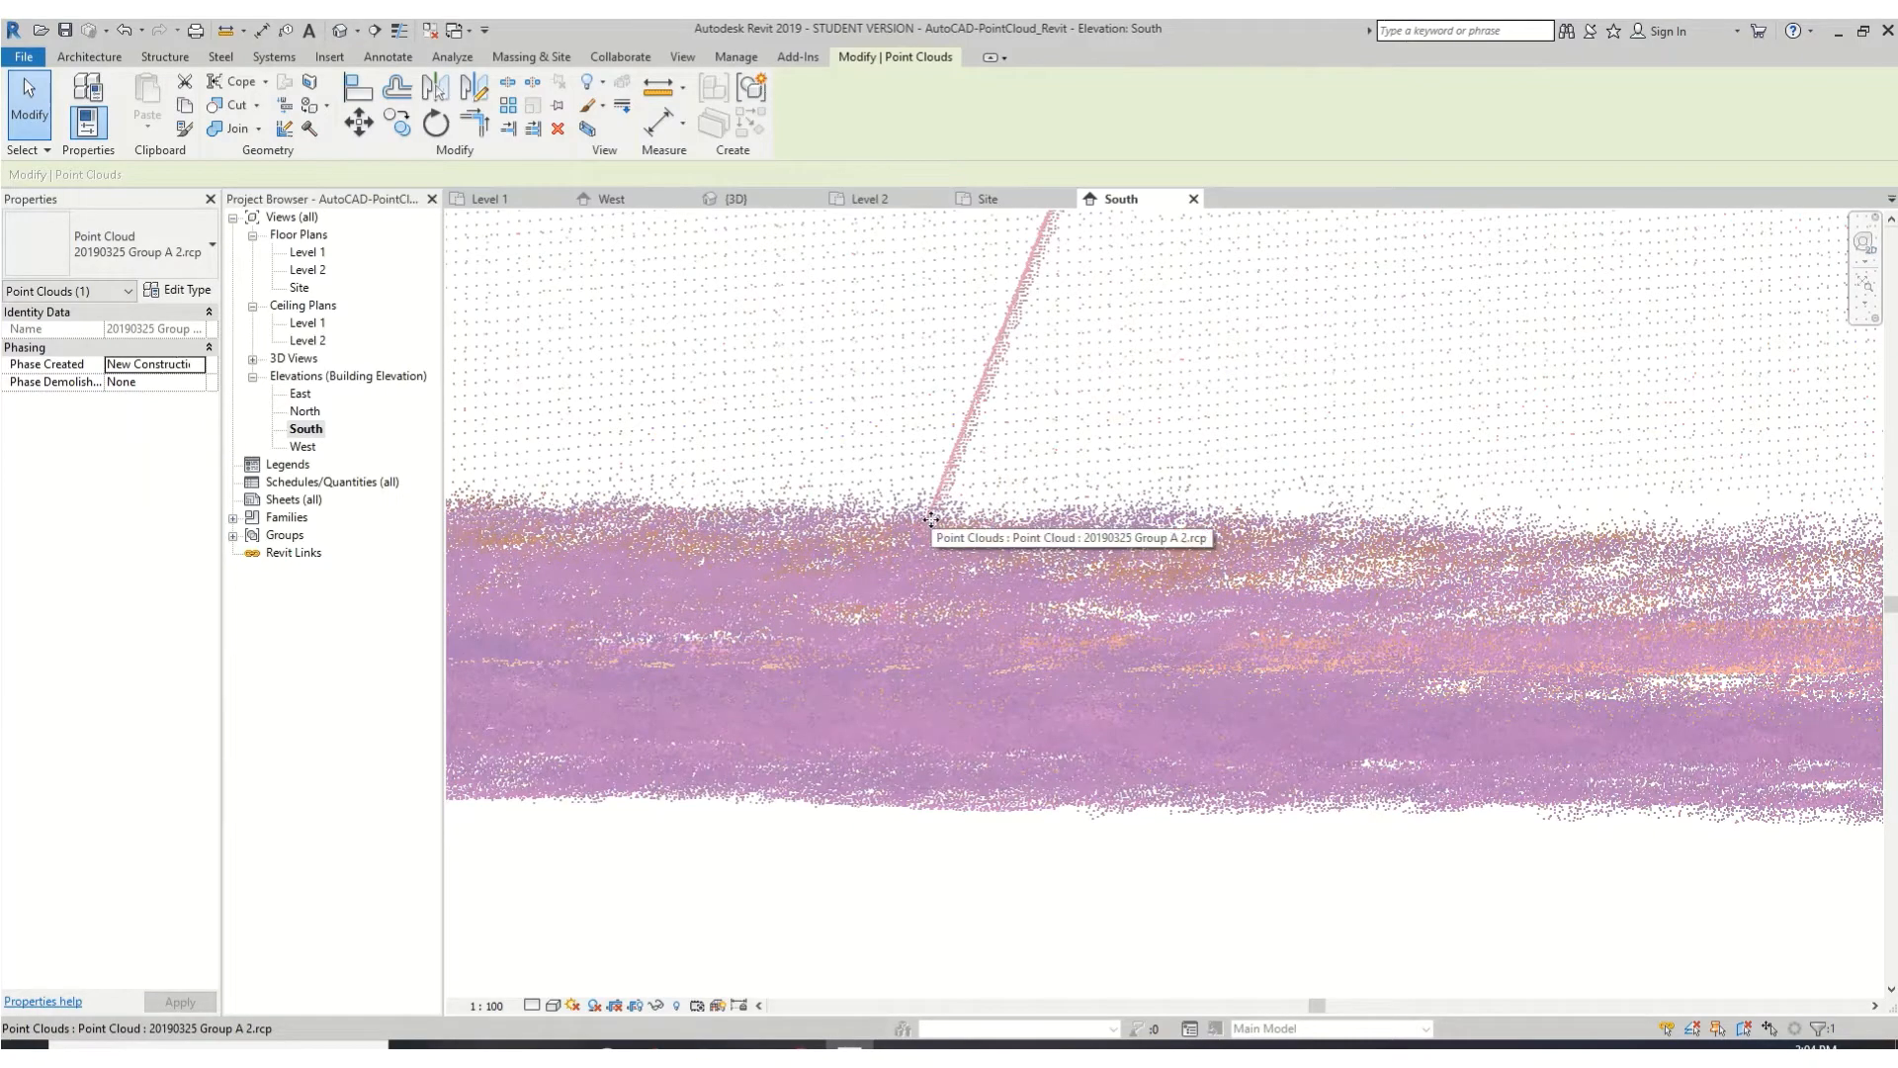
scroll(932, 519, "down", 4)
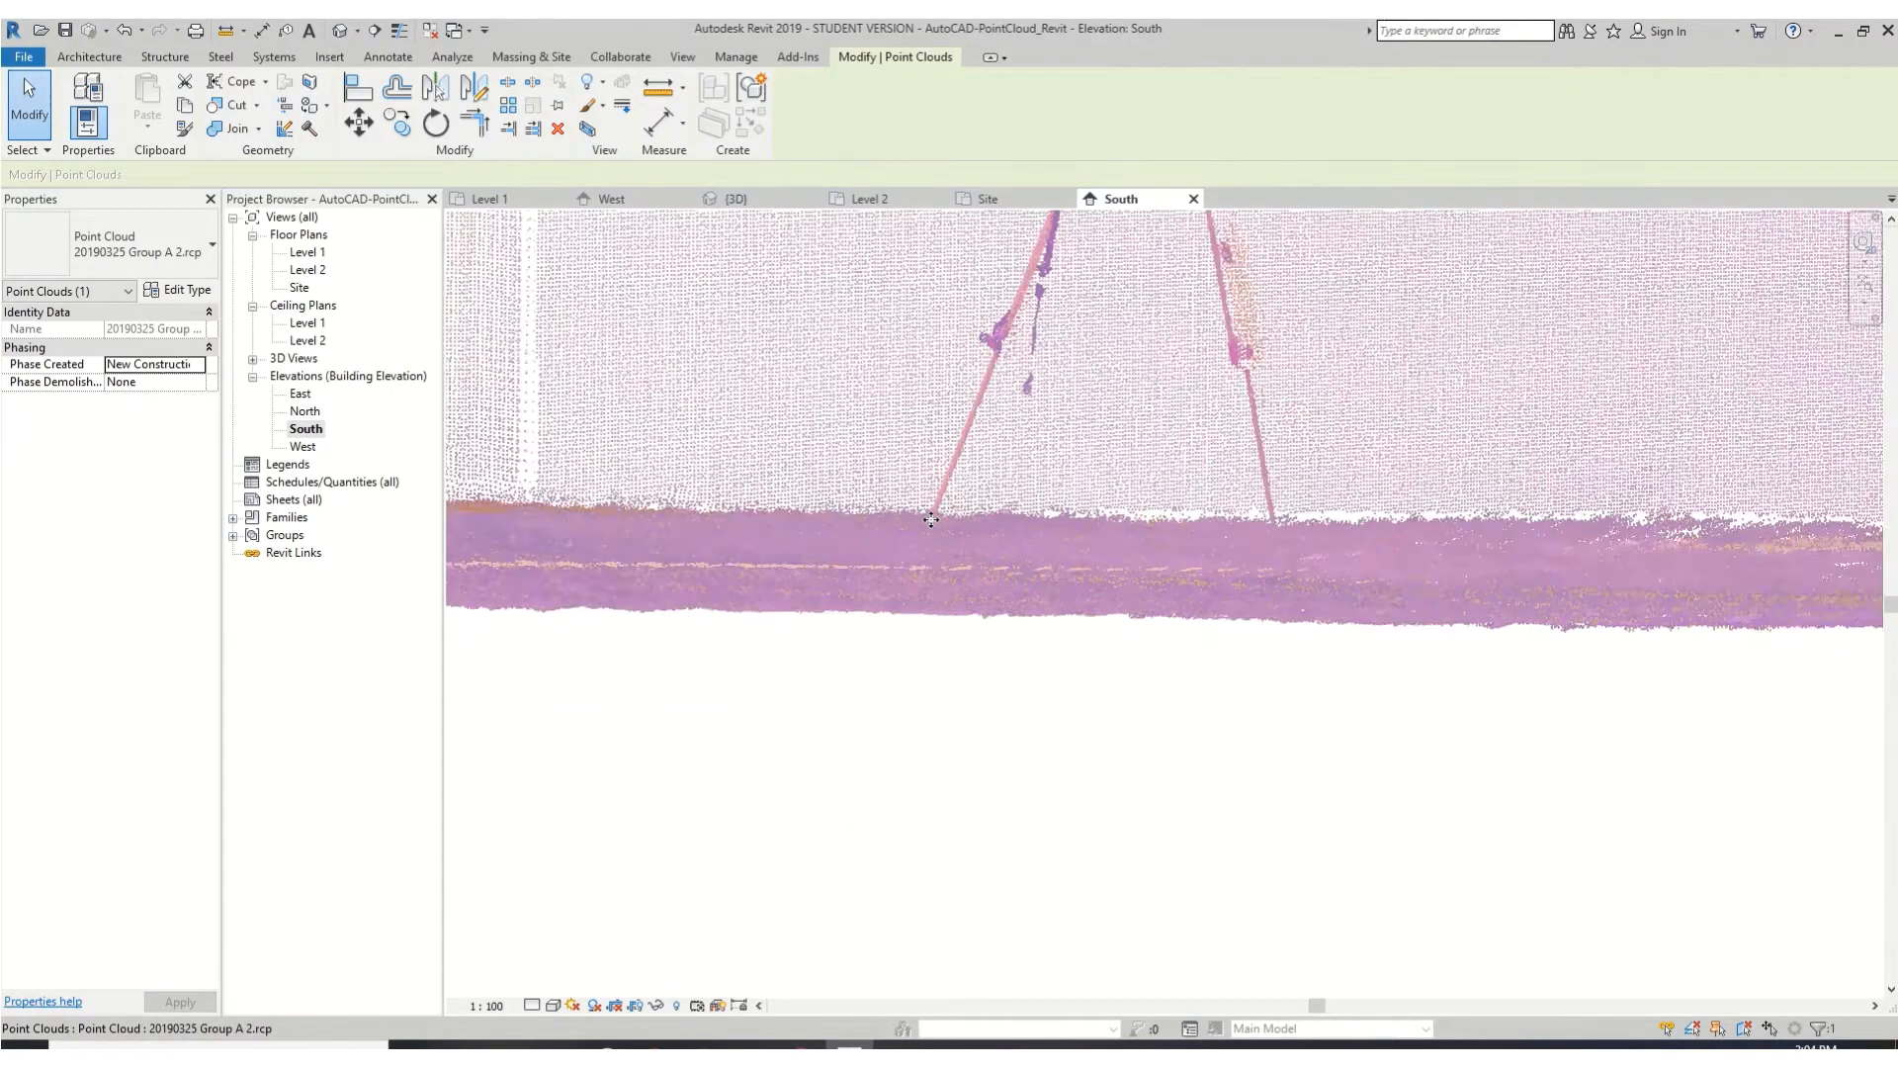
scroll(932, 519, "down", 2)
scroll(931, 519, "down", 3)
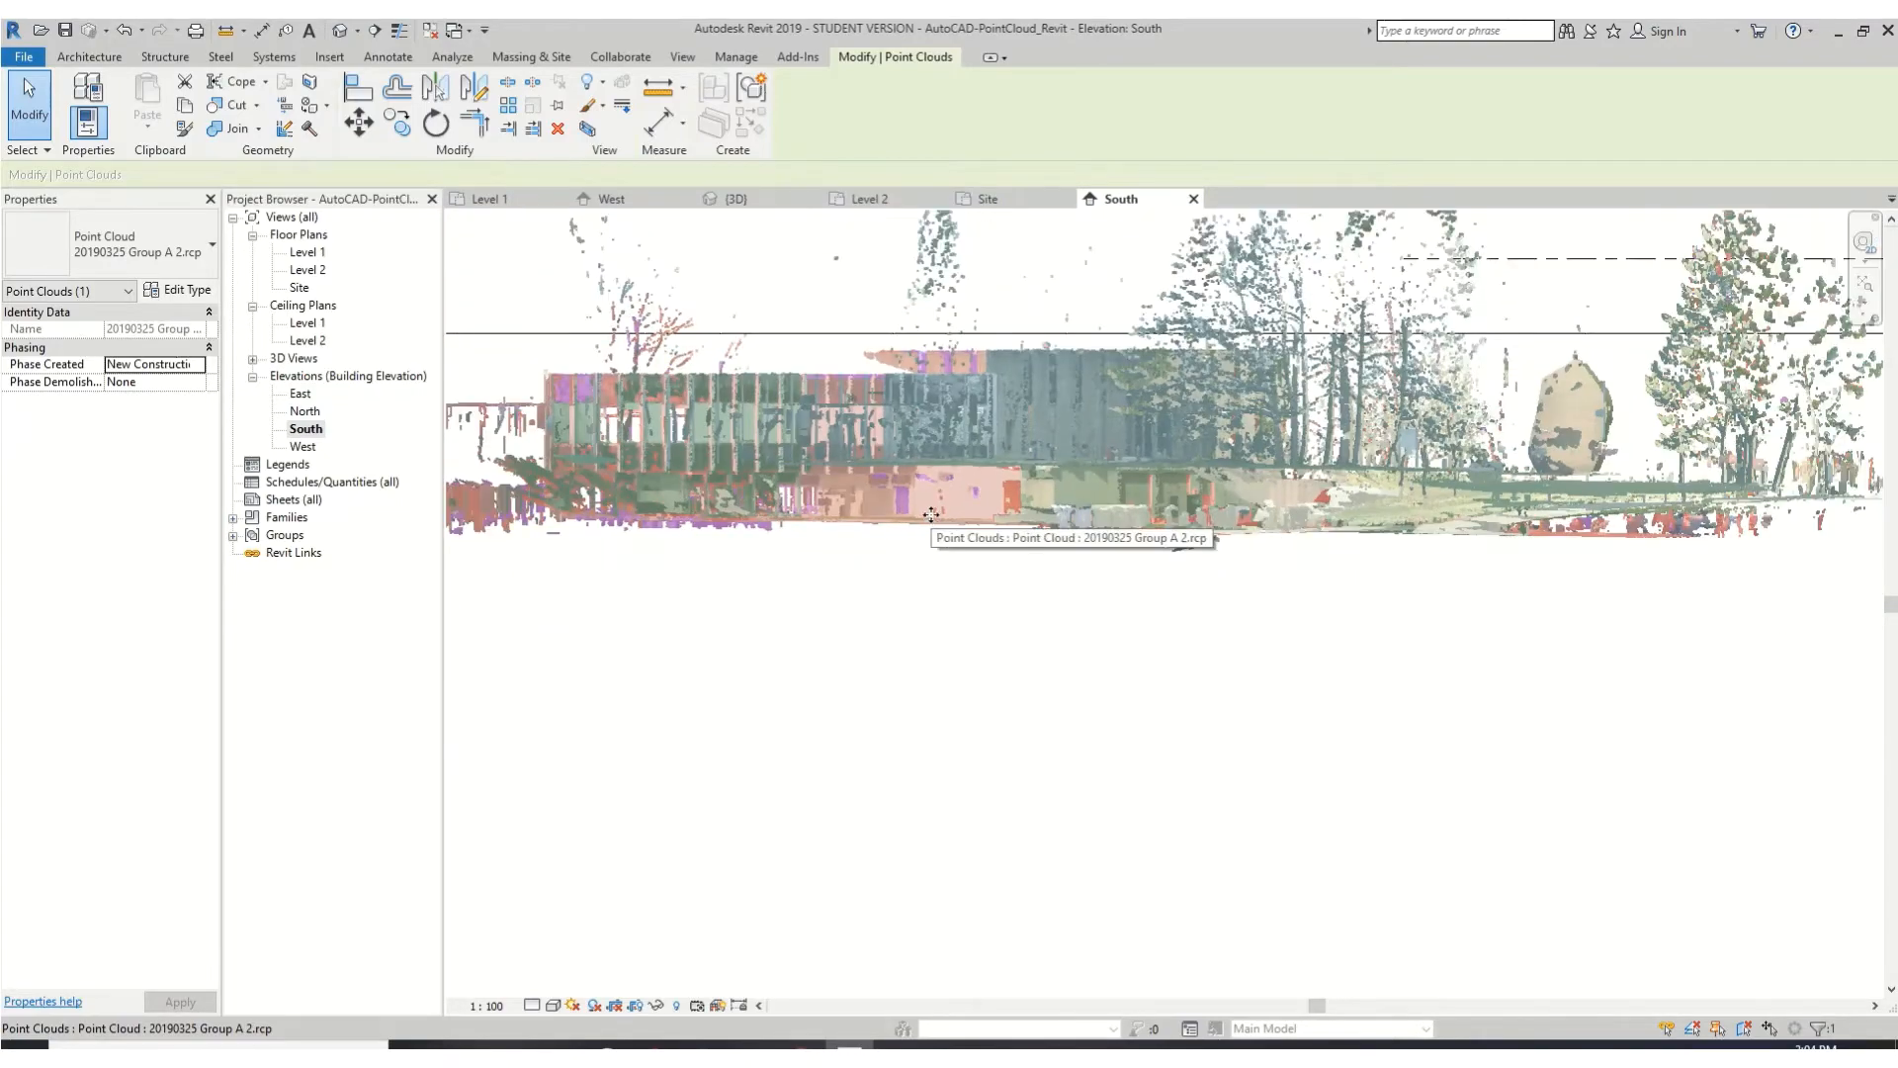
left_click_drag(931, 519, 961, 334)
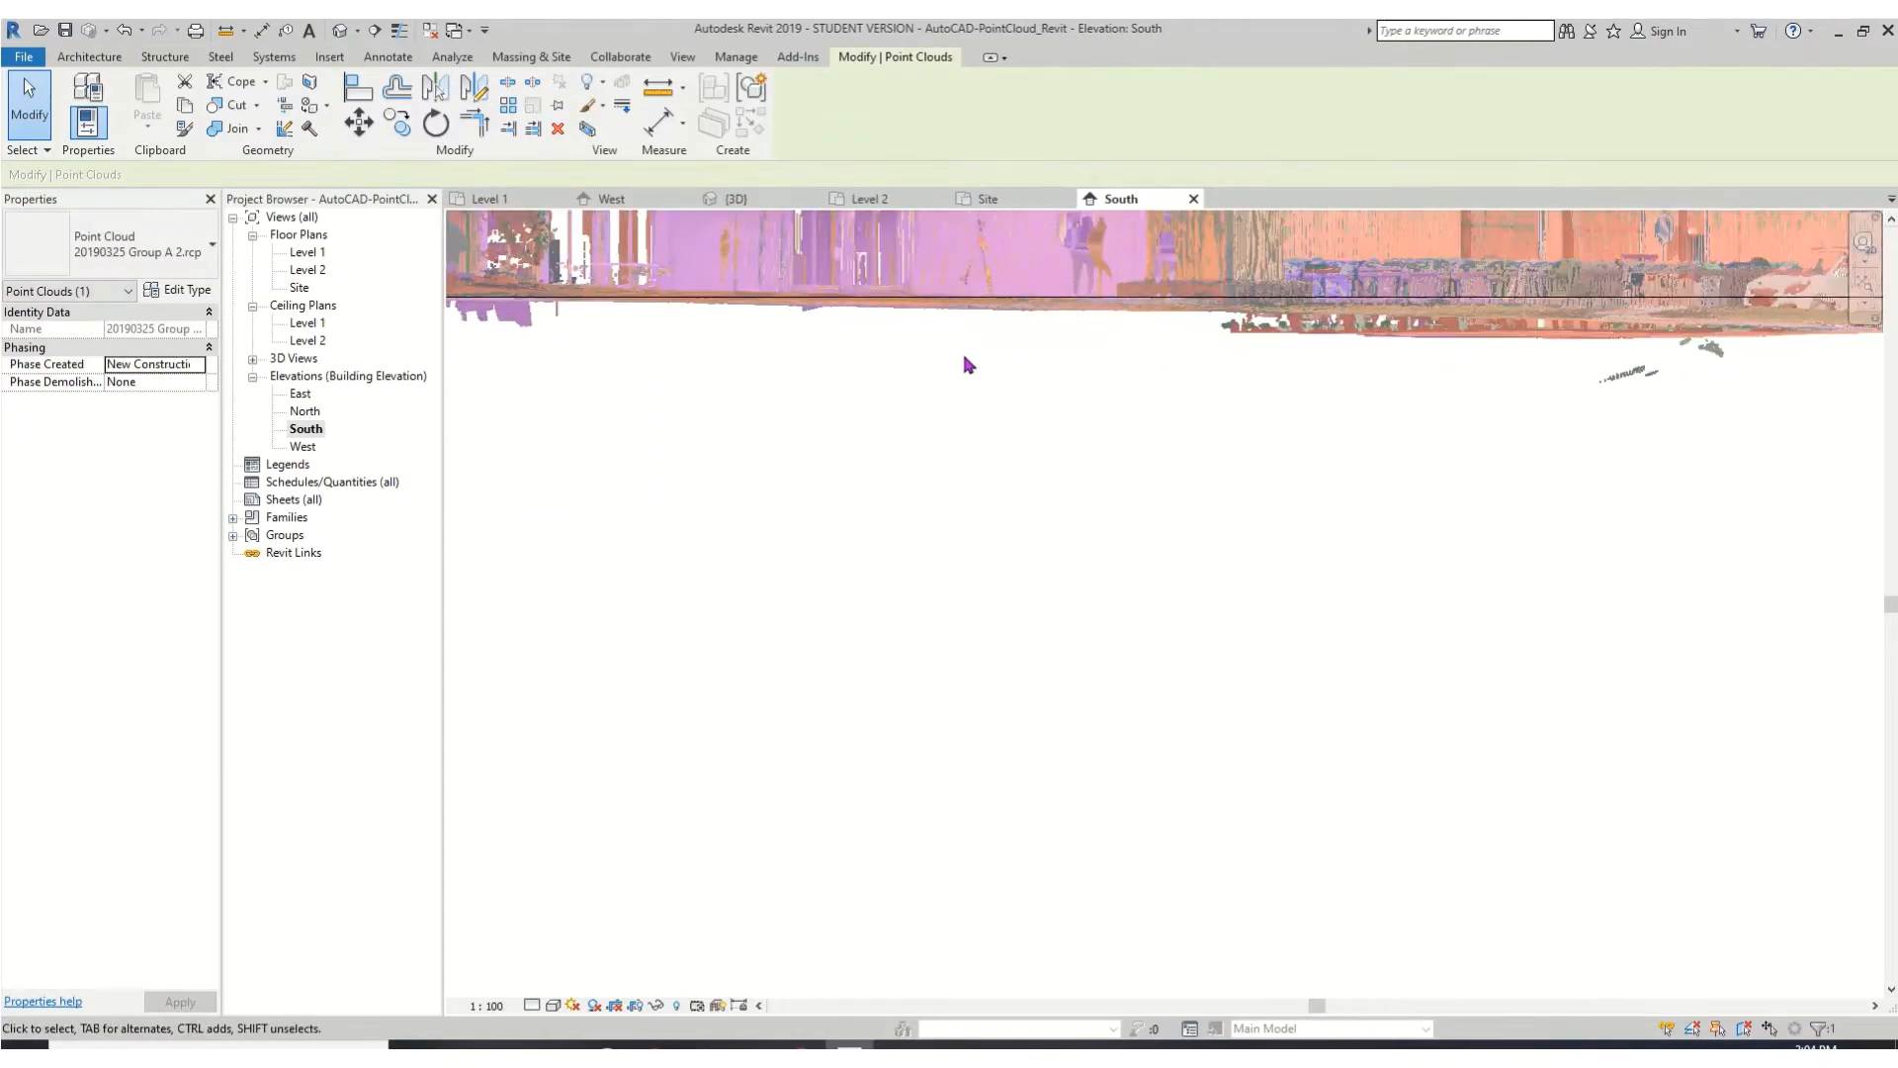
- Fine-tune the point cloud's height so the tripod's foot meets the Level 1 line exactly, and finish the adjustment
scroll(941, 365, "up", 3)
middle_click_drag(987, 310, 988, 643)
scroll(984, 613, "up", 4)
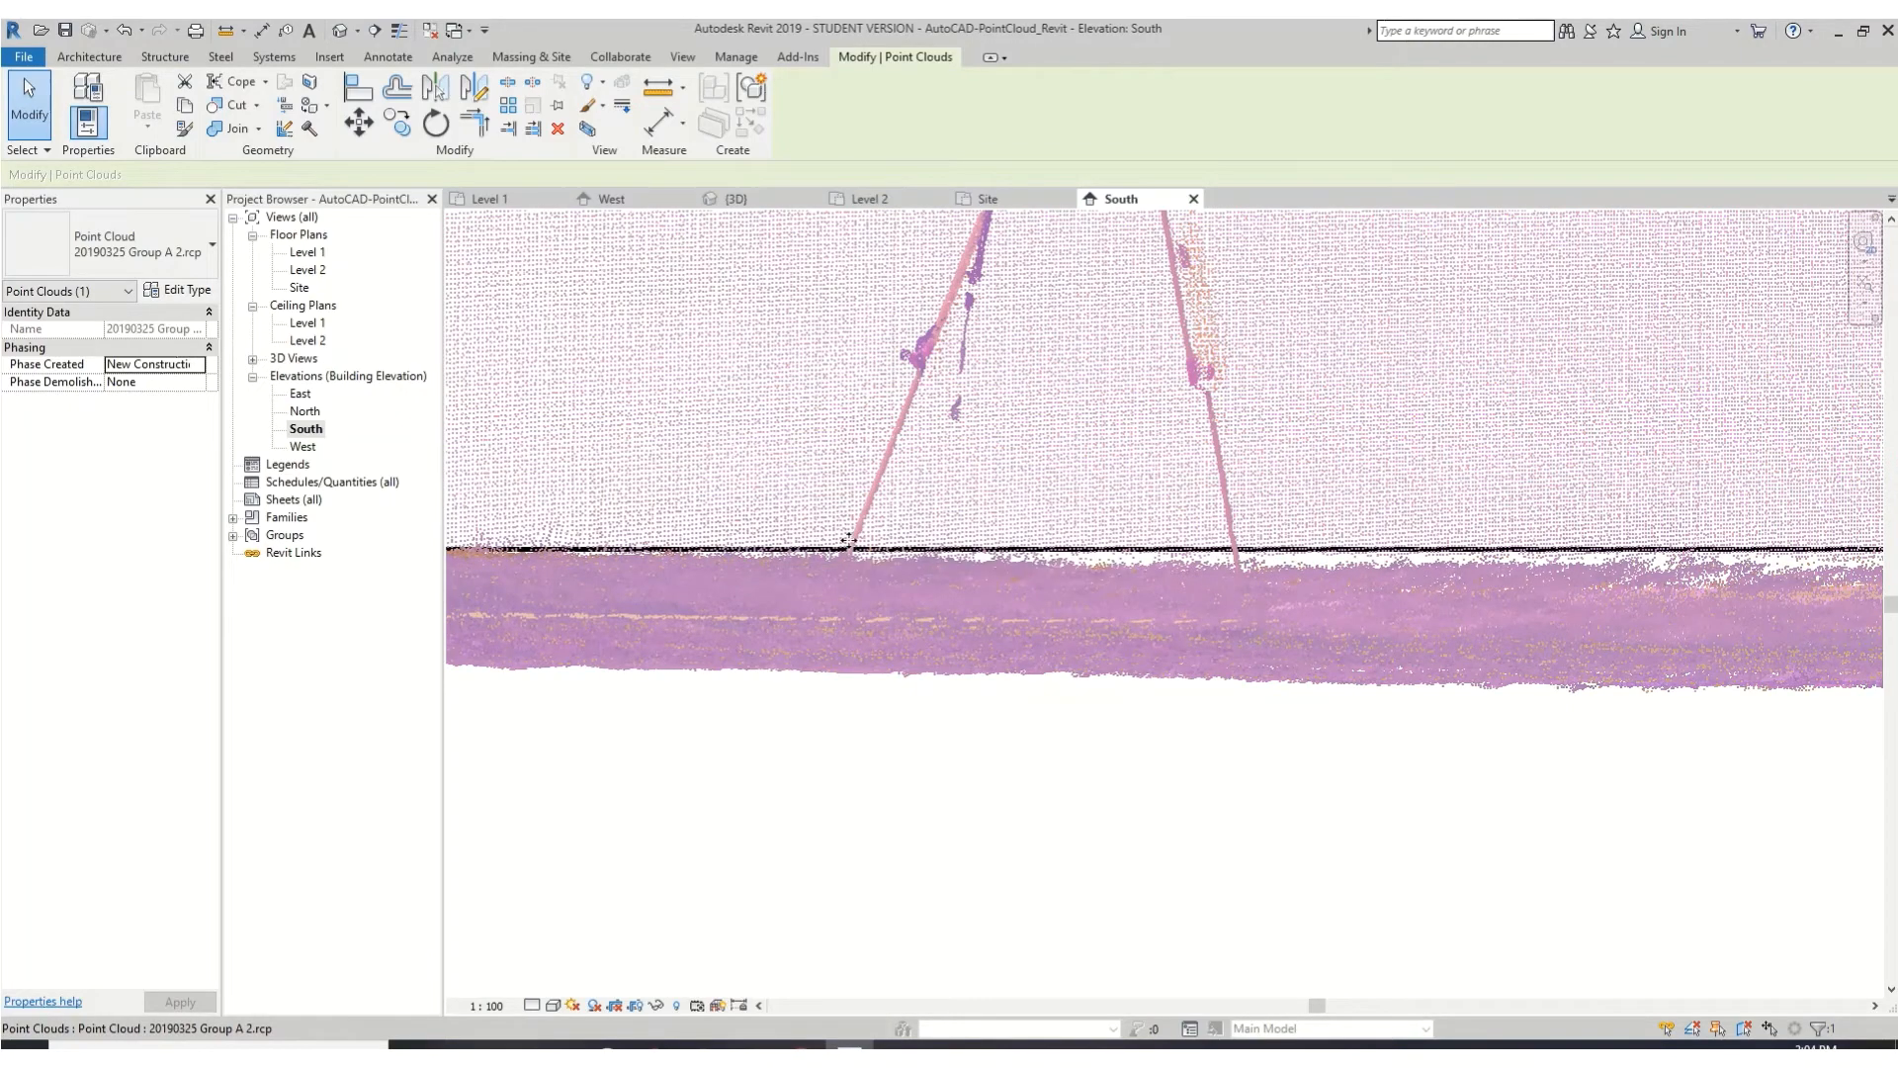
mouse_move(849, 527)
left_mouse_down()
mouse_move(850, 494)
mouse_move(849, 536)
left_mouse_up()
left_click(1063, 889)
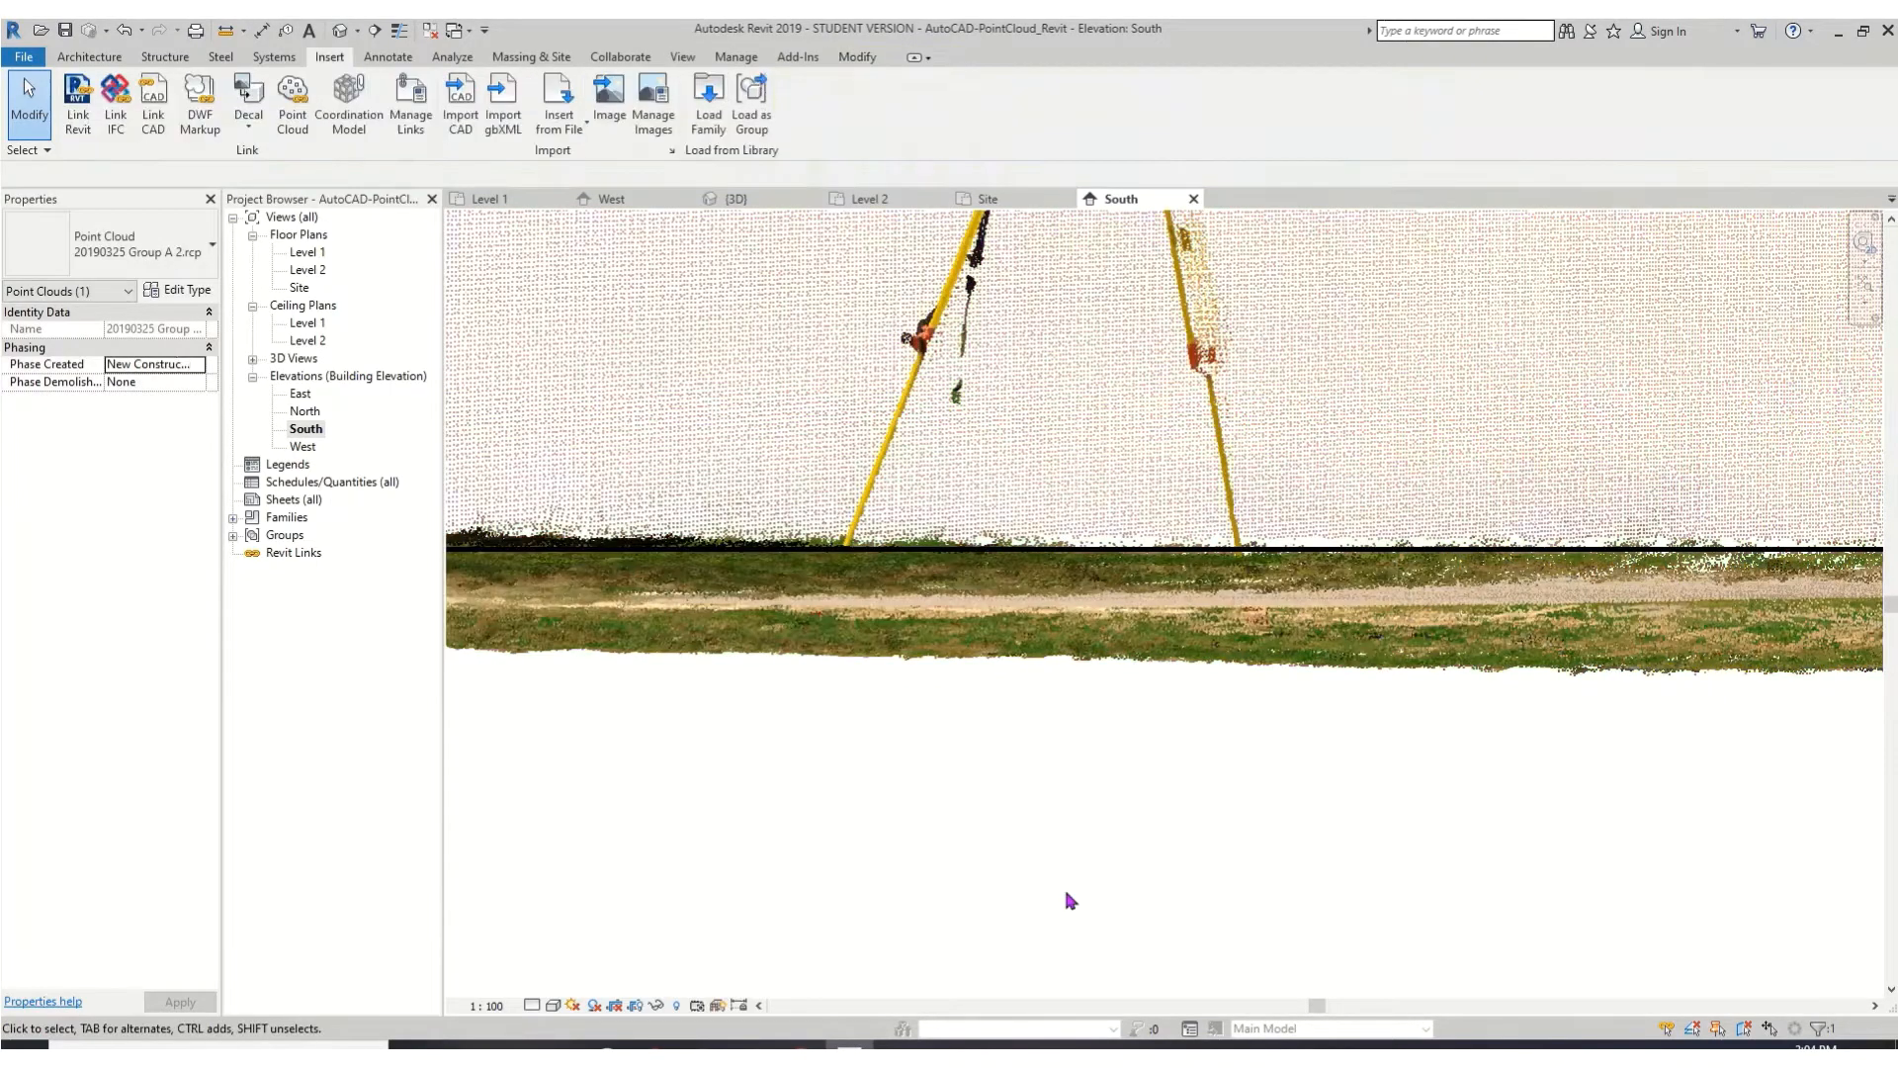
- Extend the near end of the Level 2 line across the building's facade in the South elevation
scroll(1115, 887, "down", 5)
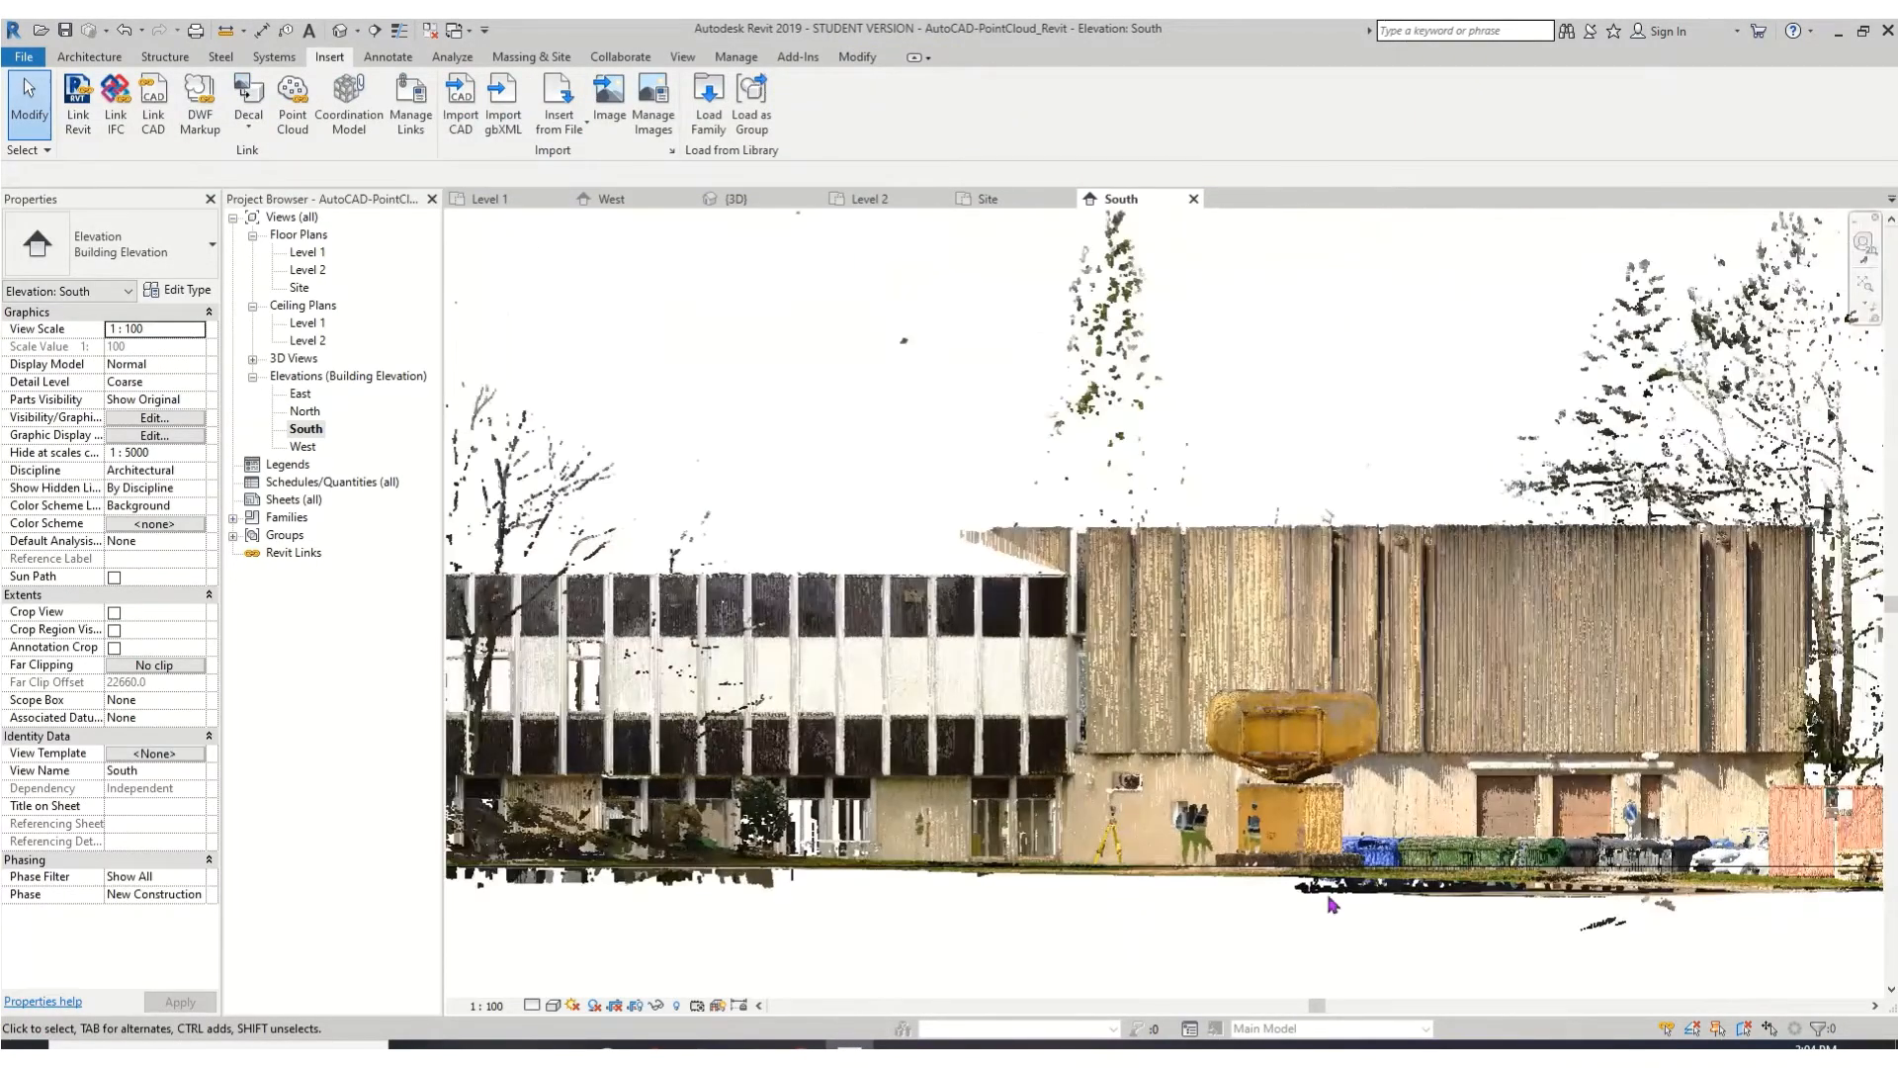
middle_click_drag(1592, 957, 965, 916)
scroll(1361, 836, "up", 4)
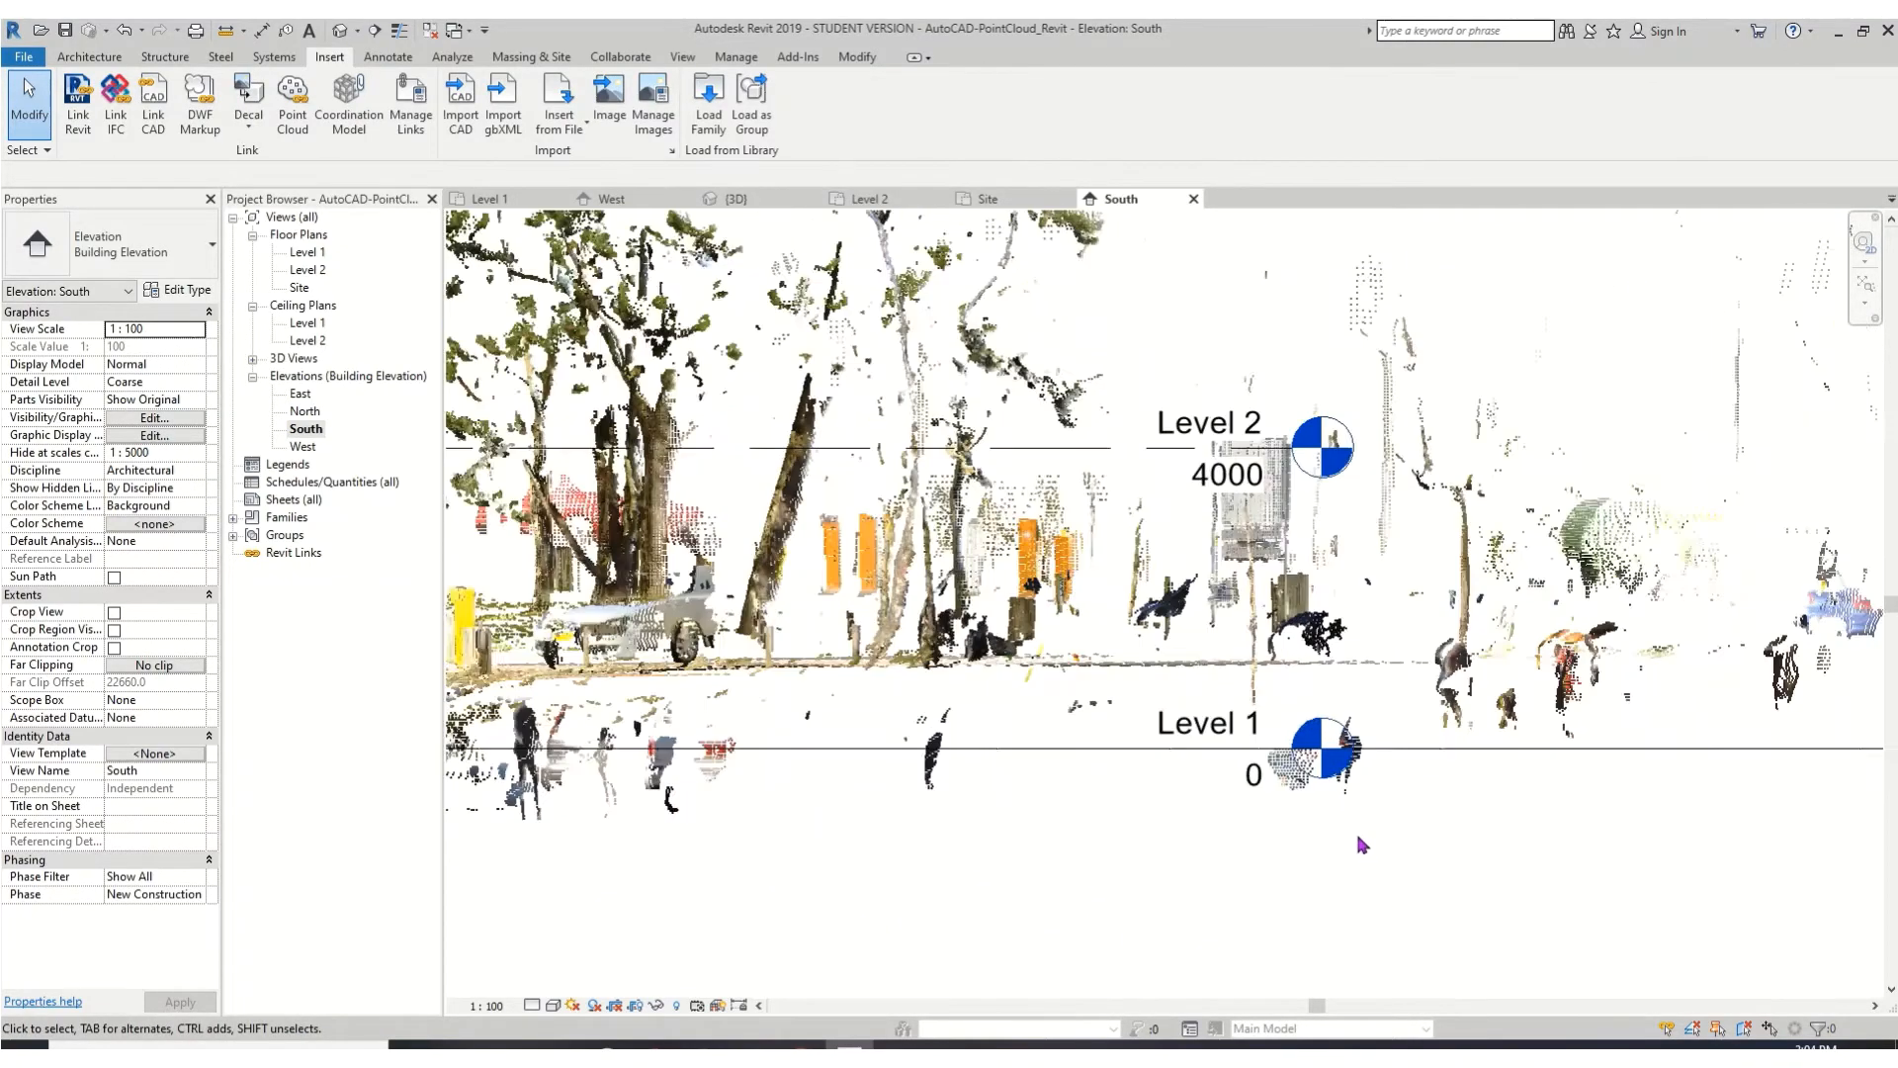
scroll(1329, 802, "down", 1)
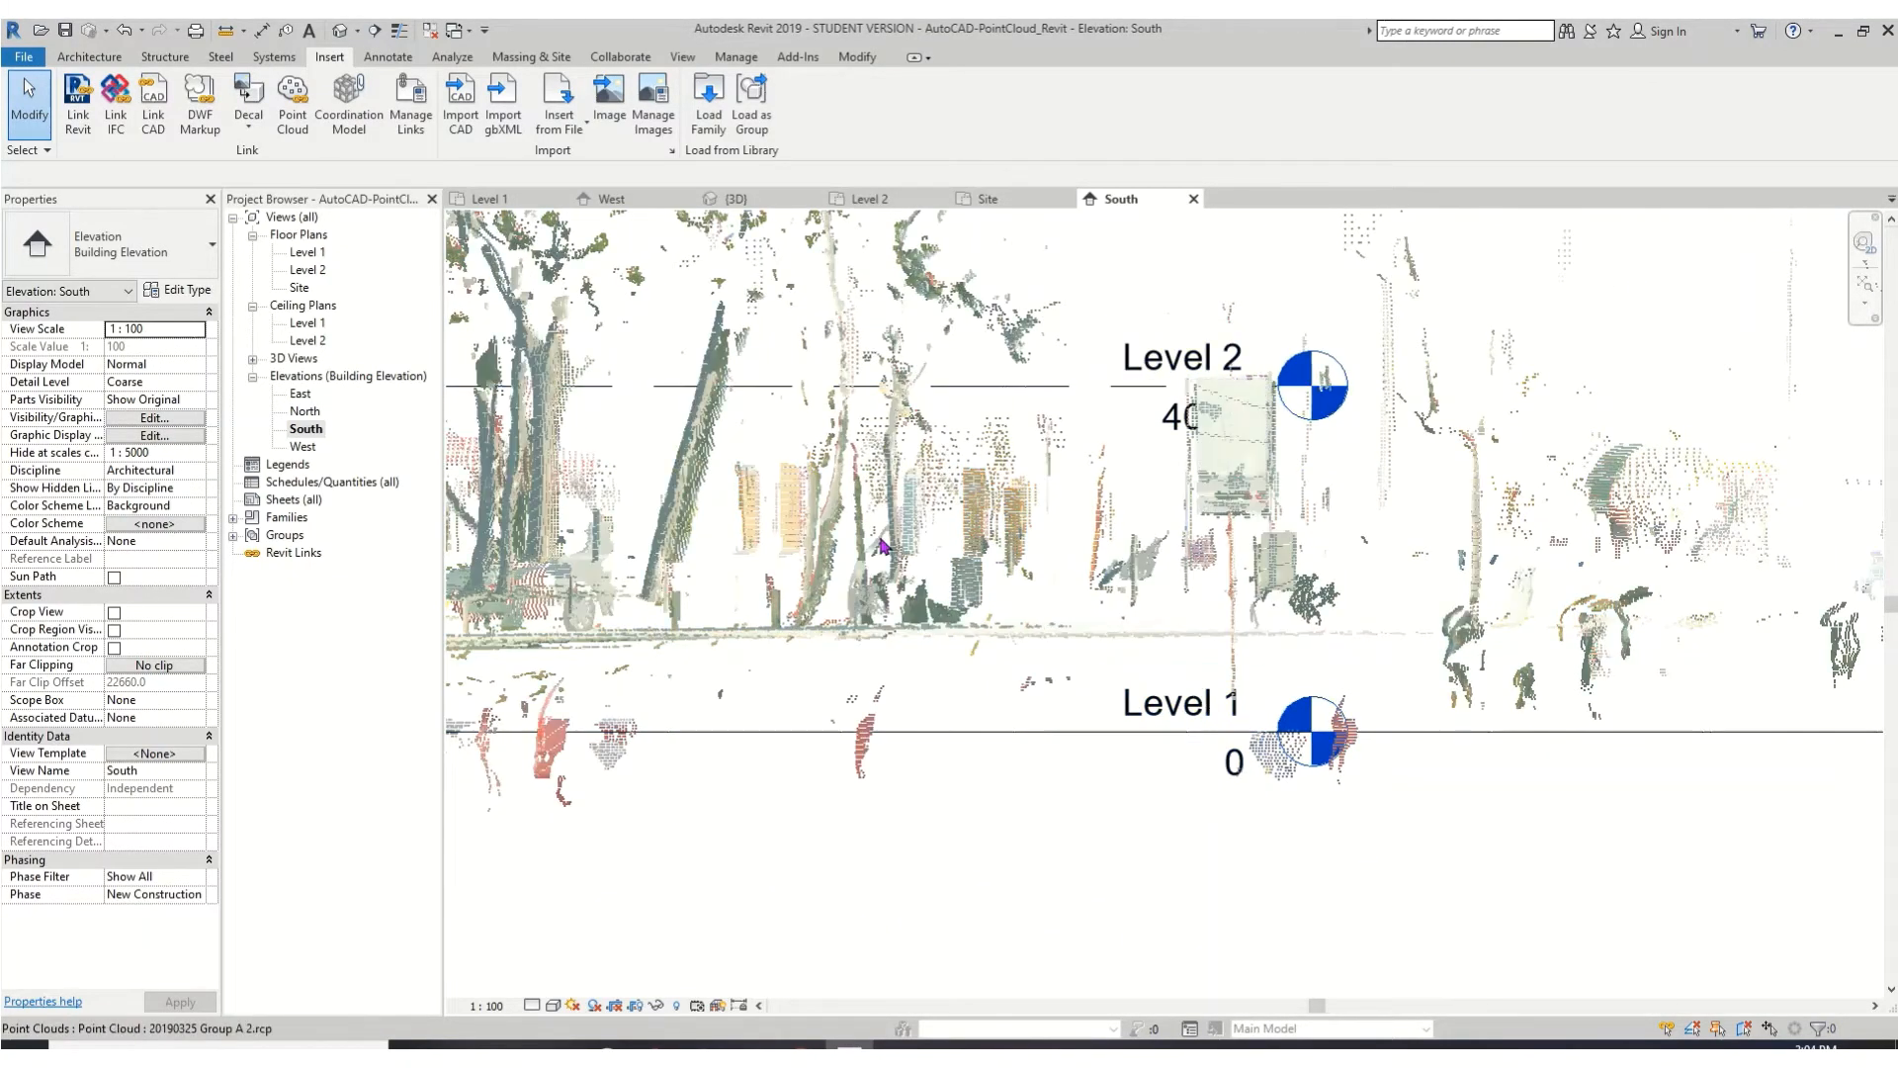
scroll(786, 706, "down", 5)
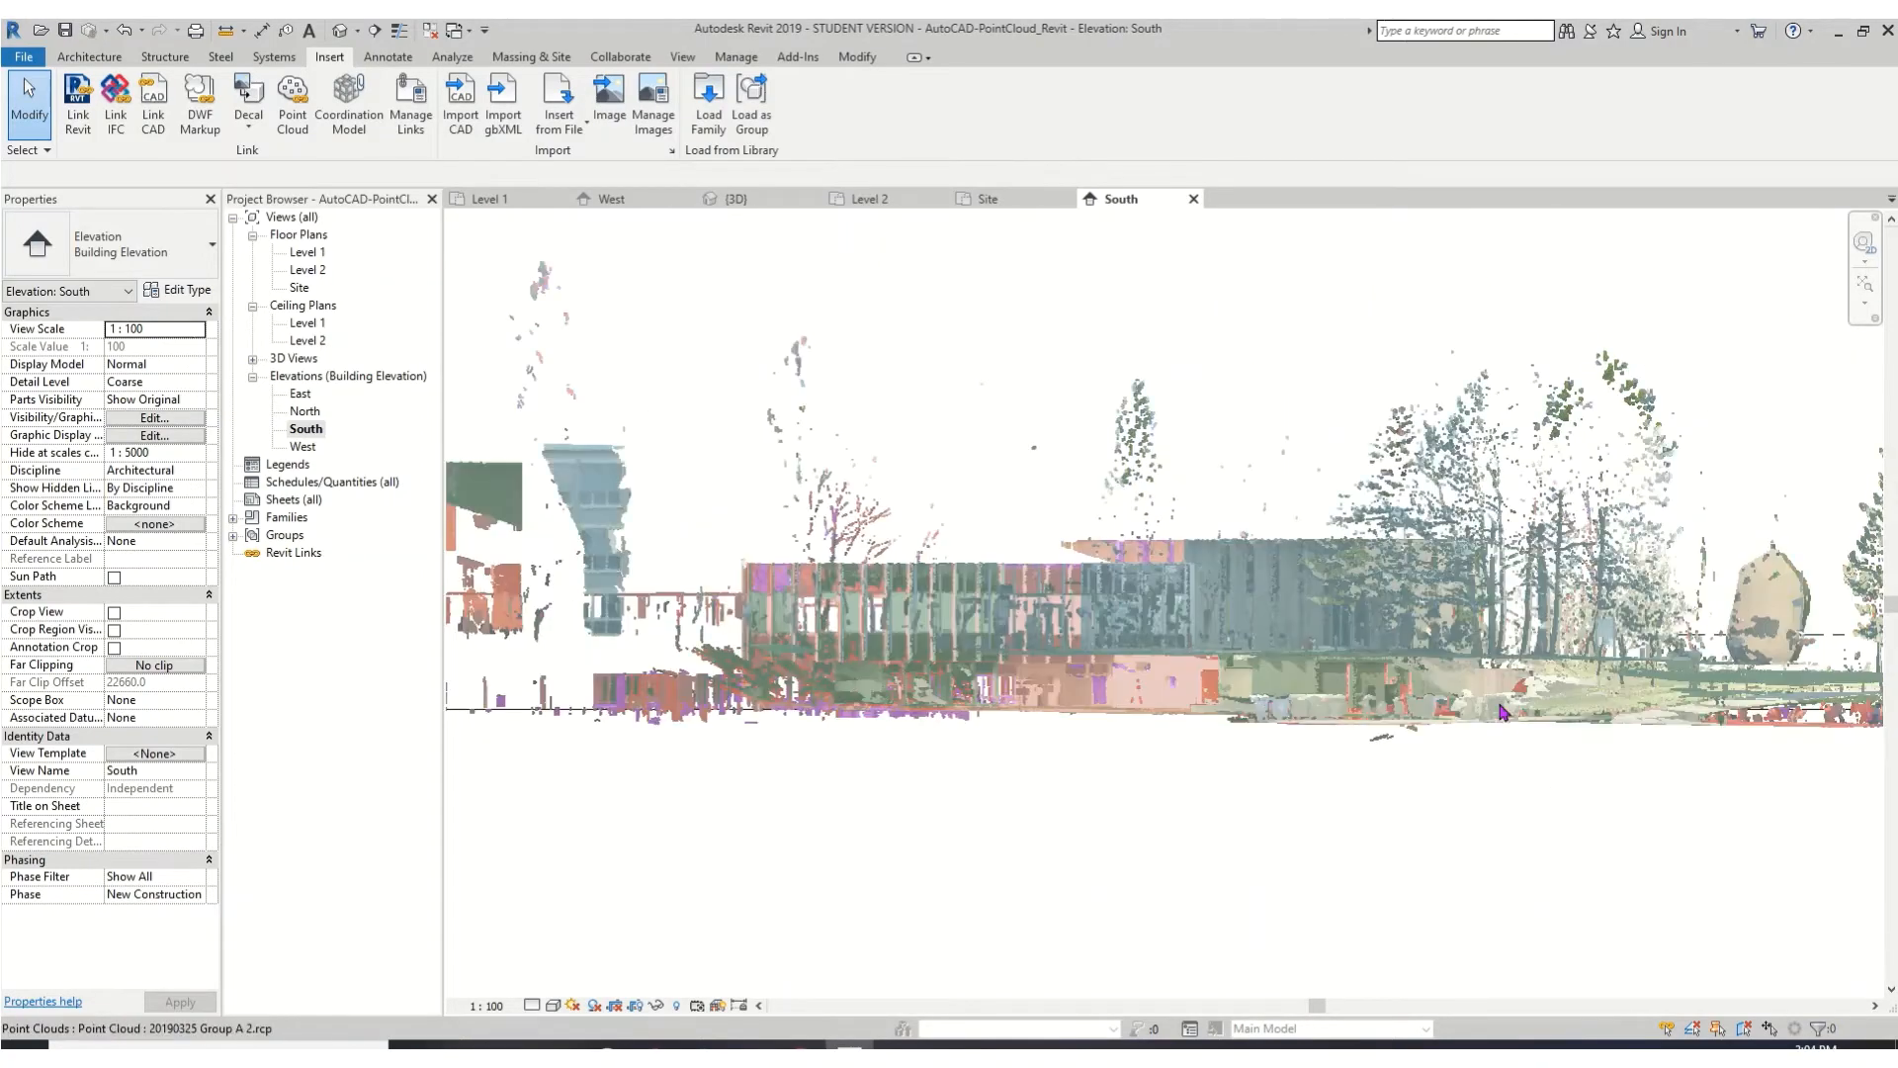
middle_click_drag(1551, 781, 1378, 797)
scroll(1233, 797, "up", 4)
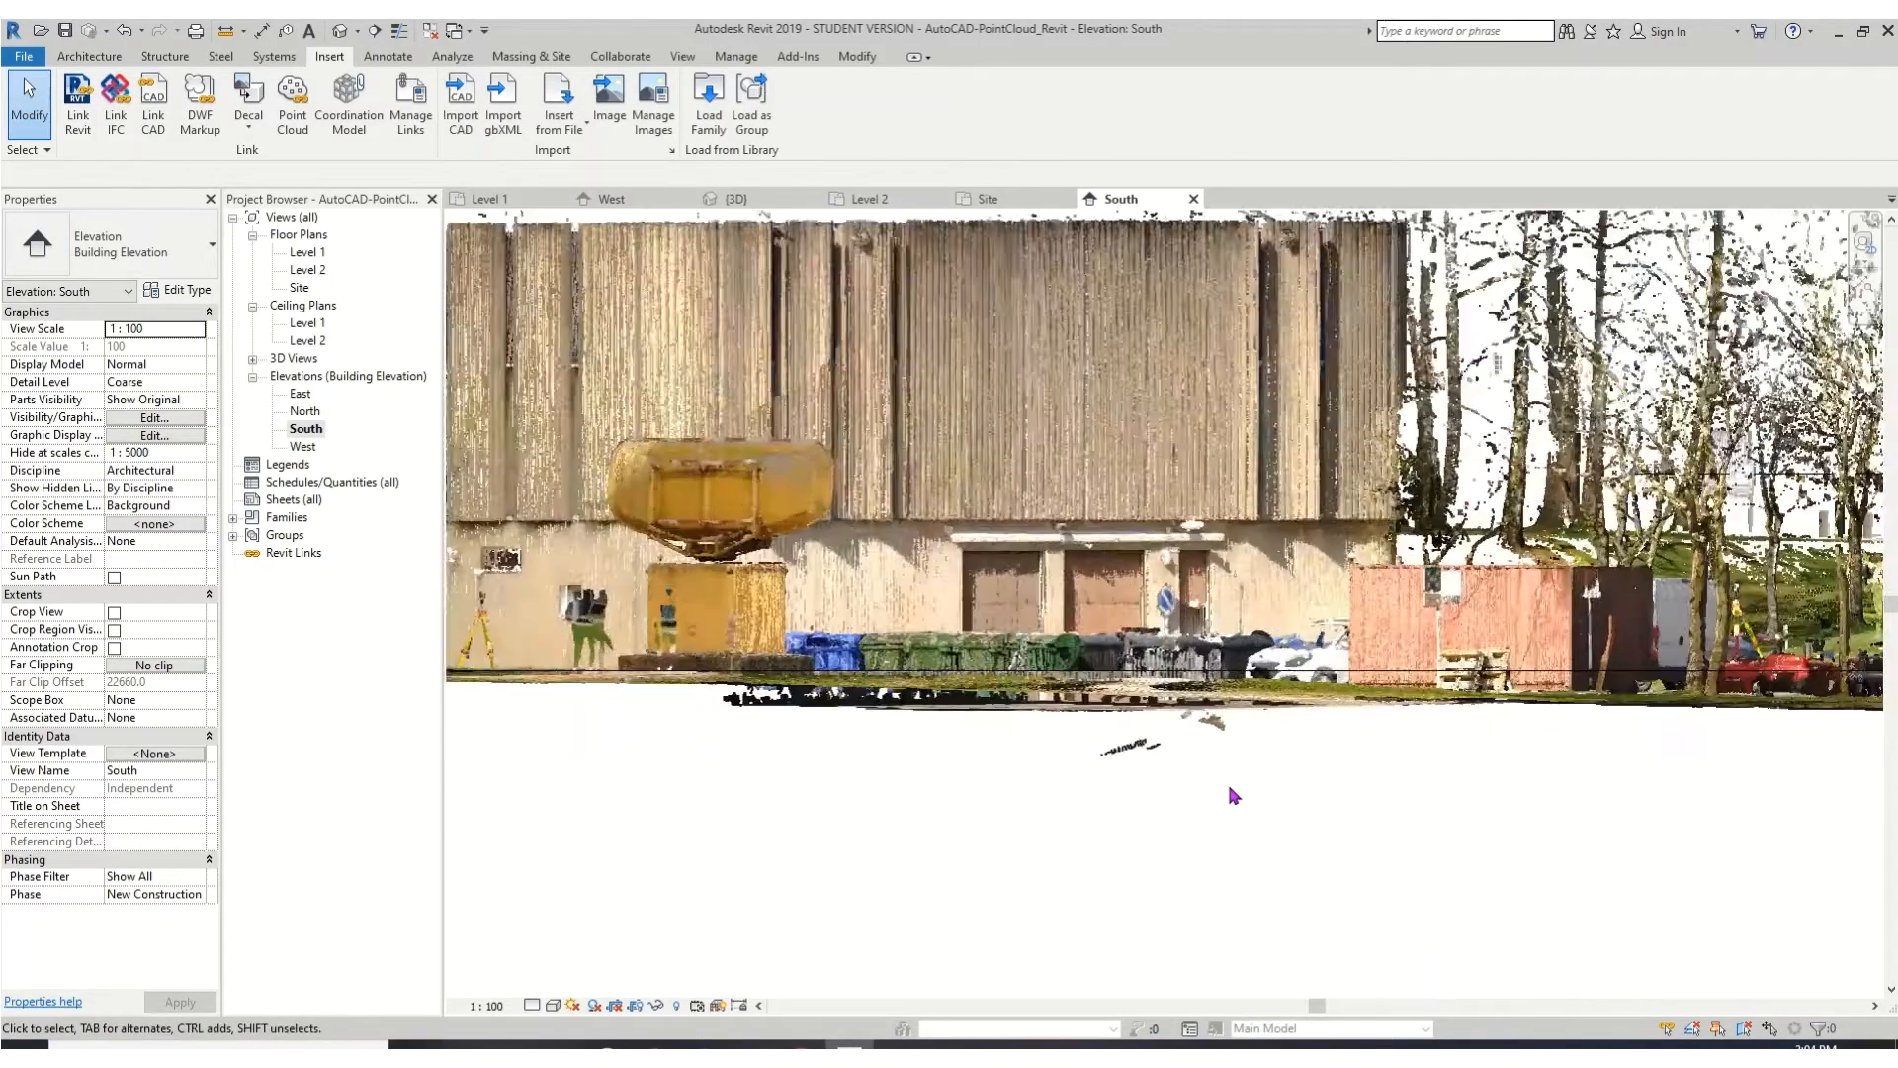
left_click(1661, 478)
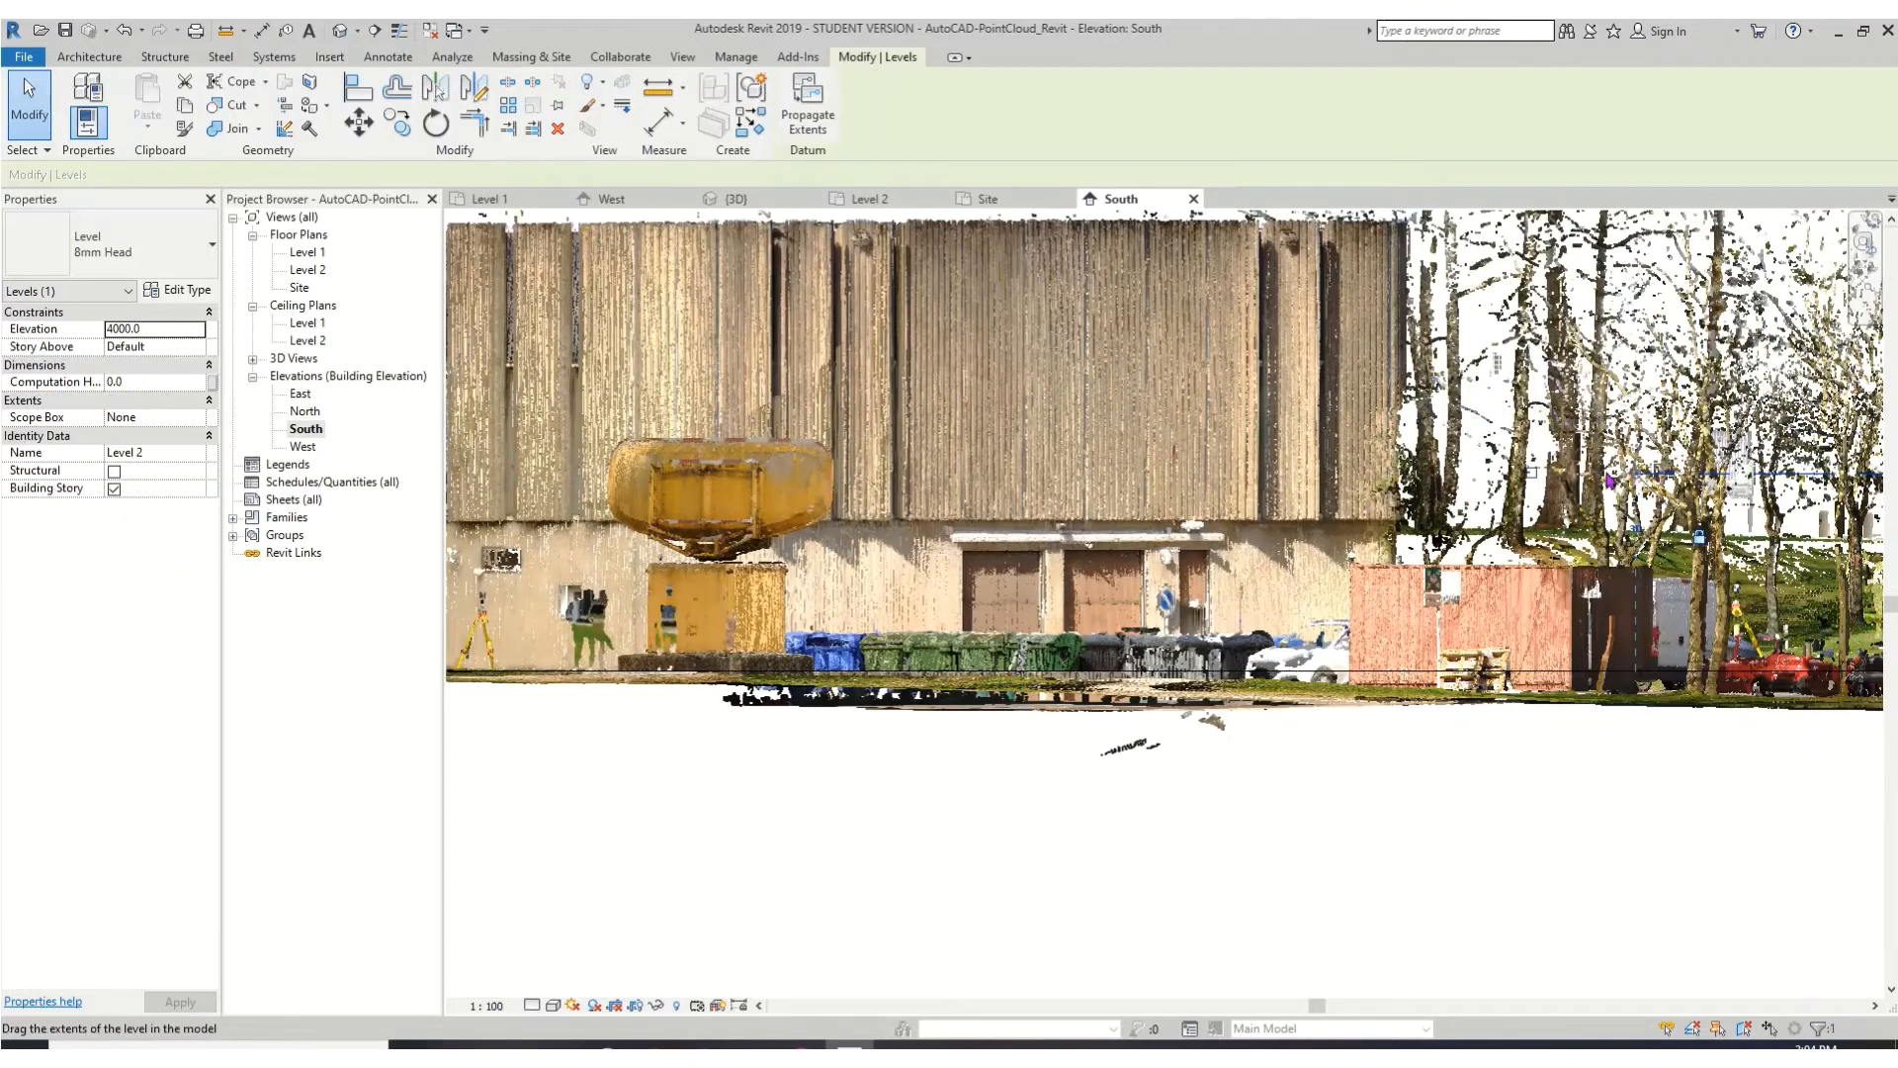
left_click_drag(1638, 475, 565, 474)
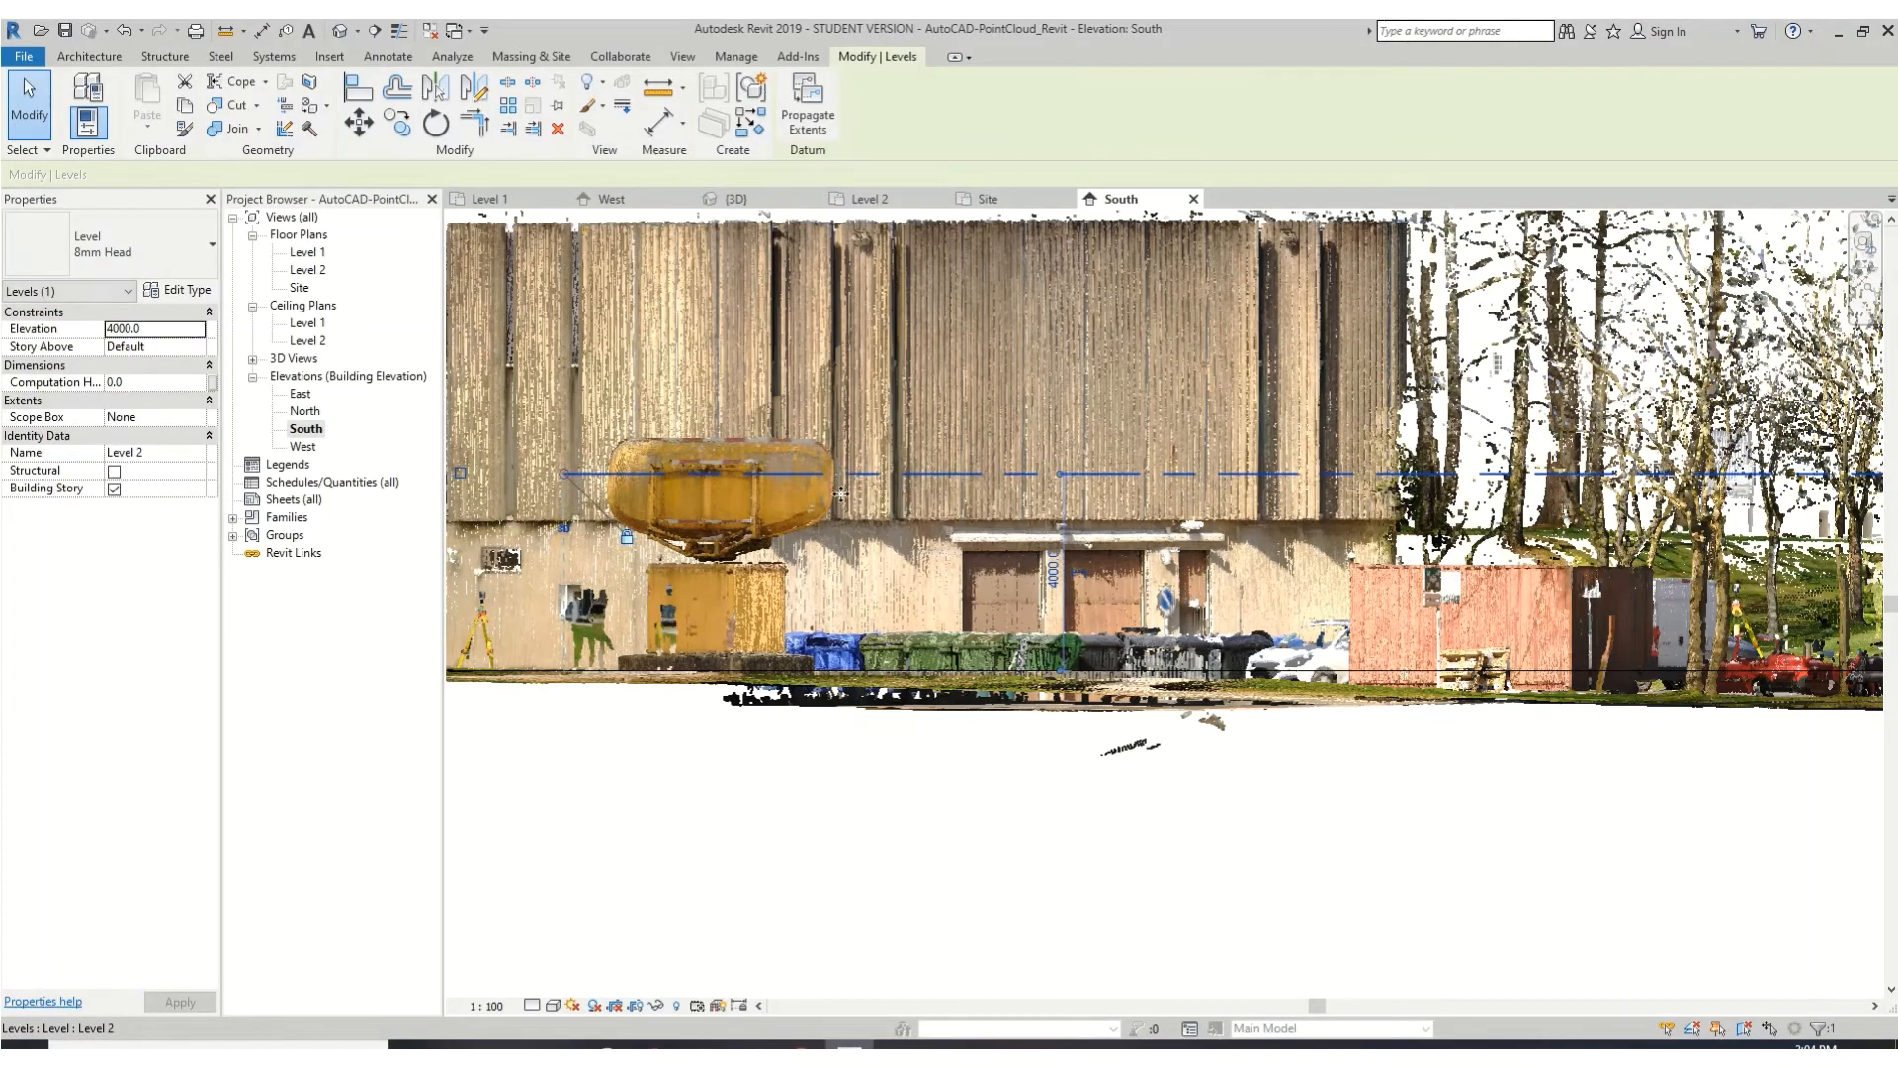
- Lower Level 2 to the bottom edge of the building's ribbed upper cladding, at an elevation of 3060
left_click_drag(842, 478, 839, 526)
scroll(940, 524, "up", 5)
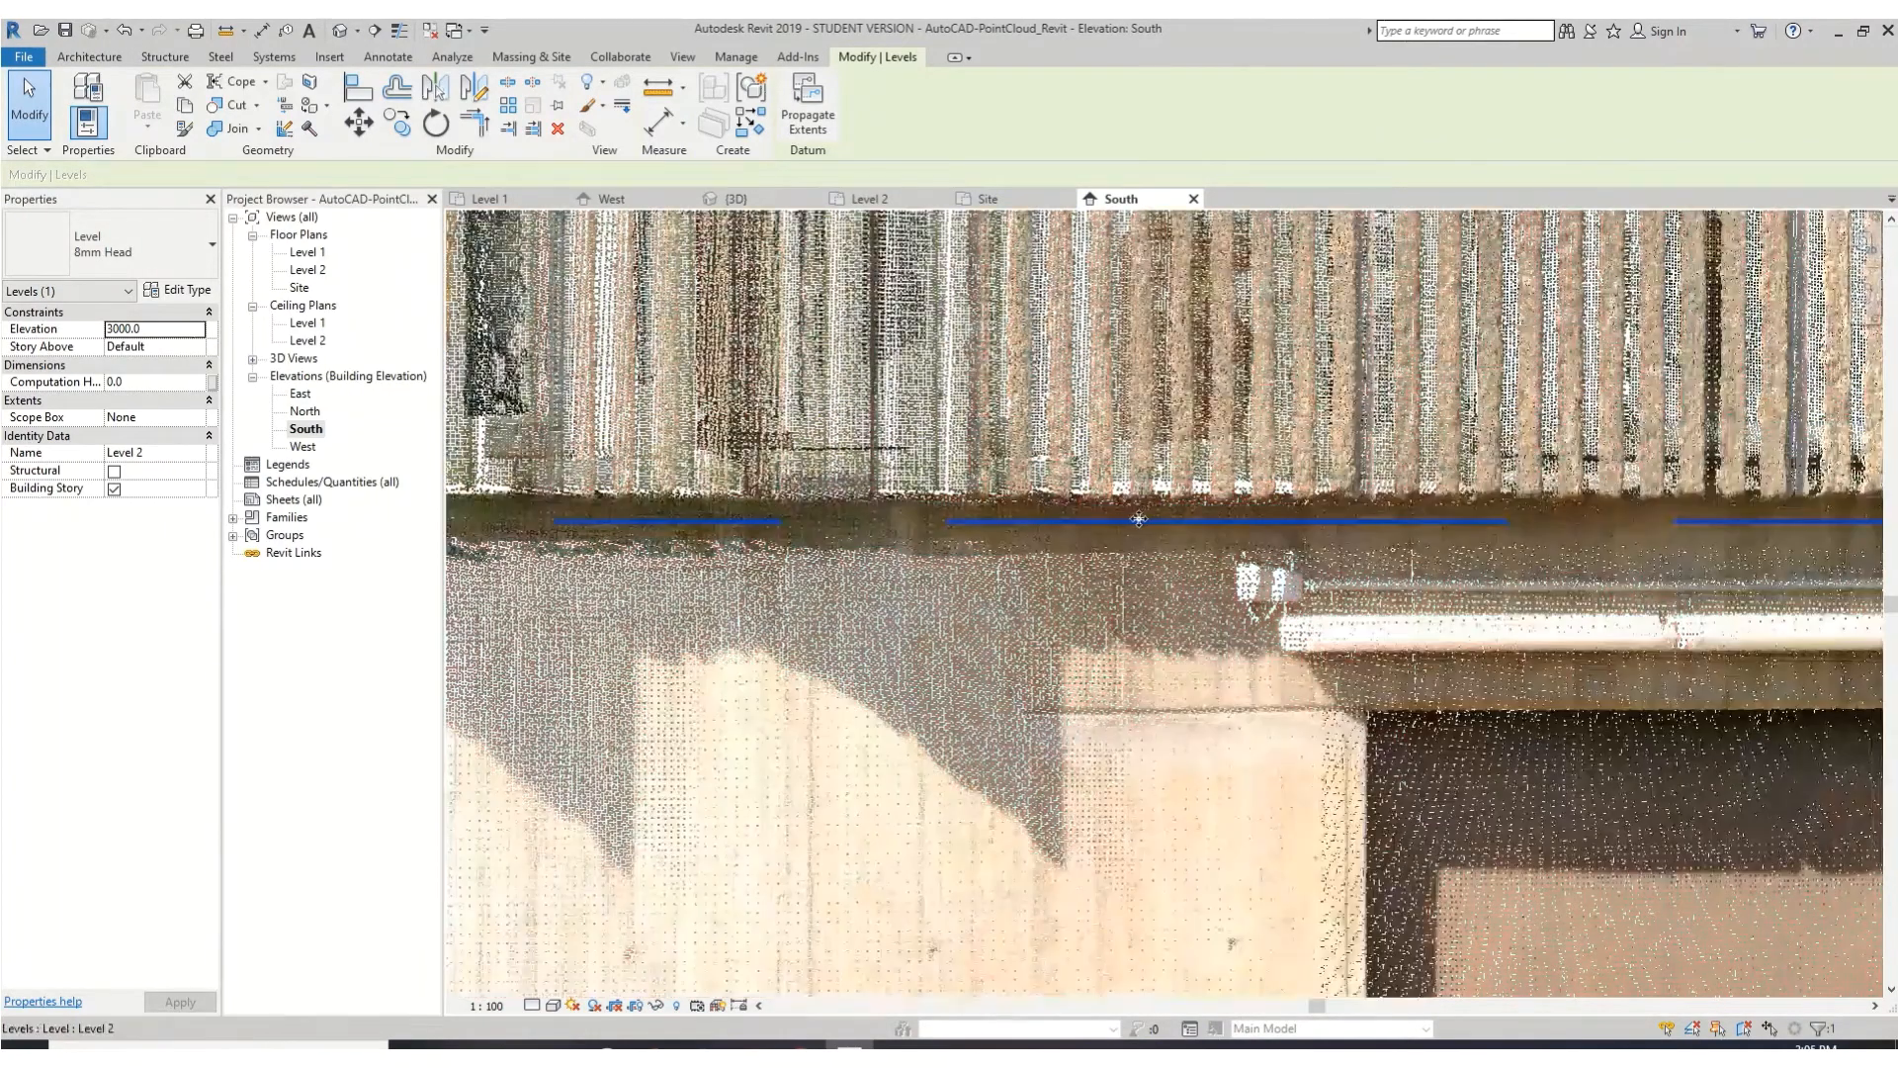
left_click_drag(1139, 520, 1045, 501)
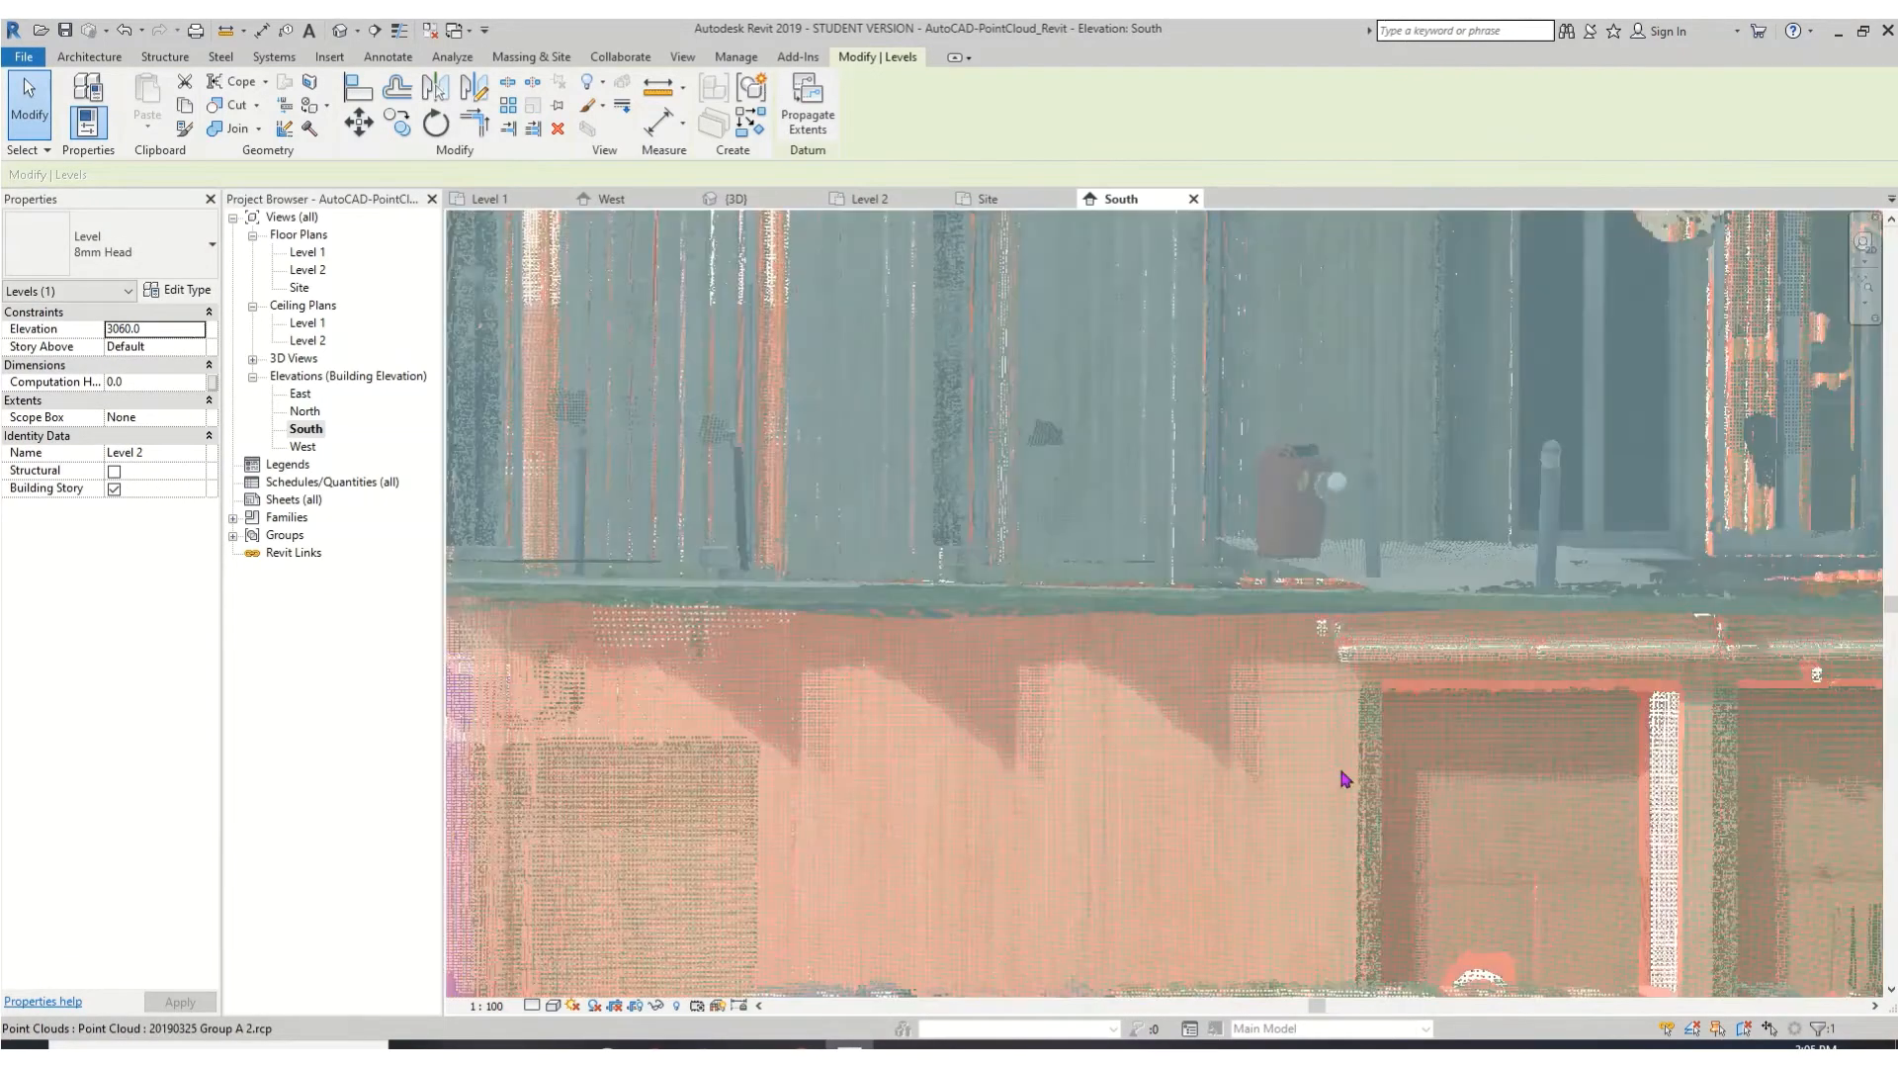
- Set the elevation of Level 2 to 3000 at its level head
scroll(1185, 767, "down", 5)
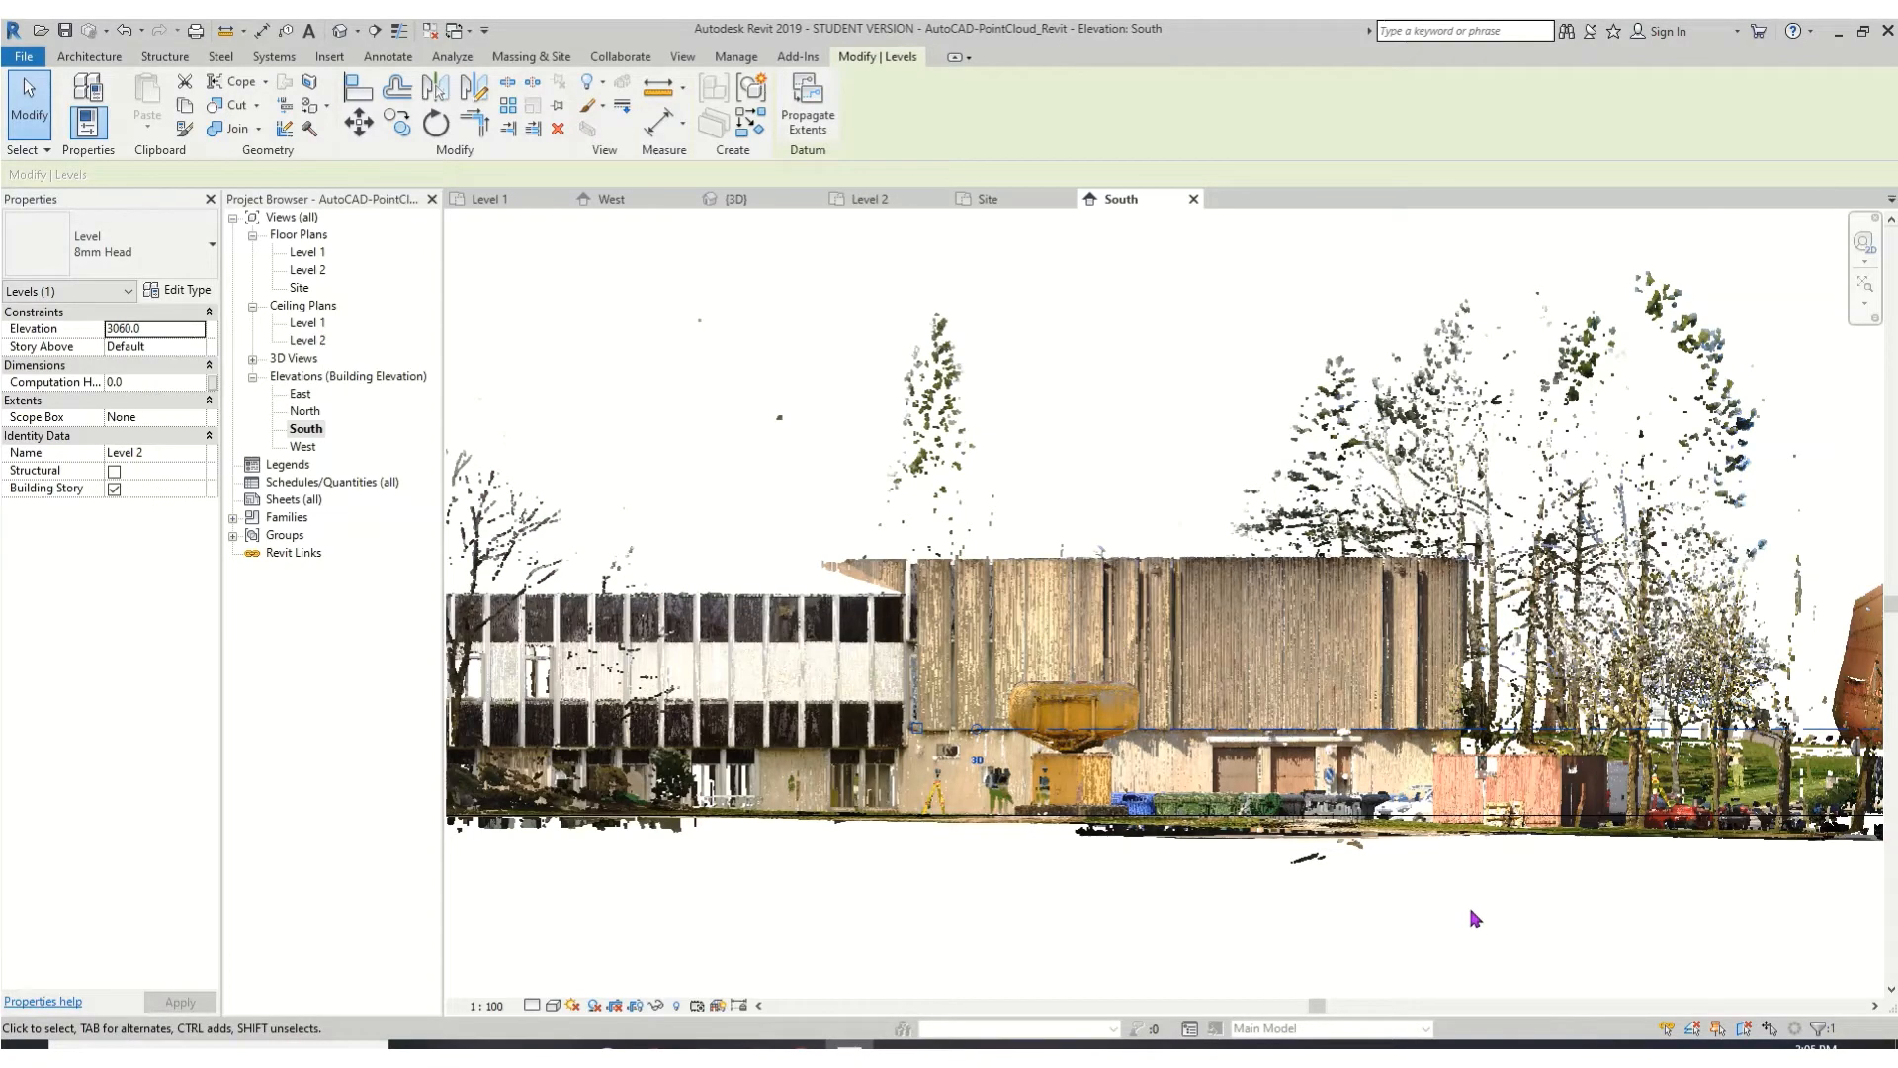
middle_click_drag(1407, 940, 1266, 959)
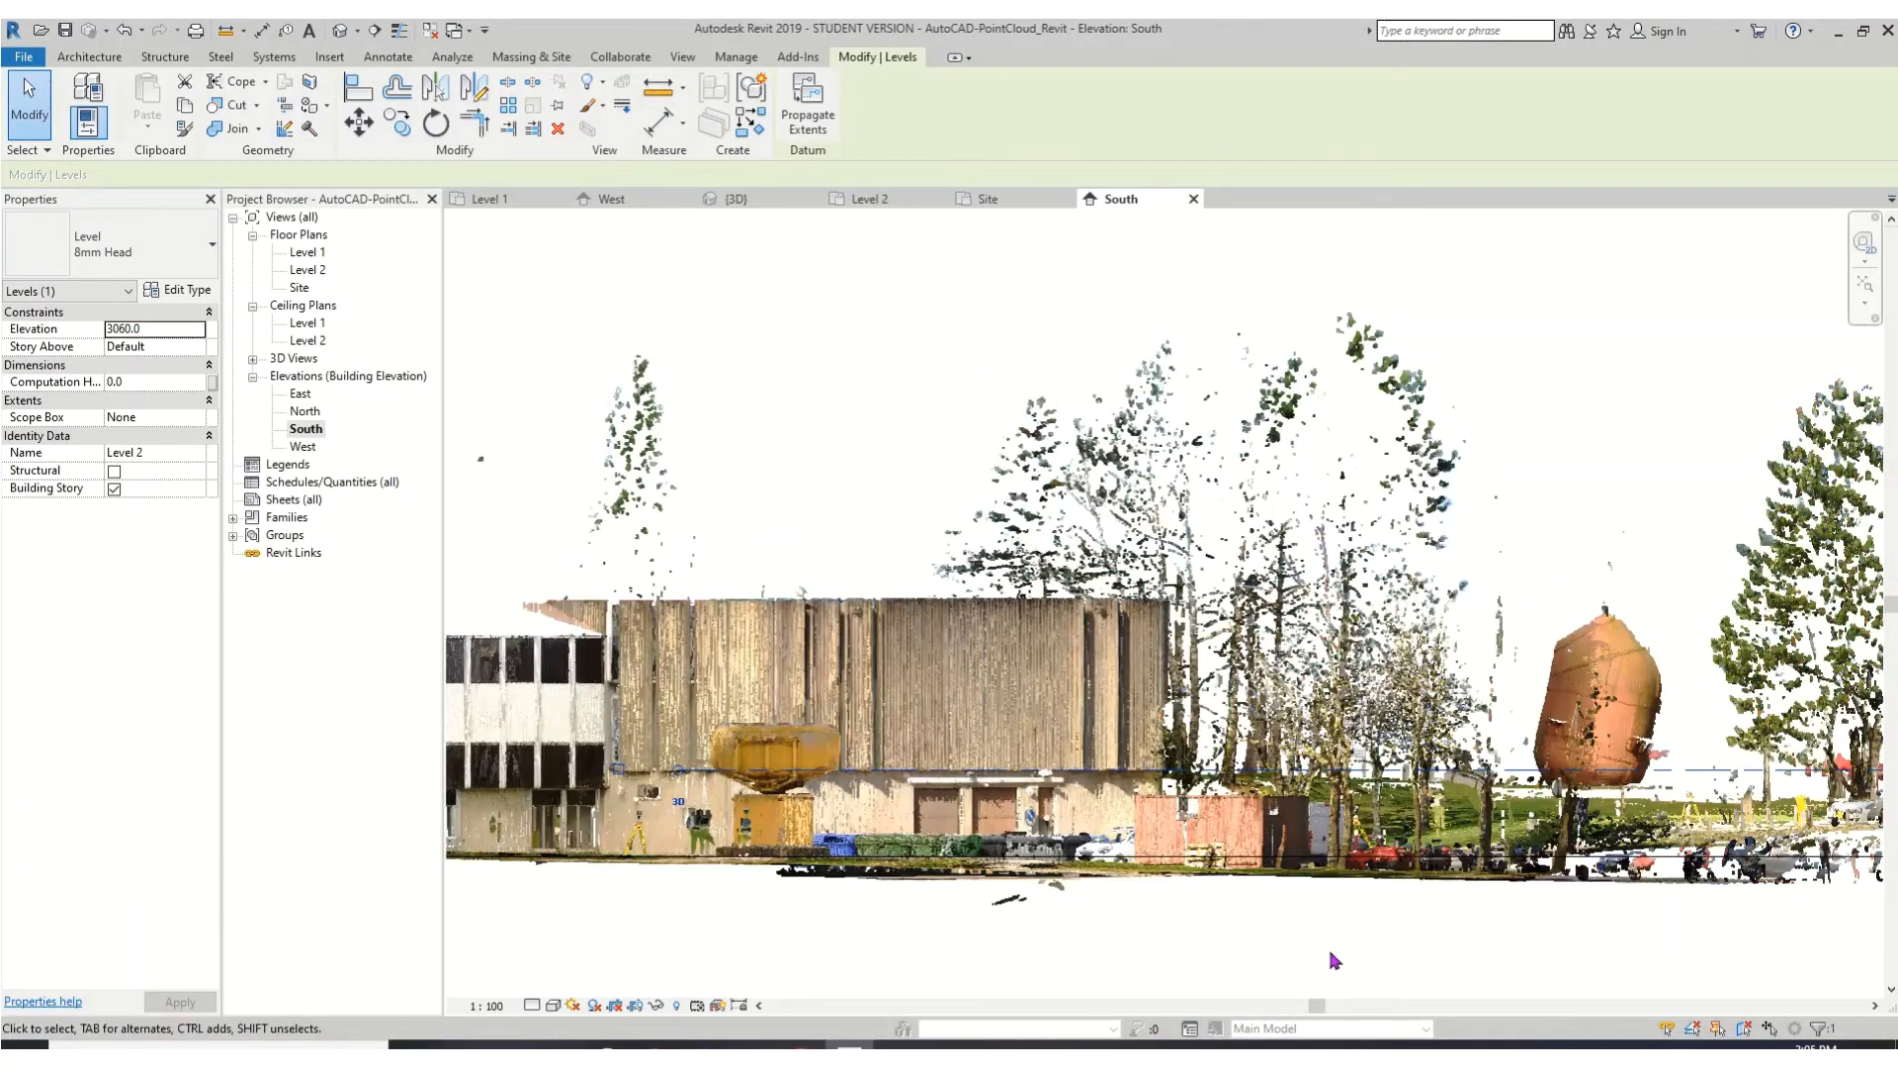
middle_click_drag(1591, 978, 1068, 936)
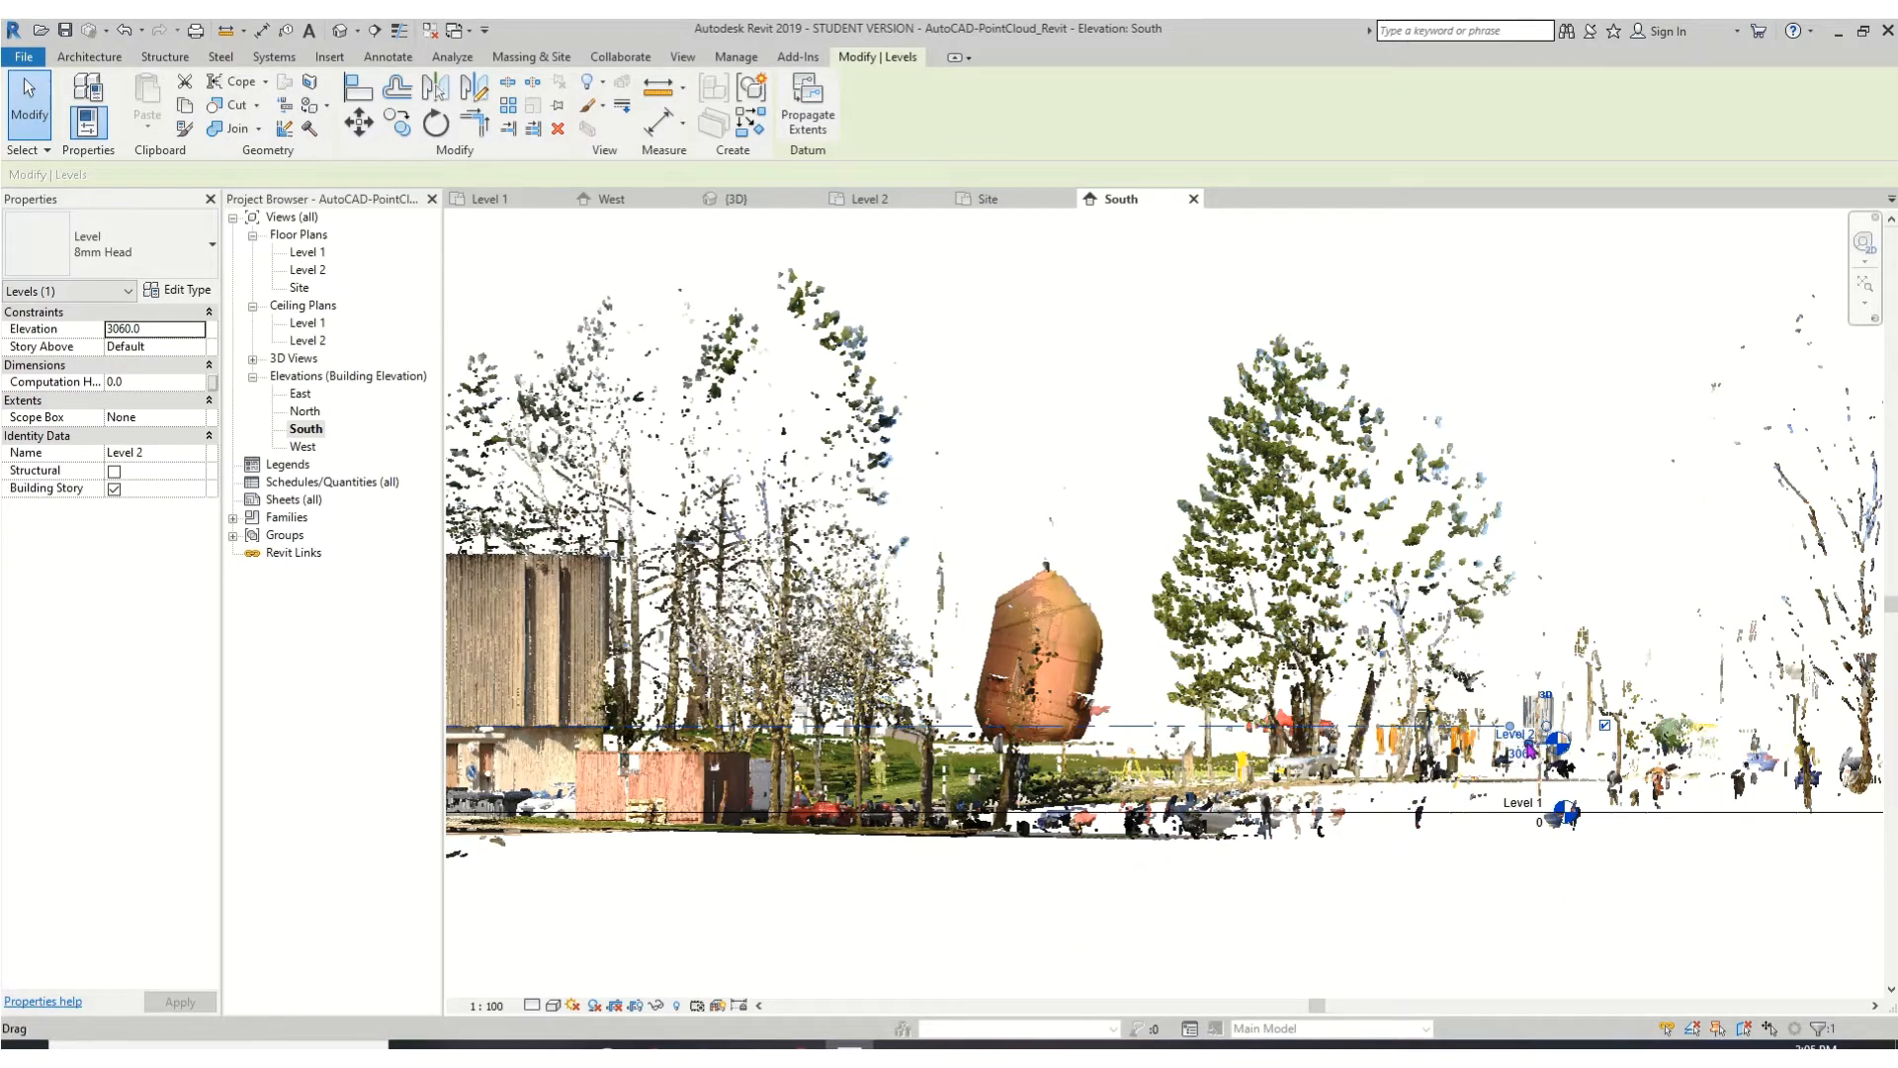
left_click(1528, 743)
key("ctrl+z")
left_click(1527, 740)
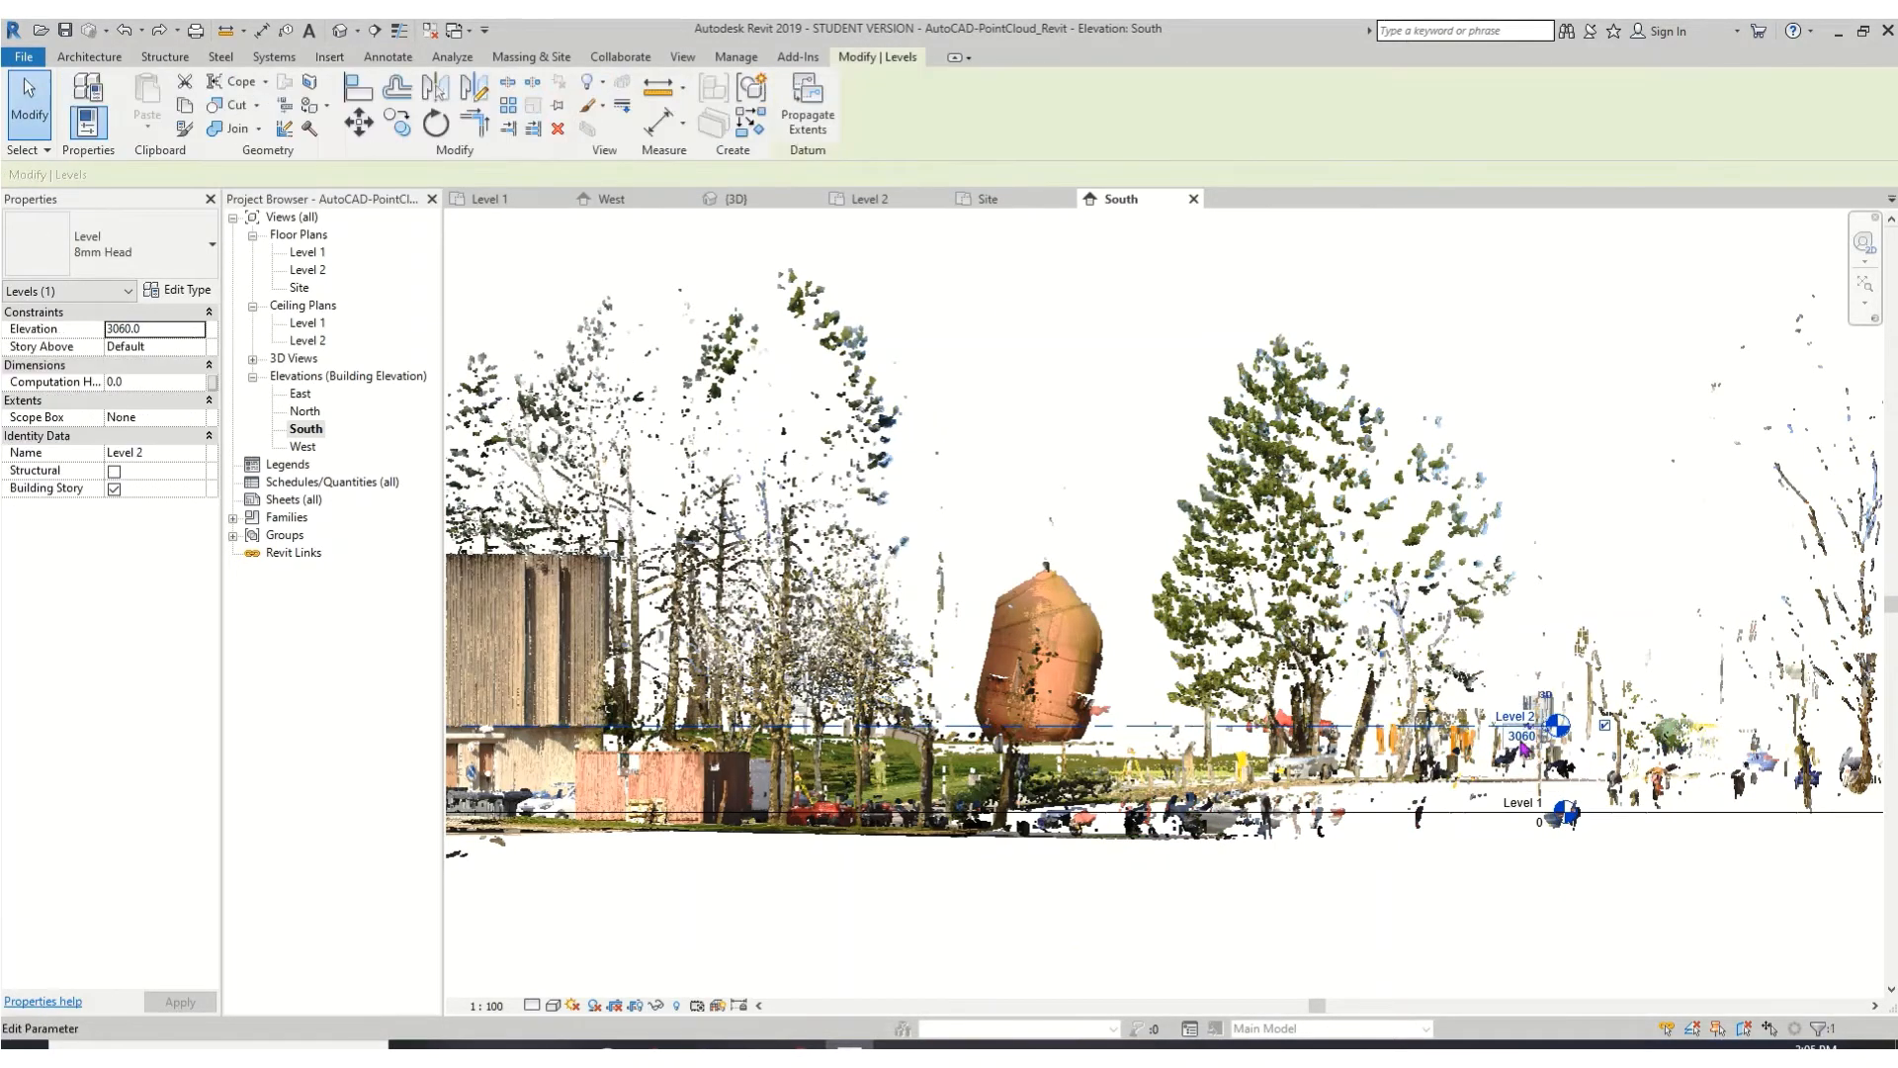
left_click(1522, 736)
double_click(1520, 737)
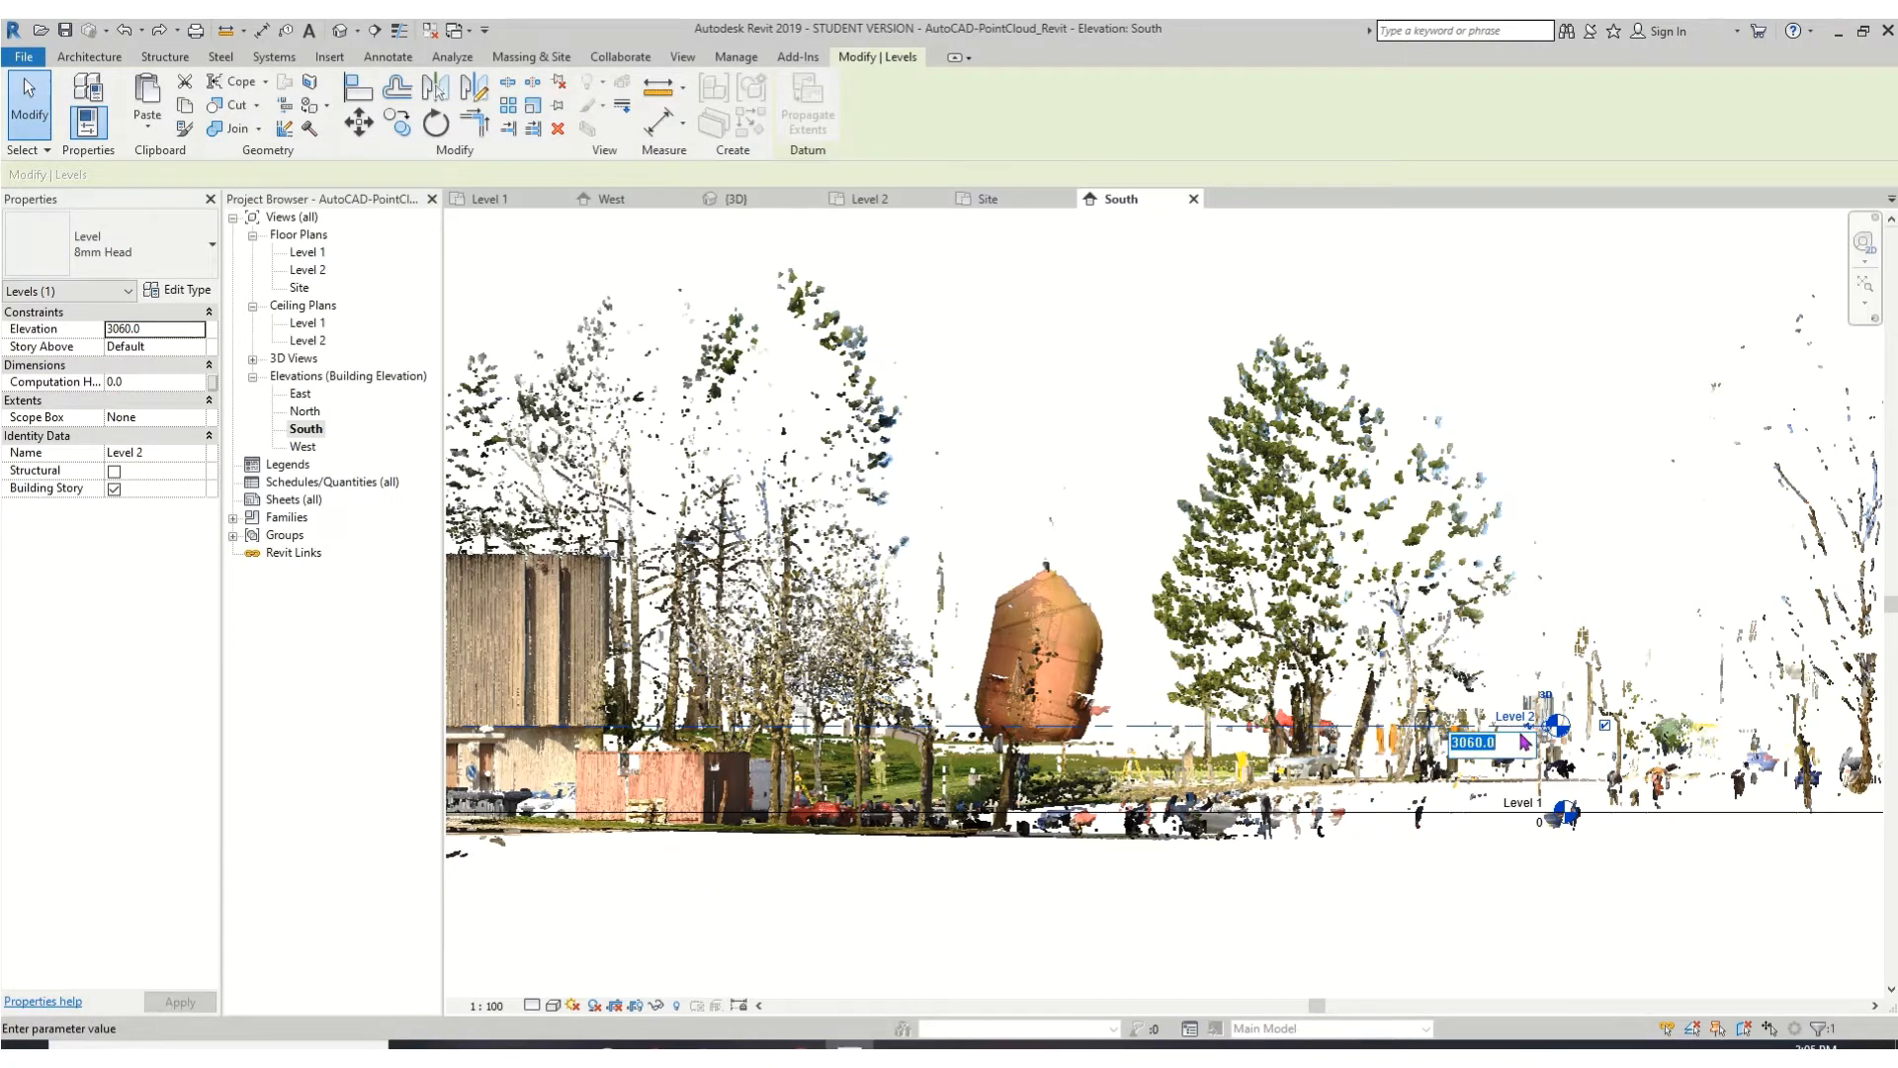
type("3000")
key("Return")
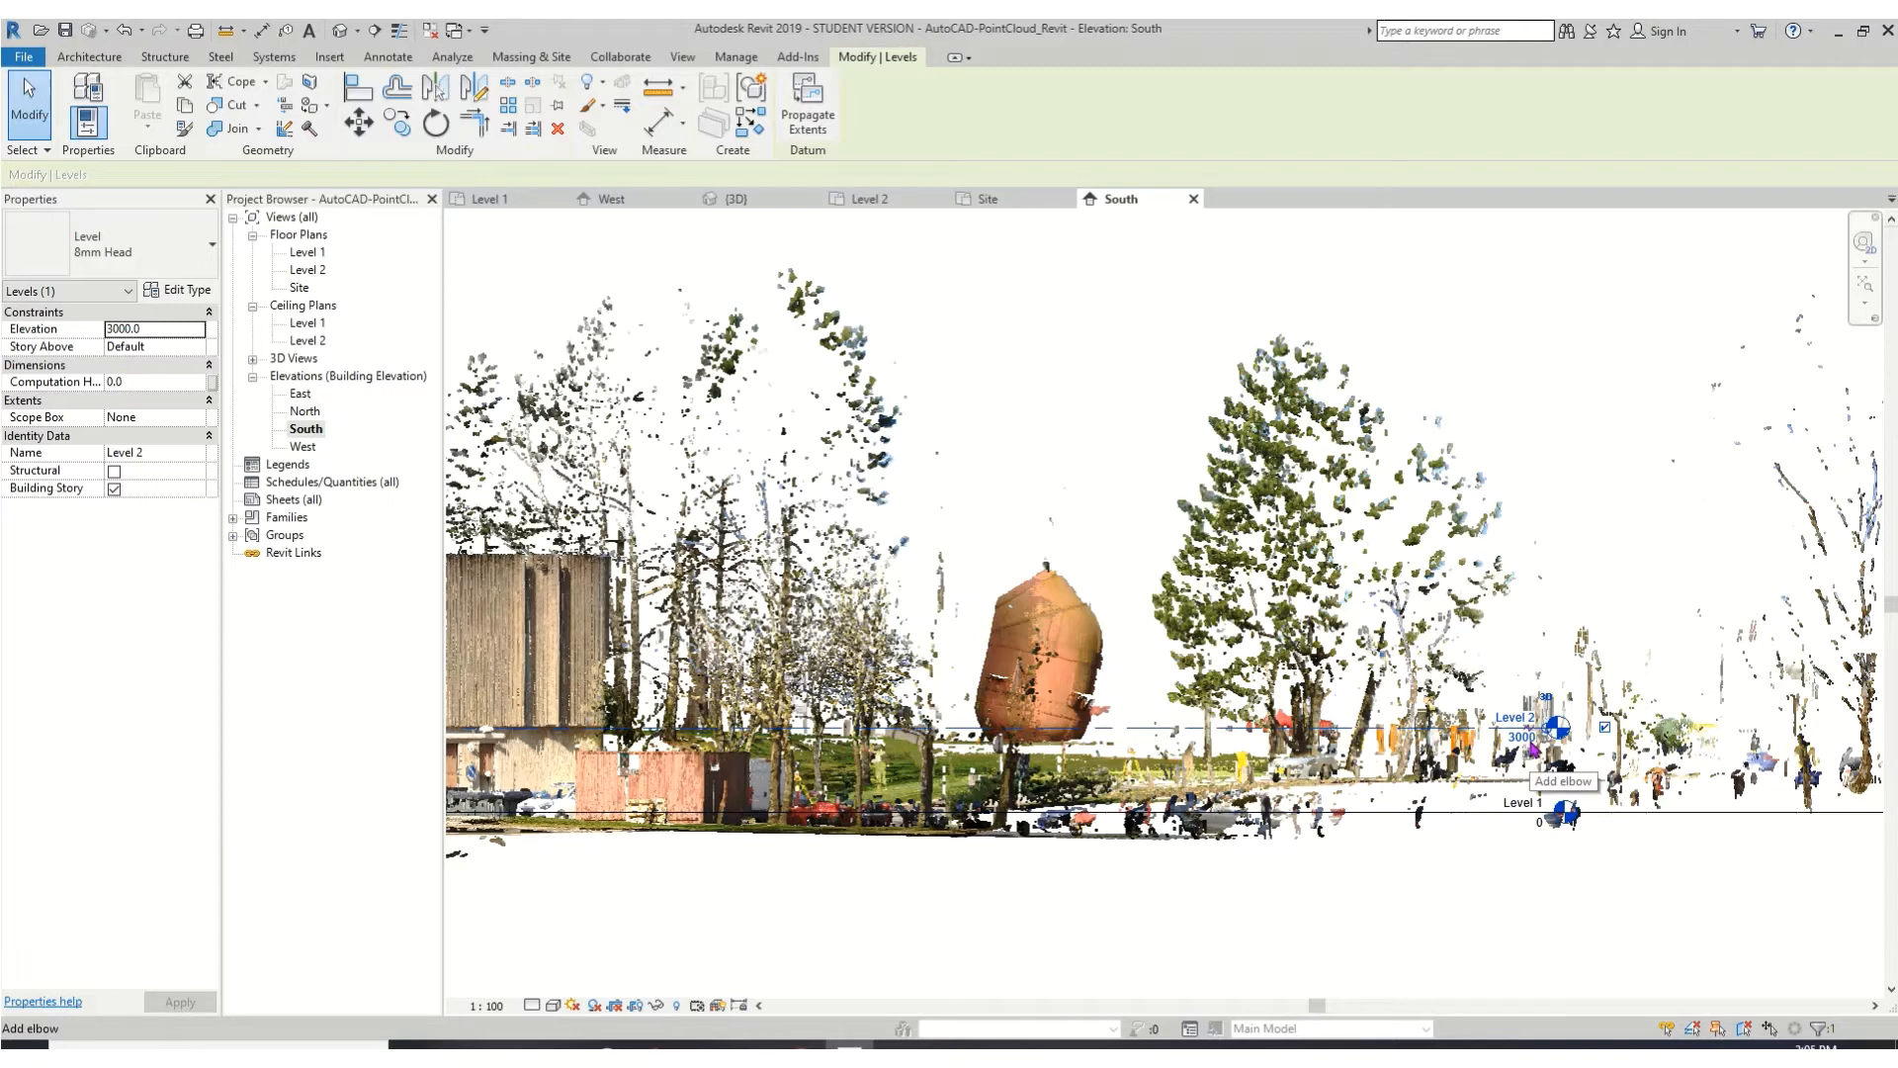
- Draw a new level at about 9047 from the building's top edge, ending in line with the Level 1 and Level 2 heads
middle_click_drag(652, 946, 799, 926)
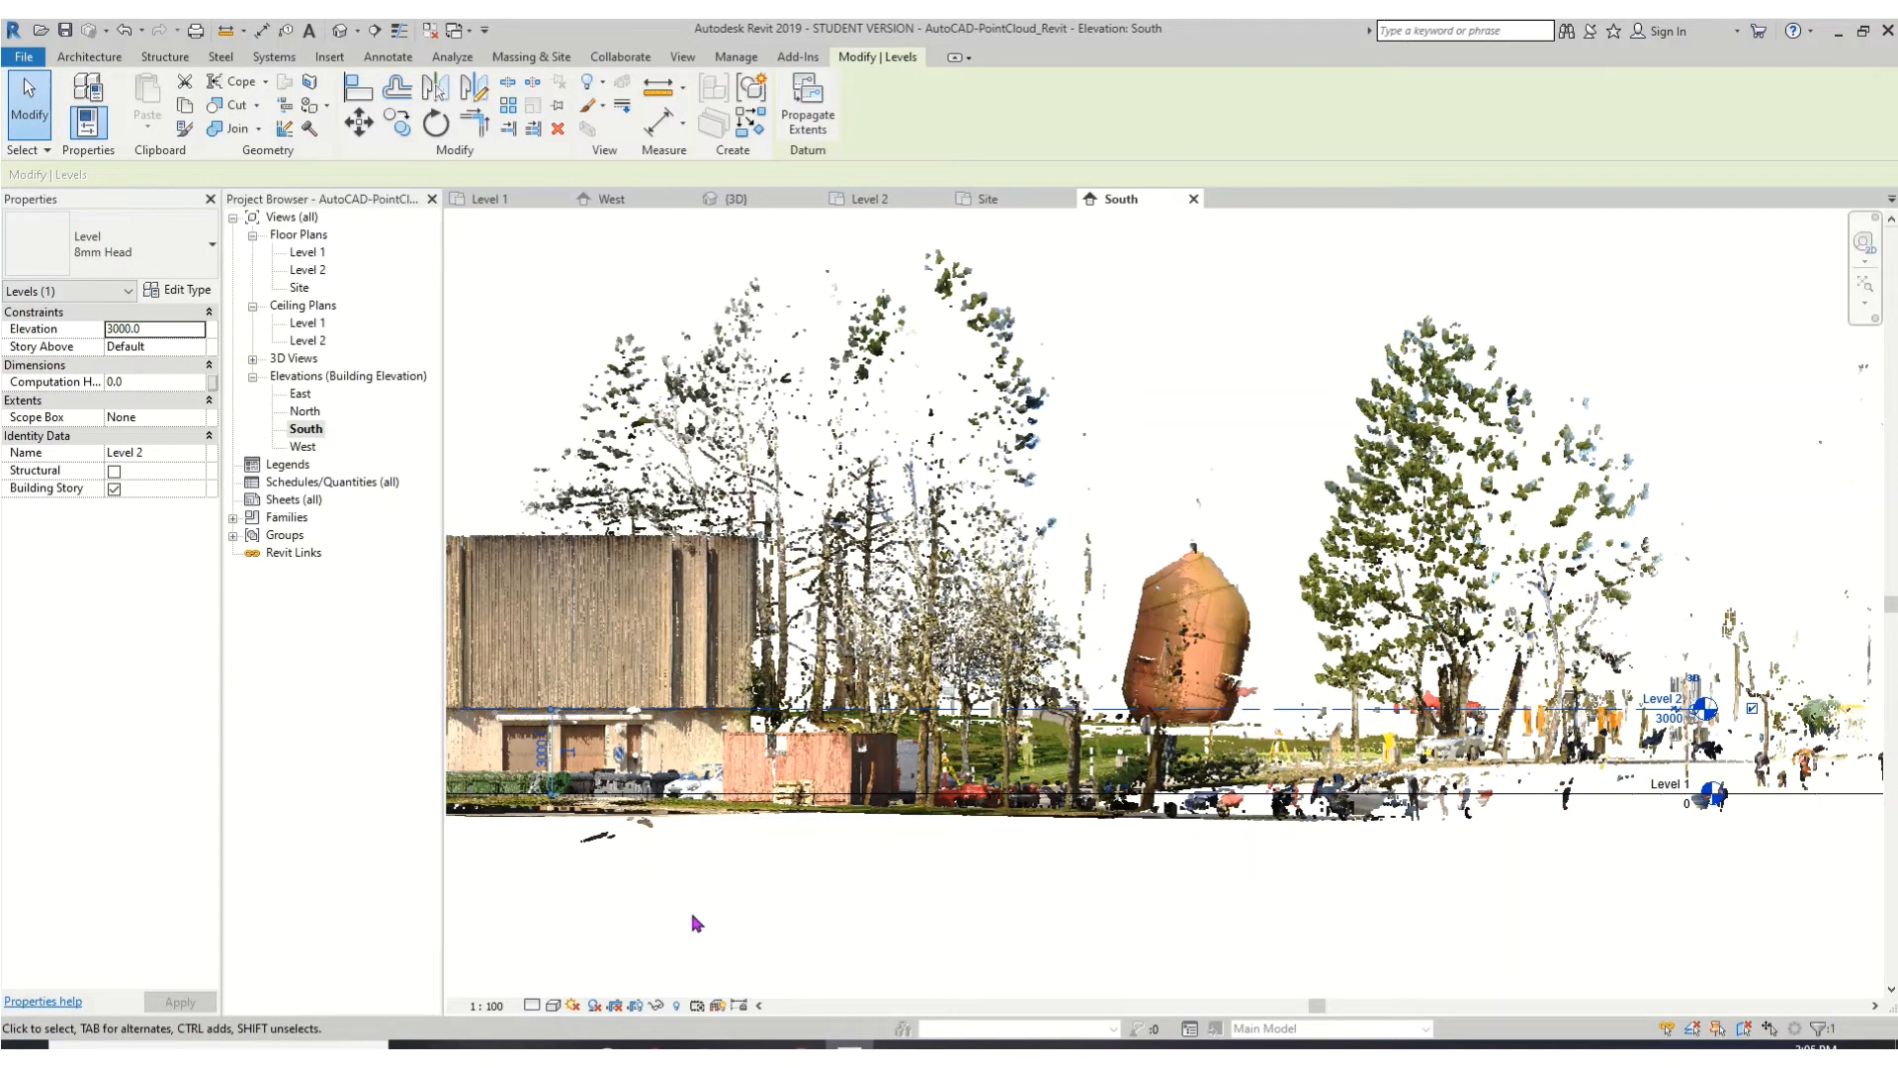
left_click(89, 56)
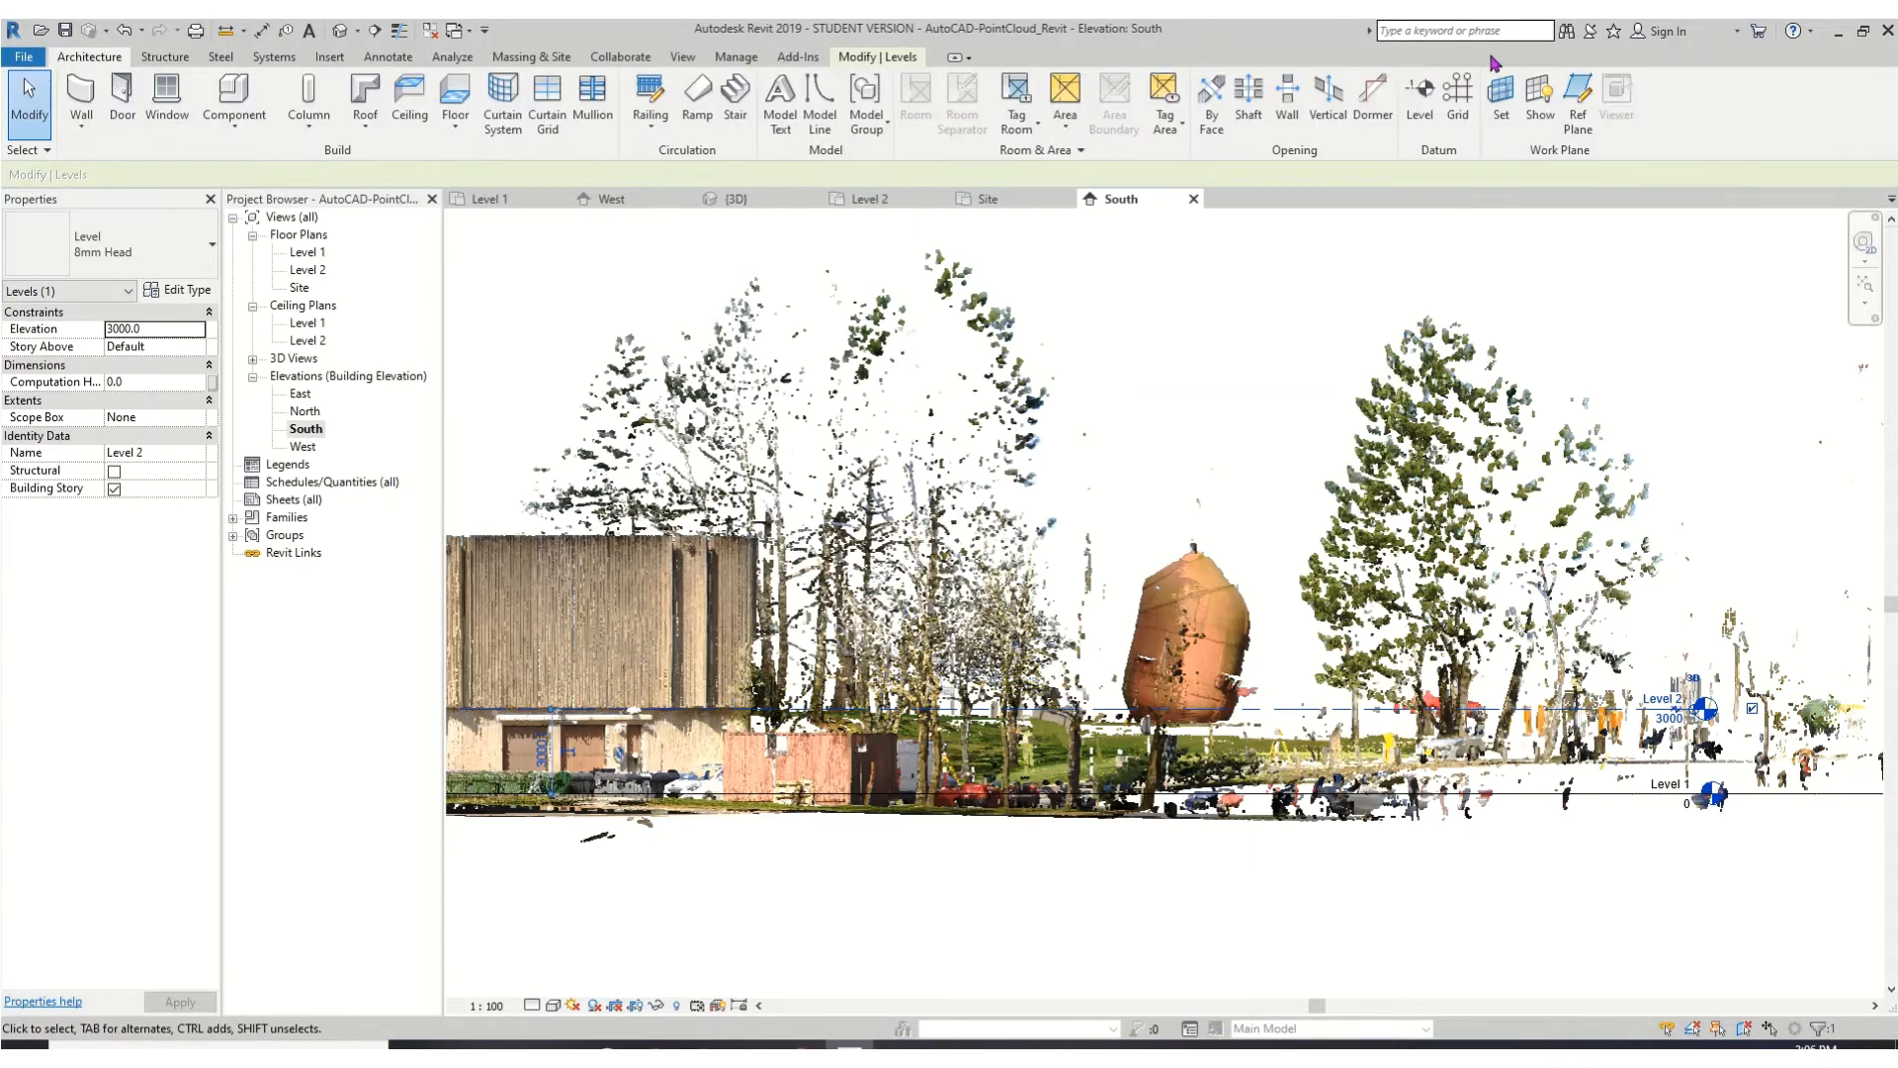
left_click(1420, 95)
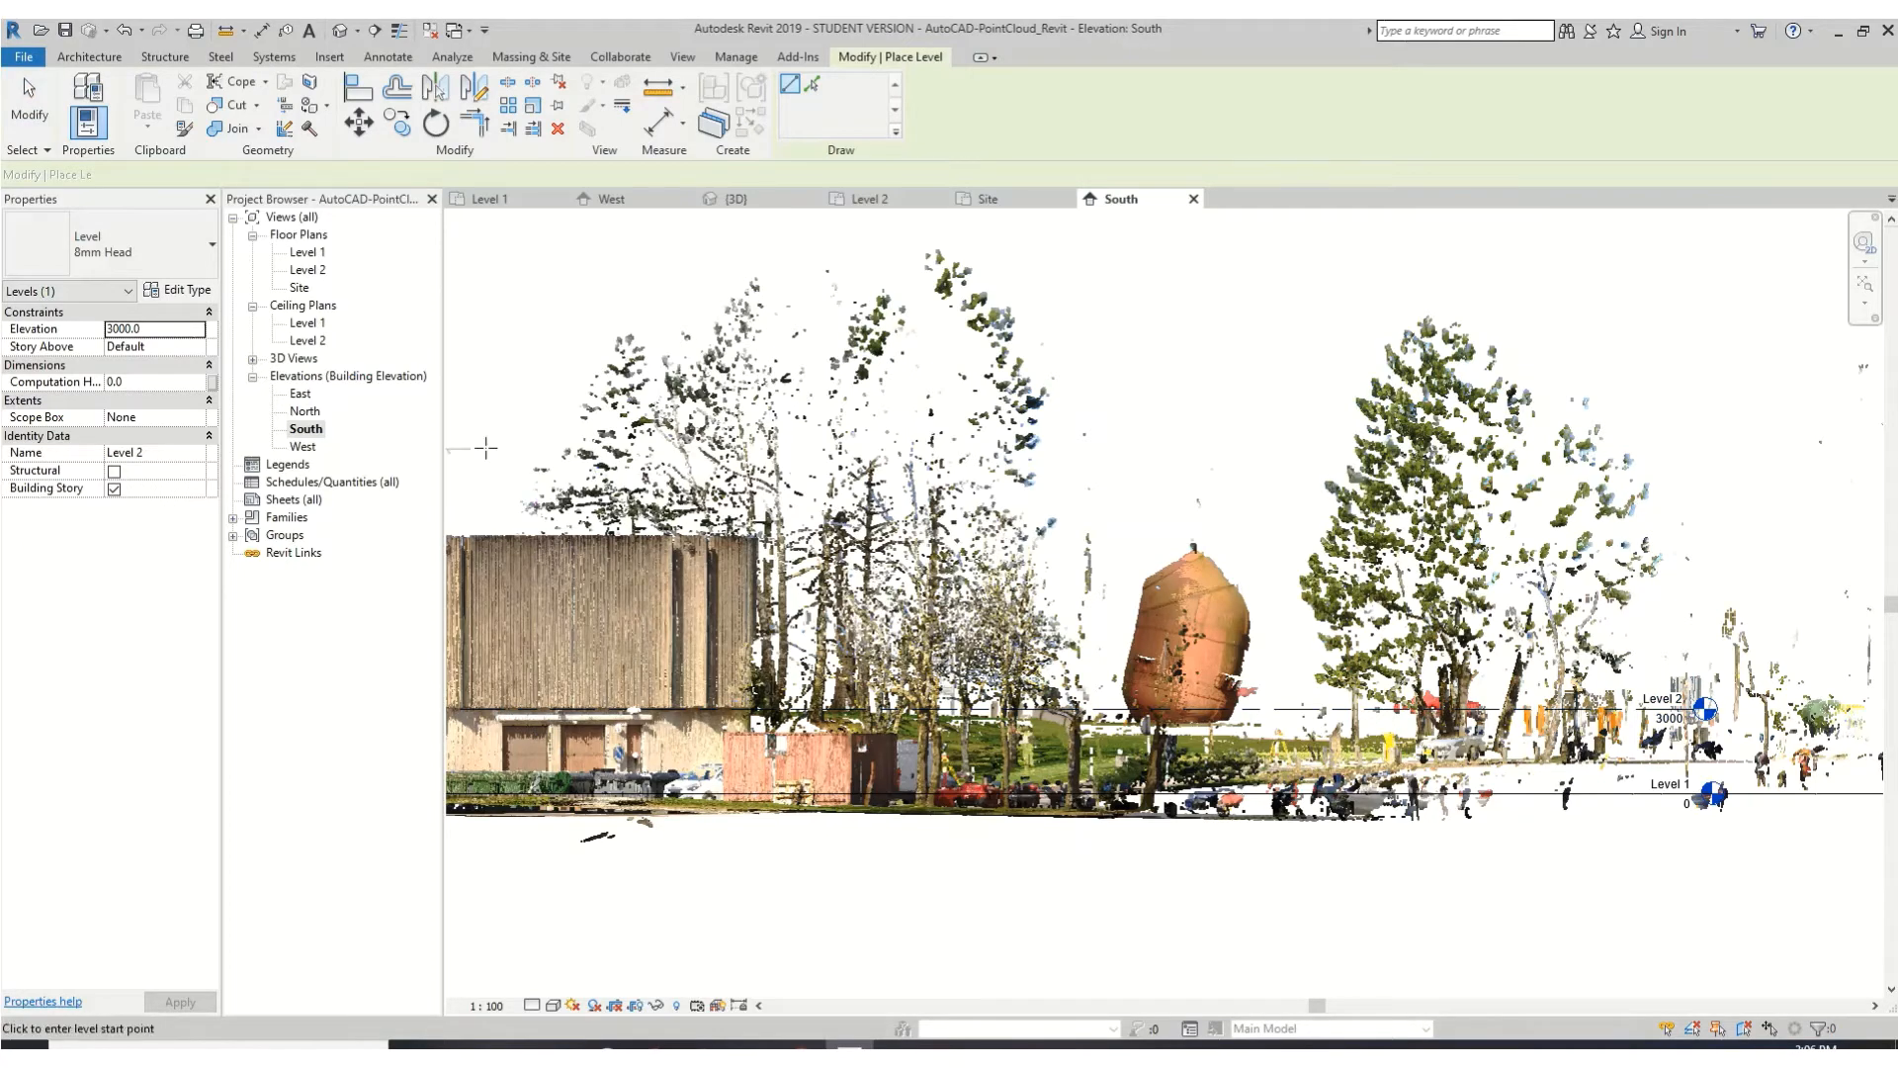
middle_click_drag(570, 478, 786, 665)
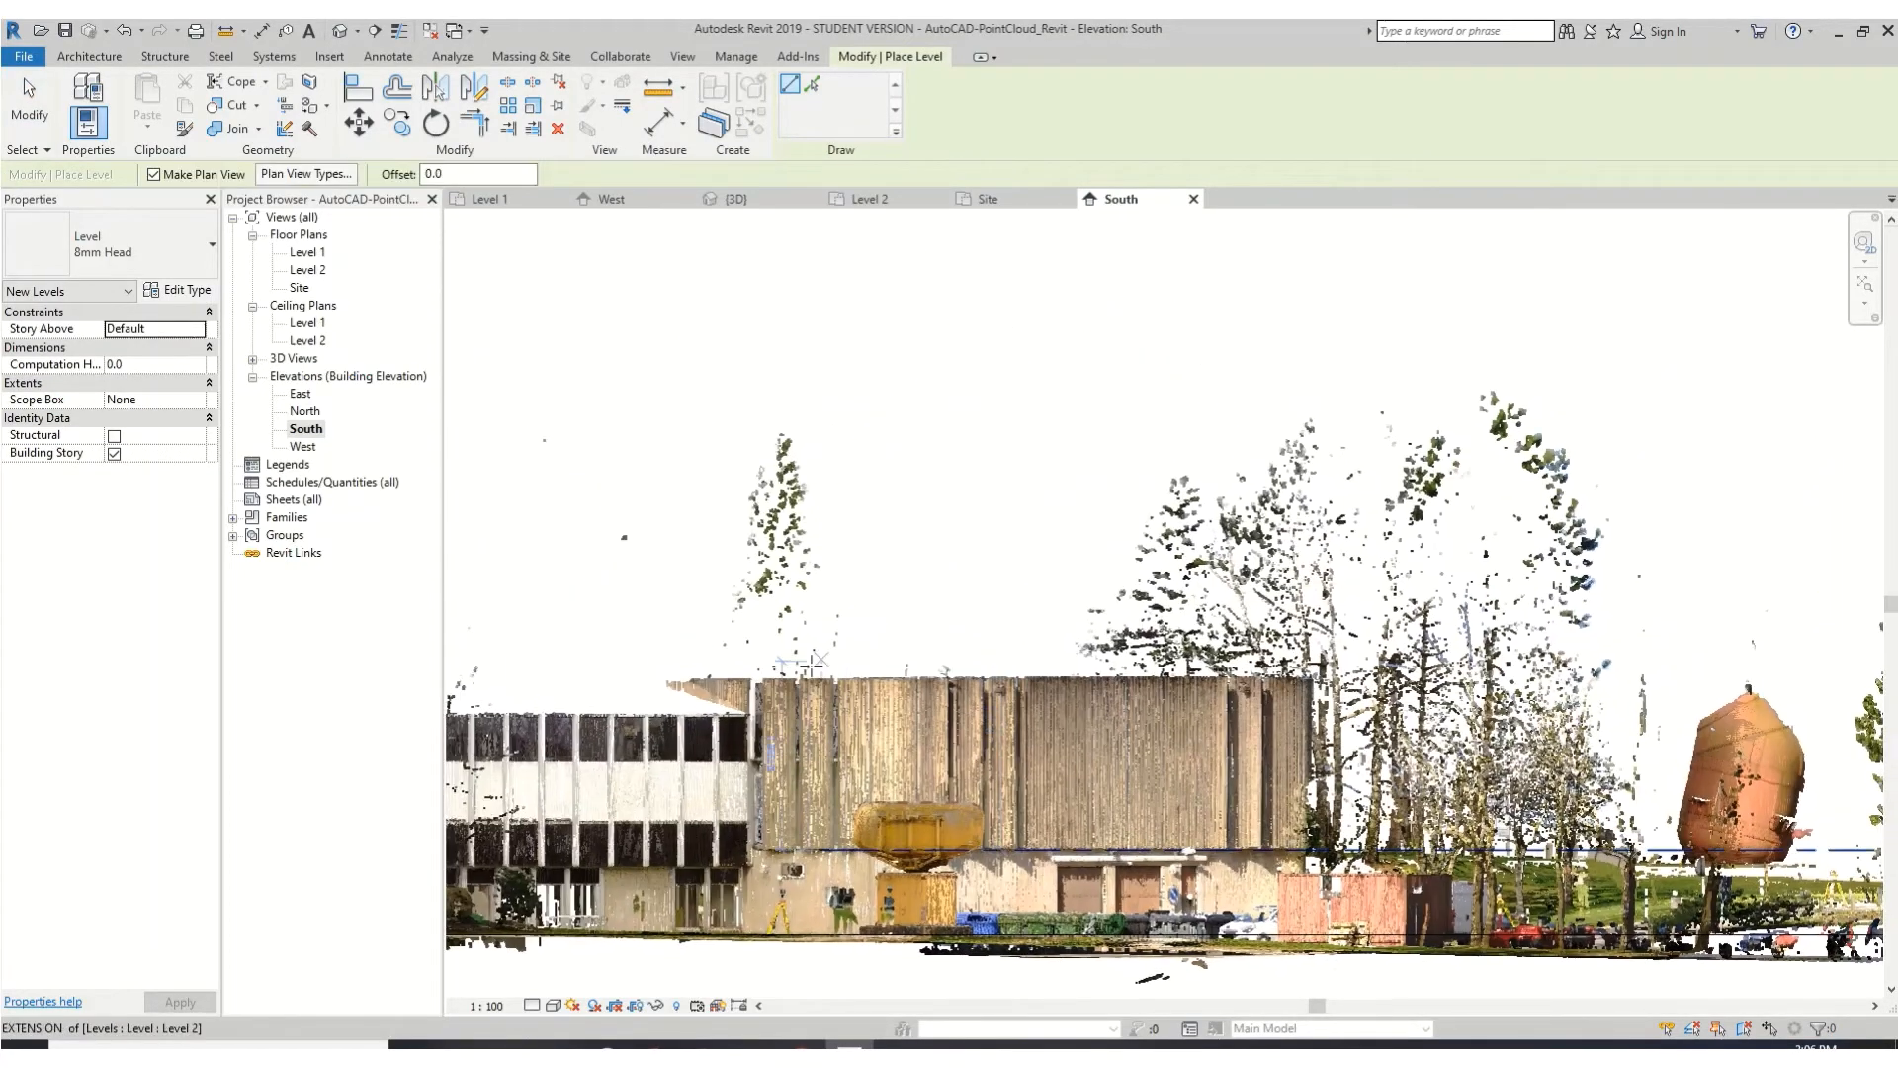
scroll(786, 665, "up", 4)
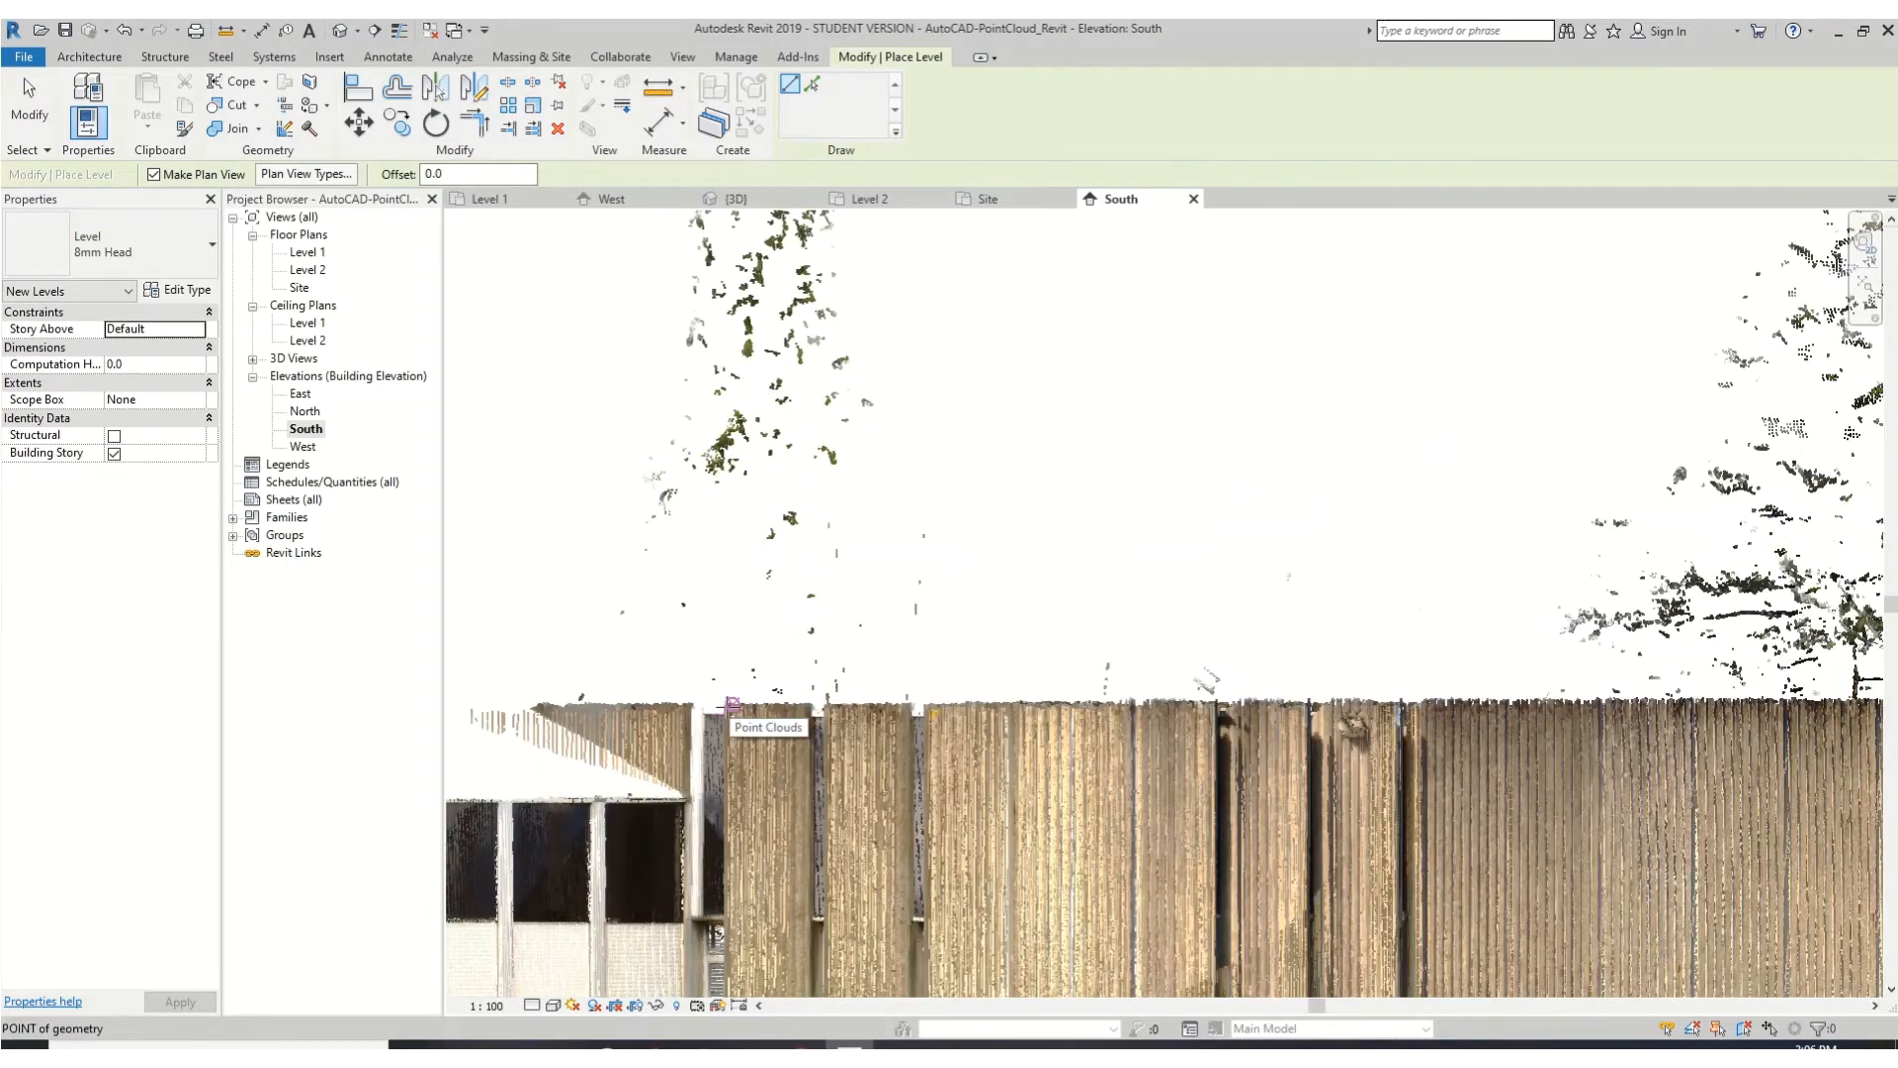
scroll(728, 704, "up", 2)
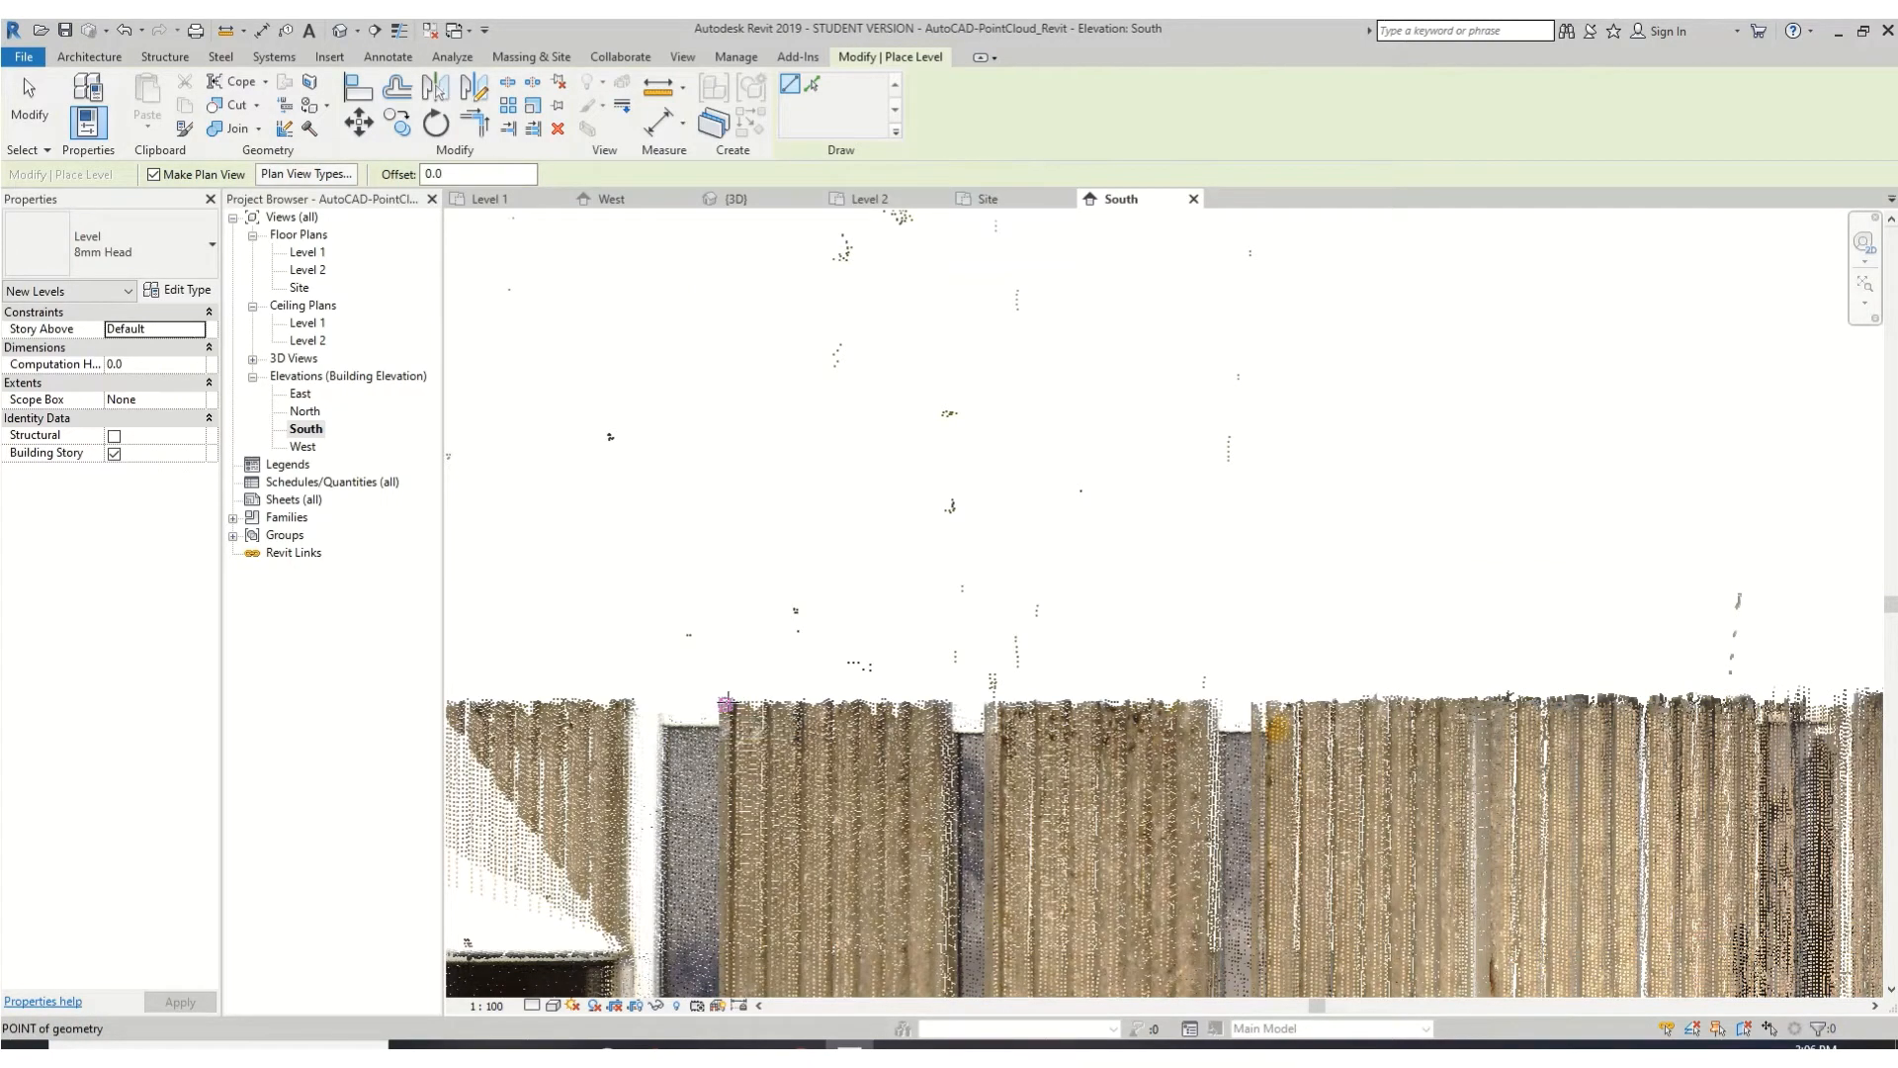
left_click(731, 701)
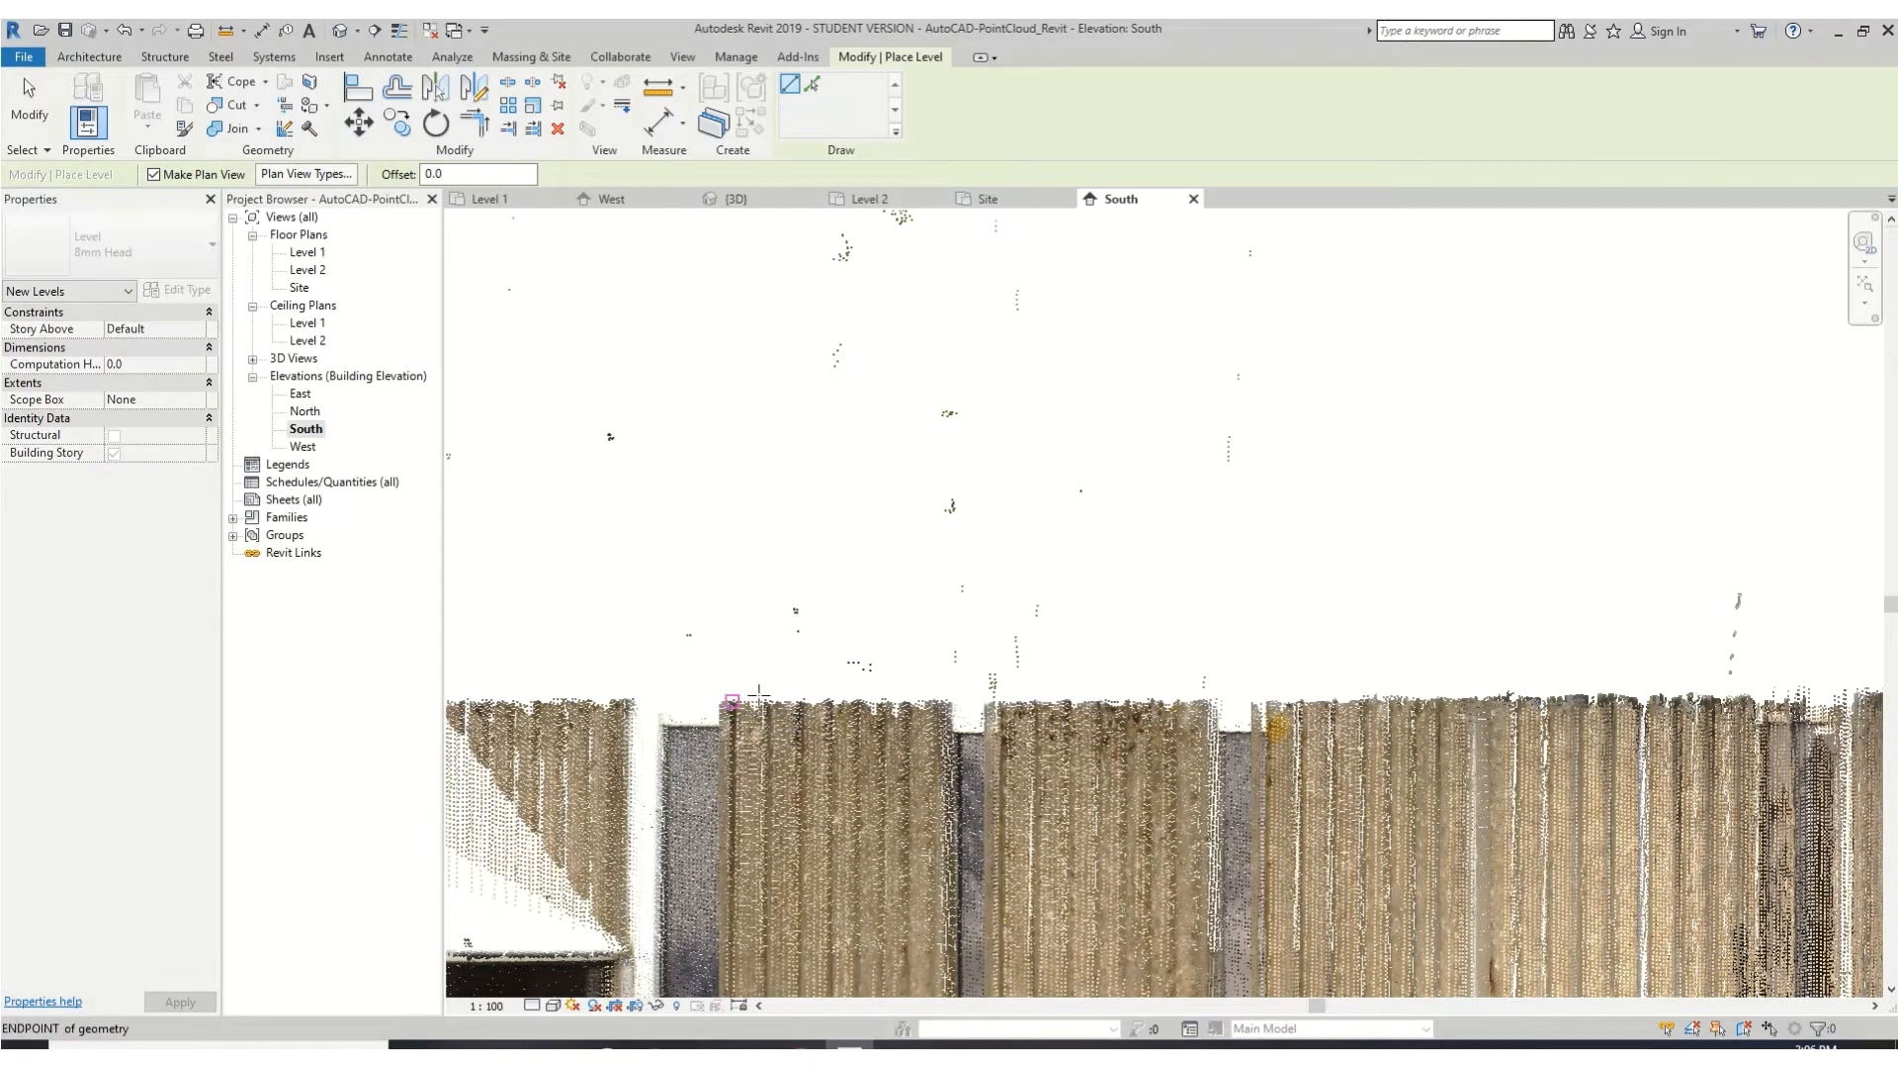
scroll(1453, 689, "down", 3)
scroll(1454, 651, "down", 5)
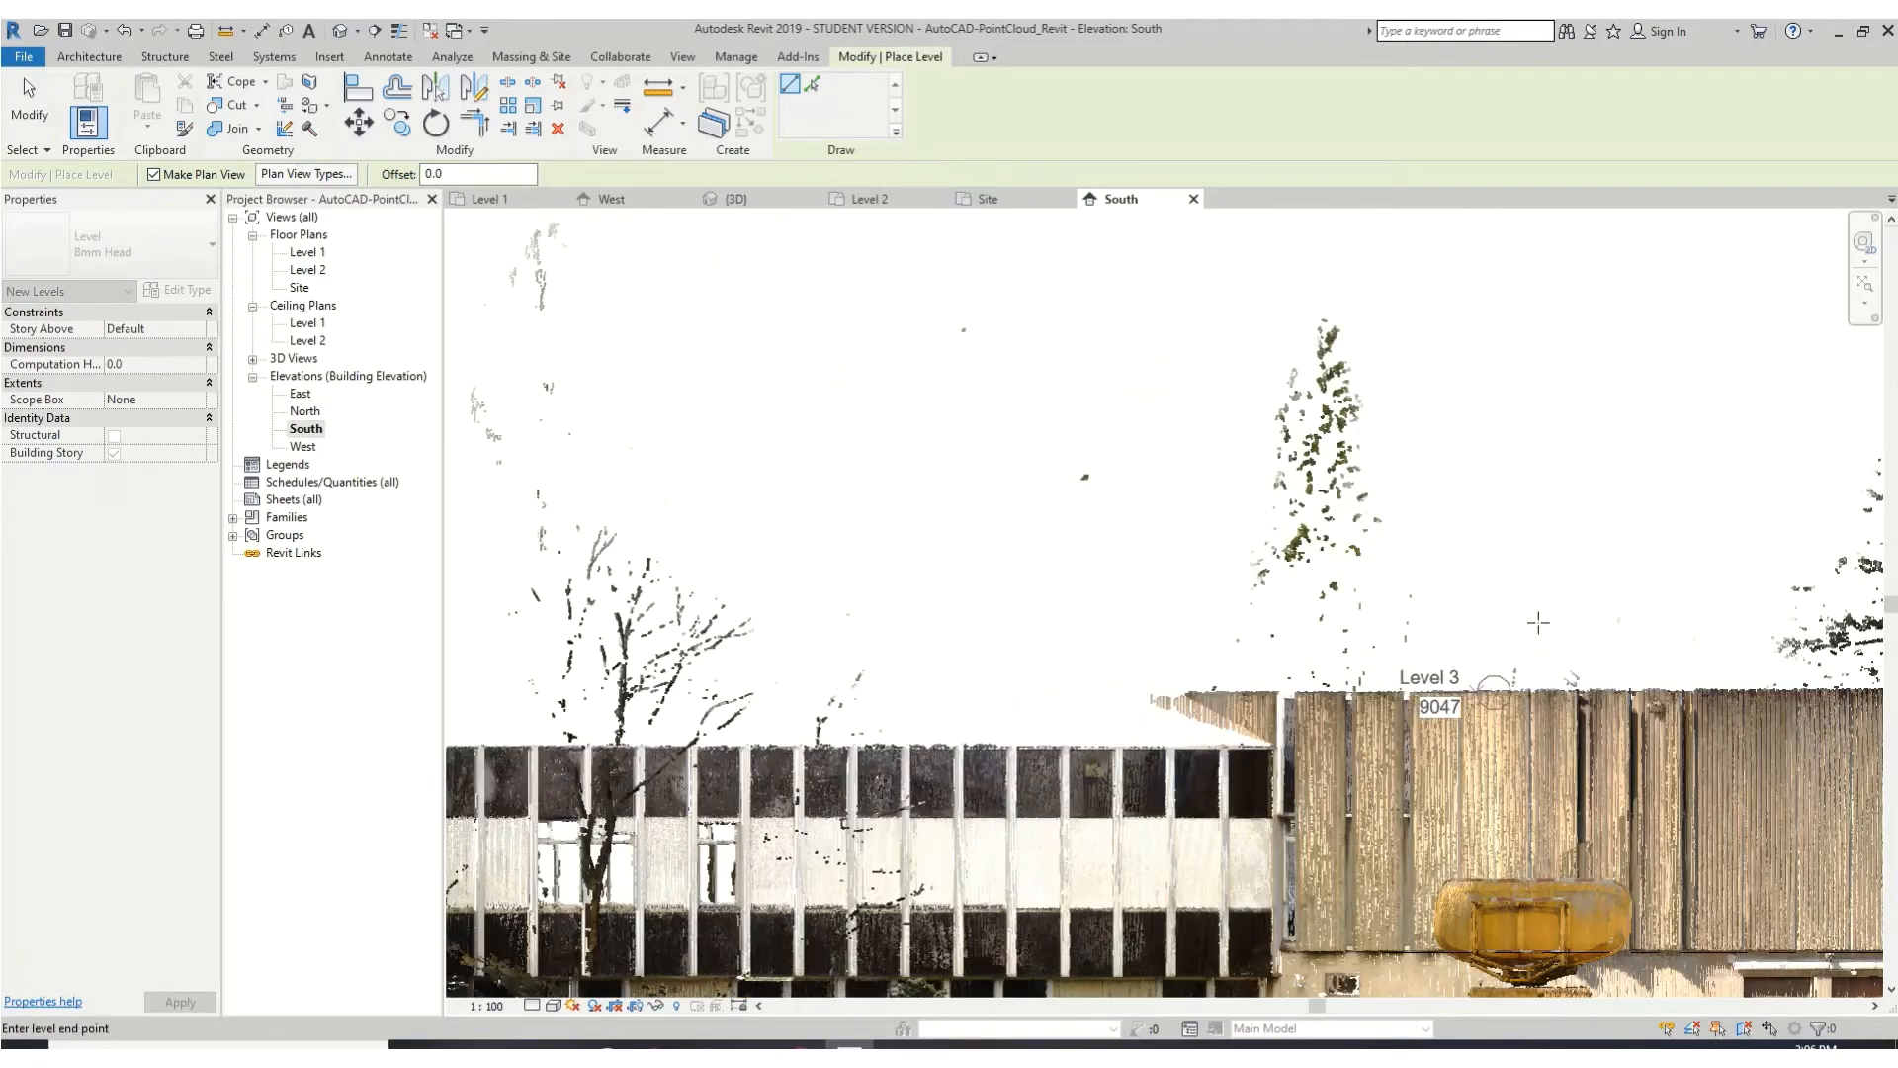
middle_click_drag(1691, 648, 578, 726)
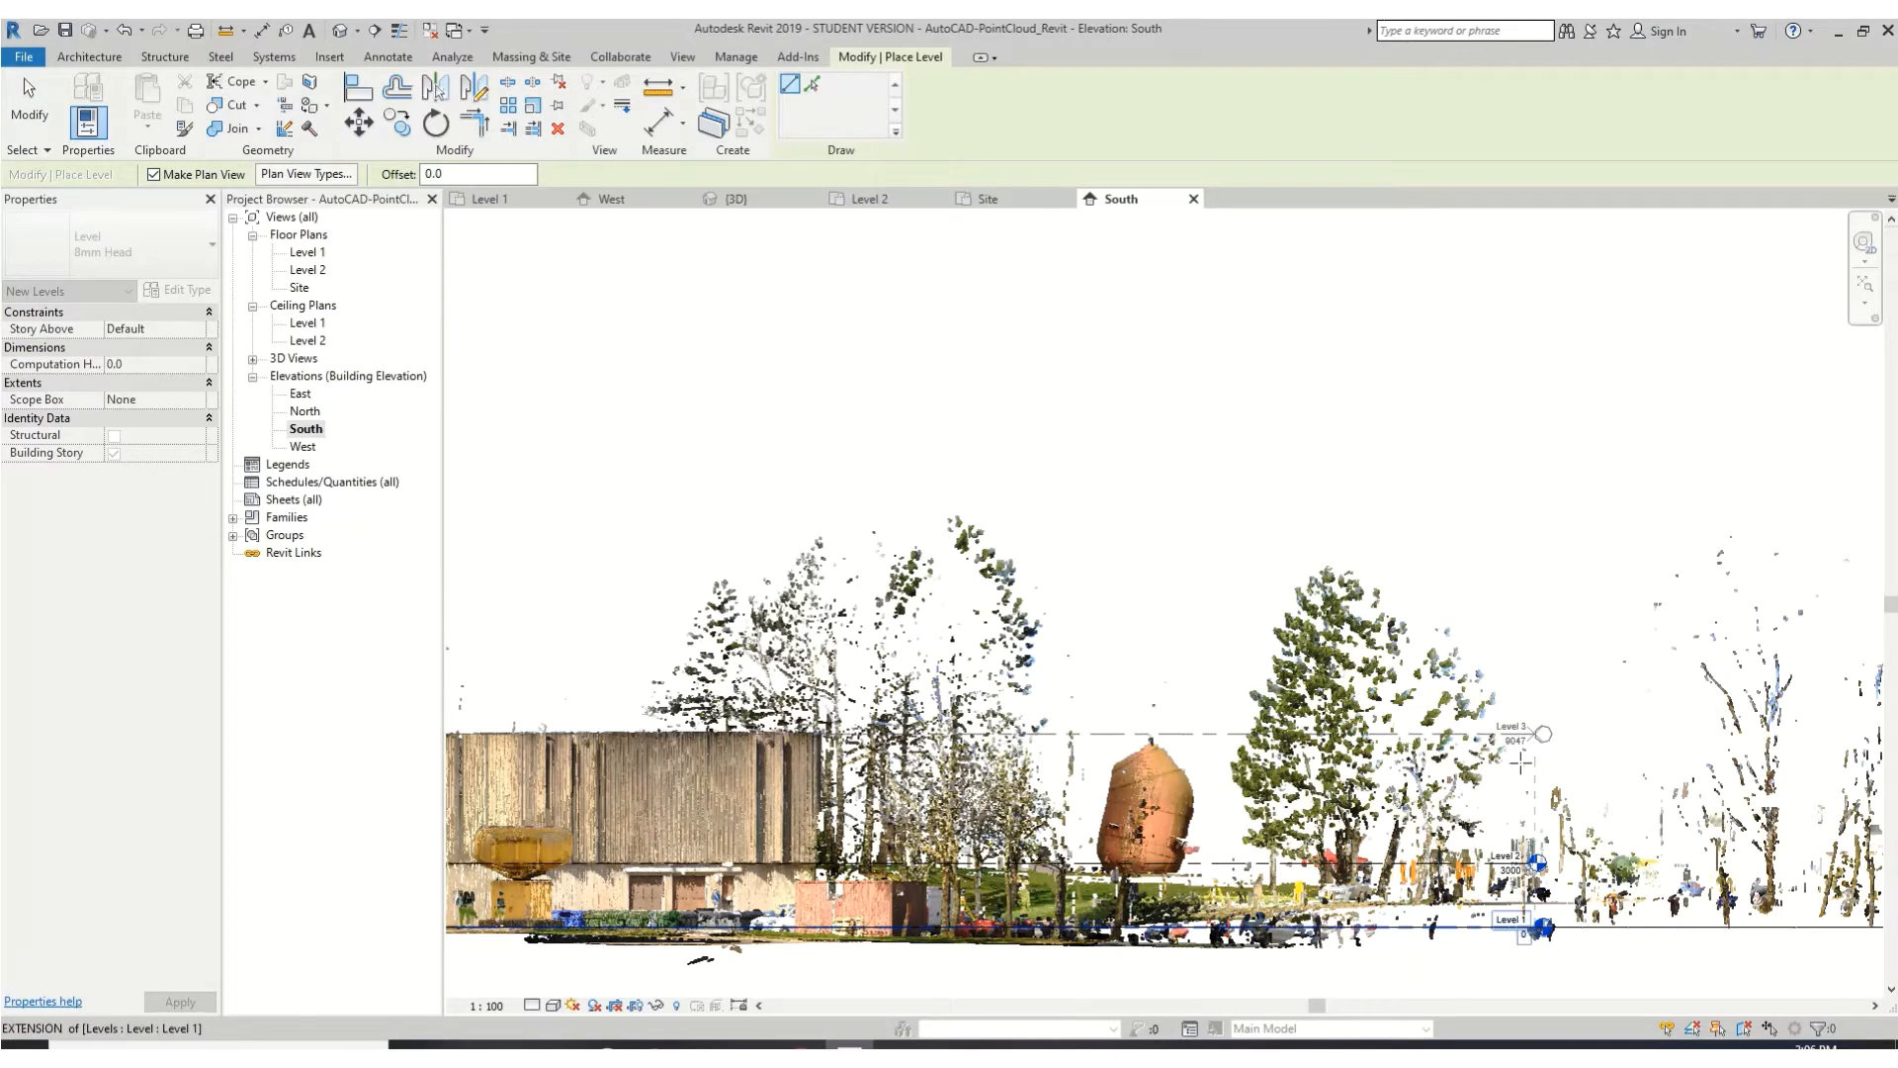
left_click(1537, 734)
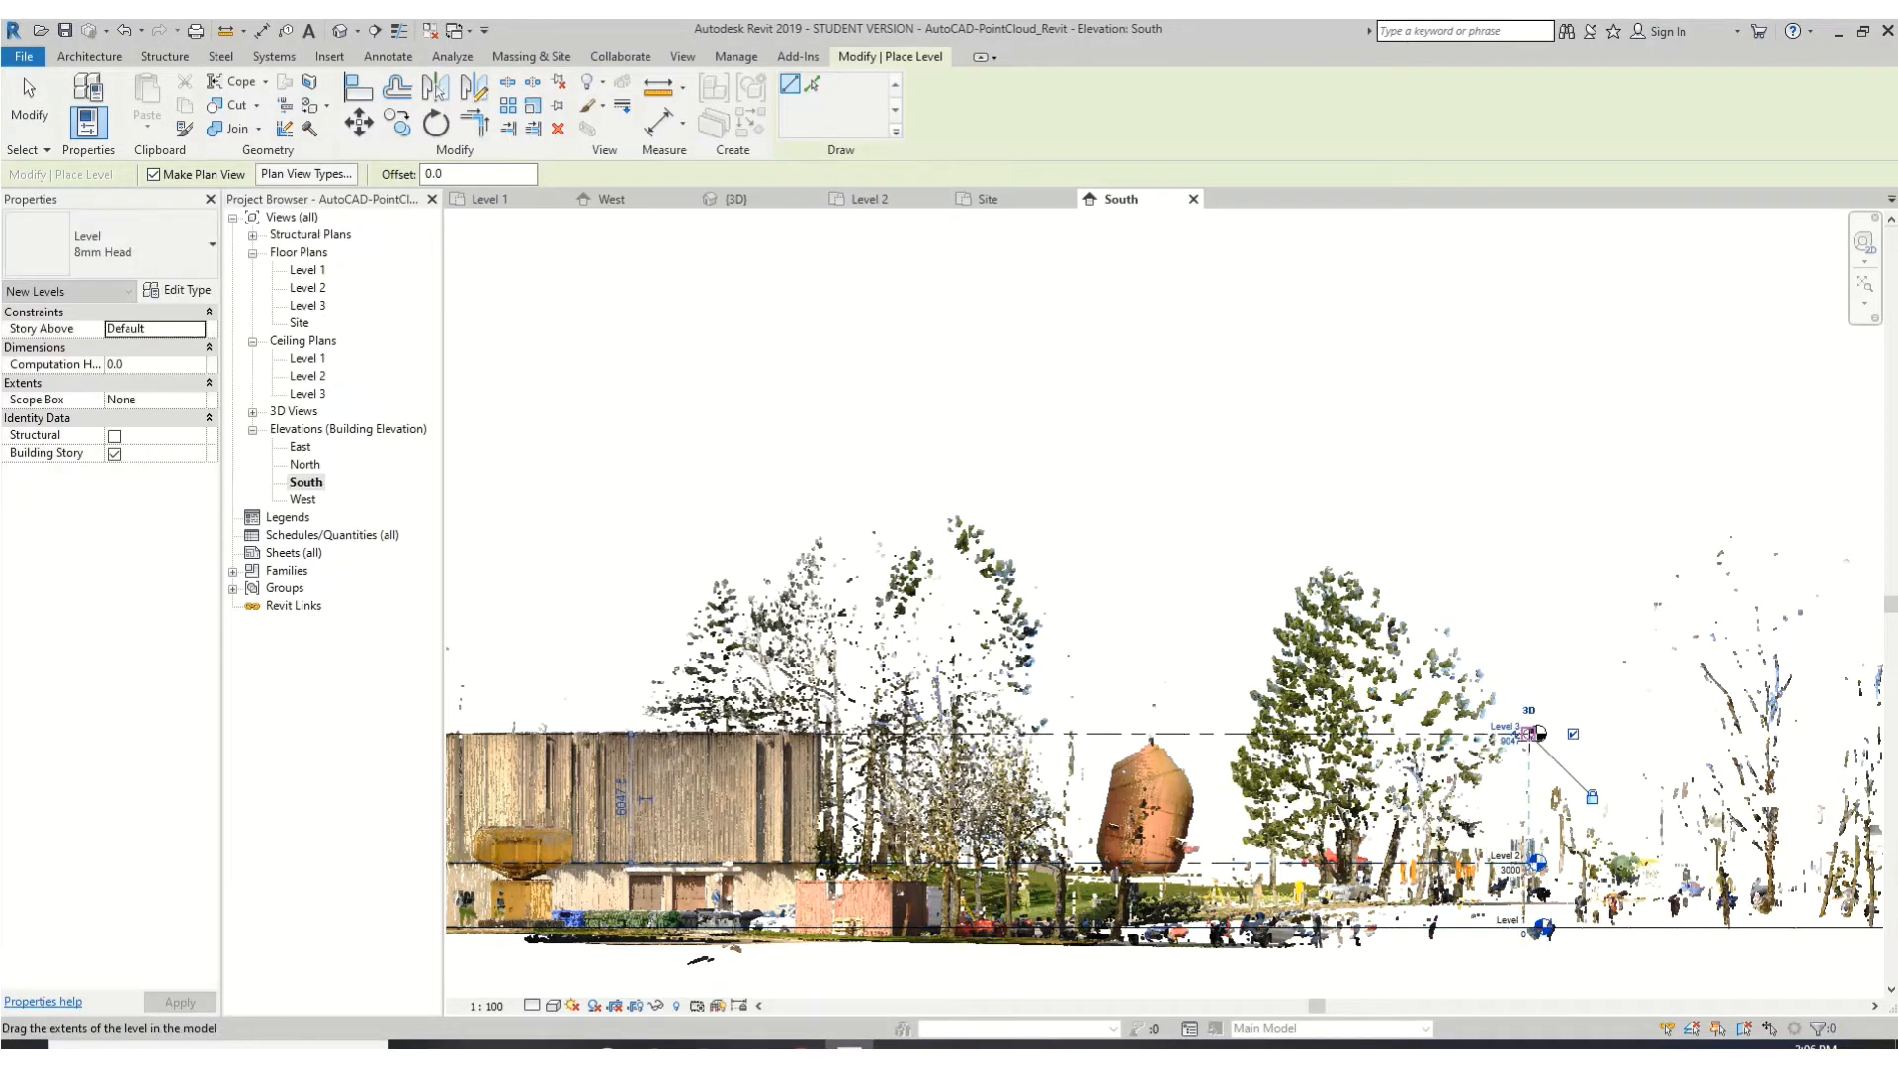
- Set the elevation of Level 3 to 9000 at its level head
scroll(1548, 761, "up", 5)
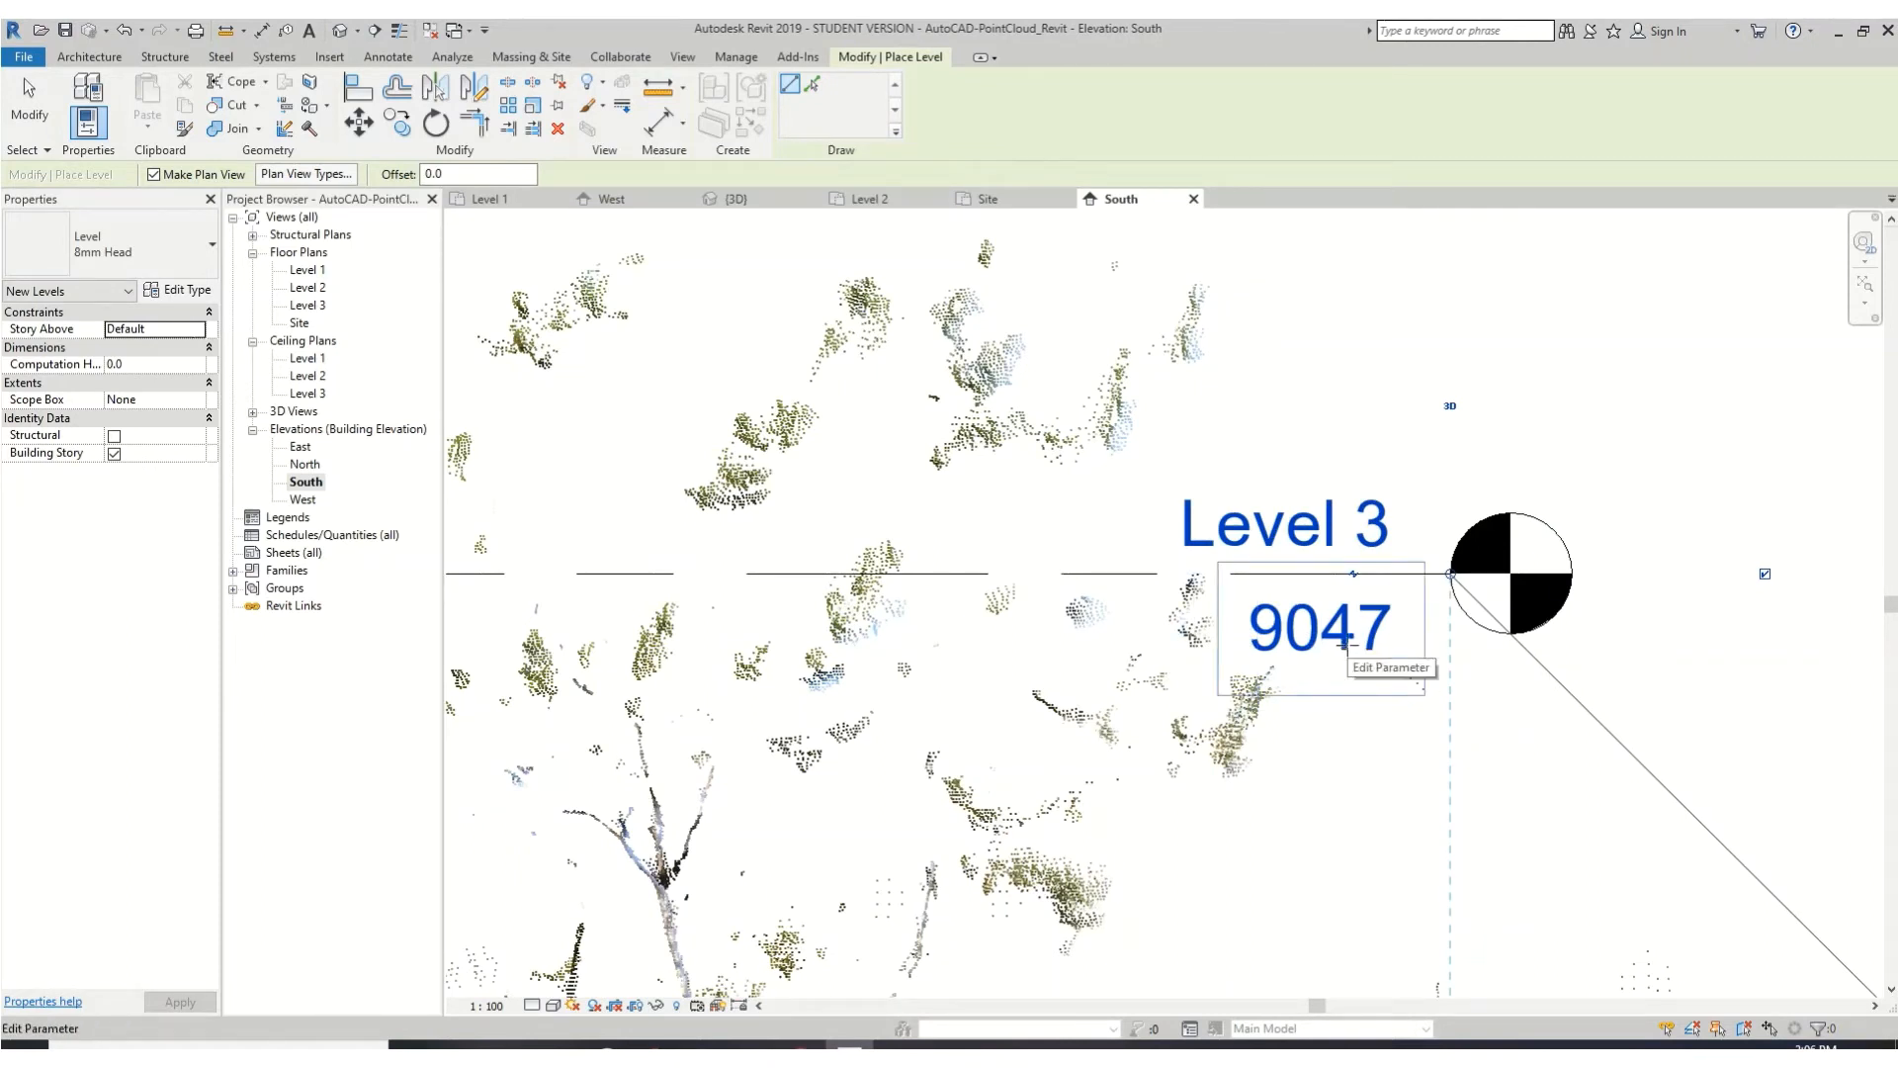
key("Escape")
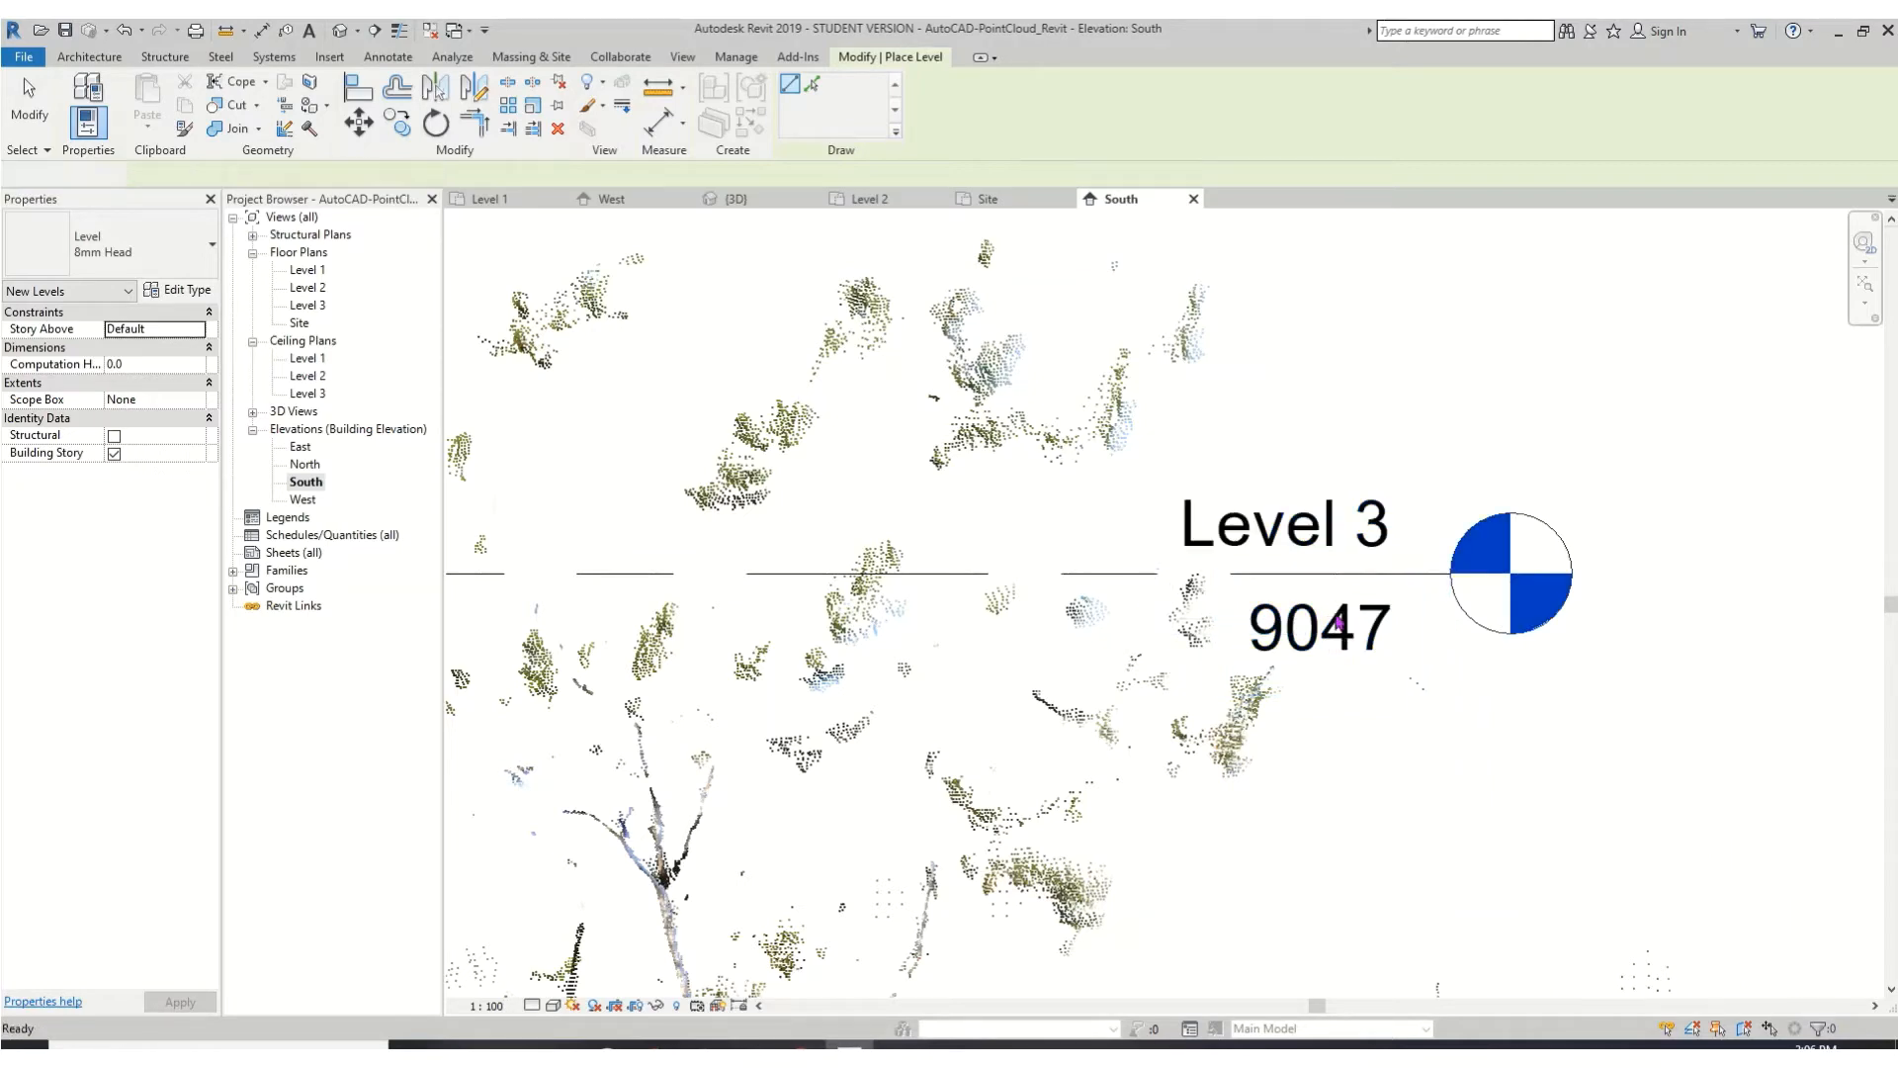
left_click(1325, 629)
left_click(1335, 627)
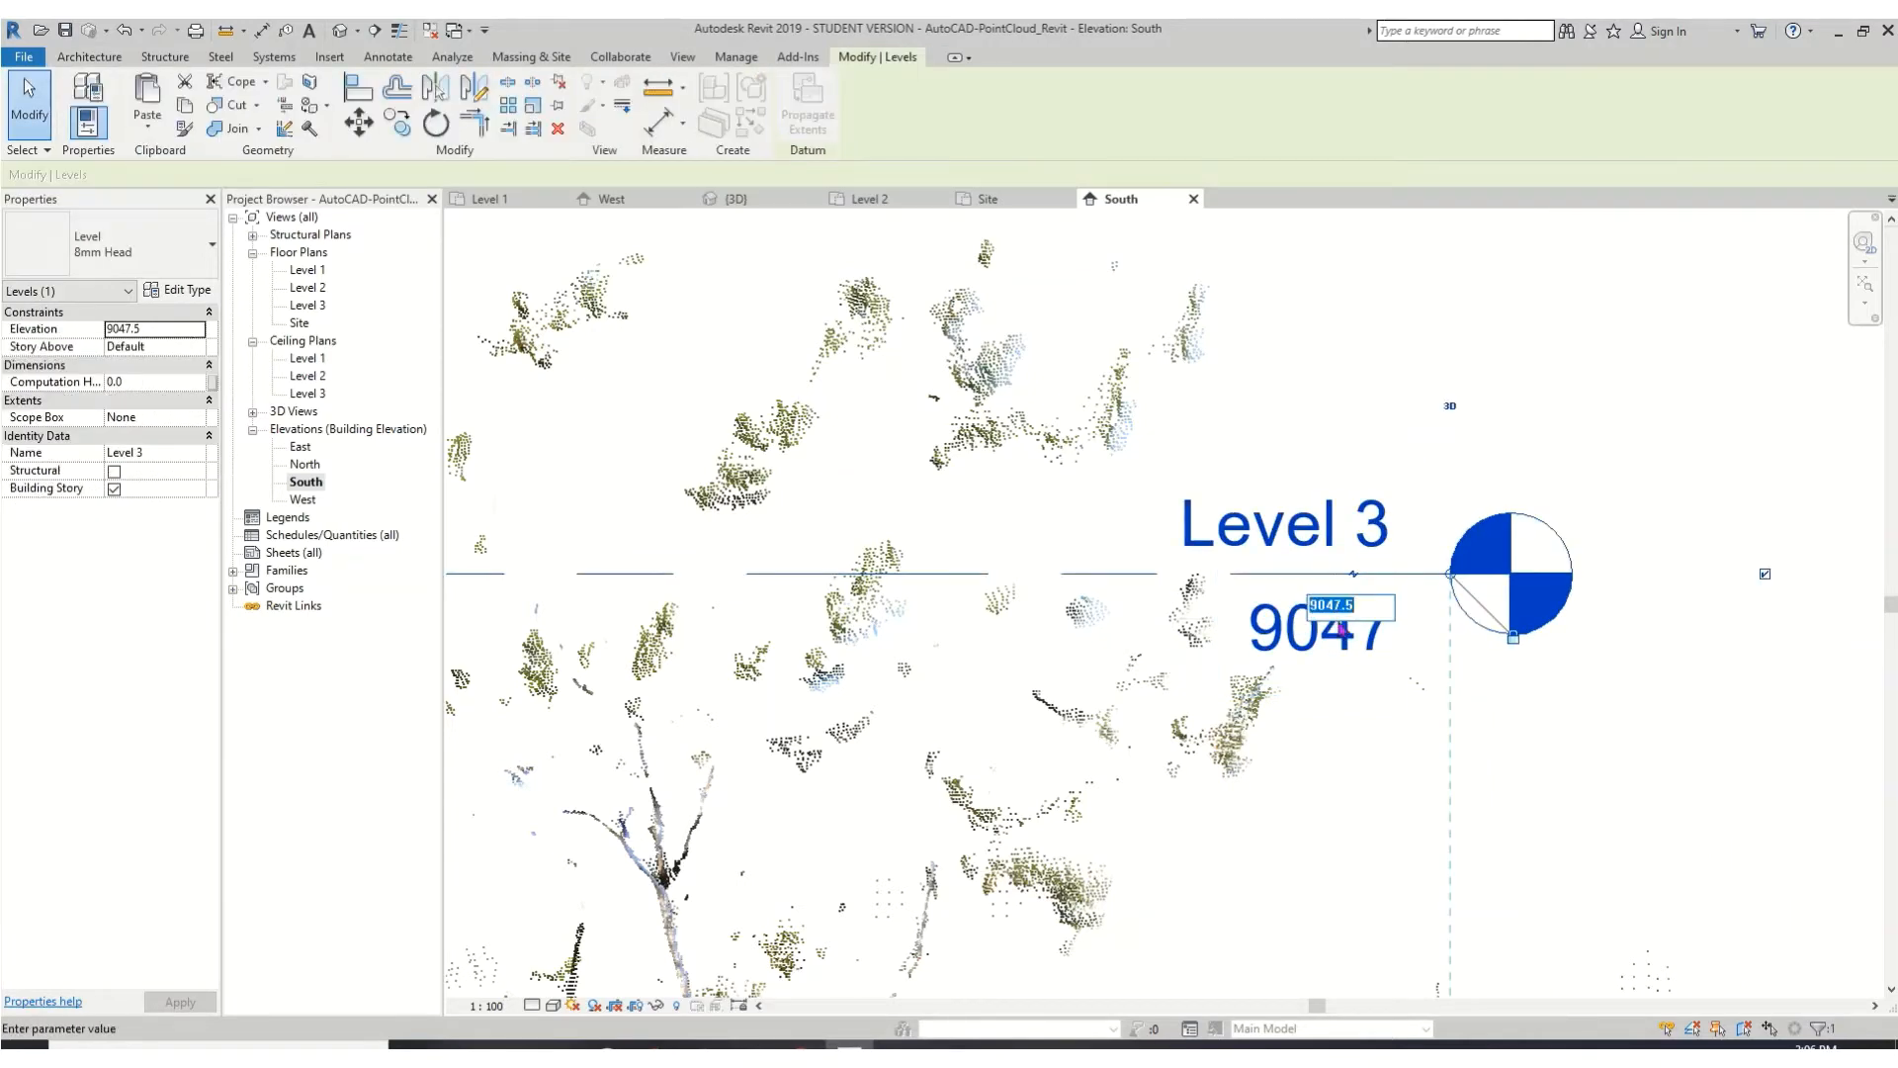
type("9000")
key("Return")
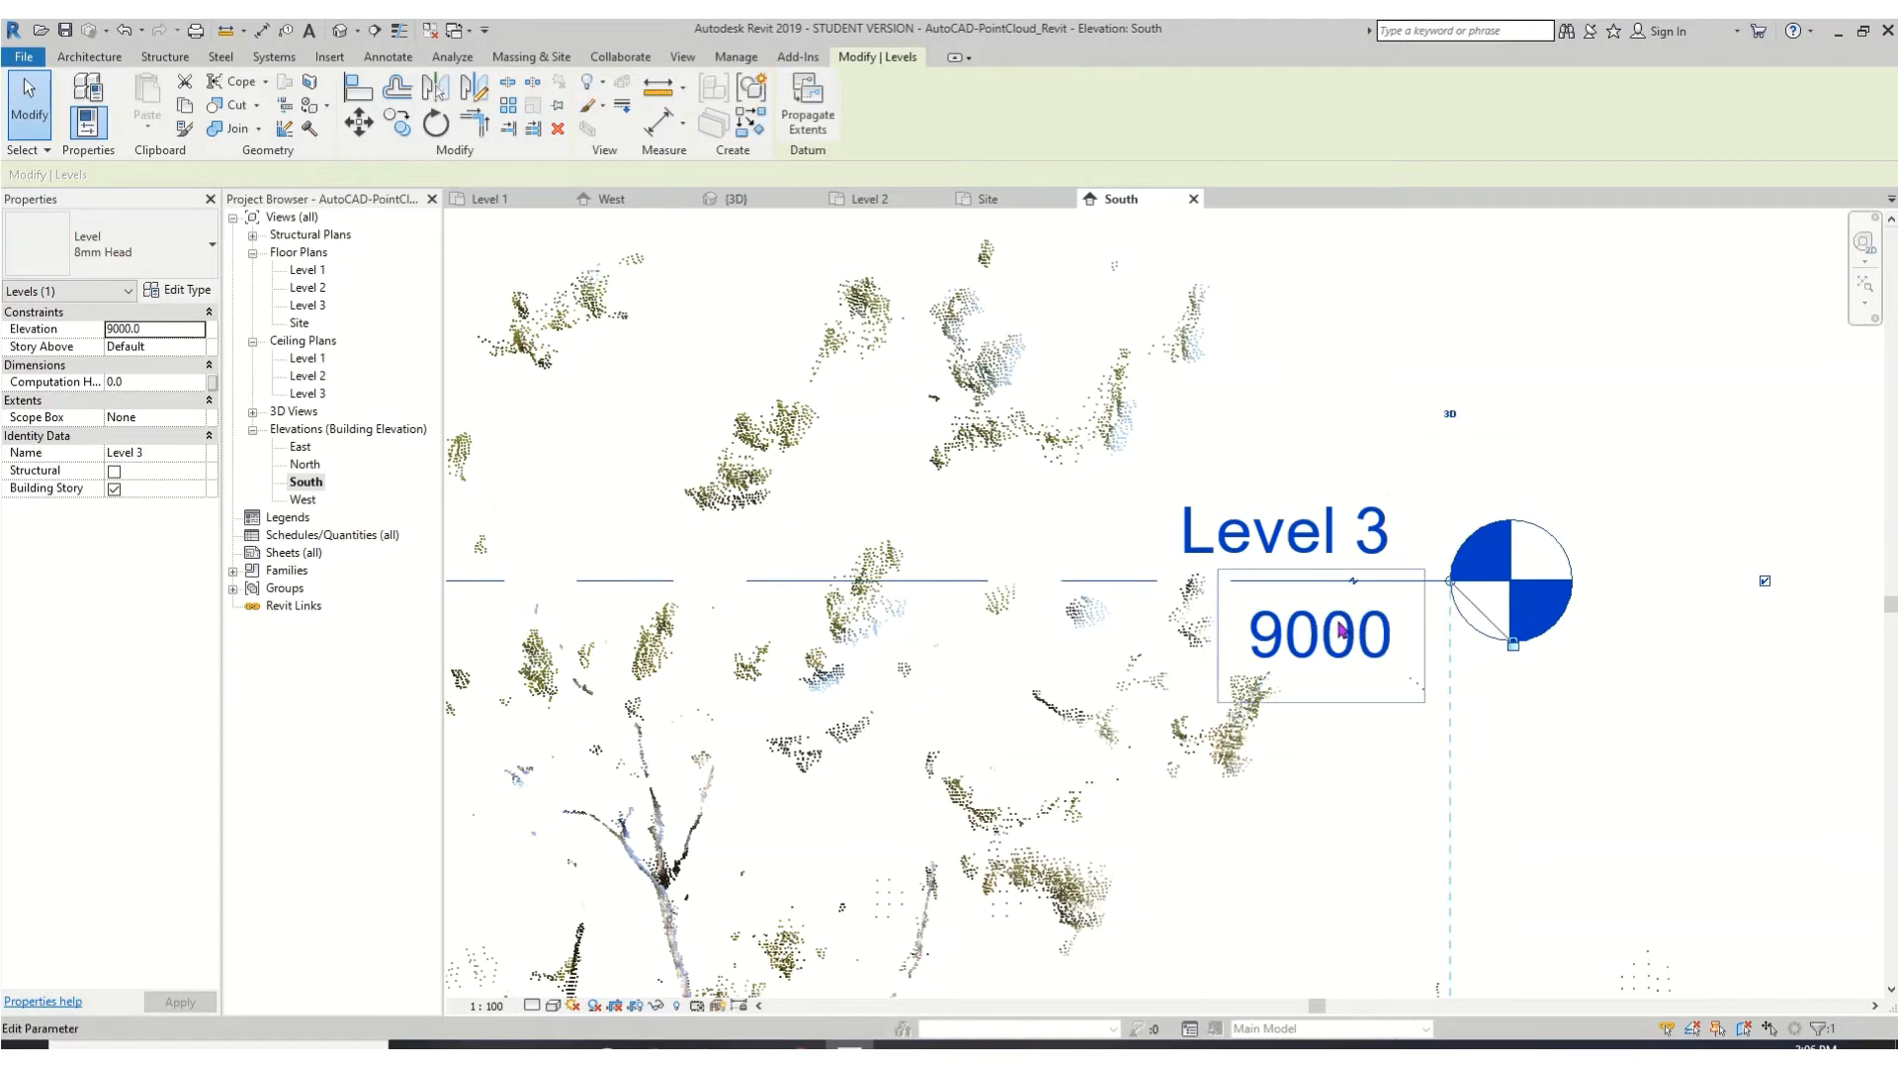
- Review the levels against the facade, then view the Level 1 and Level 3 floor plans and open the Level 2 floor plan
scroll(939, 747, "down", 5)
scroll(939, 744, "down", 3)
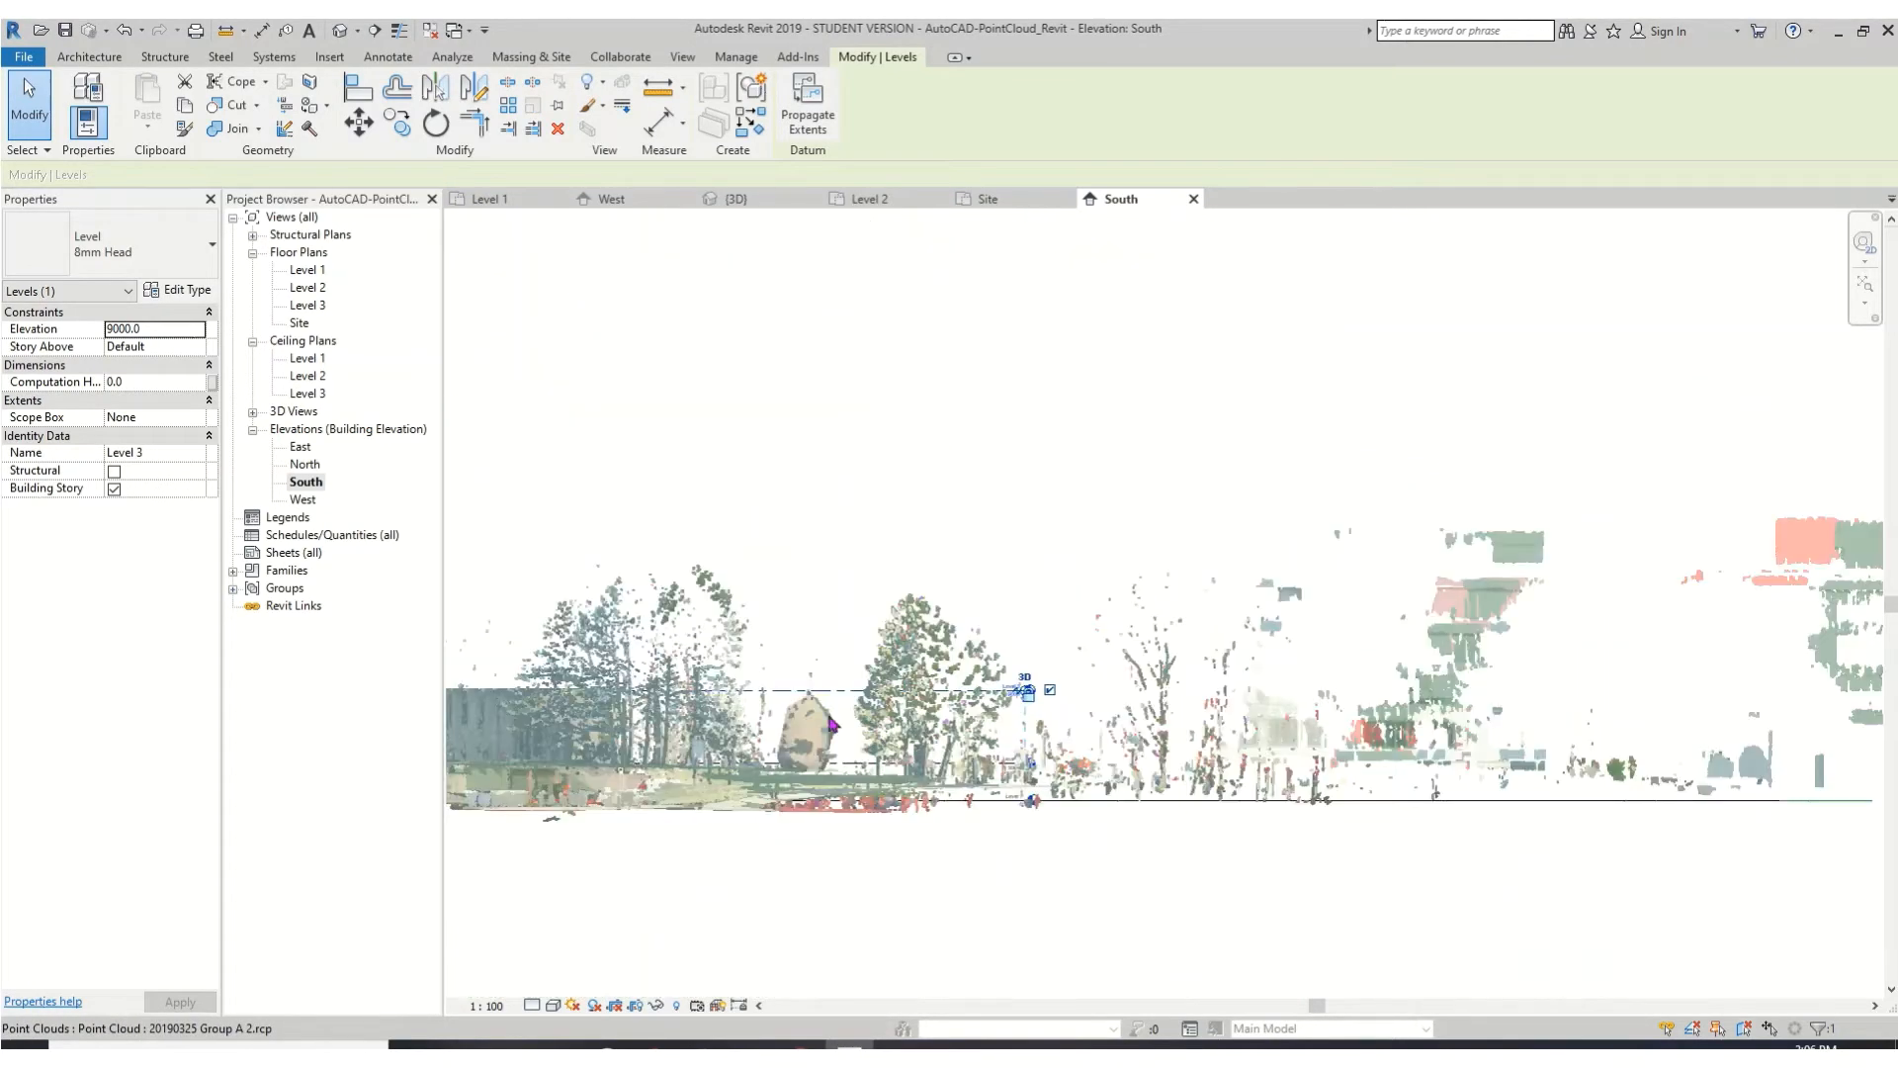
middle_click_drag(797, 643, 1454, 597)
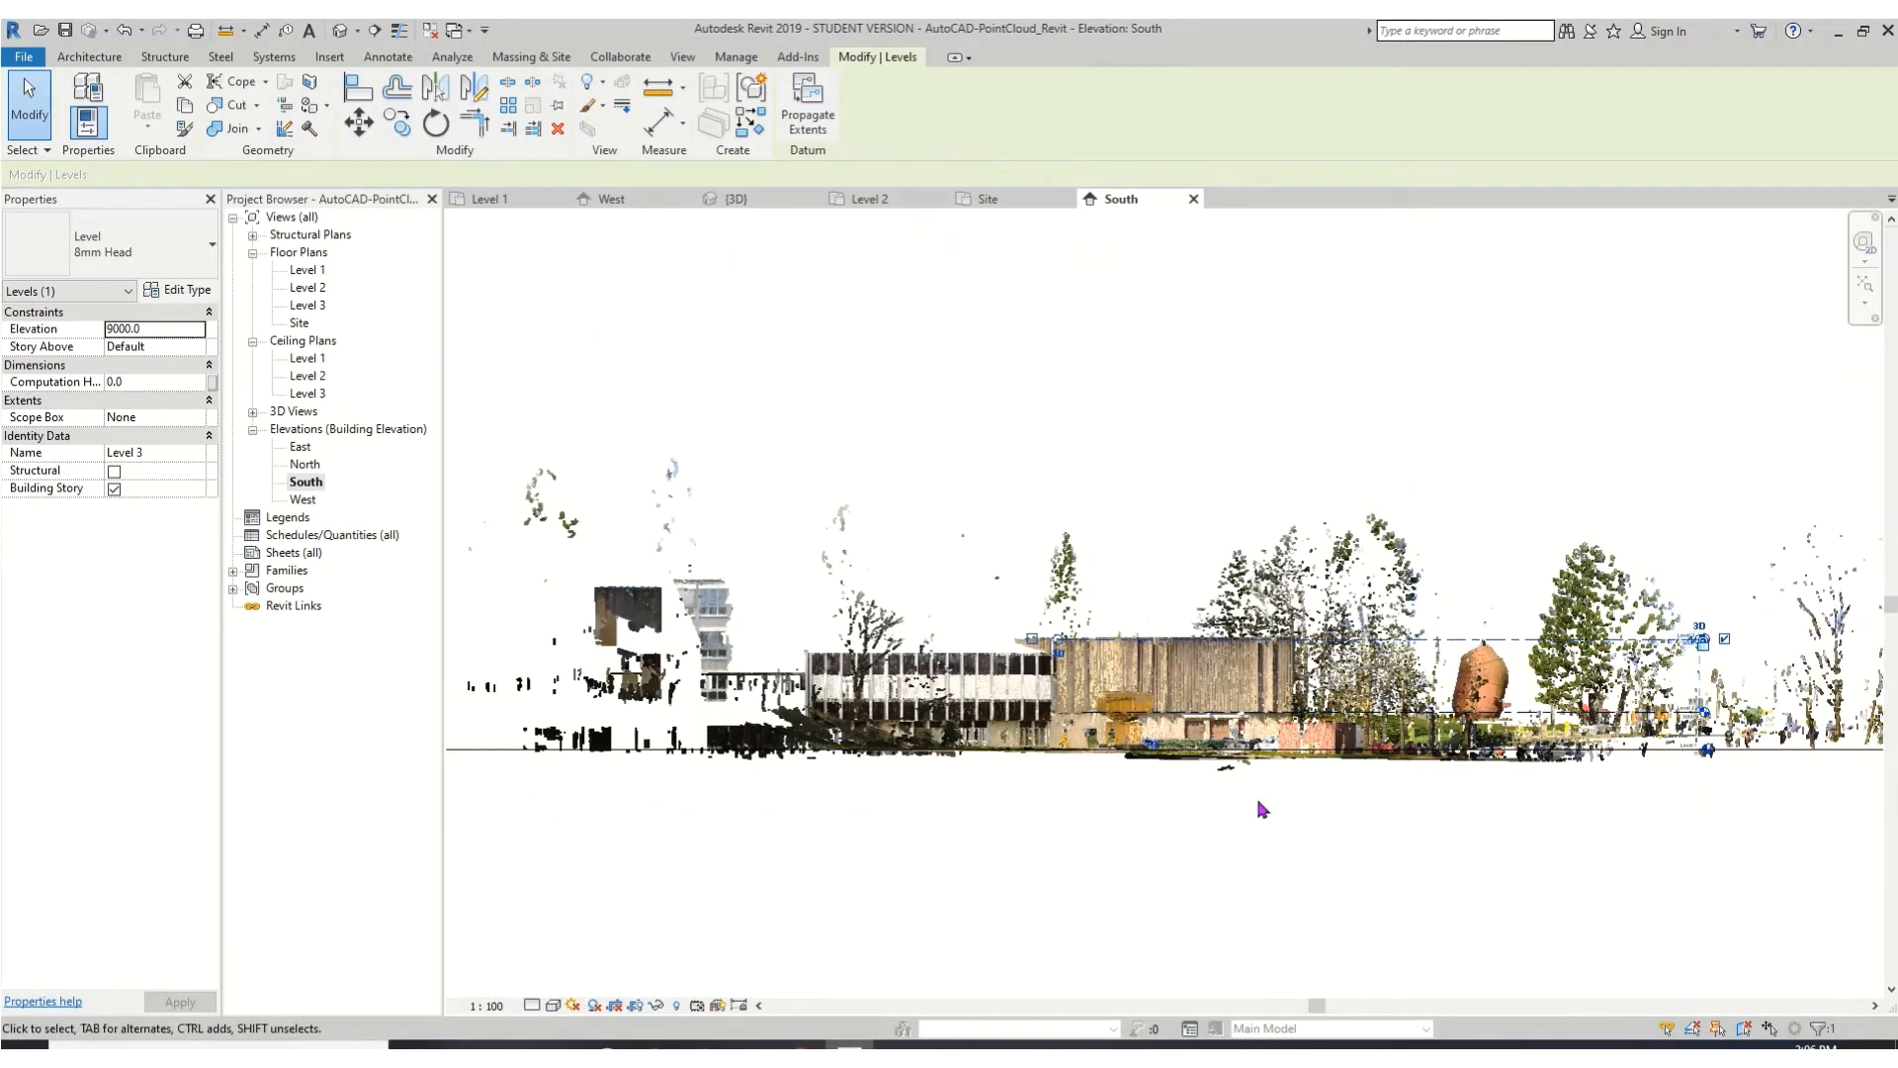
scroll(1256, 793, "up", 4)
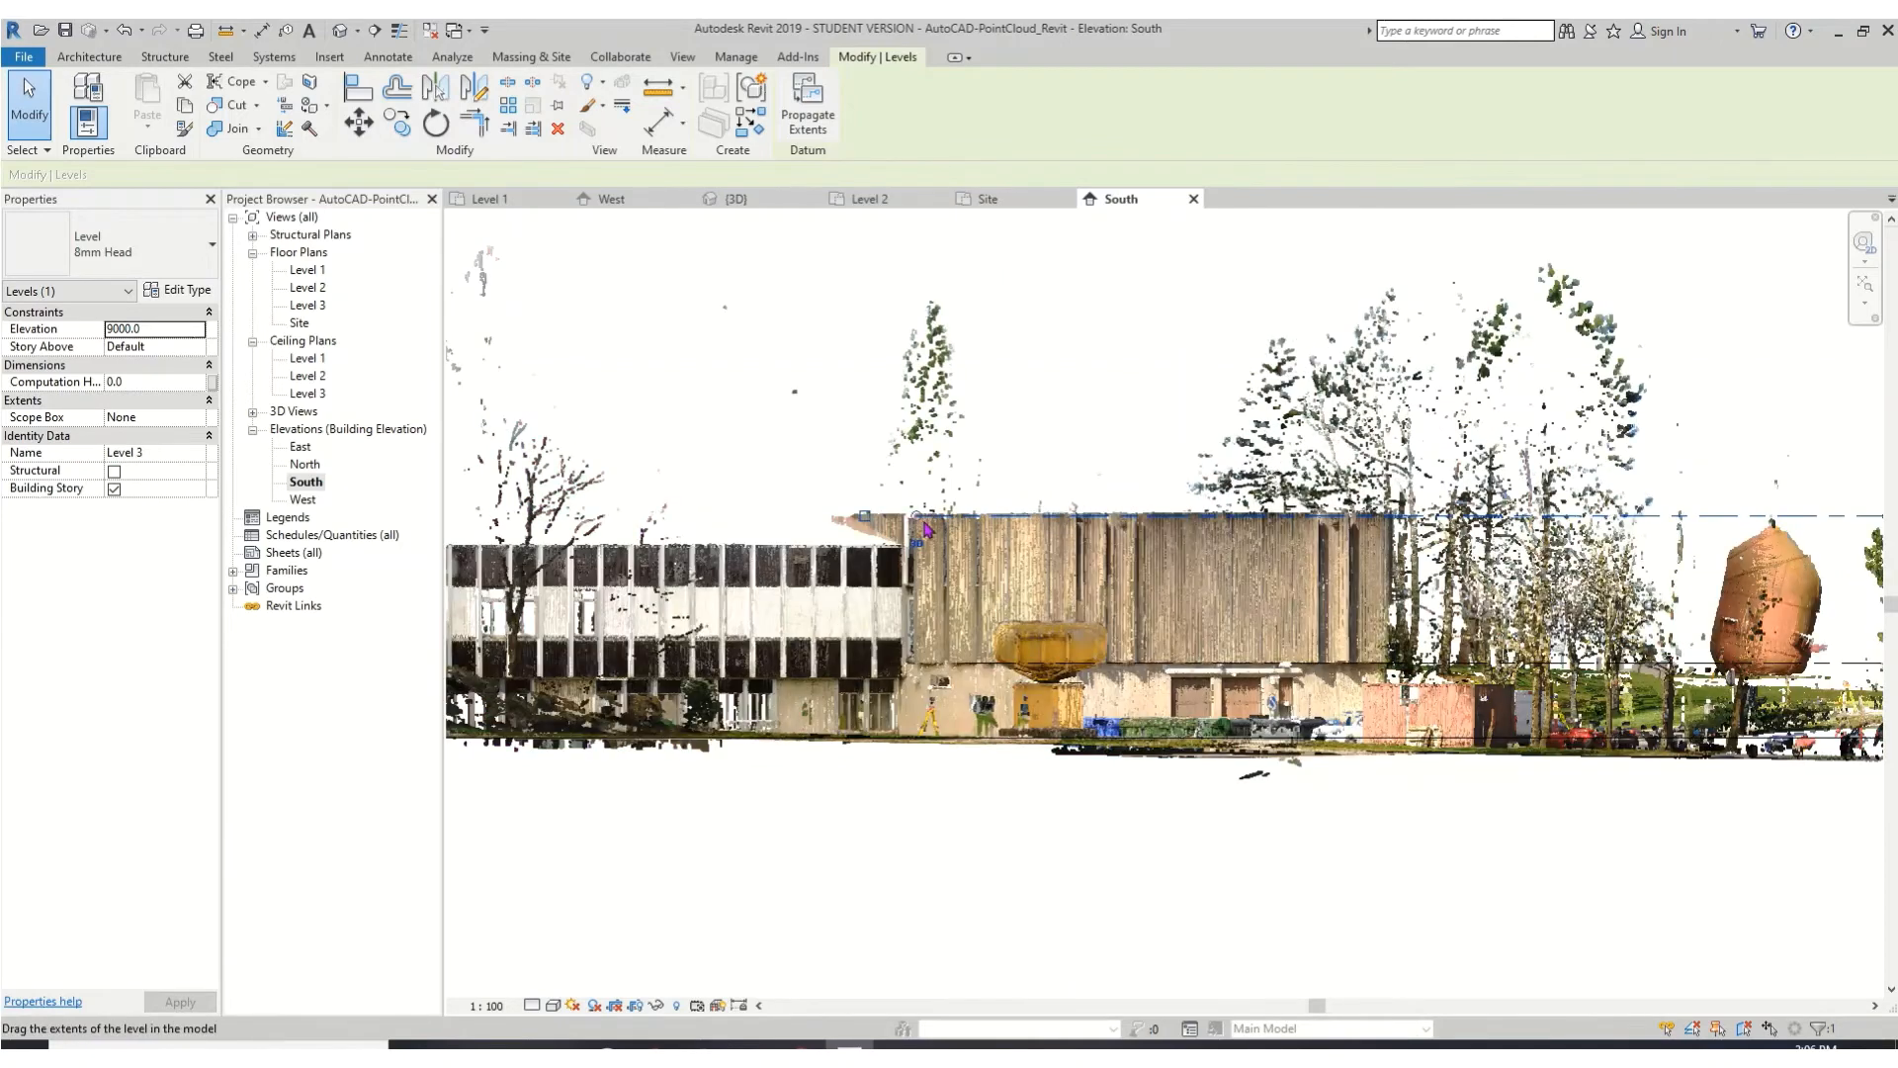
middle_click_drag(1555, 860, 1132, 934)
left_click(306, 270)
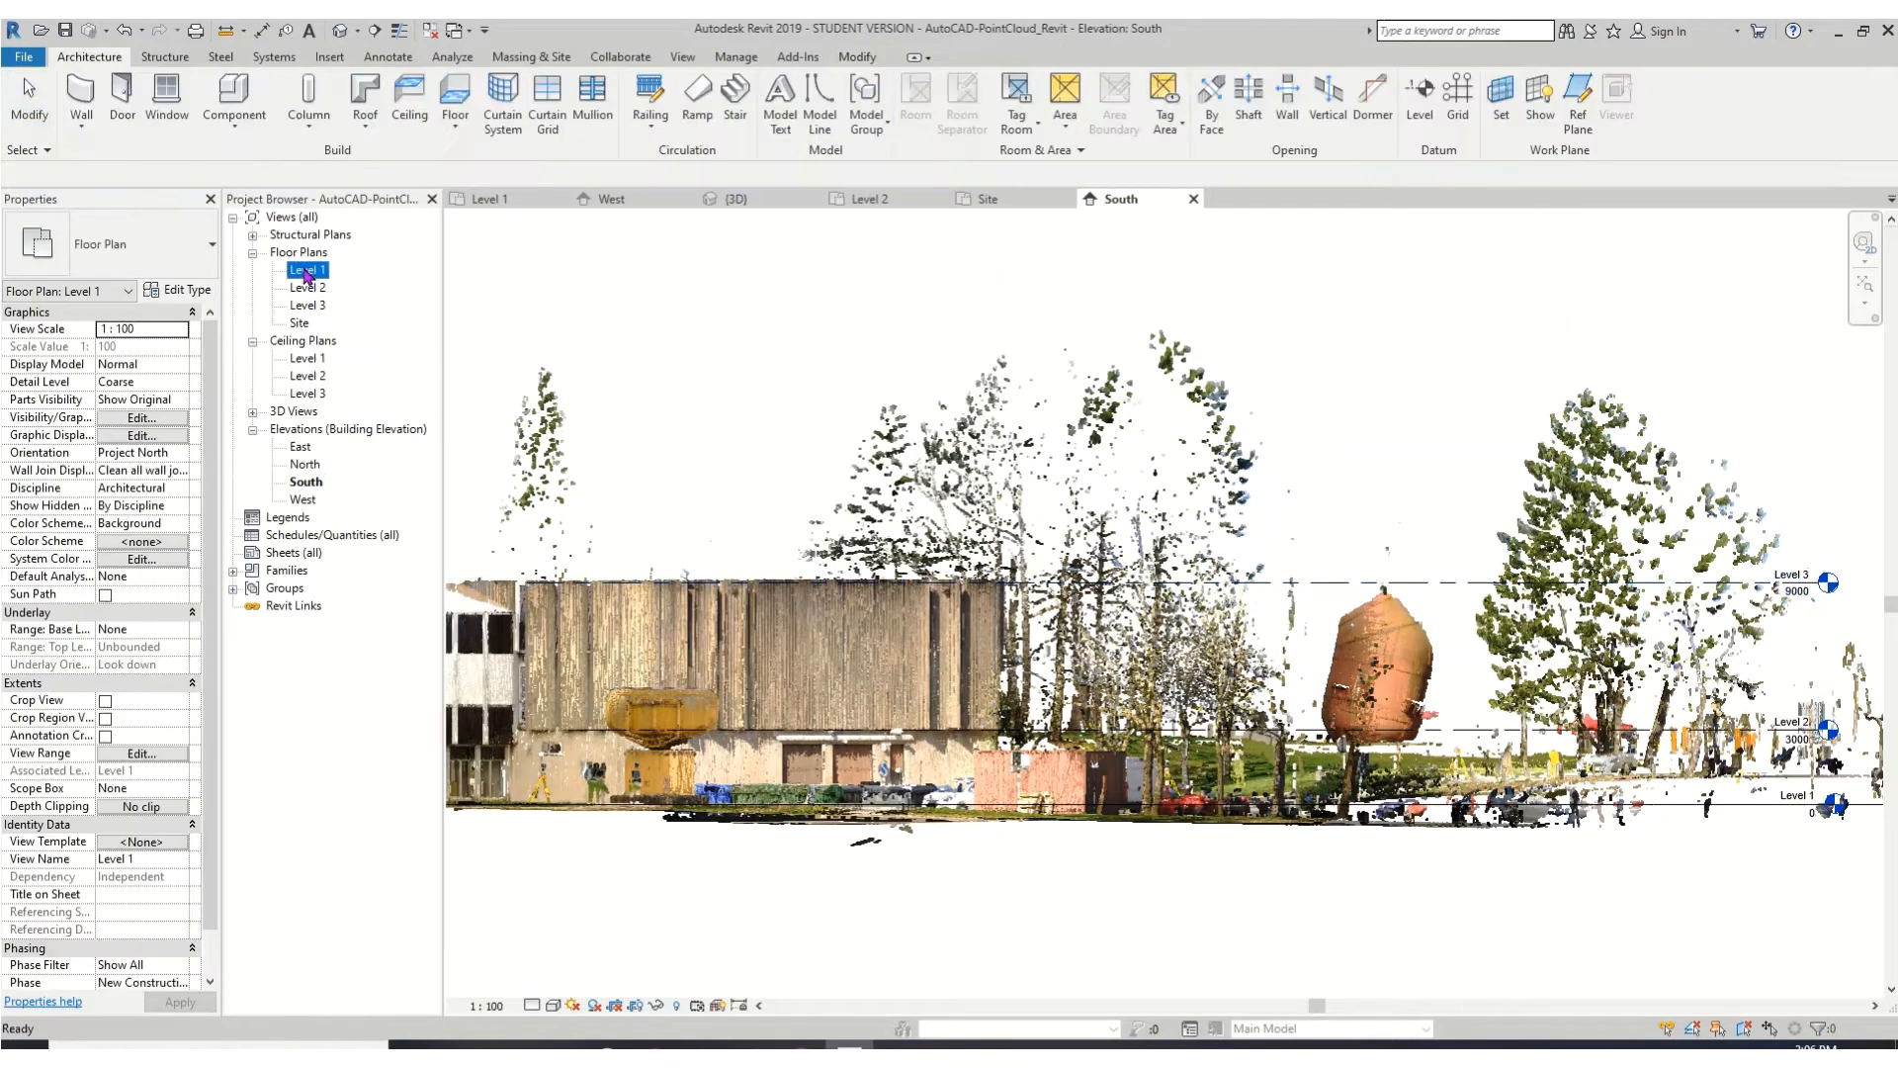
double_click(305, 270)
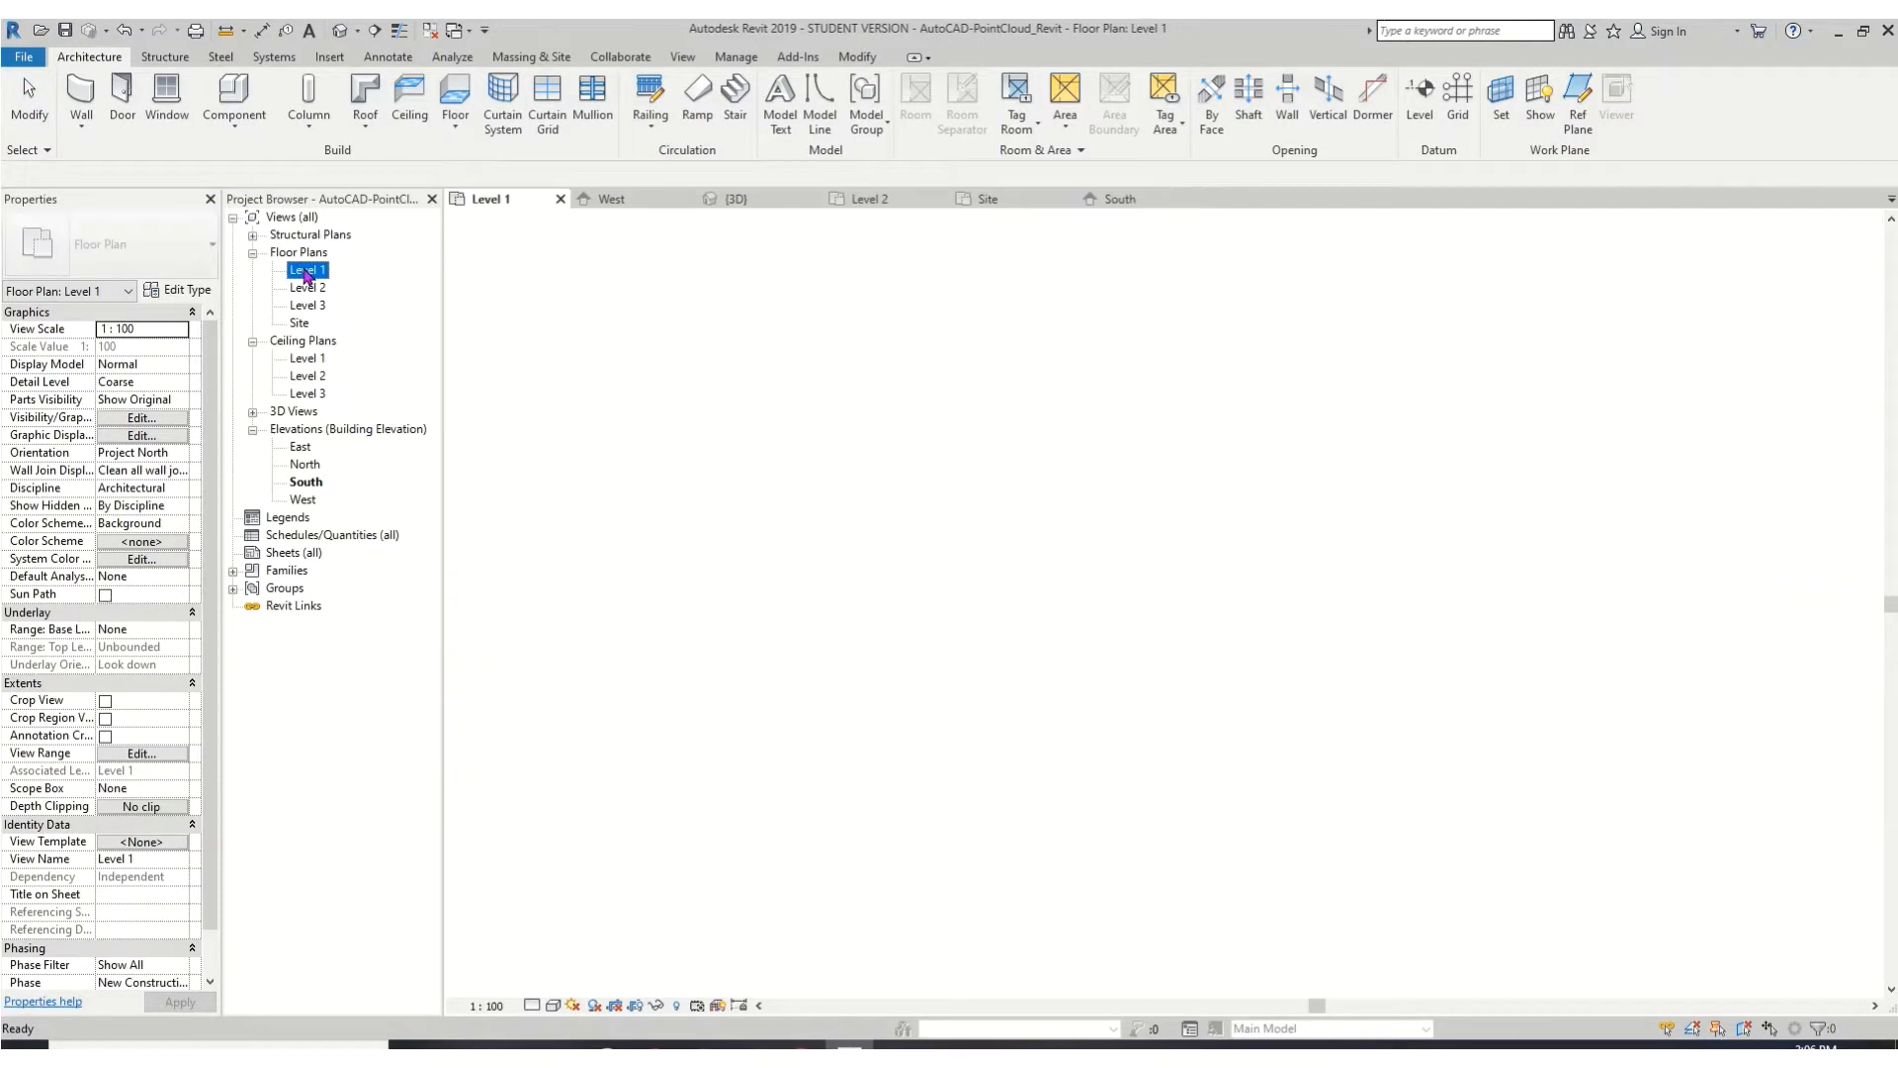
double_click(313, 306)
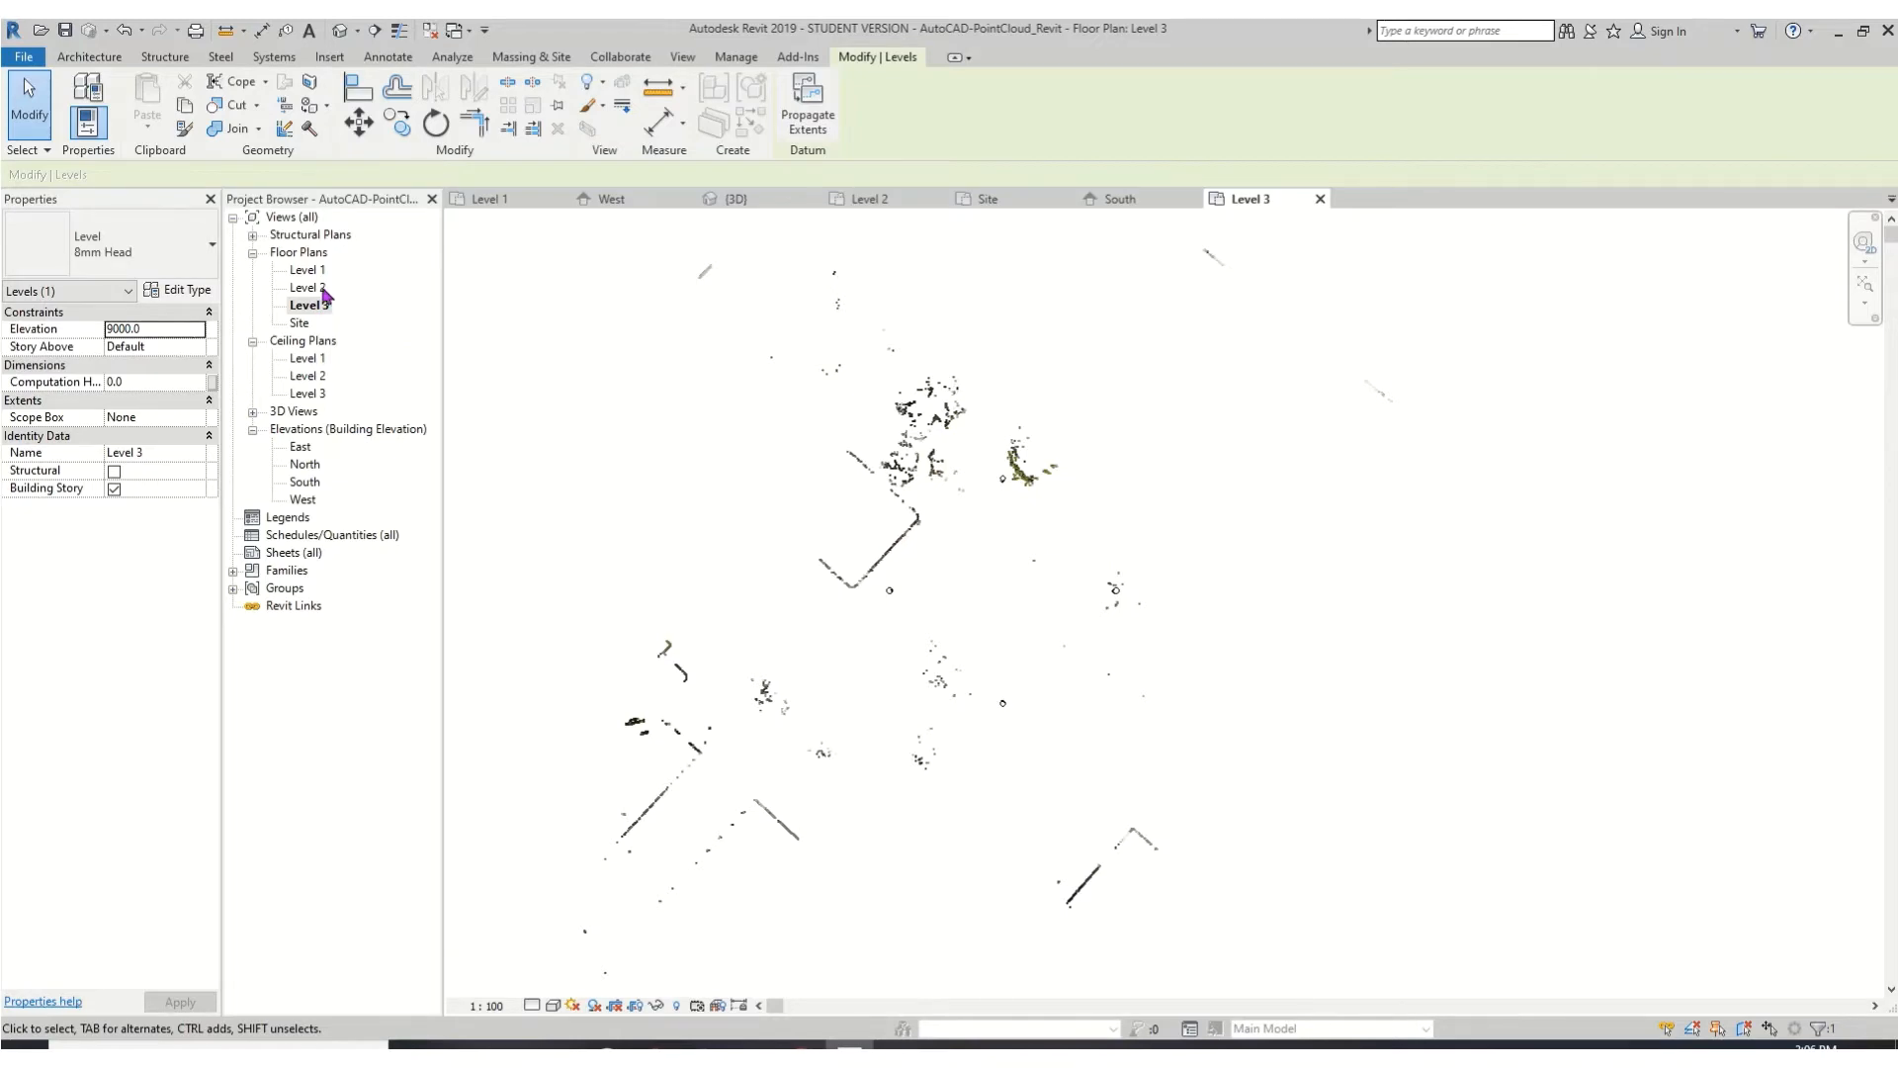
double_click(321, 288)
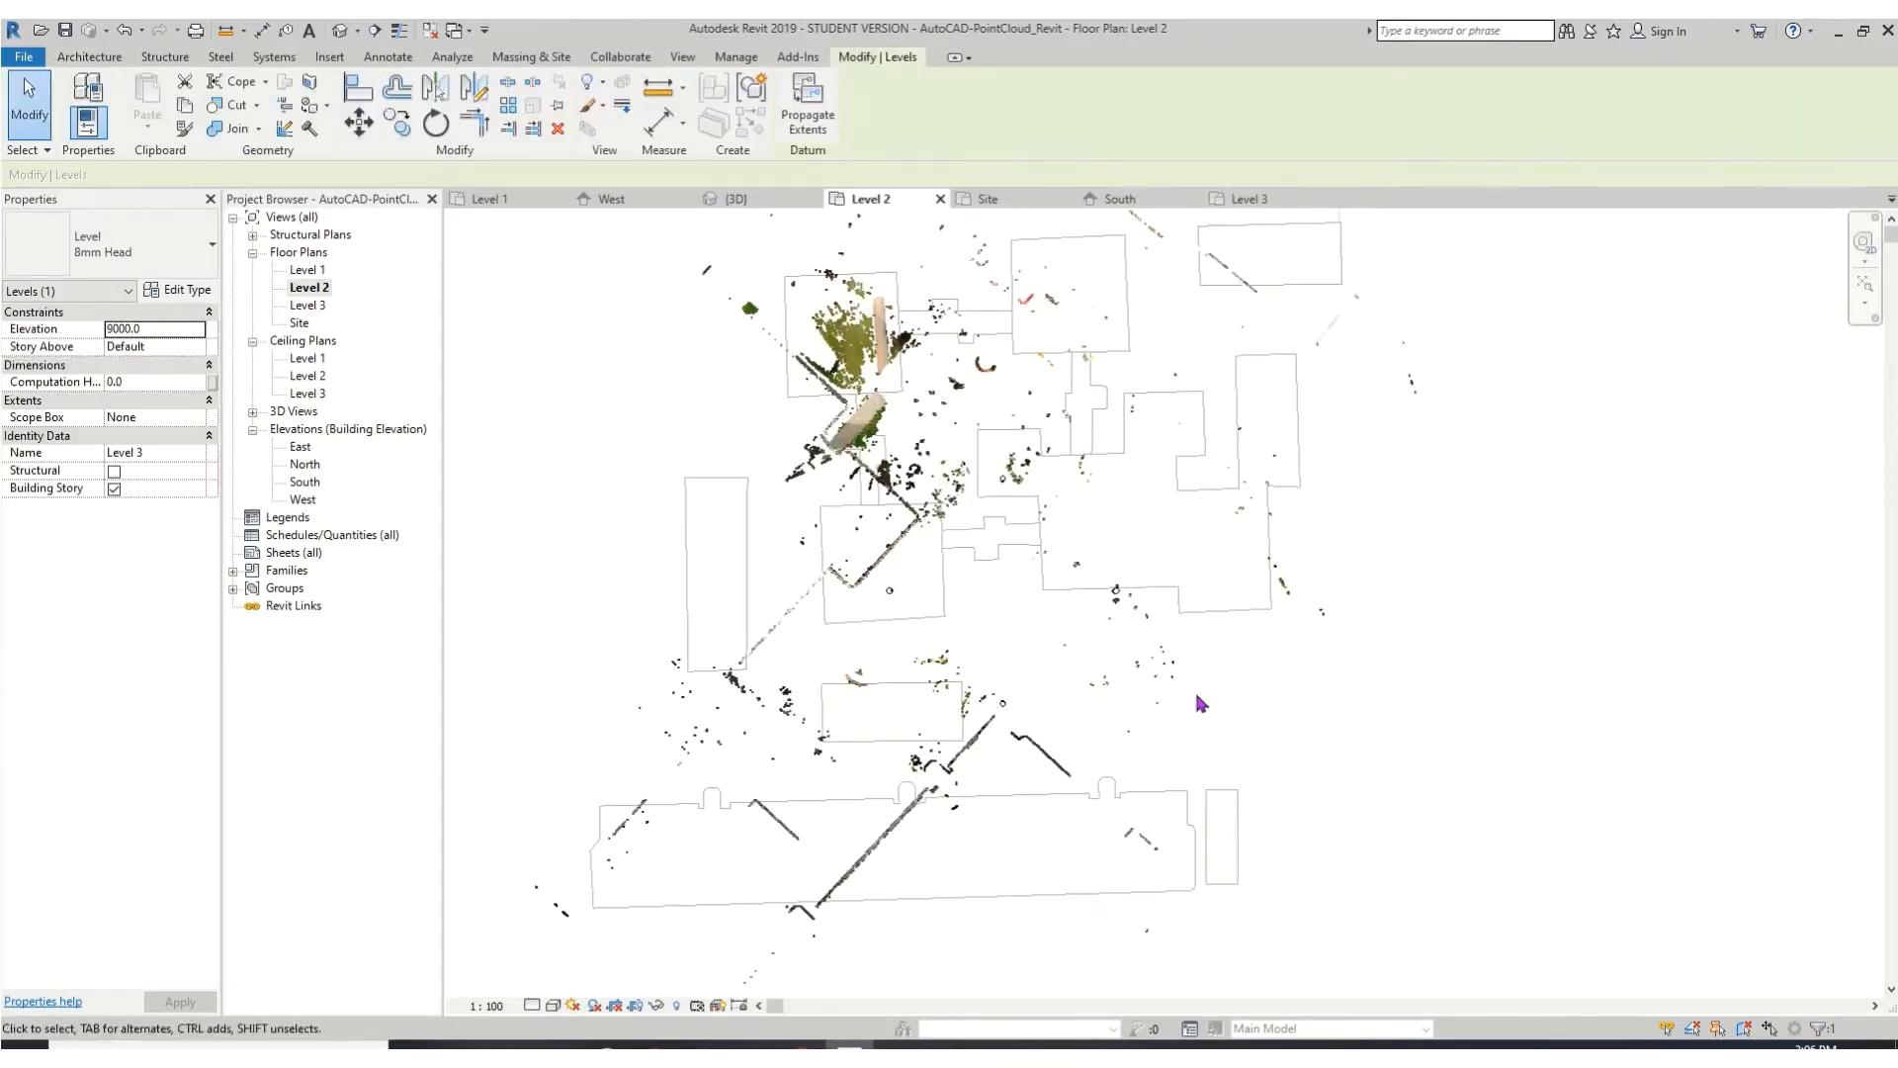
- Examine how the point cloud's wall traces sit against the linked building outlines in the Level 2 floor plan
scroll(975, 534, "up", 3)
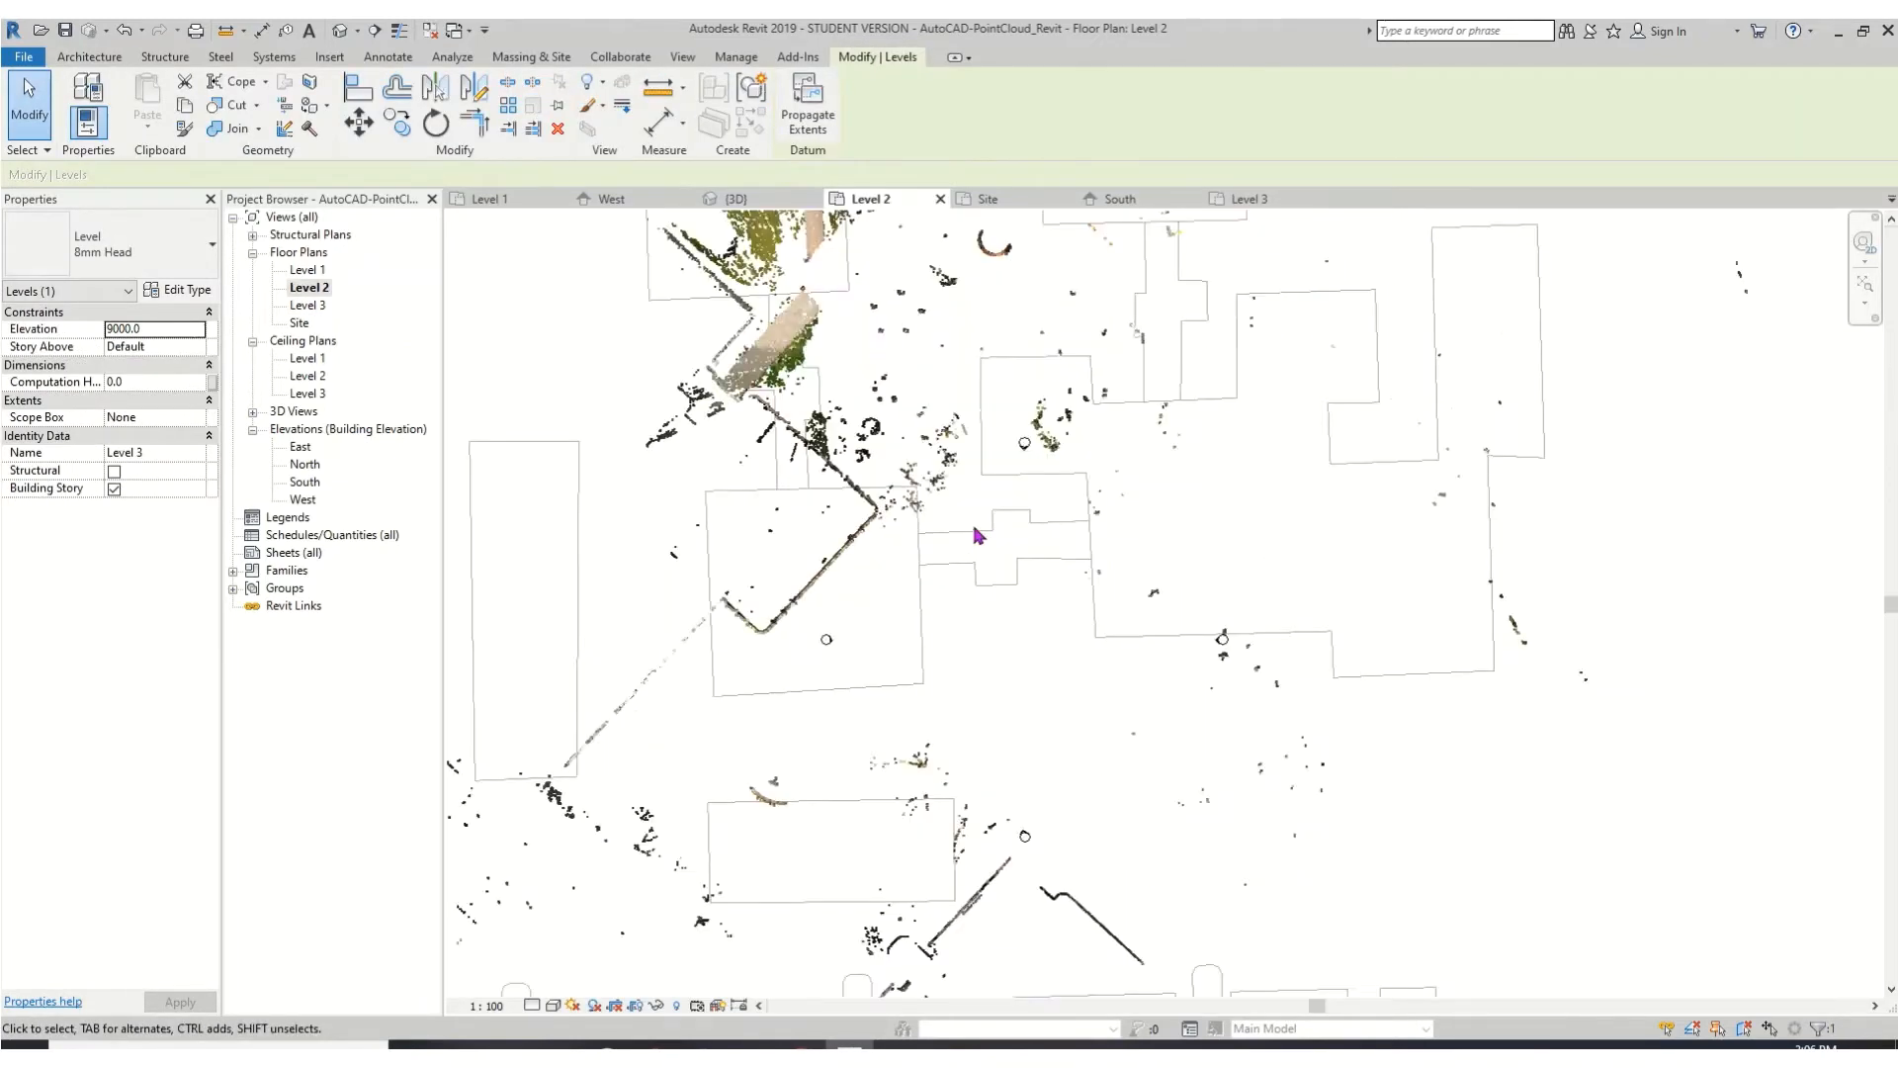
scroll(975, 534, "up", 1)
mouse_move(1261, 468)
middle_mouse_down()
mouse_move(1279, 426)
mouse_move(1274, 489)
middle_mouse_up()
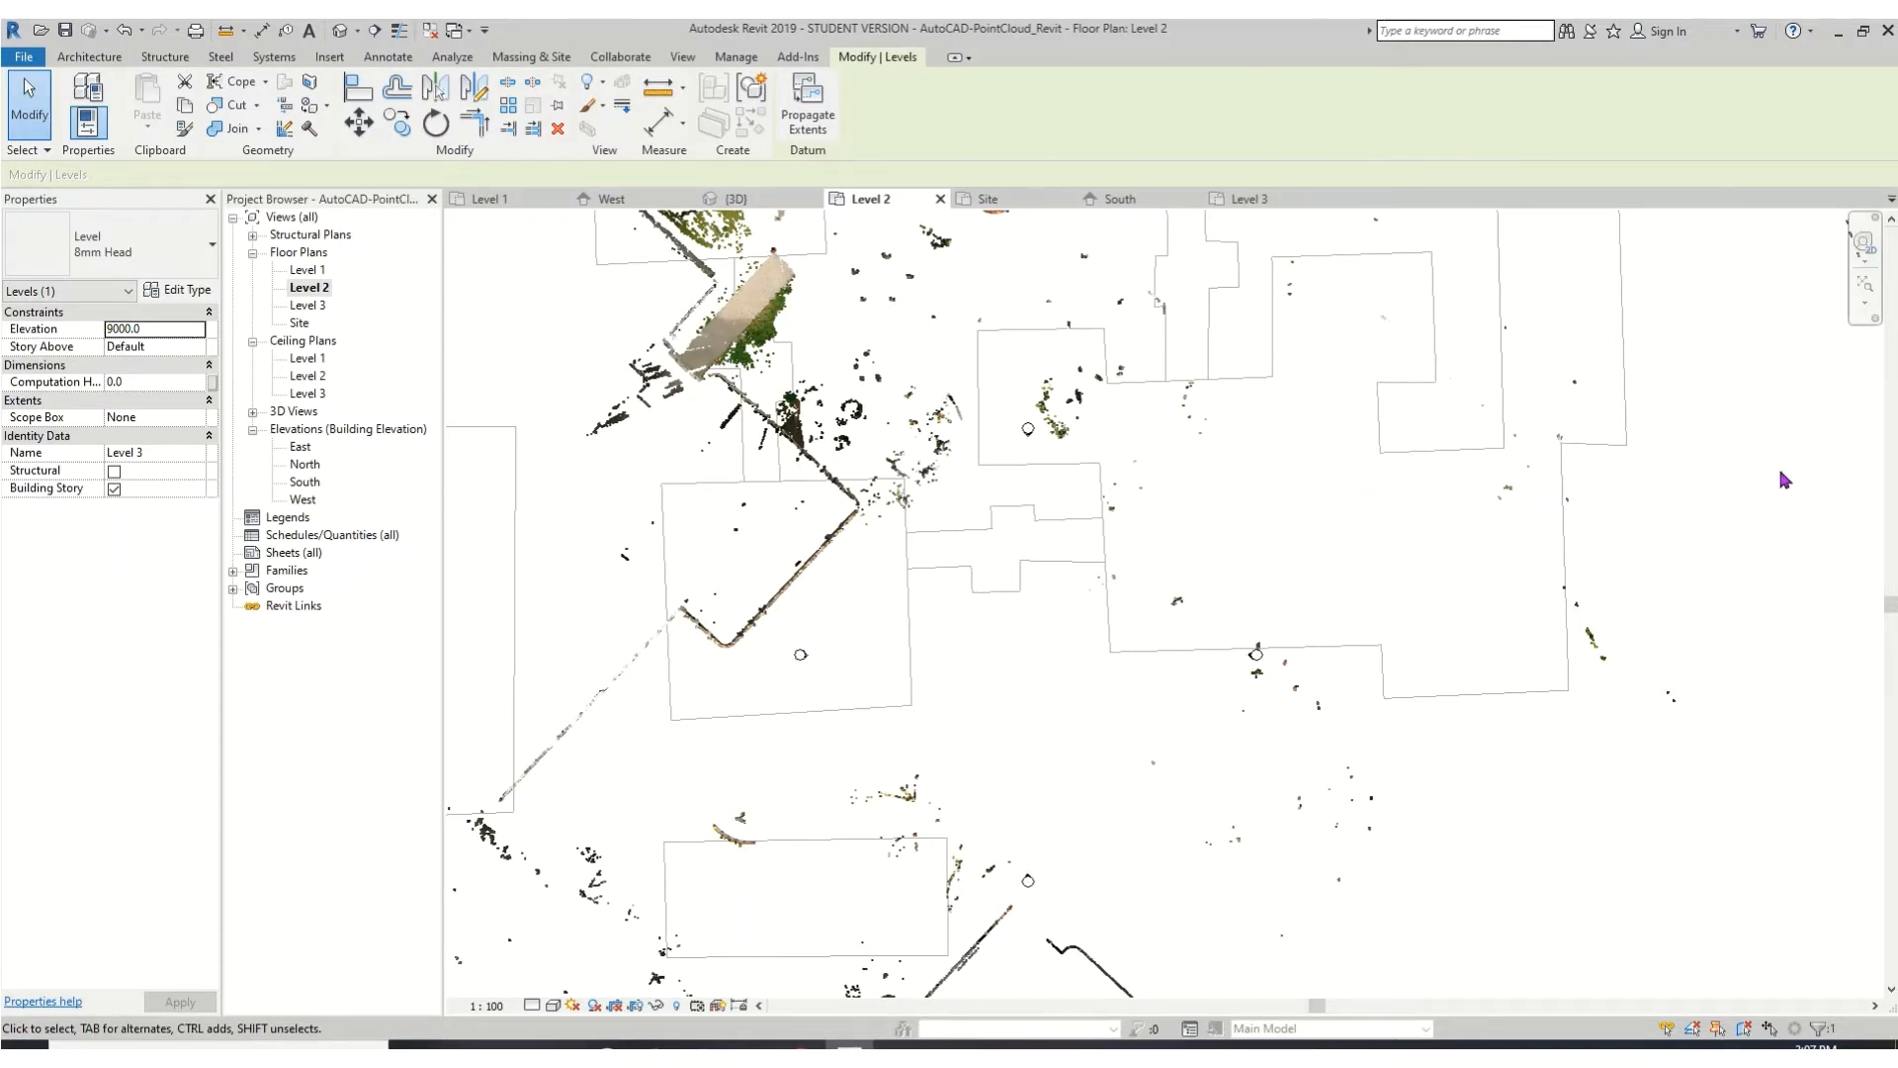
middle_click_drag(1689, 387, 1628, 492)
scroll(1630, 563, "down", 1)
middle_click_drag(1630, 564, 1619, 746)
scroll(1164, 630, "down", 2)
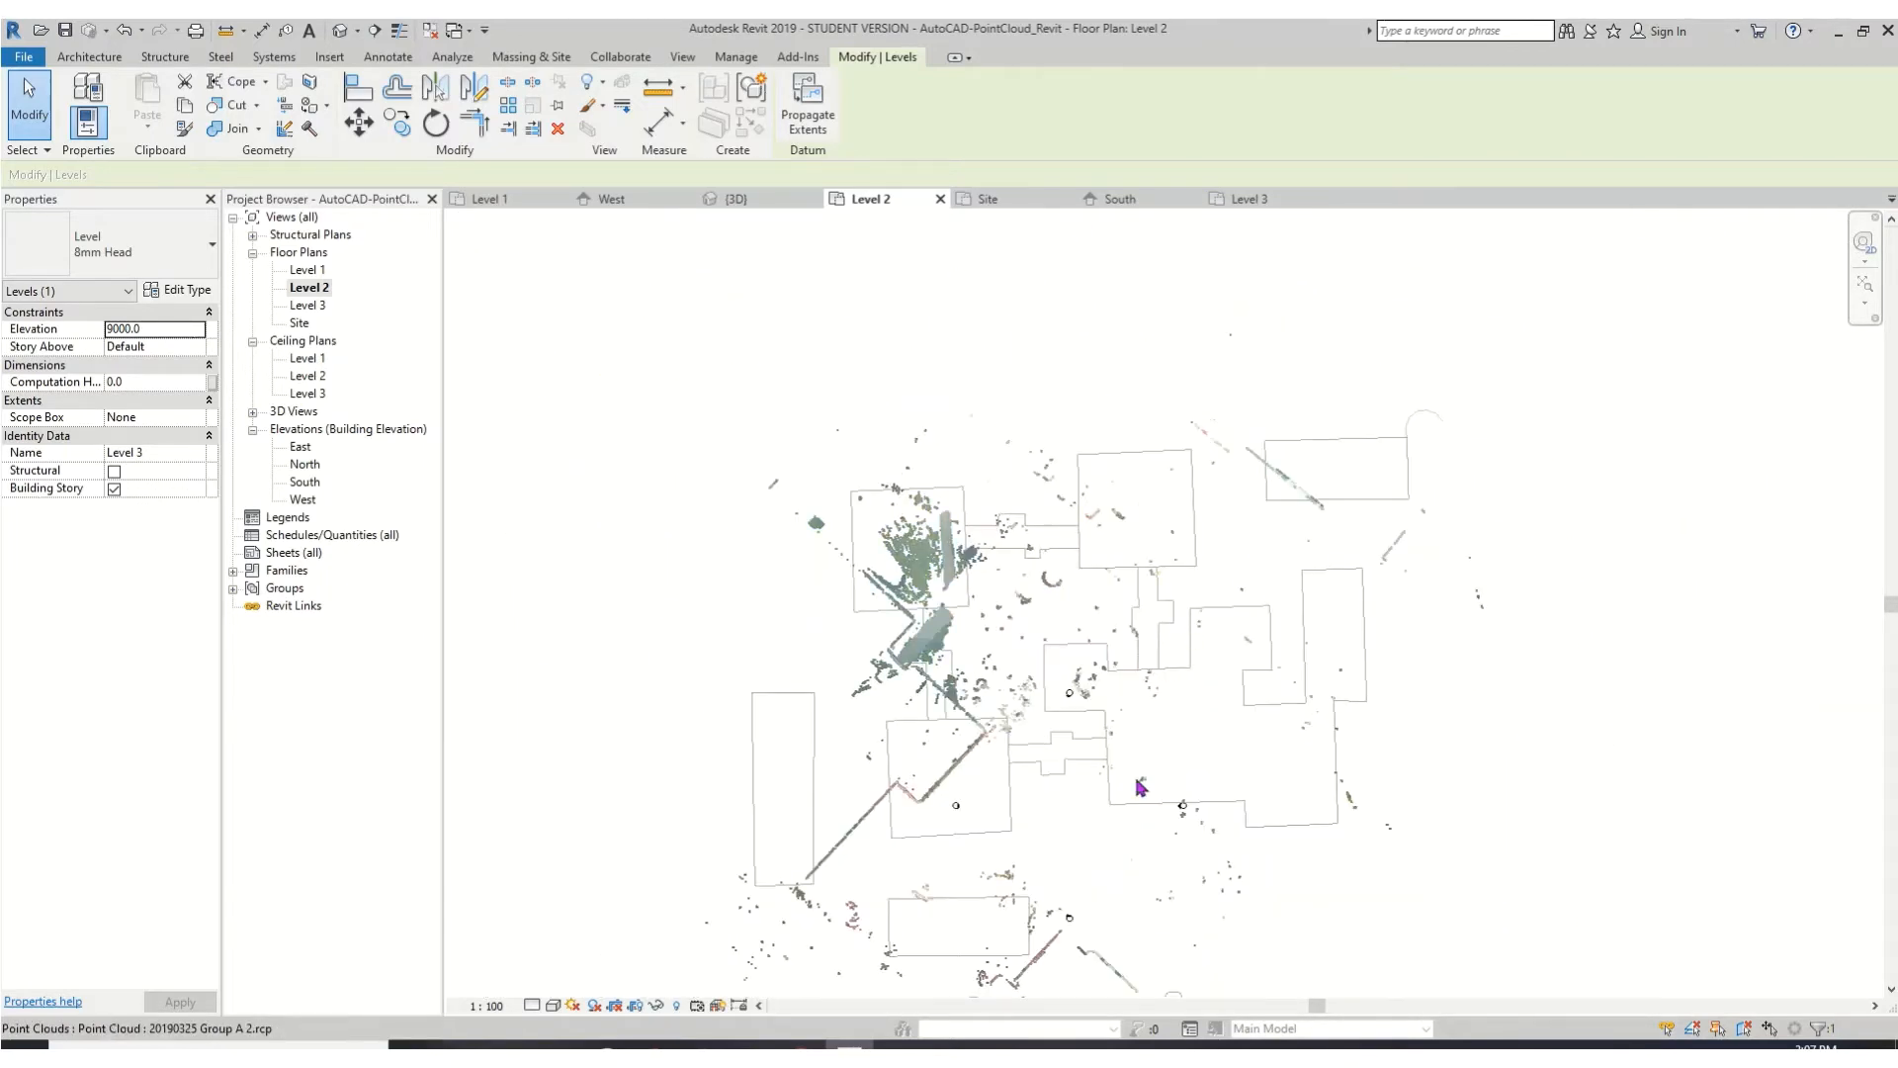
scroll(1144, 775, "up", 2)
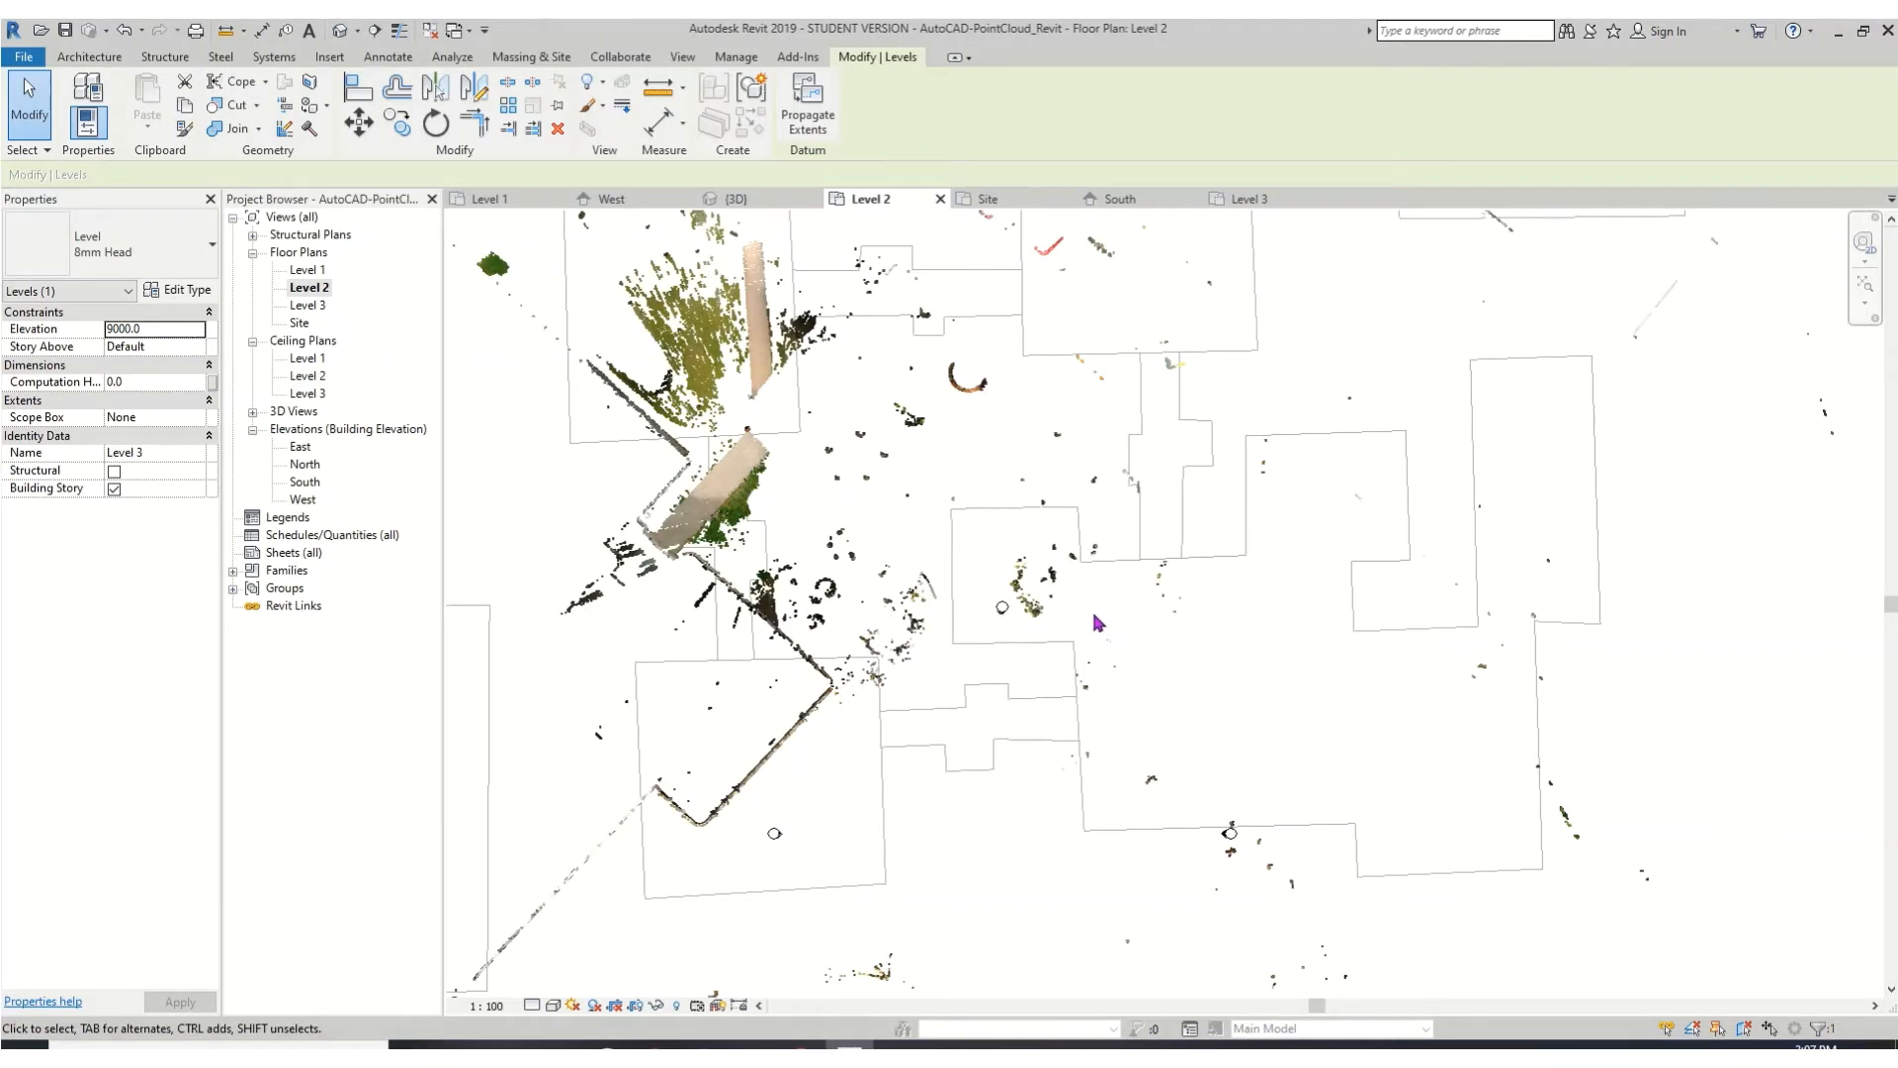
scroll(1045, 646, "down", 2)
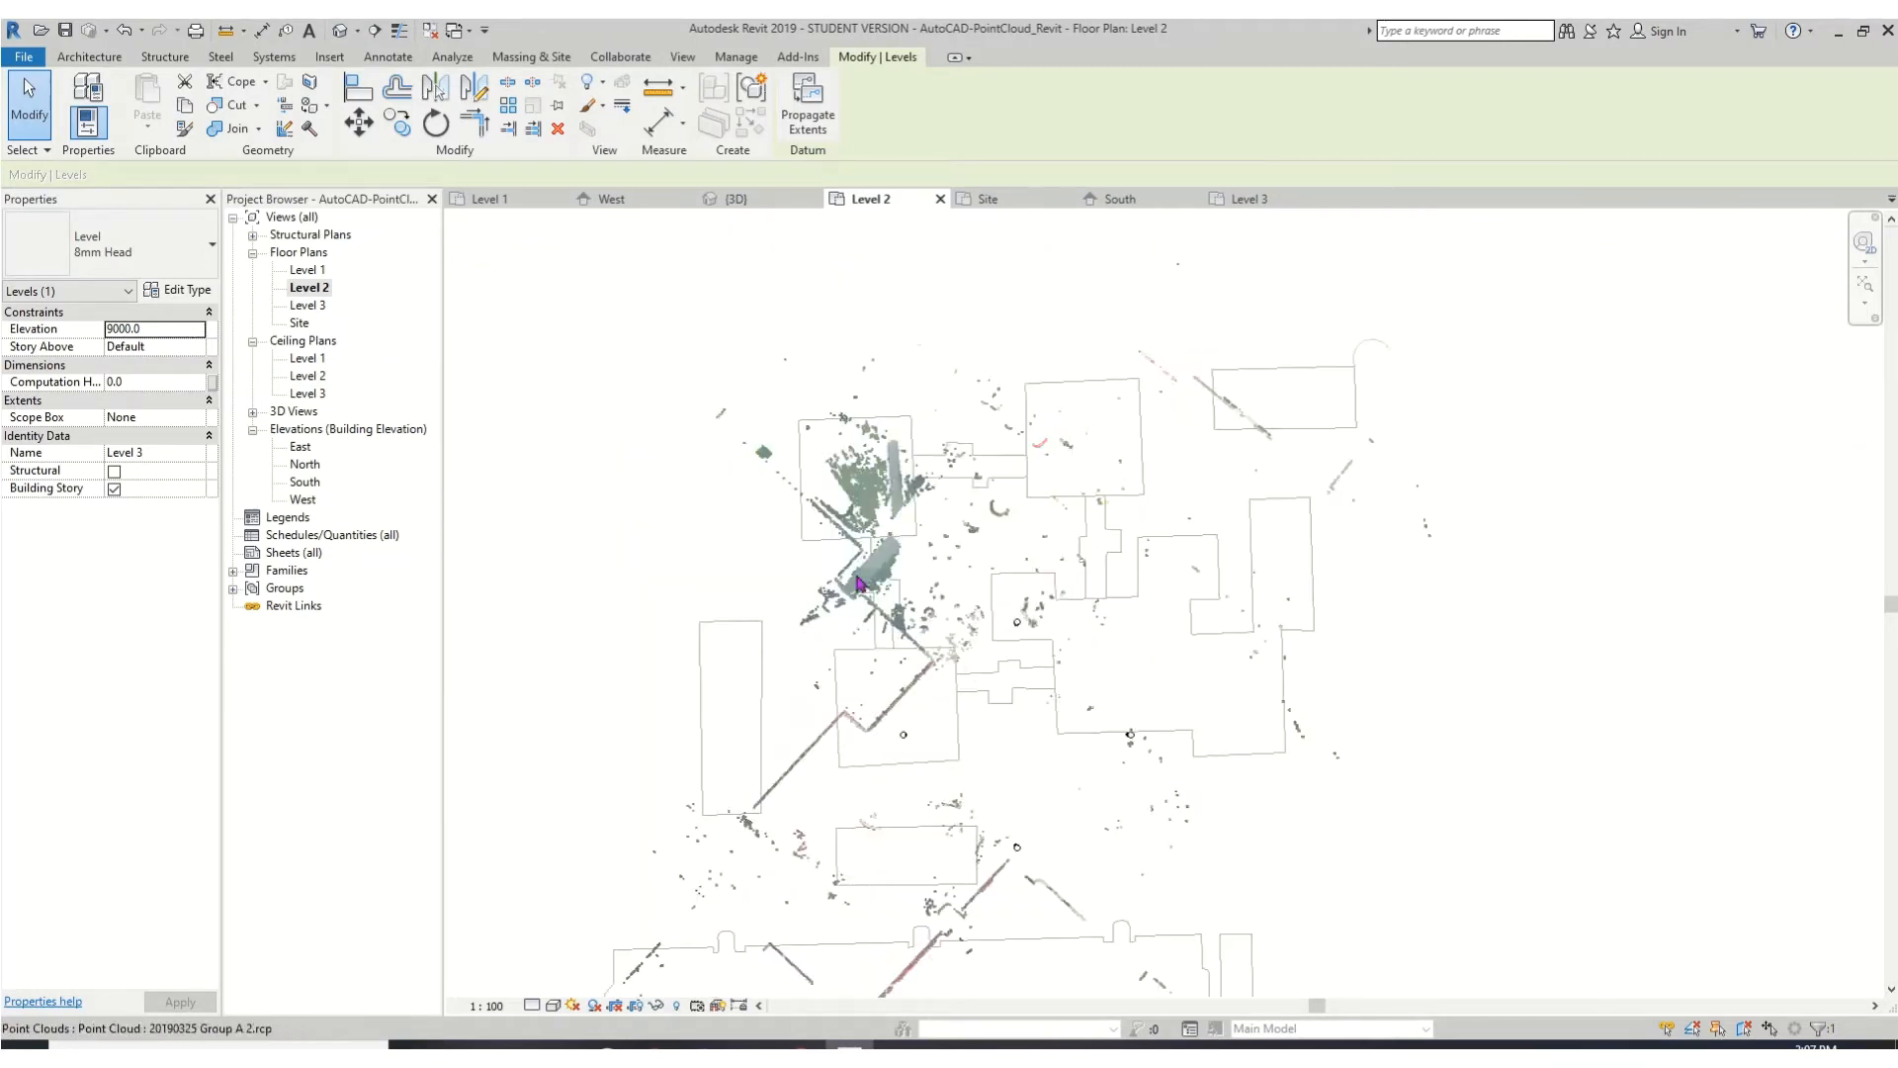
left_click(315, 272)
left_click(314, 270)
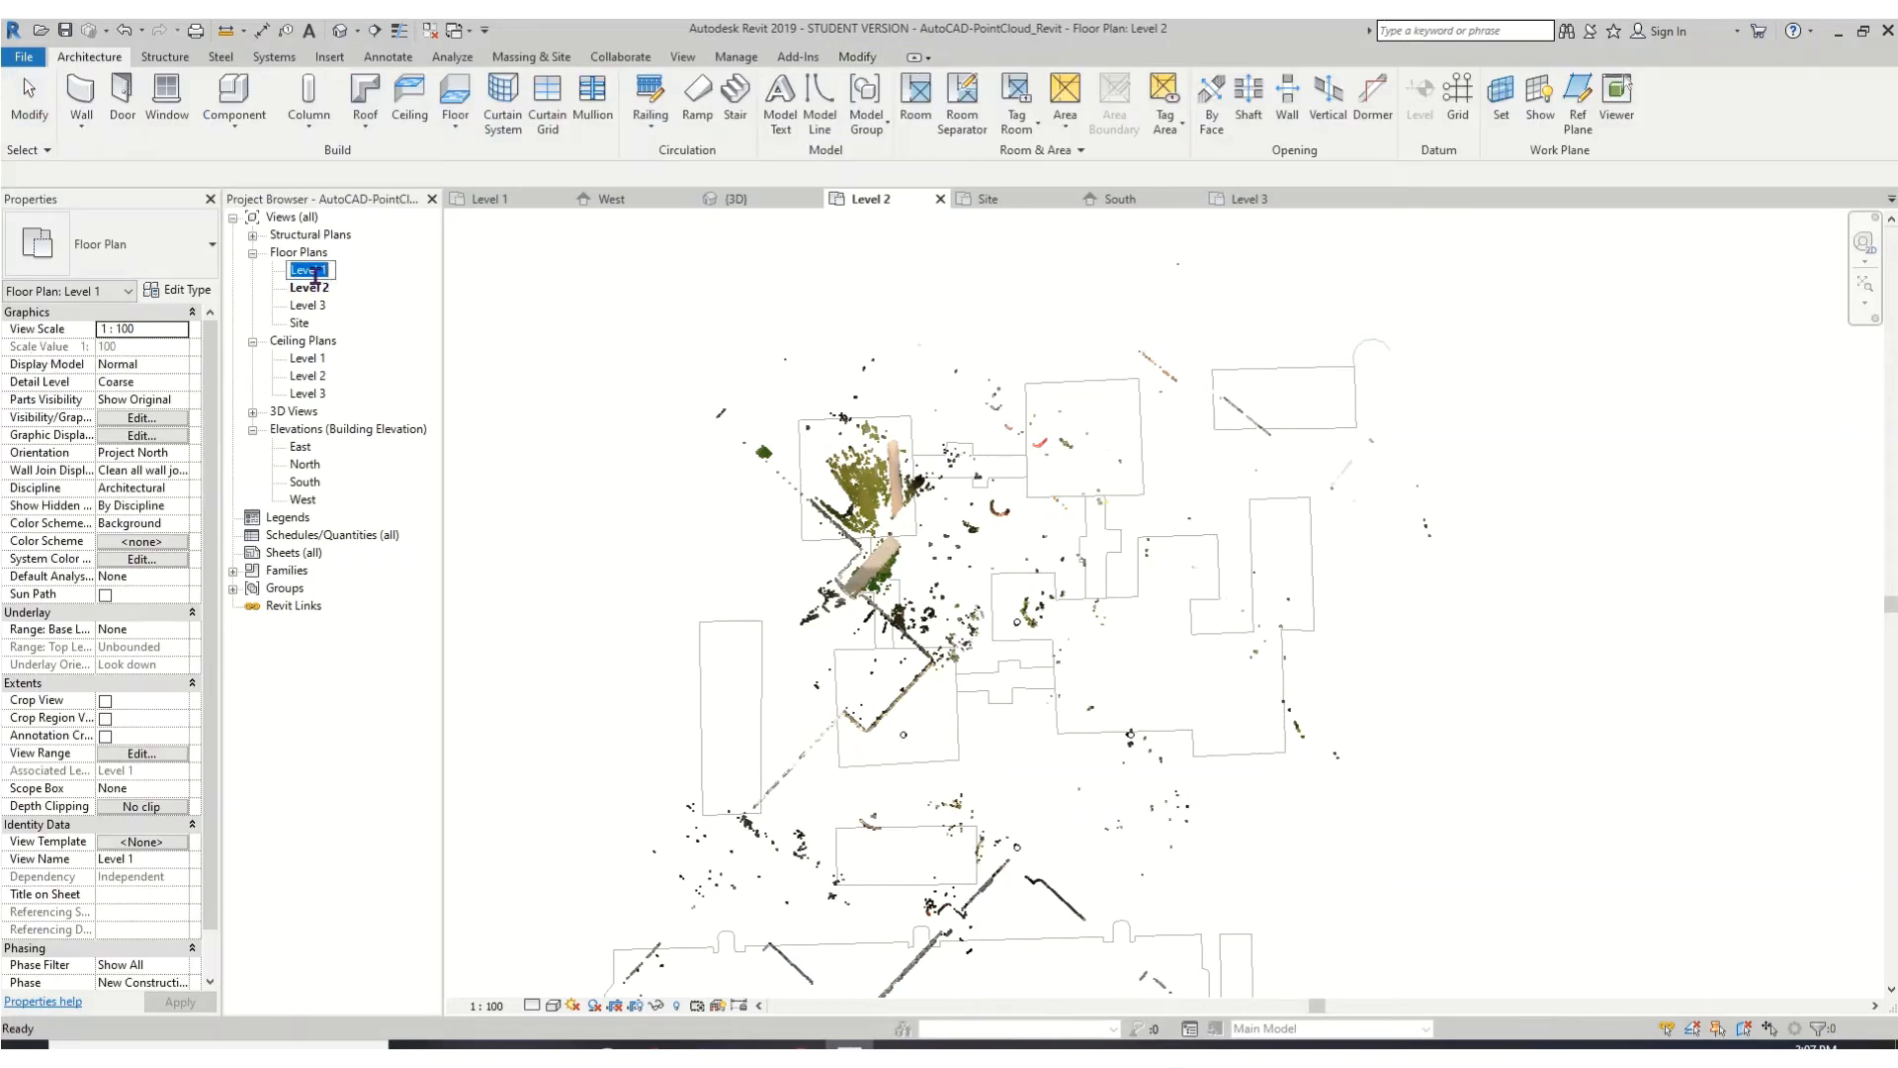
left_click(1134, 728)
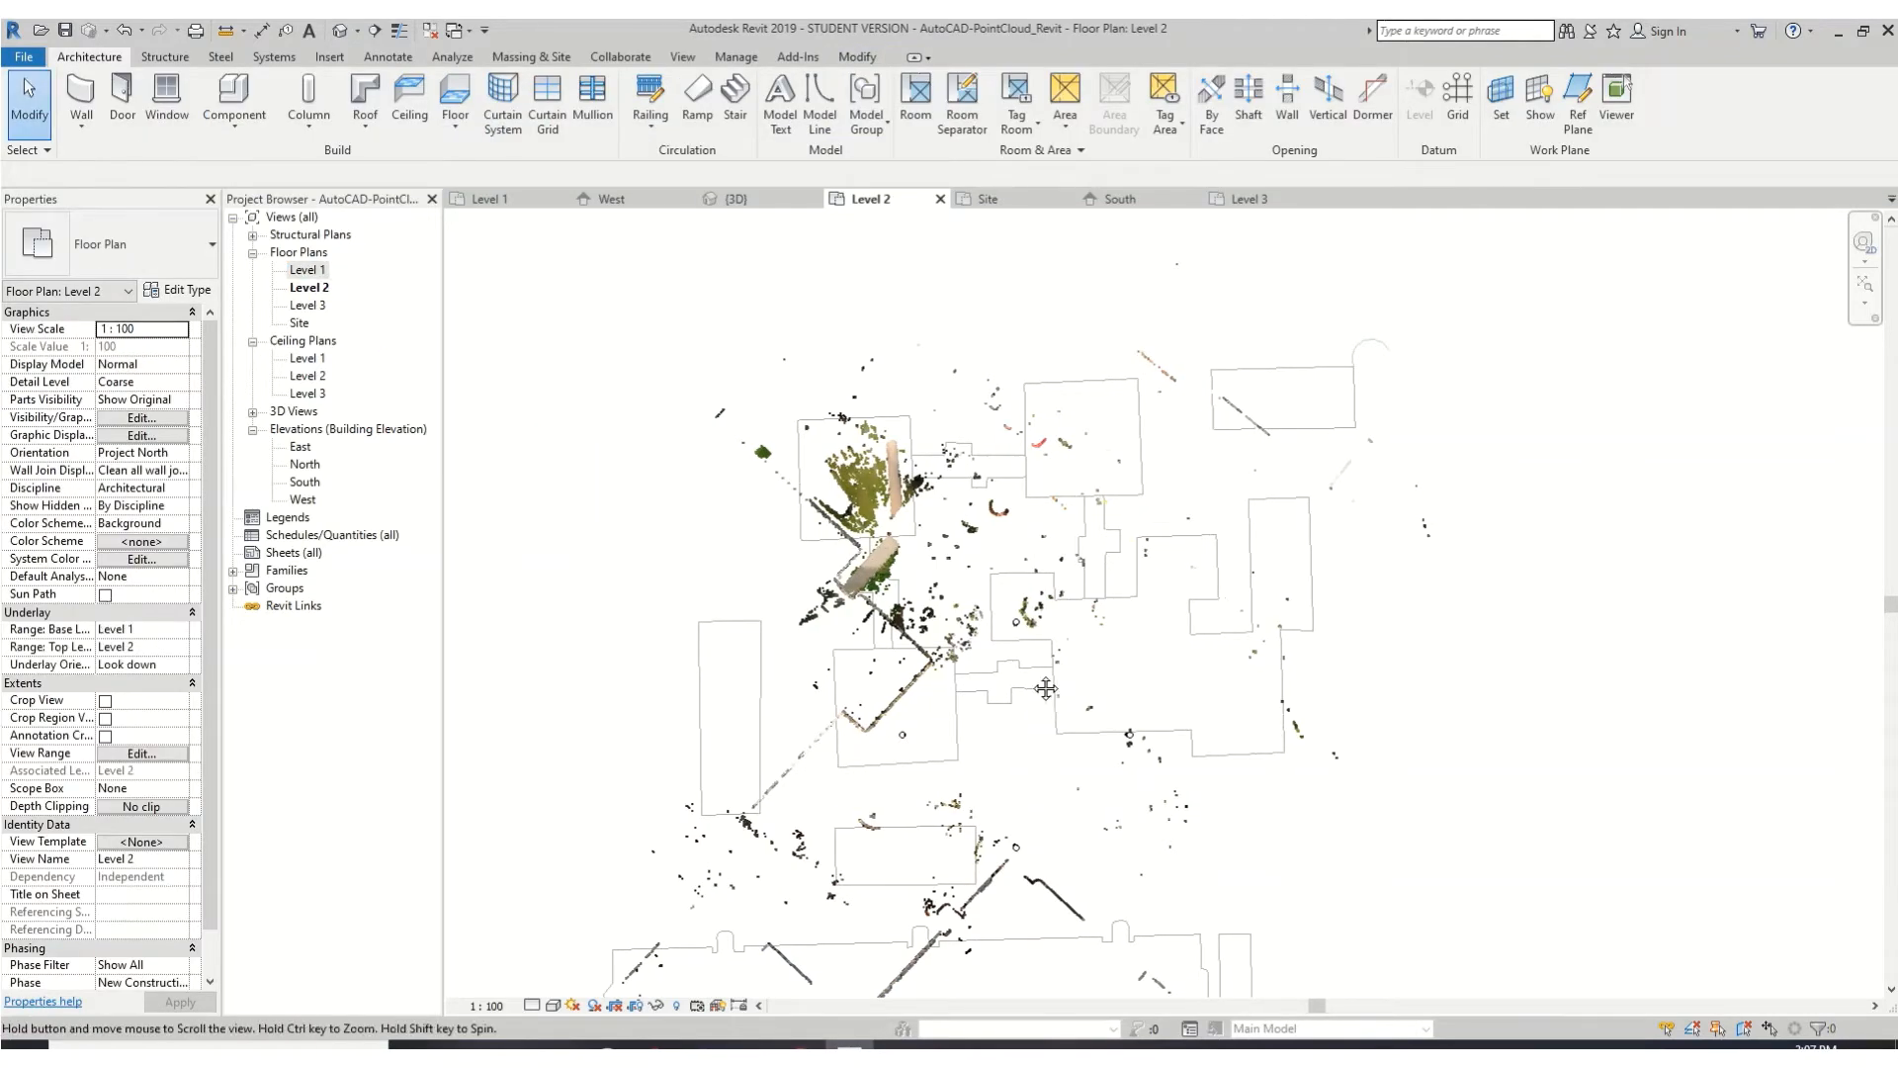
- Move the point cloud so its stepped wall corner sits near the inner notch corner at the lower edge of the large building outline
middle_click_drag(1040, 728, 1053, 559)
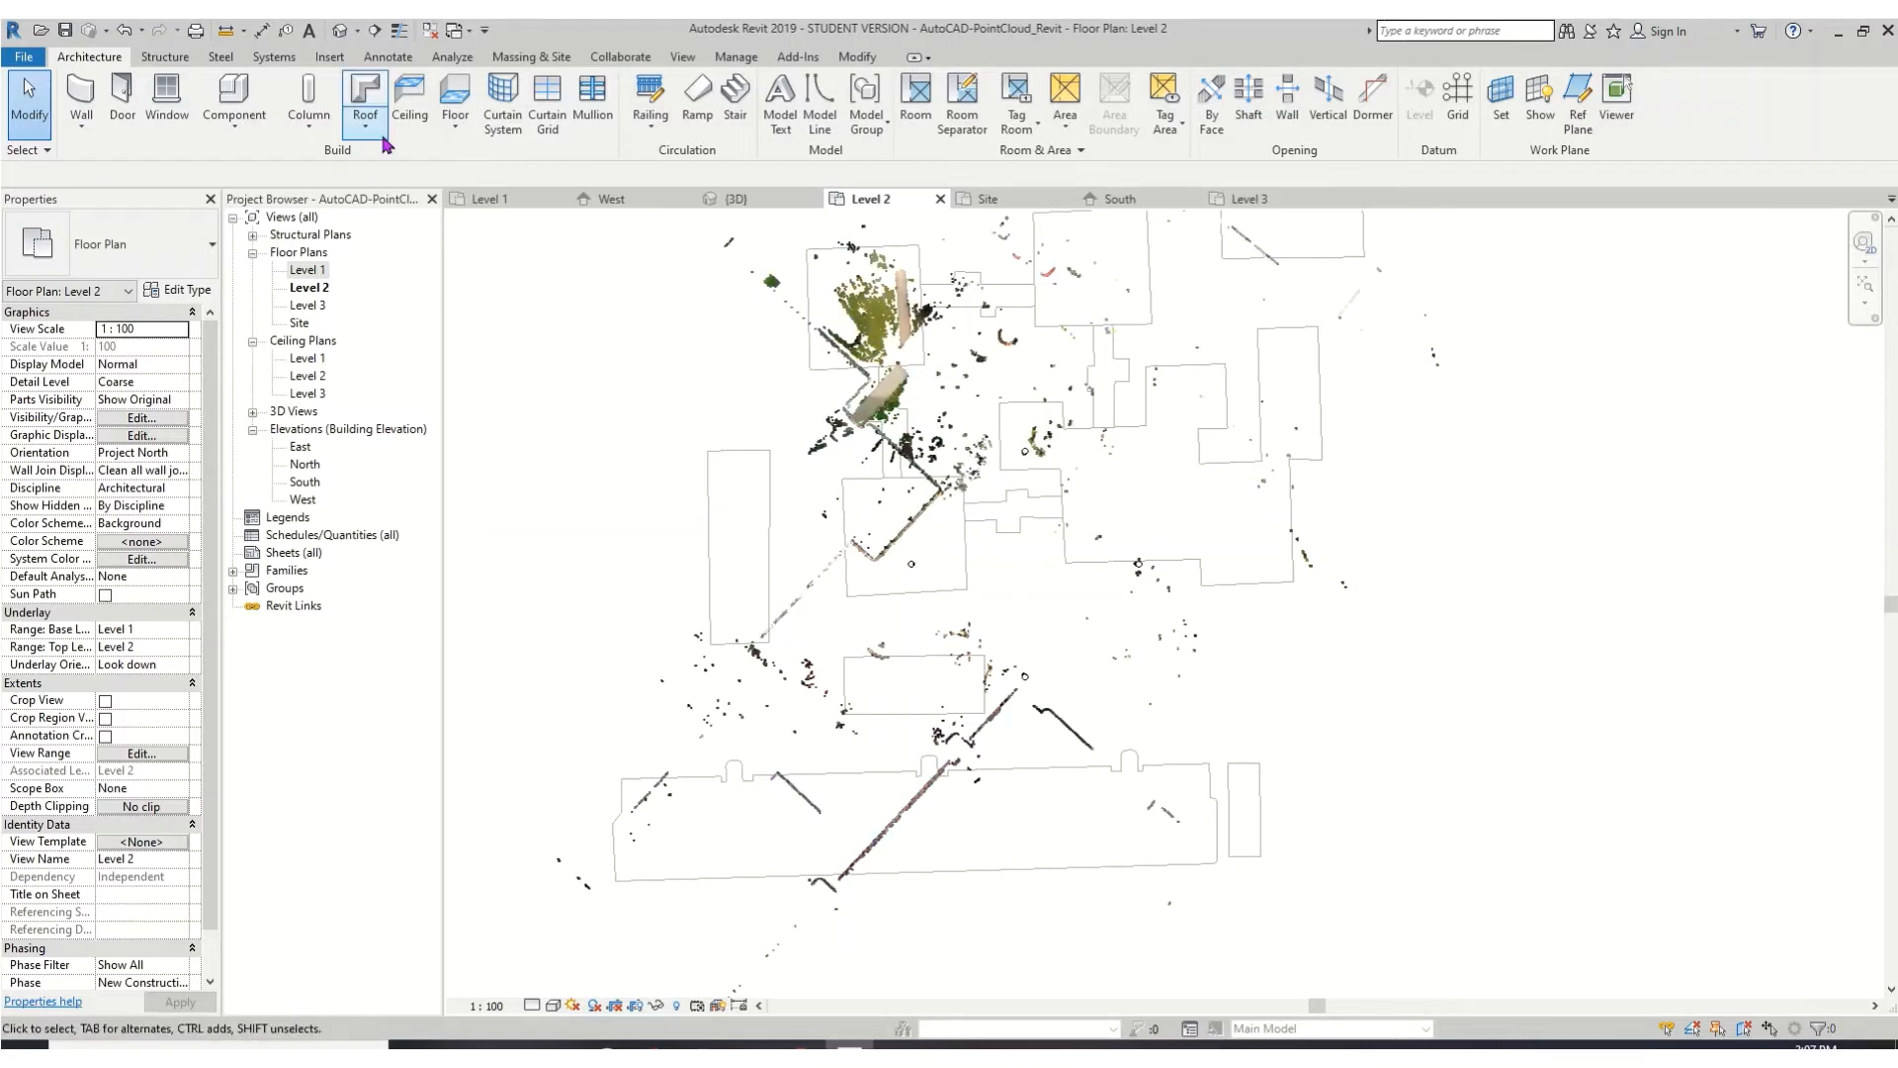
left_click(896, 364)
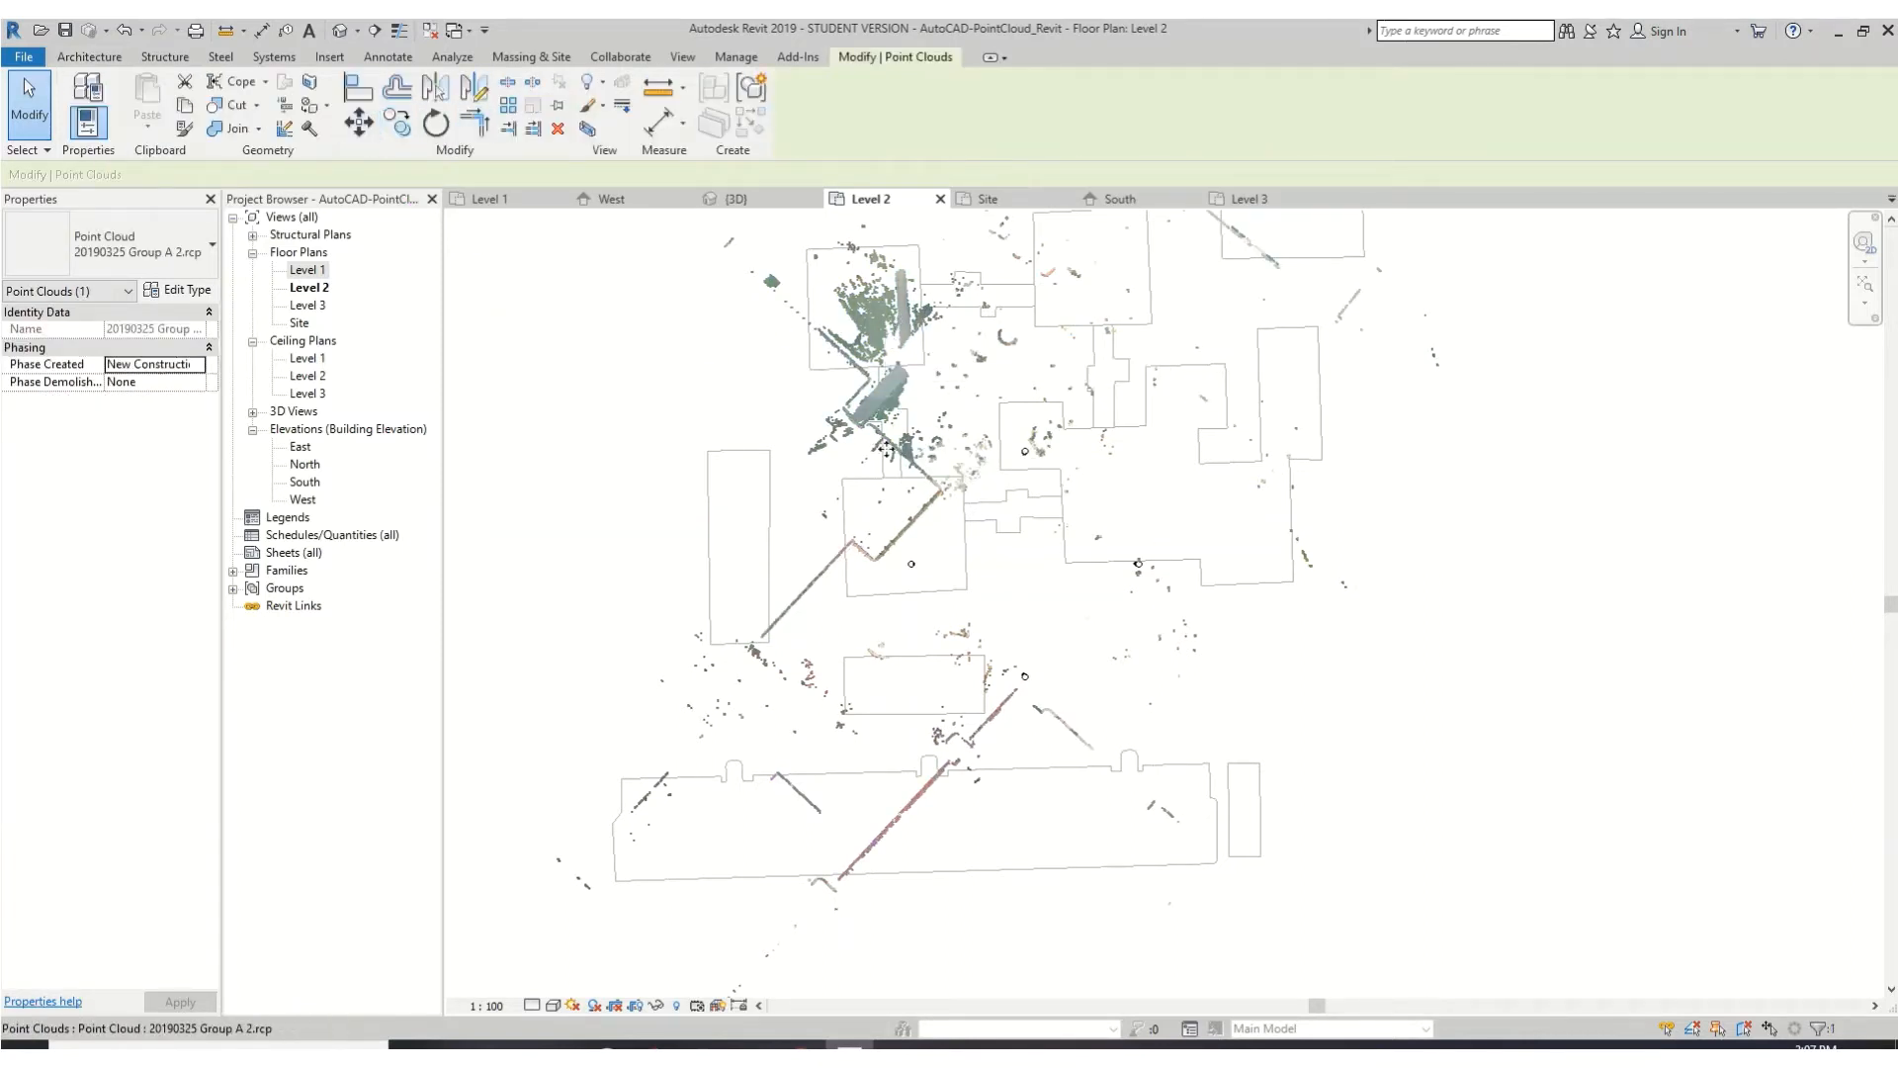
scroll(849, 542, "up", 6)
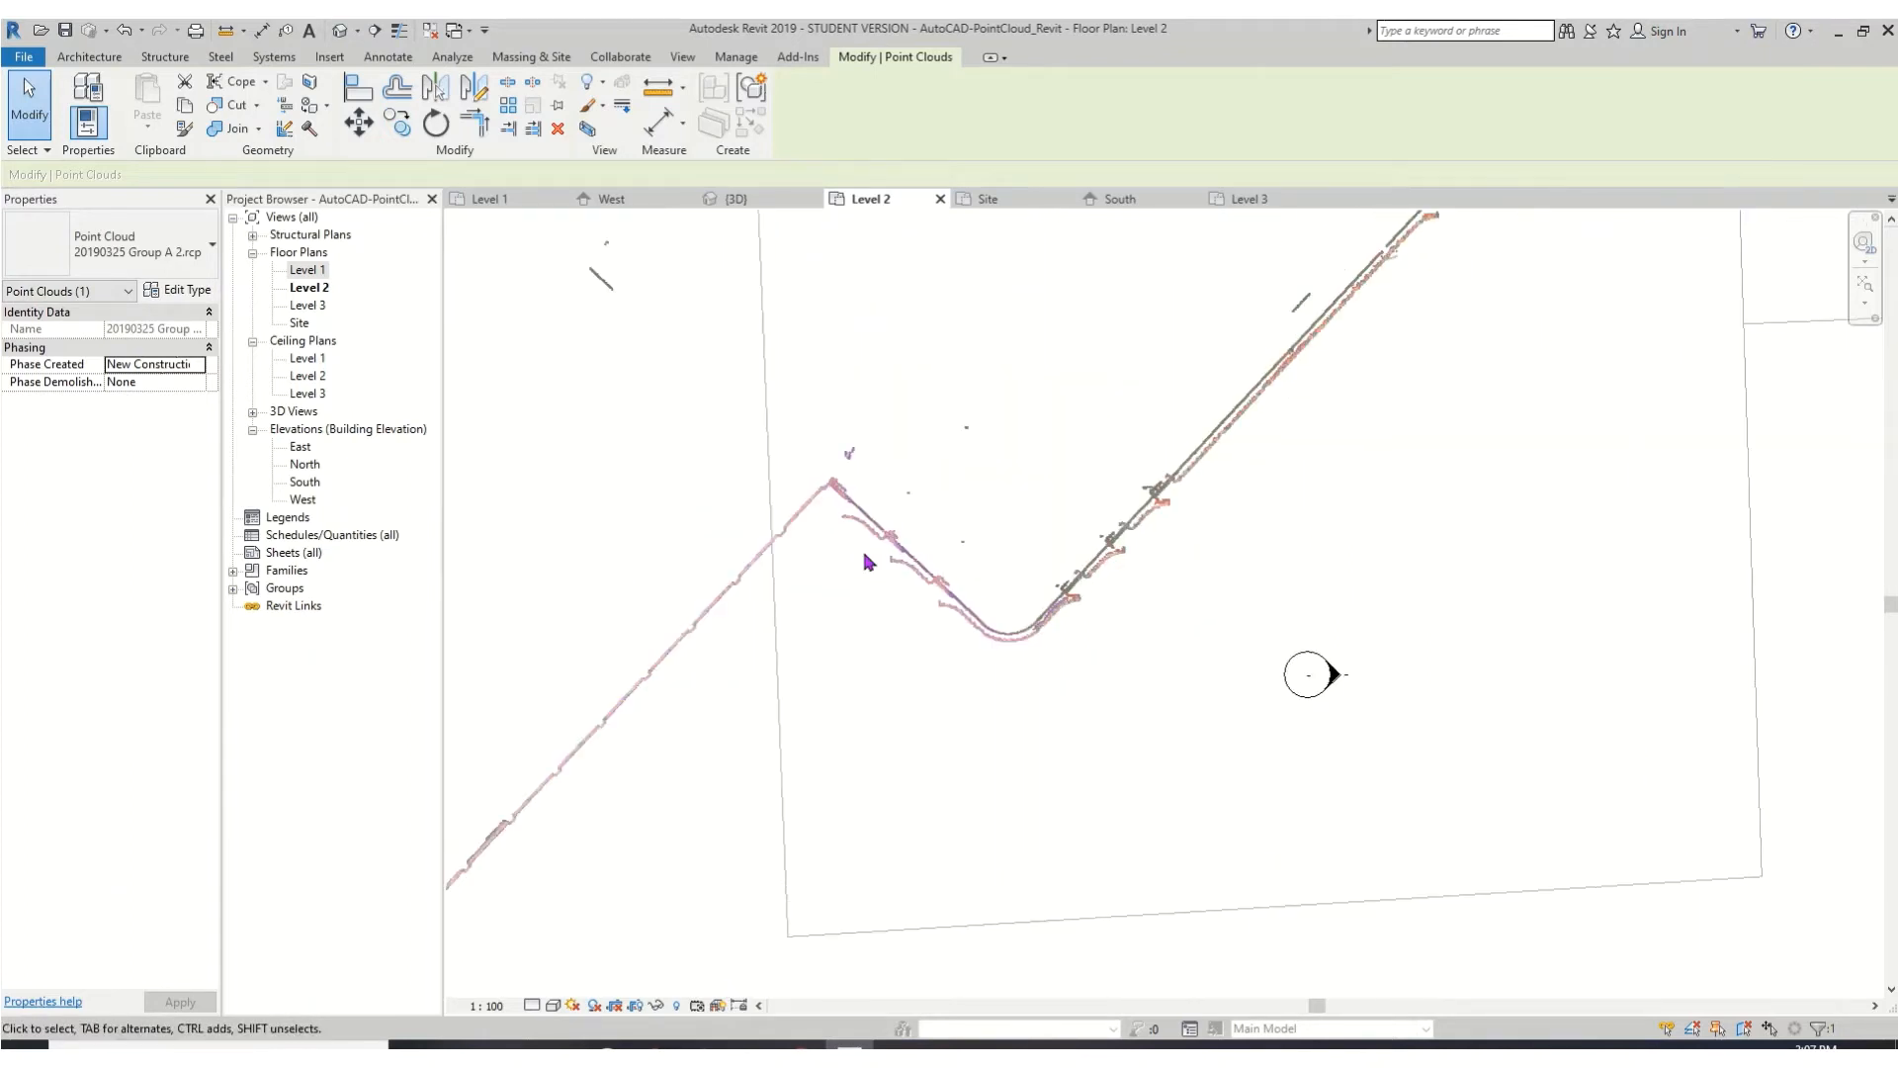
scroll(819, 451, "up", 1)
left_click_drag(754, 318, 1363, 477)
scroll(1363, 477, "down", 3)
scroll(1510, 594, "down", 4)
middle_click_drag(1622, 721, 752, 679)
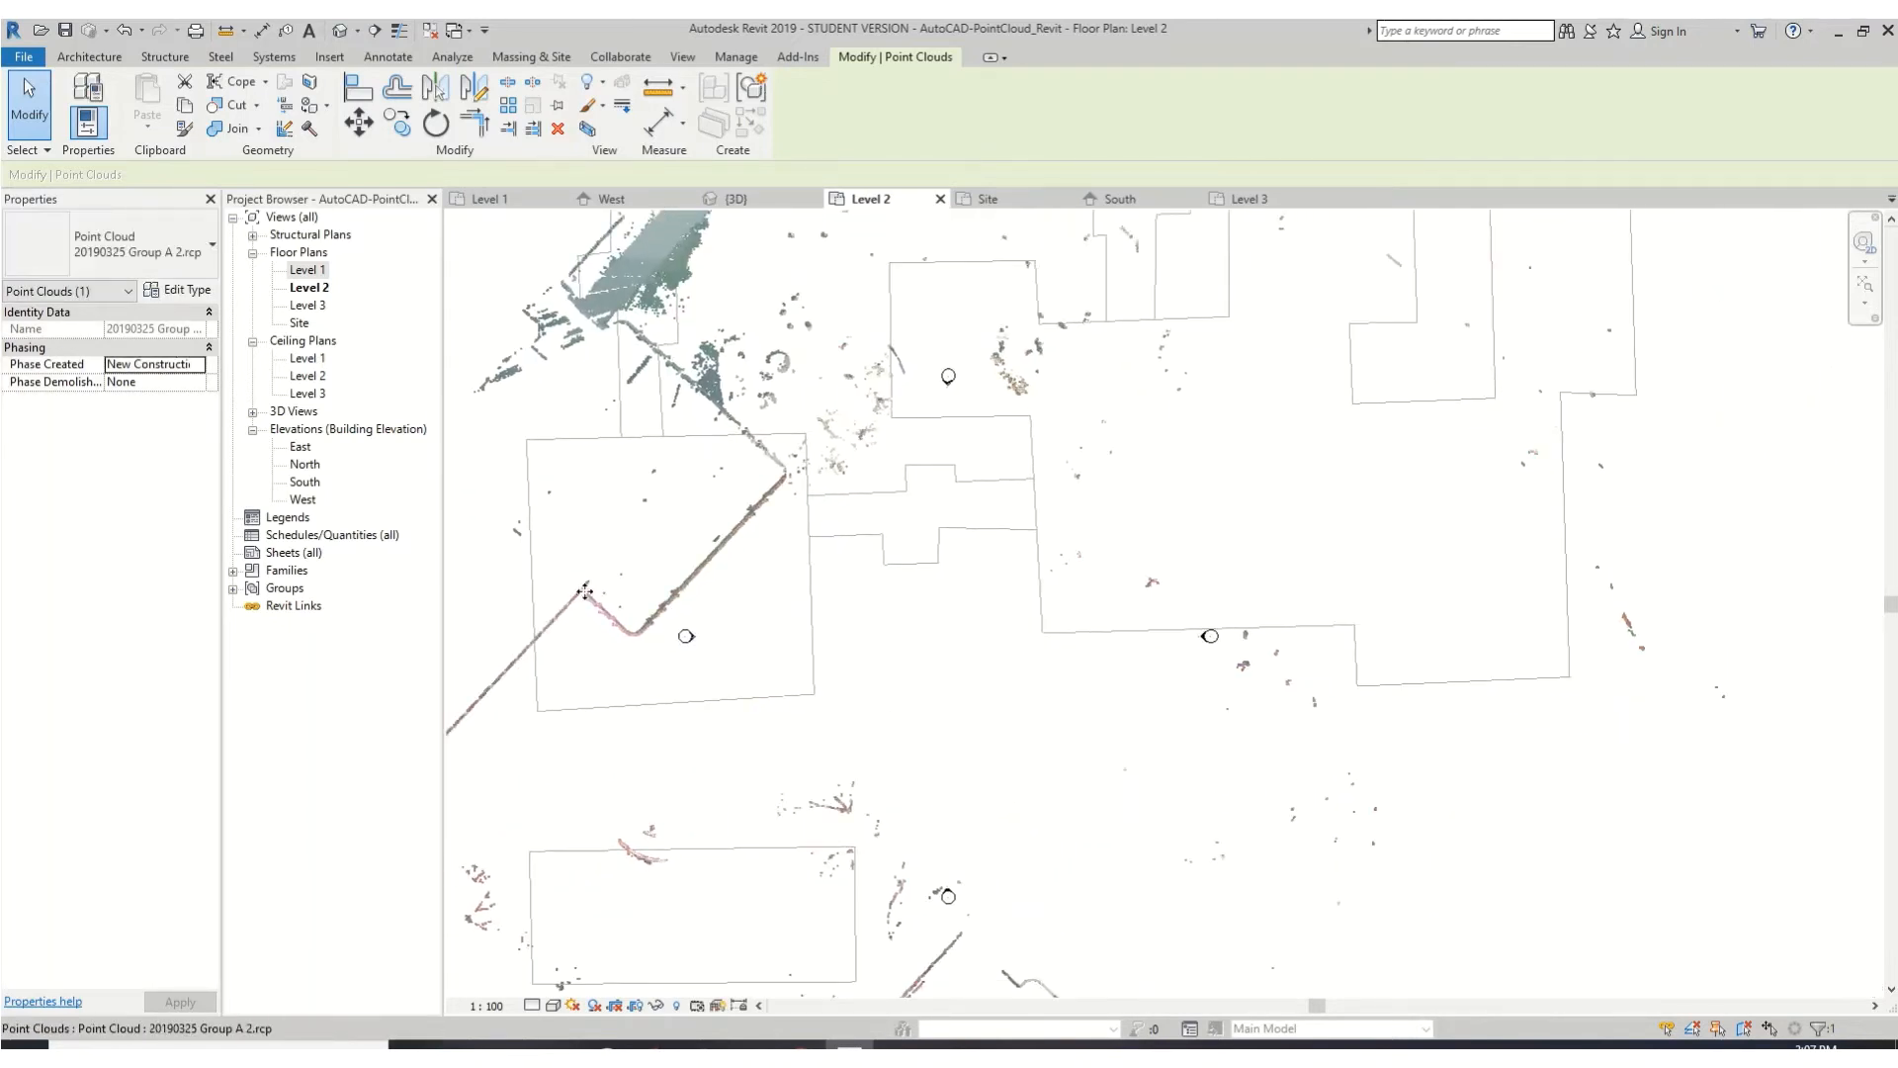
left_click_drag(585, 591, 1353, 627)
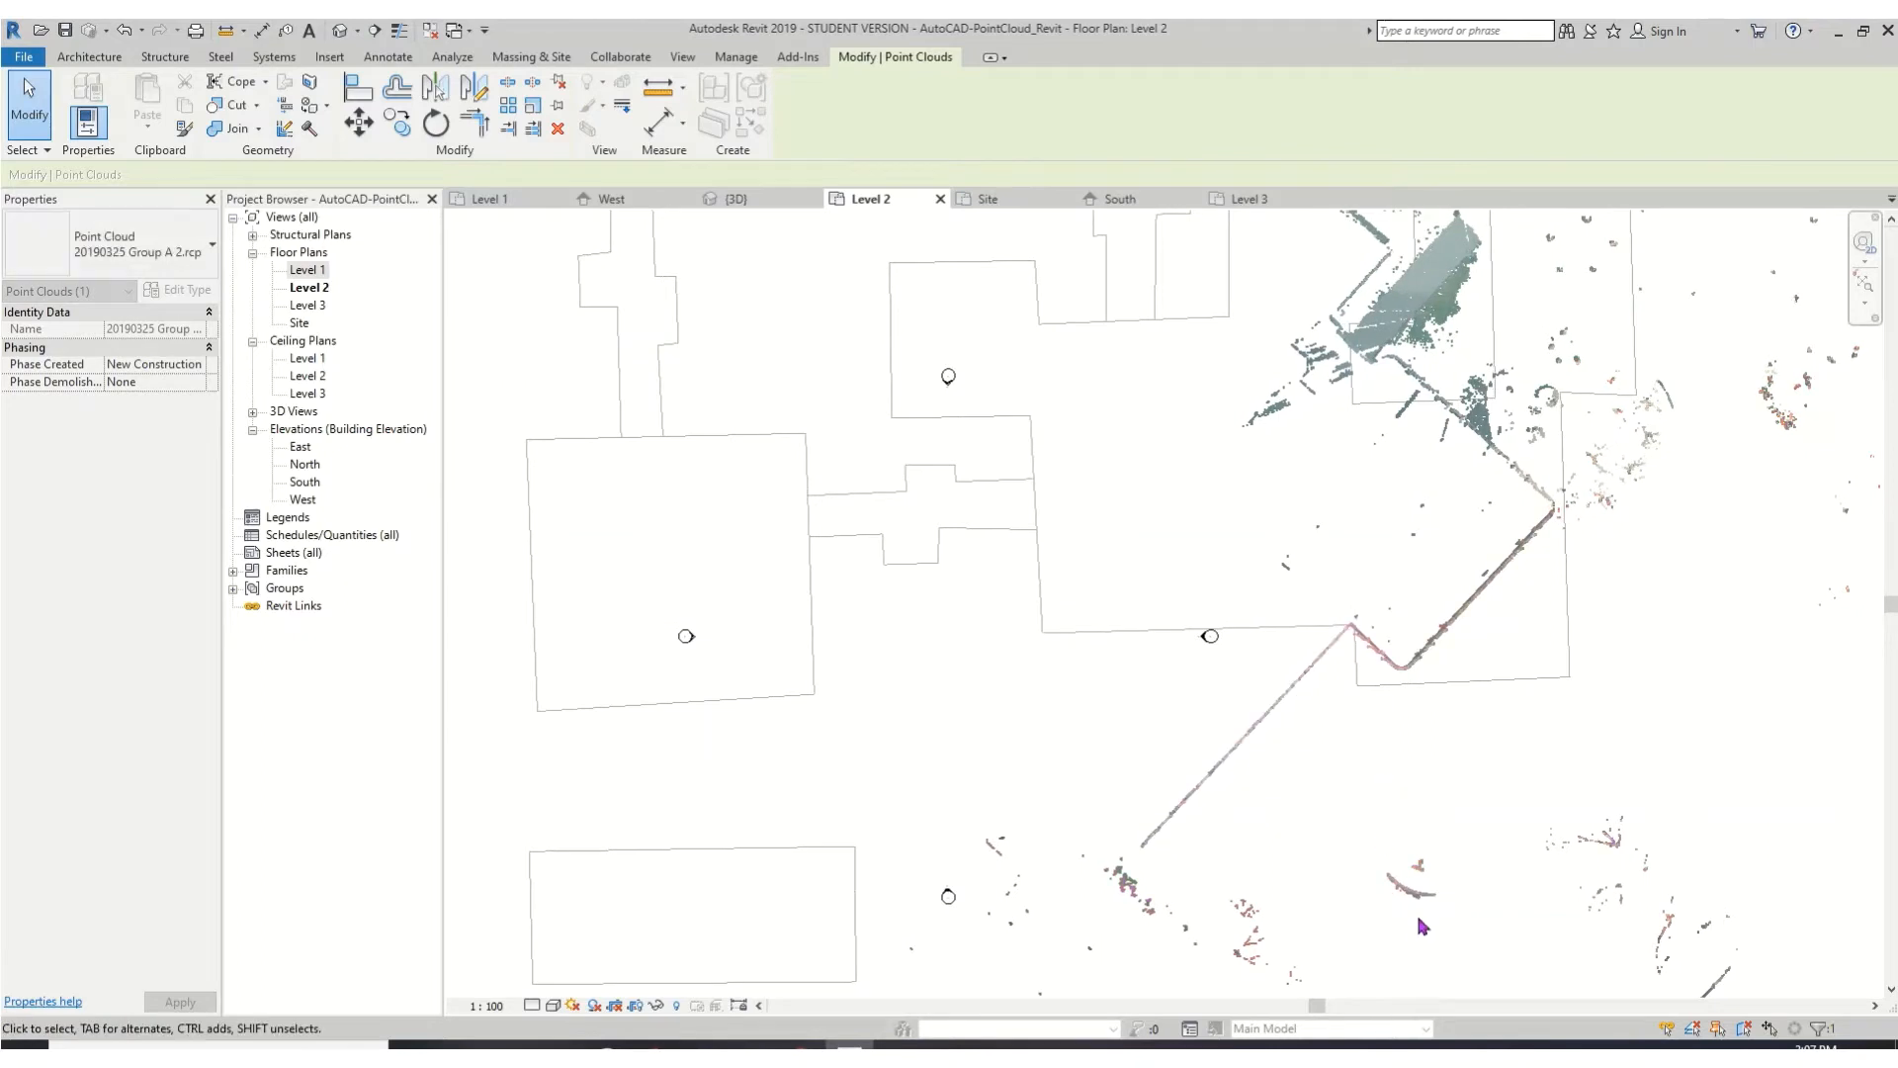
- Fine-tune the point cloud's position so its wall corner coincides with the notch corner of the building outline
scroll(1422, 926, "down", 3)
middle_click_drag(1384, 806, 1309, 750)
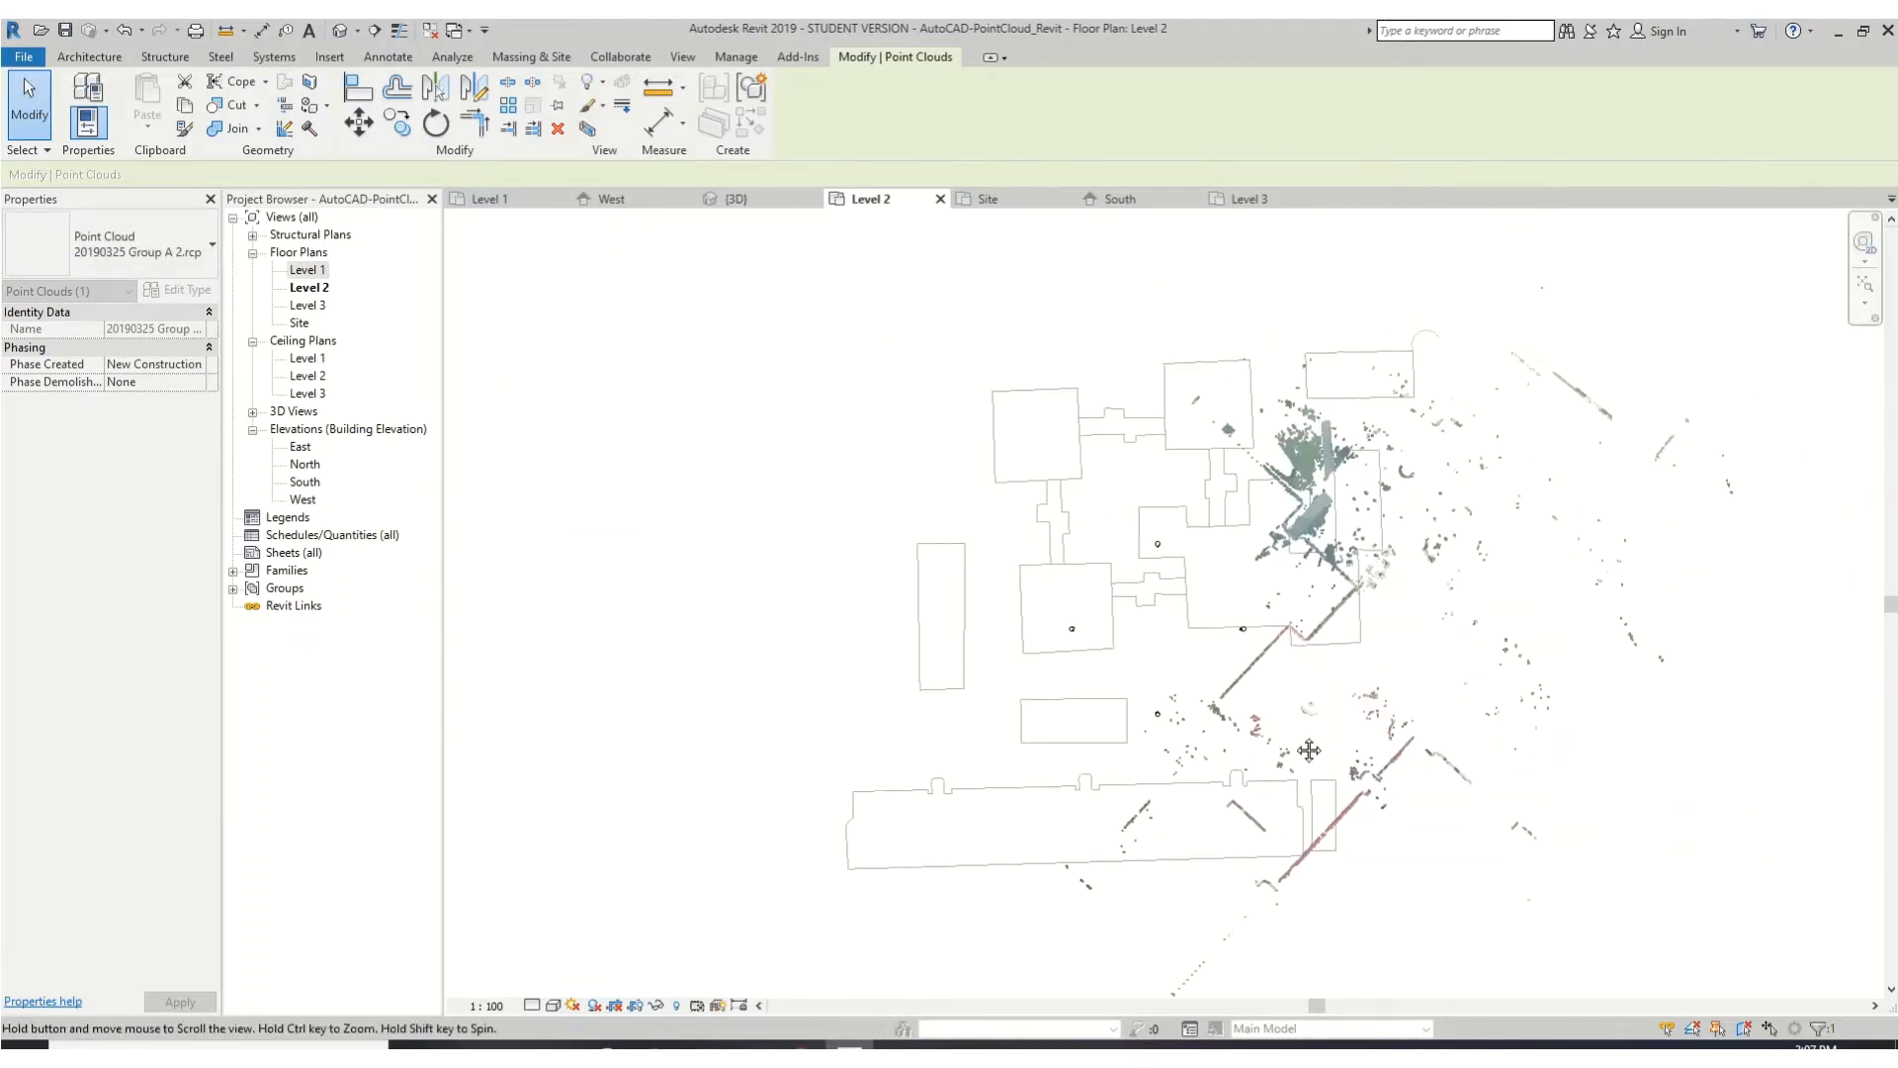
scroll(1263, 663, "up", 6)
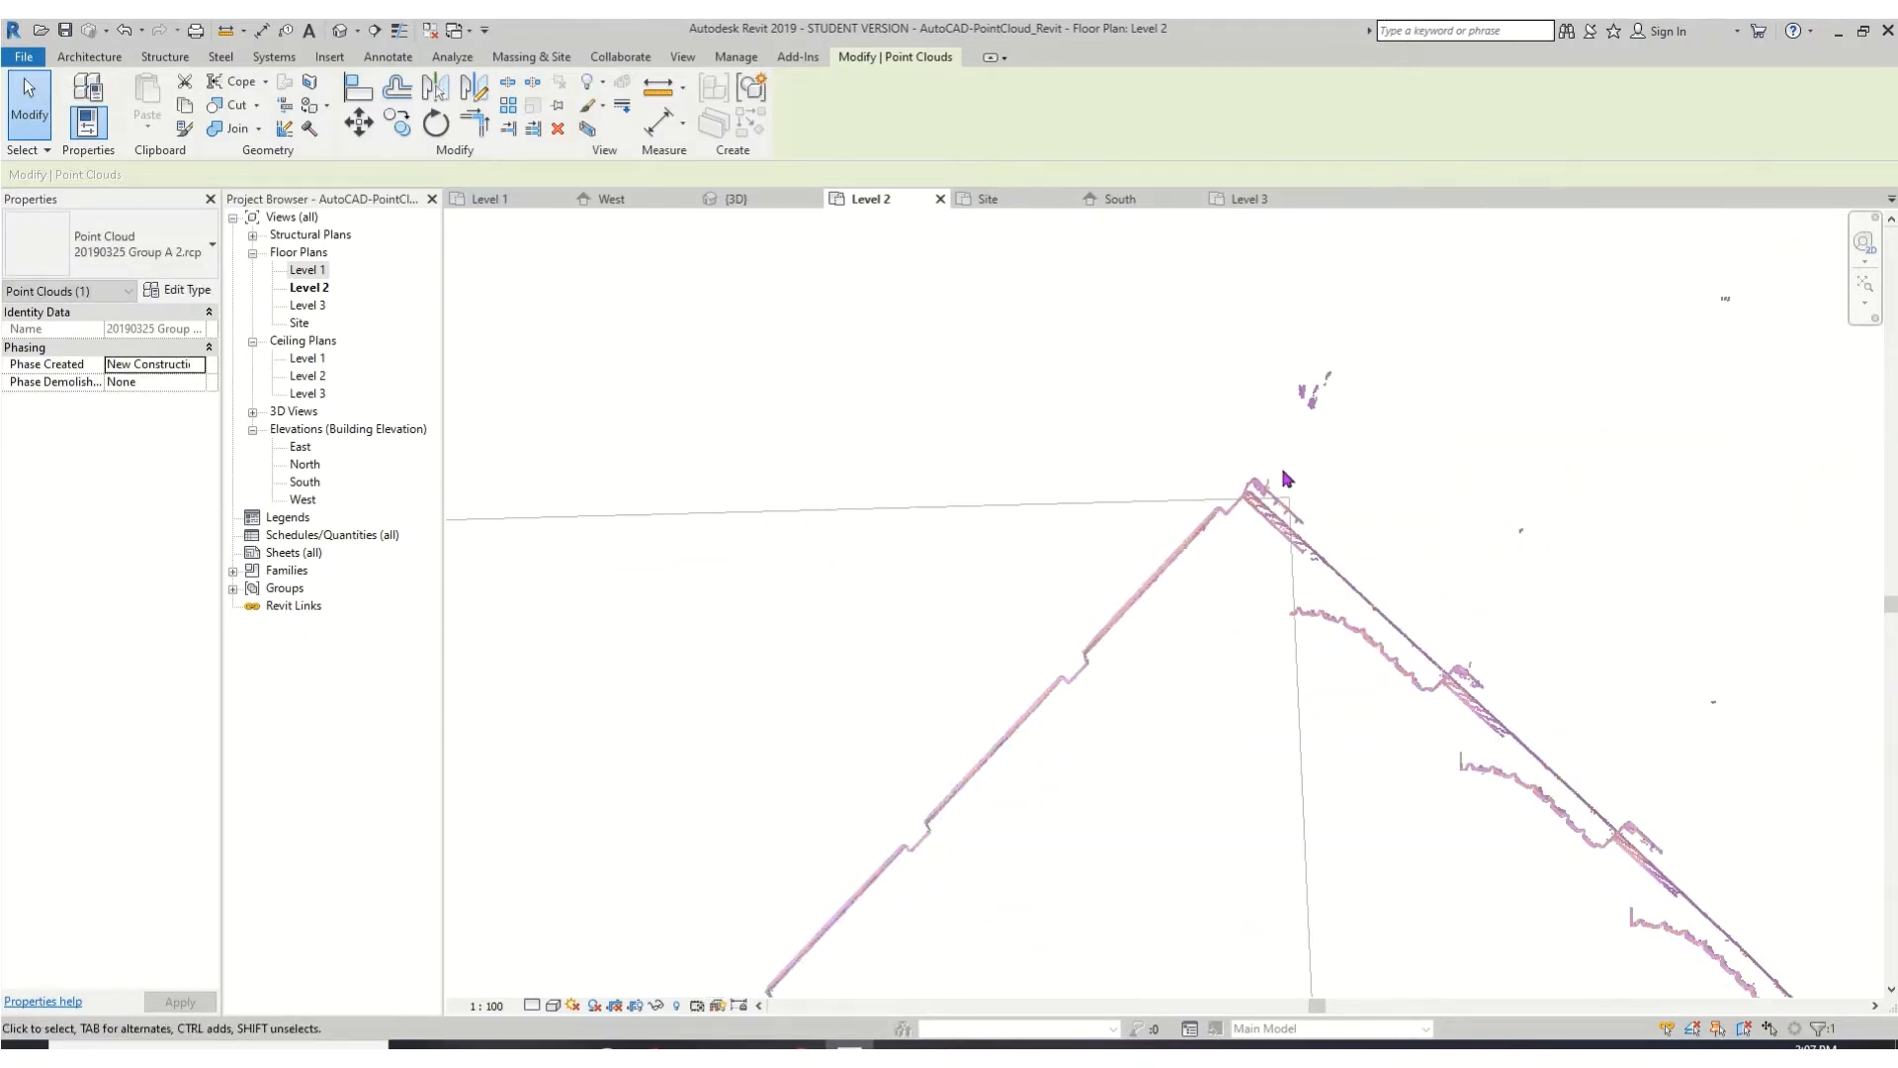
left_click_drag(1264, 500, 1298, 489)
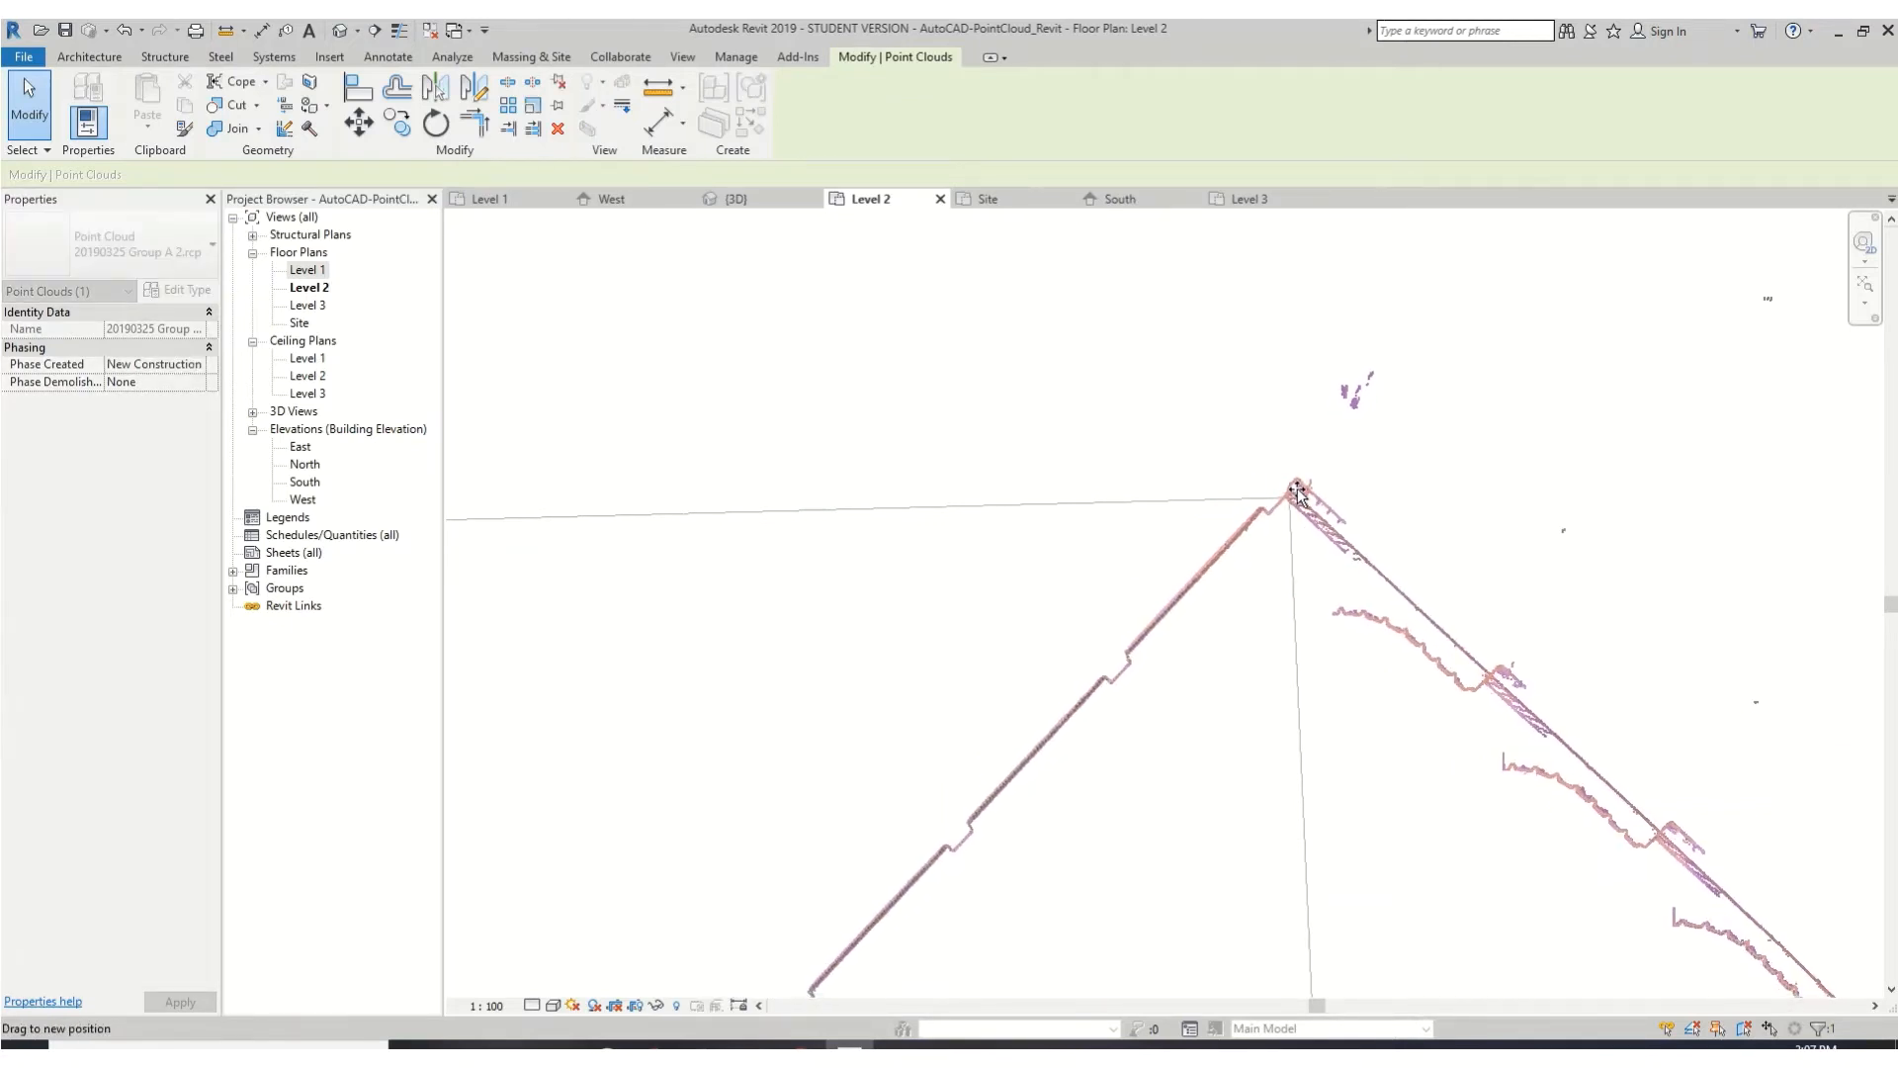
left_click_drag(1315, 560, 1316, 560)
scroll(1568, 784, "down", 6)
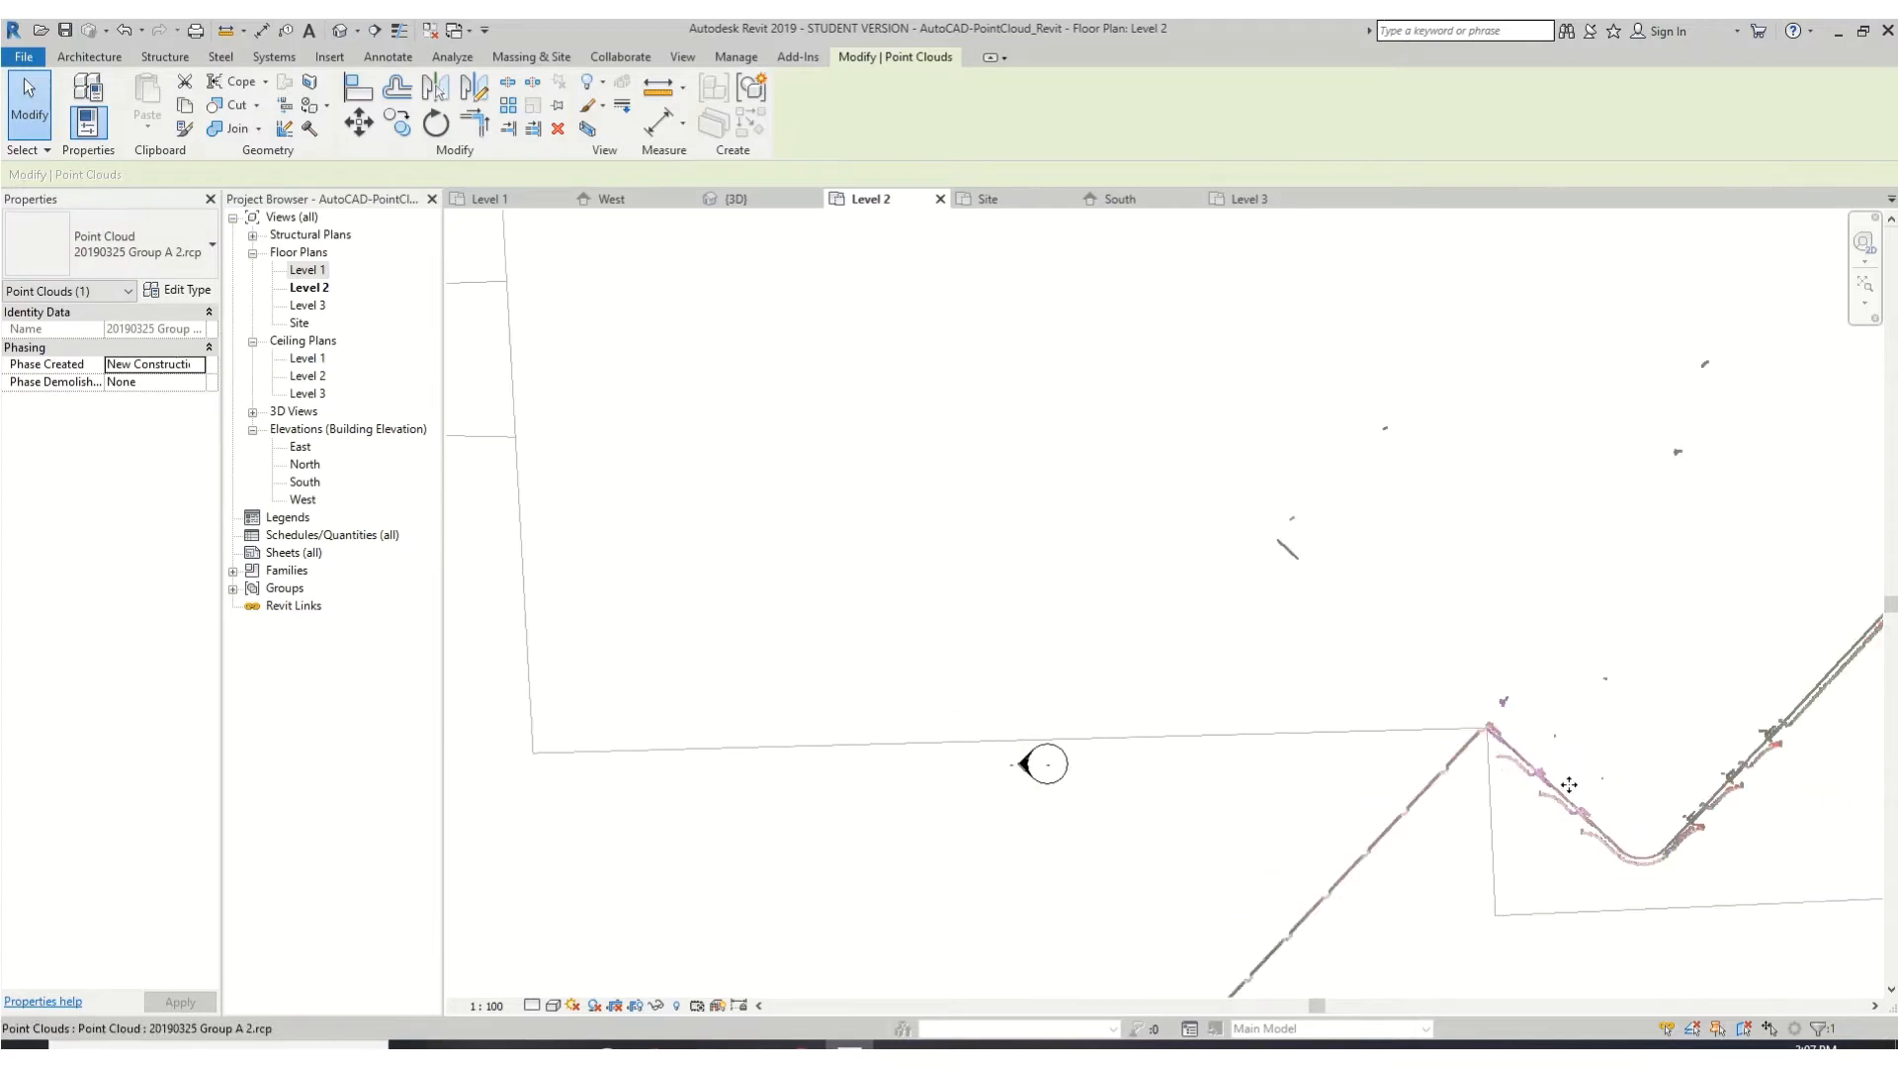
middle_click_drag(1573, 699, 1096, 573)
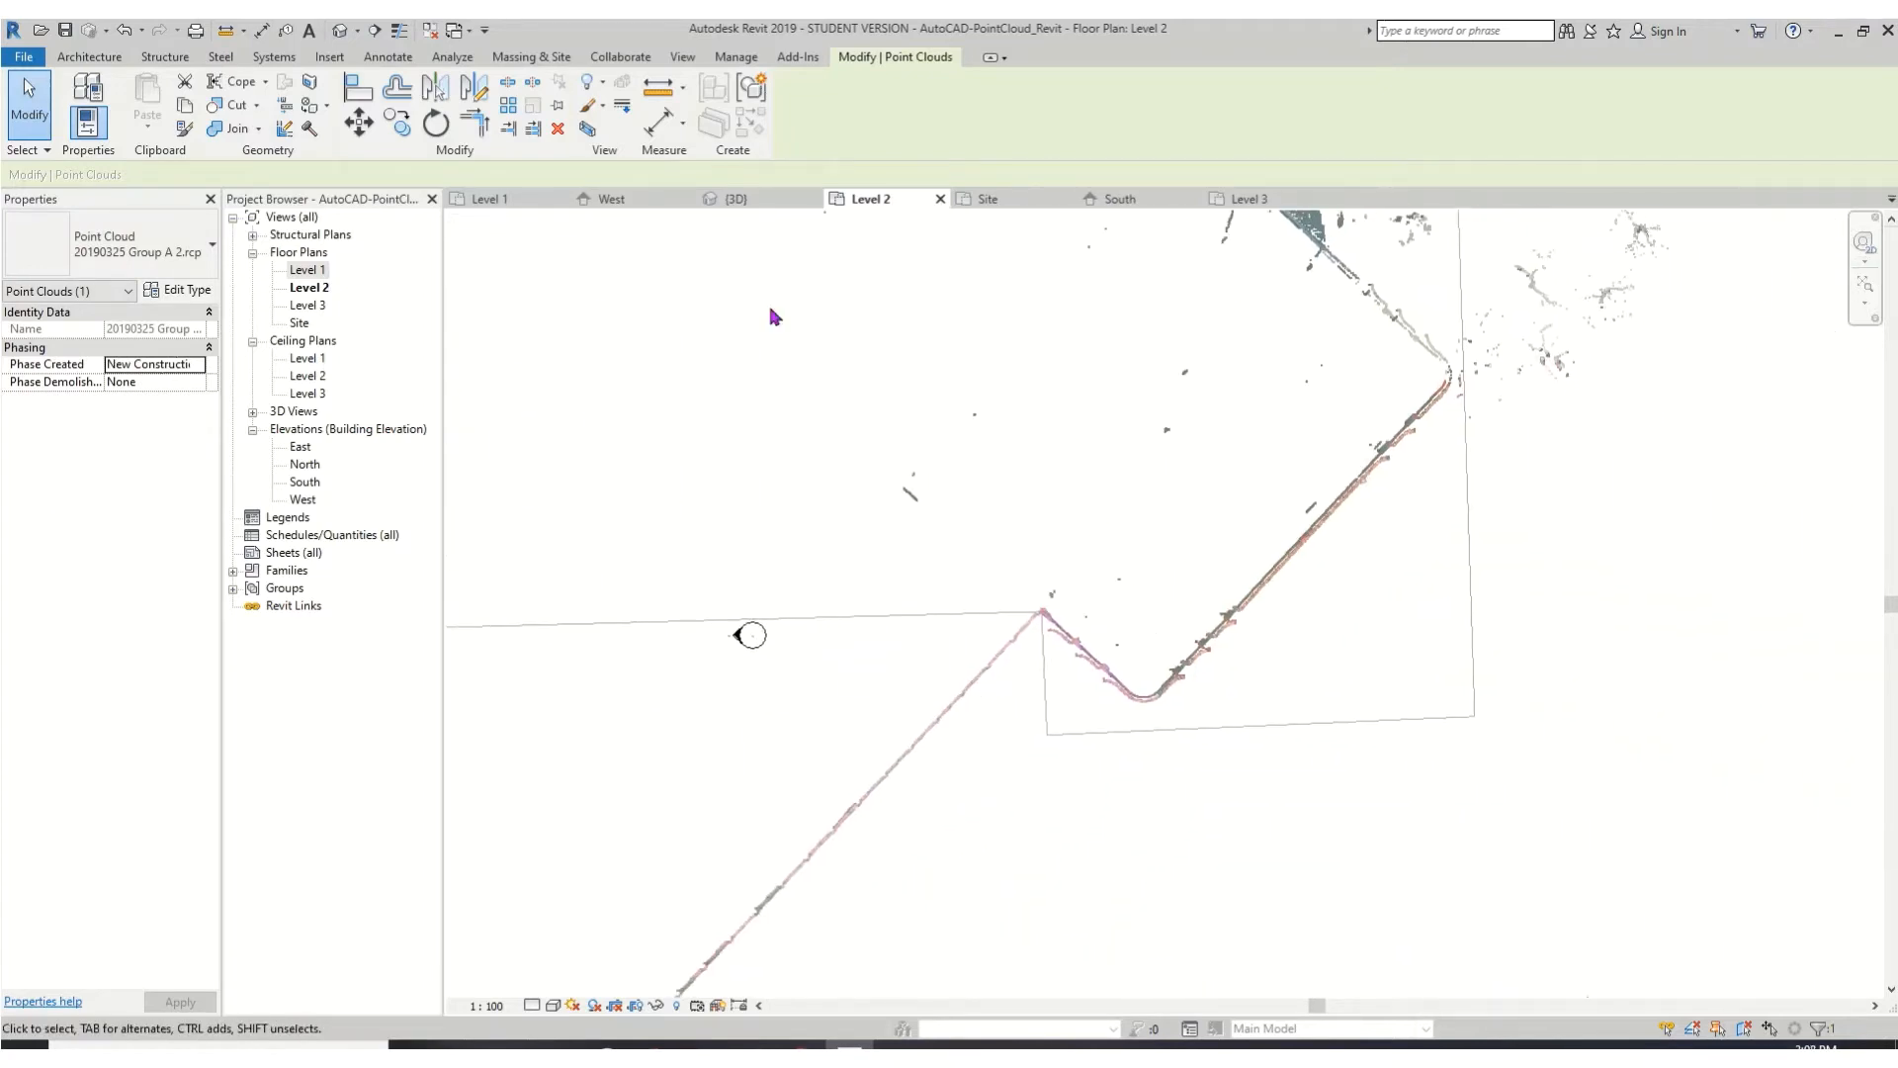
left_click(435, 124)
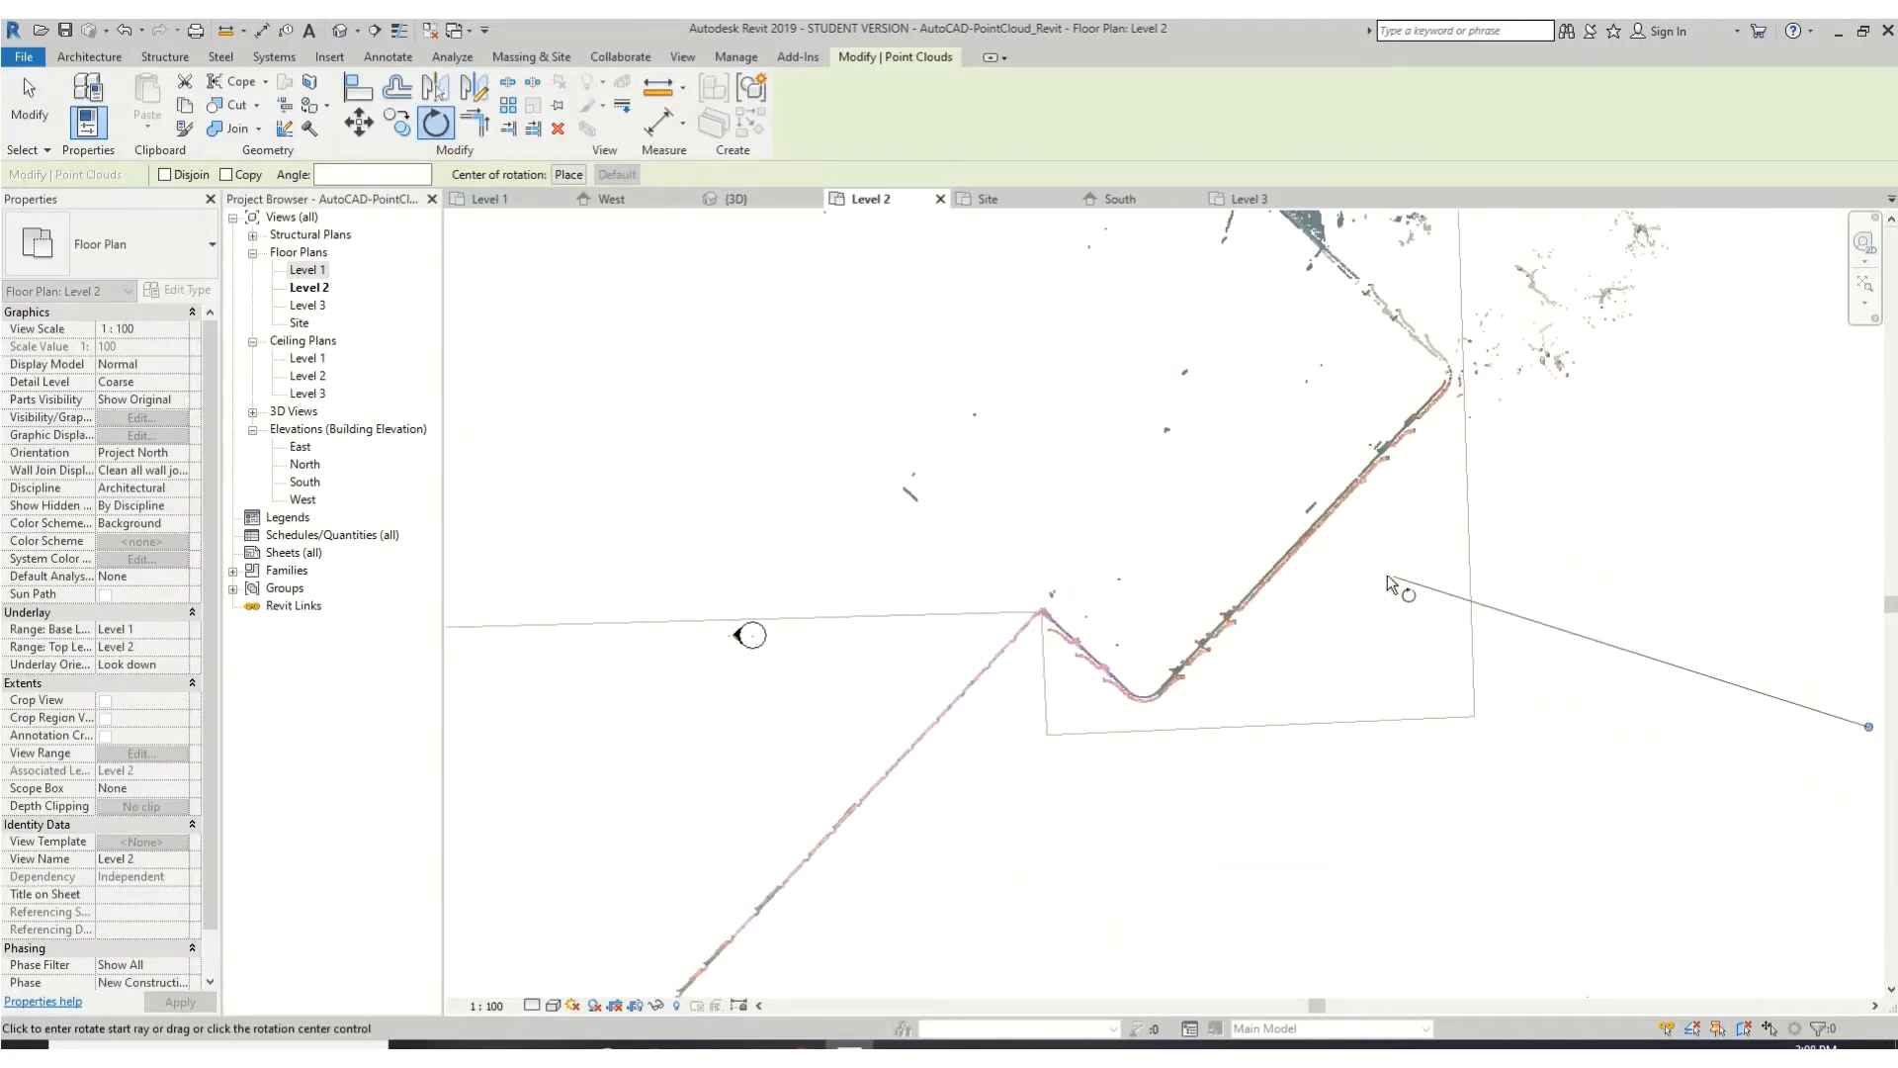
key("Escape")
key("Escape")
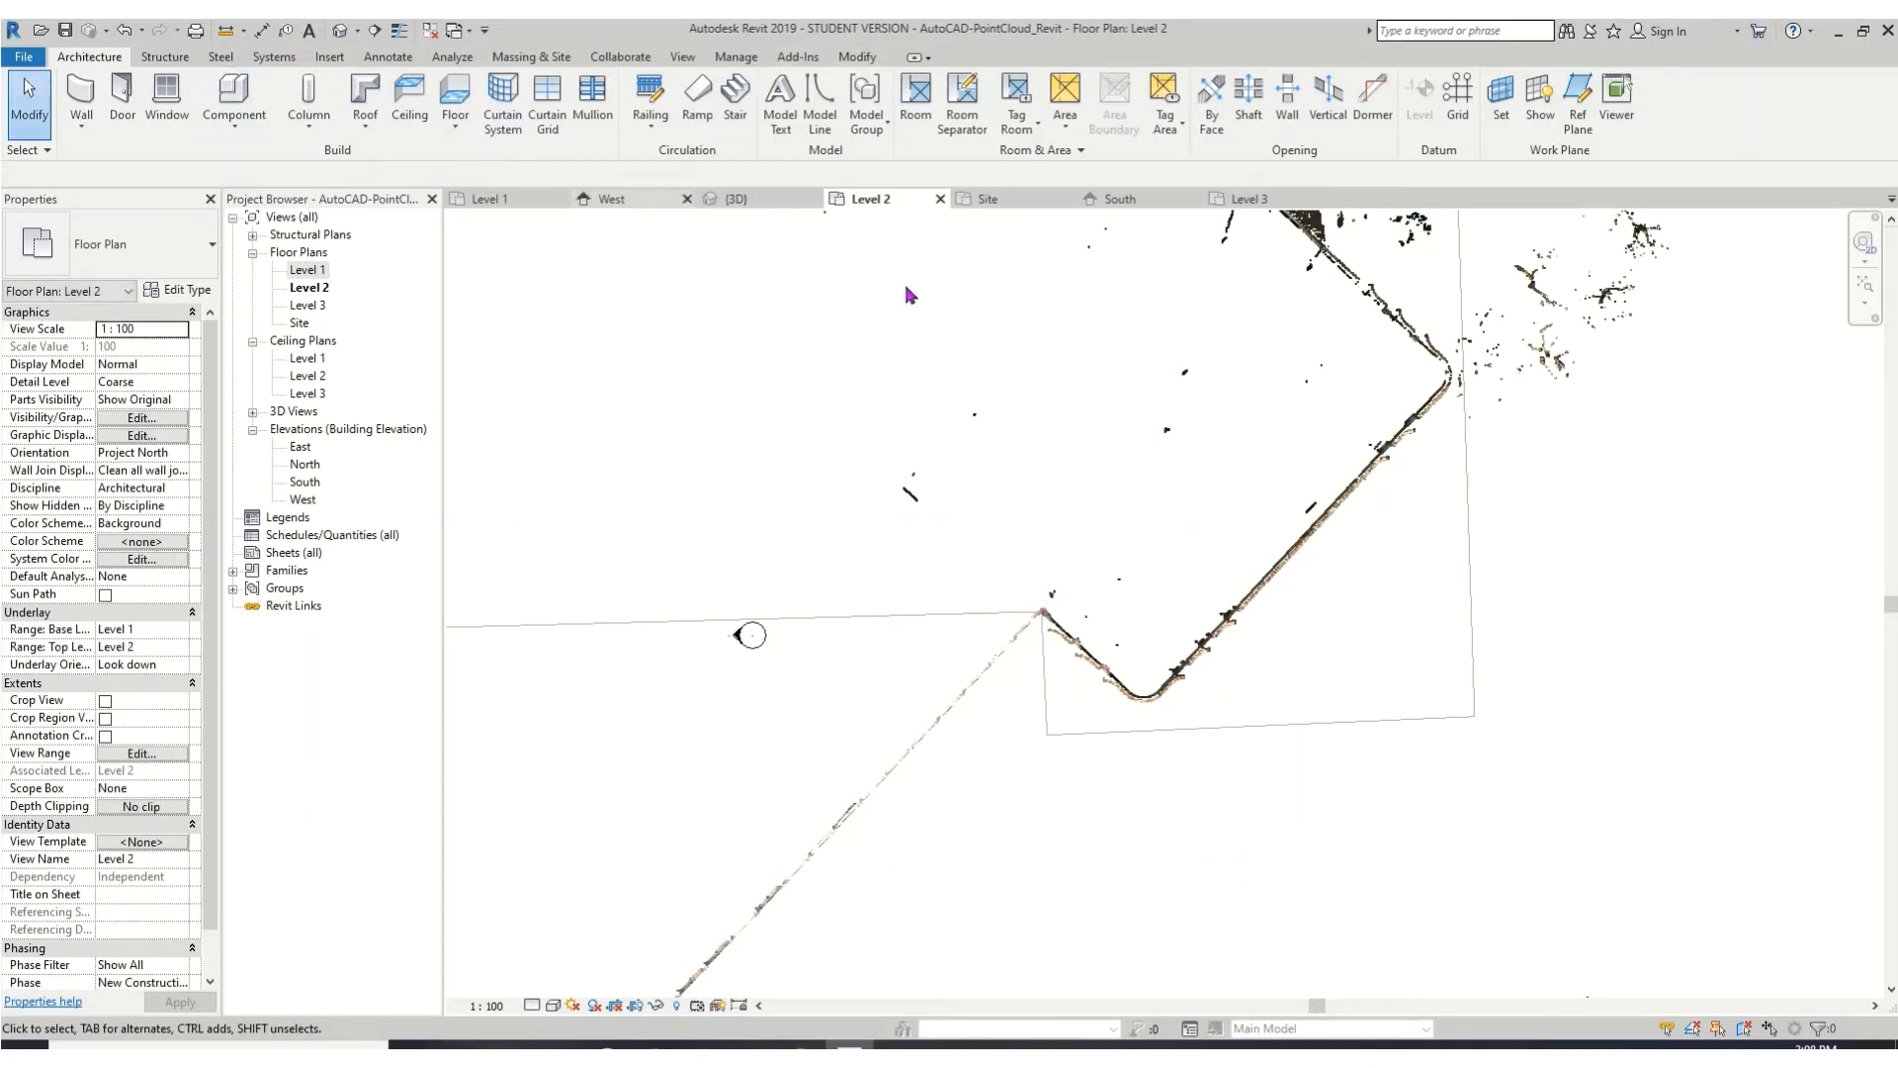
left_click(1063, 635)
key("Escape")
- Try to rotate the point cloud about the aligned wall corner with the Rotate tool
left_click(857, 56)
left_click(435, 123)
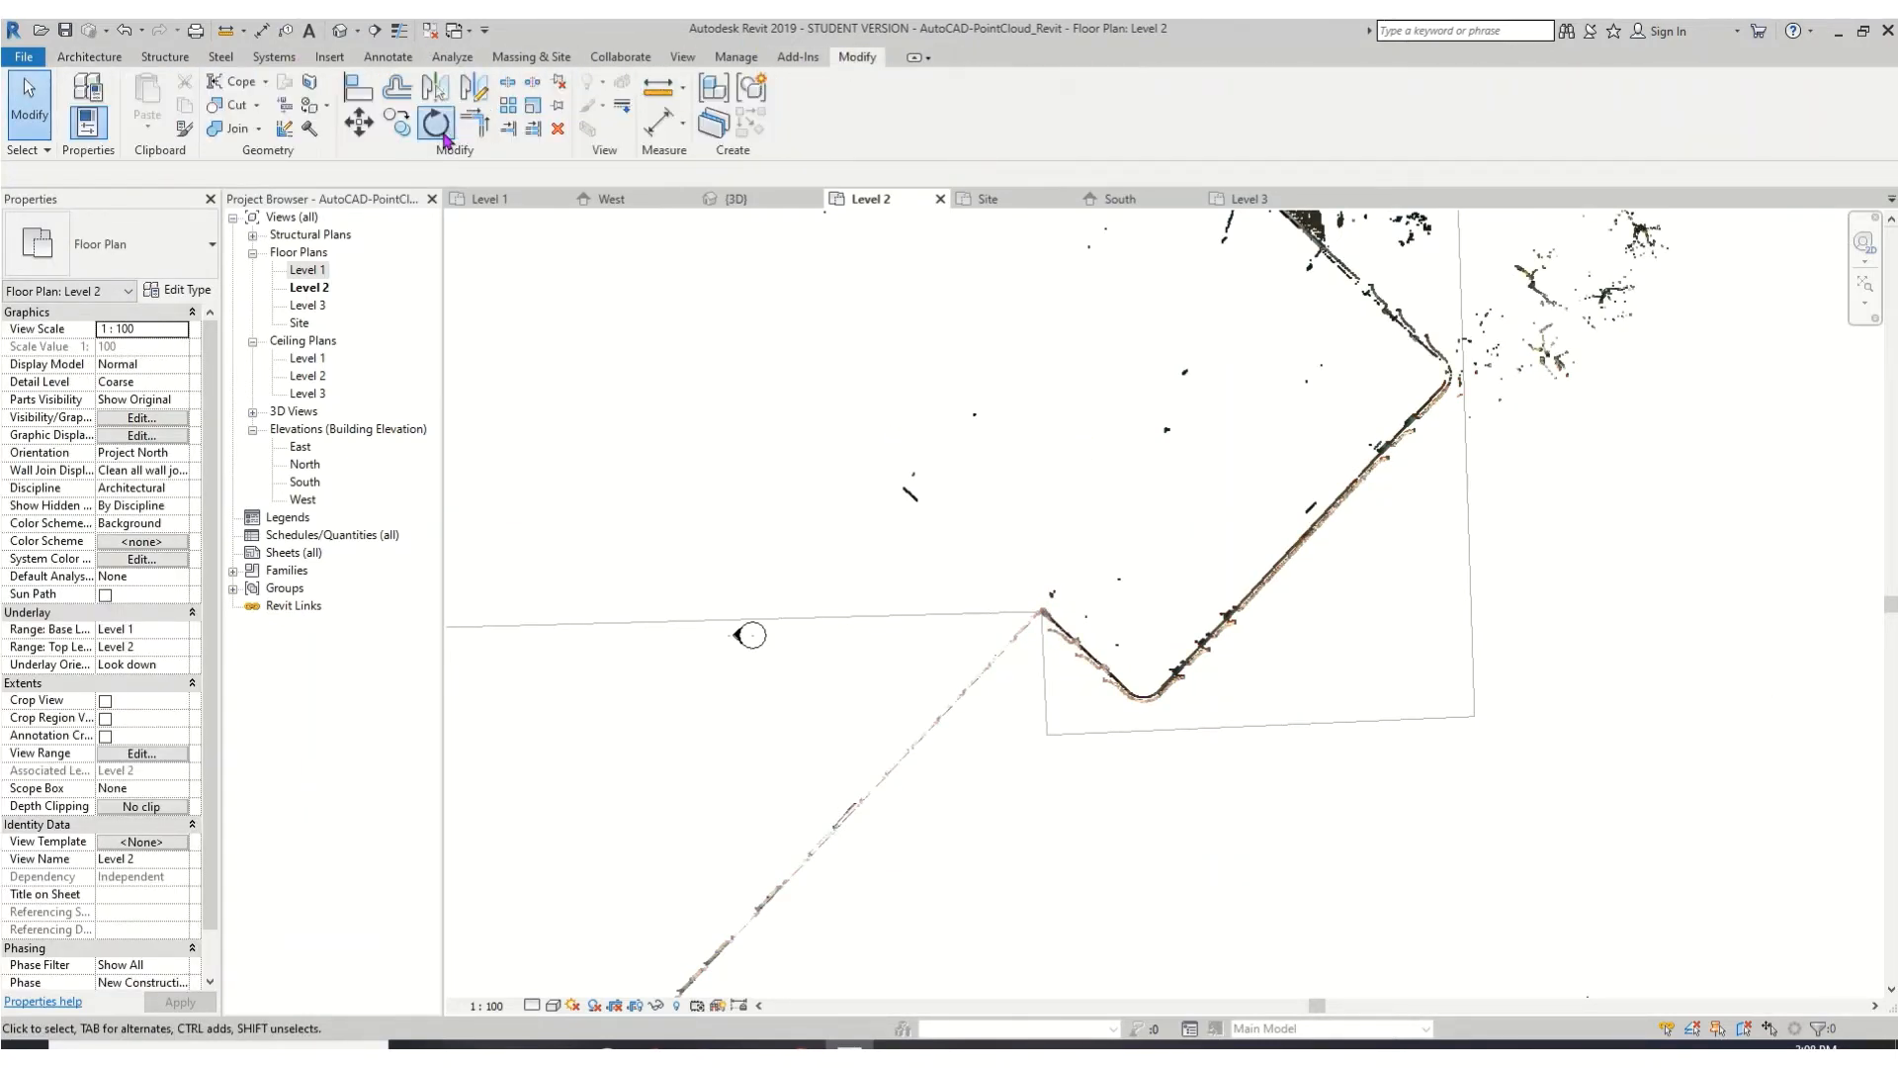
scroll(1045, 615, "up", 3)
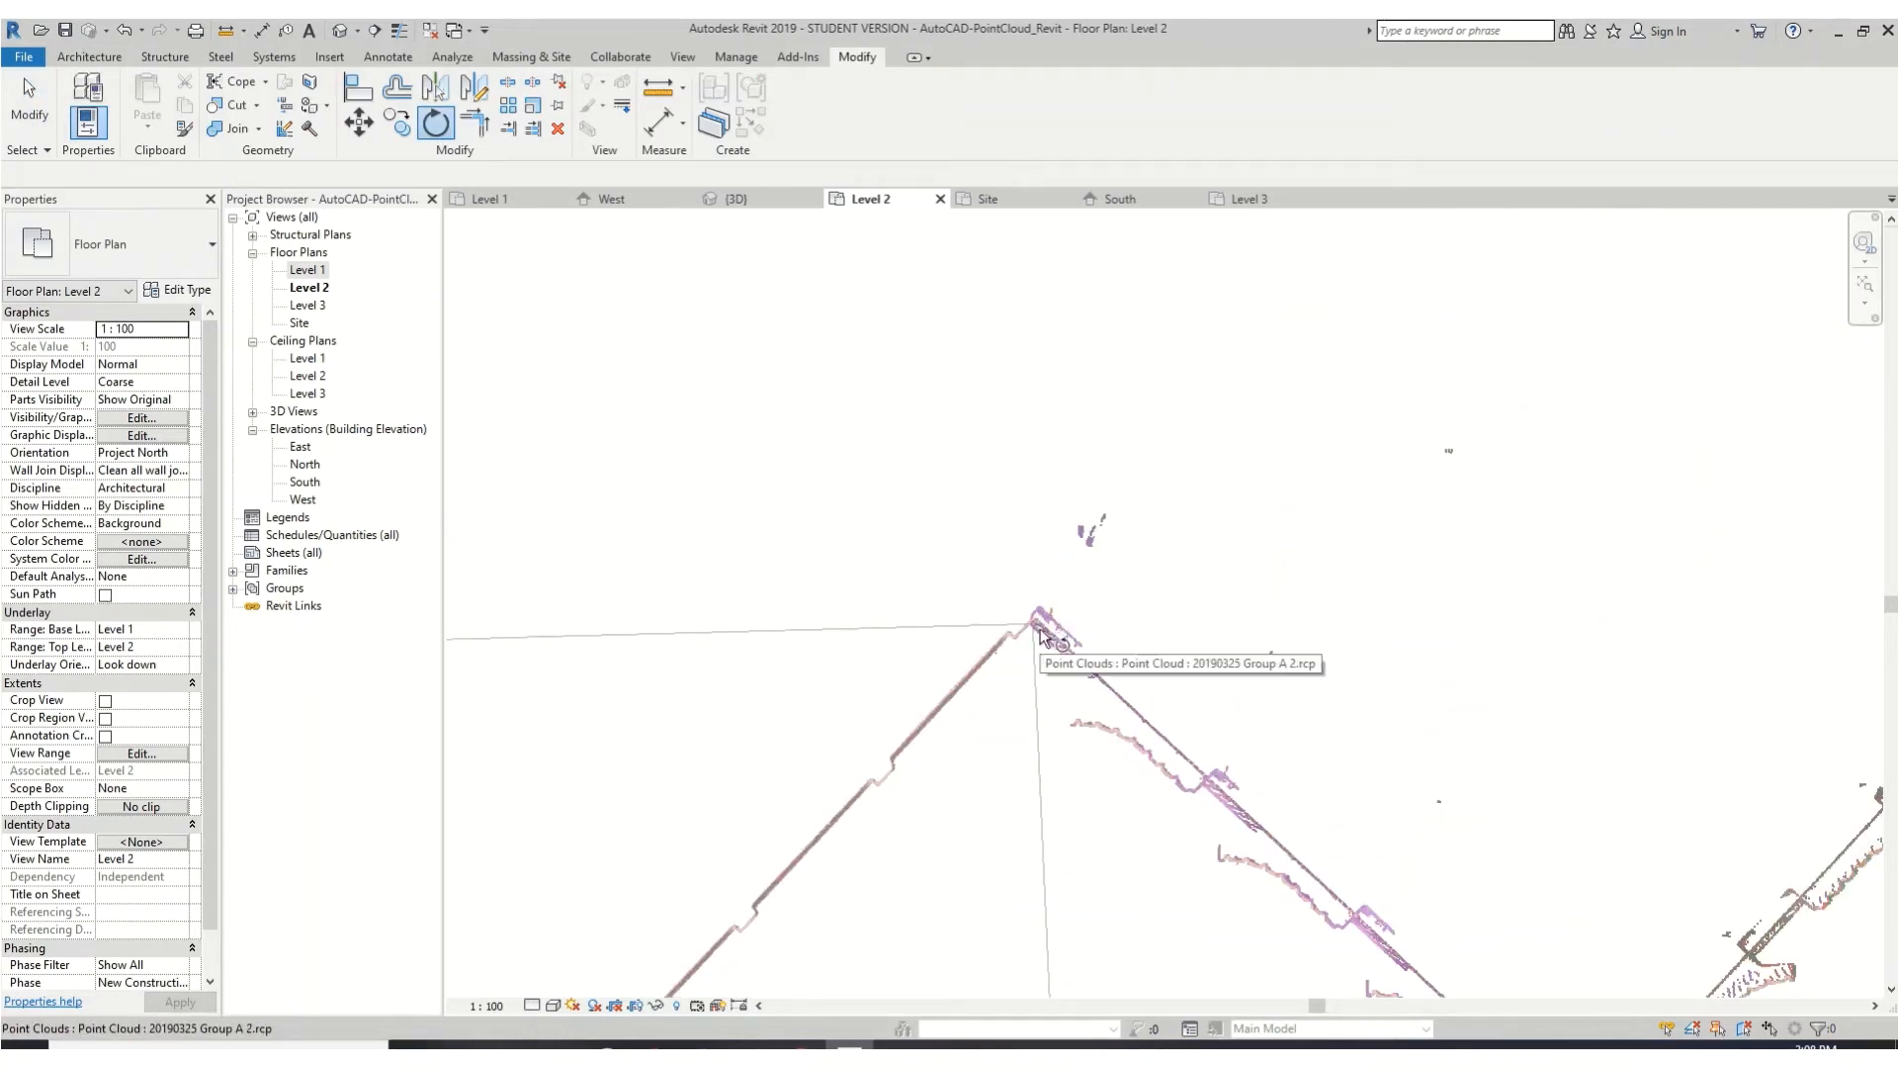
mouse_move(1030, 624)
left_mouse_down()
mouse_move(1261, 831)
mouse_move(1055, 602)
mouse_move(1034, 619)
left_mouse_up()
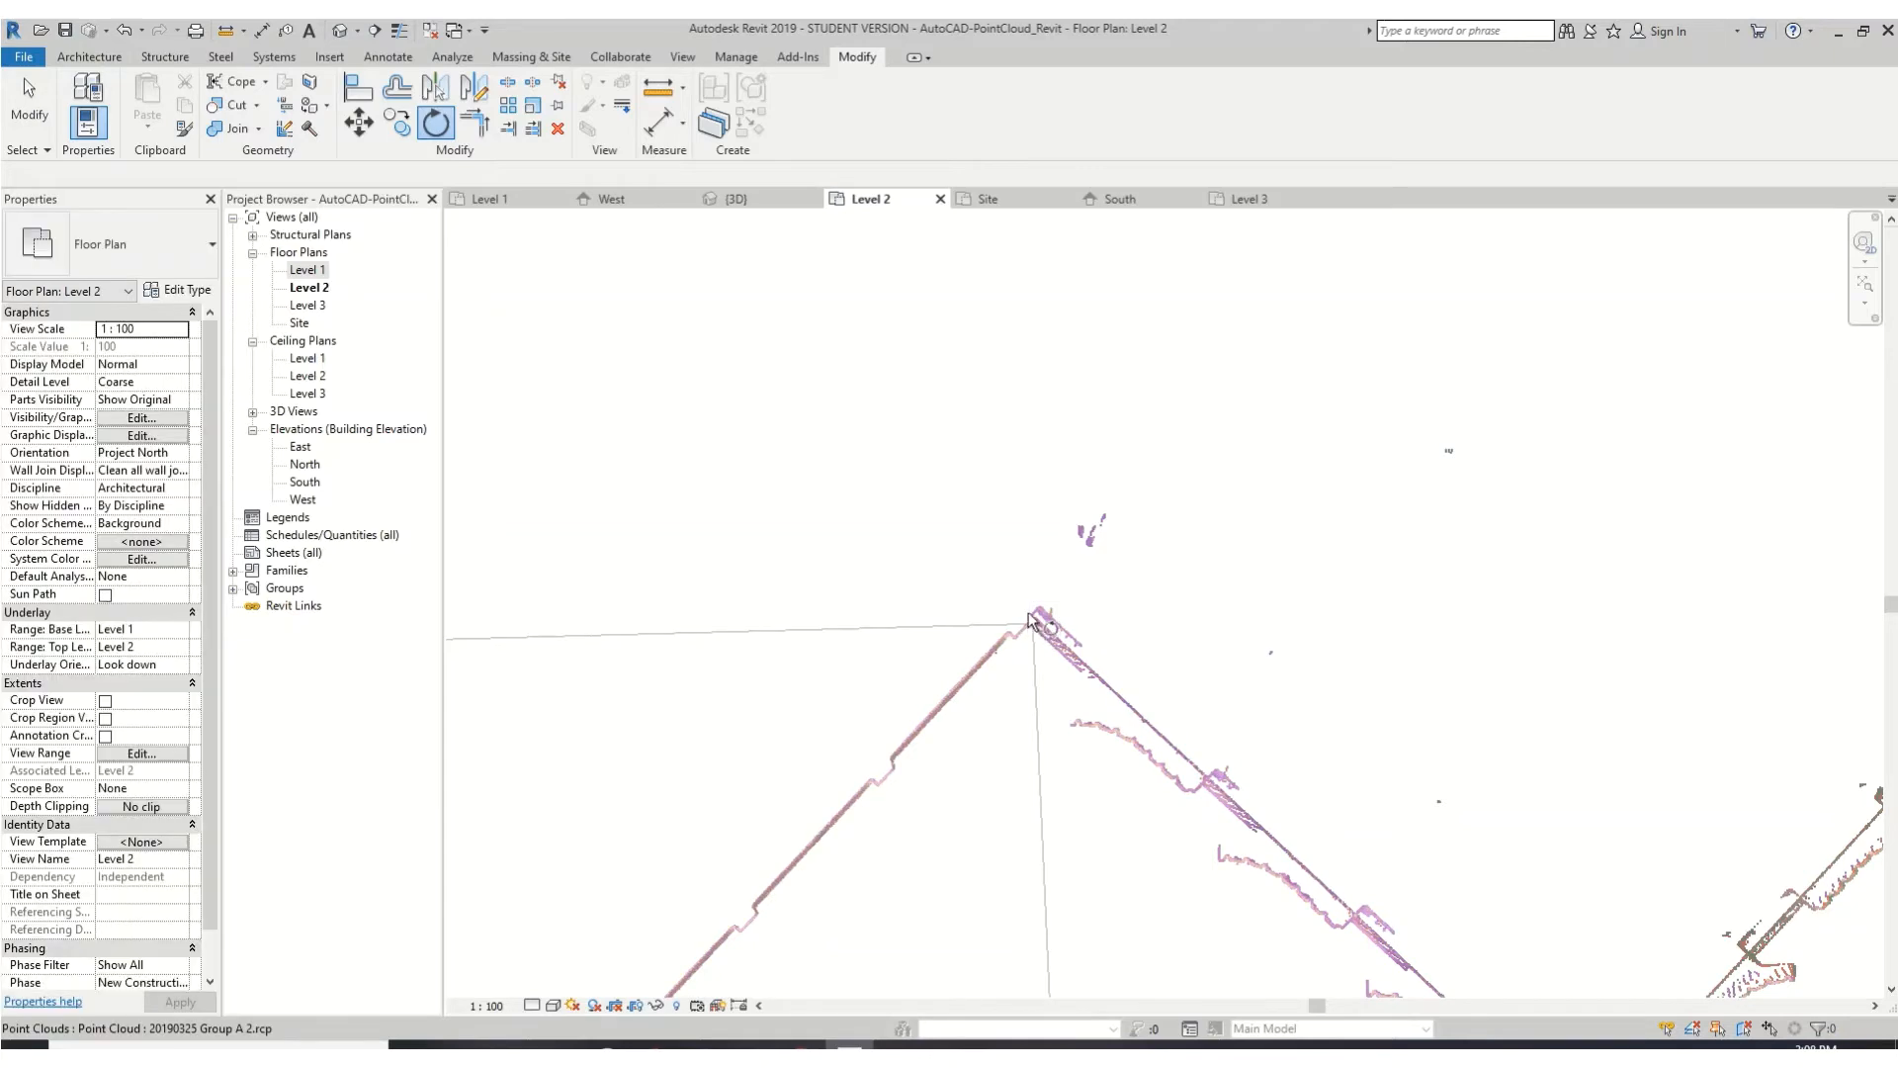
left_click(1058, 650)
key("Return")
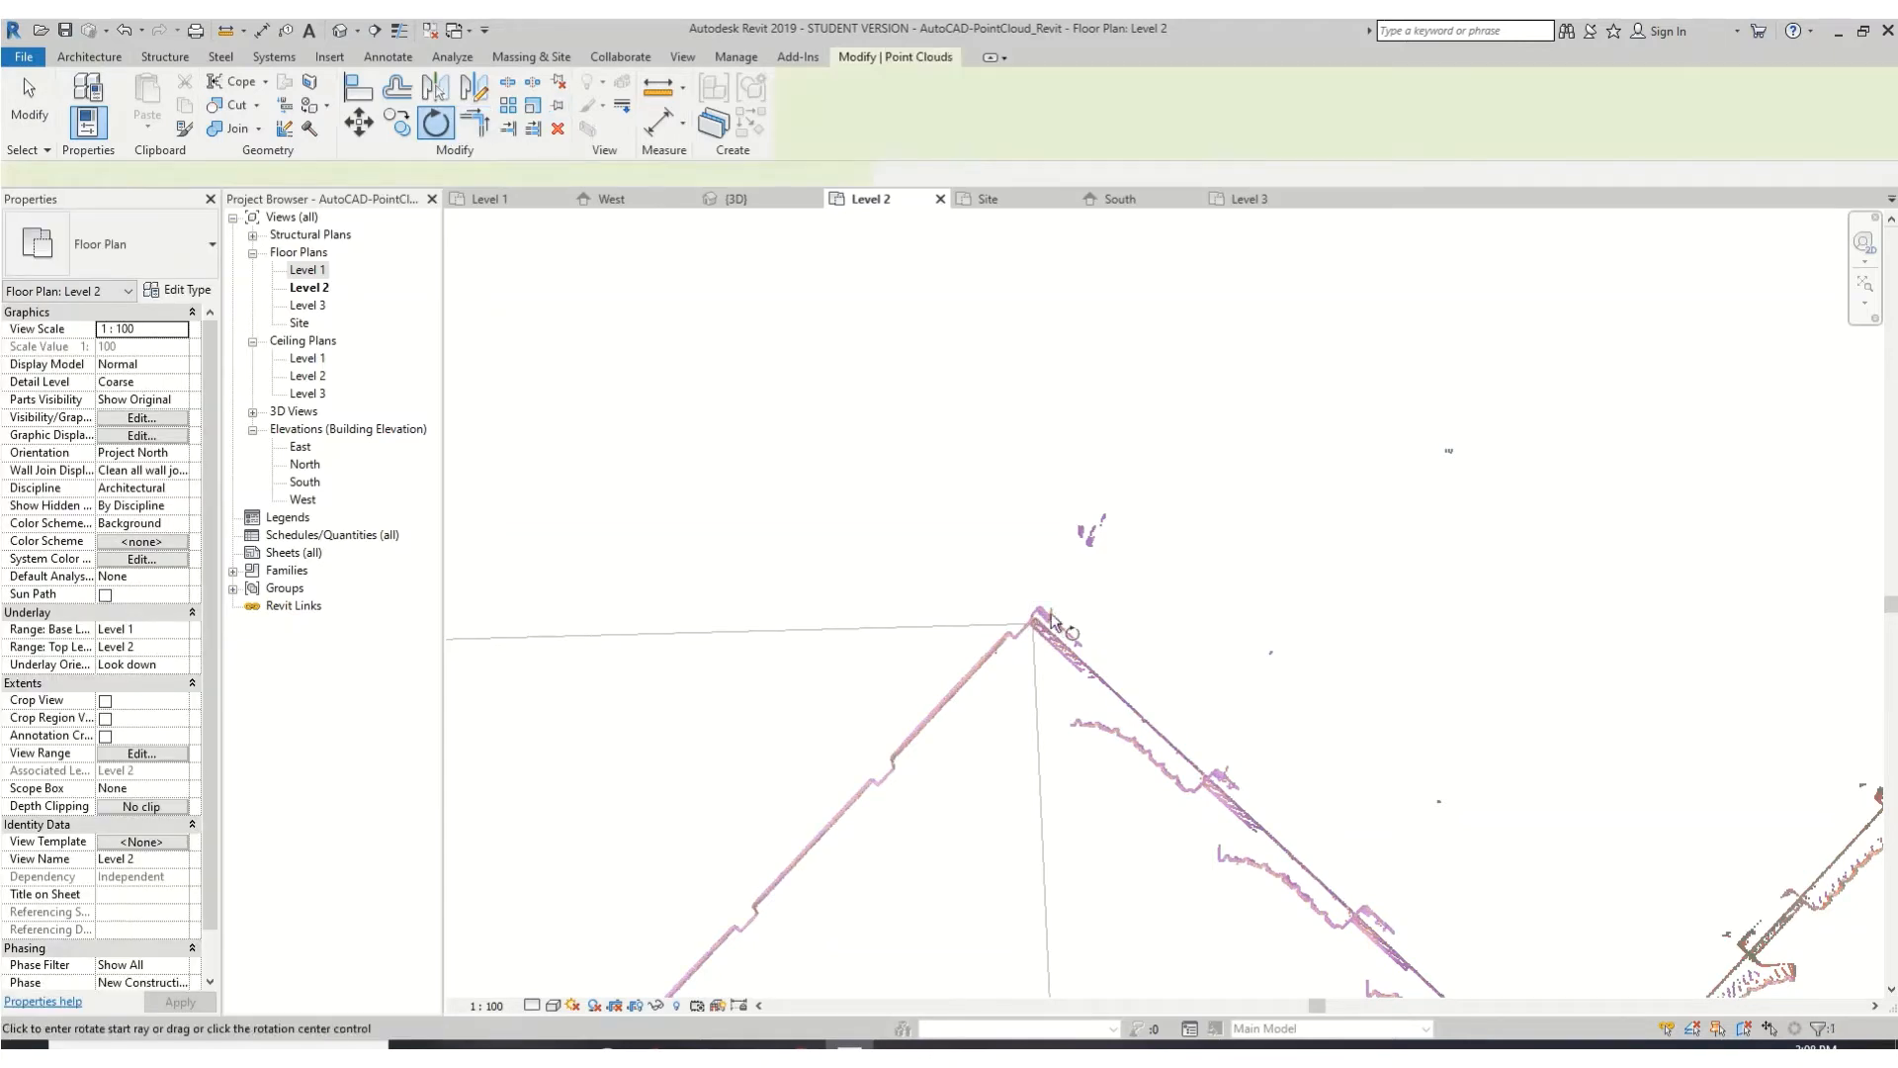
key("Escape")
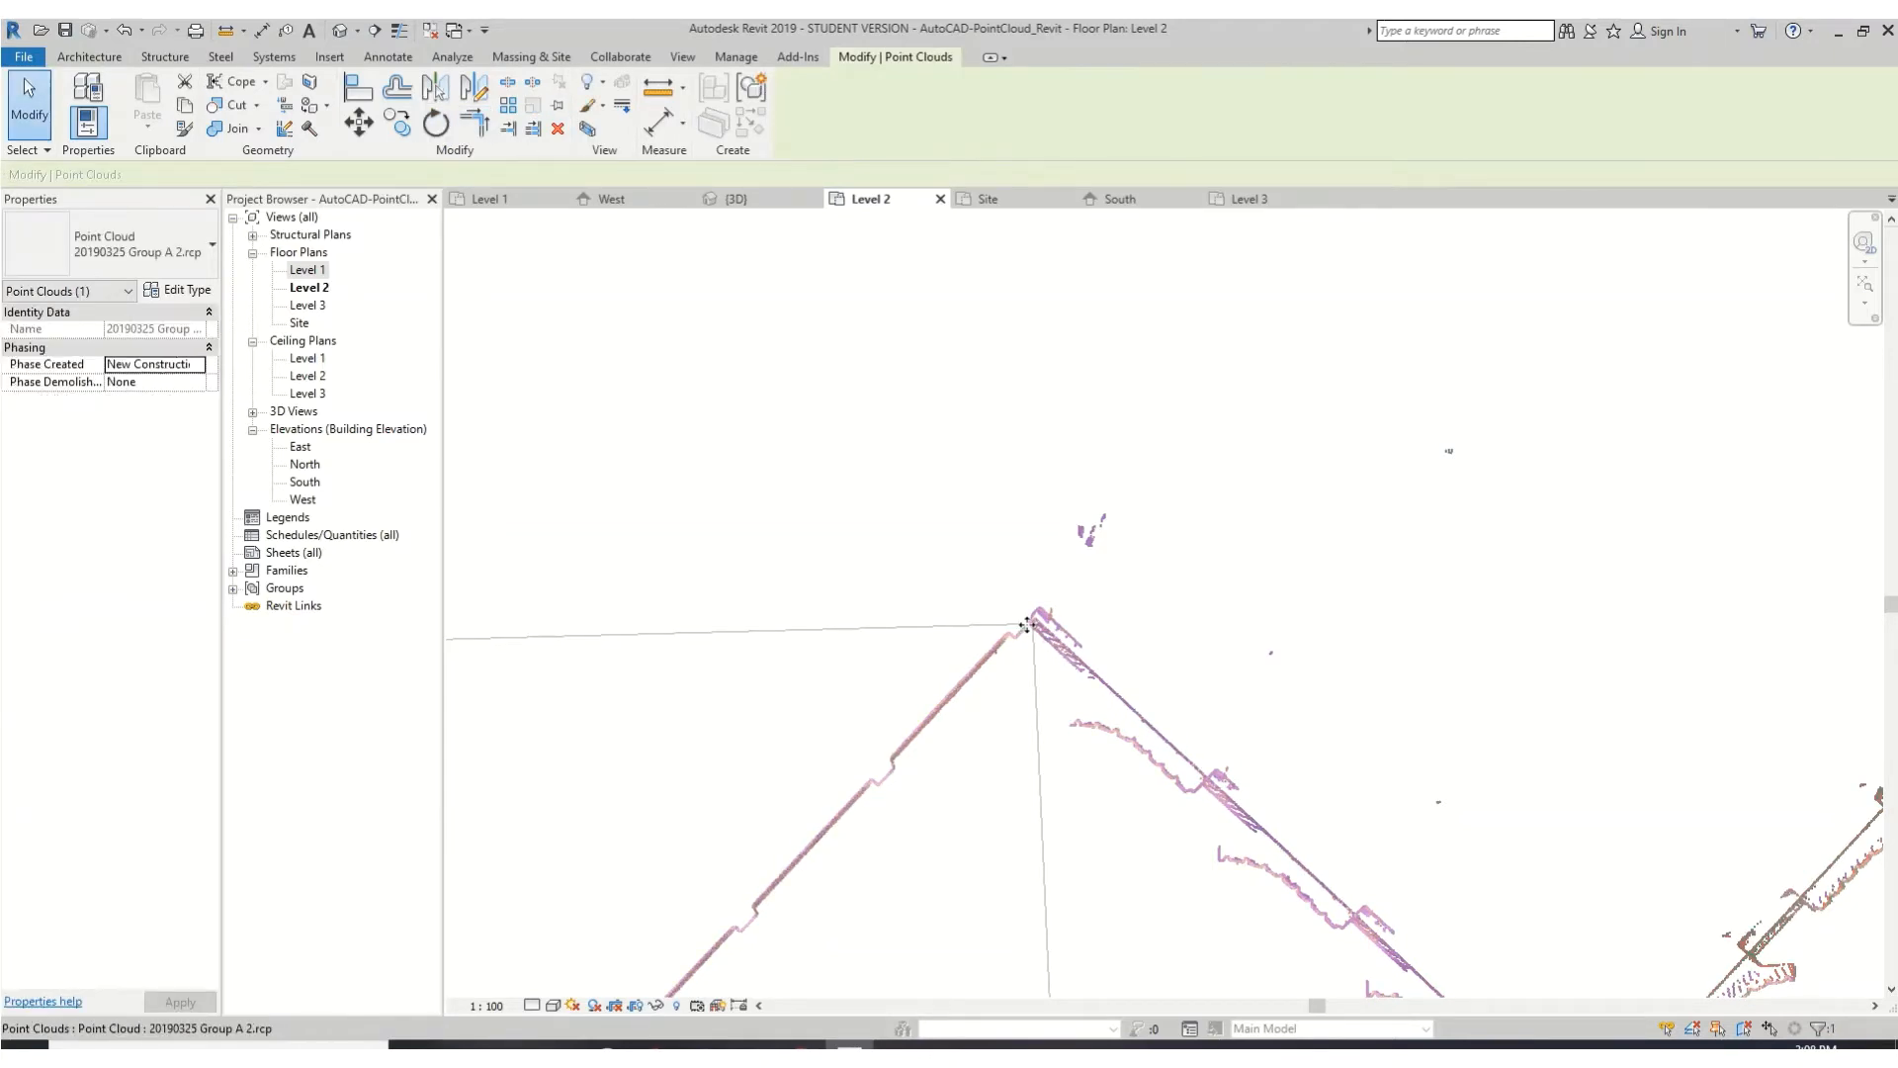
- Rotate the point cloud about its aligned wall corner so its wall traces follow the edges of the building outline
key("Escape")
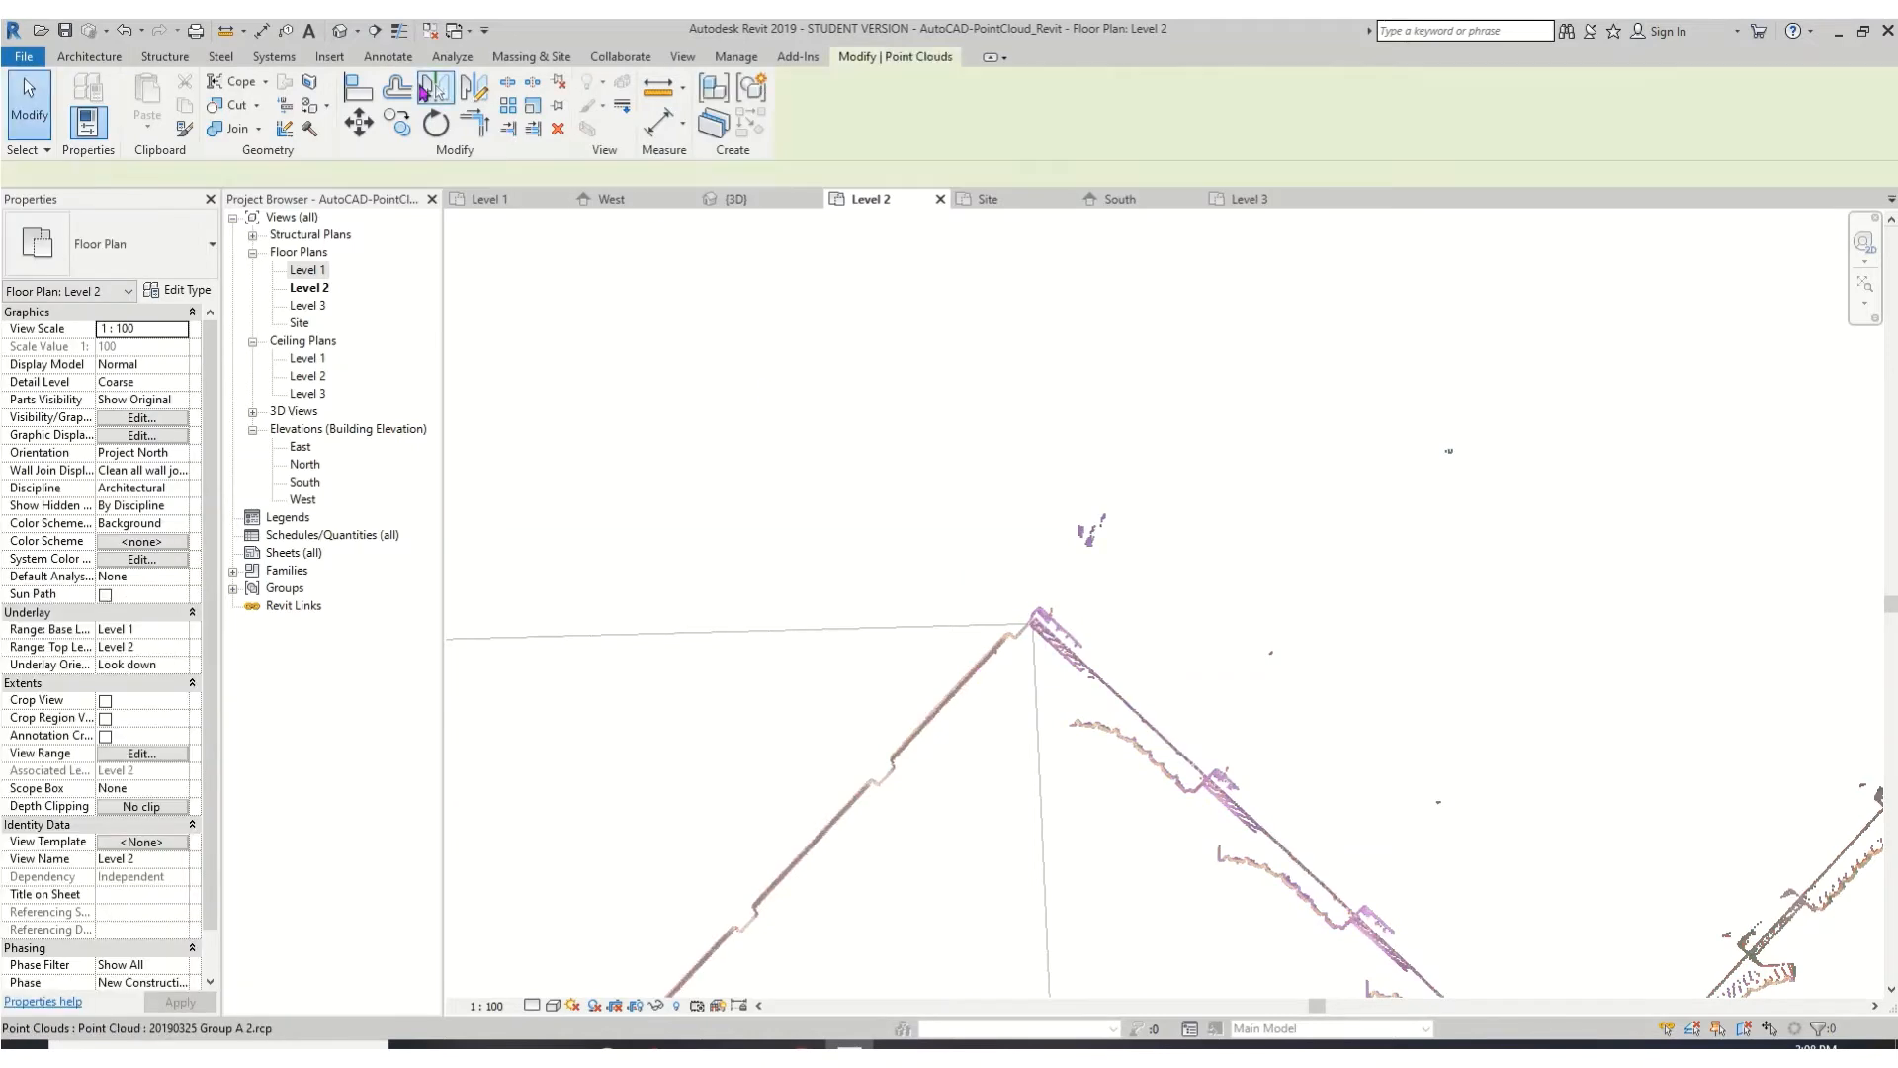
left_click(436, 123)
left_click(569, 175)
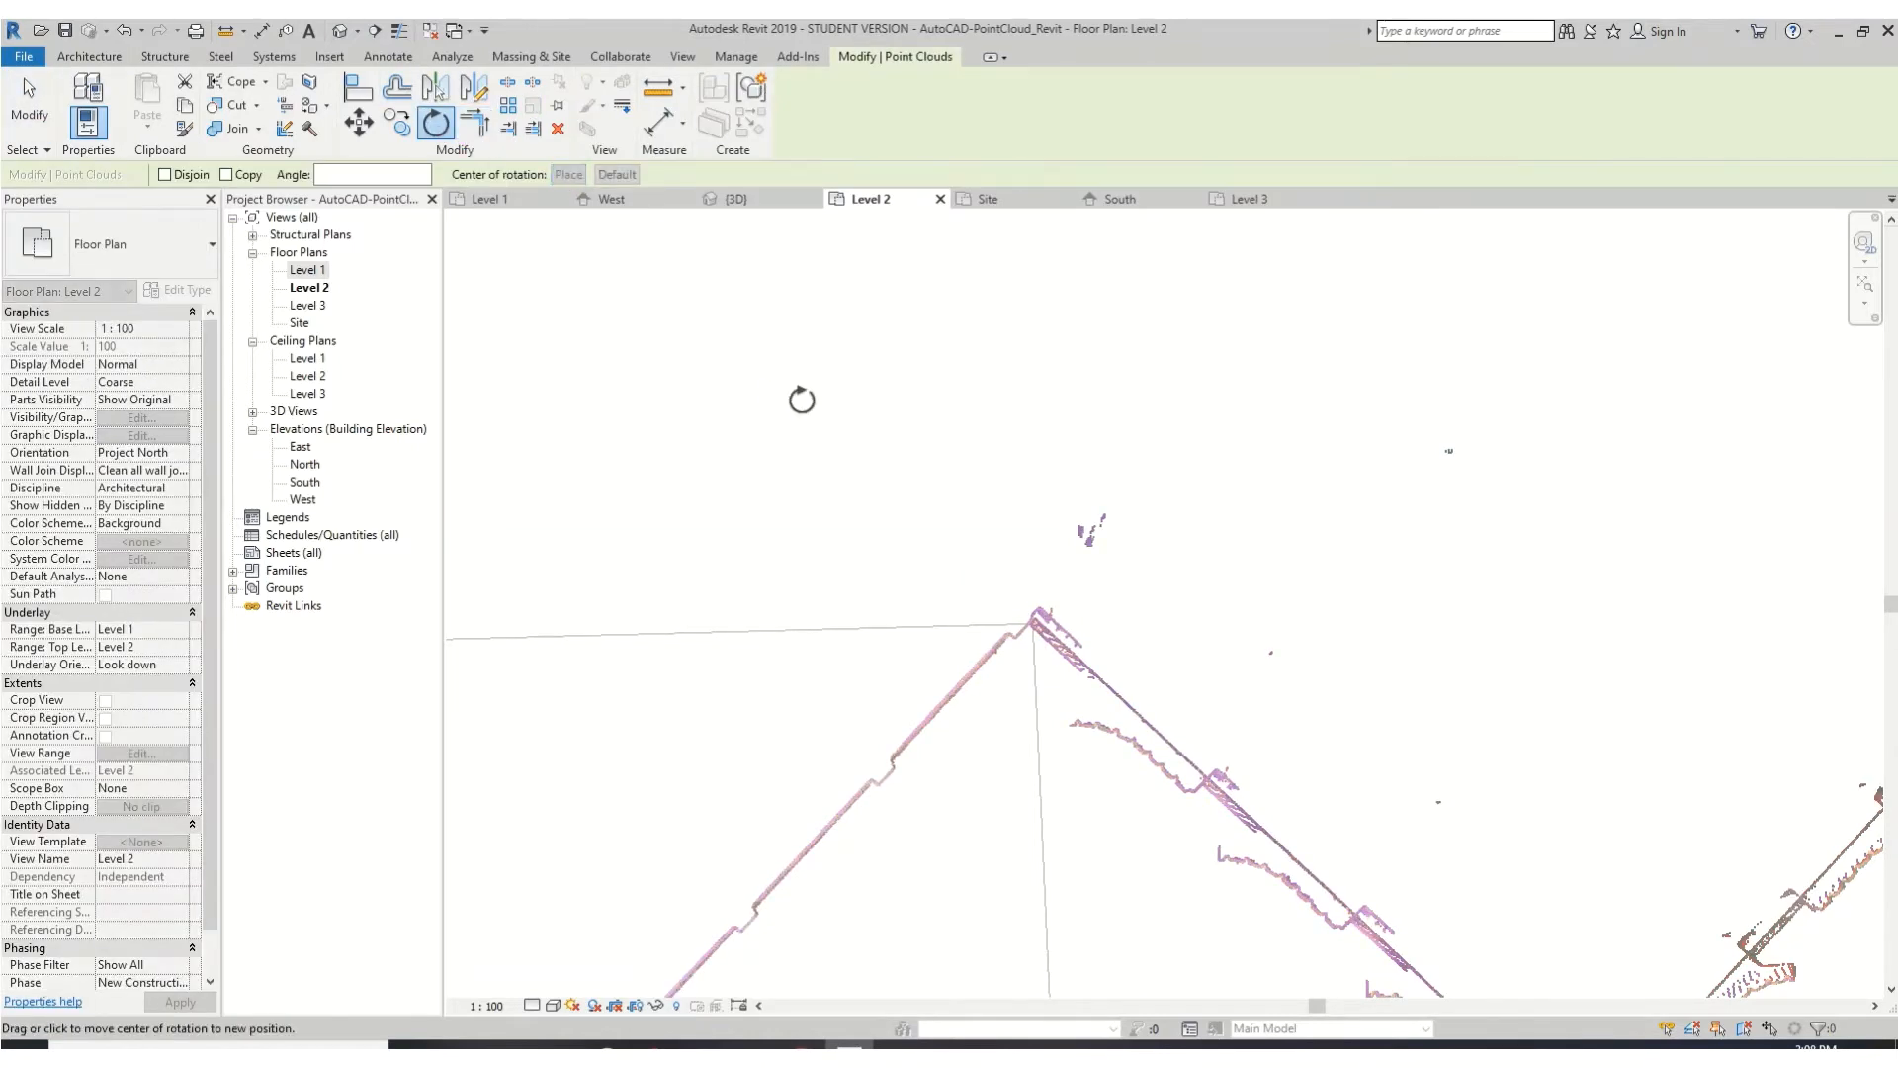
left_click(1033, 620)
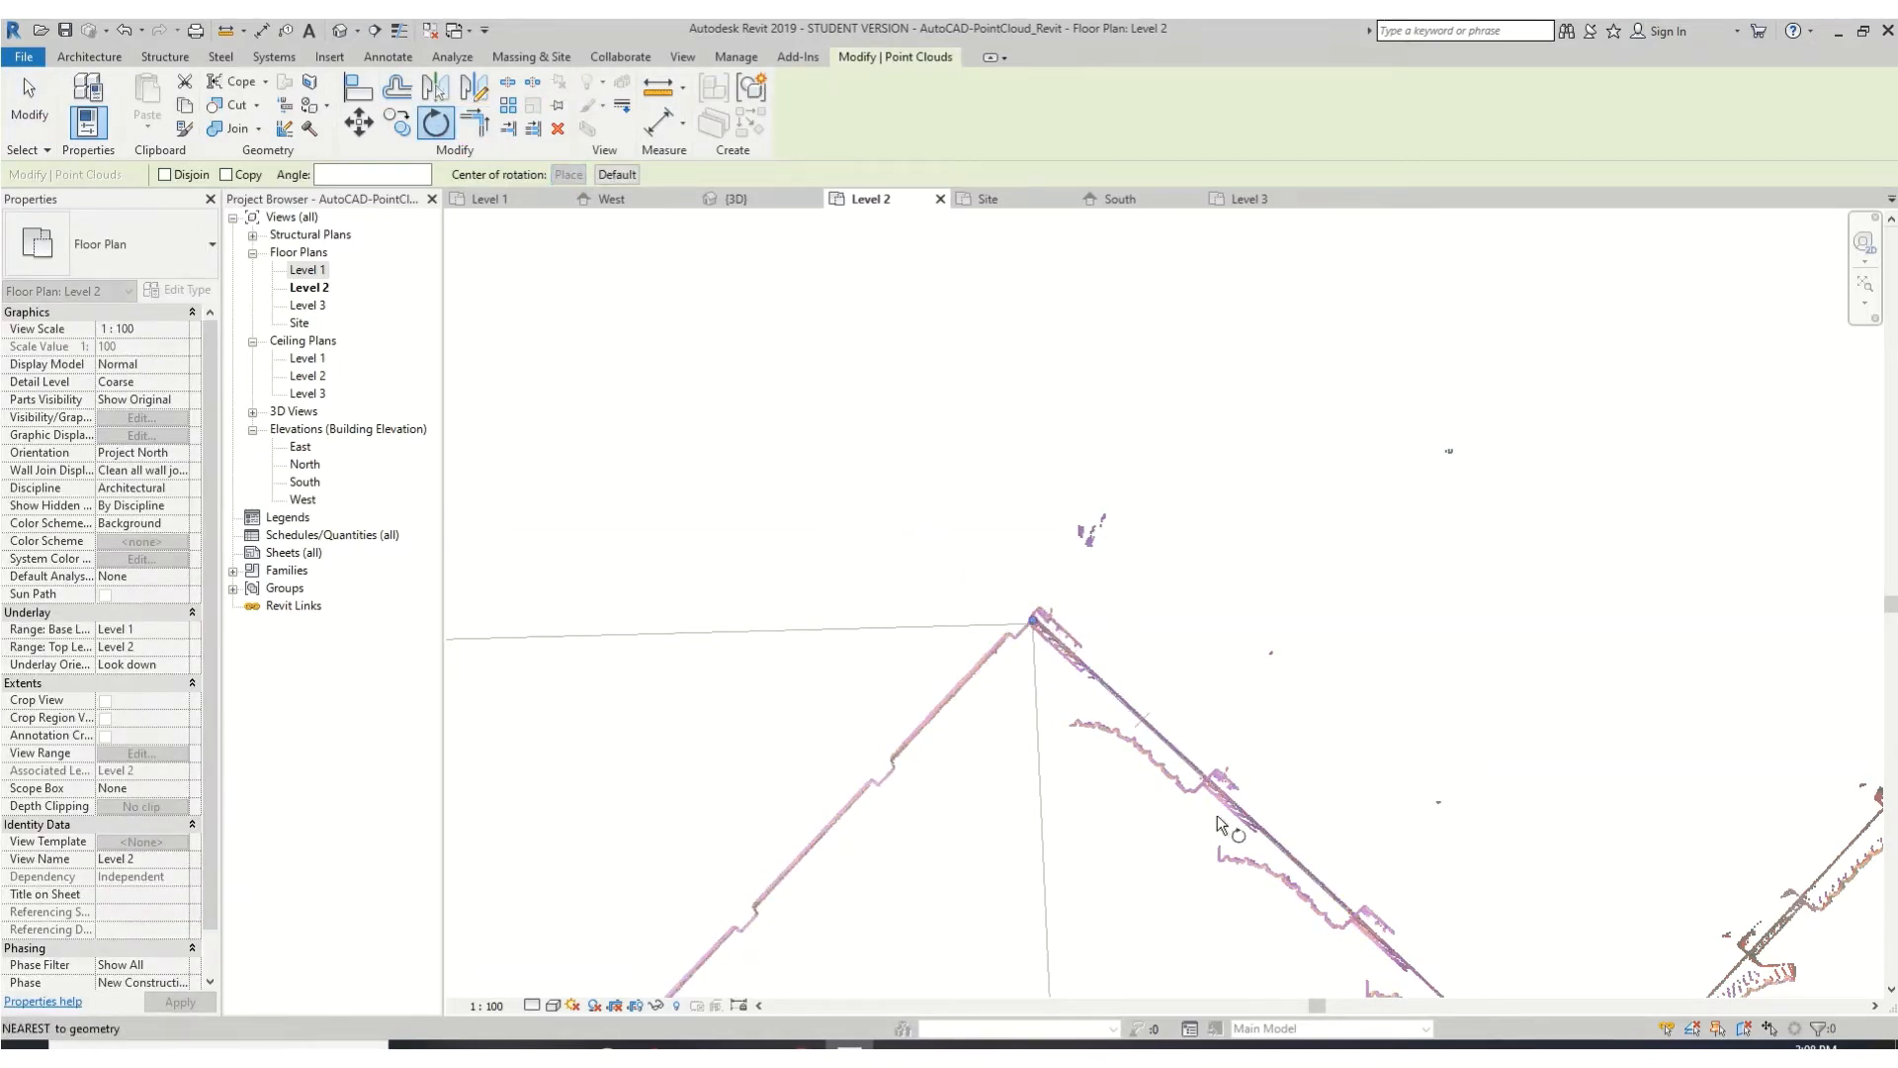
left_click(1332, 903)
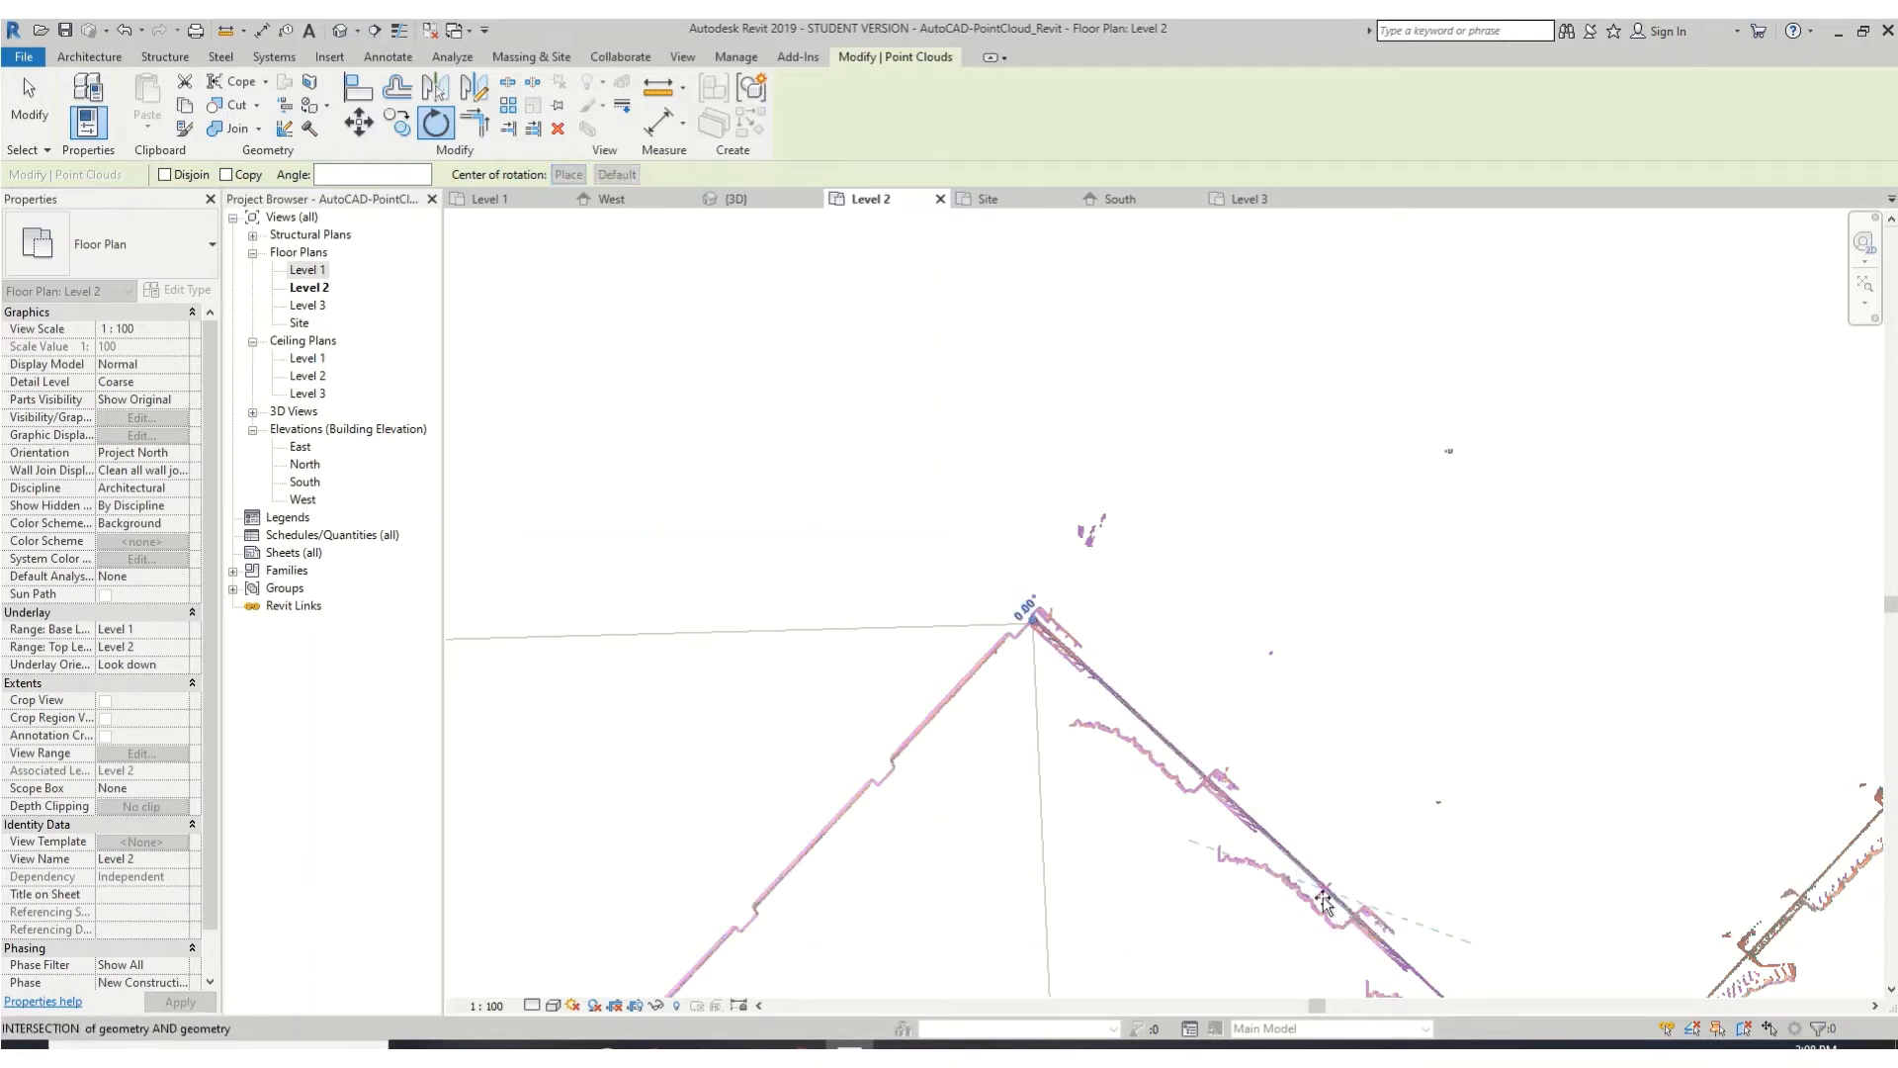
left_click(1045, 920)
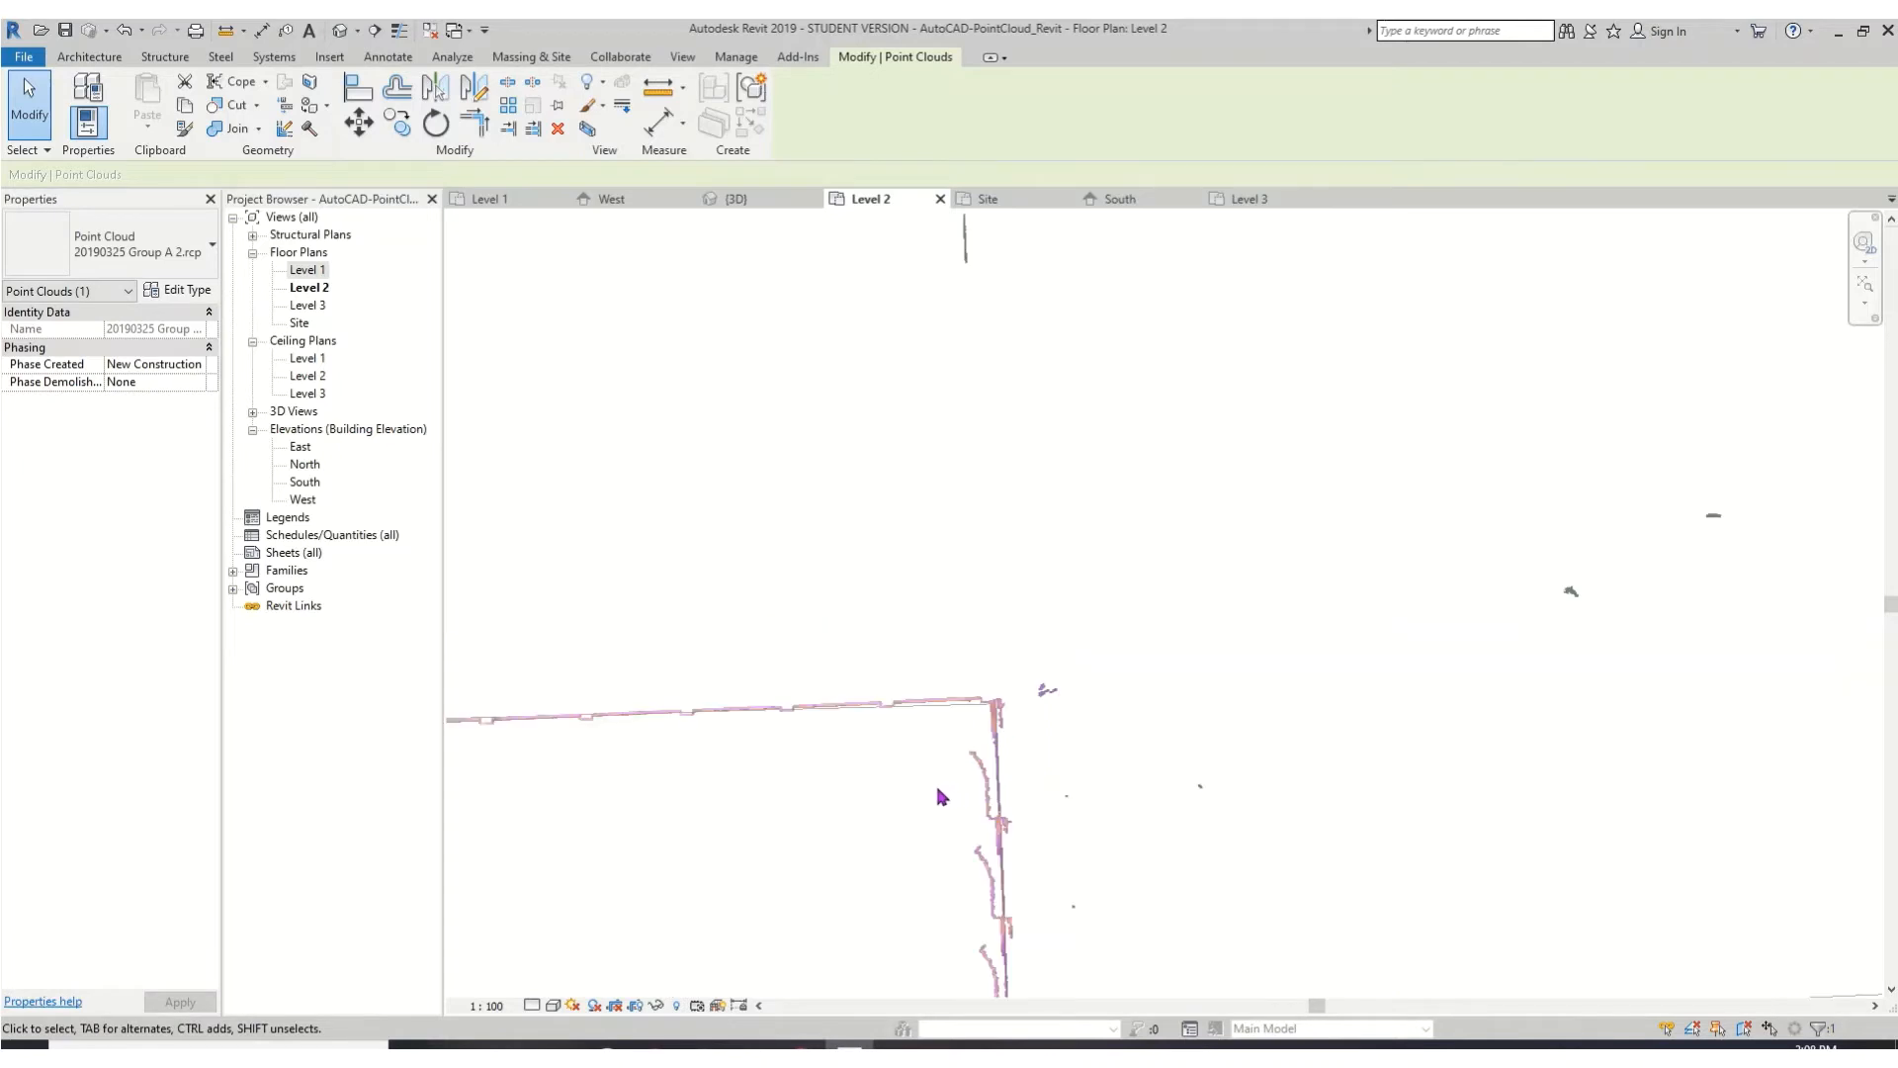
middle_click_drag(942, 797, 1025, 627)
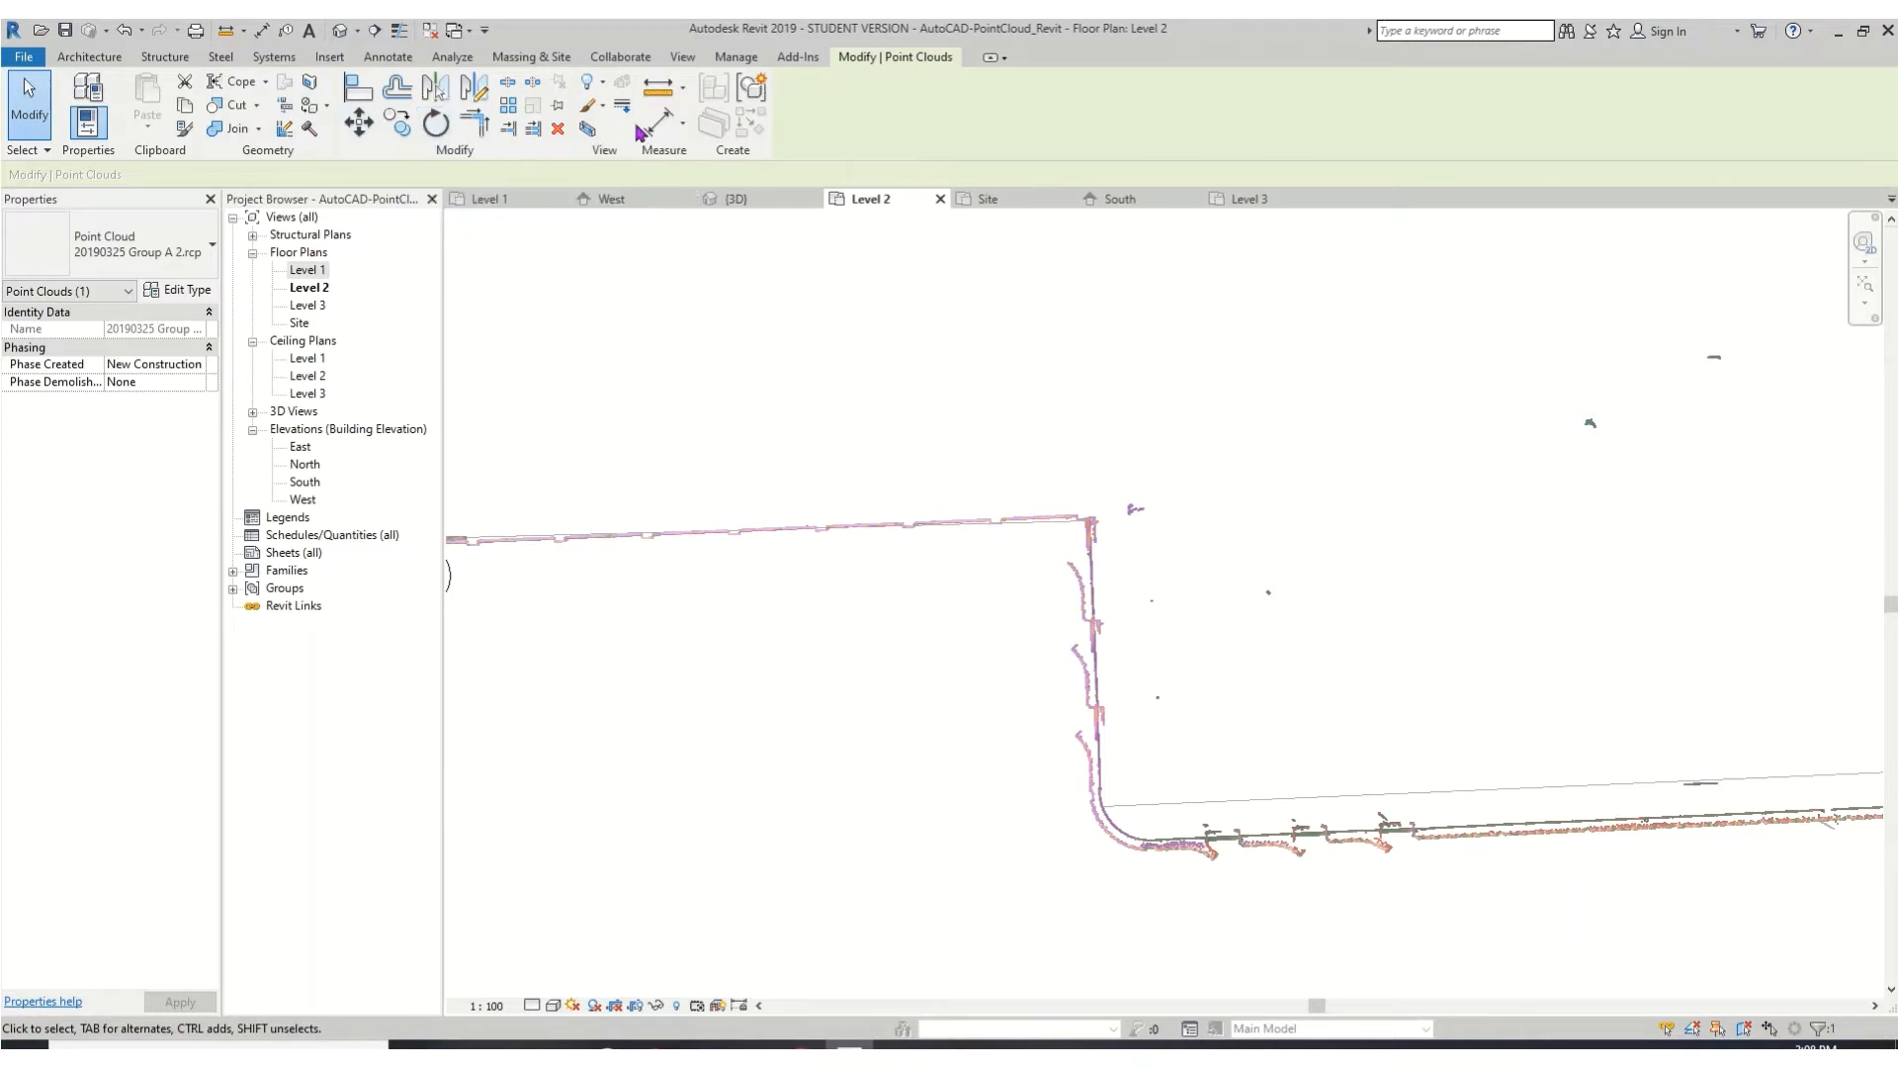
- Shift the point cloud slightly so its wall corner sits on the inner notch corner of the building outline
left_click(359, 127)
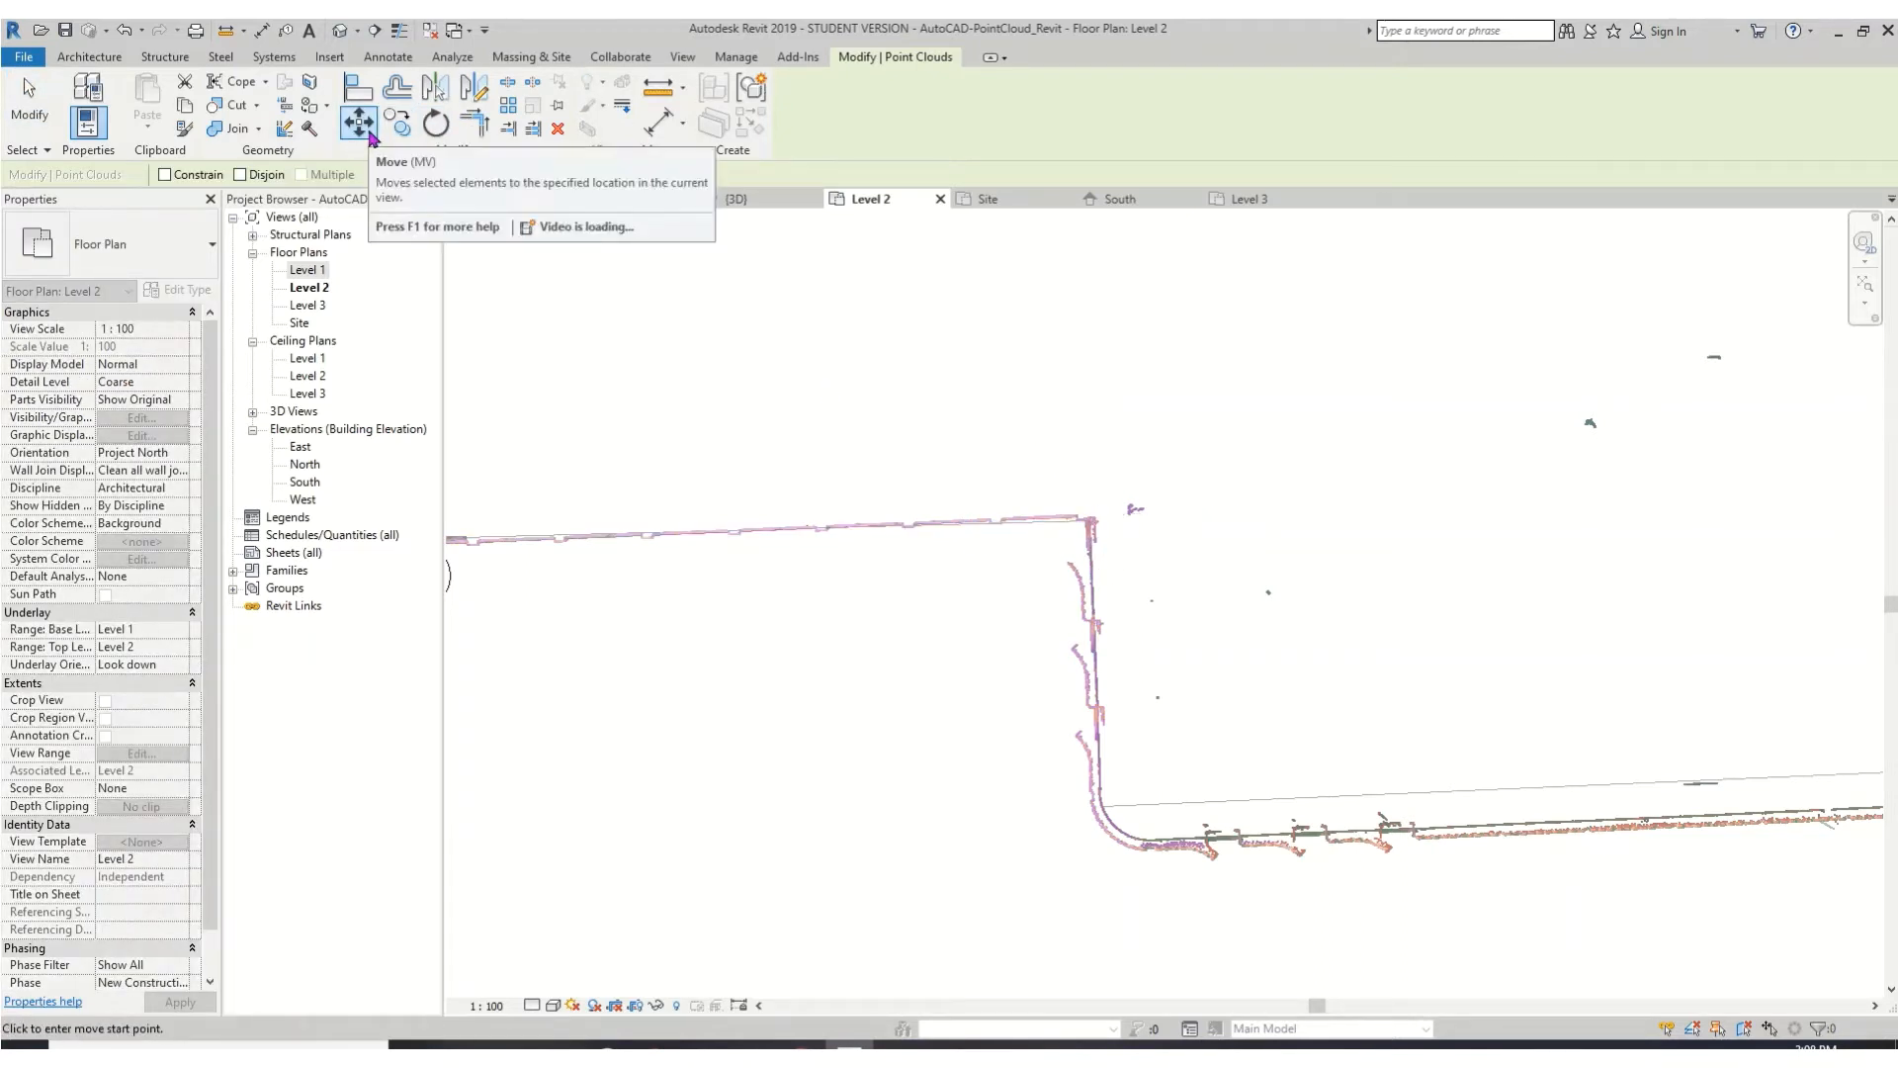
key("Escape")
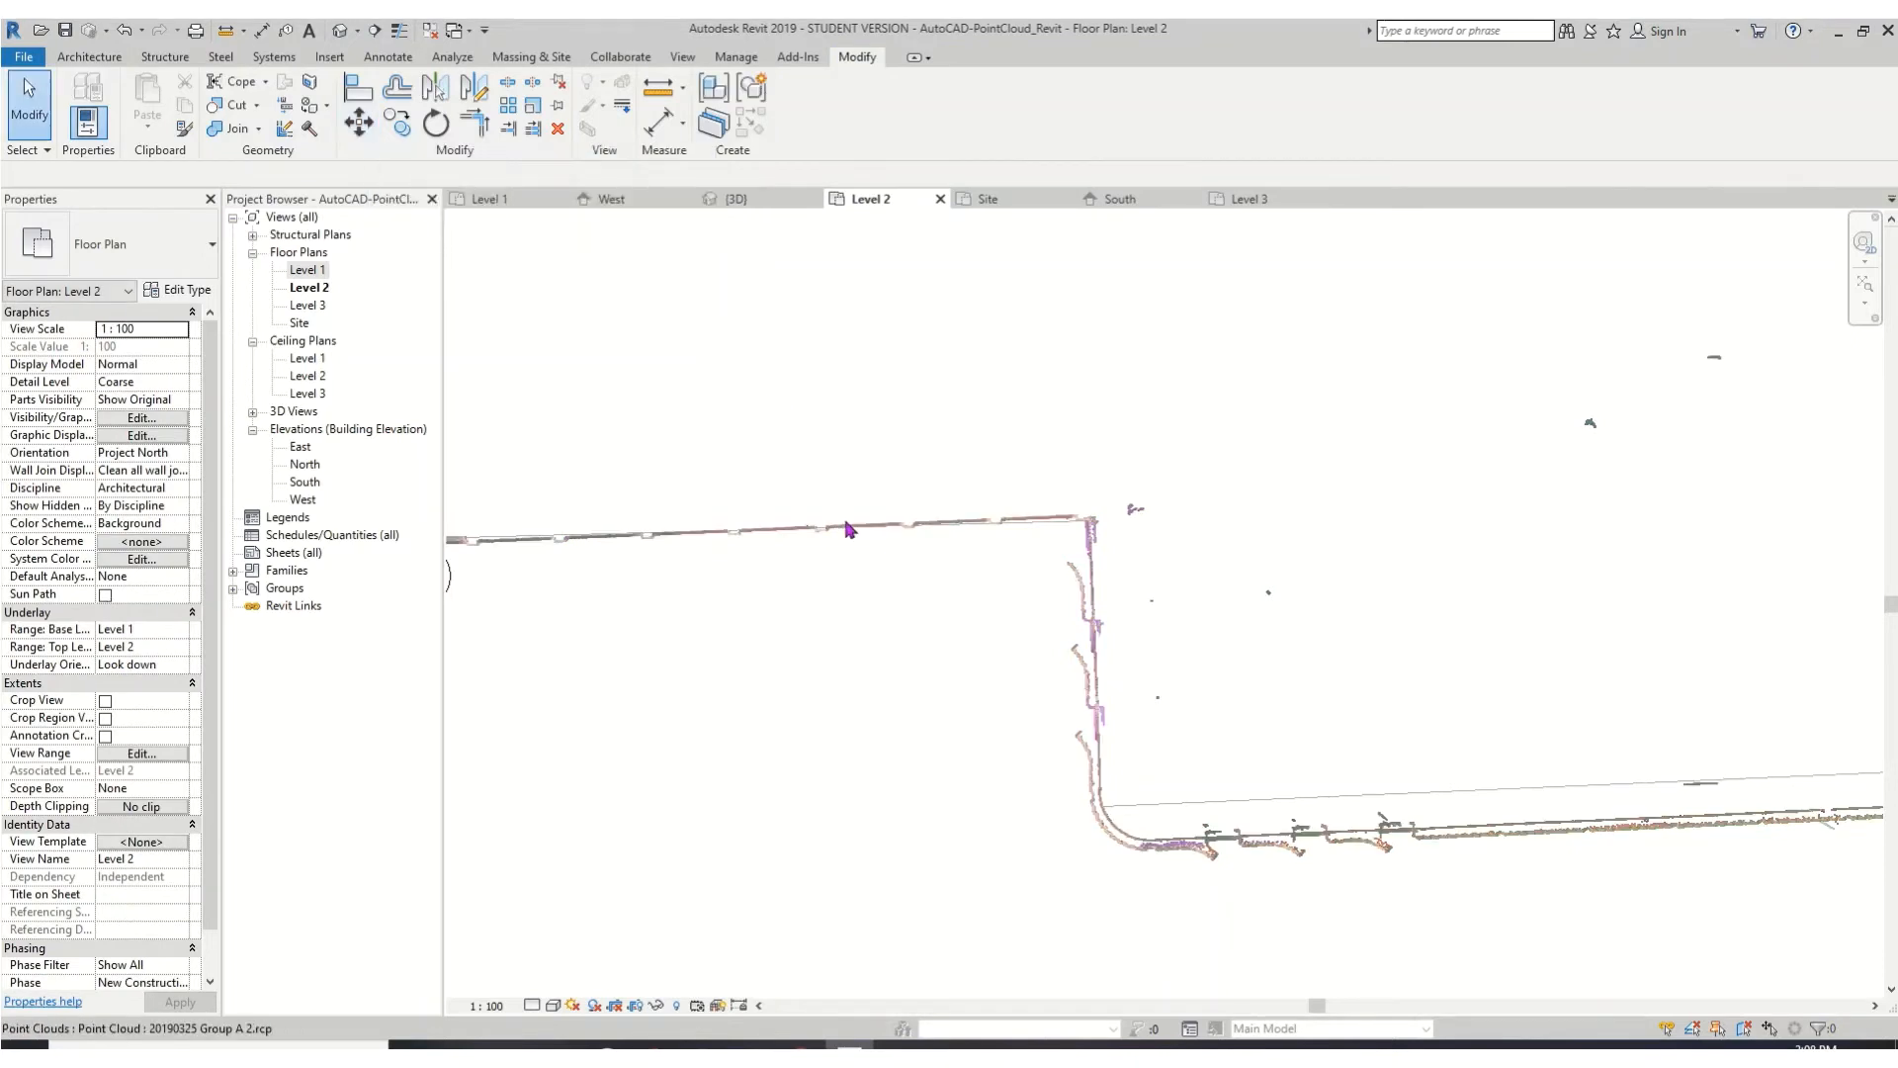
left_click(1100, 655)
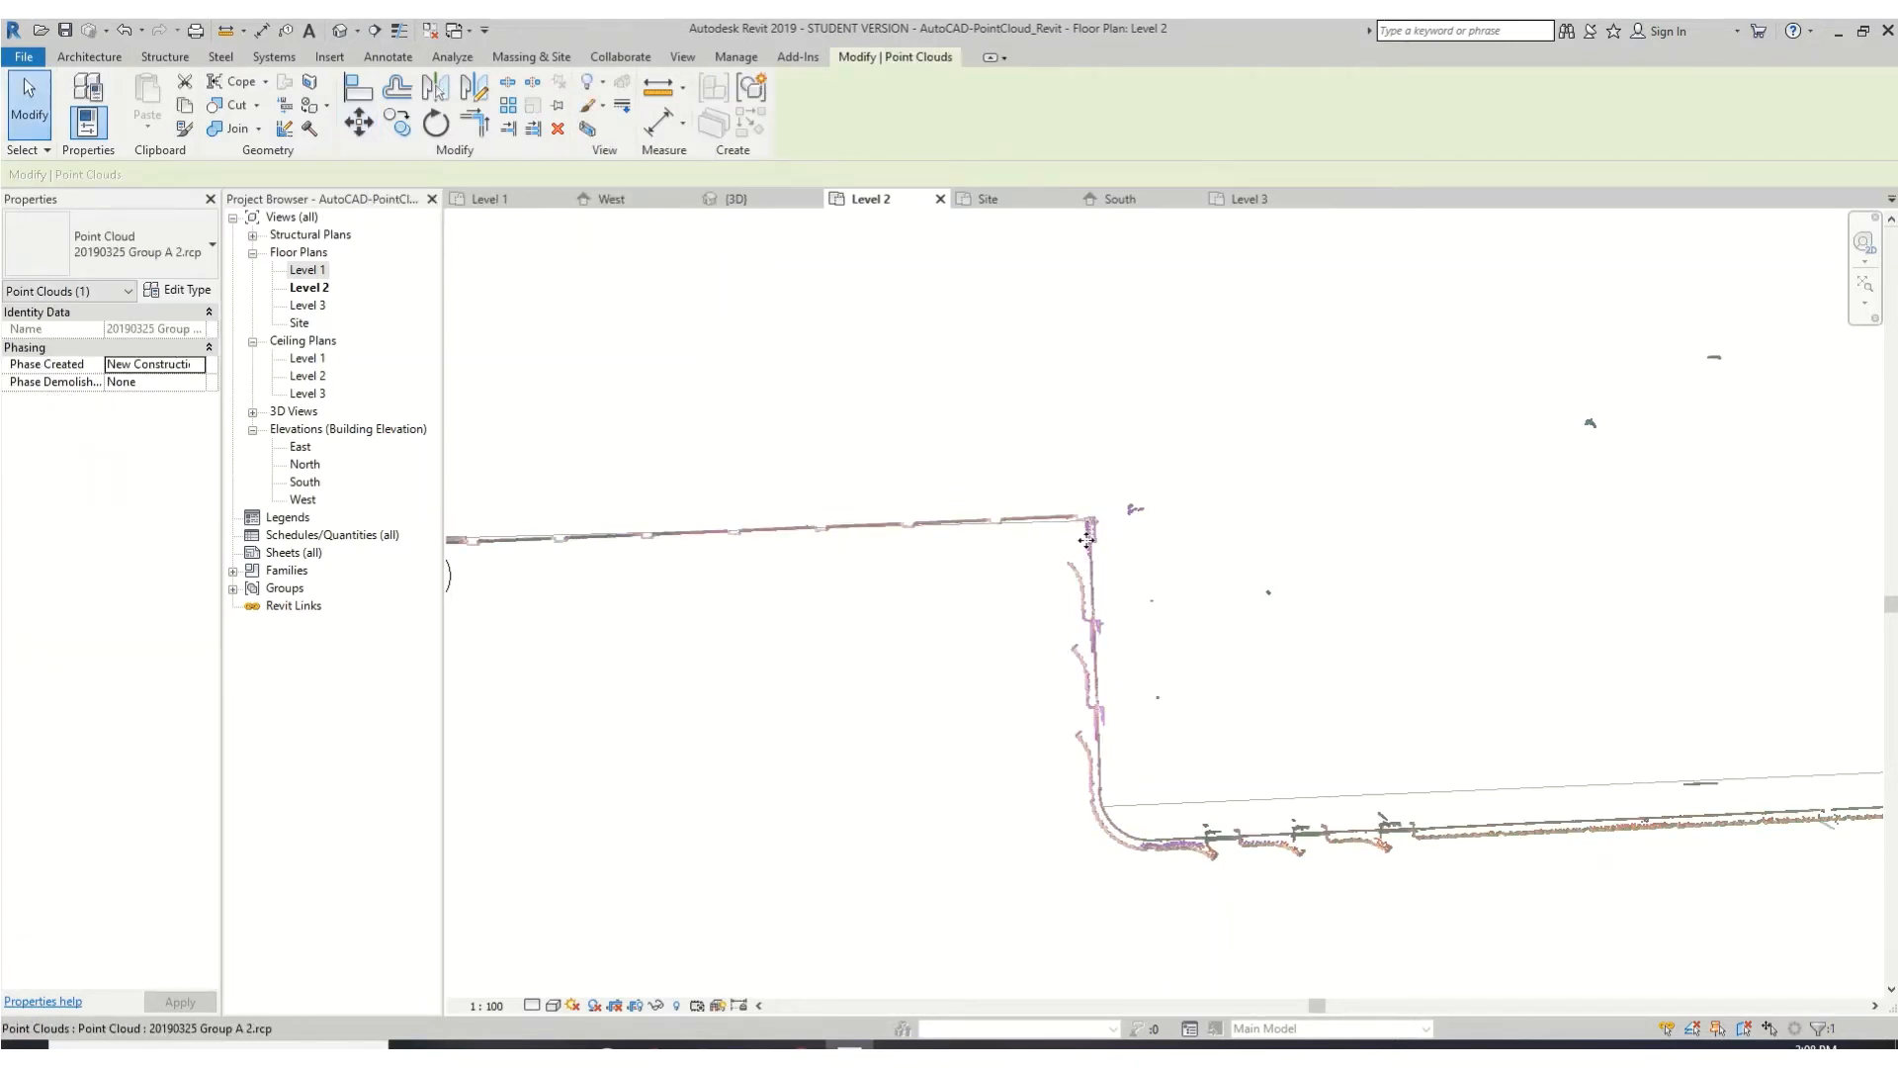
mouse_move(1094, 519)
left_mouse_down()
mouse_move(1060, 537)
mouse_move(1090, 529)
left_mouse_up()
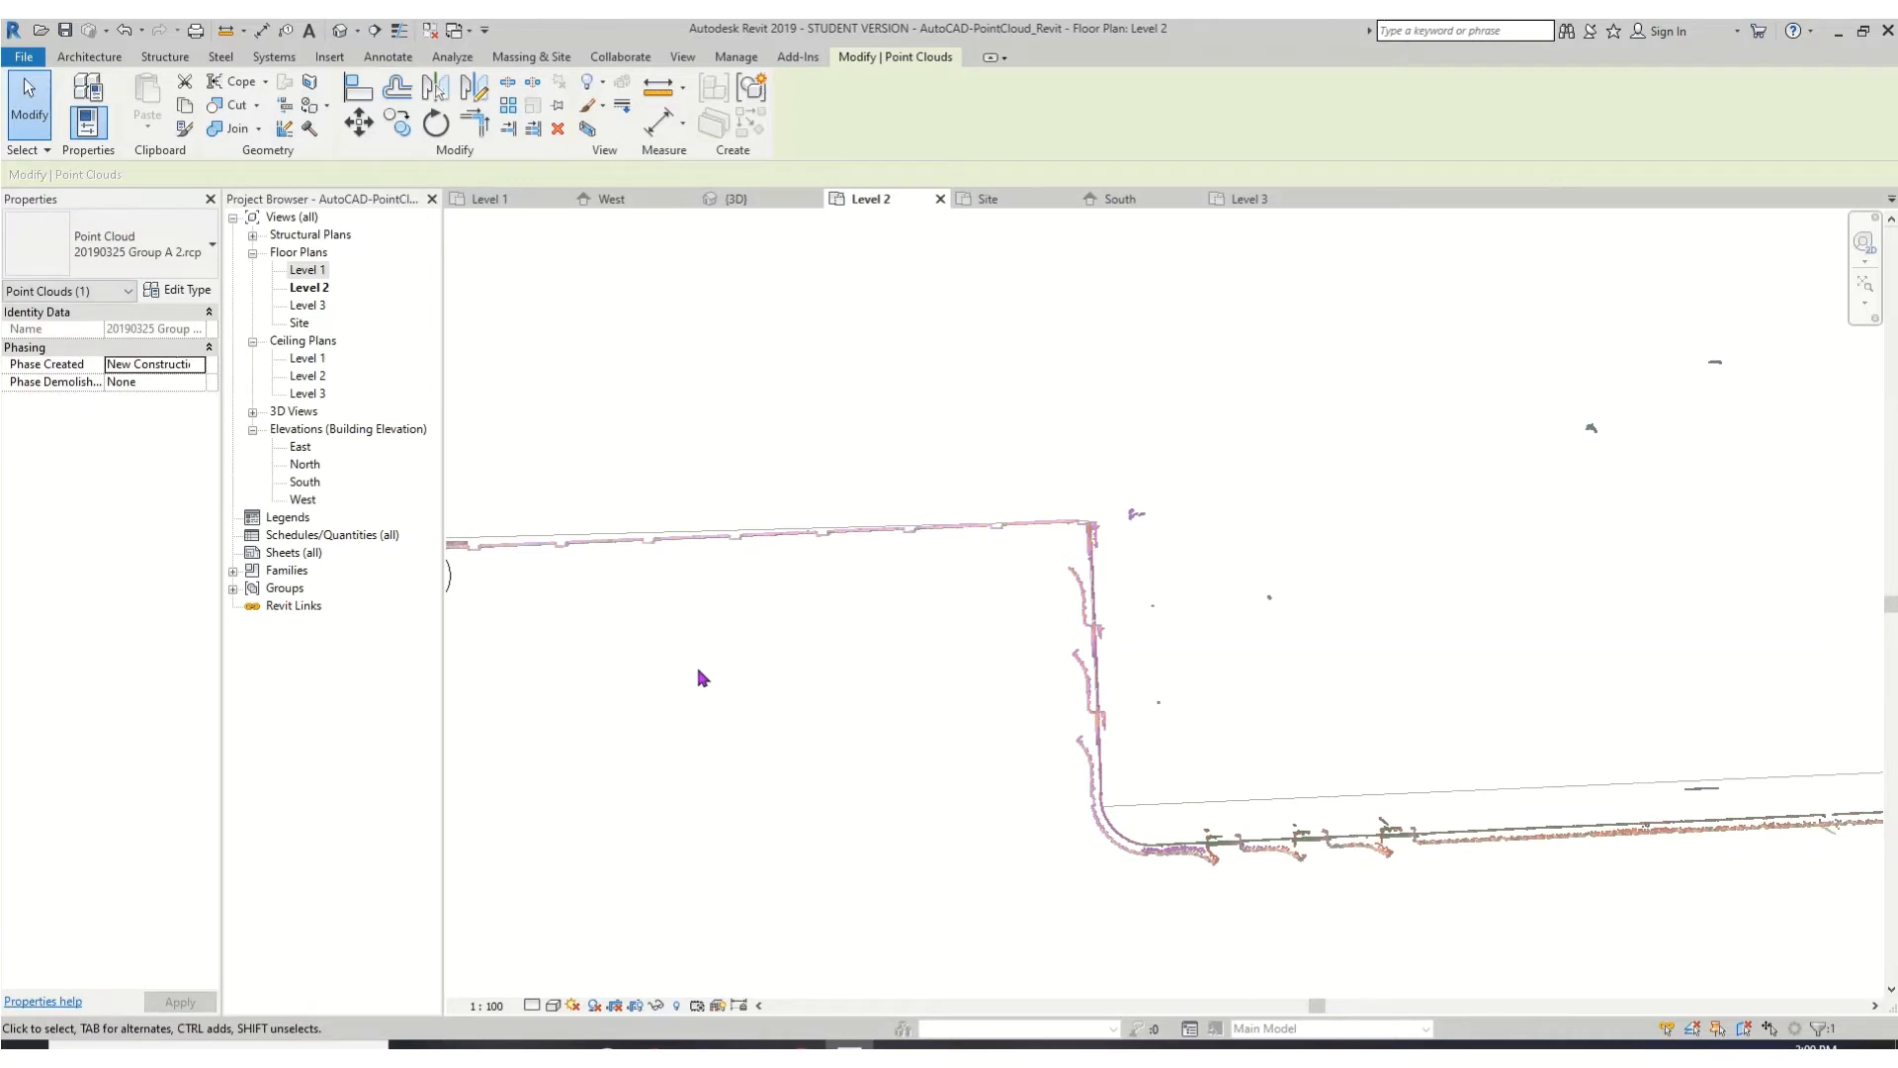
- Try to rotate the point cloud about the notch corner so its long wall trace lies along the outline edge
left_click(436, 122)
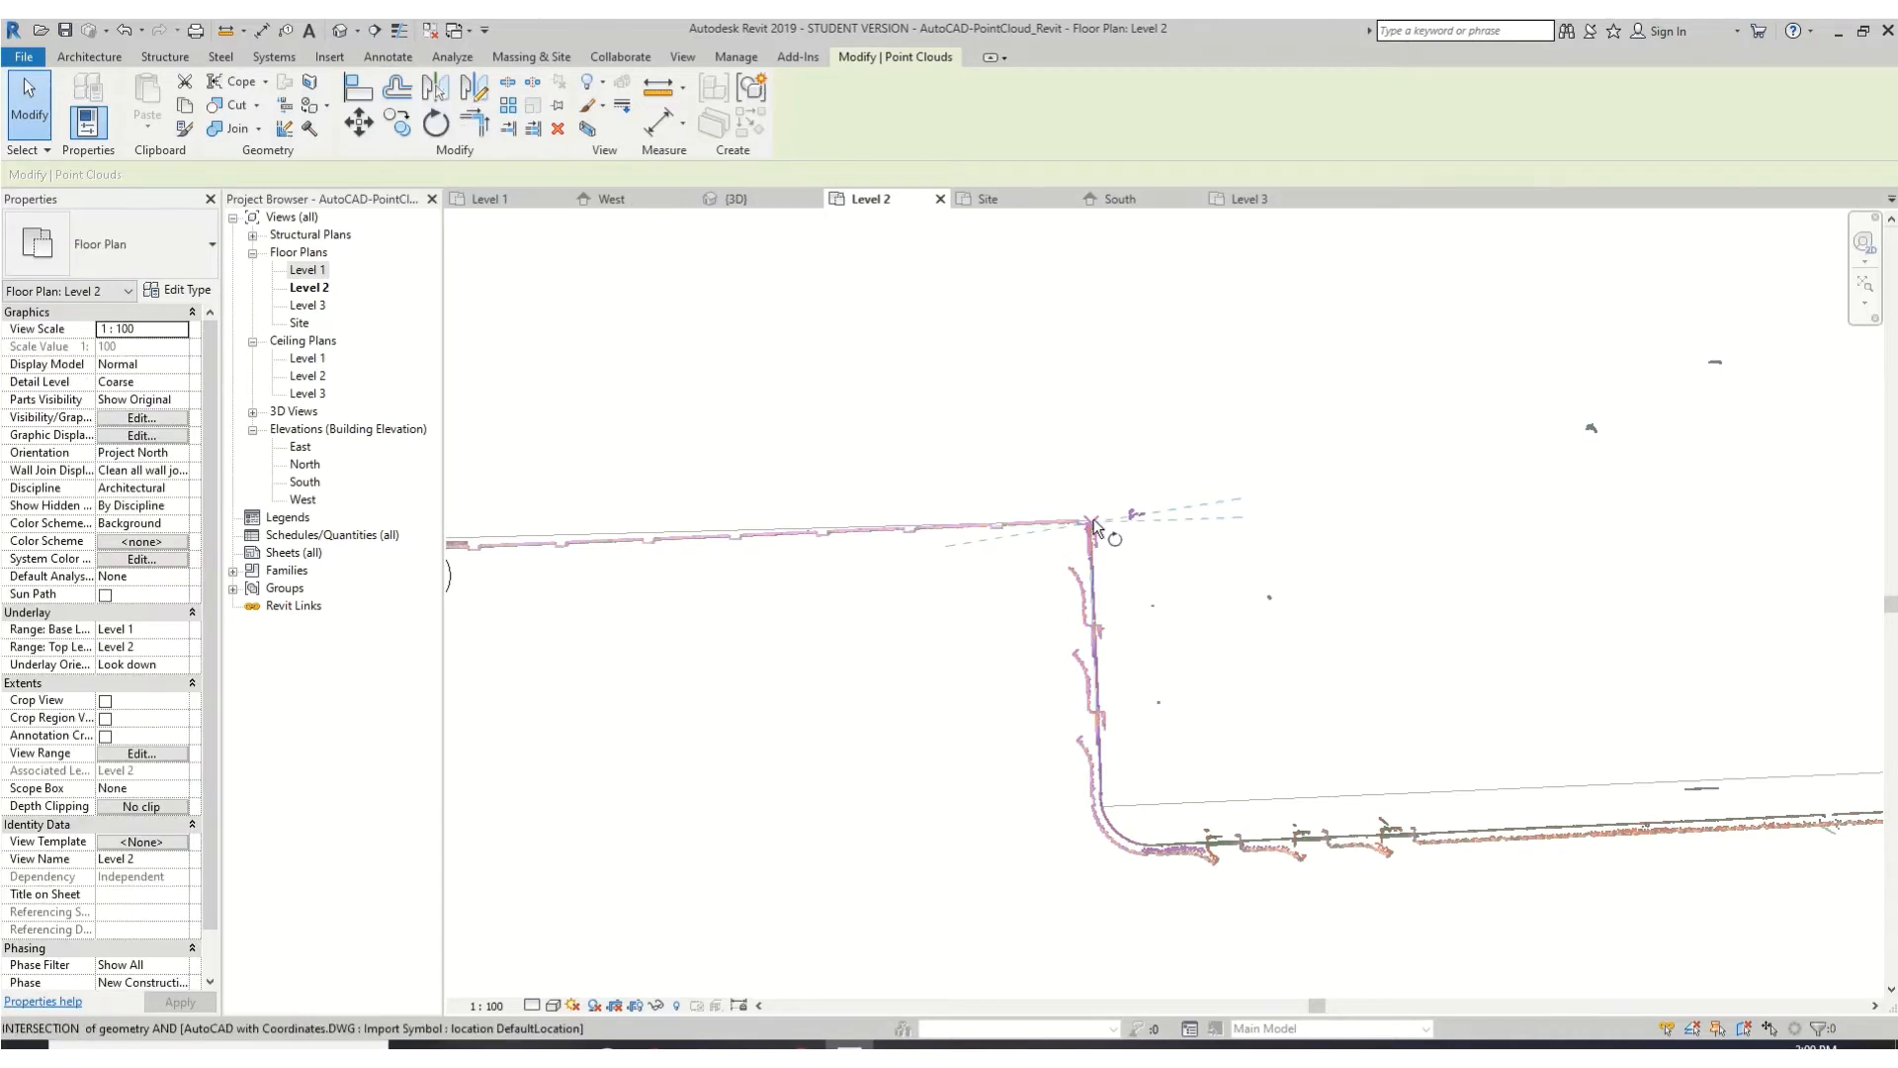
left_click(1089, 519)
left_click(744, 541)
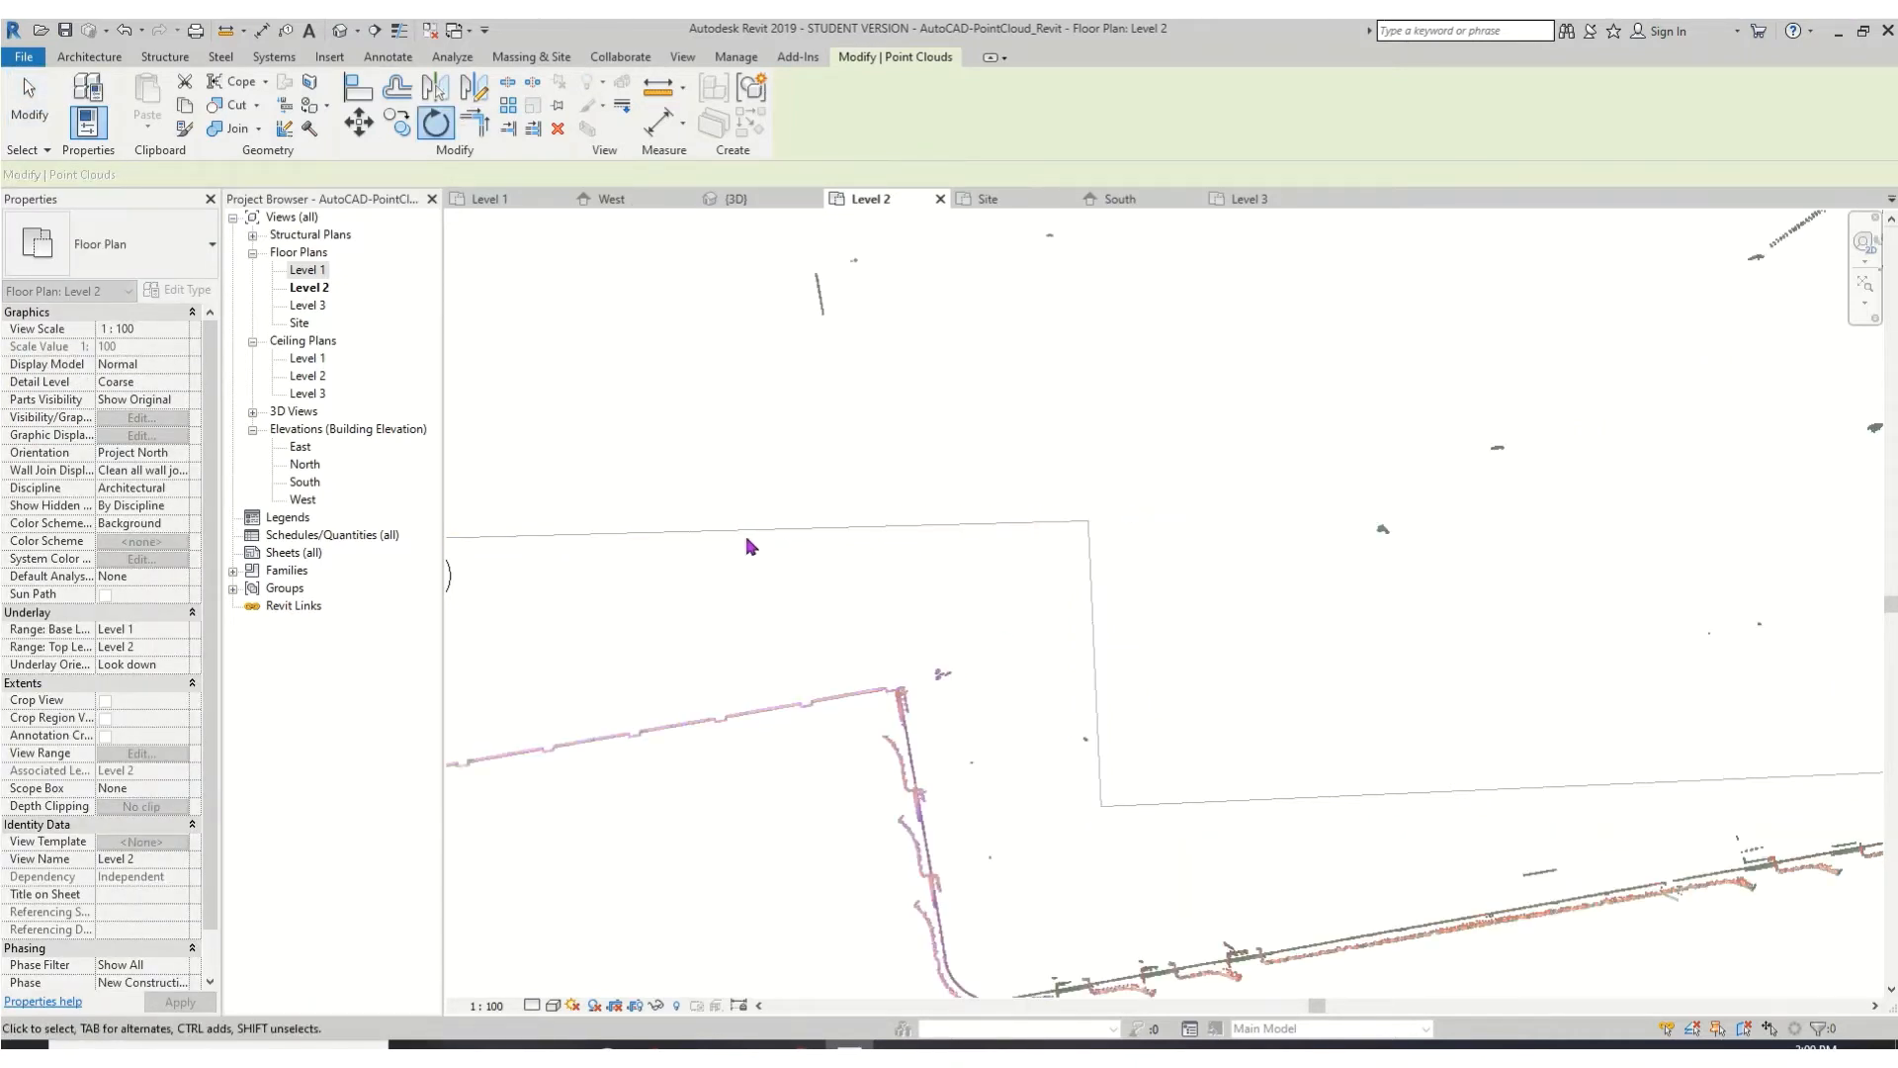
key("ctrl+z")
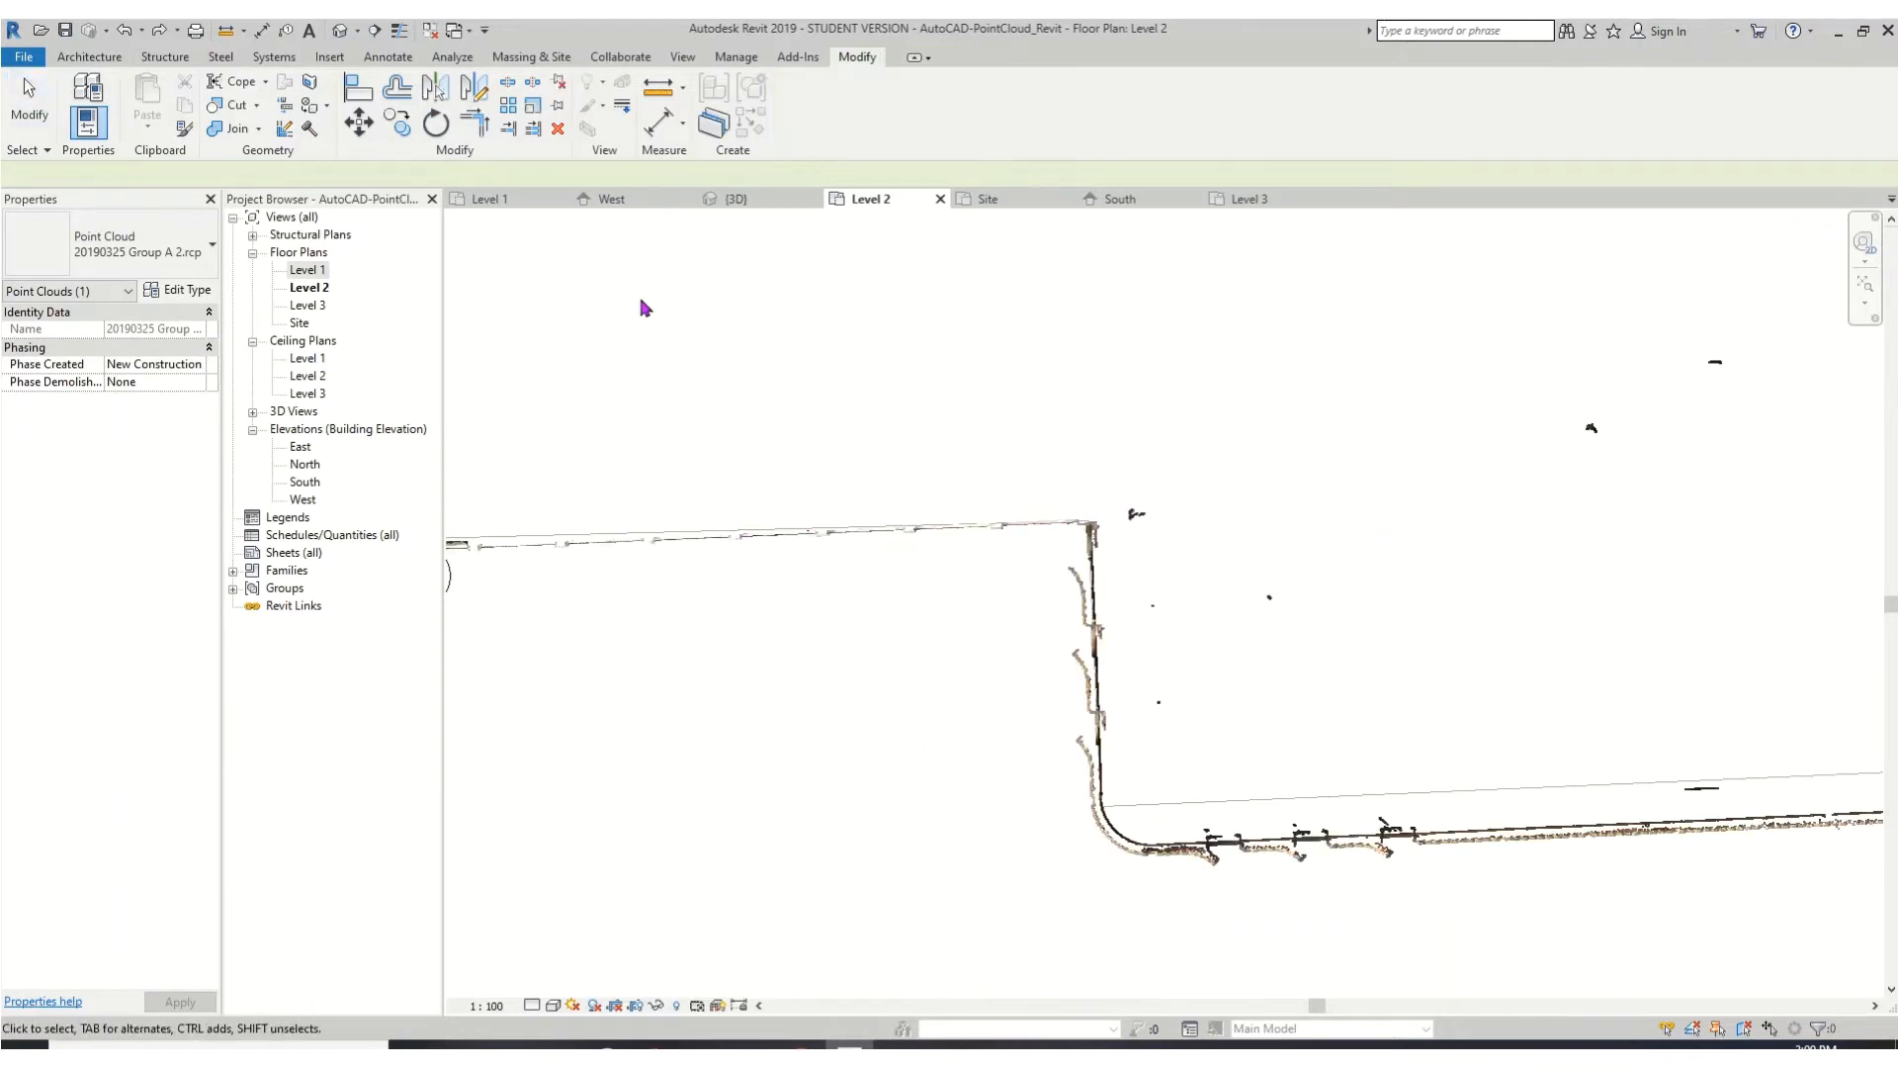
left_click(436, 122)
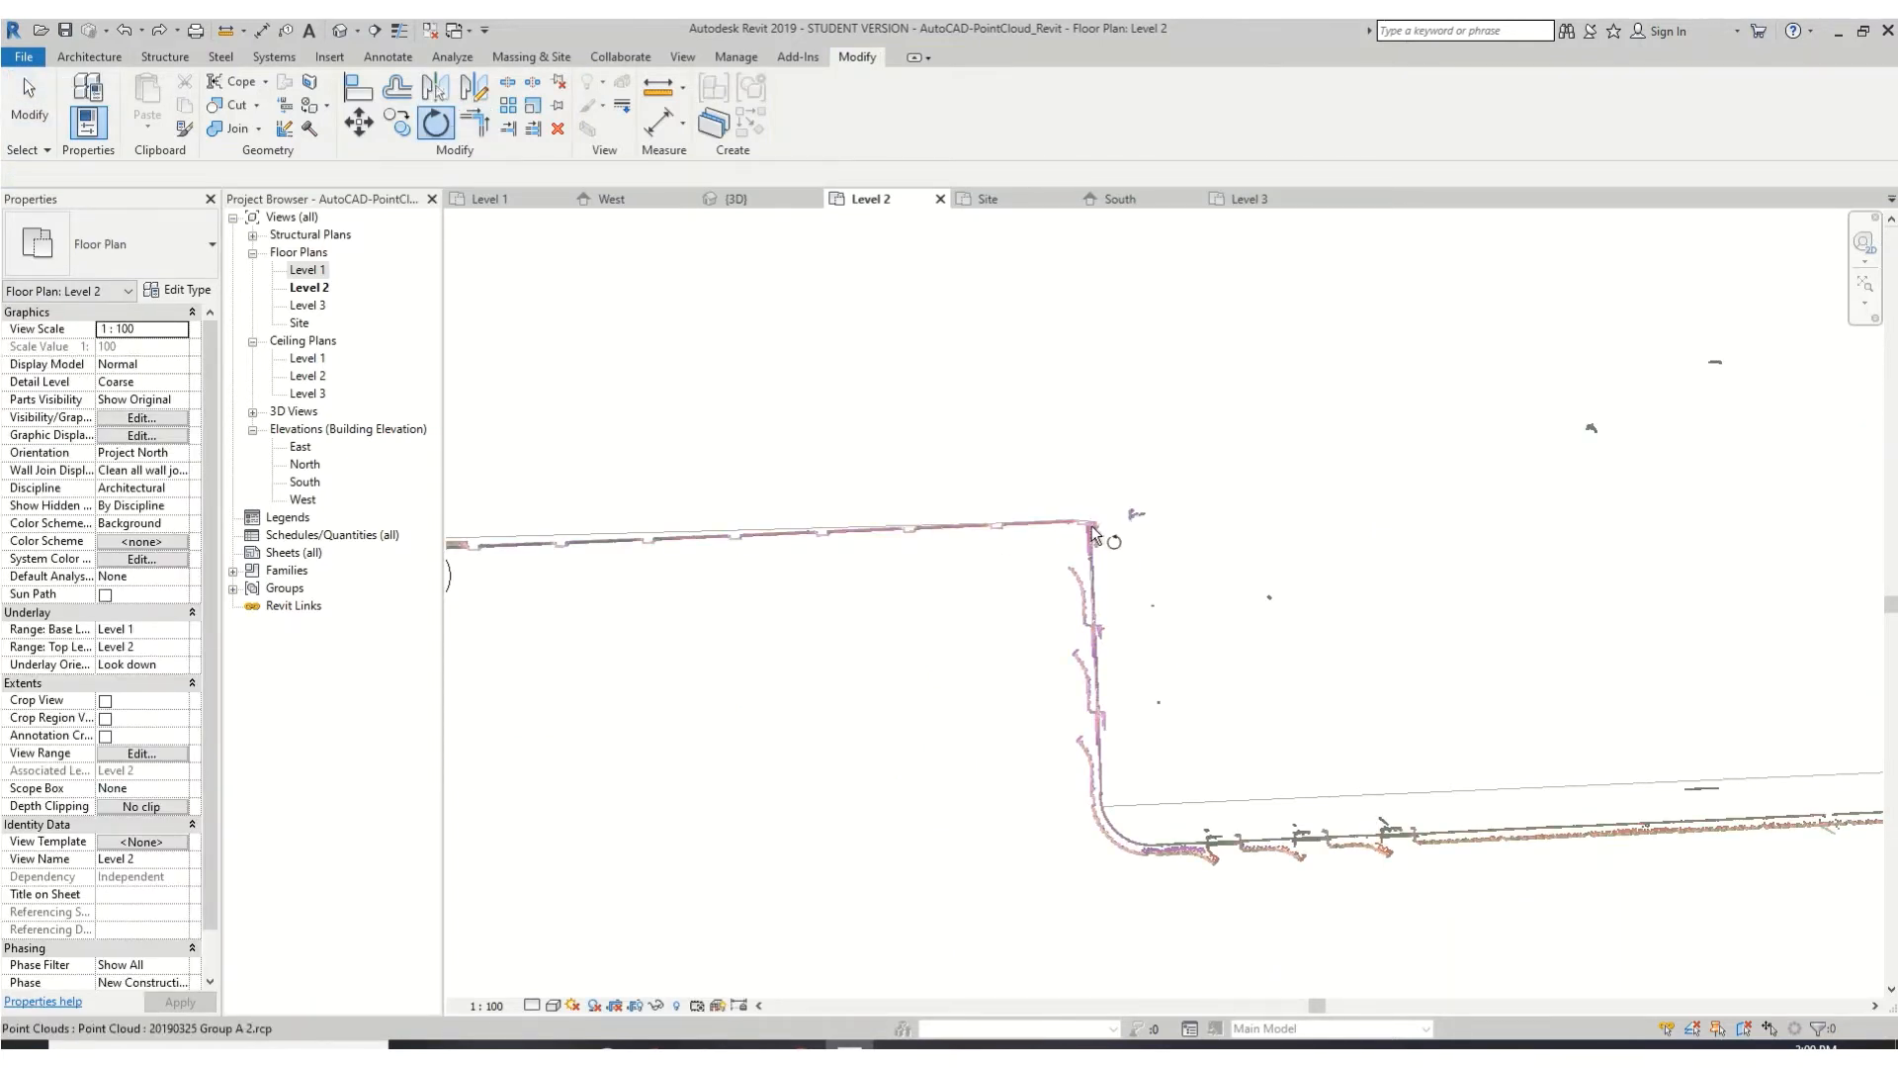
left_click(941, 510)
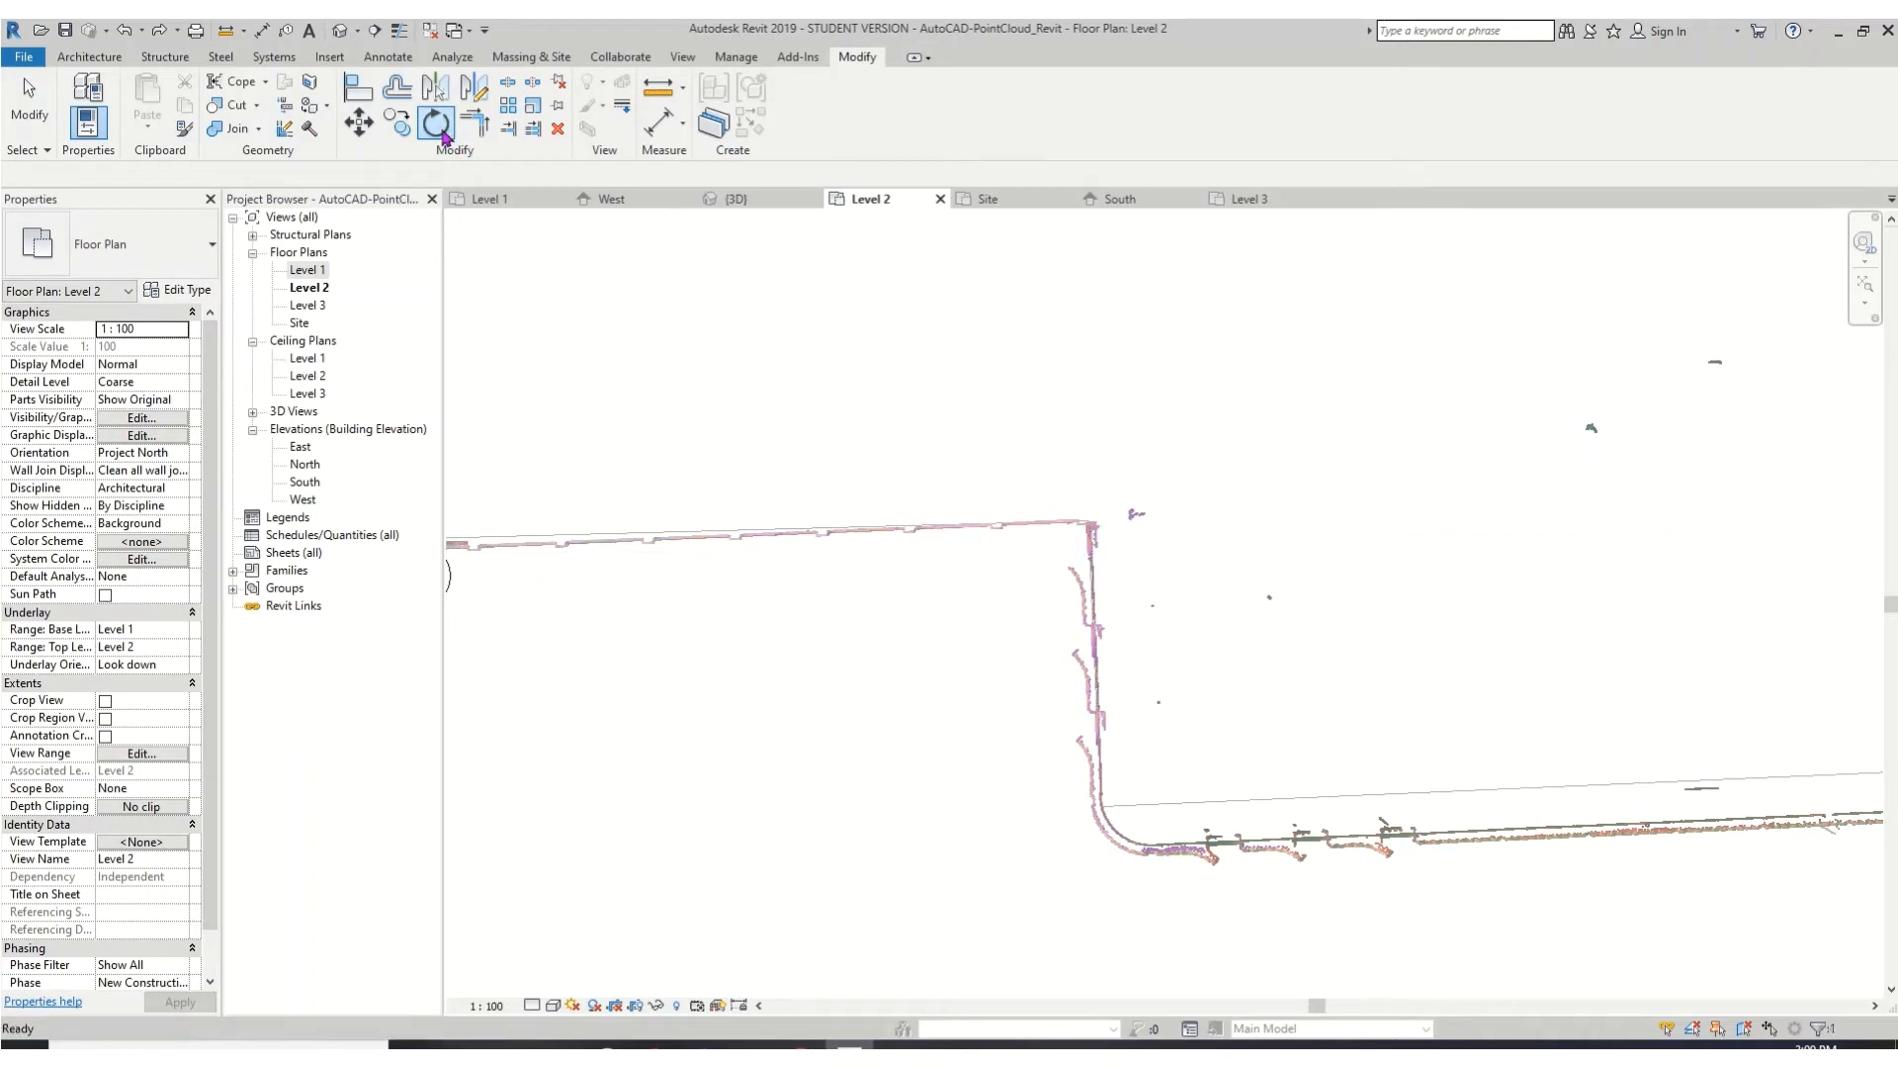
key("Return")
left_click(568, 175)
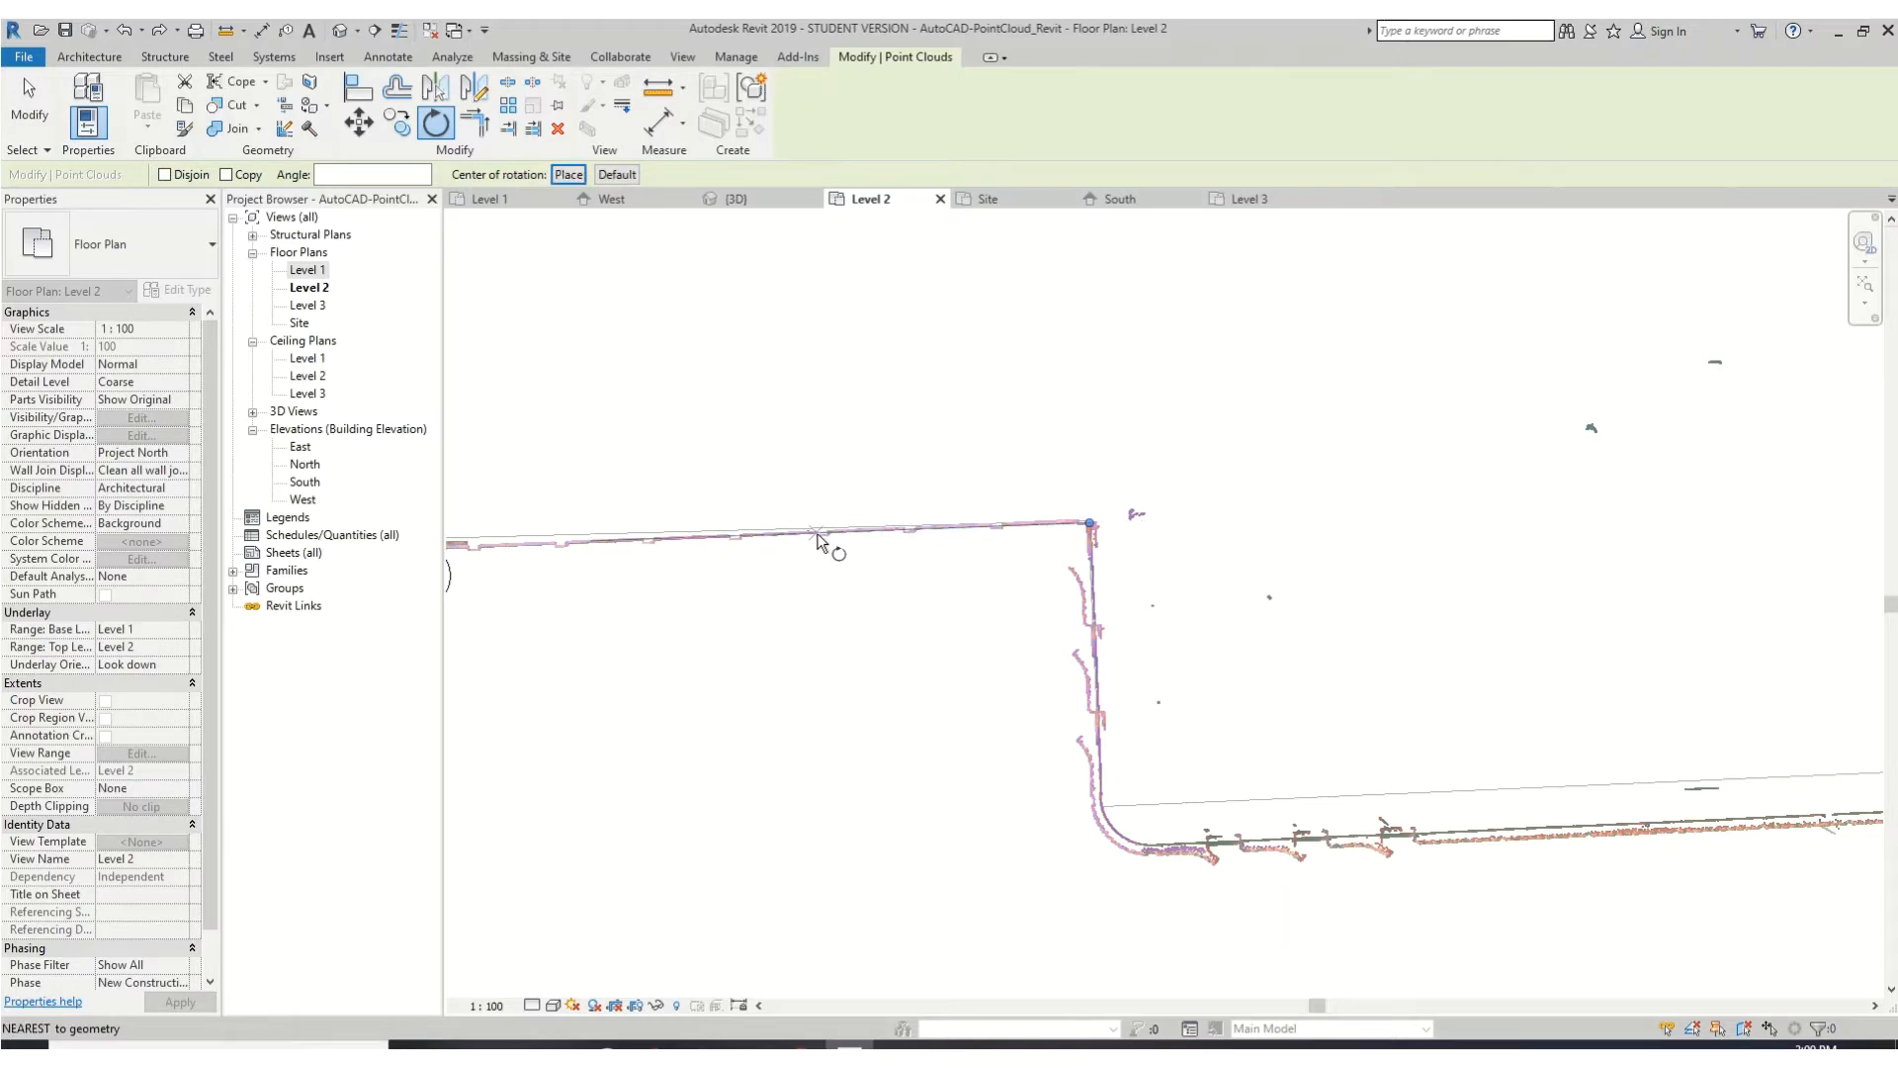
left_click(815, 535)
key("Escape")
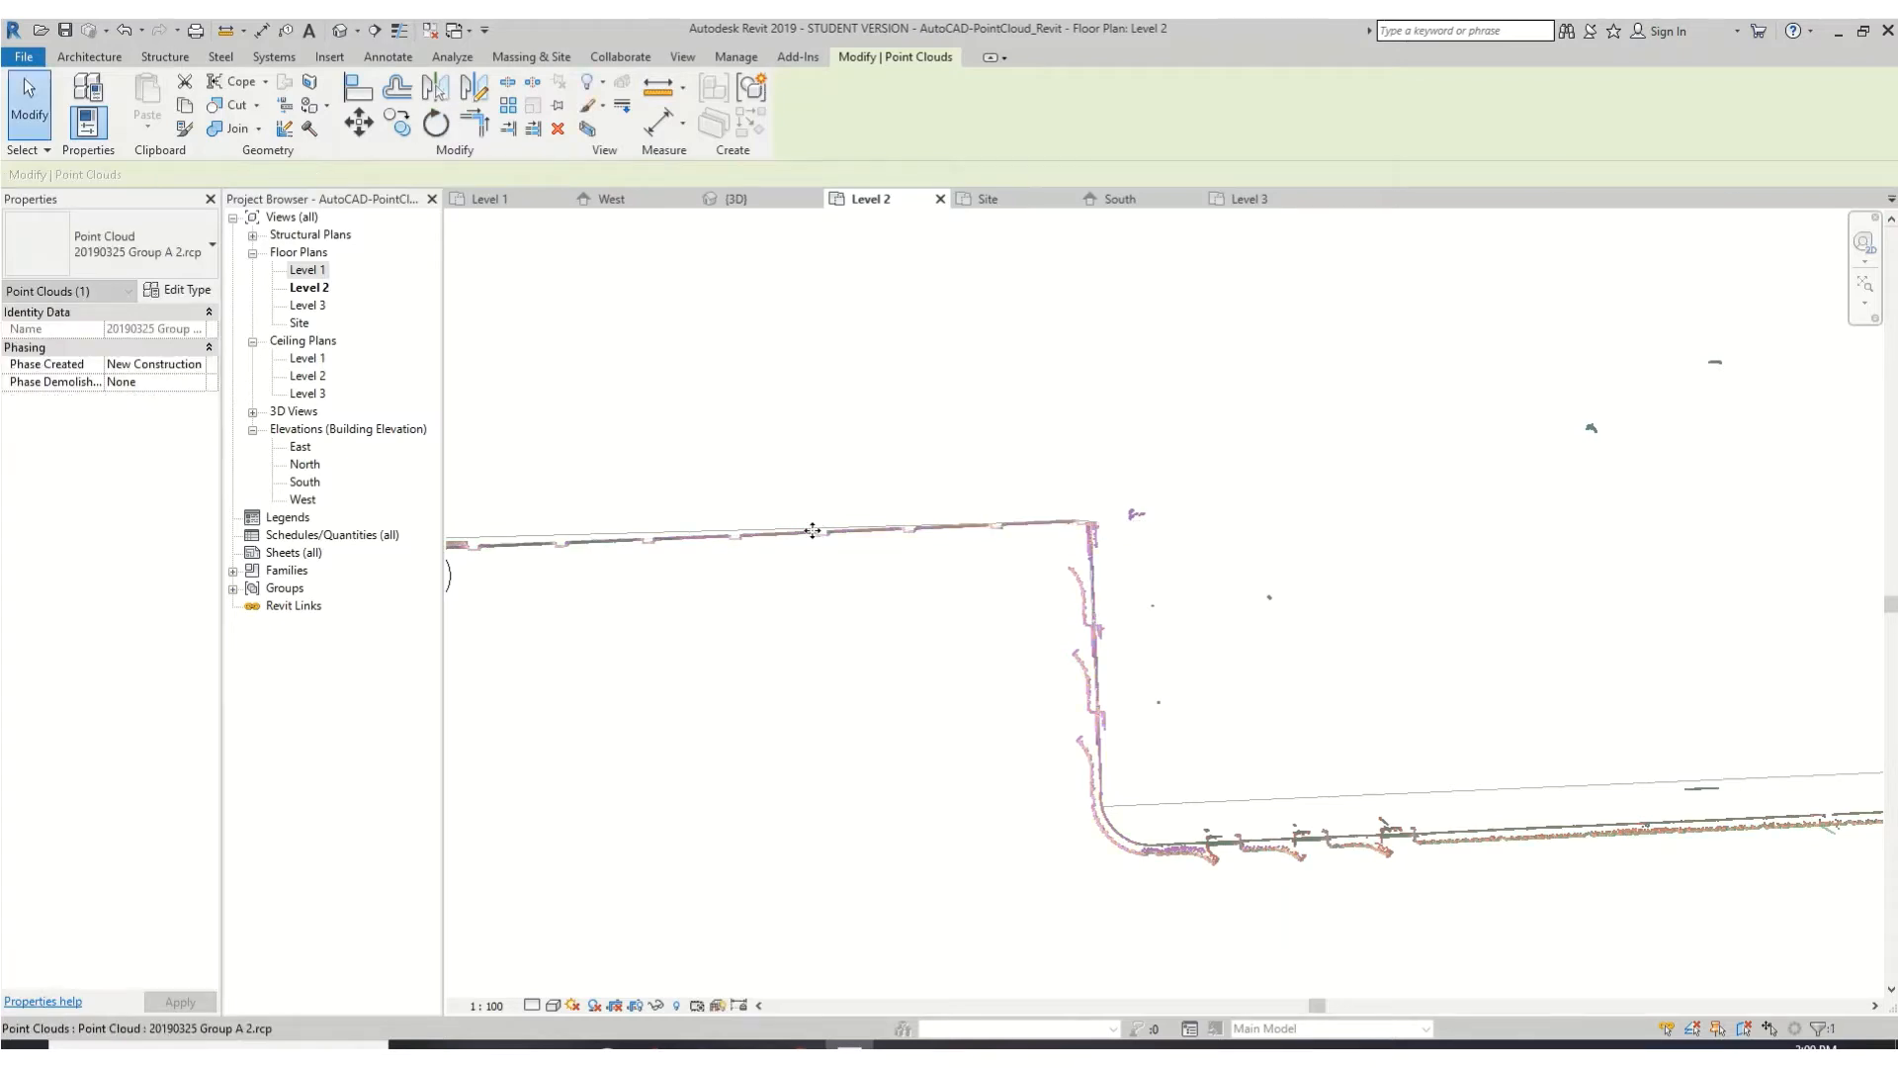
- Review the point cloud's fit against the surrounding building outlines in Level 2, and open the South elevation
scroll(803, 787, "down", 5)
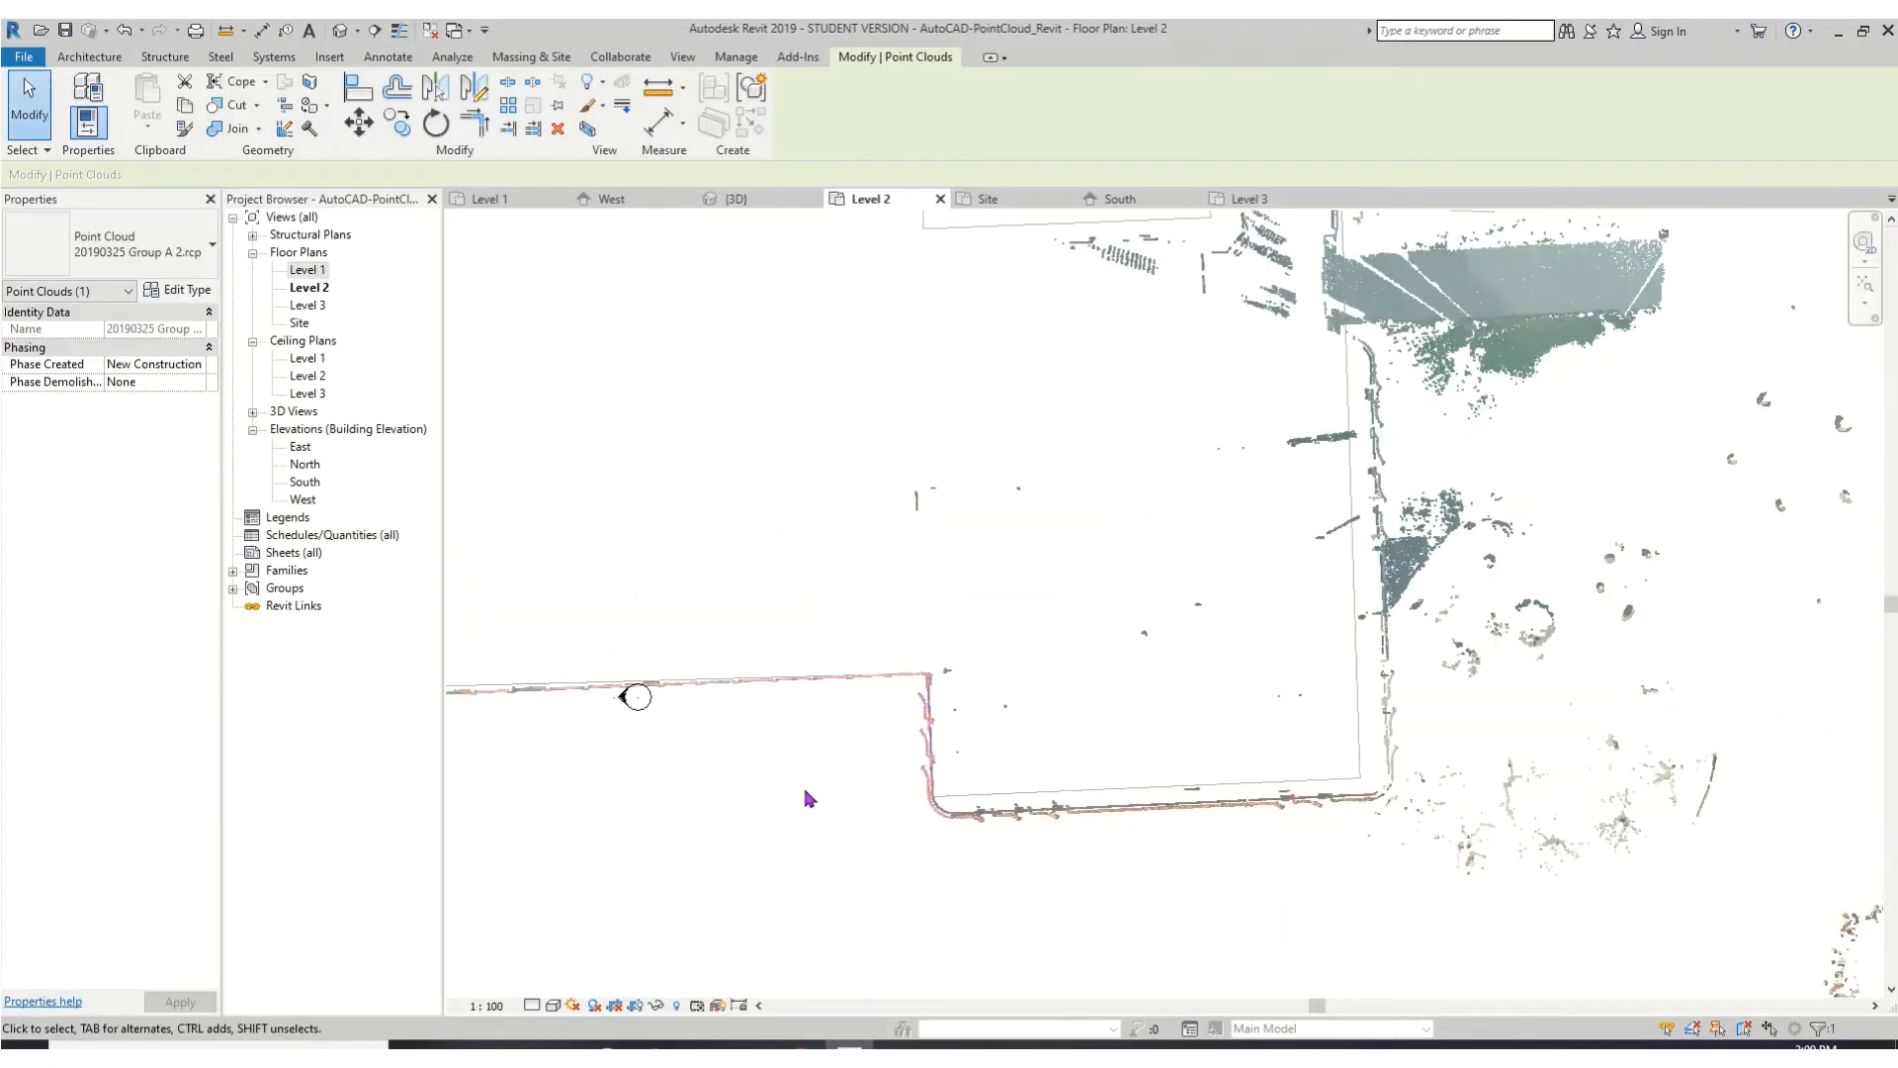
scroll(787, 827, "down", 4)
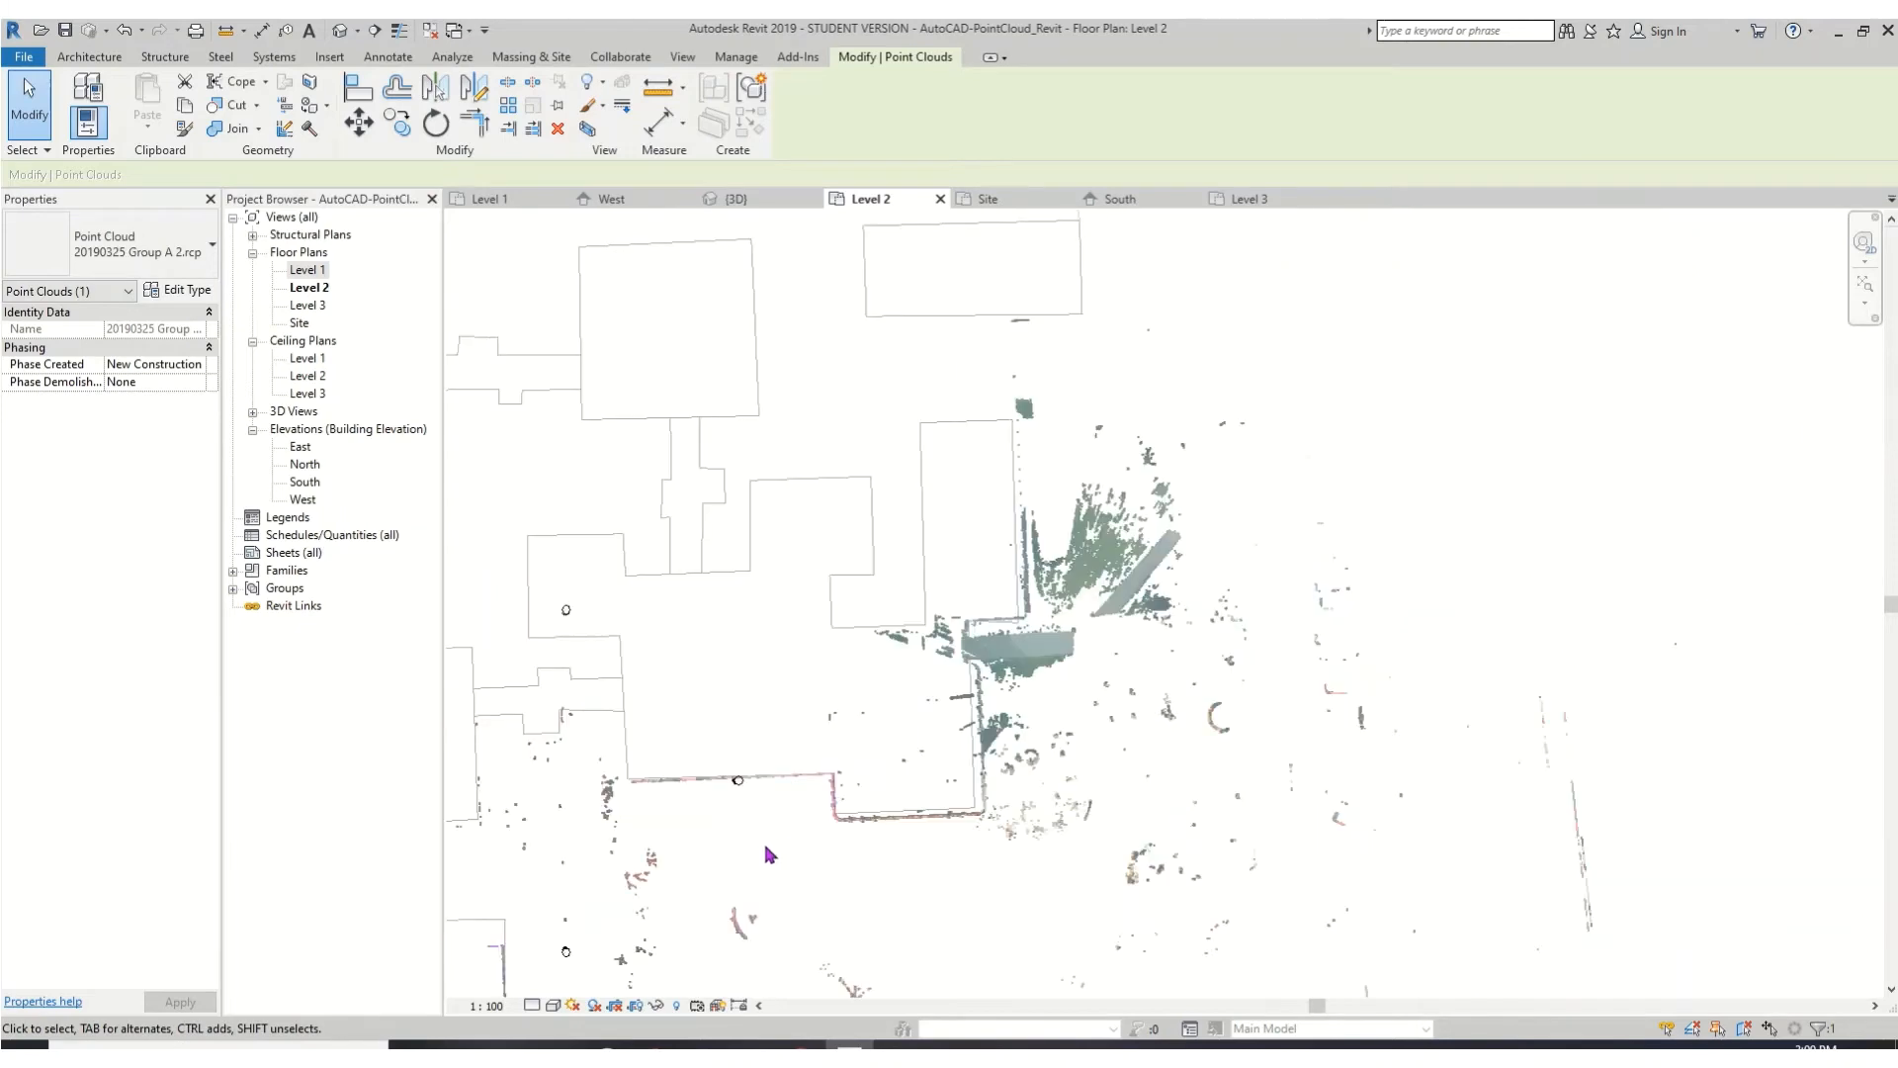
middle_click_drag(763, 839, 754, 689)
scroll(752, 684, "up", 3)
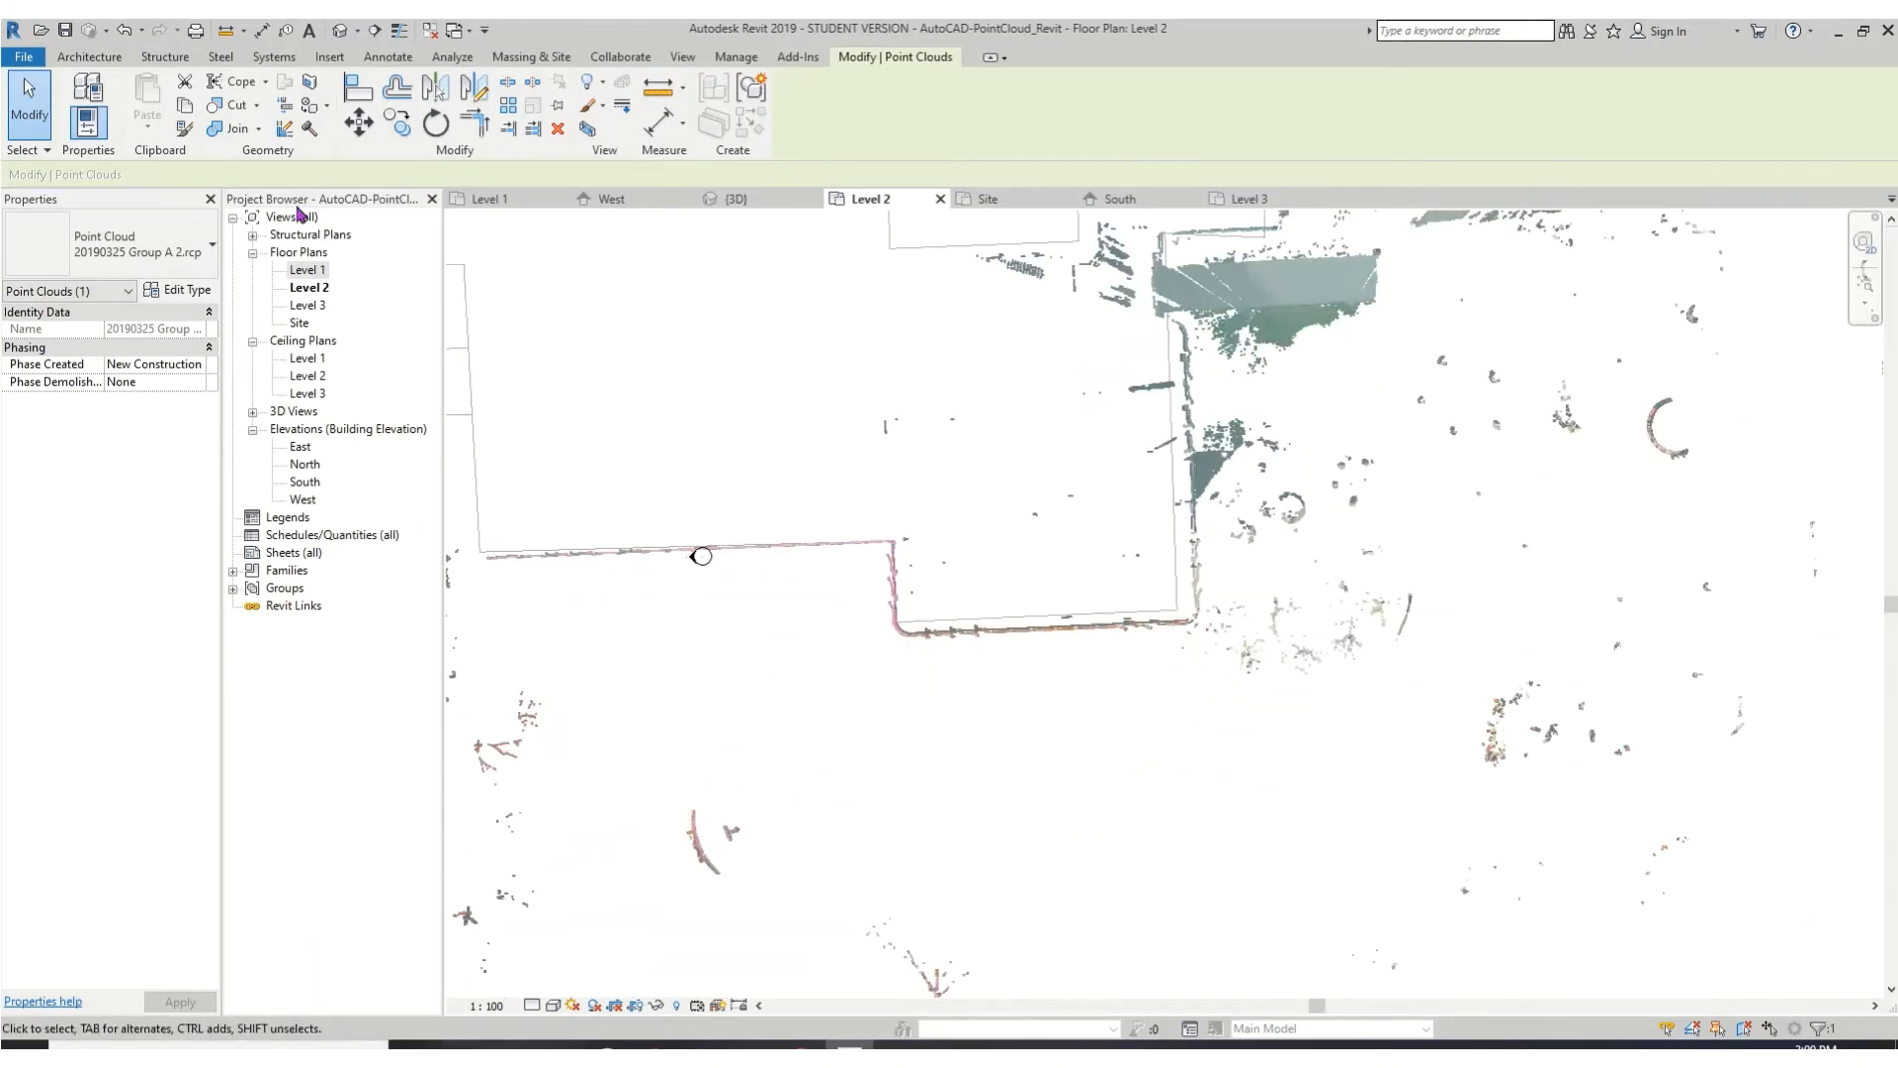
double_click(304, 483)
scroll(1621, 908, "down", 3)
middle_click_drag(1539, 881, 658, 797)
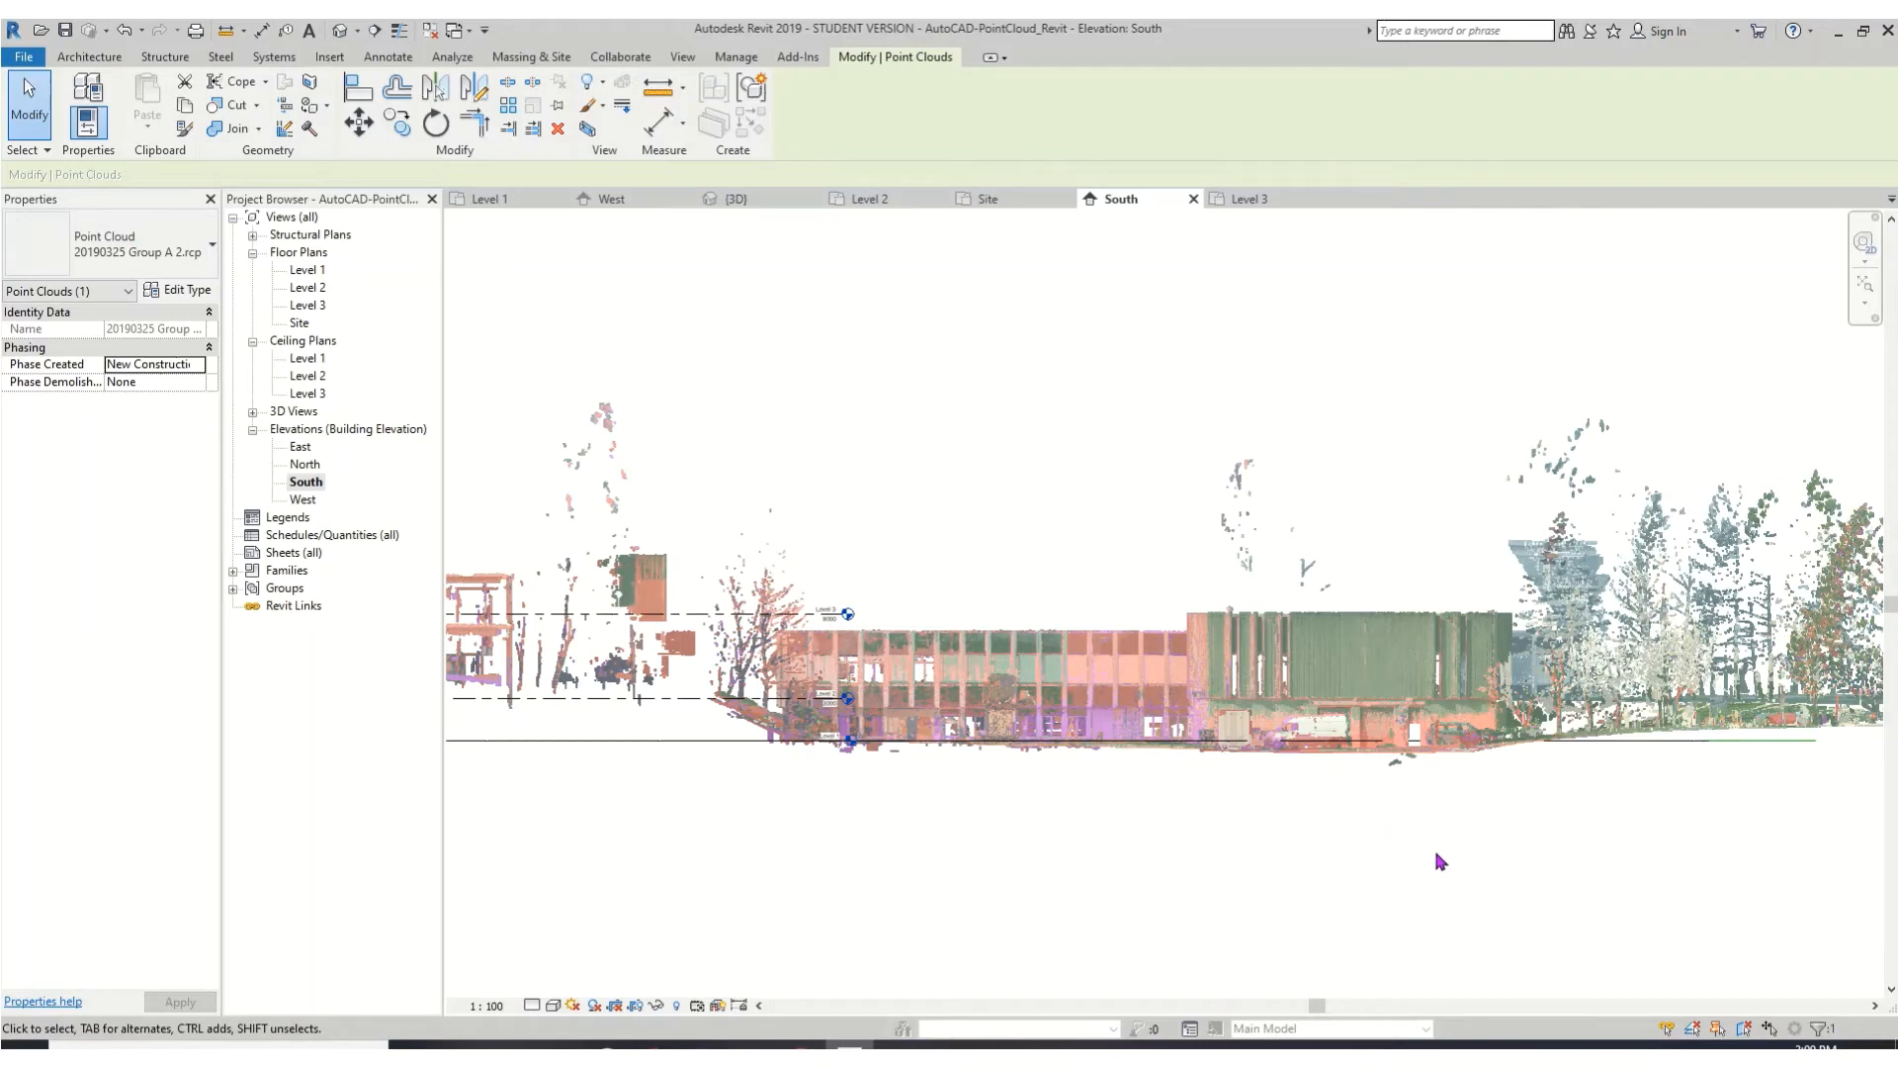
- Extend the Level 3 line, together with Level 2, past the scanned building and trees to just beyond the orange egg-shaped object
left_click(690, 615)
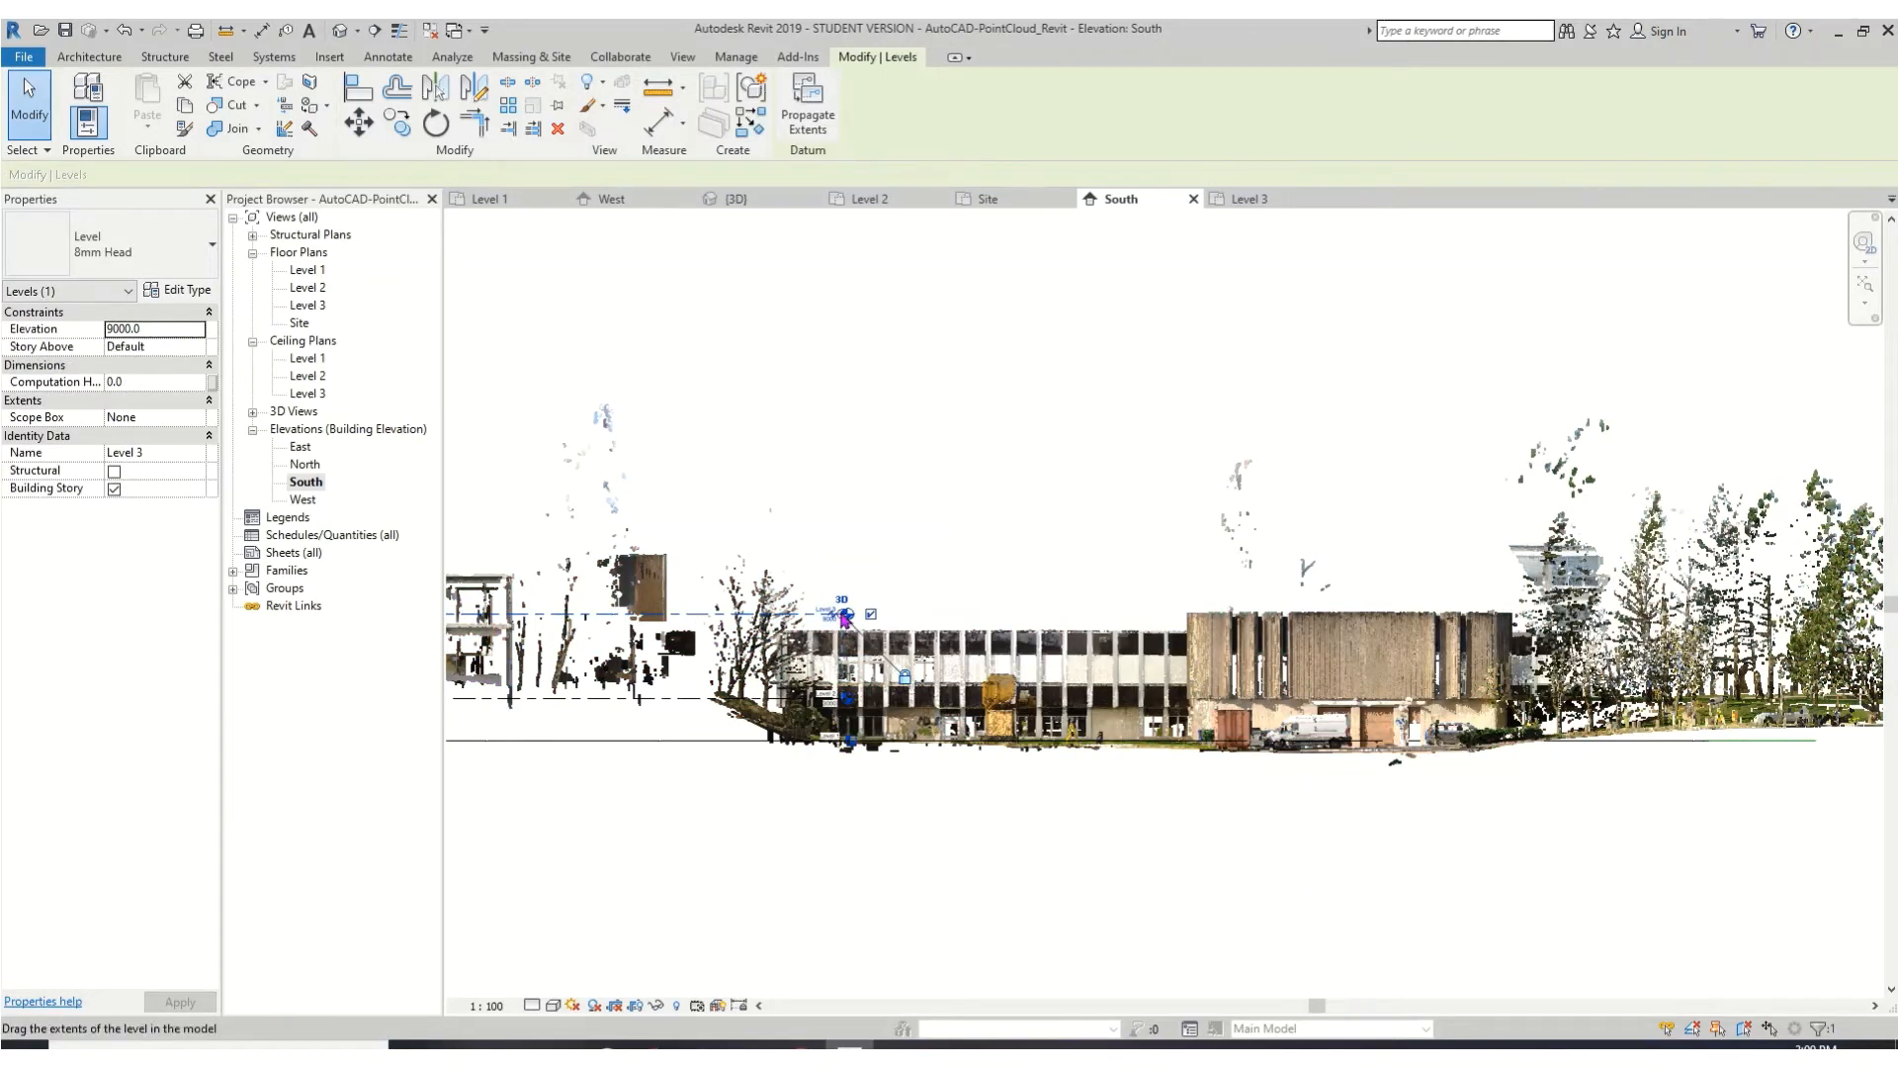
left_click_drag(845, 614, 1841, 614)
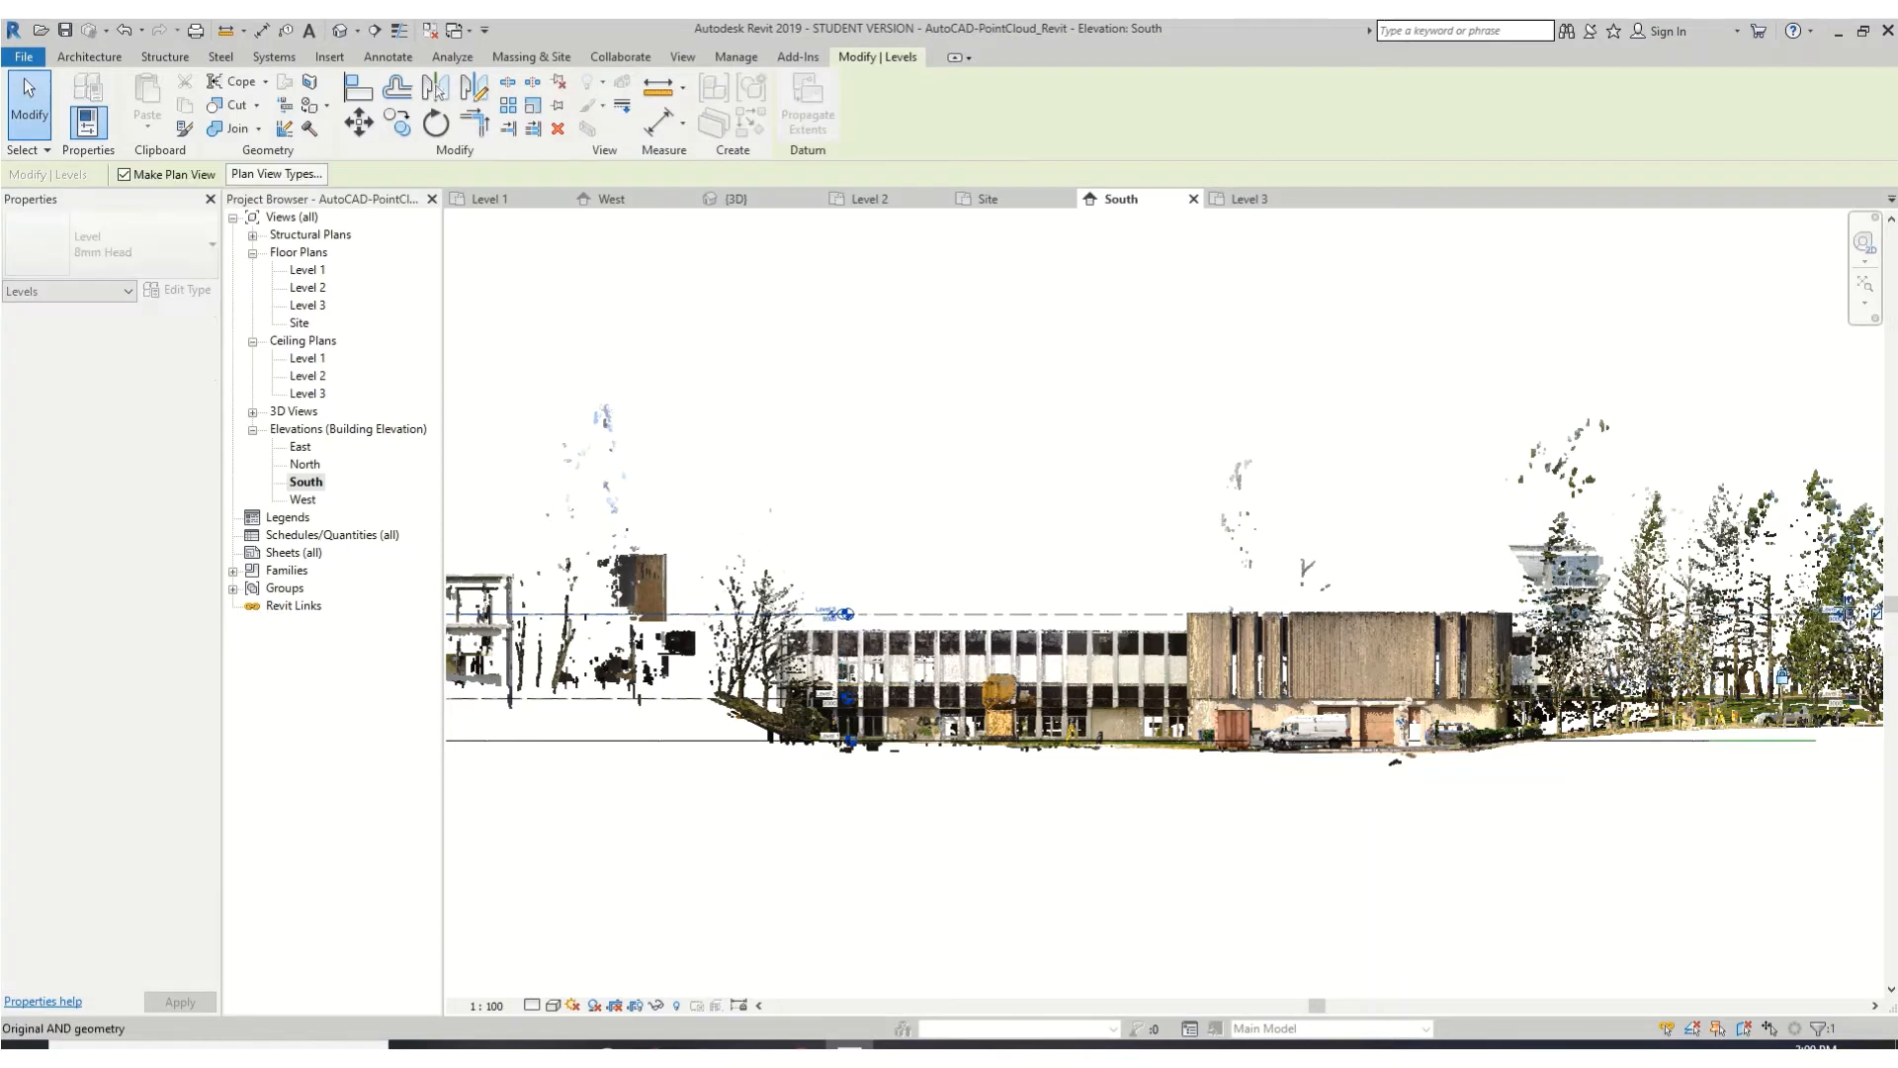
middle_click_drag(1770, 840, 998, 888)
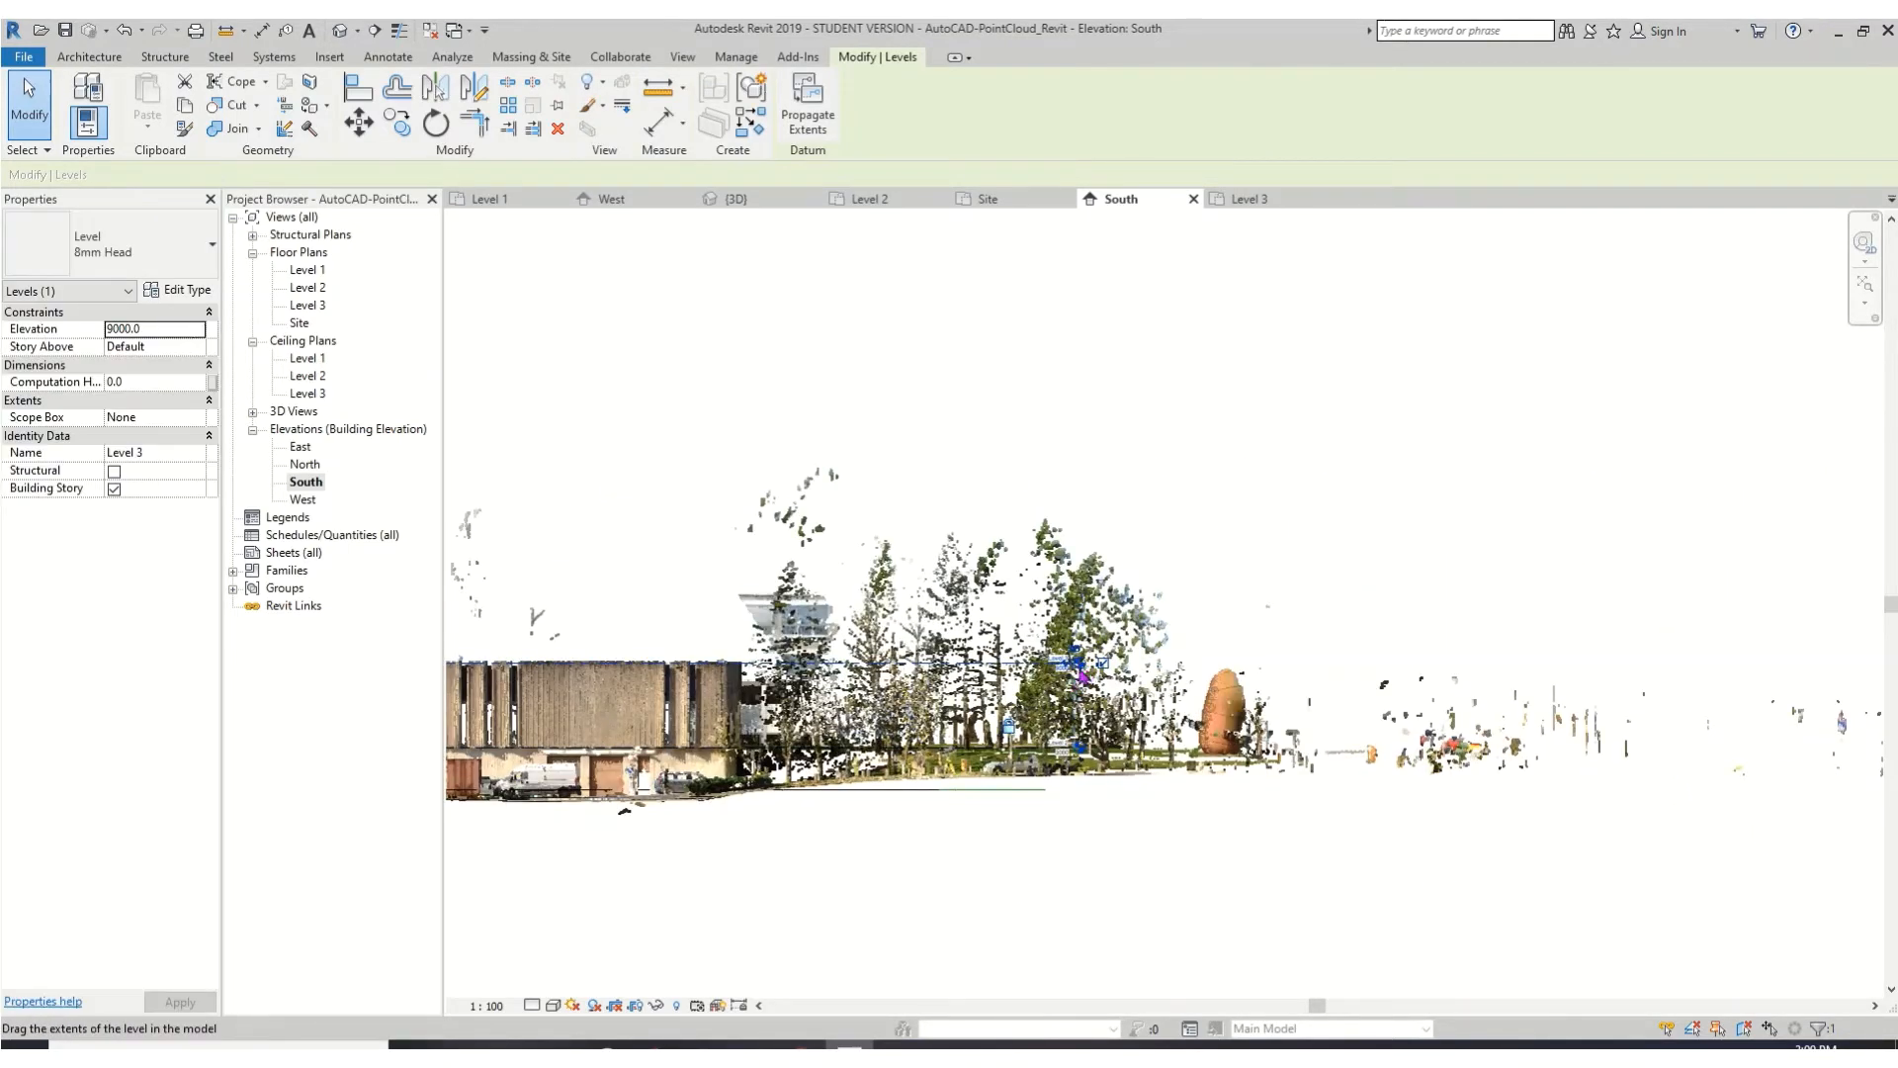
scroll(1083, 676, "up", 5)
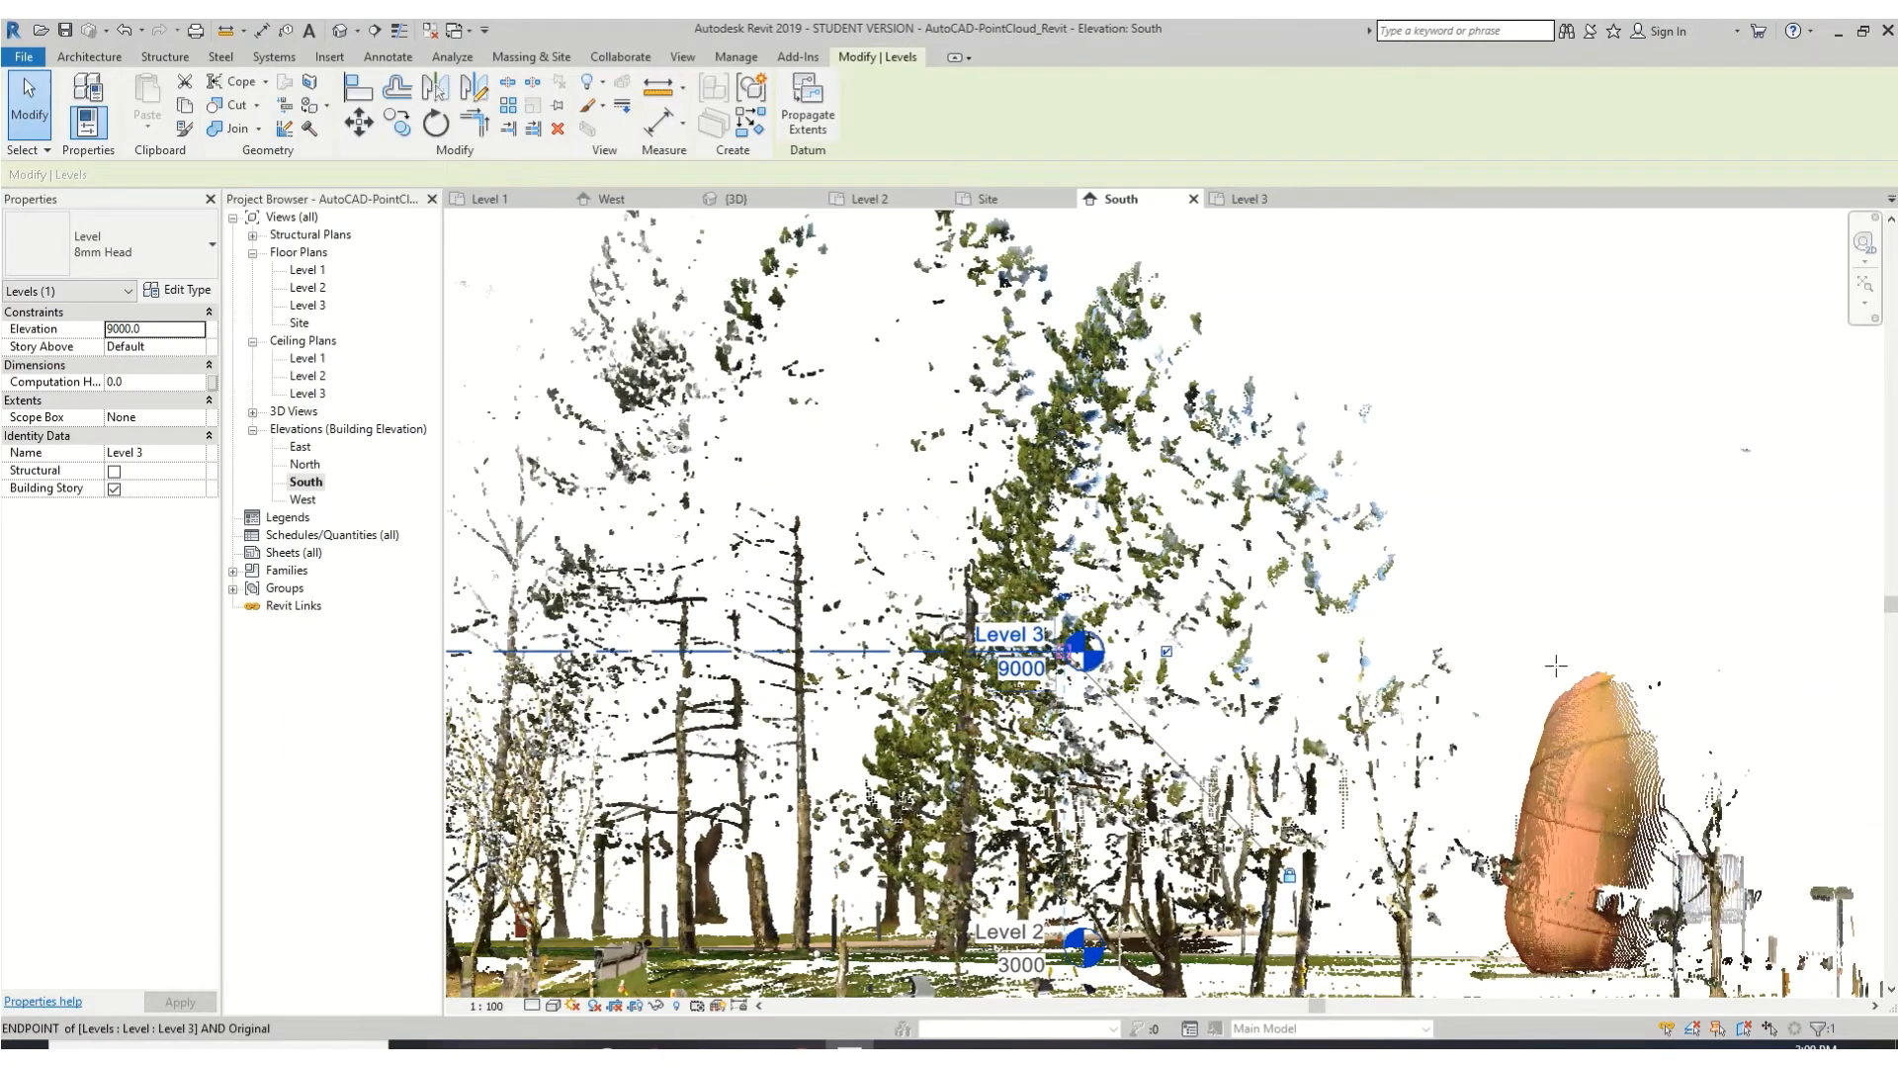
left_click_drag(1556, 665, 1812, 652)
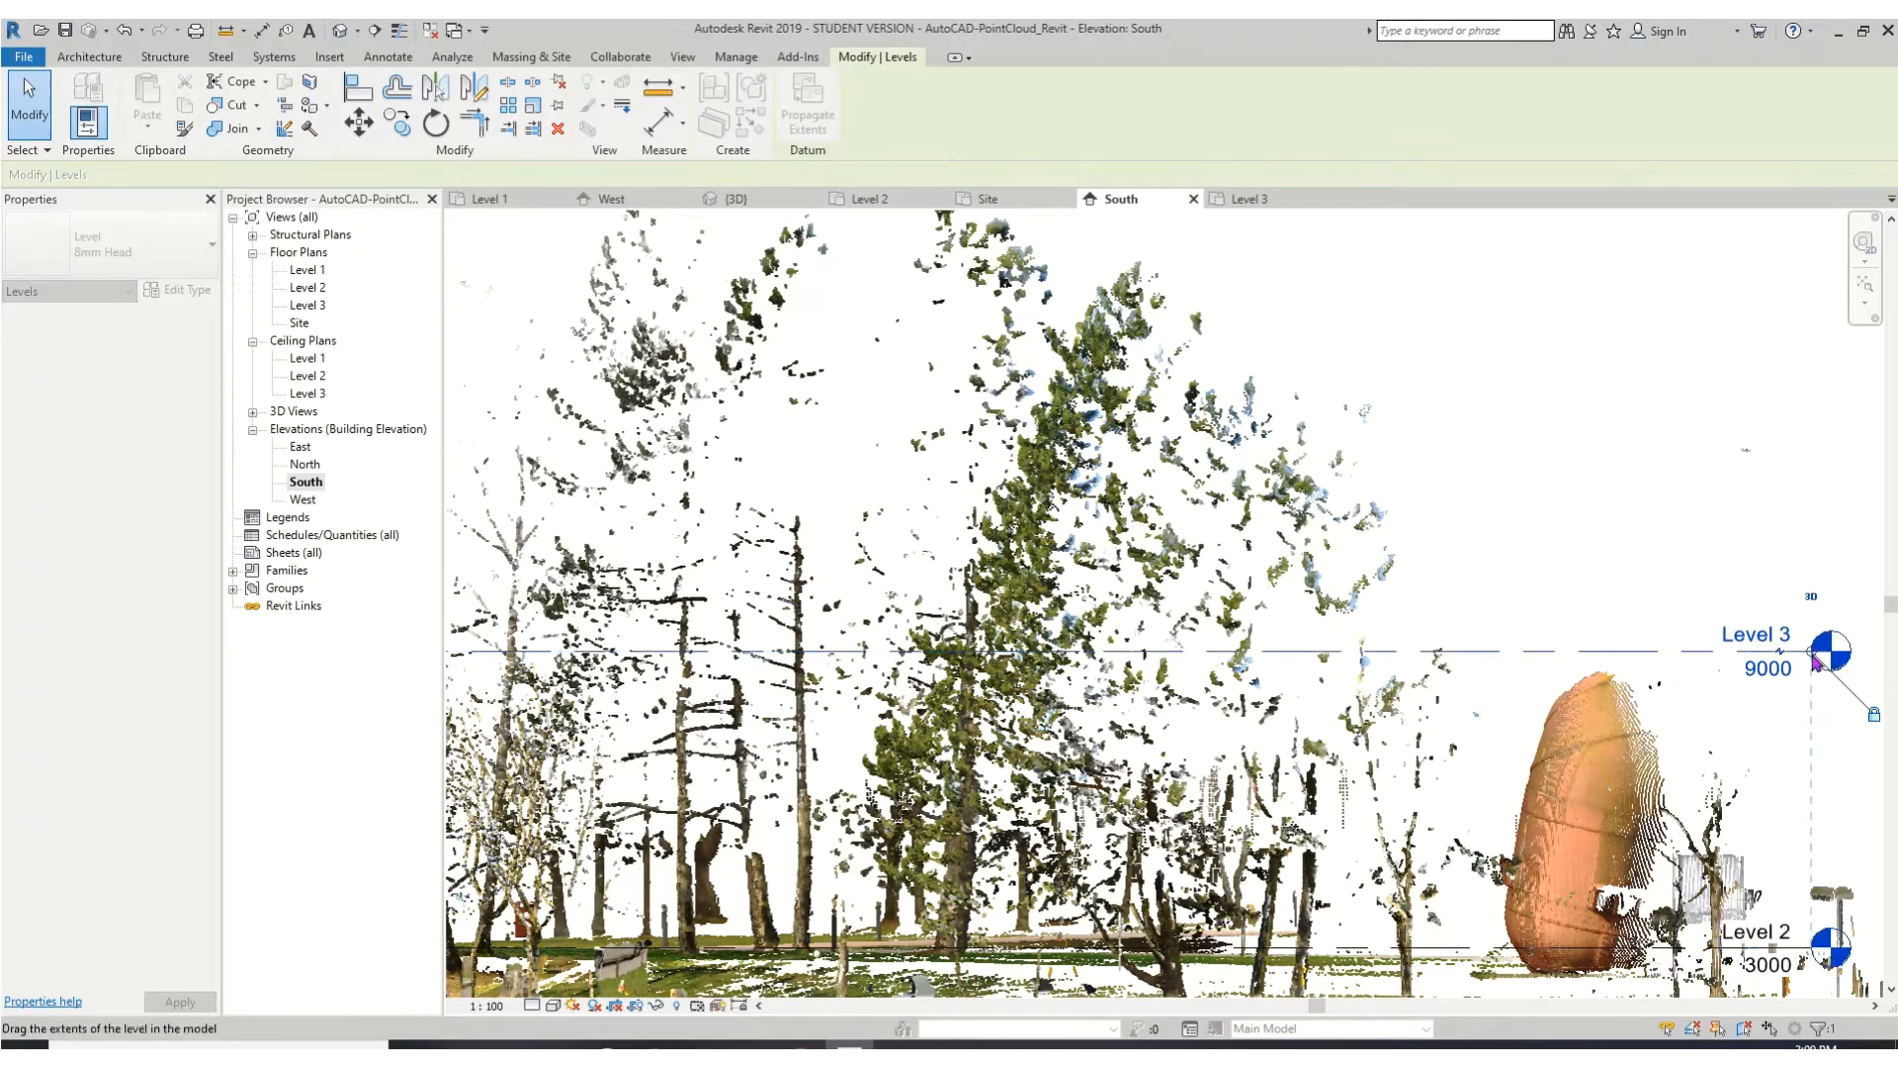
scroll(1765, 532, "down", 3)
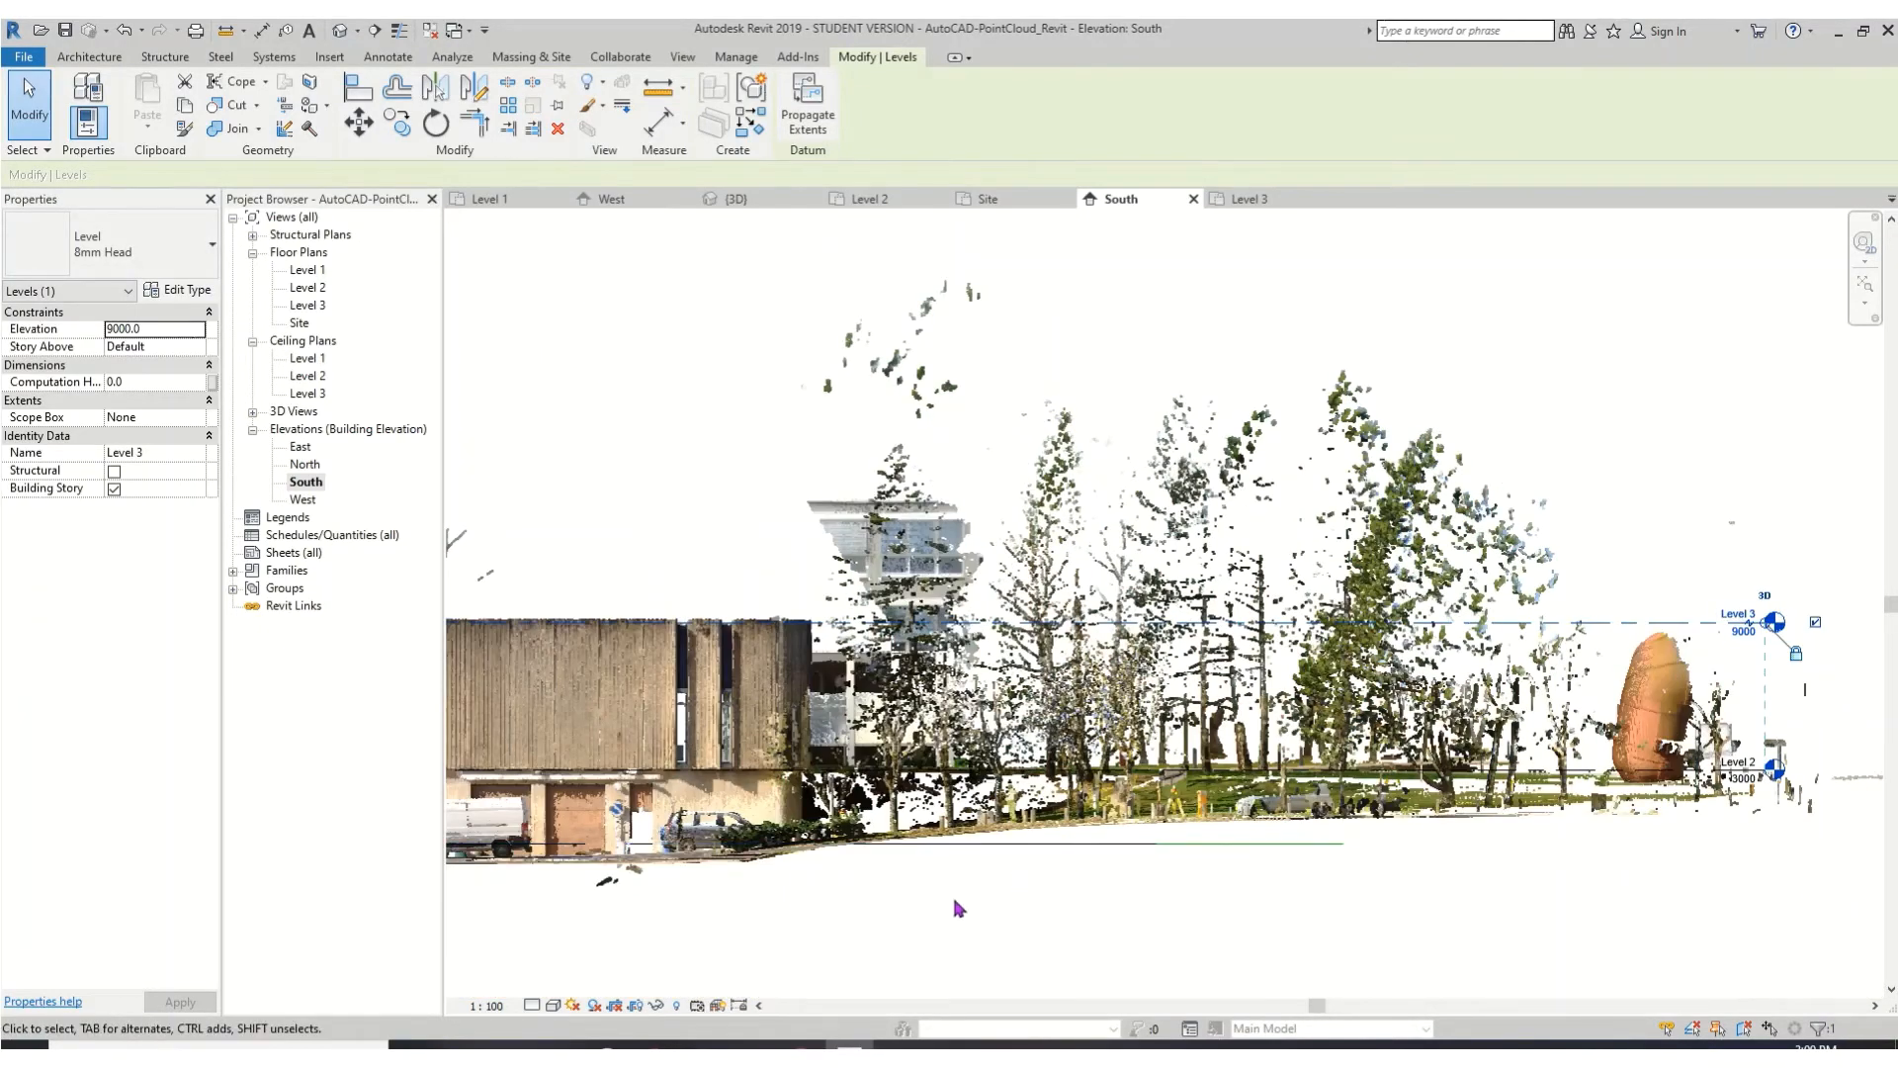
- Extend the Level 1 line past the scanned building and trees so its head aligns with the Level 2 and Level 3 heads
middle_click_drag(915, 916, 1356, 831)
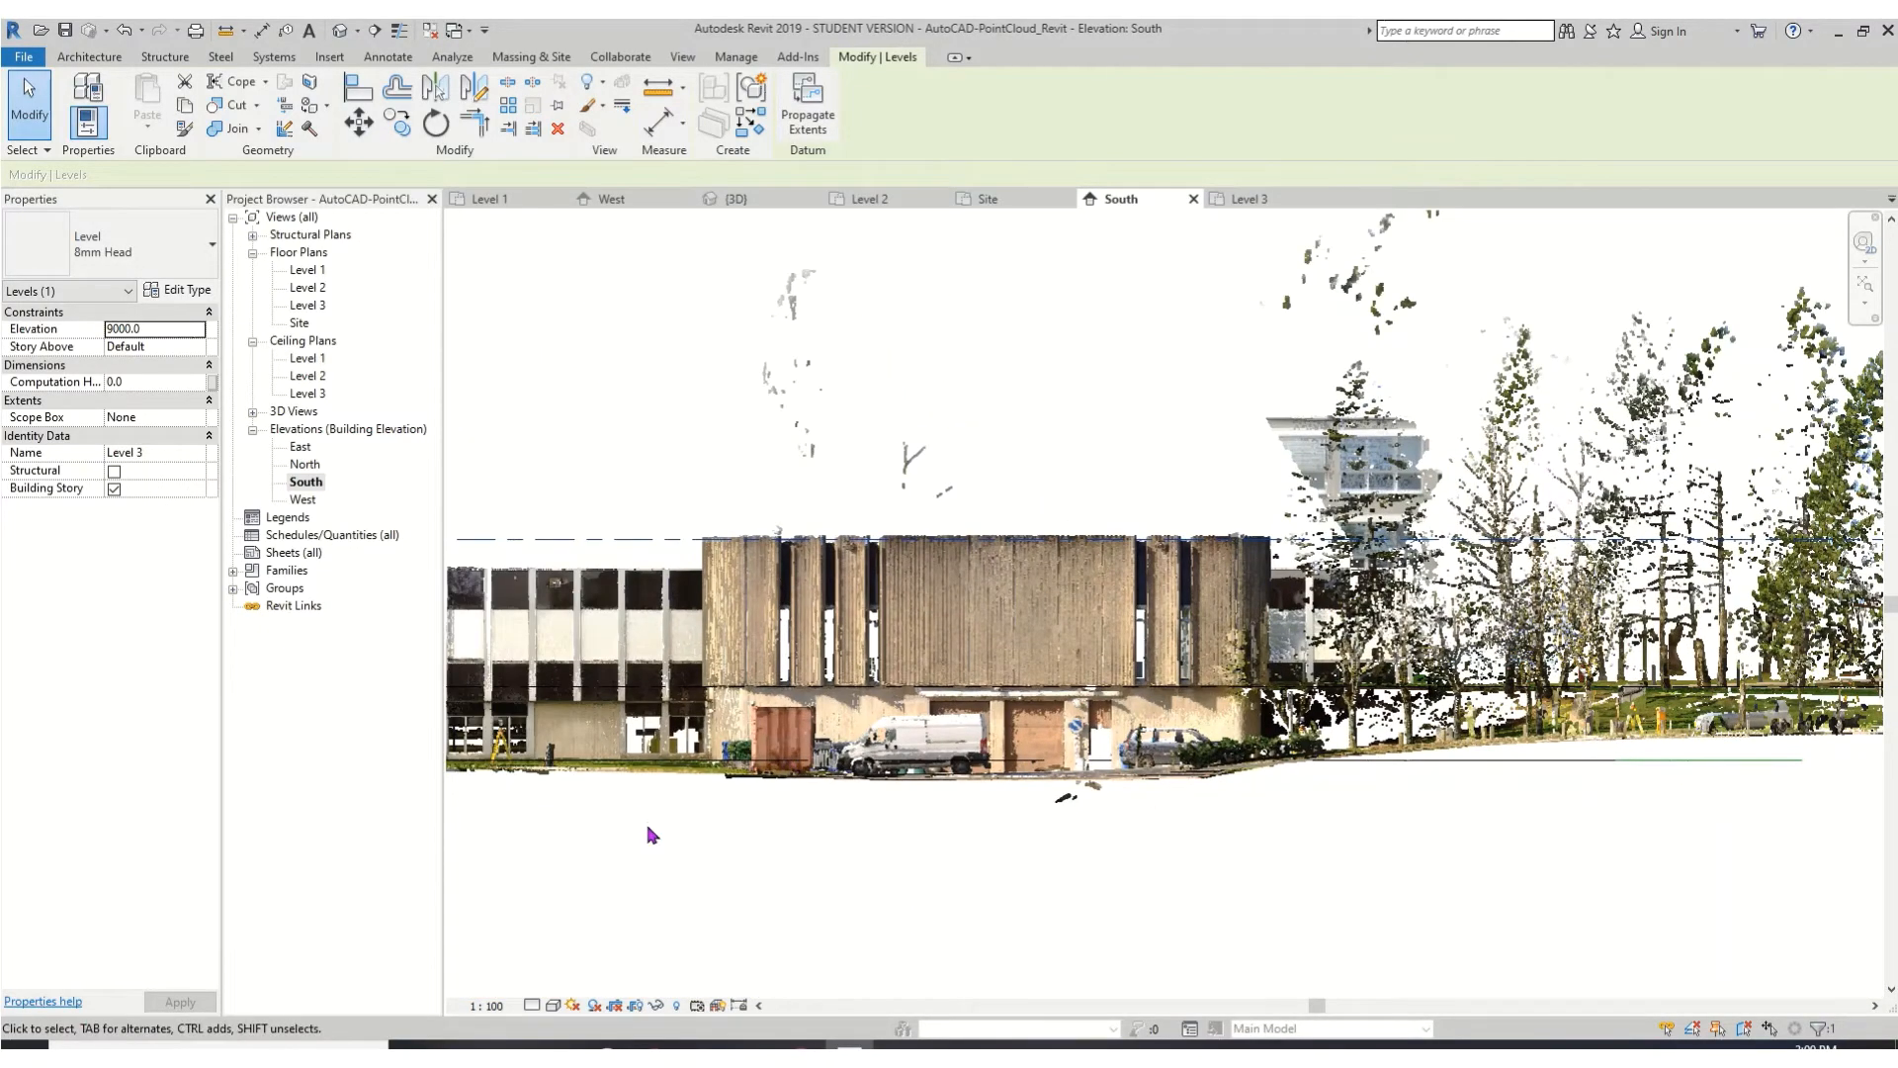
scroll(651, 833, "down", 4)
middle_click_drag(651, 833, 979, 890)
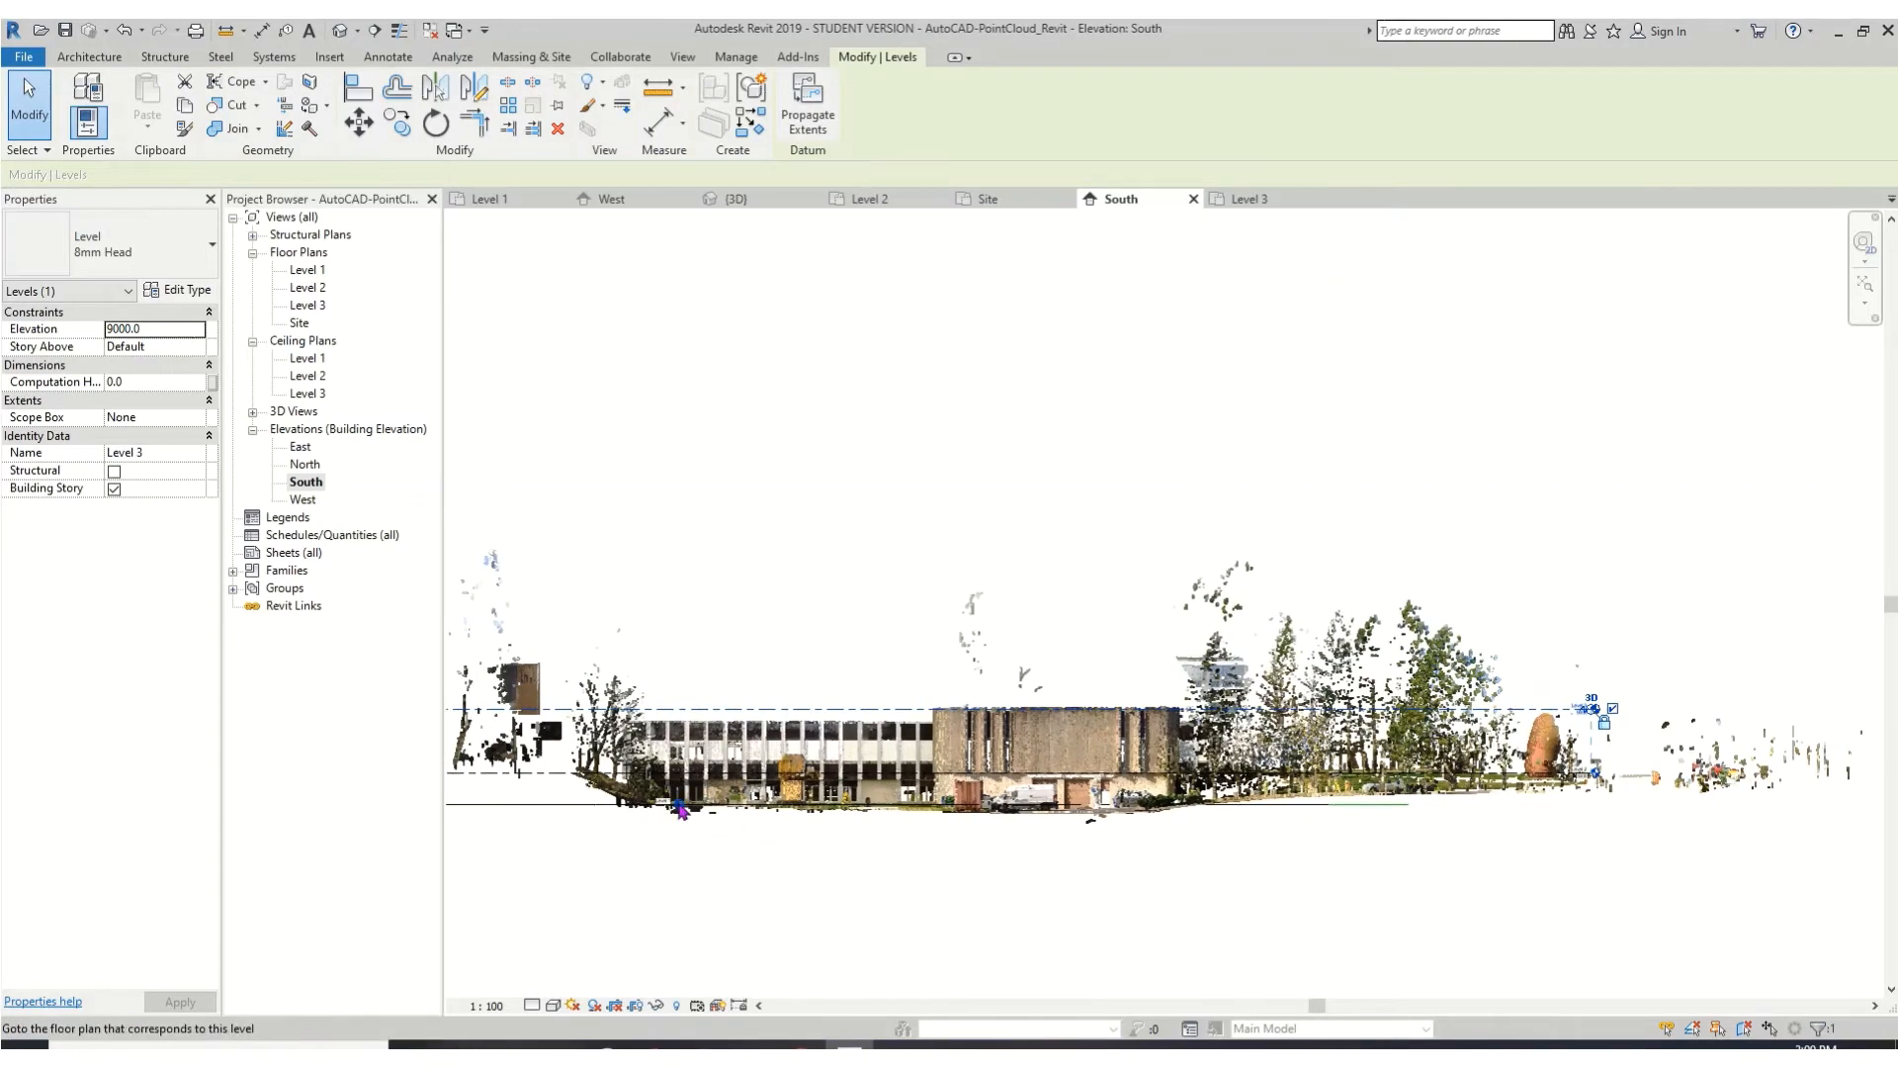
scroll(680, 813, "up", 5)
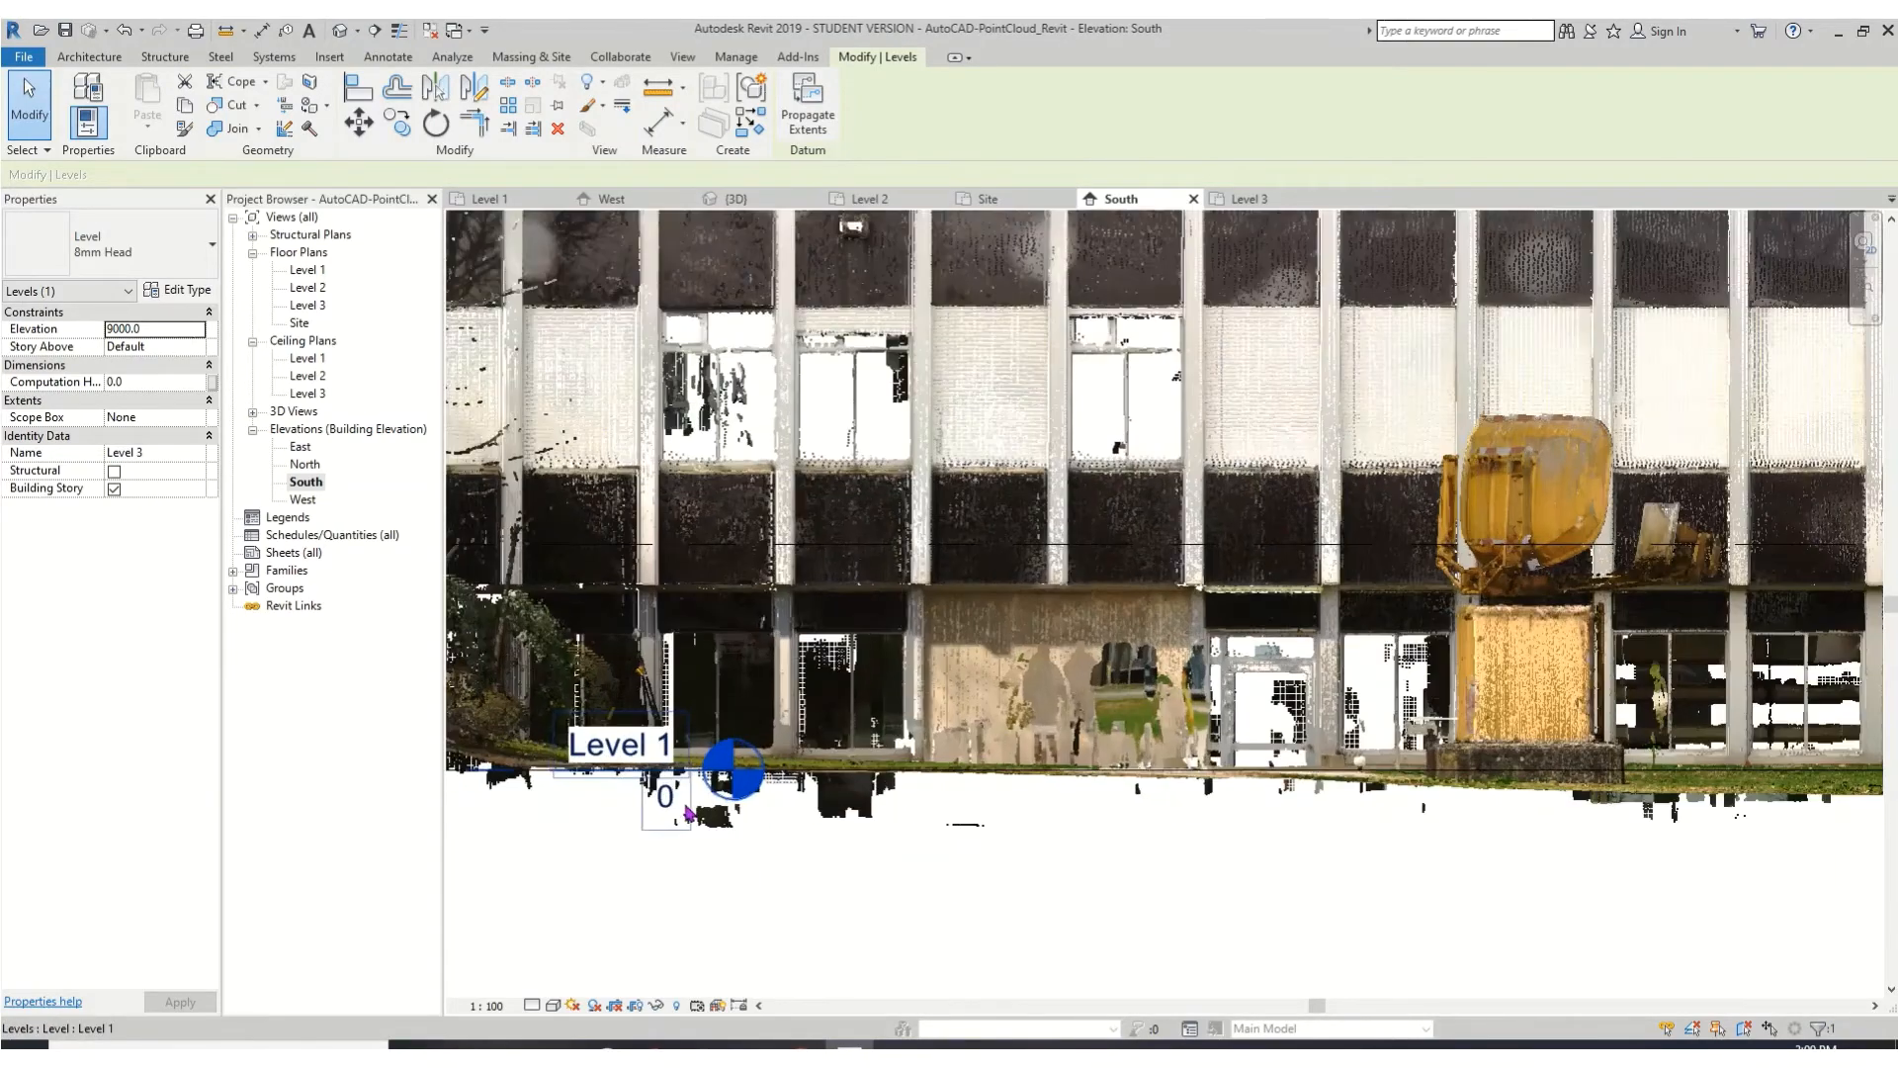
scroll(686, 811, "up", 3)
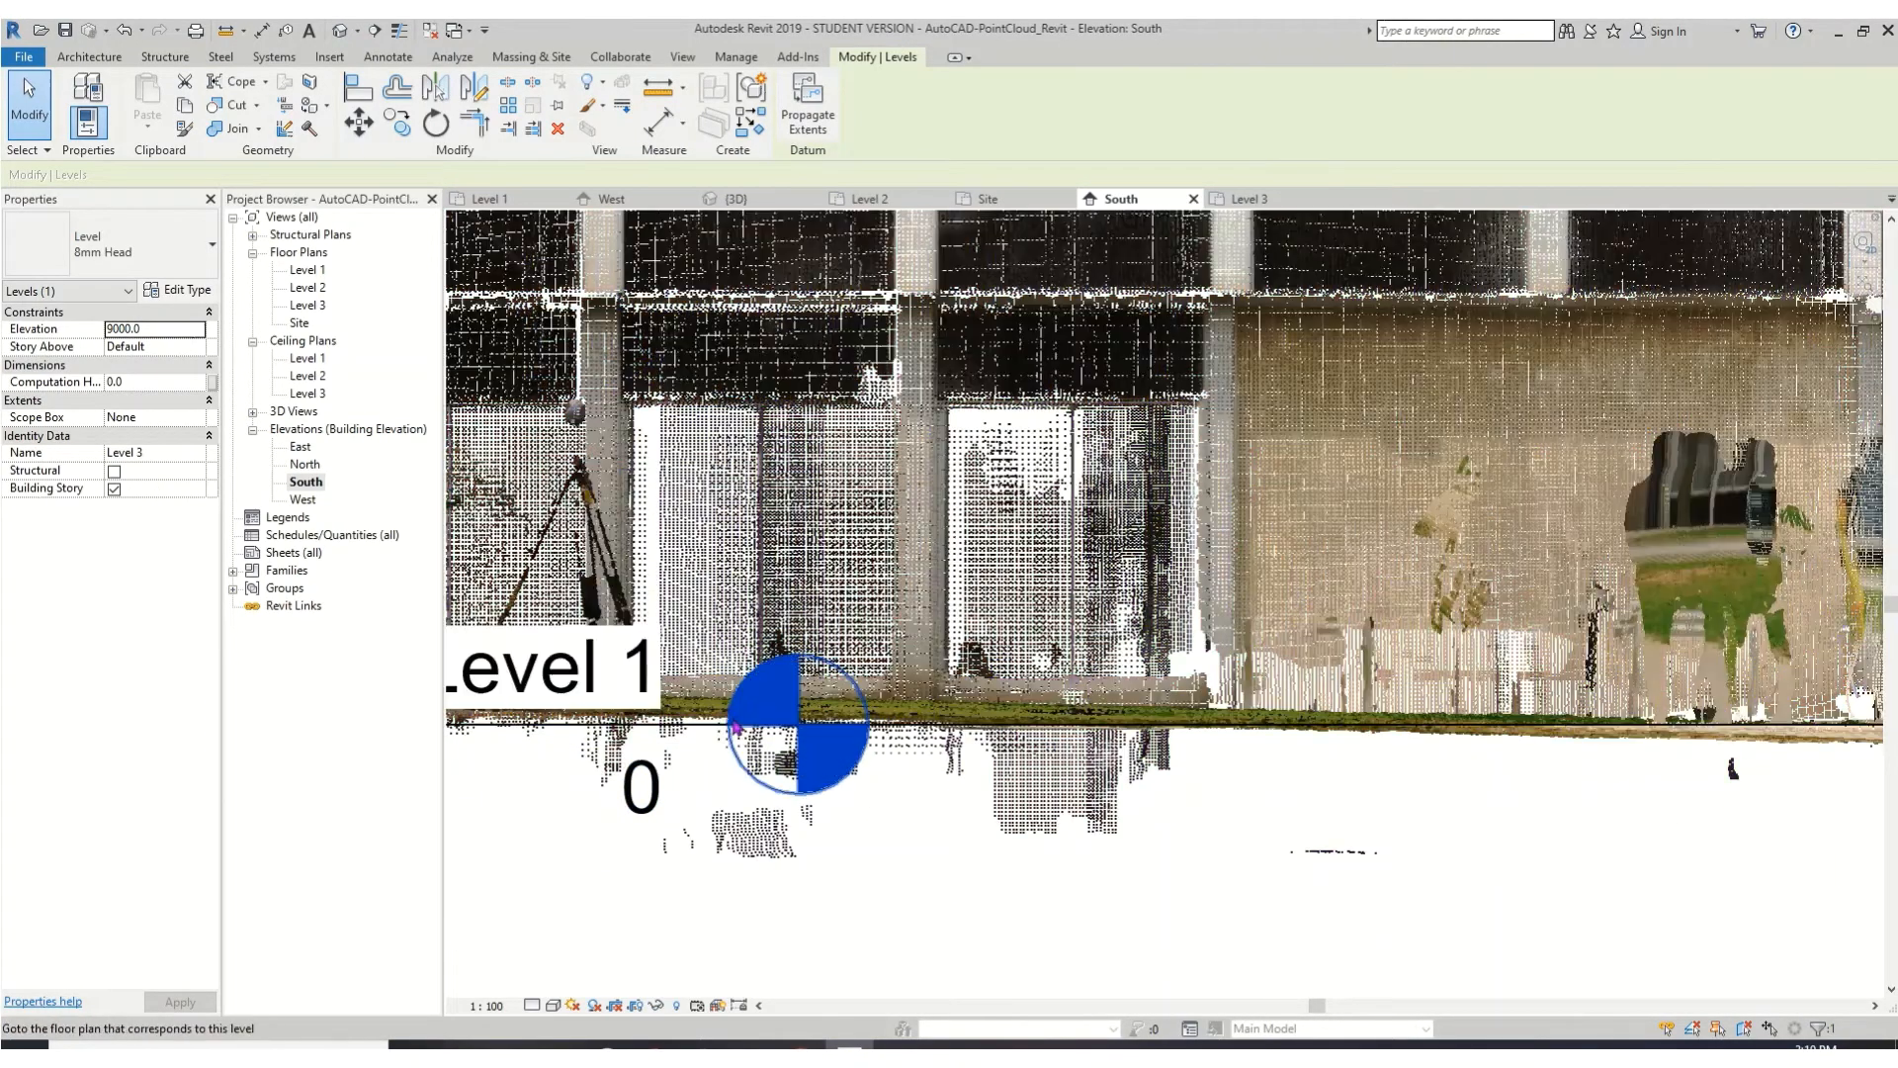
left_click(860, 895)
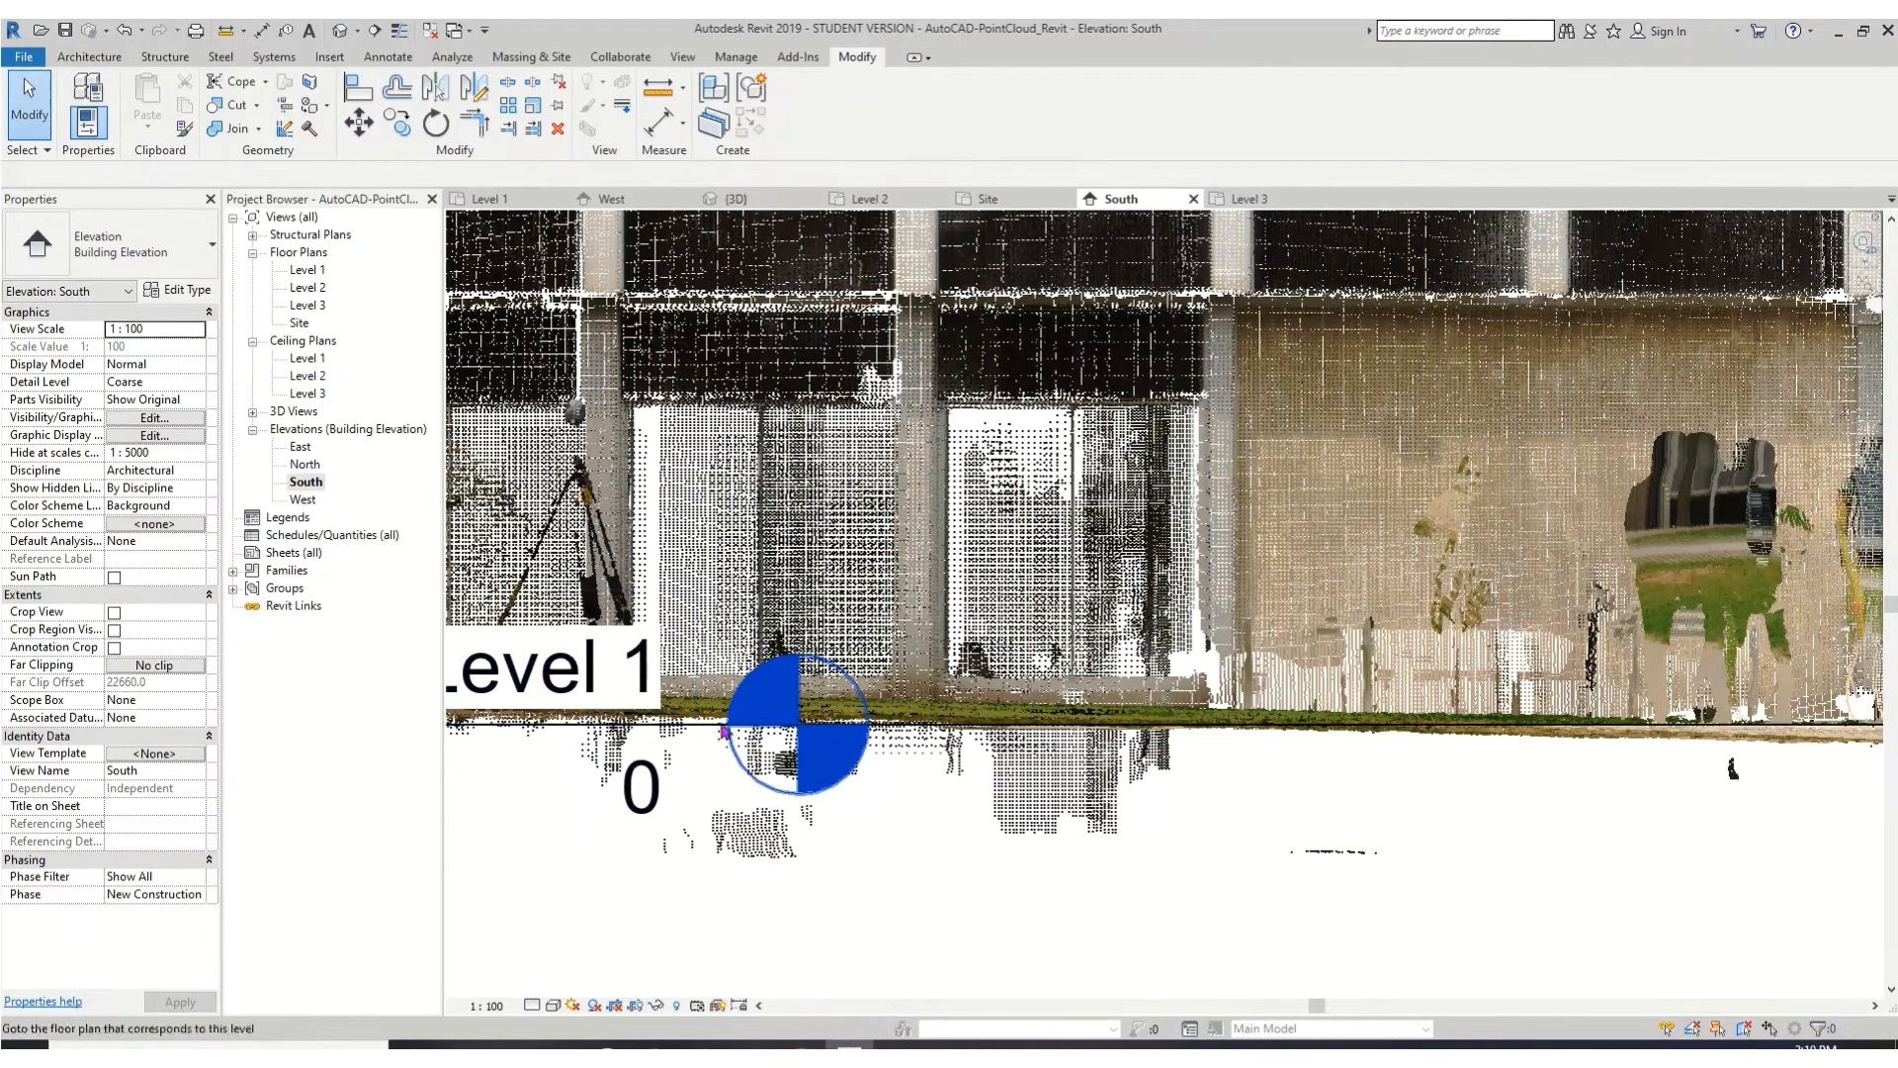
left_click(714, 731)
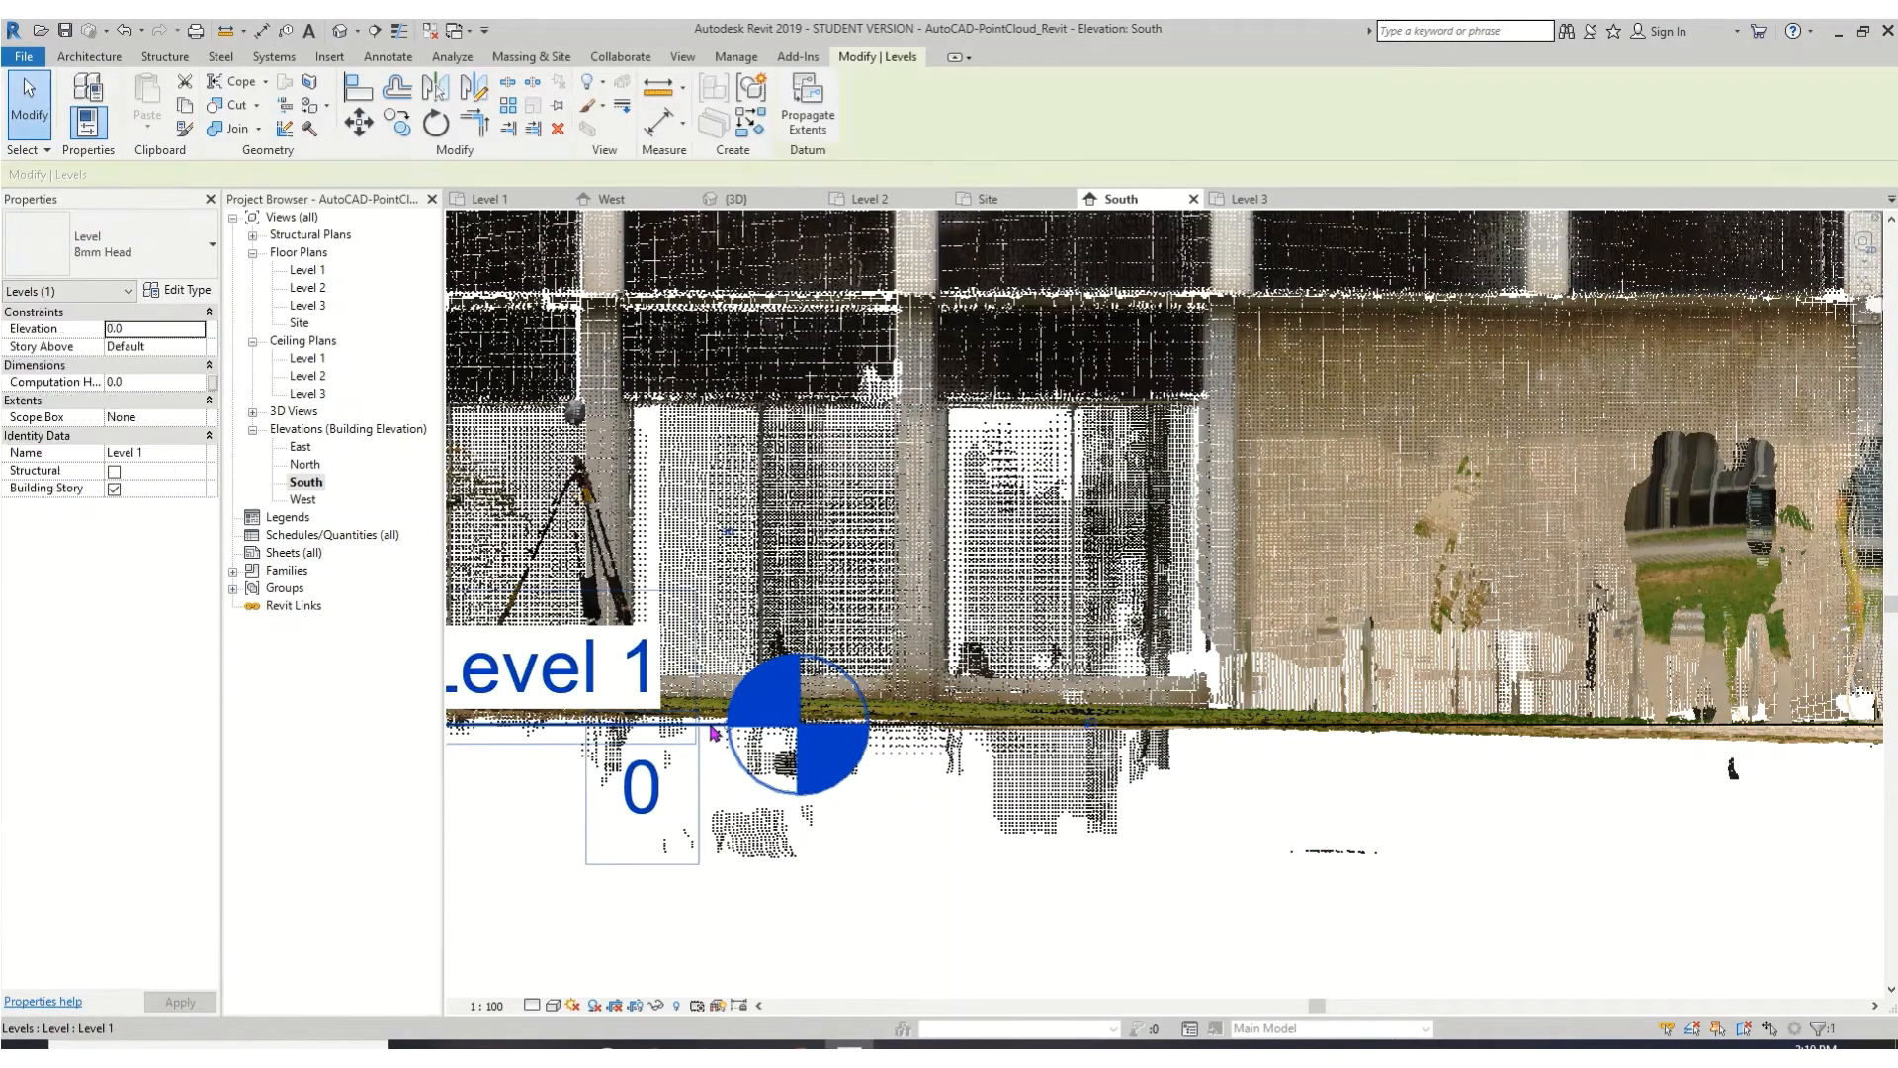
left_click_drag(726, 727, 1823, 849)
scroll(1822, 849, "down", 5)
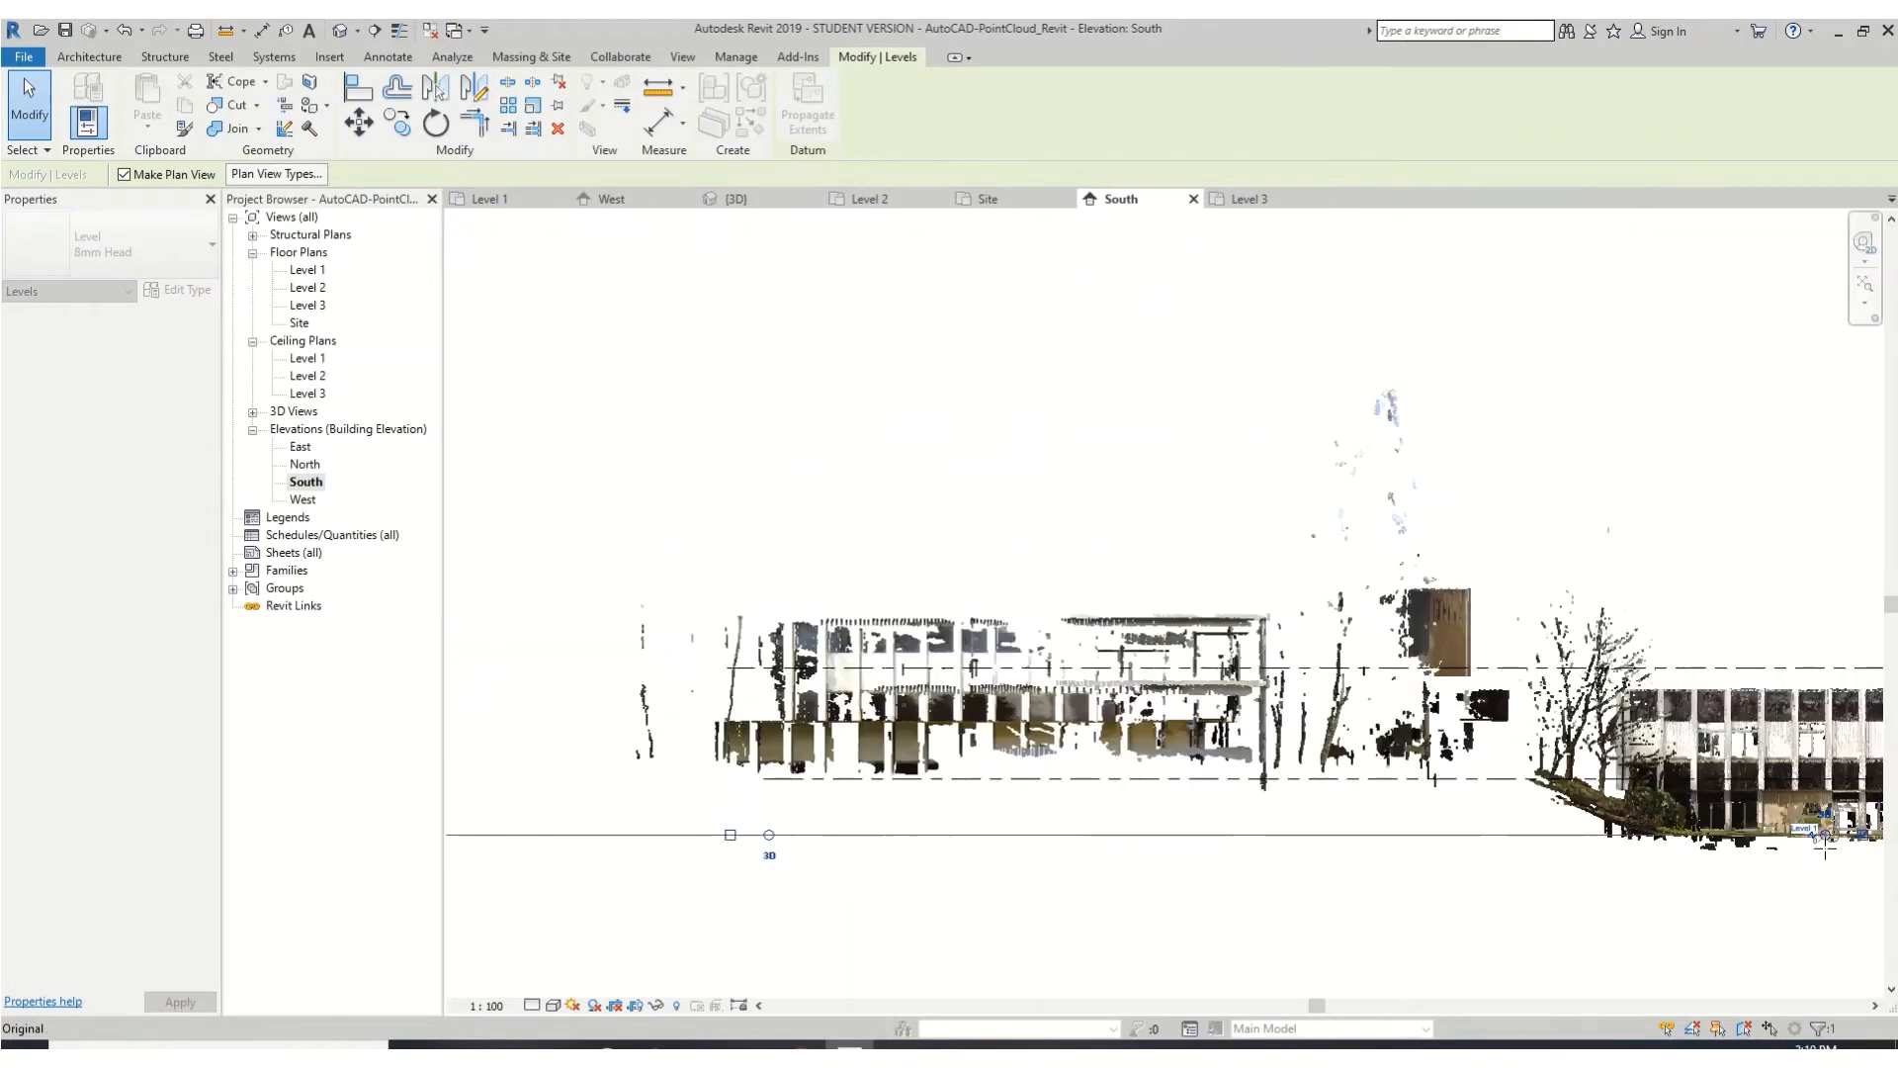
scroll(1822, 849, "down", 2)
scroll(1470, 898, "up", 3)
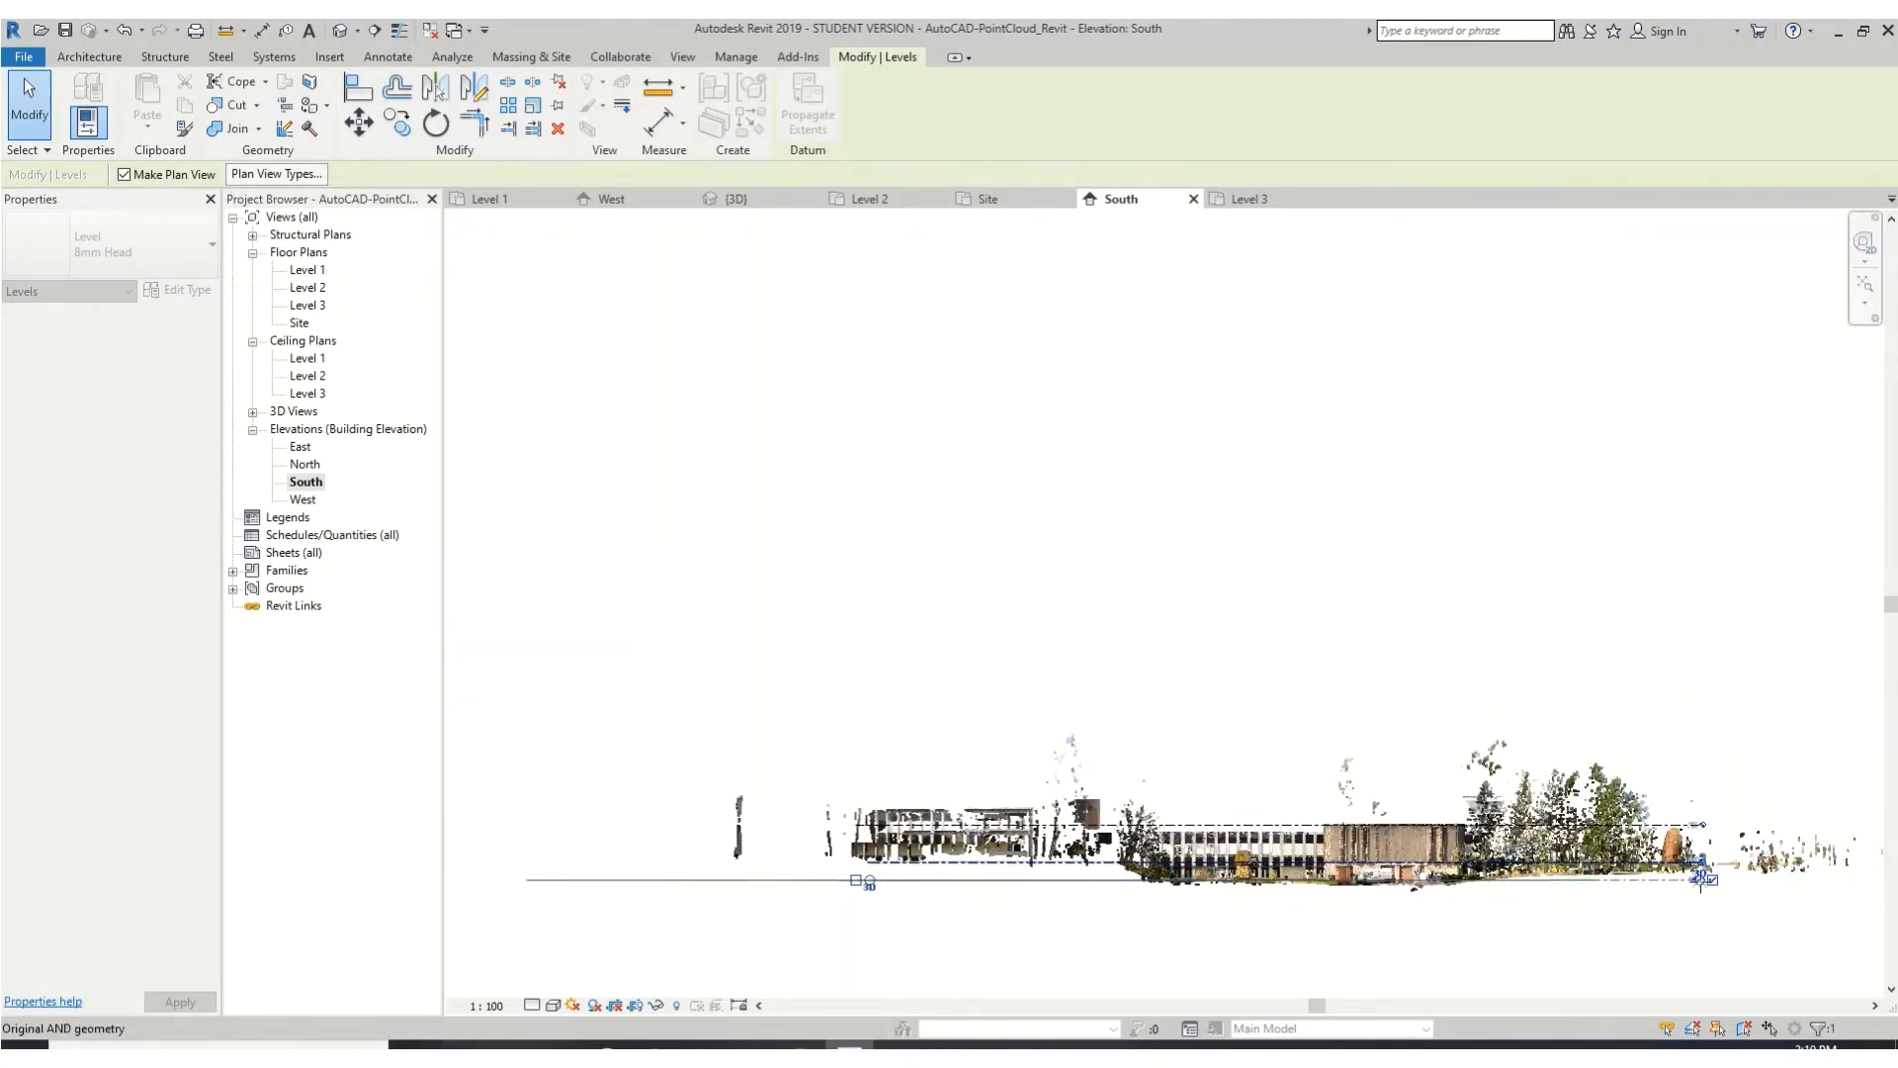
left_click(1703, 879)
left_click(1611, 504)
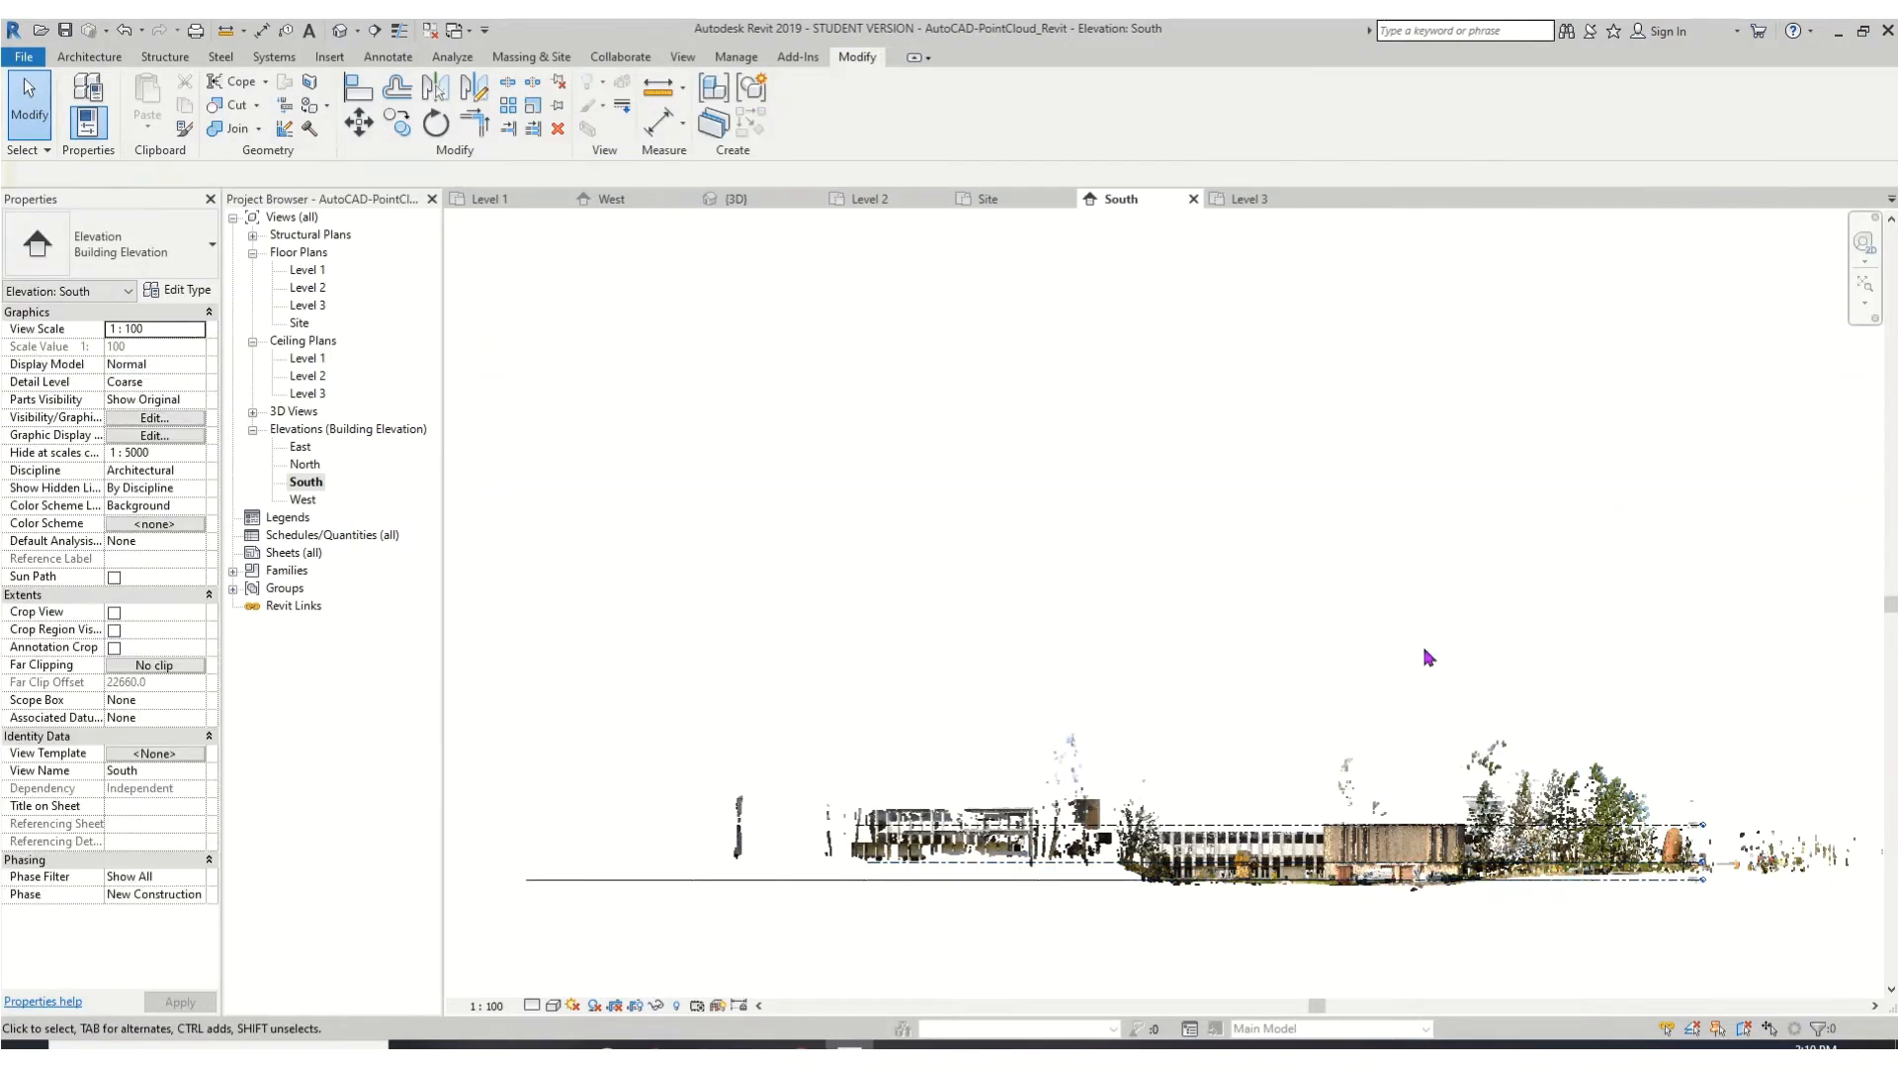
- Open the default 3D view and examine how the point cloud's buildings, courtyard and parking area sit against the linked building outlines
scroll(1333, 895, "up", 3)
scroll(1333, 897, "up", 3)
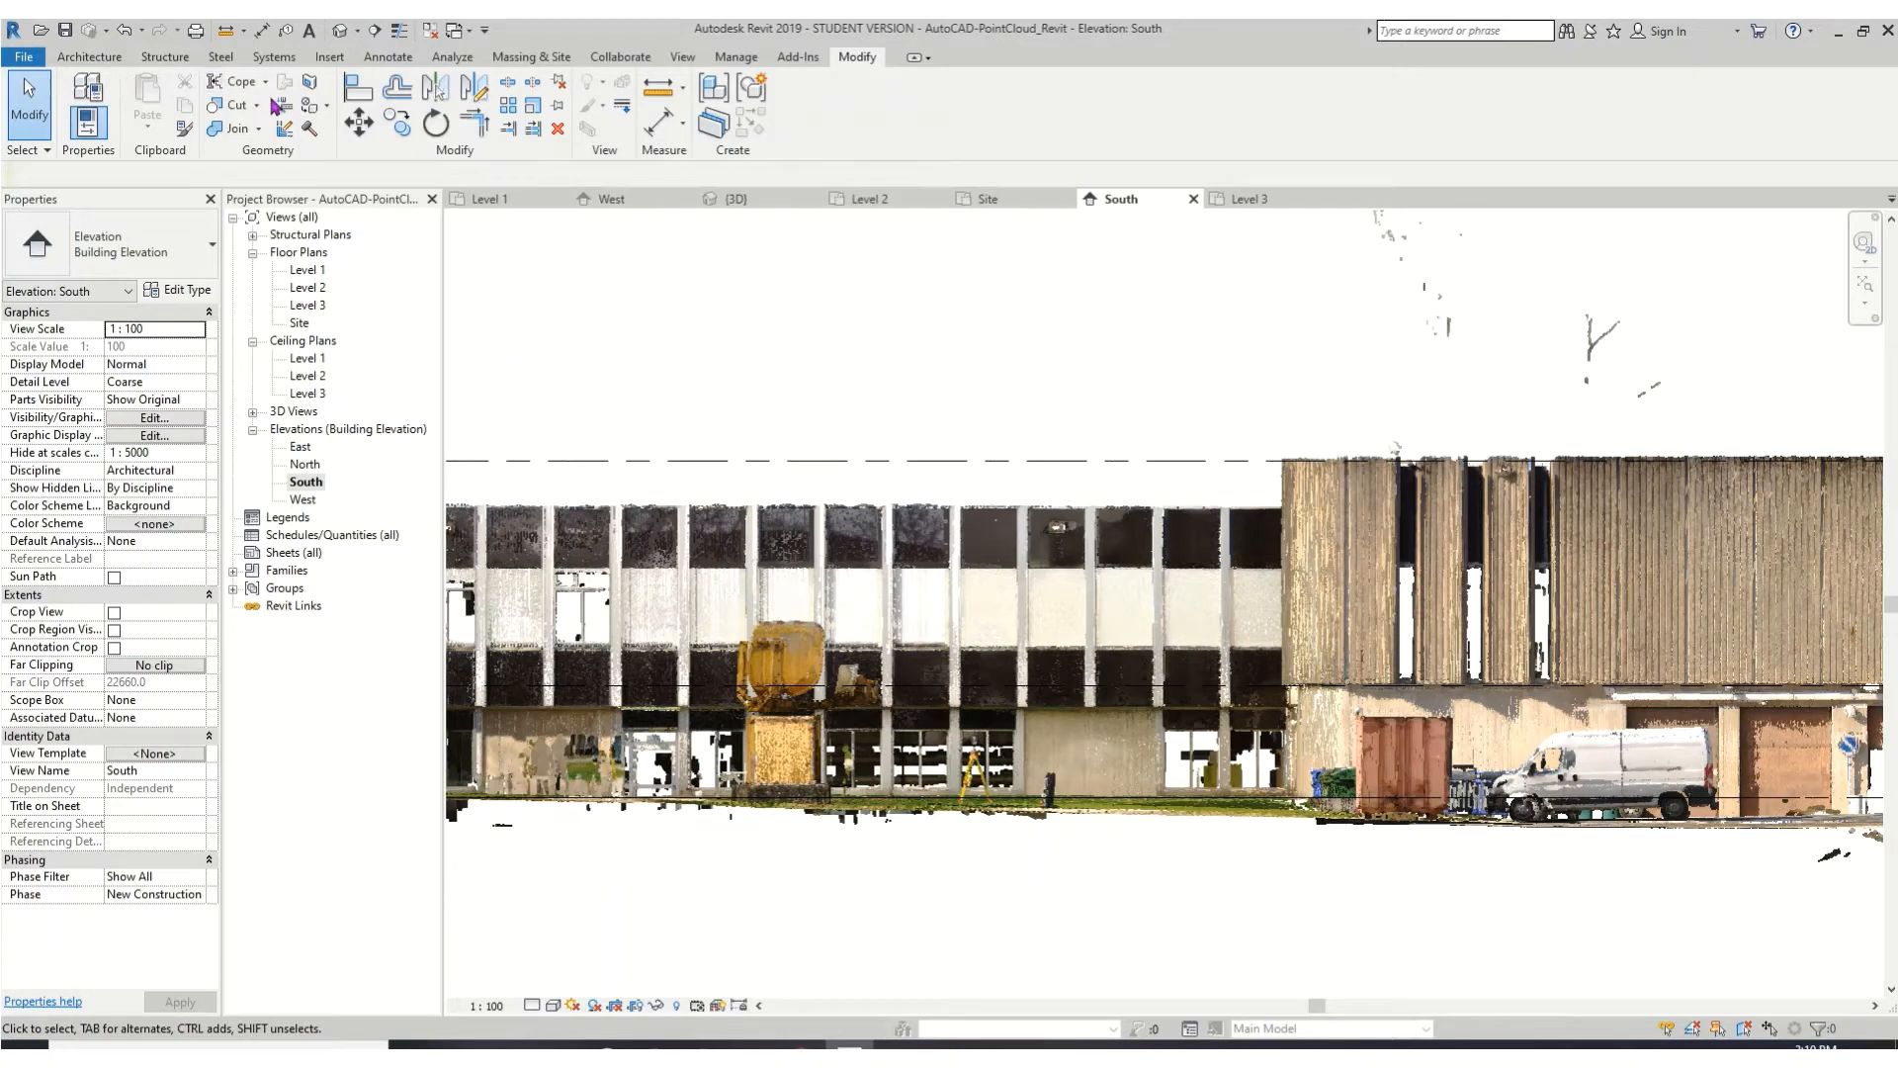
left_click(89, 58)
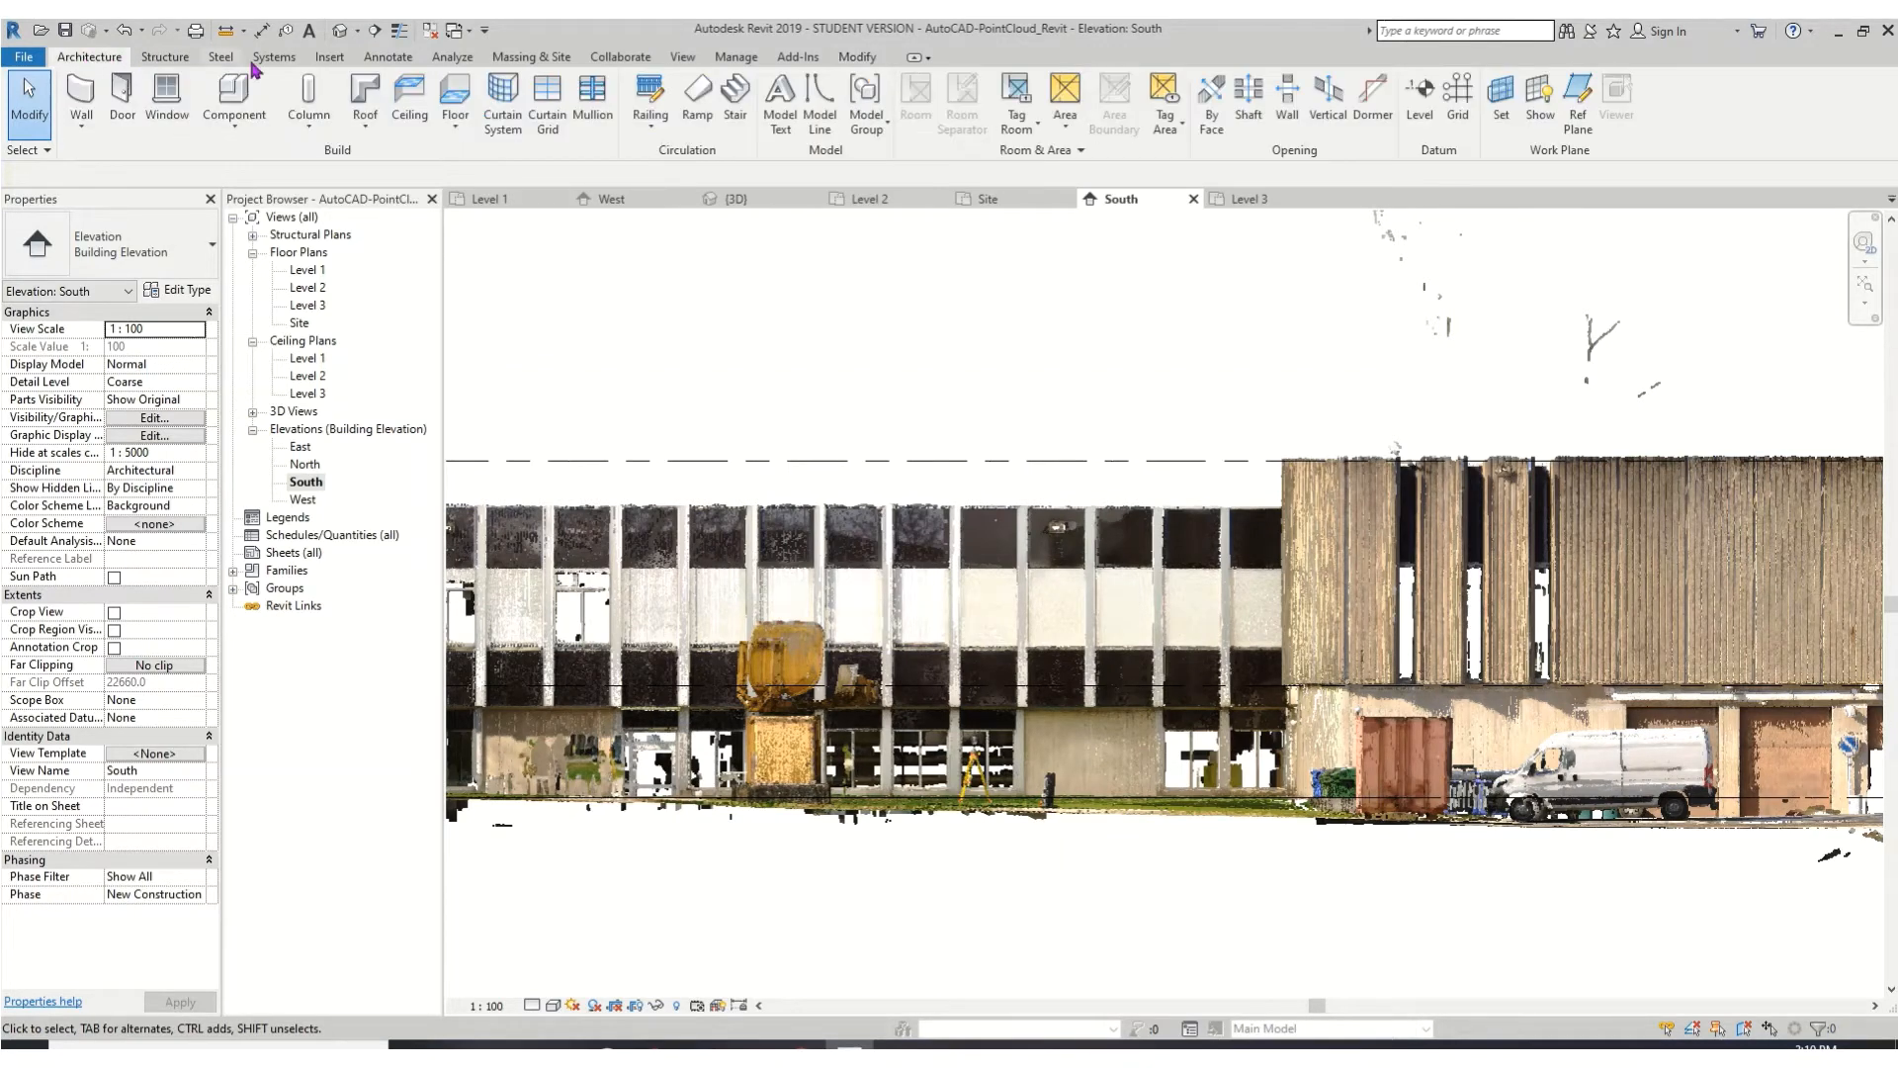
left_click(341, 31)
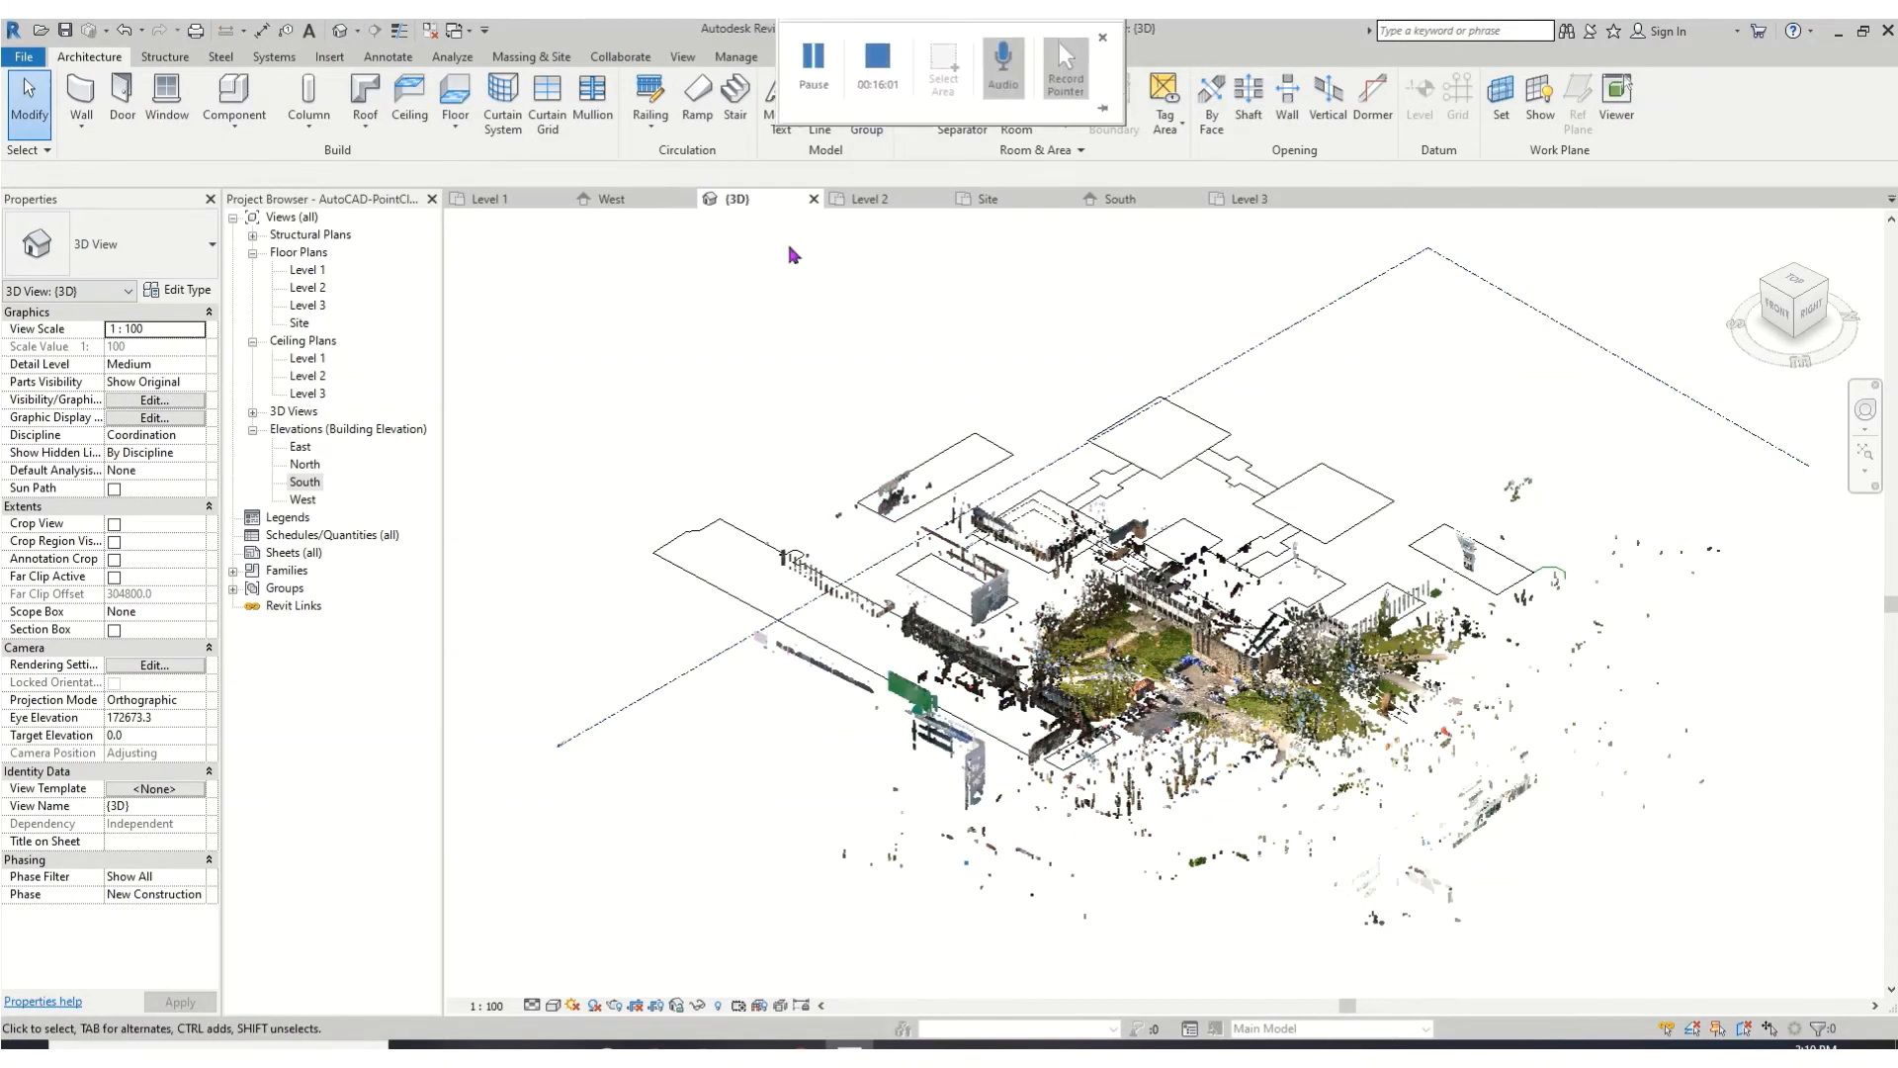
mouse_move(805, 26)
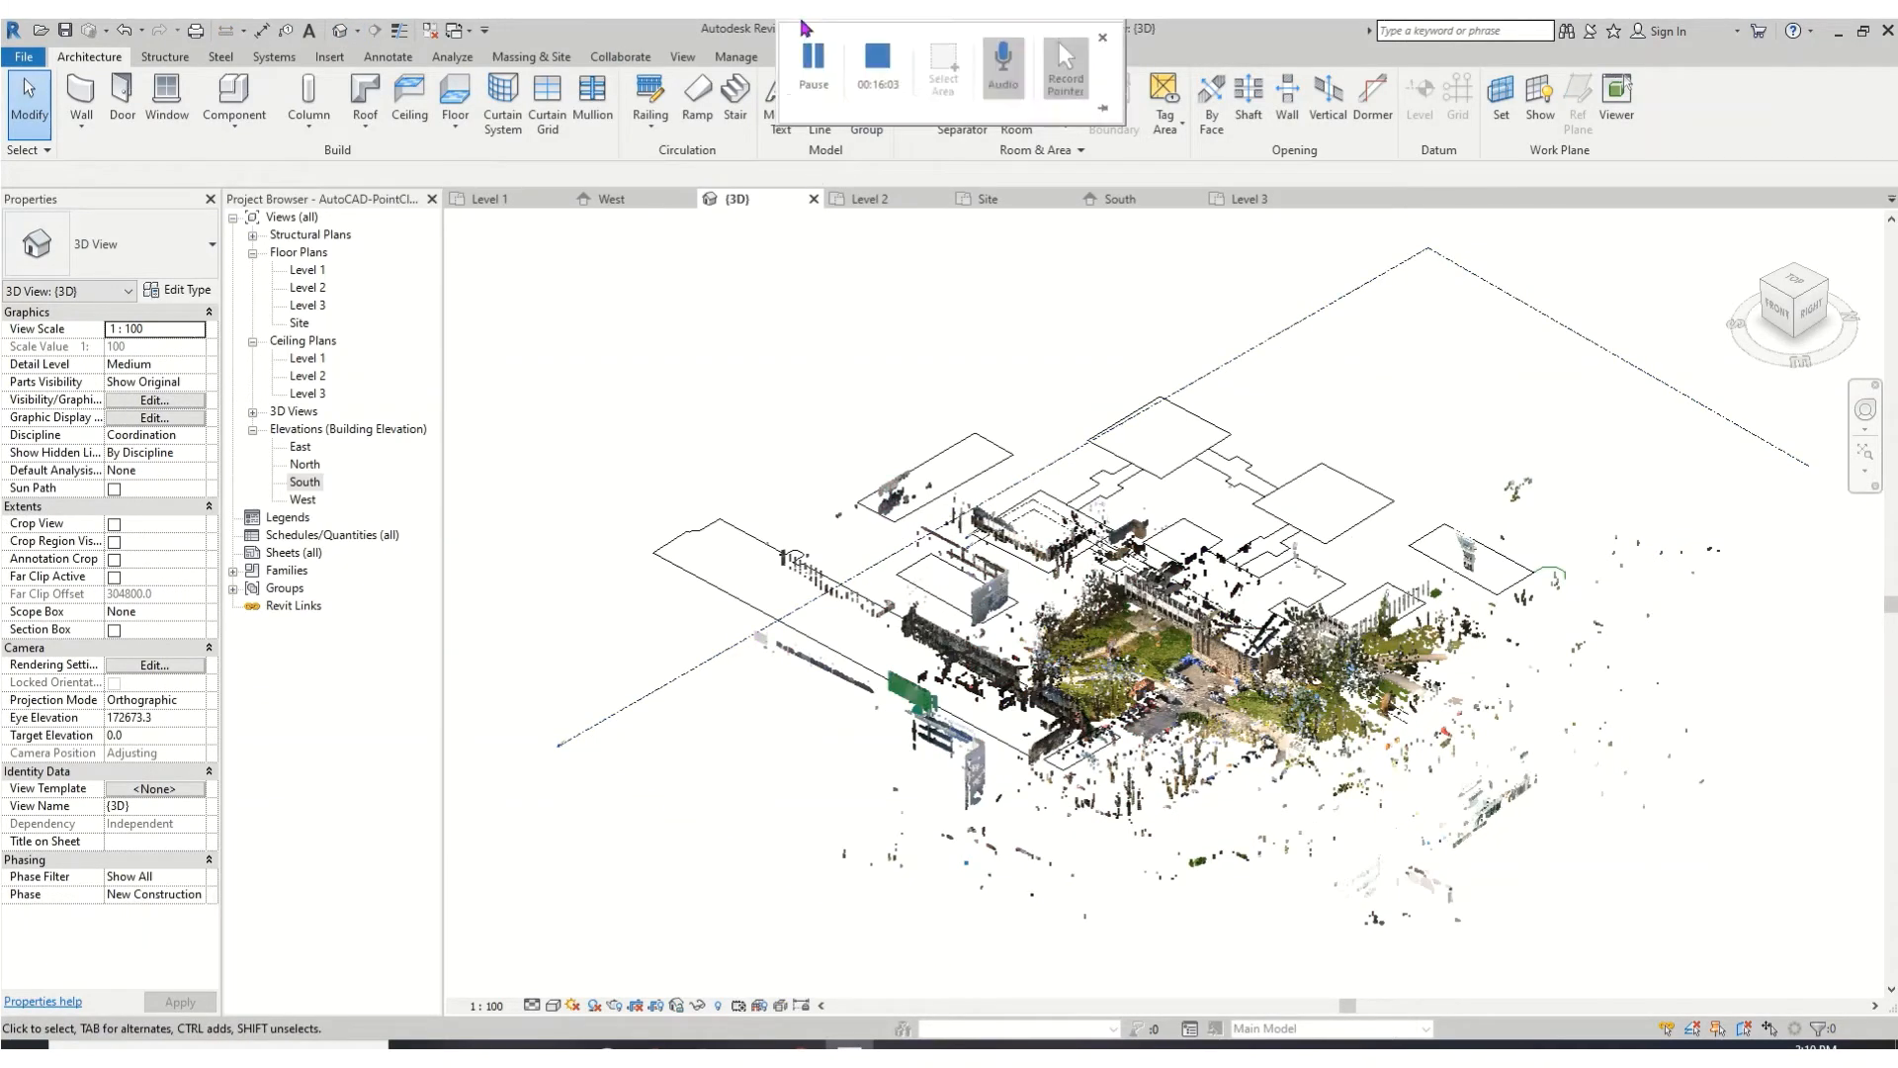
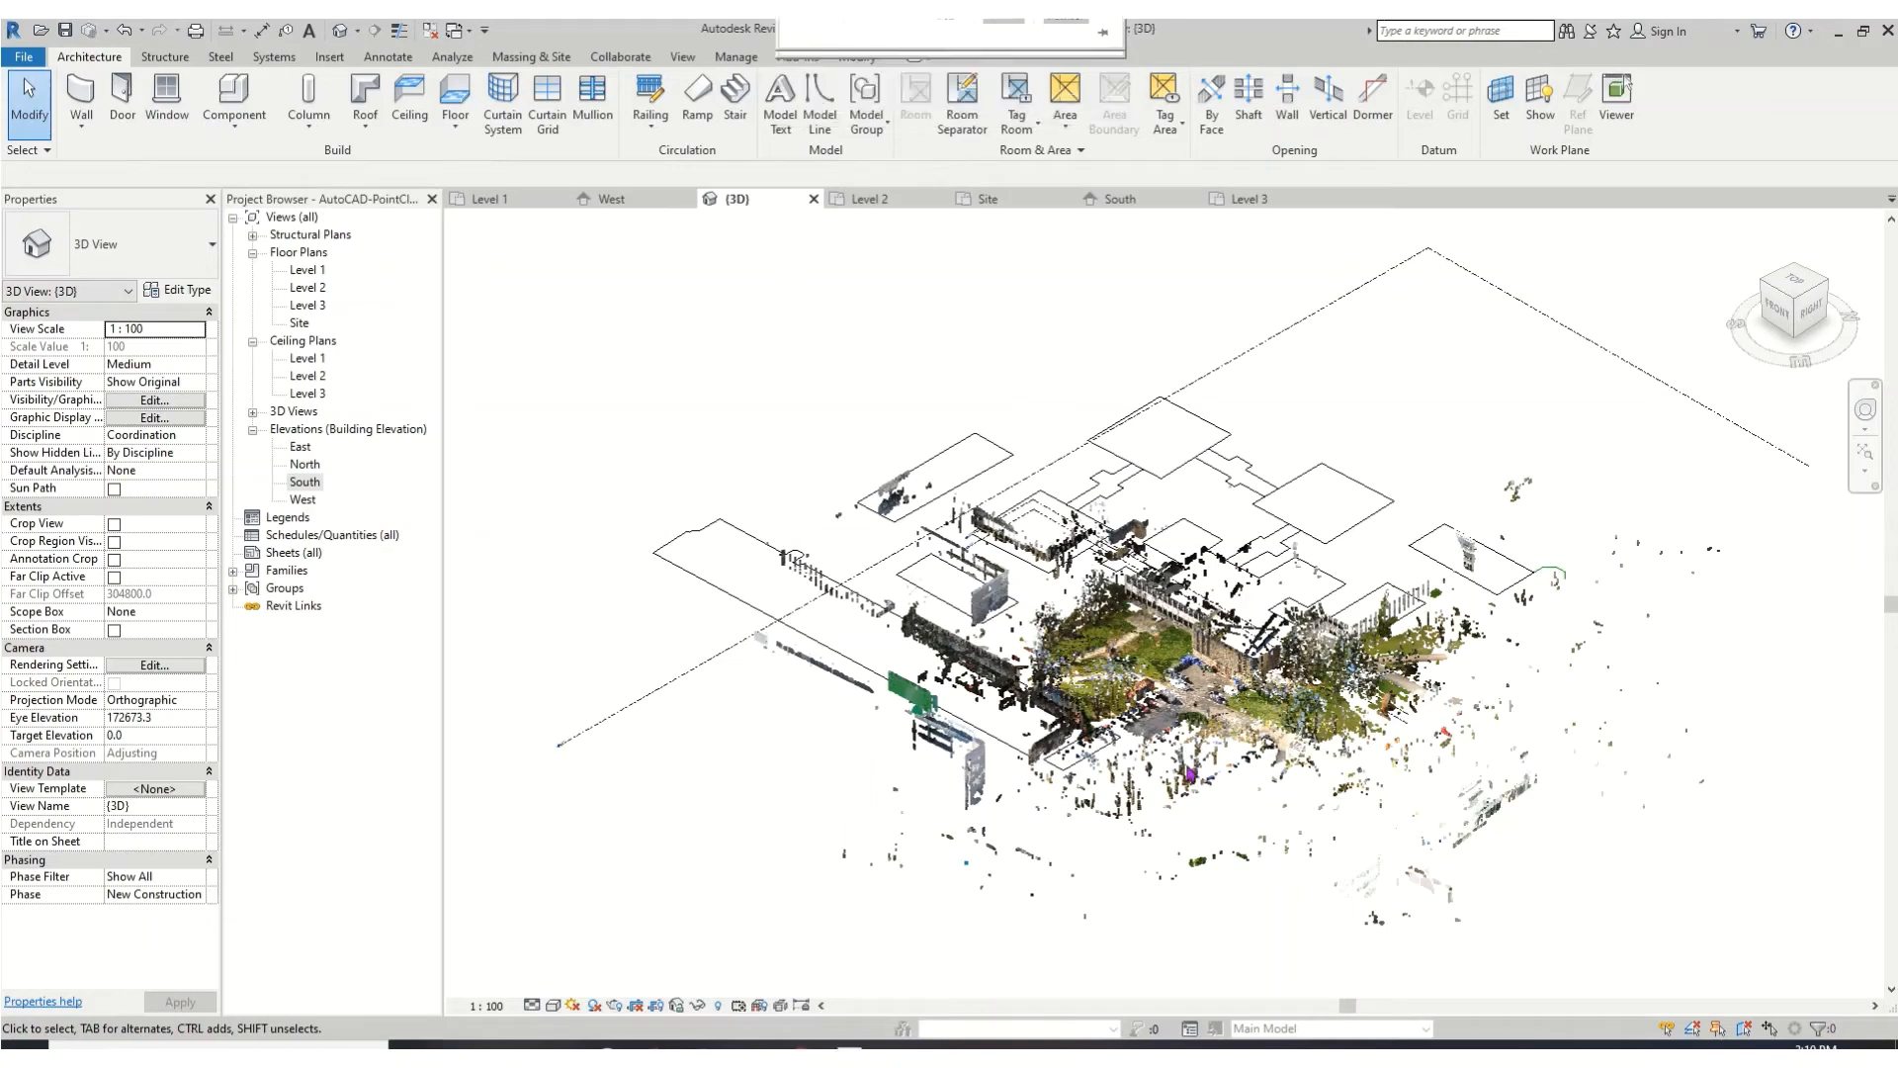
scroll(1190, 771, "up", 4)
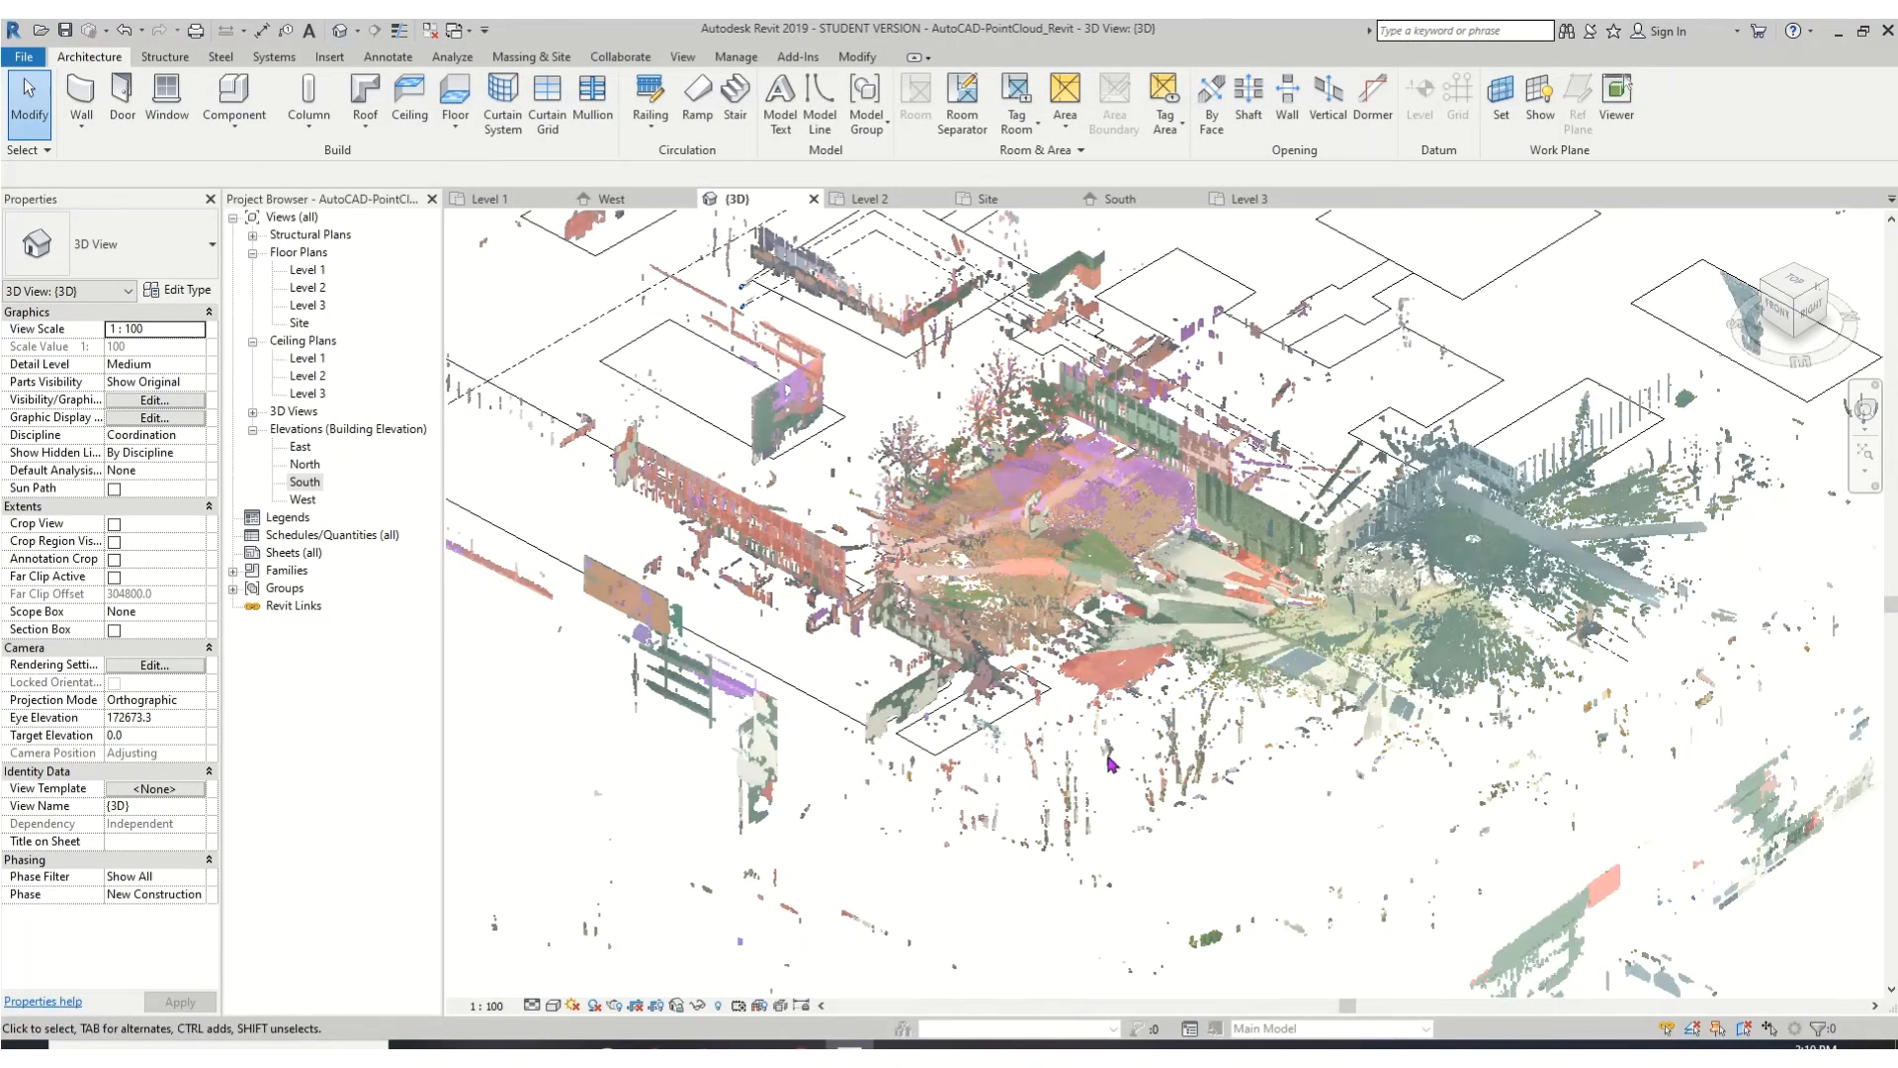
middle_click_drag(1101, 805, 965, 936)
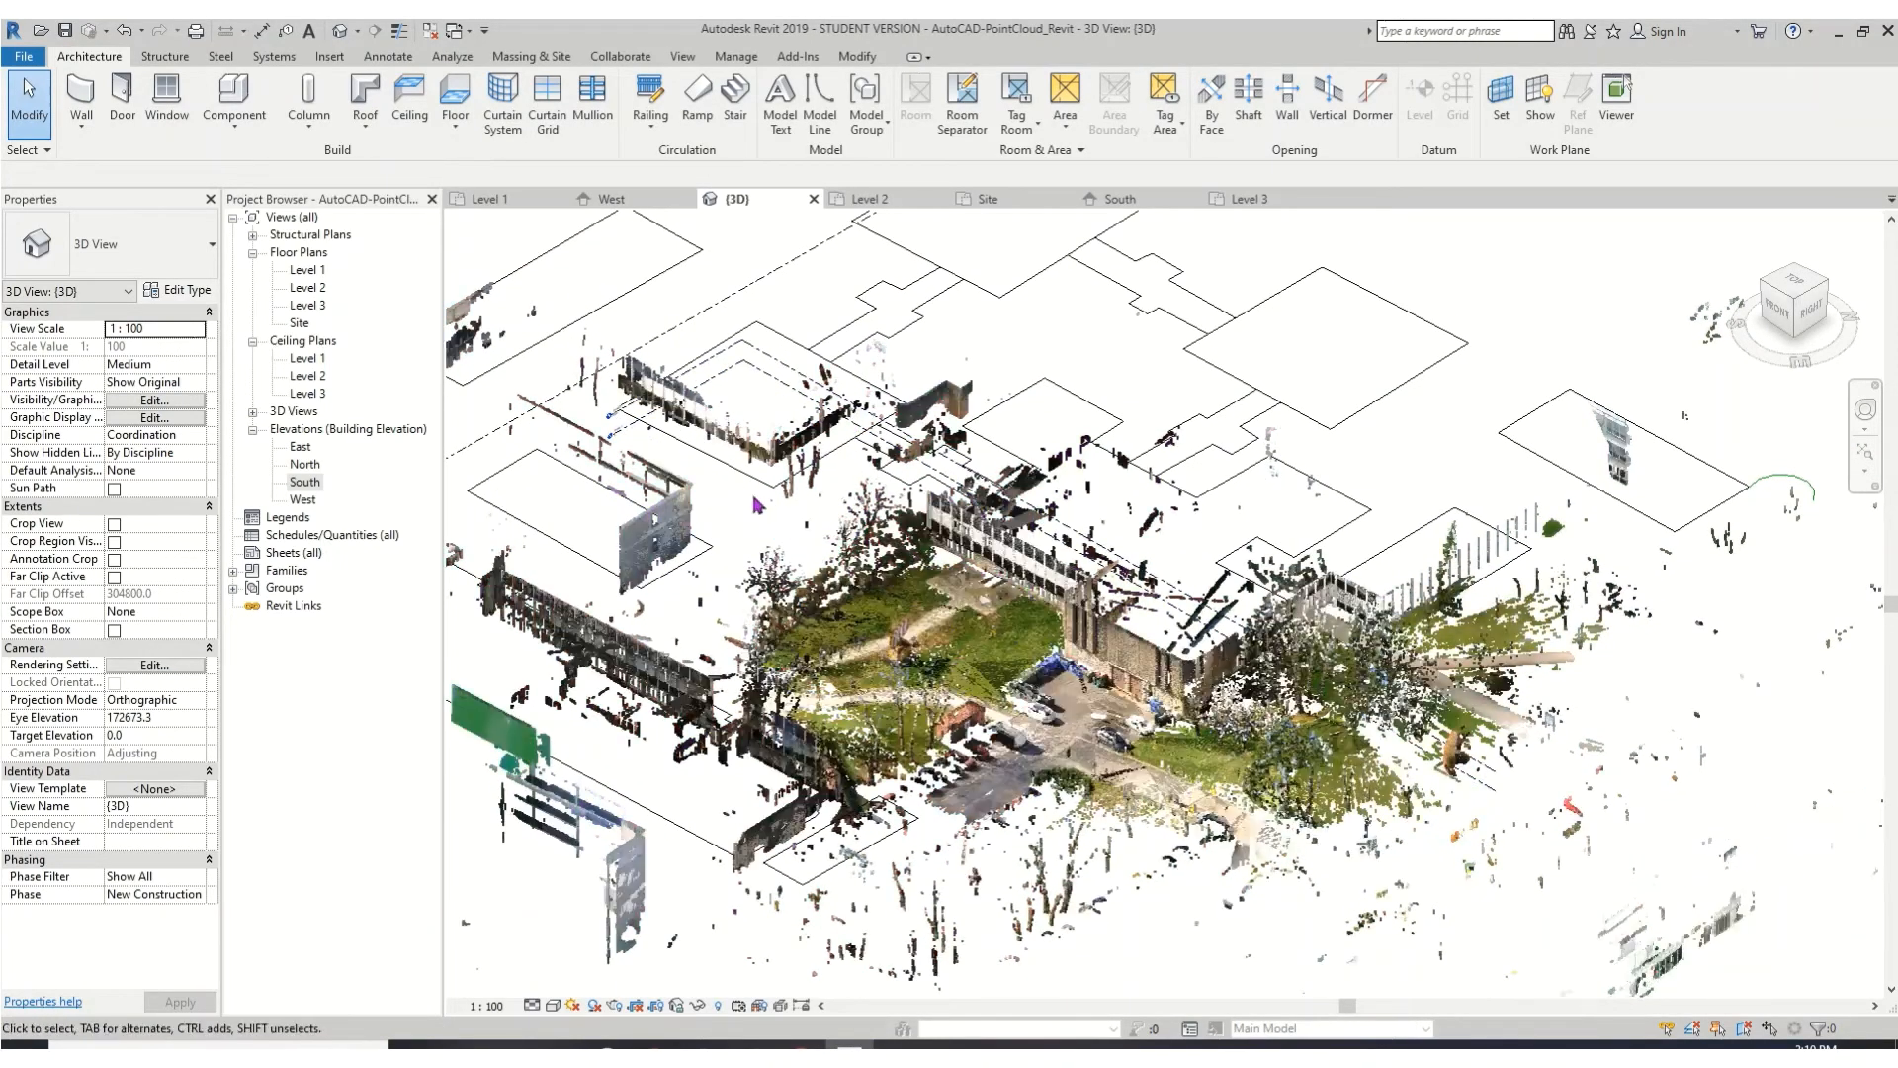
middle_click_drag(1529, 892, 1242, 871)
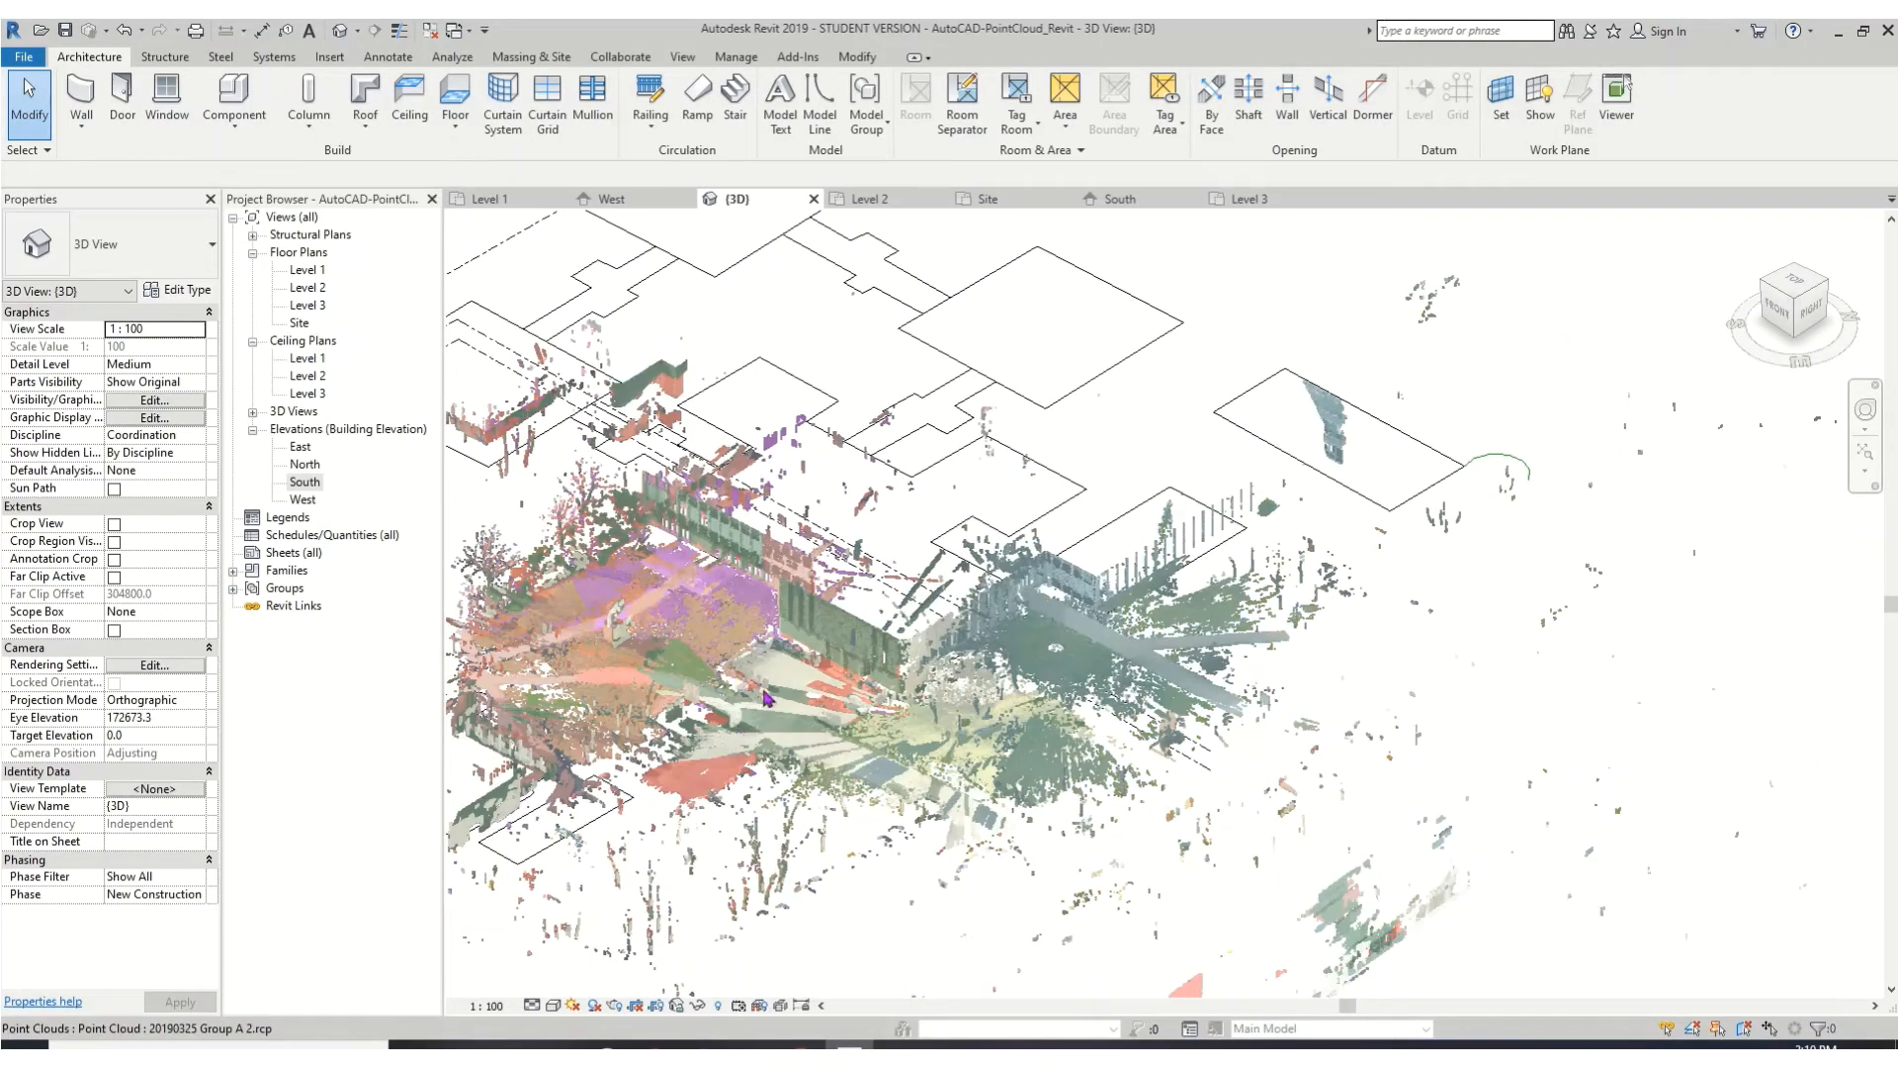
scroll(767, 698, "up", 3)
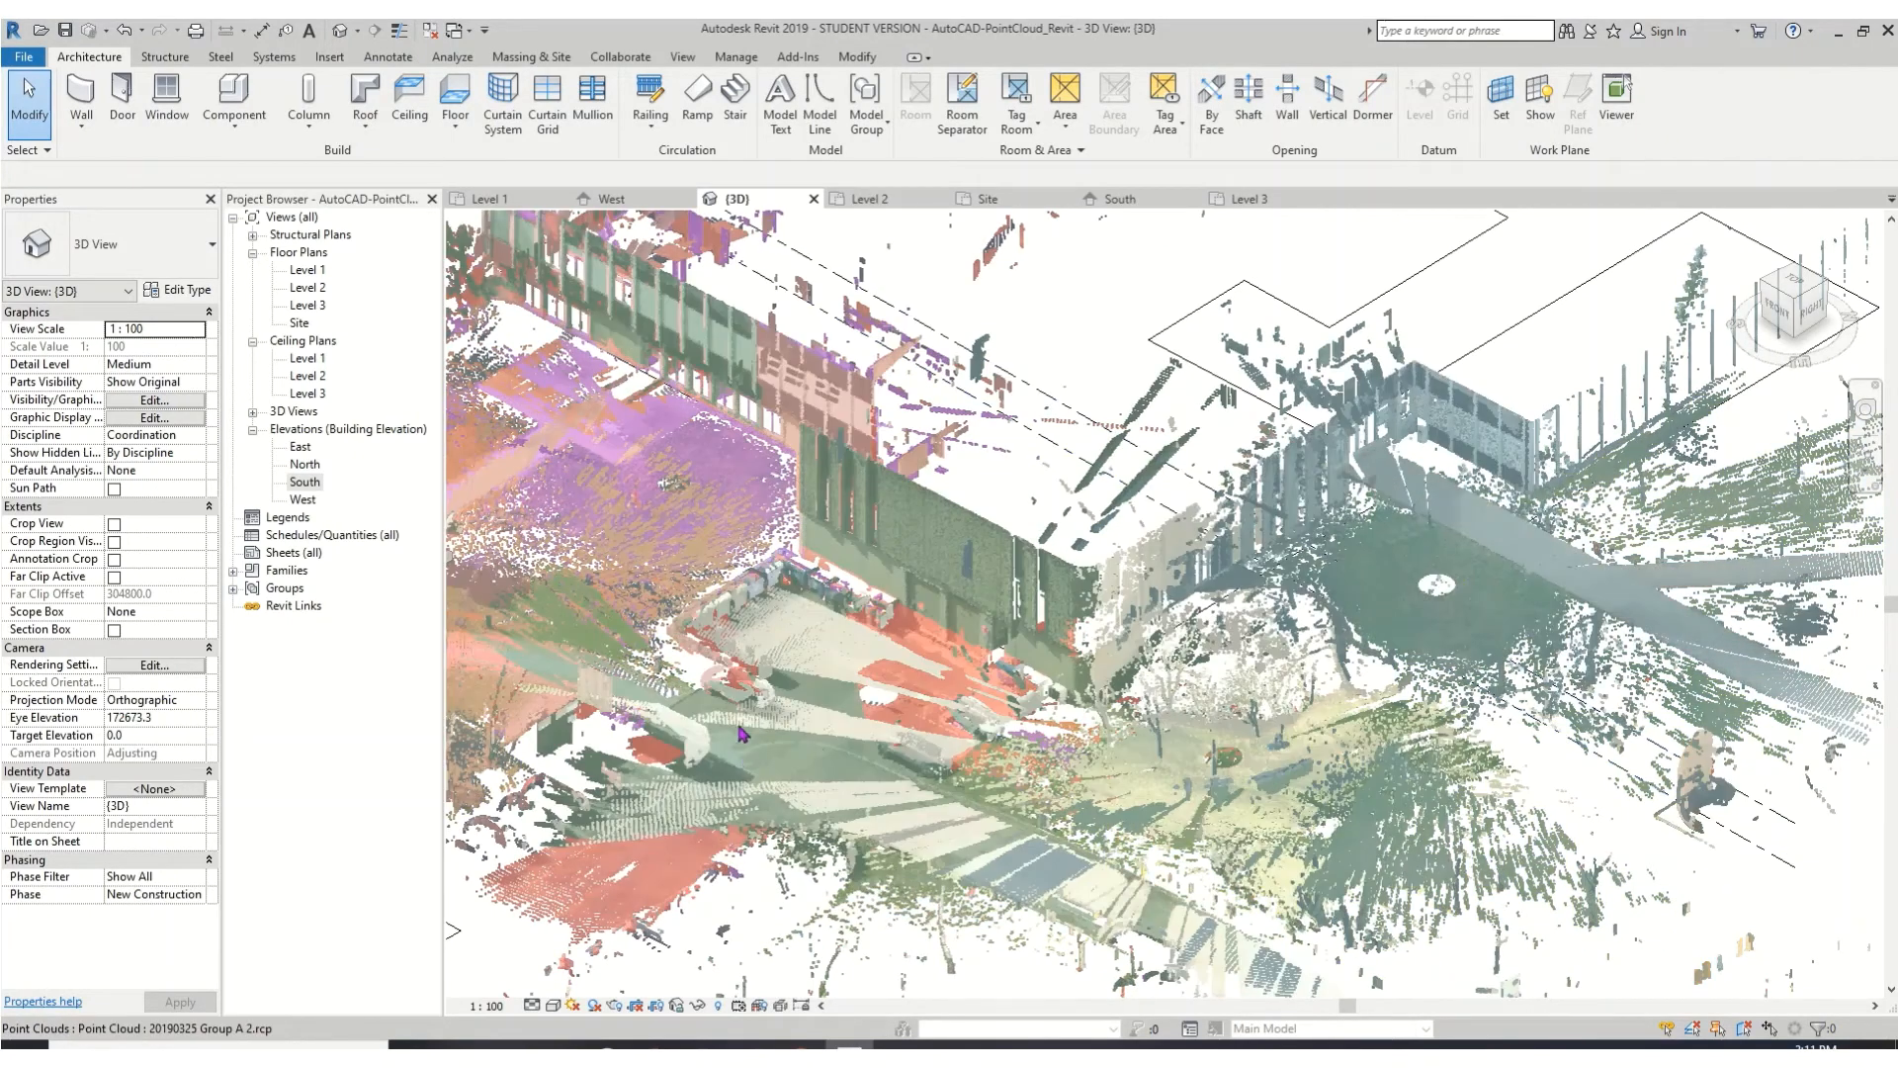
middle_click_drag(876, 694, 1436, 762)
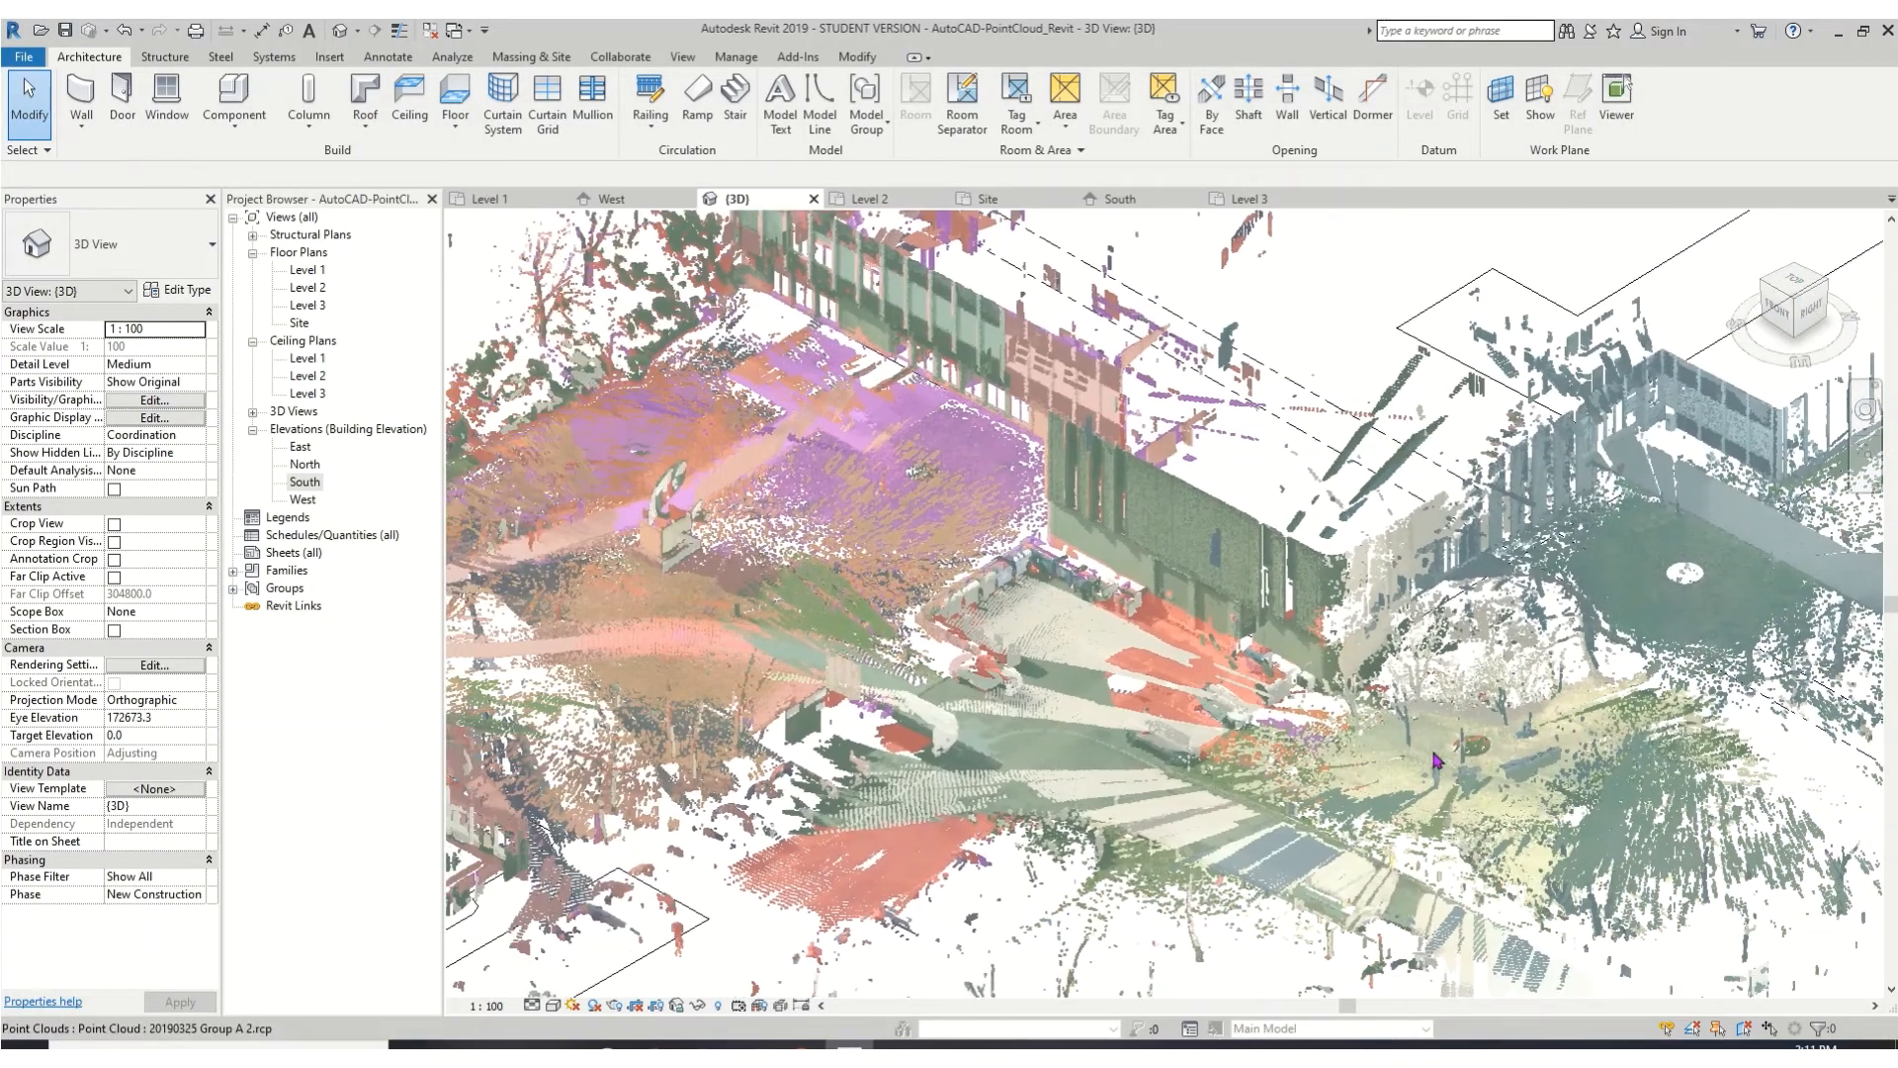
middle_click_drag(808, 573, 1216, 700)
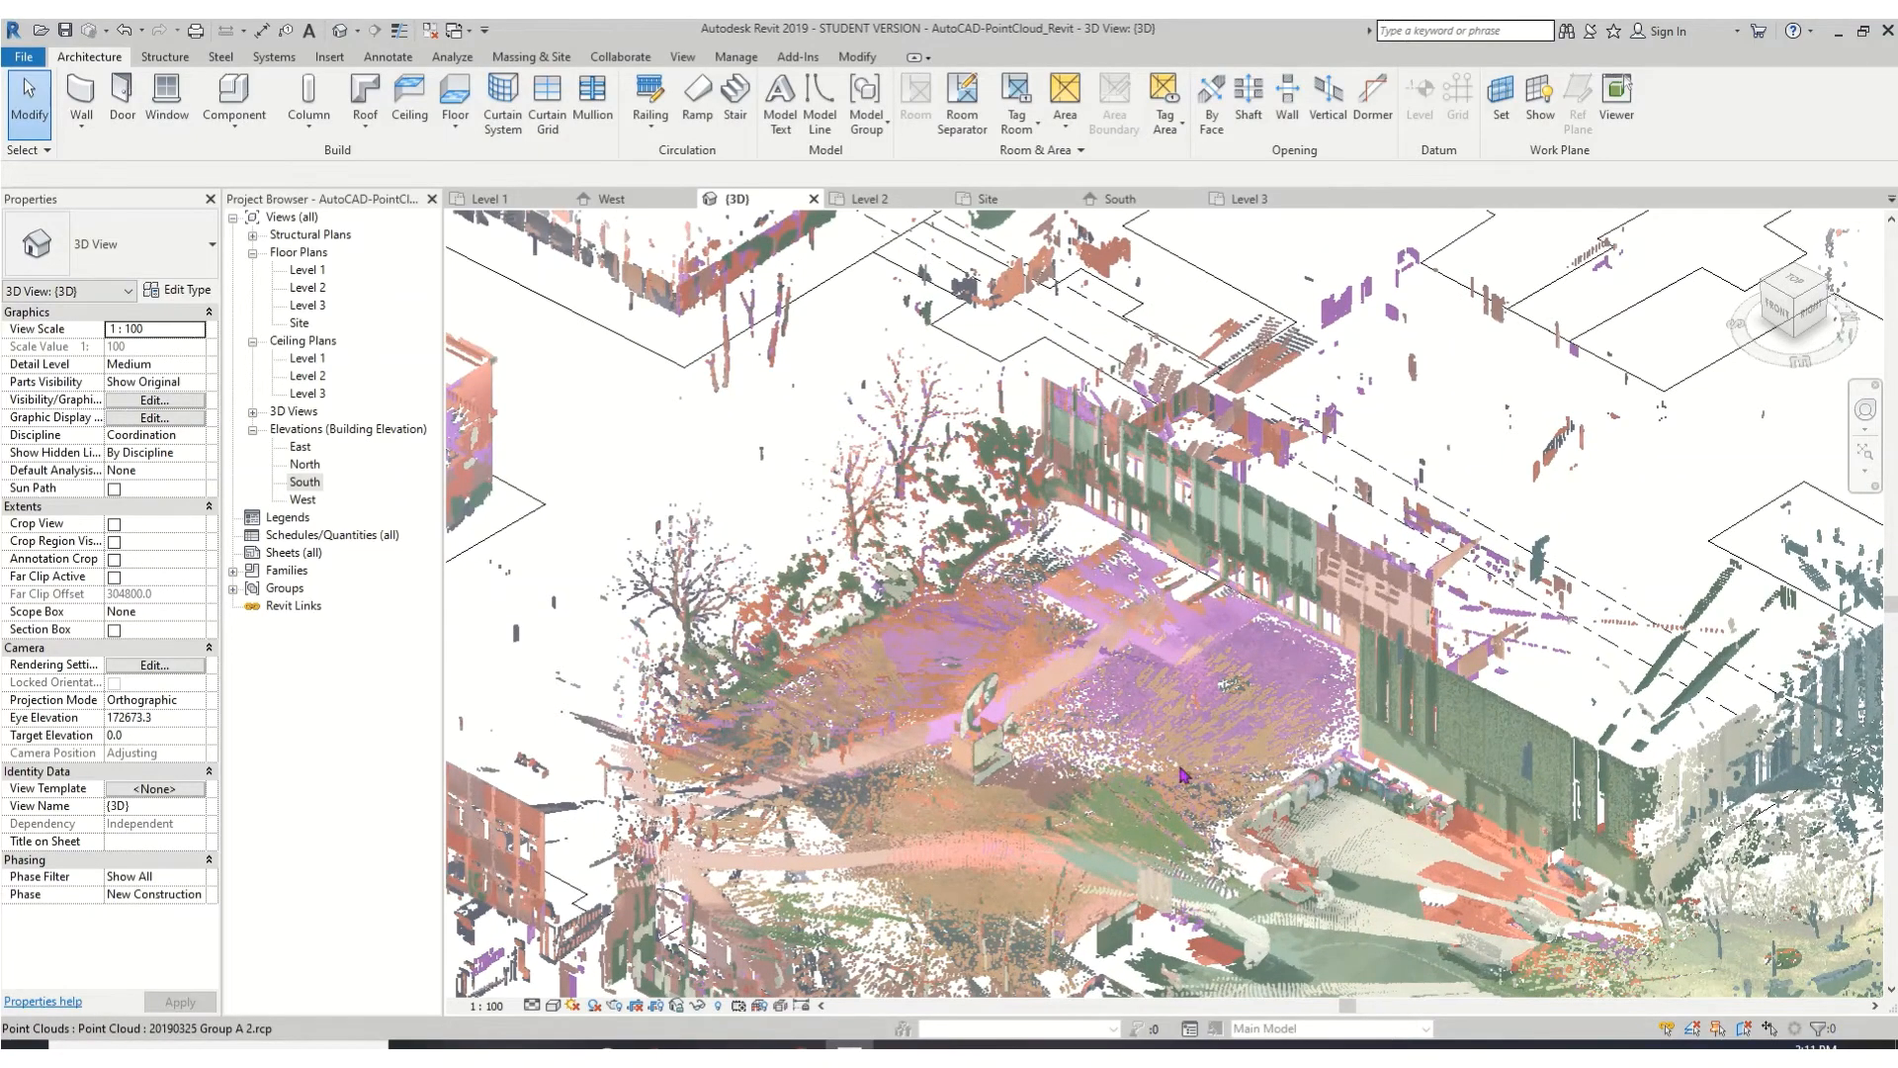
middle_click_drag(1184, 775, 905, 414)
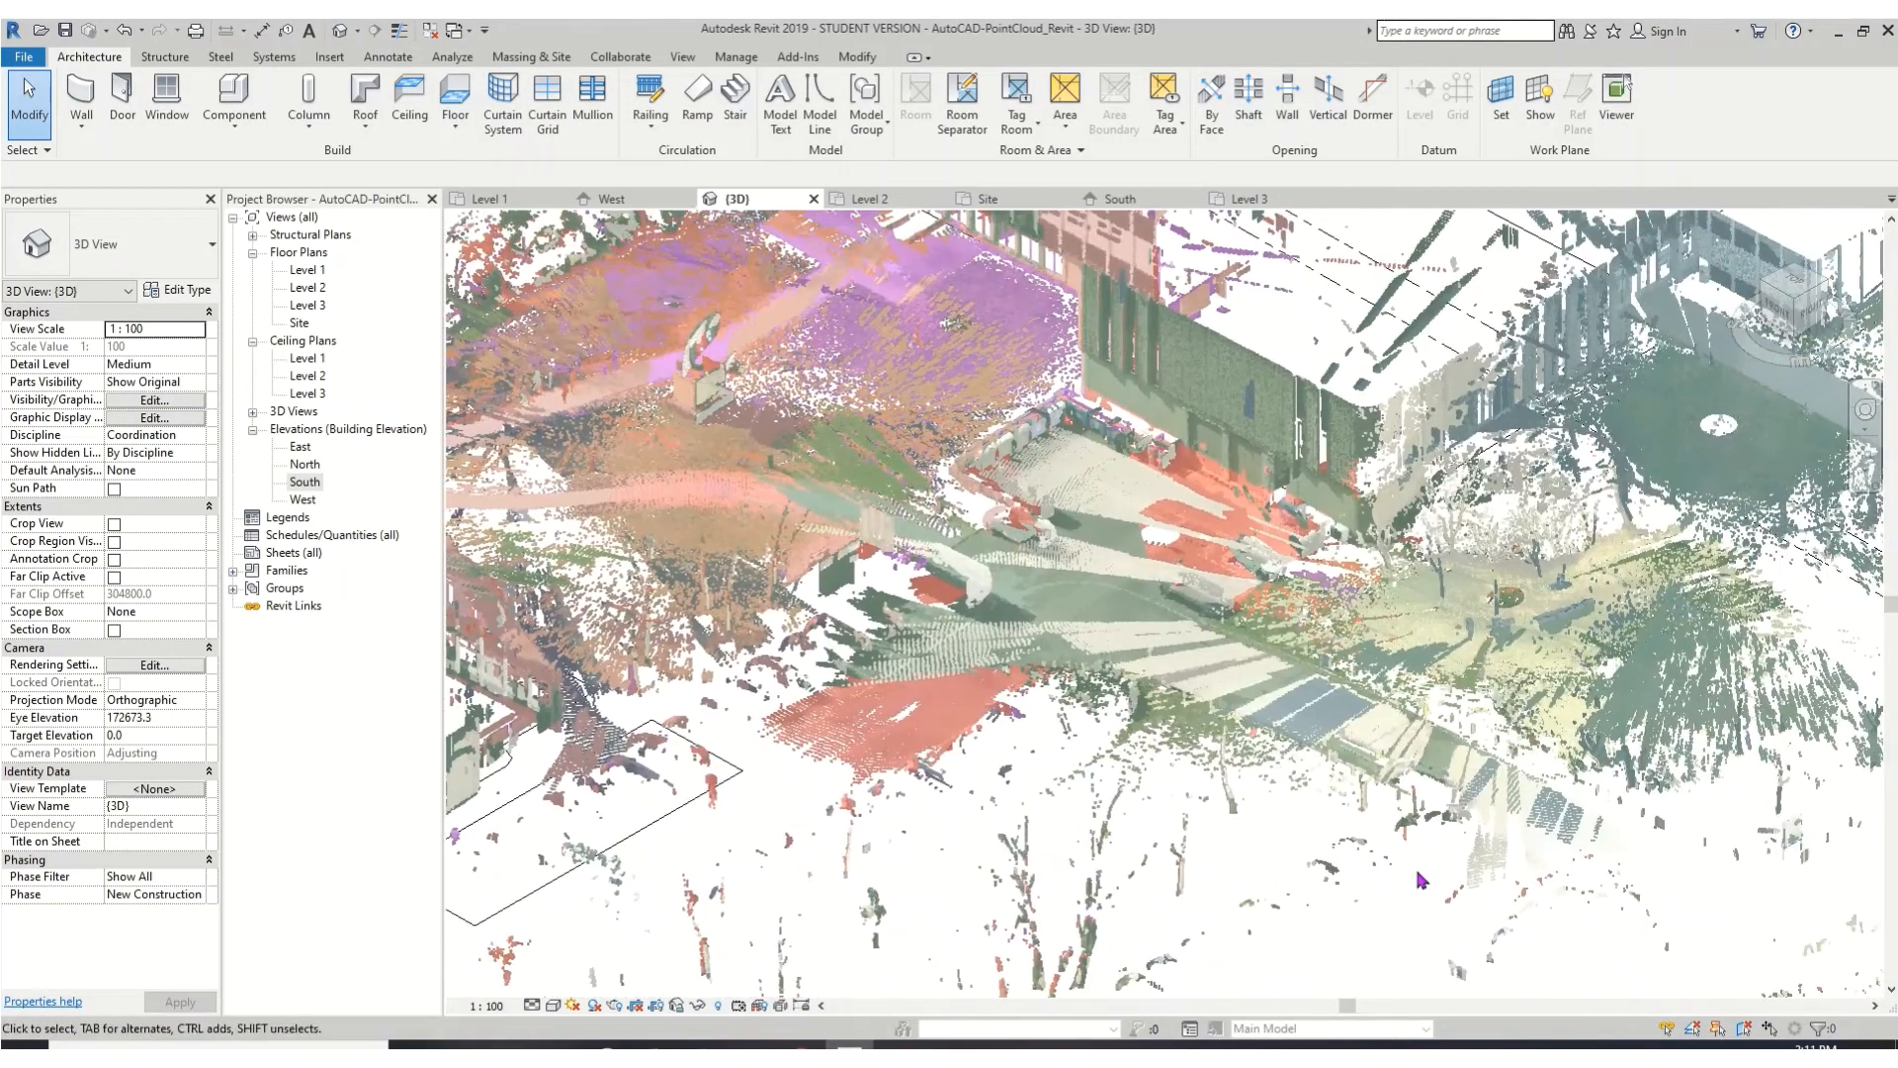
scroll(1421, 880, "down", 3)
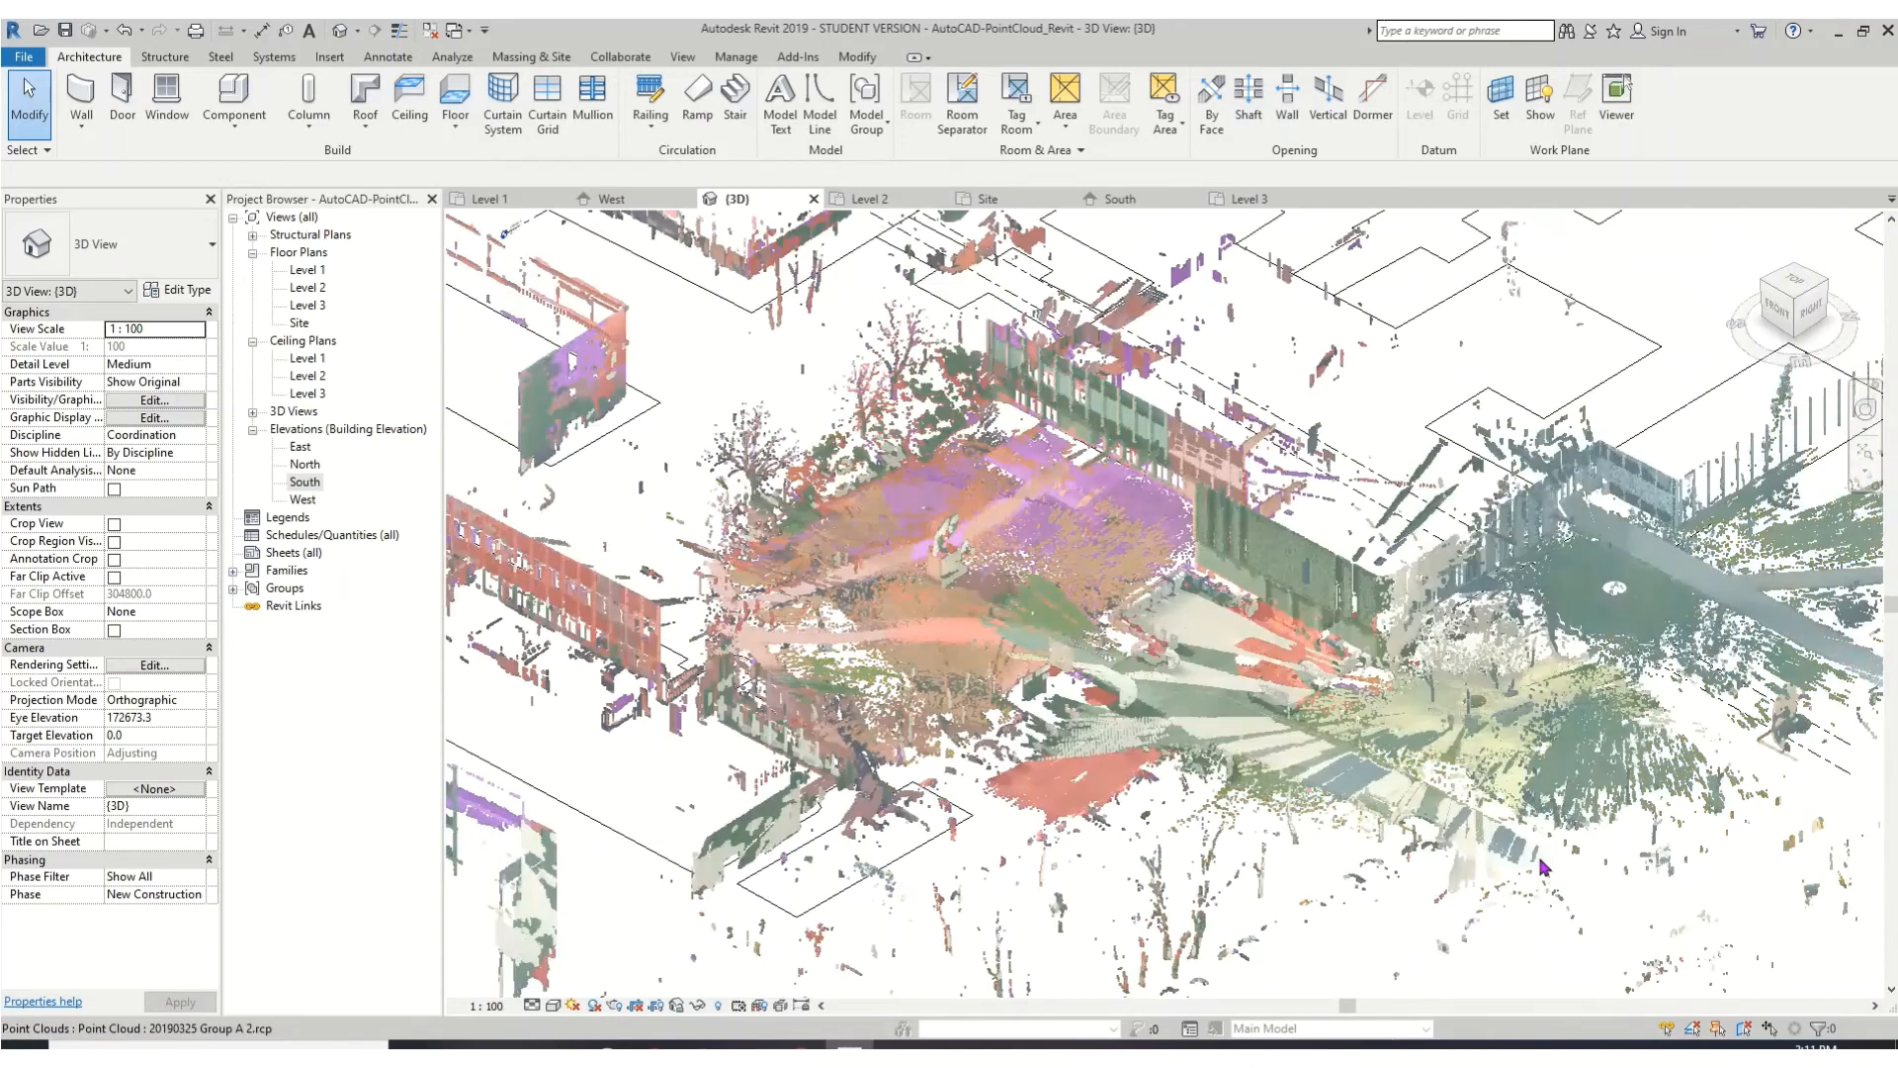
scroll(1385, 851, "down", 2)
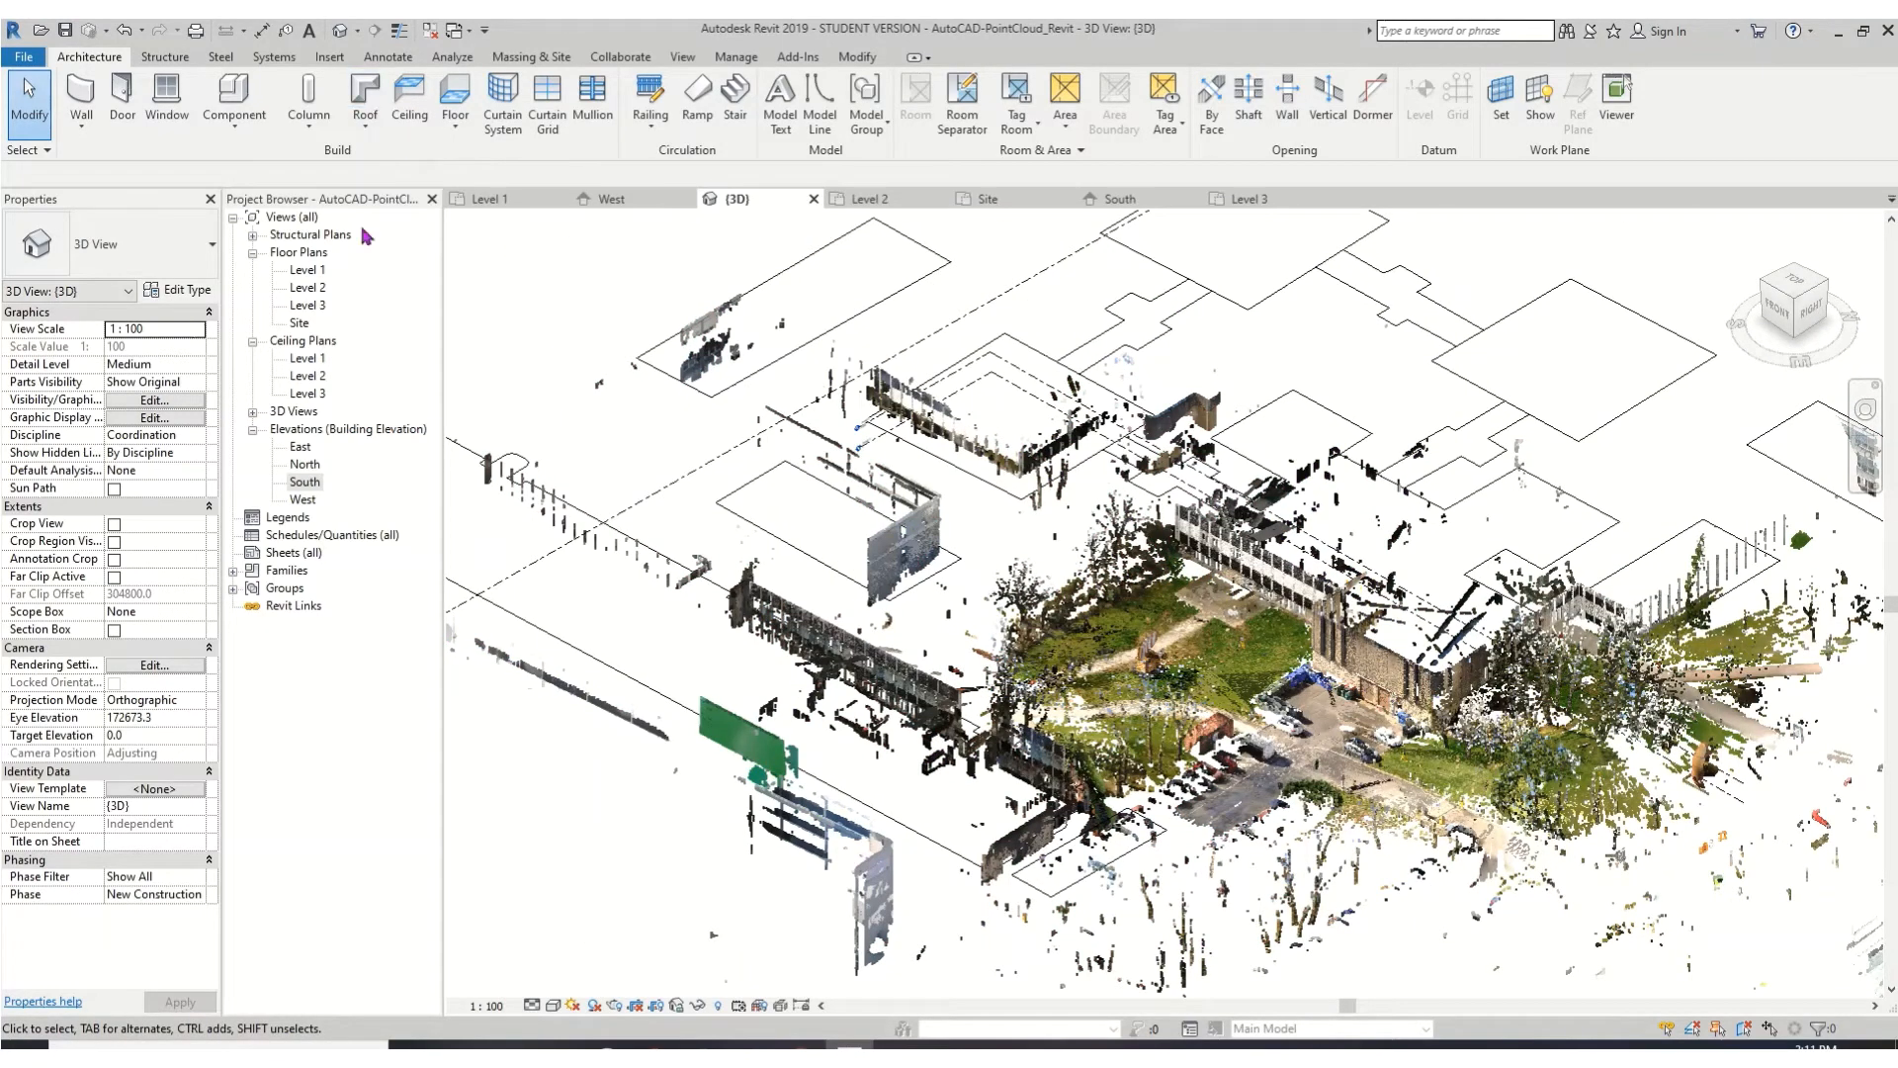
- Open the Level 1 floor plan and start a Generic - 200mm wall with its height set up to Level 3
double_click(307, 271)
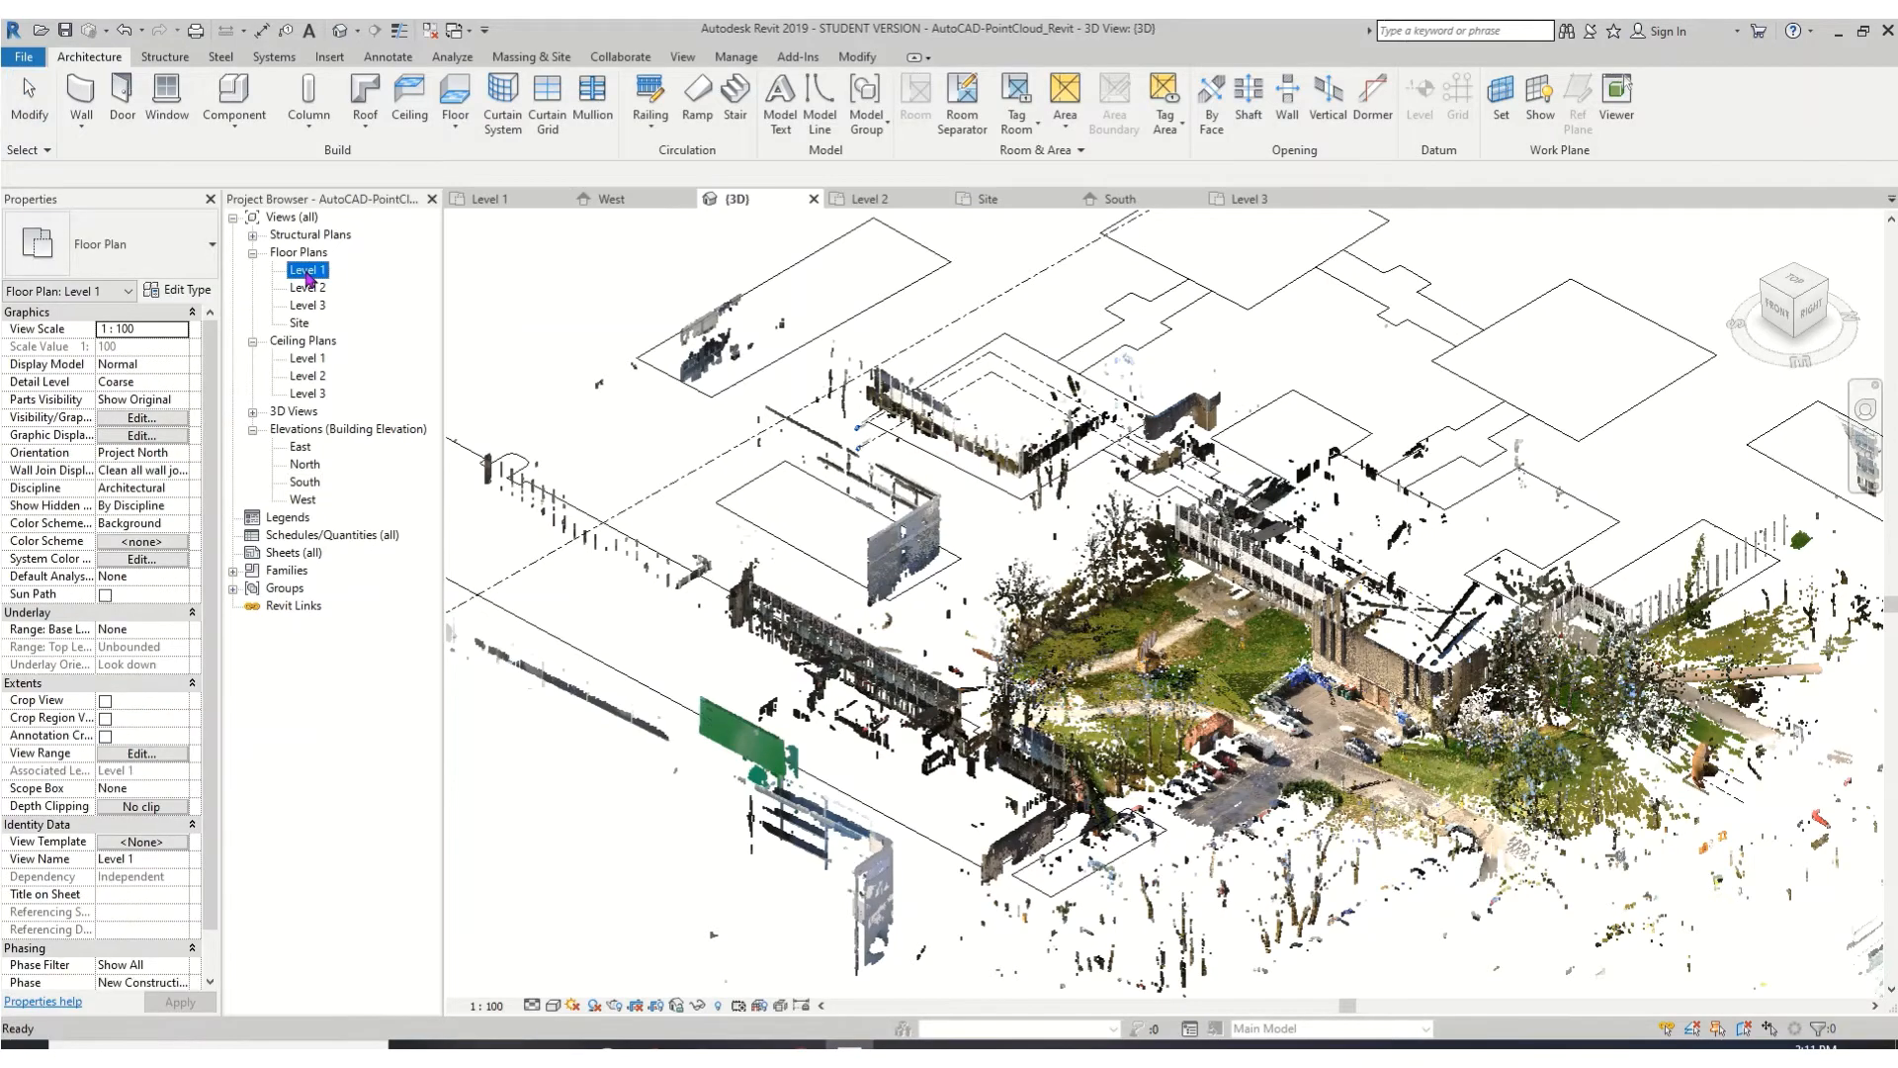
scroll(1190, 607, "up", 3)
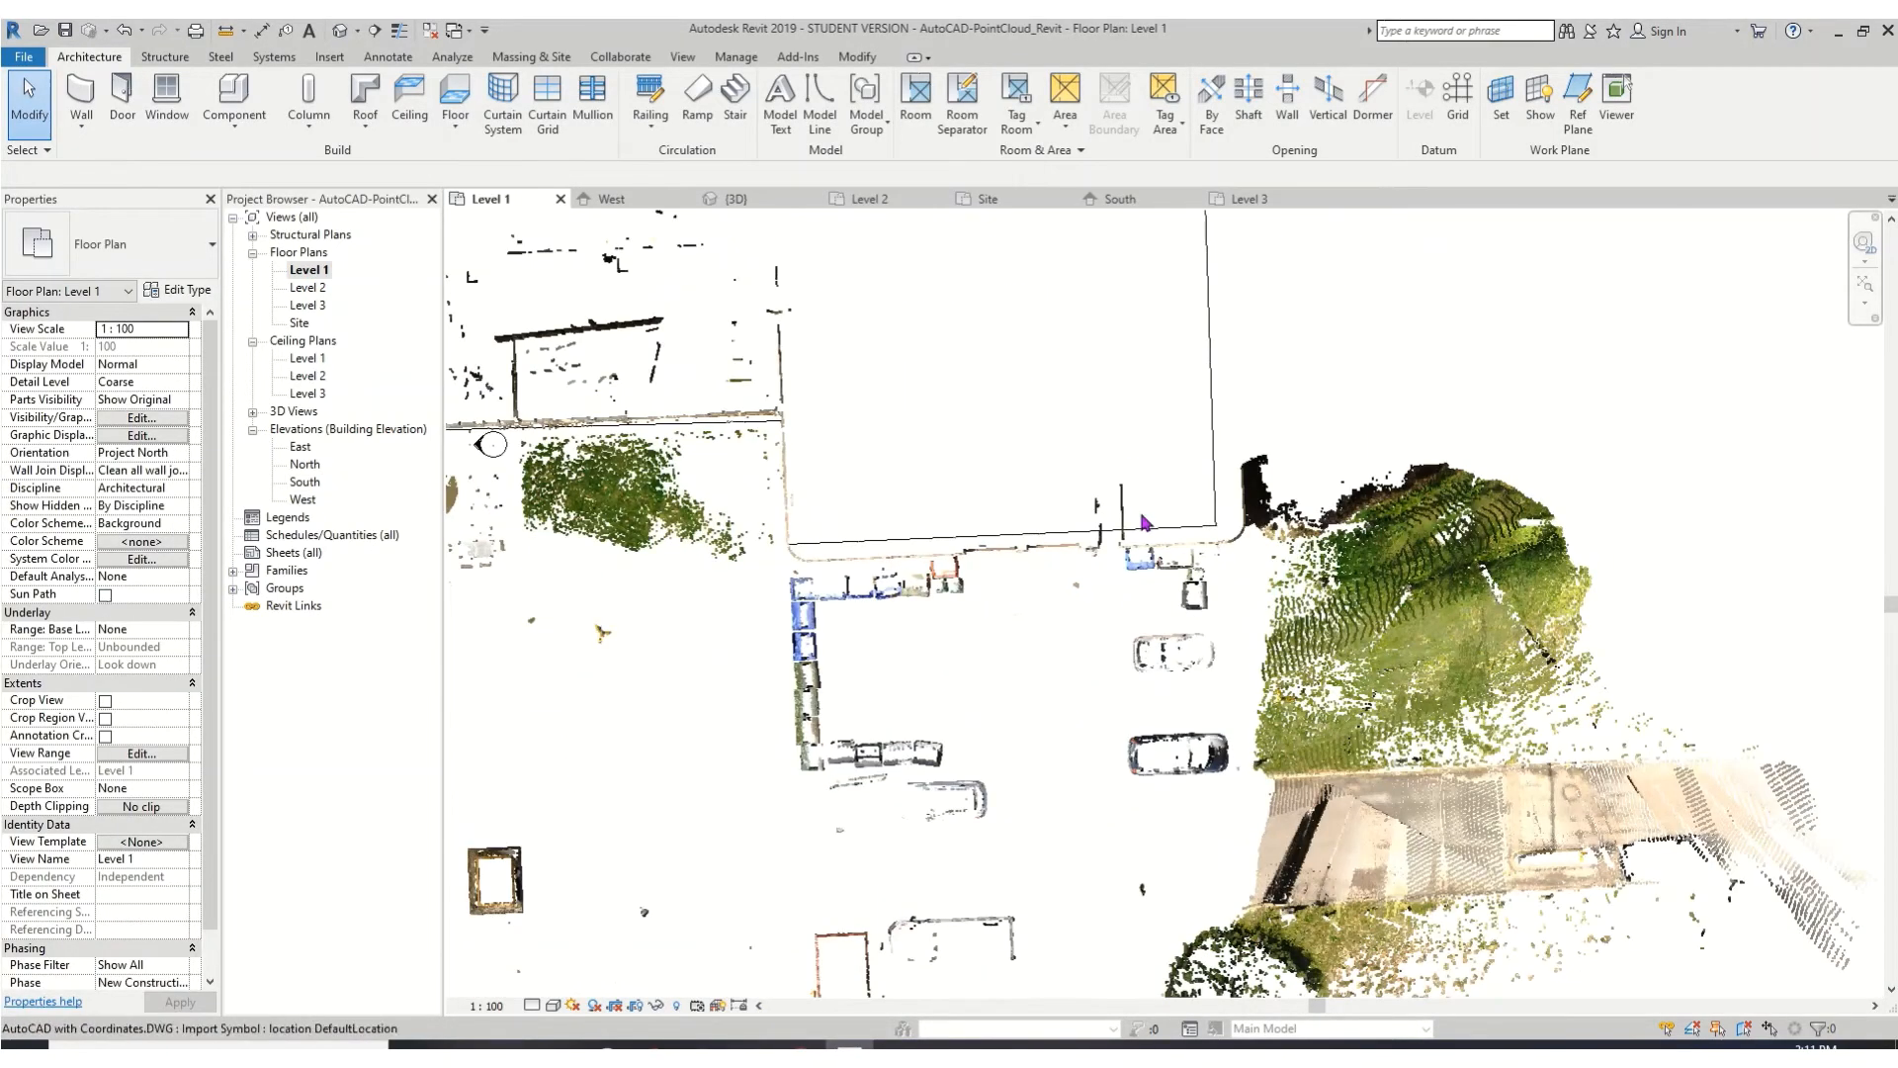
middle_click_drag(1112, 267, 1388, 738)
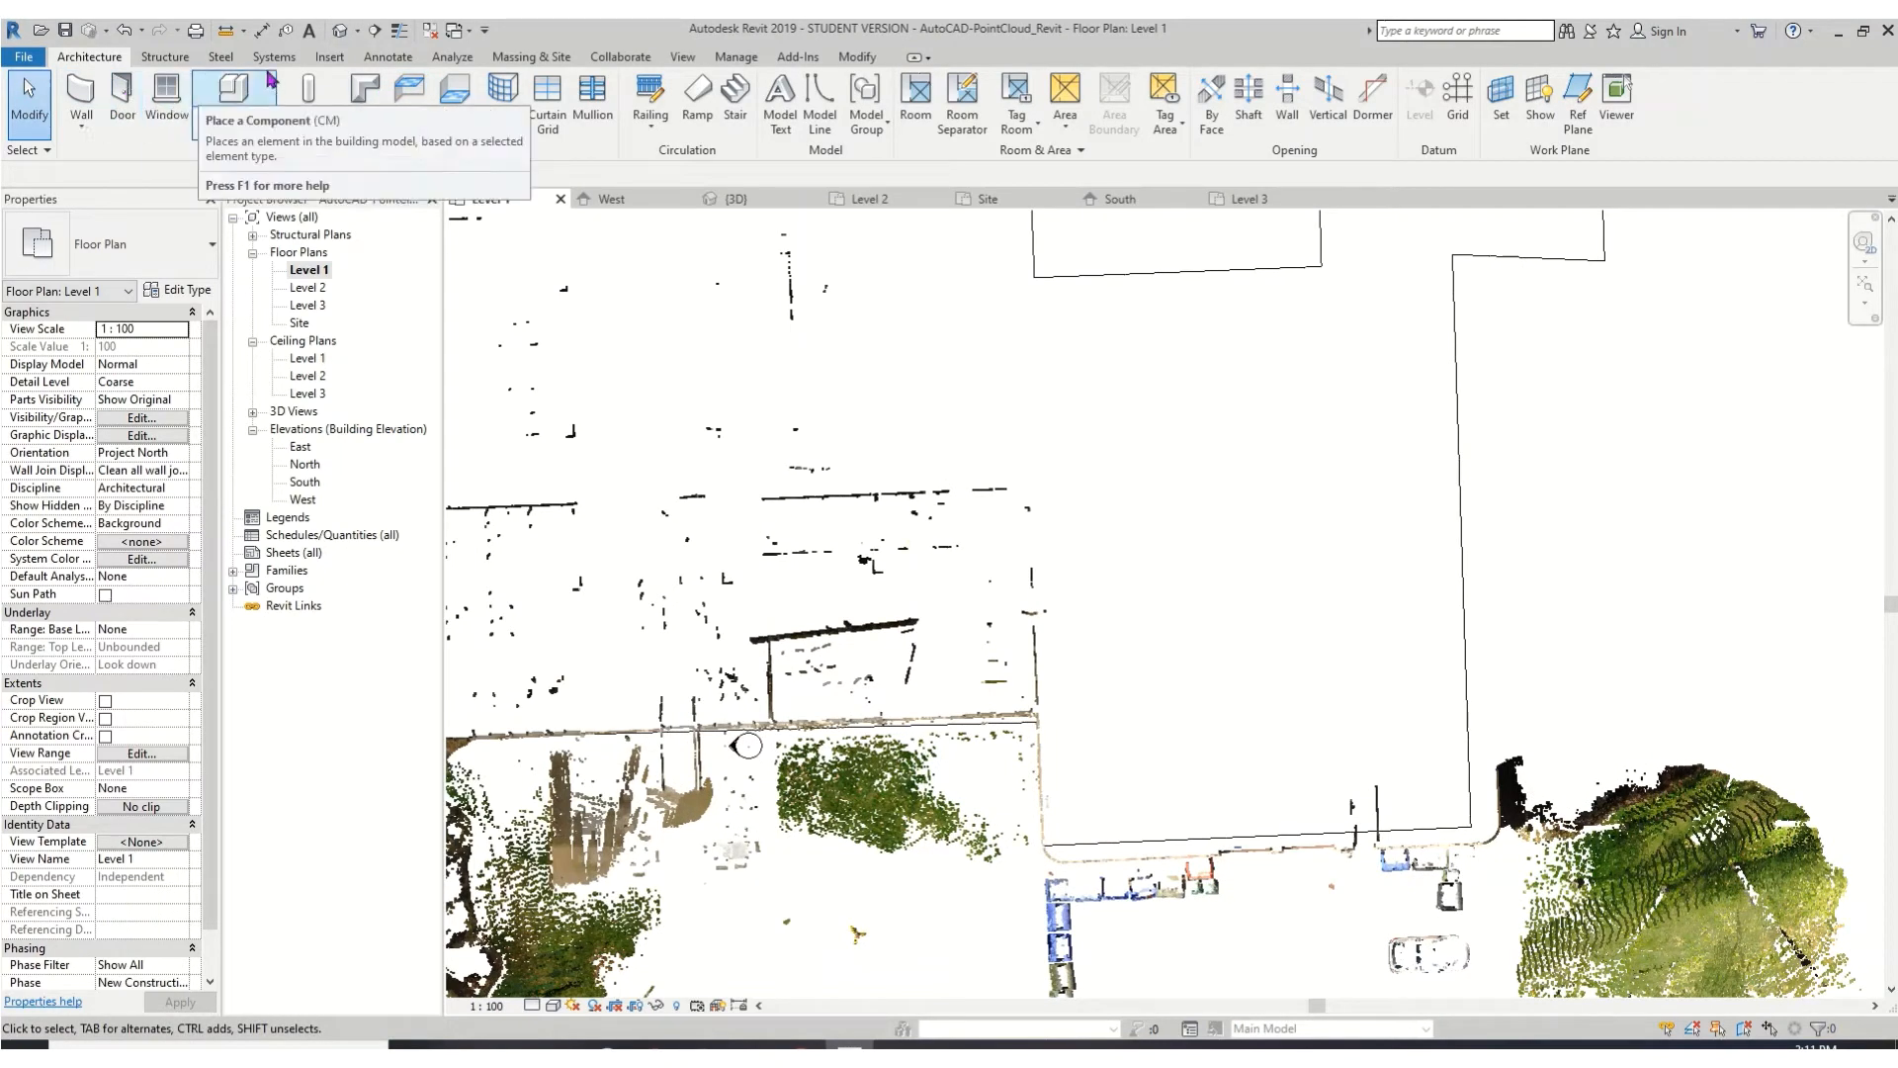
left_click(87, 93)
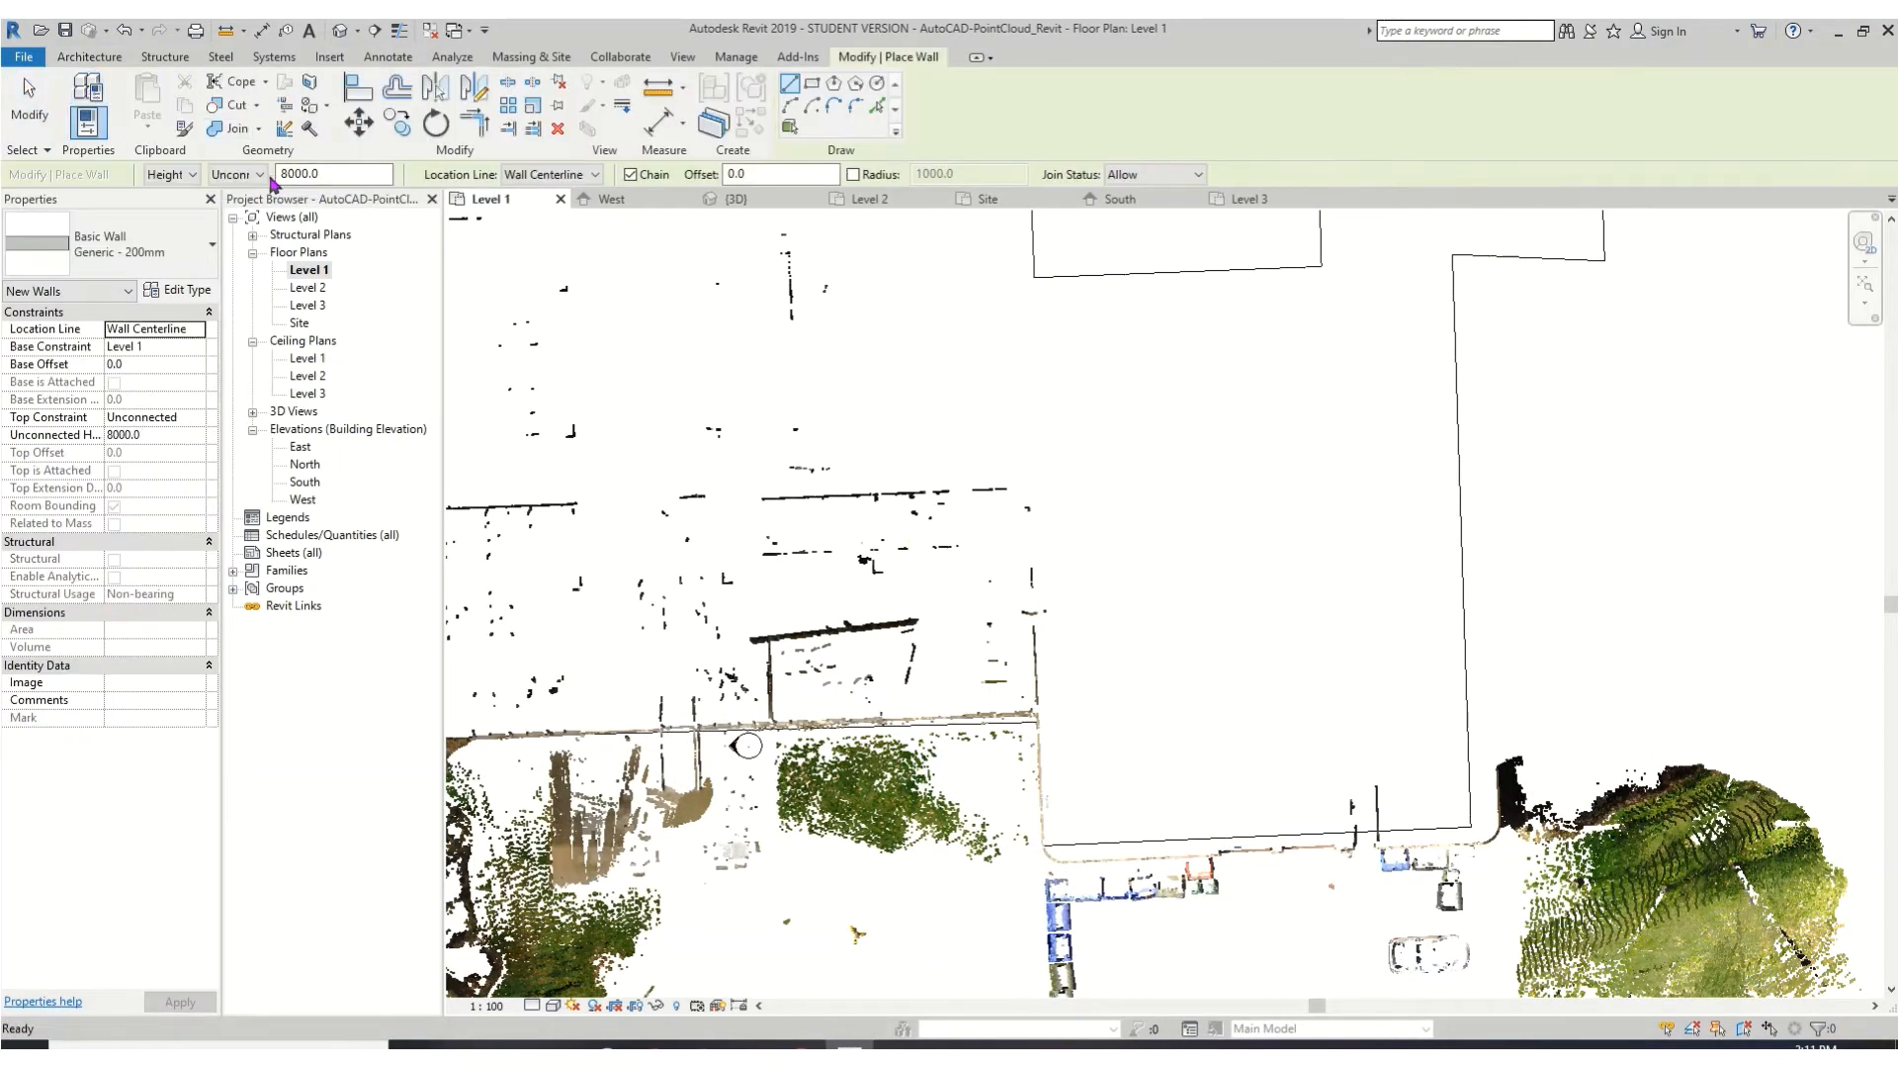
left_click(251, 176)
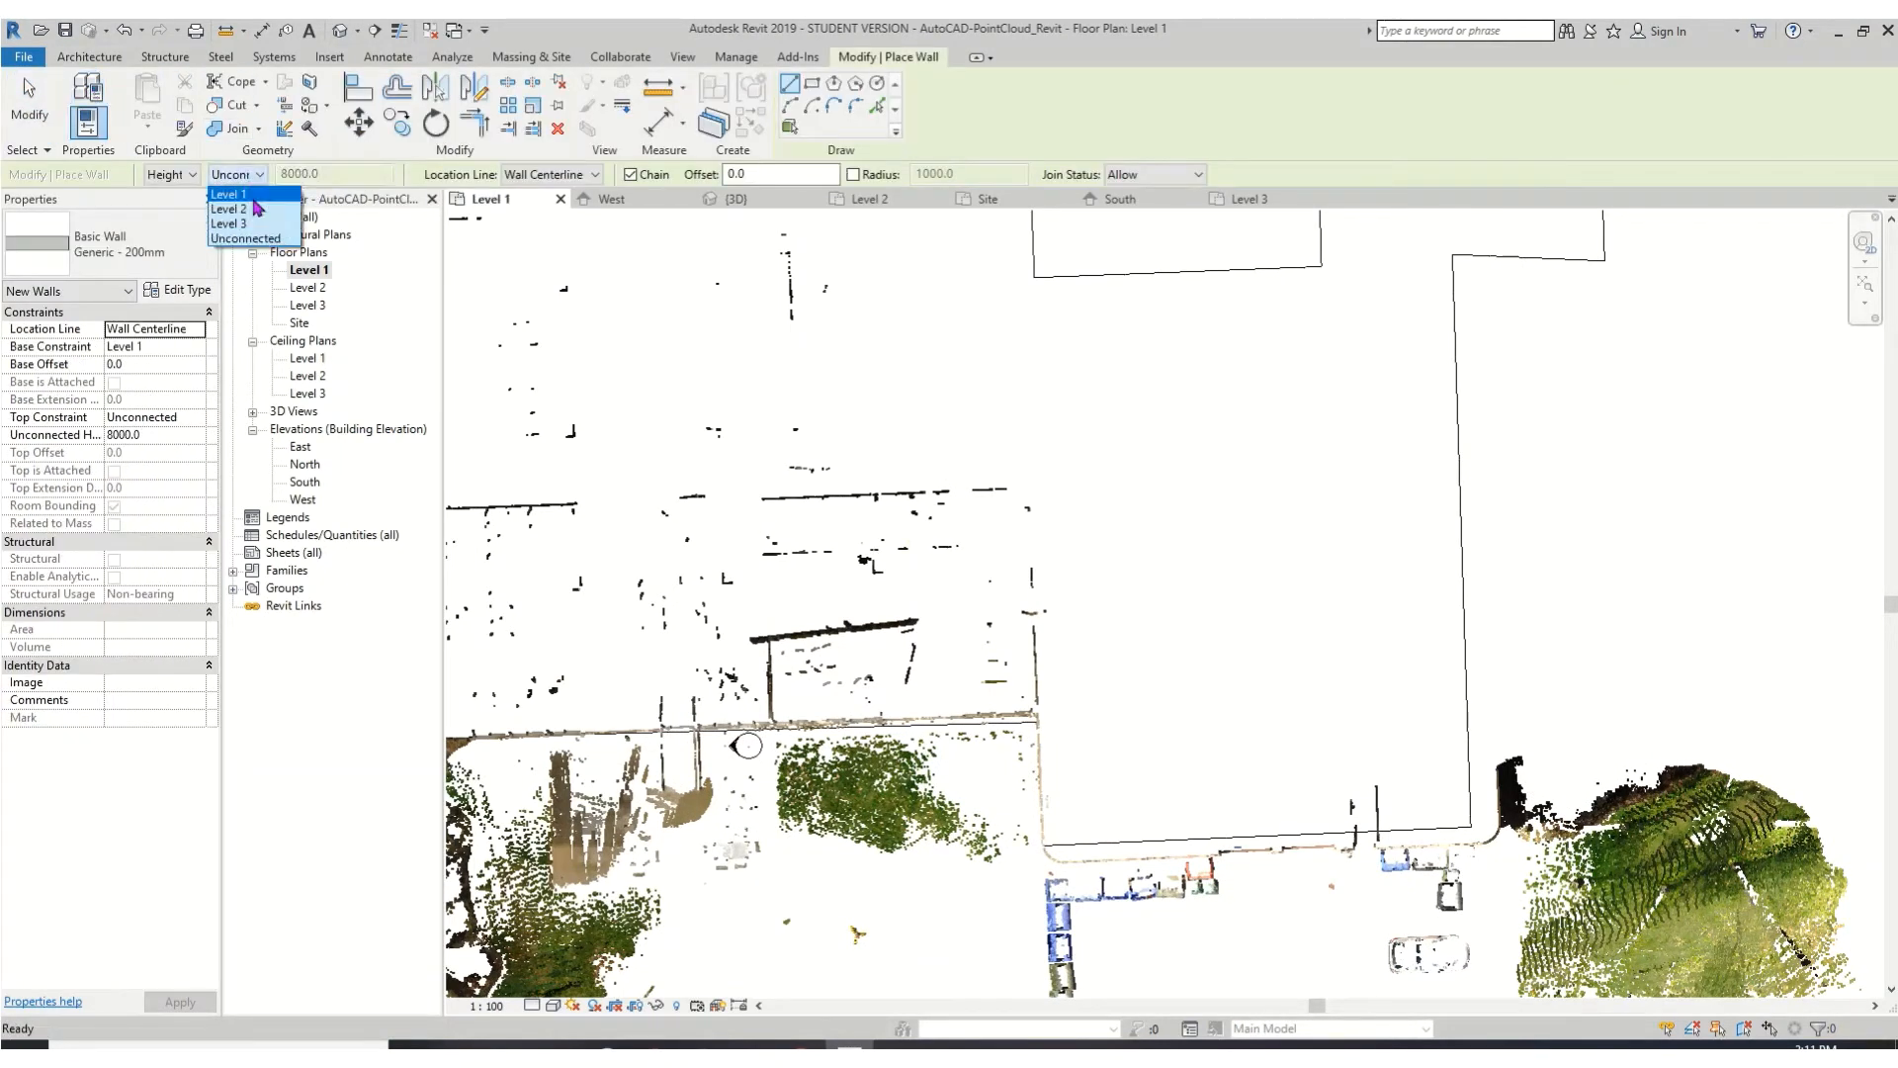
left_click(238, 224)
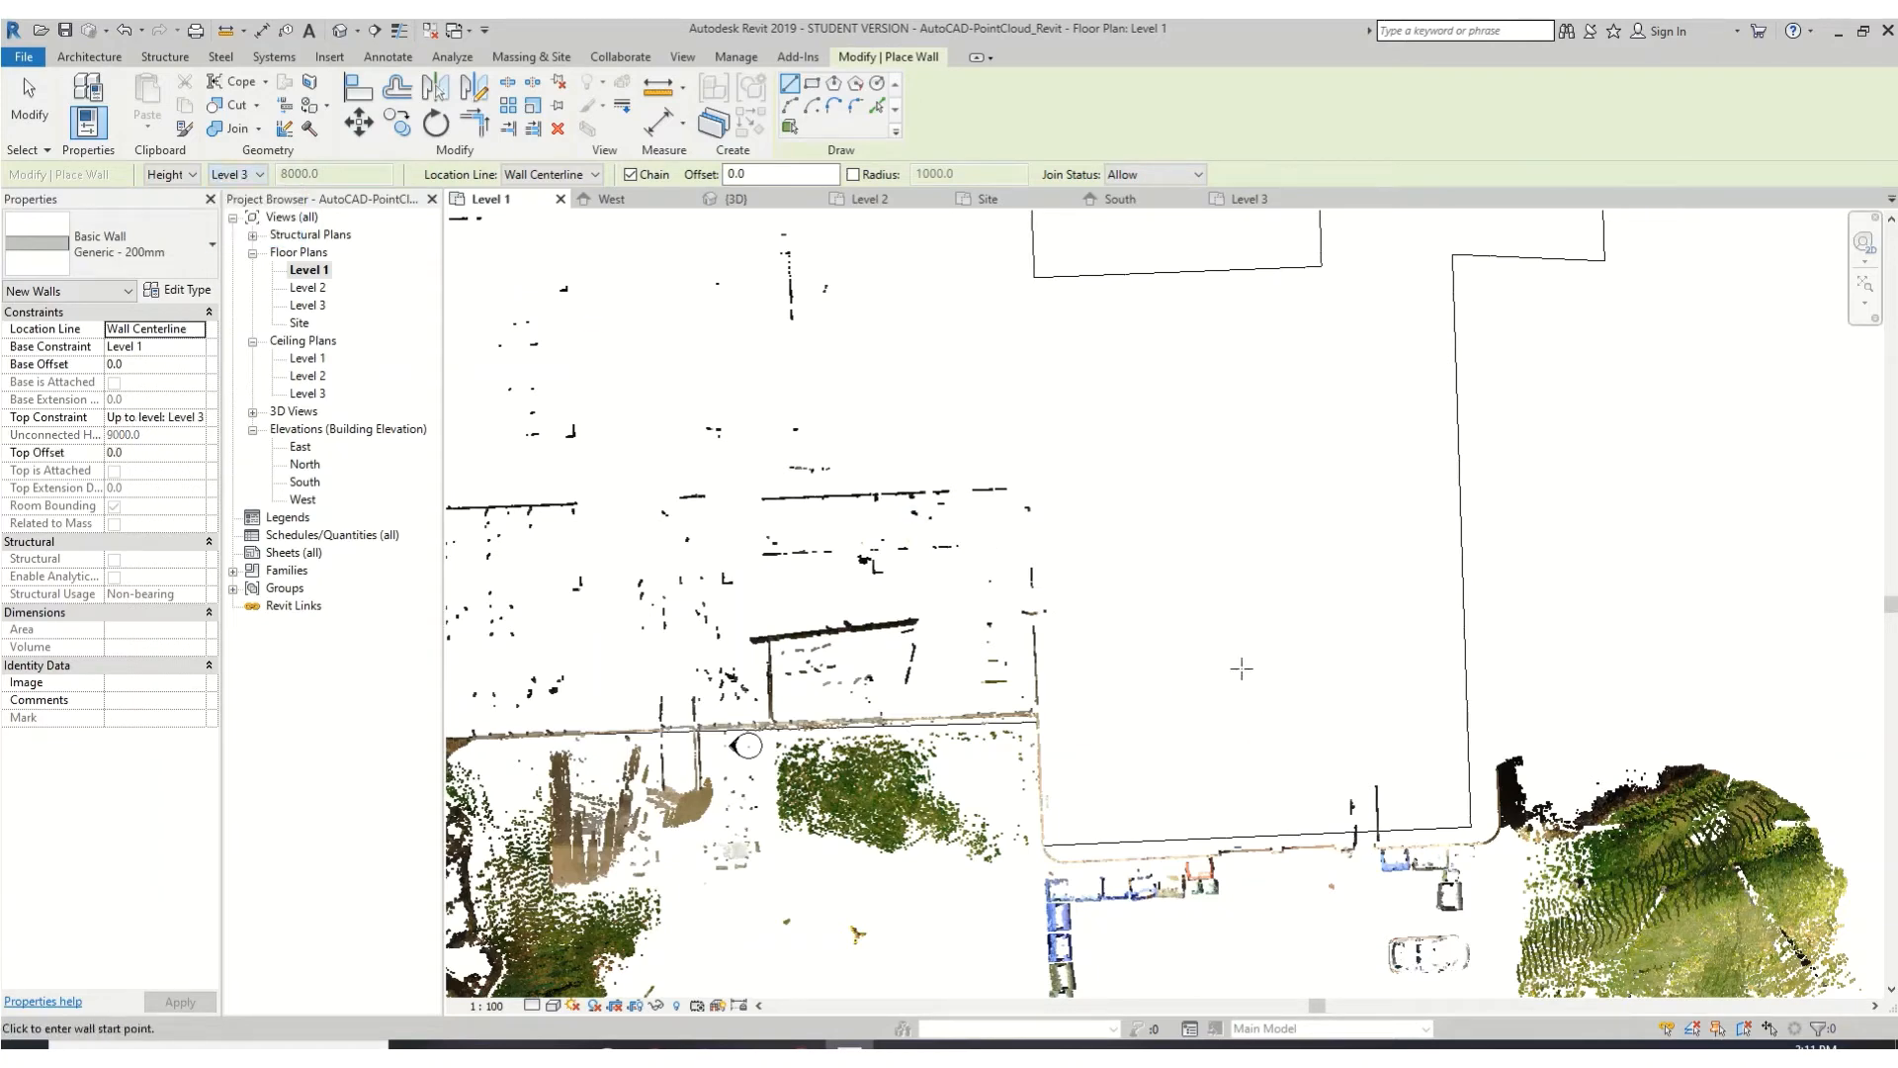
scroll(1377, 601, "down", 4)
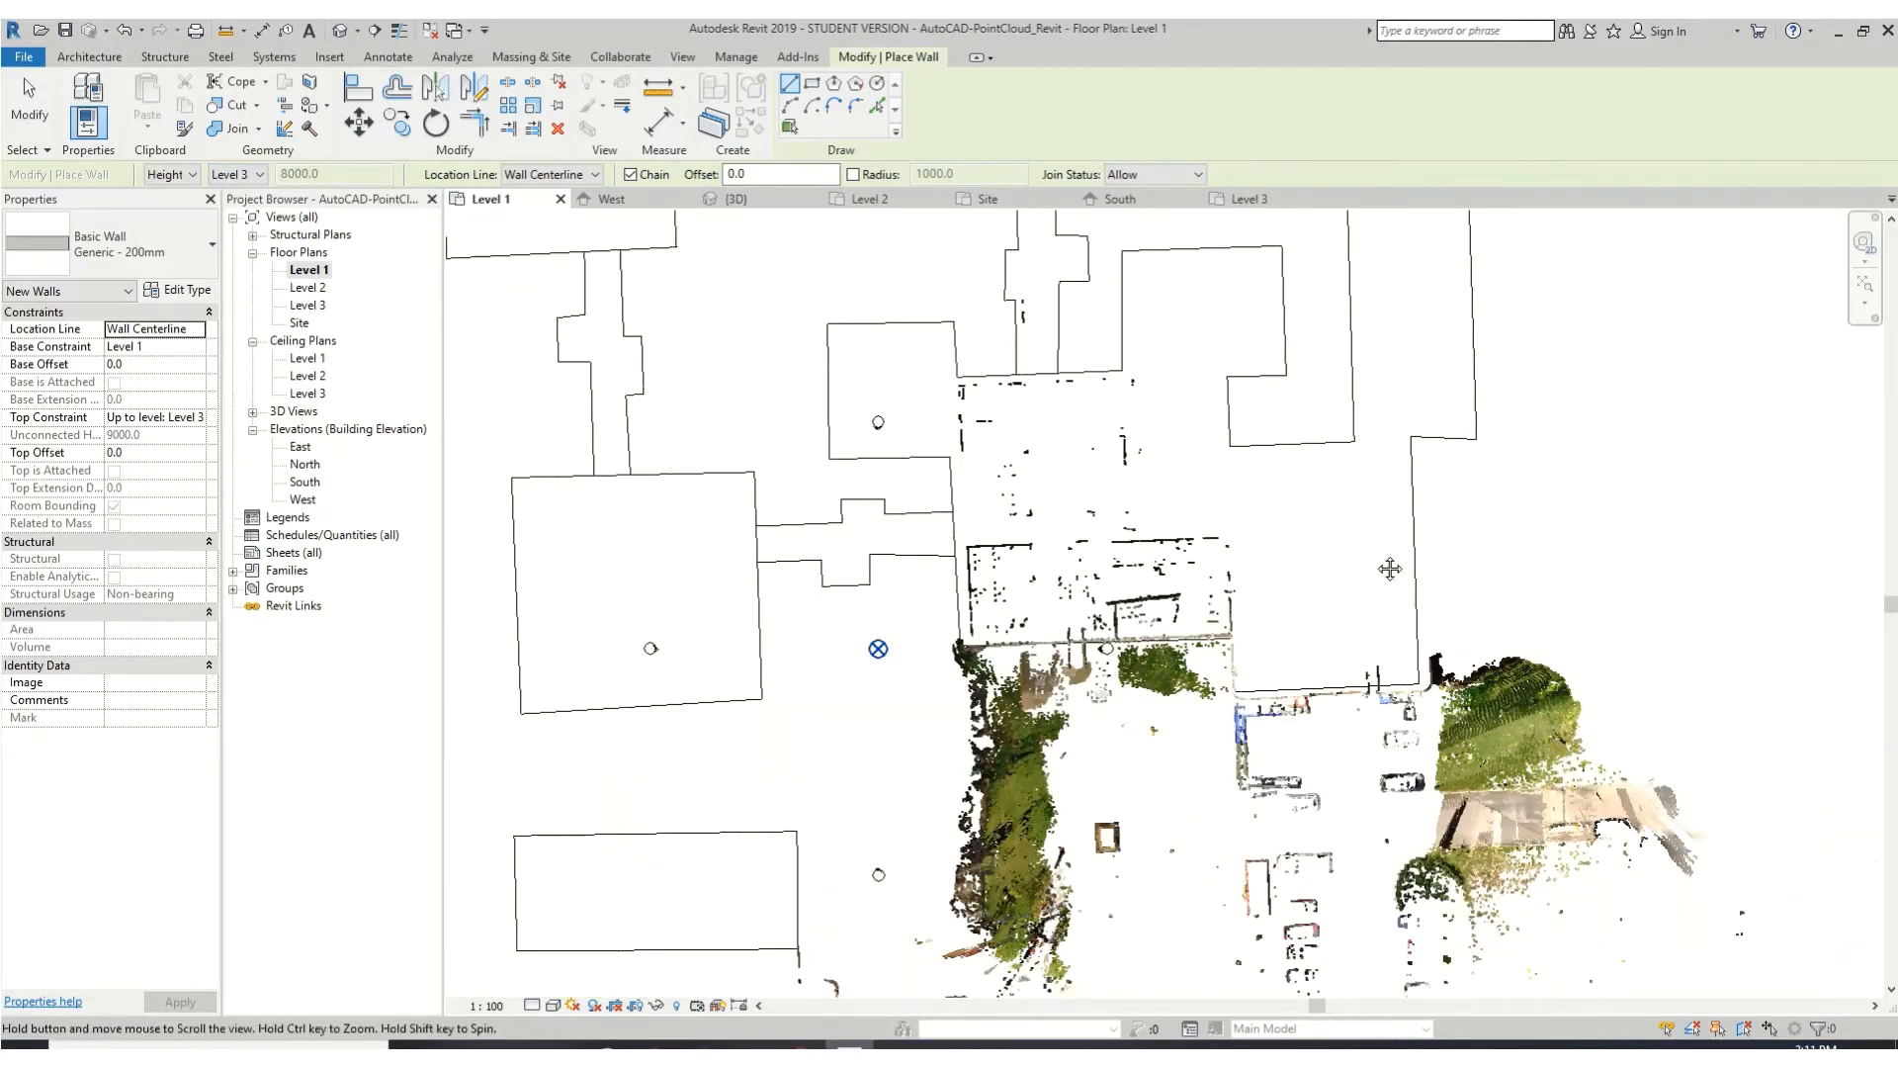
scroll(1384, 565, "up", 1)
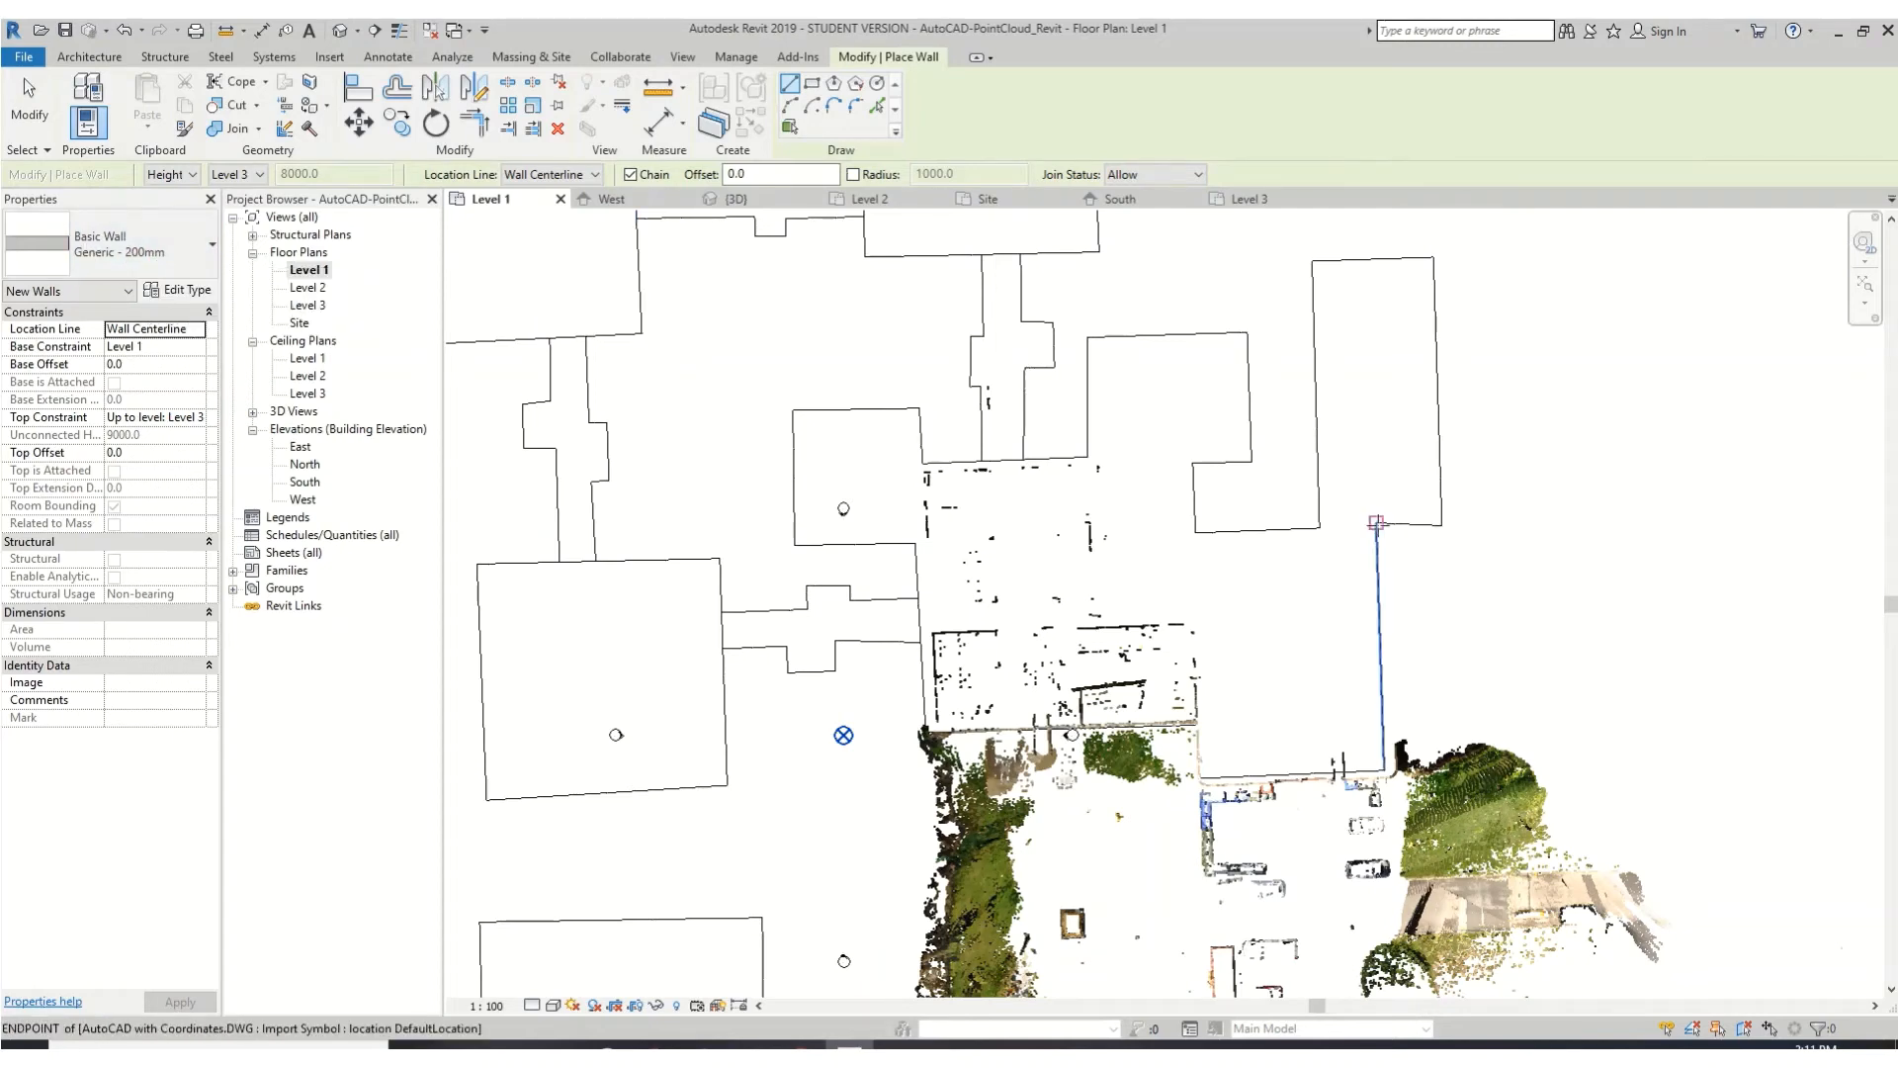
left_click(1375, 522)
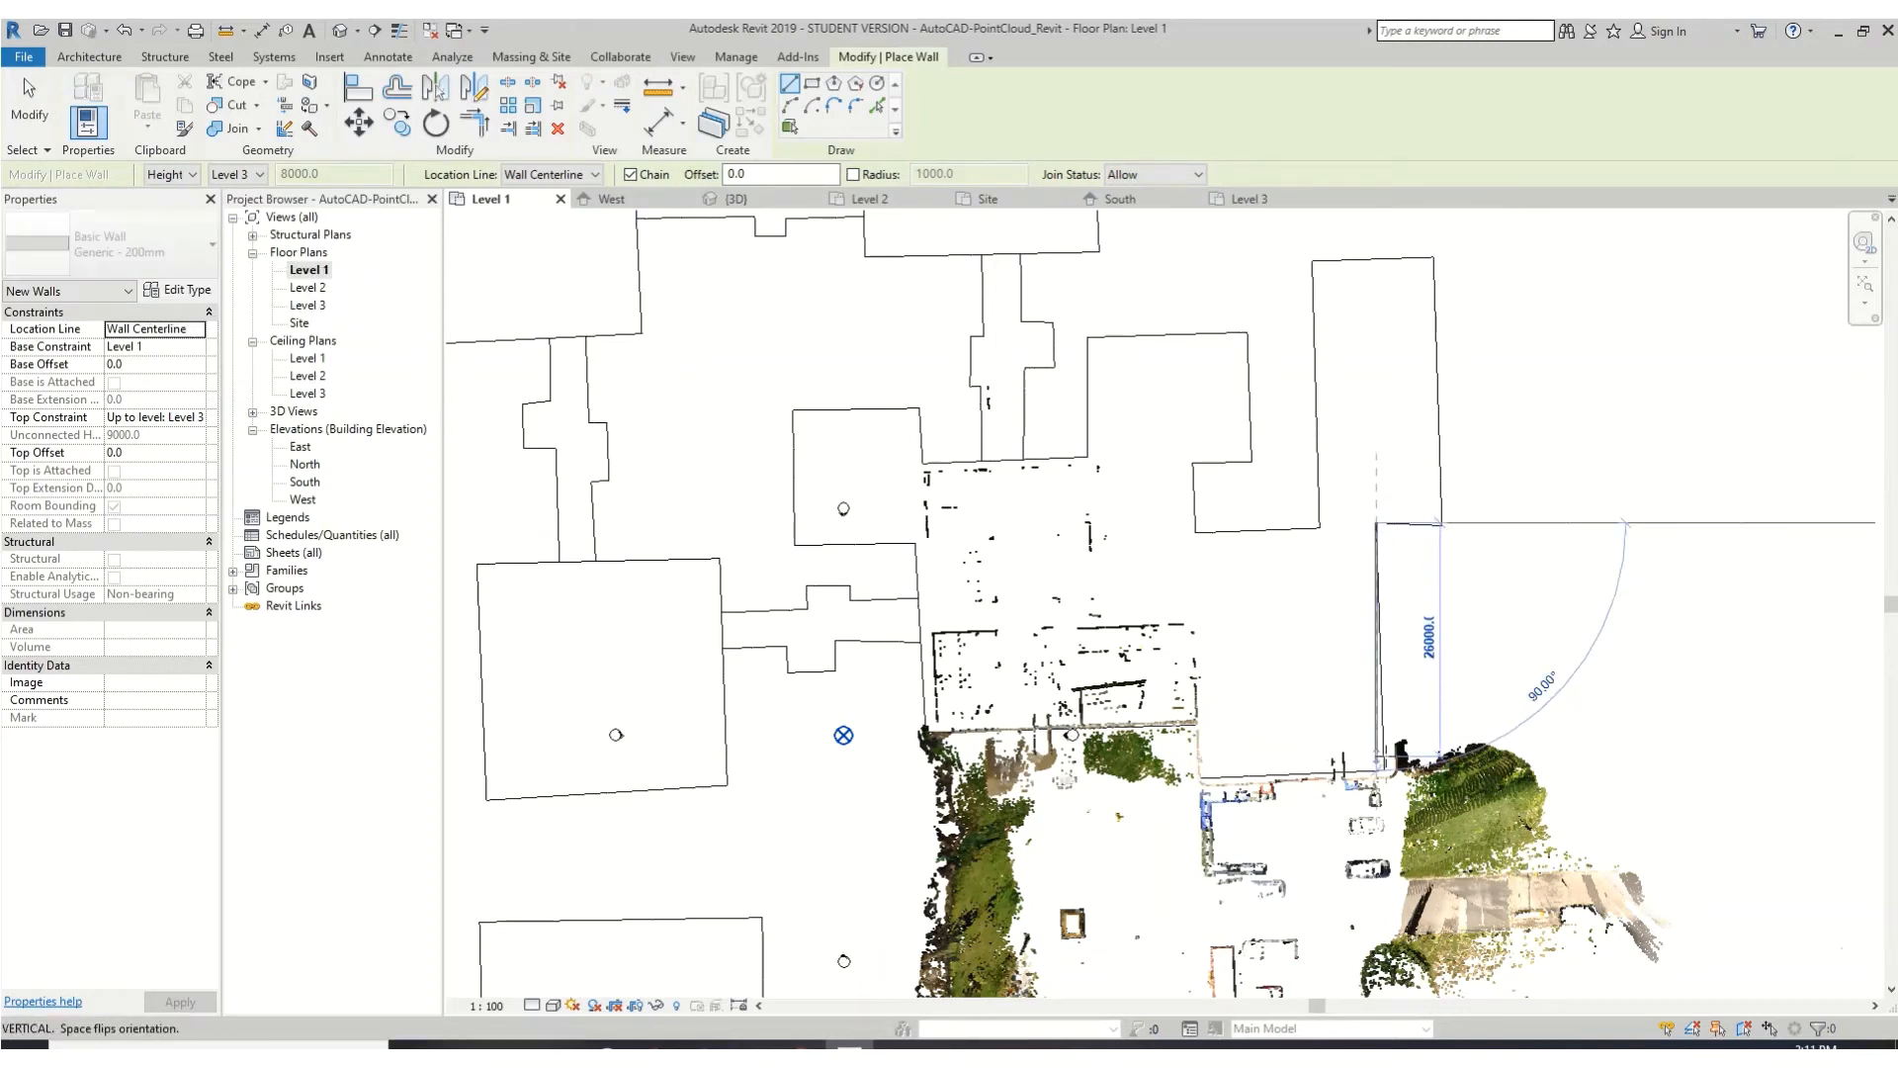
scroll(1377, 767, "up", 5)
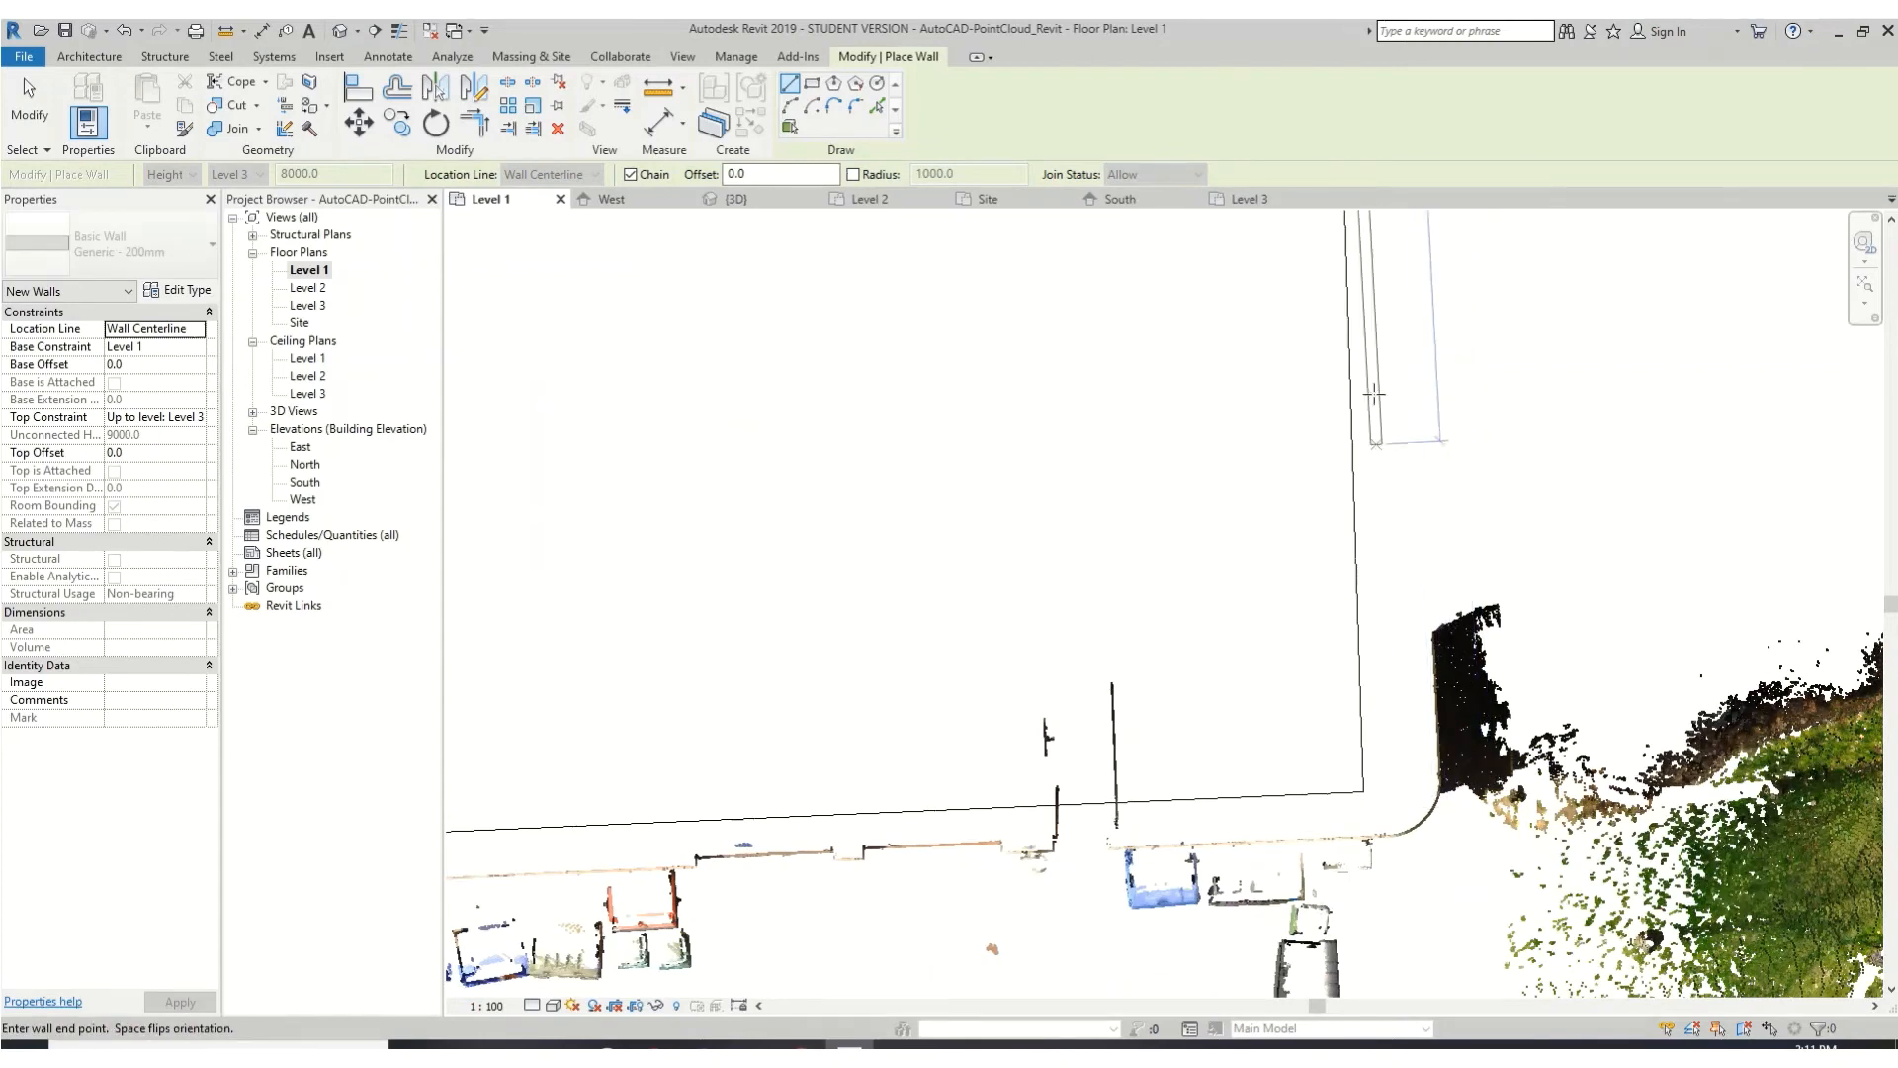
middle_click_drag(1379, 464, 1377, 506)
scroll(1377, 506, "up", 5)
scroll(1259, 297, "down", 5)
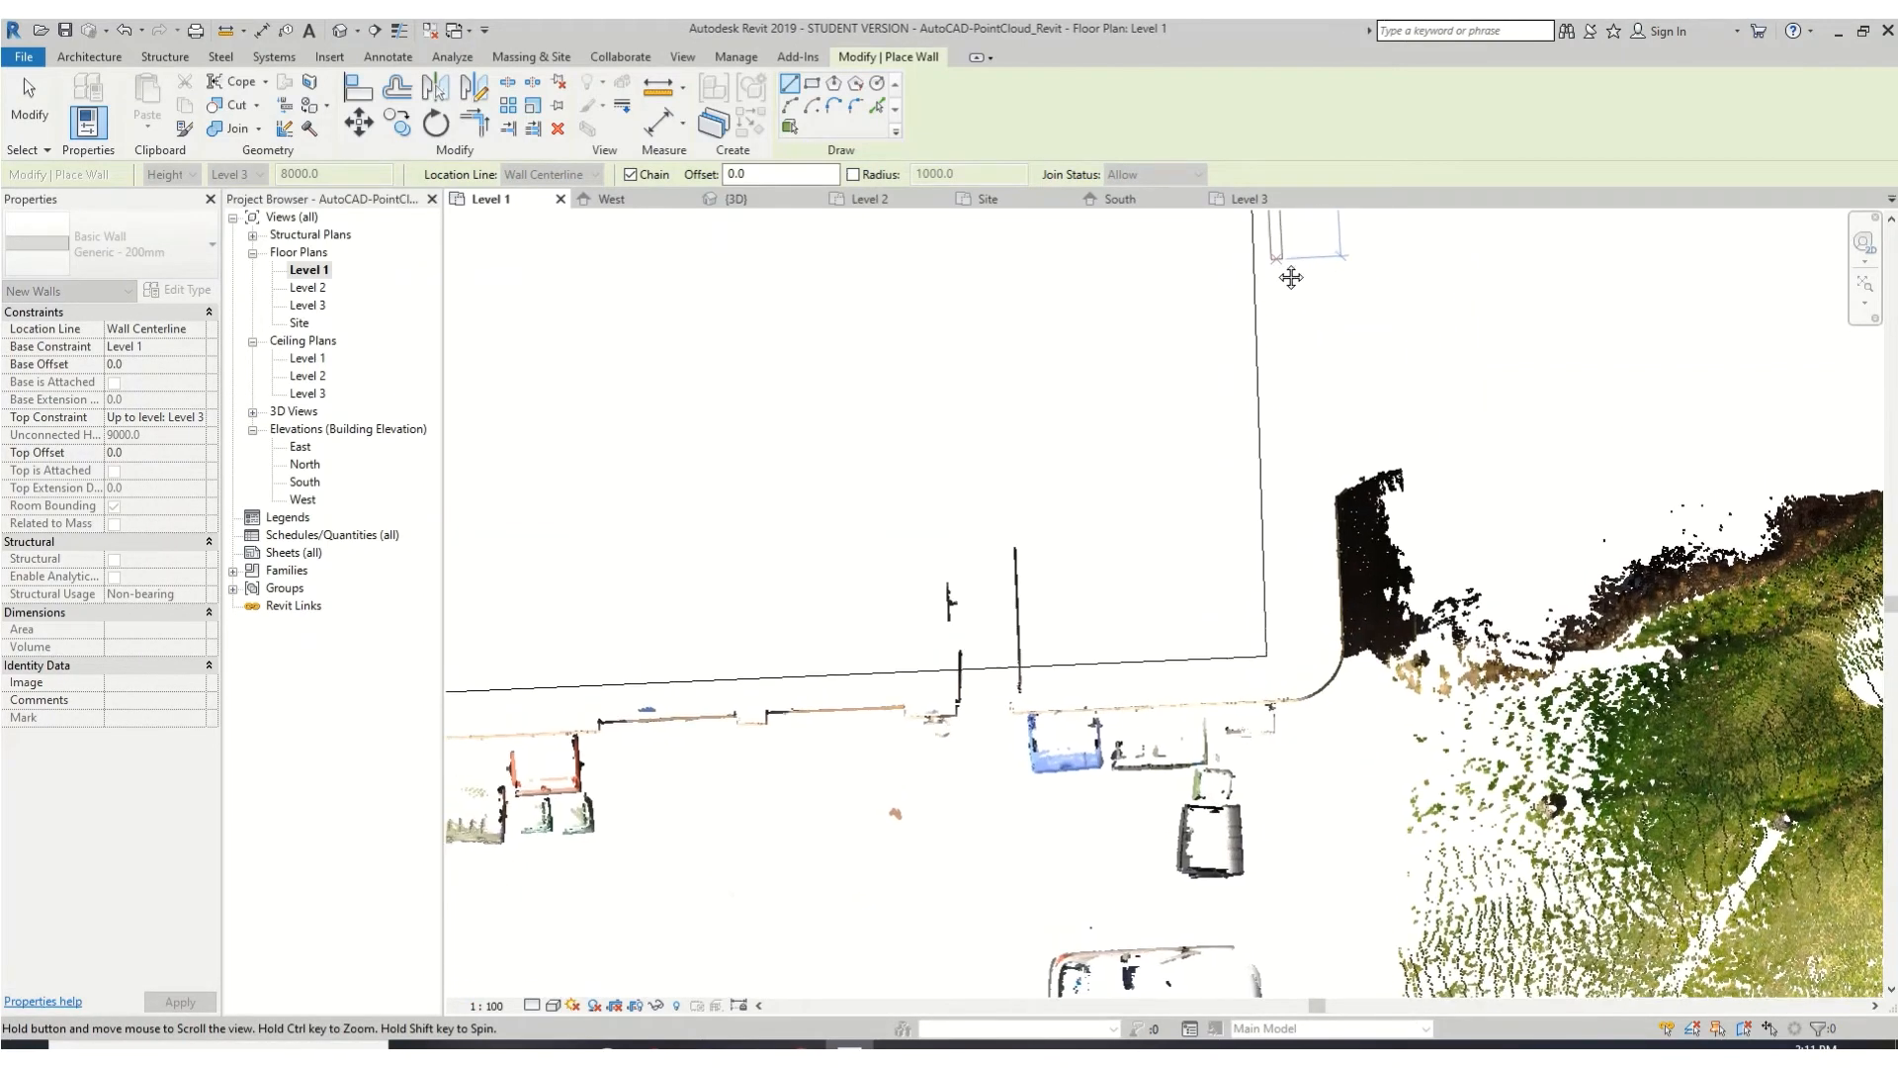
key("Escape")
key("Escape")
- Draw walls along the scanned south facade from the inner corner west to its end, and north about 11.1 m along the west side
scroll(930, 503, "down", 2)
middle_click_drag(870, 521, 1742, 676)
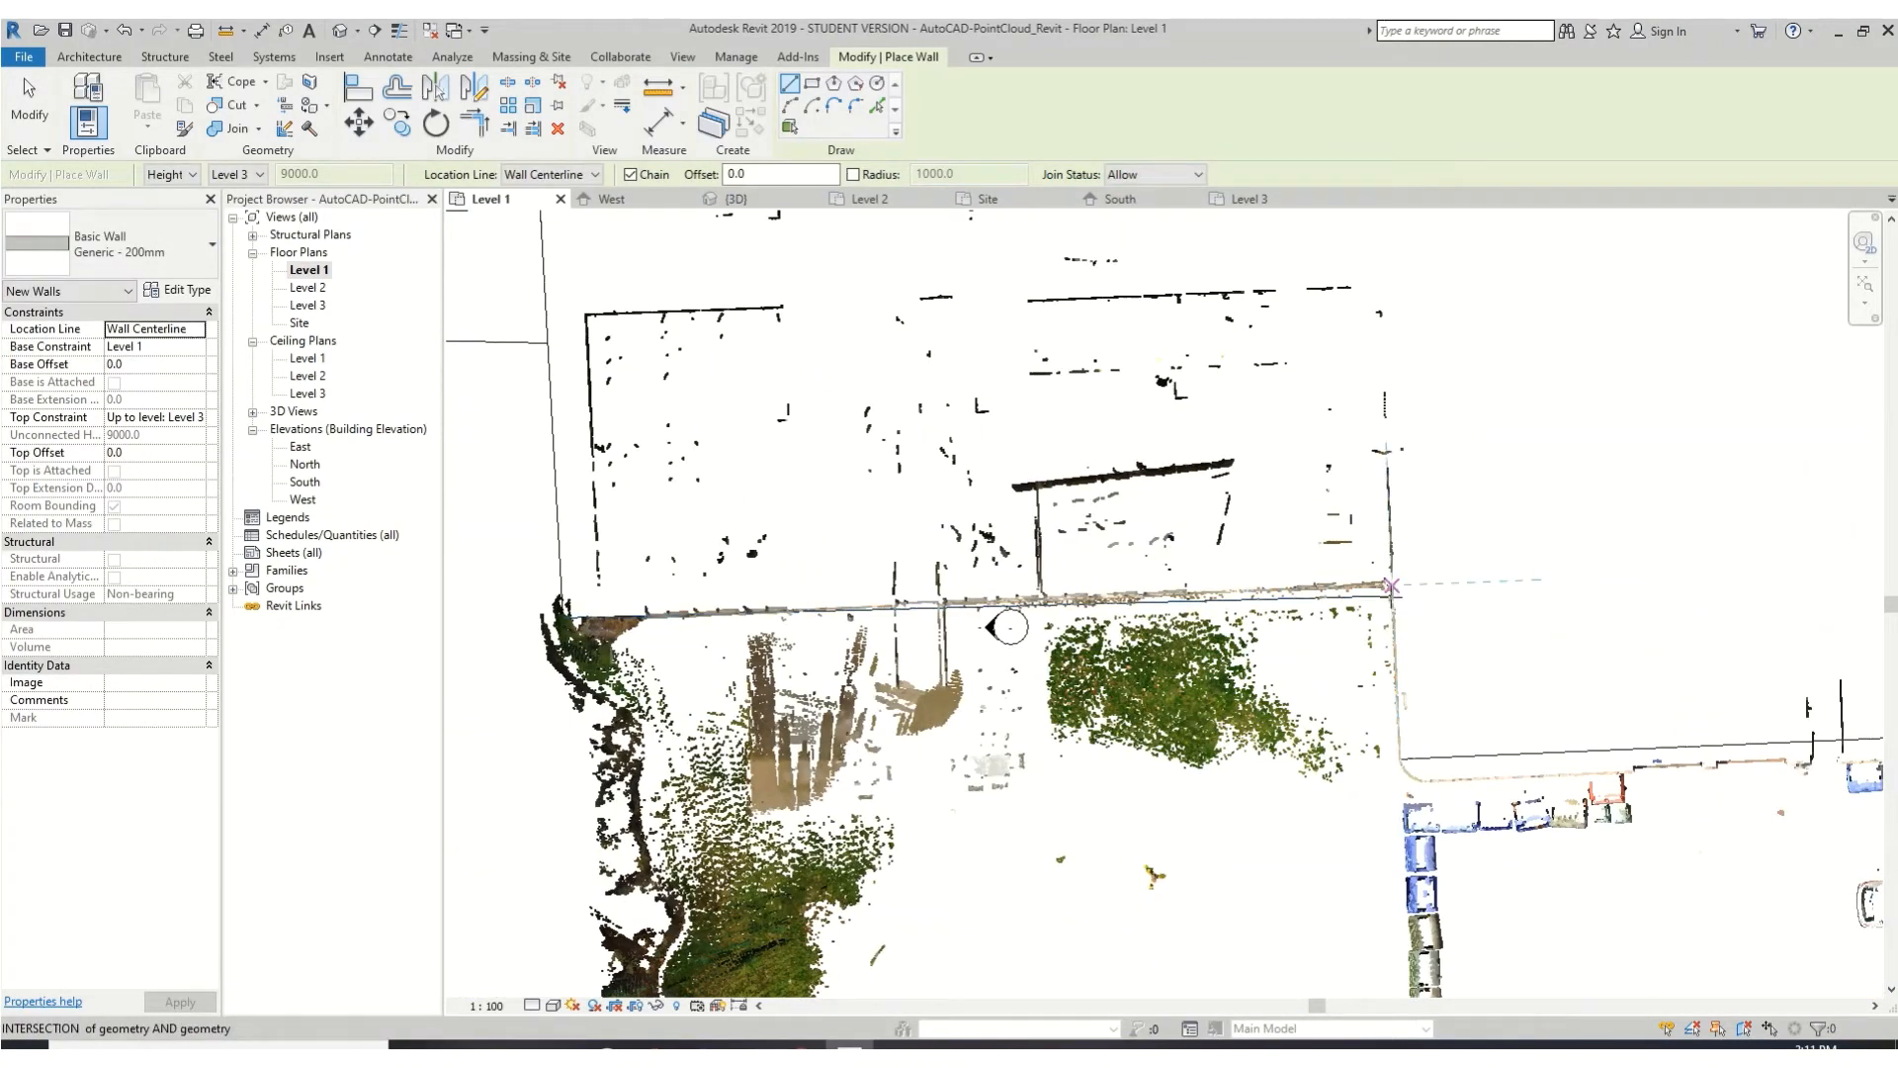
left_click(1392, 588)
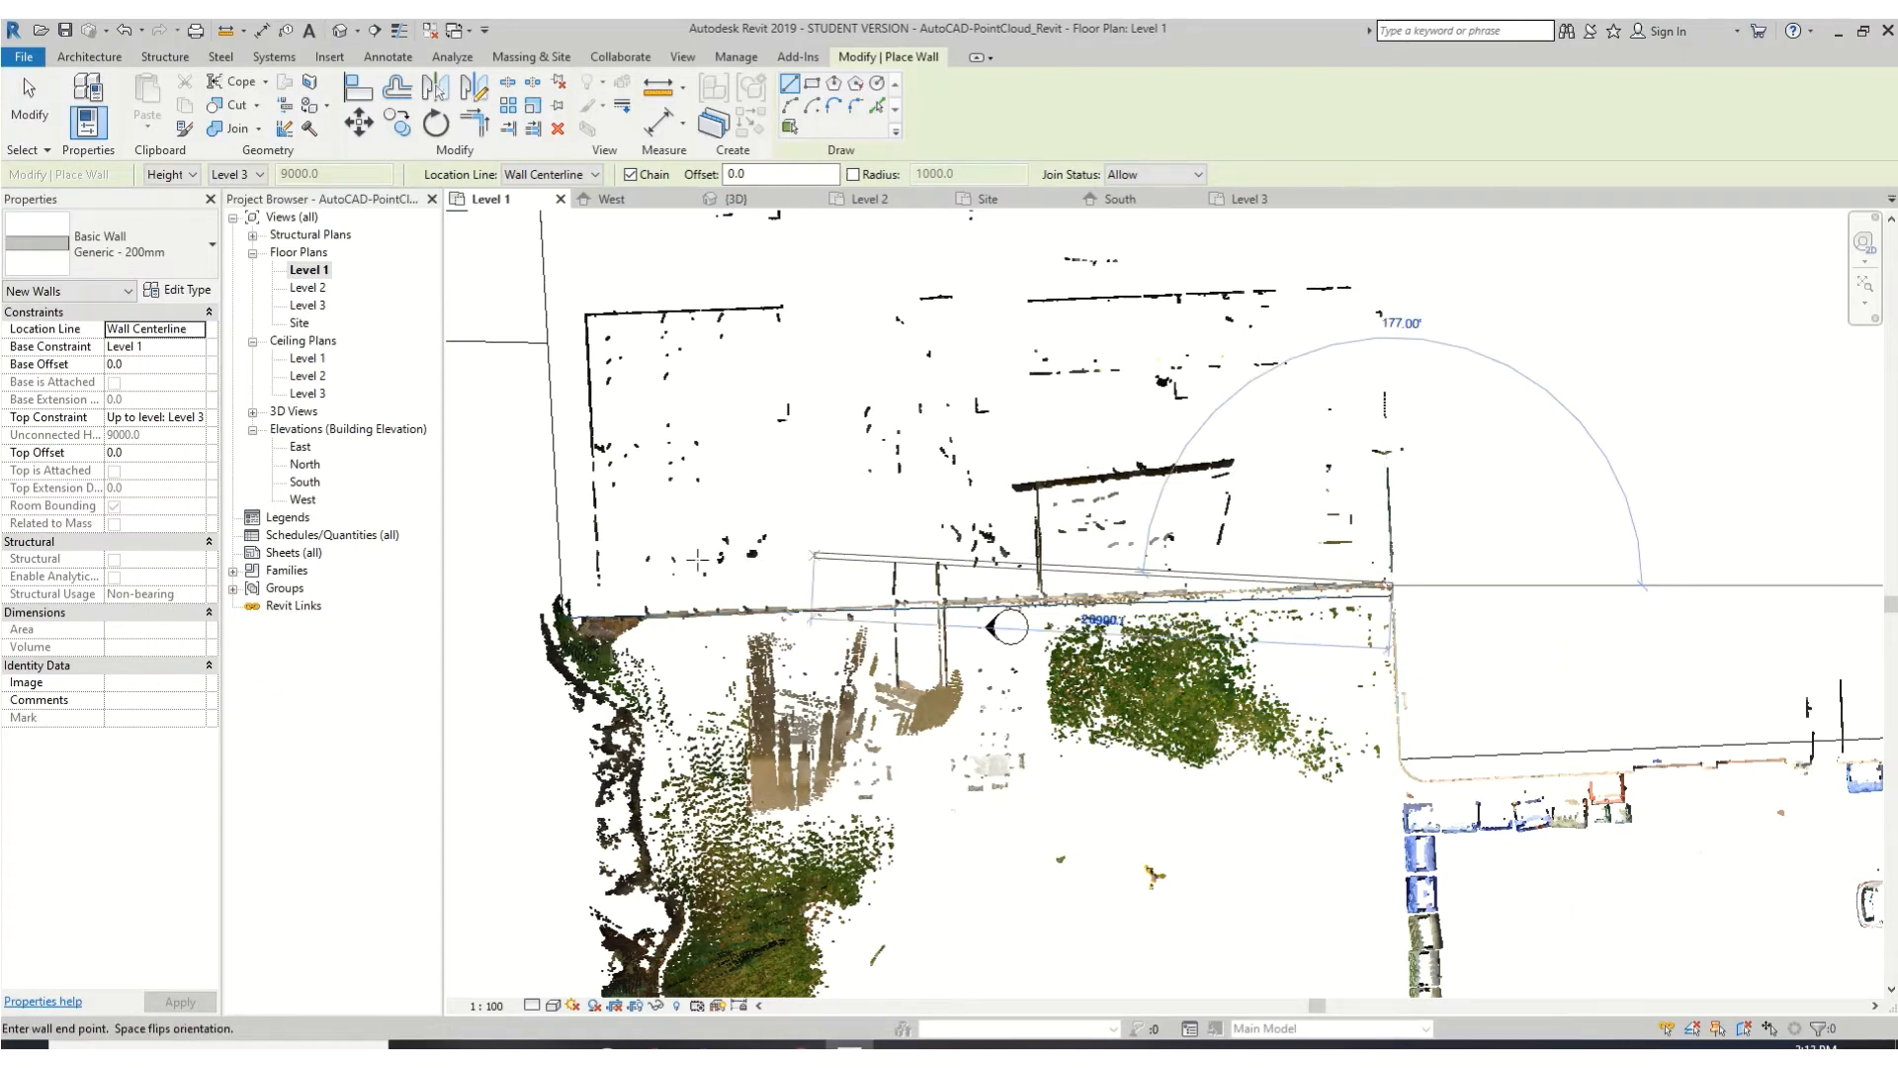
left_click(600, 618)
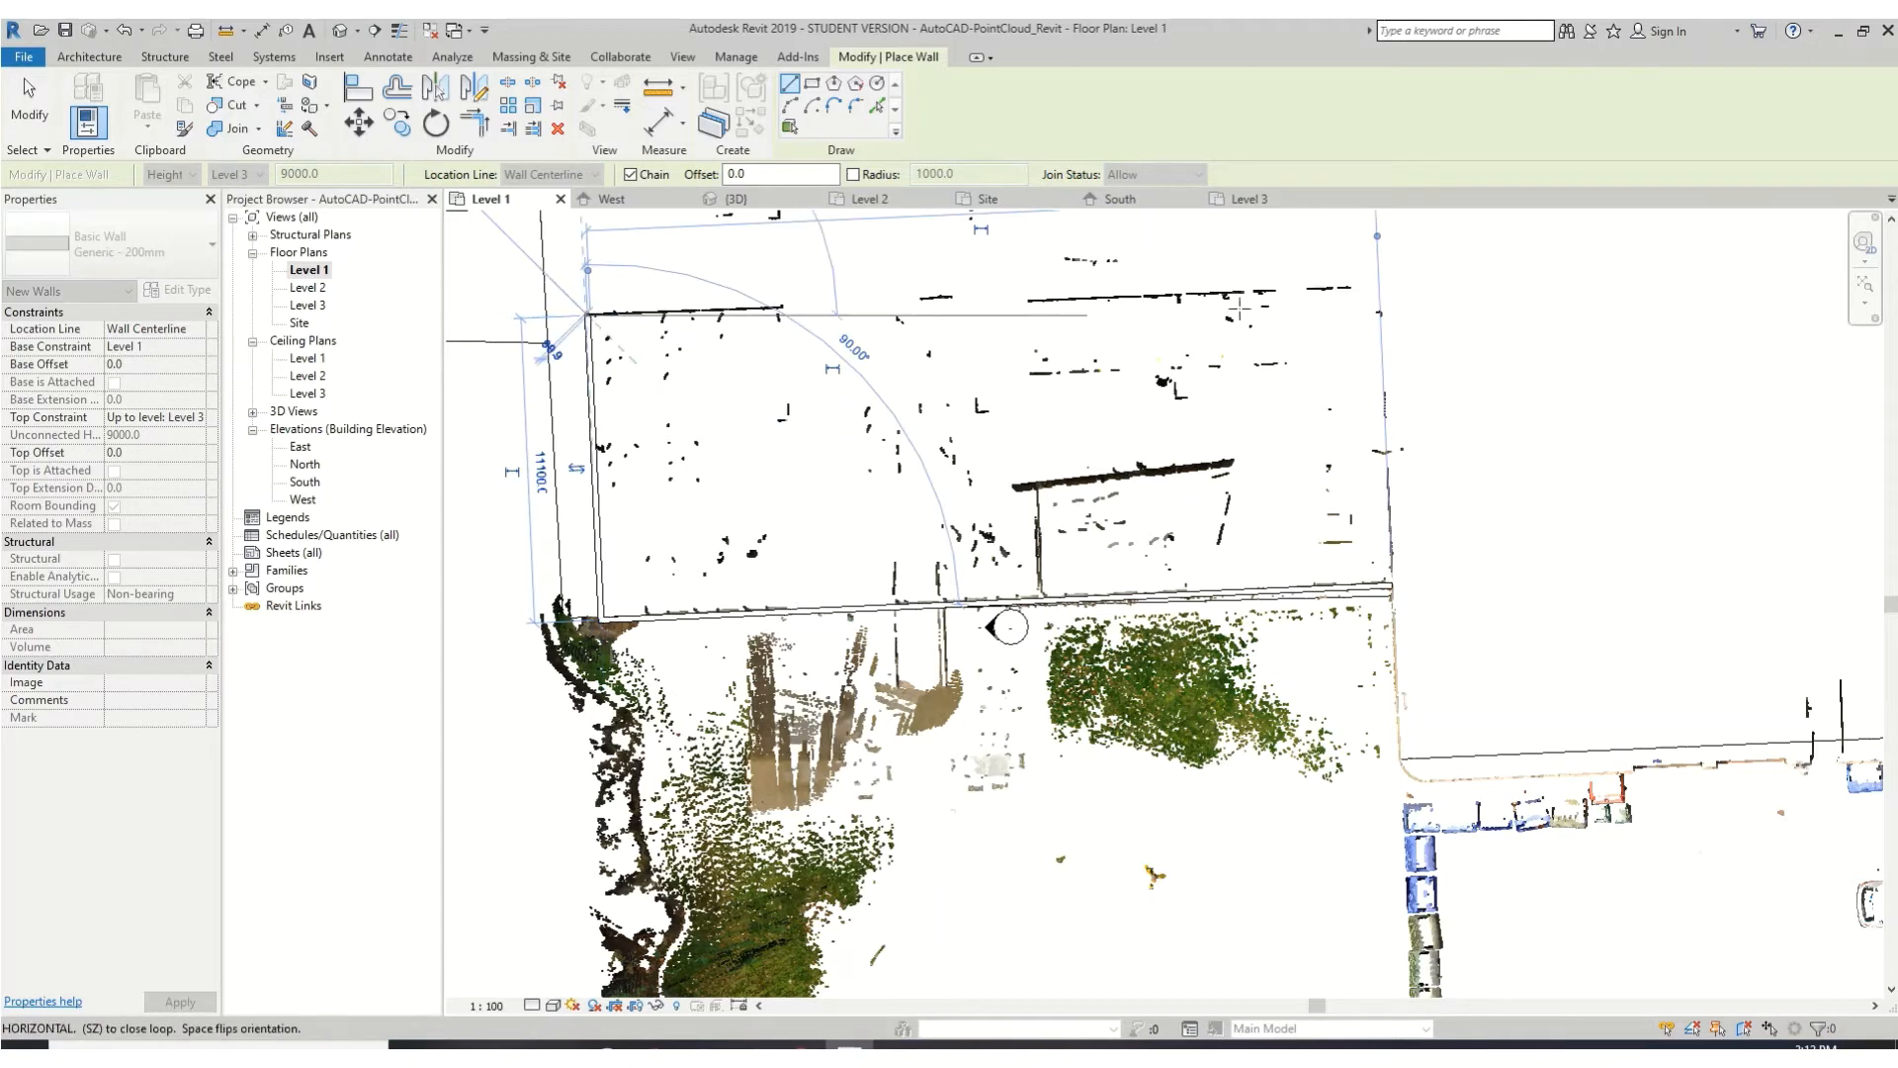
left_click(587, 315)
scroll(1412, 284, "down", 4)
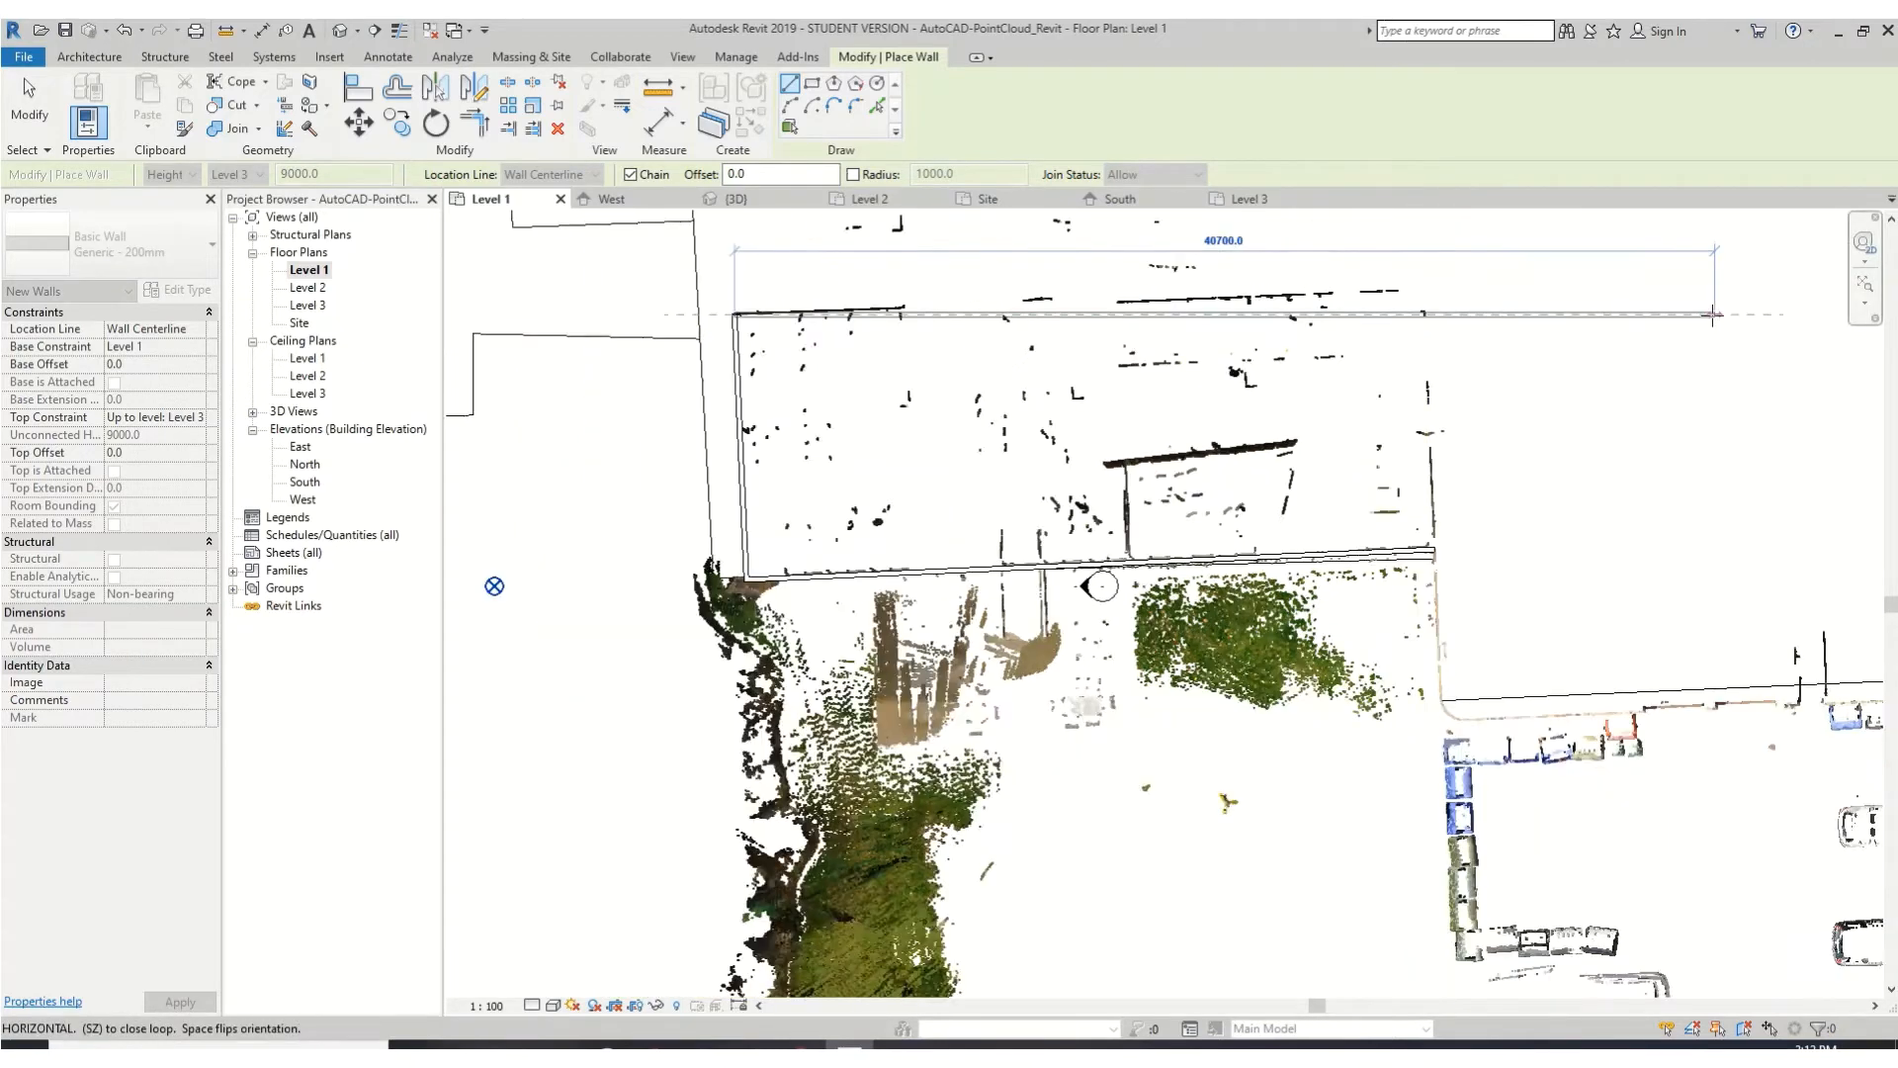
middle_click_drag(1667, 339, 1262, 470)
key("Escape")
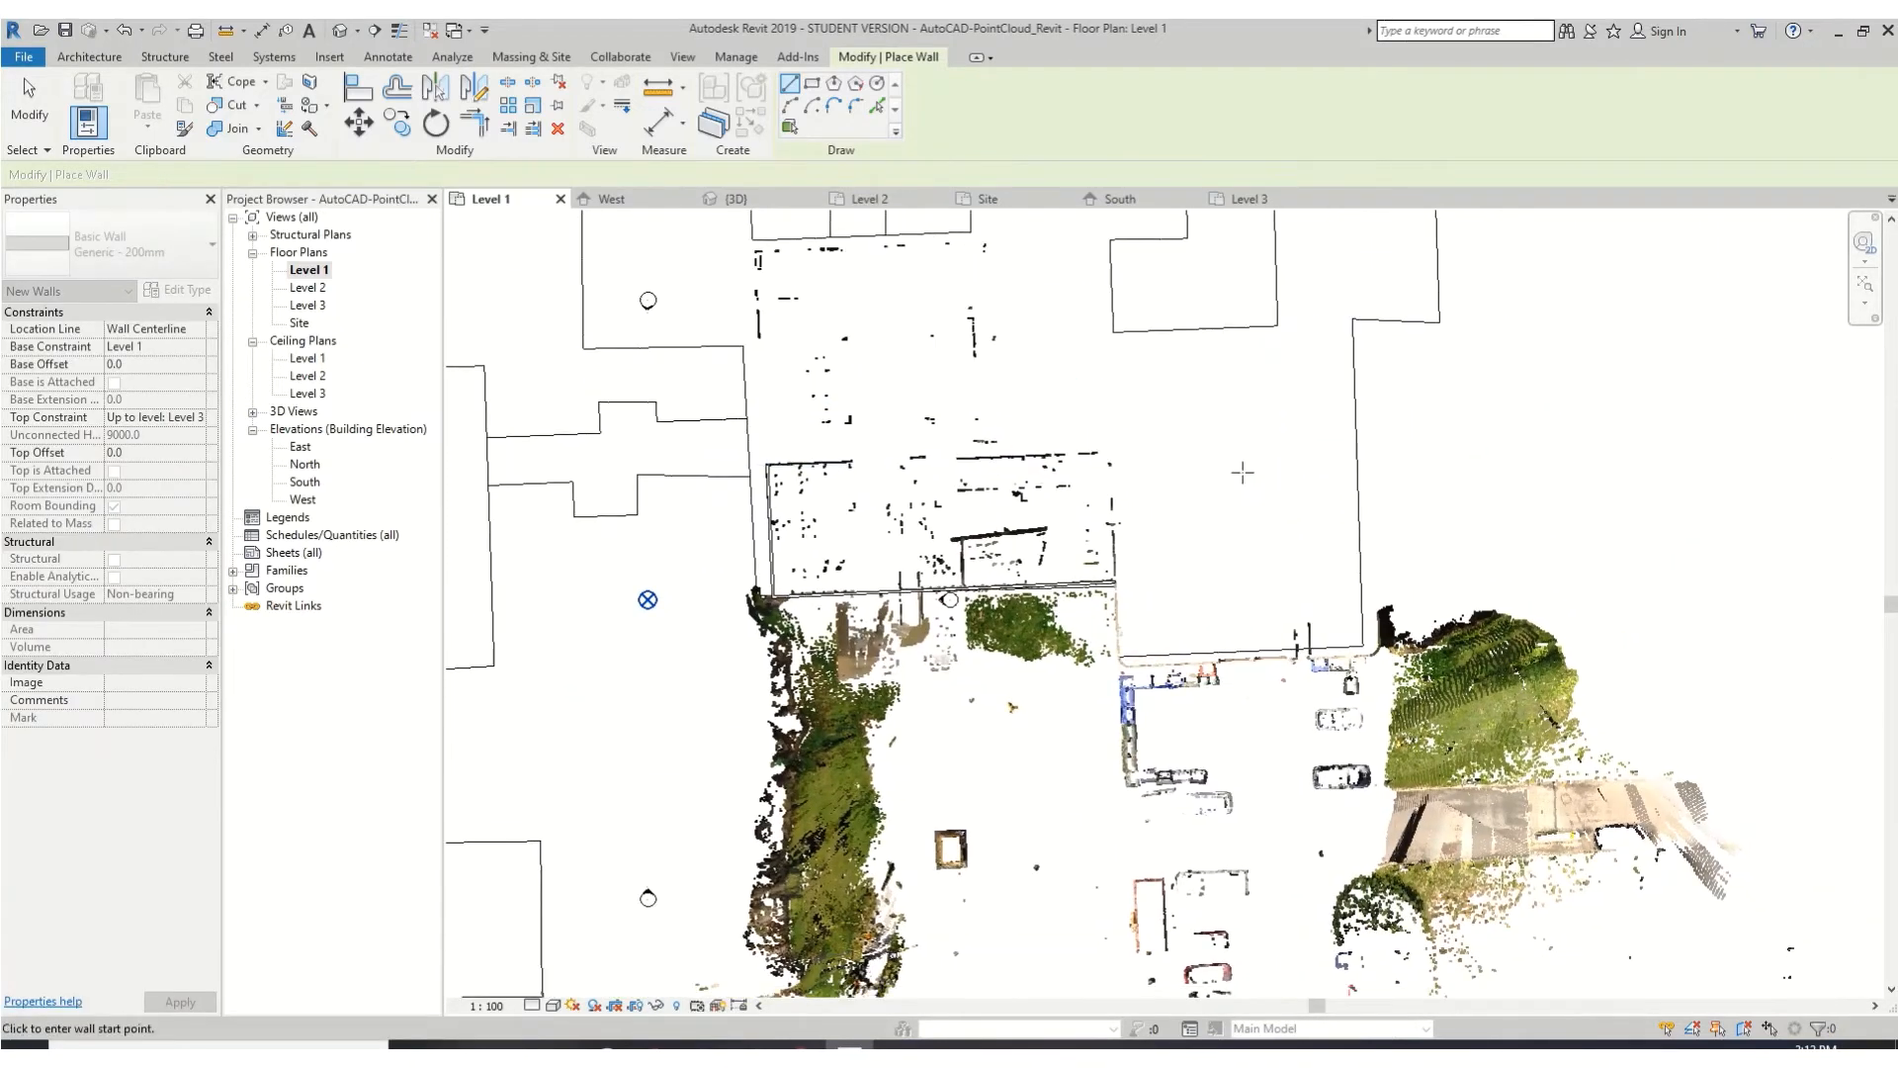
- Draw walls from the inner corner south along the scanned edge, and about 21.6 m east past the parked cars to the rounded corner
scroll(1122, 598, "up", 5)
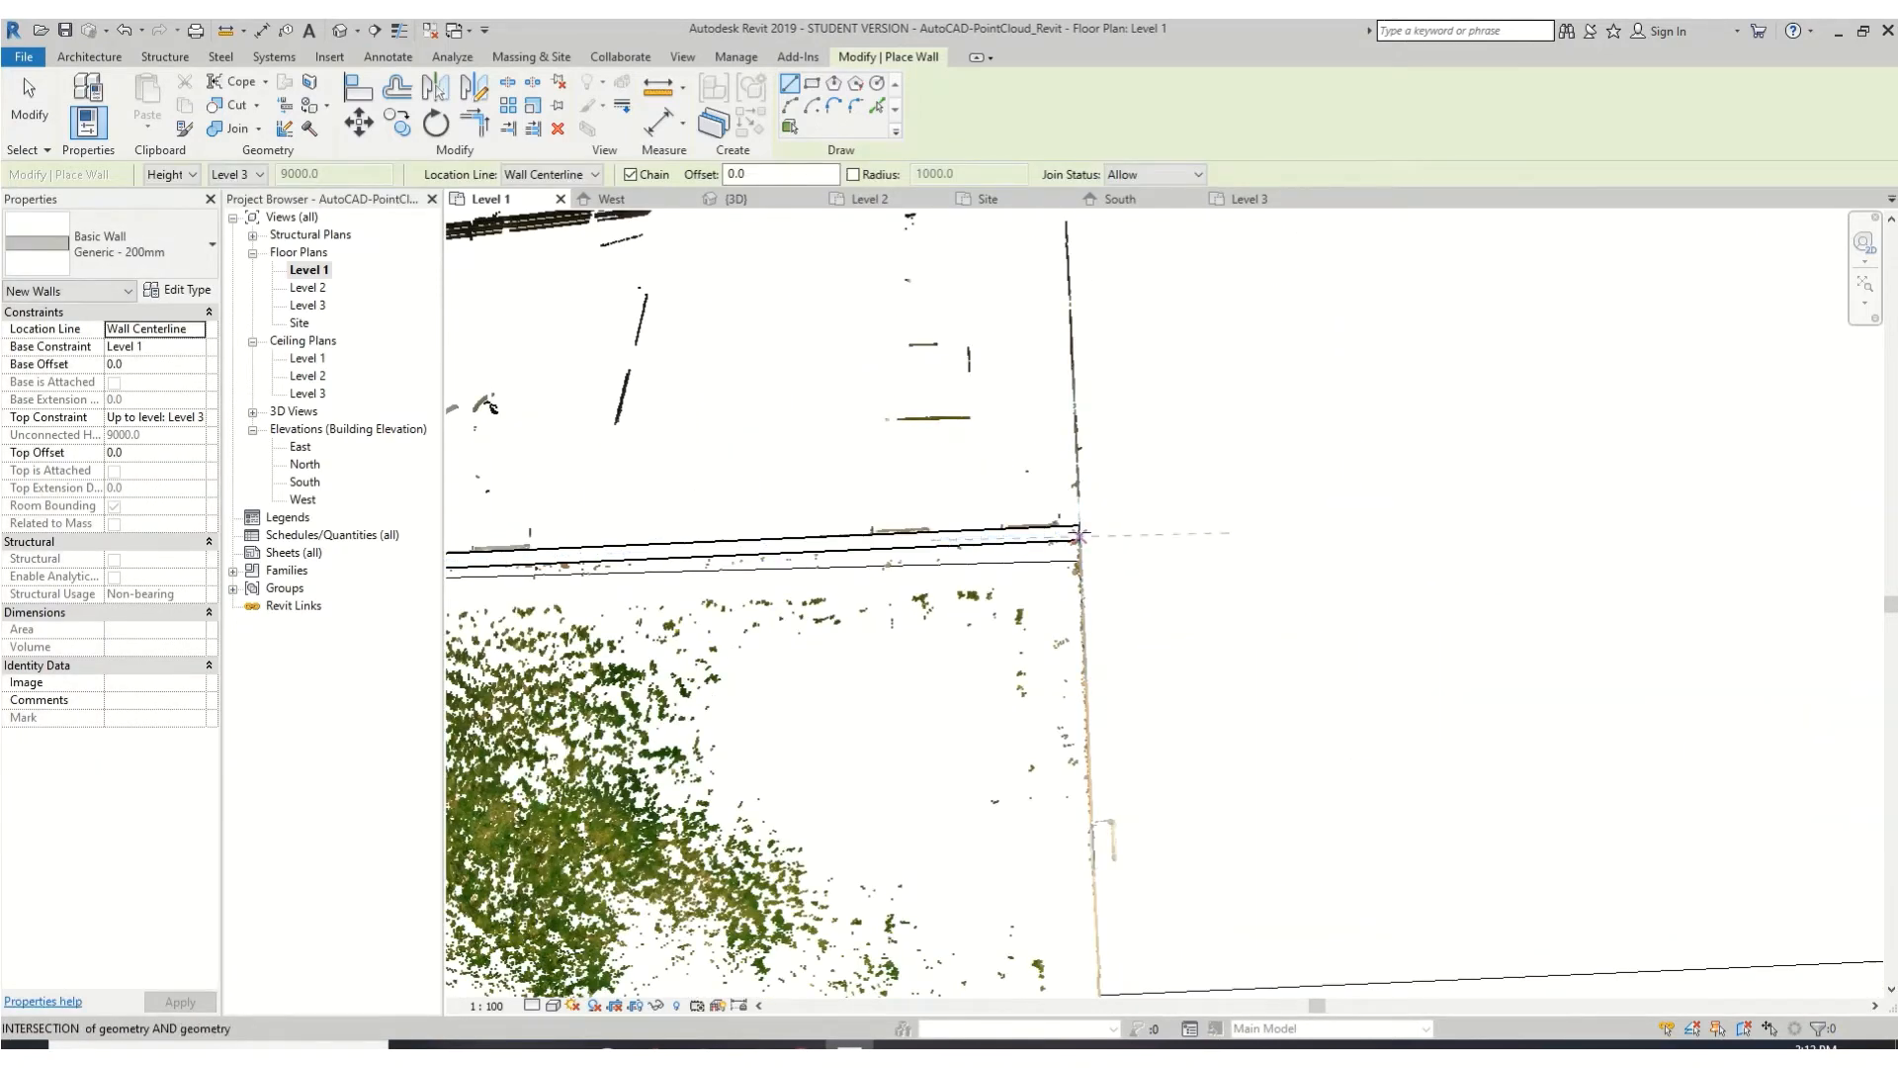
left_click(1078, 534)
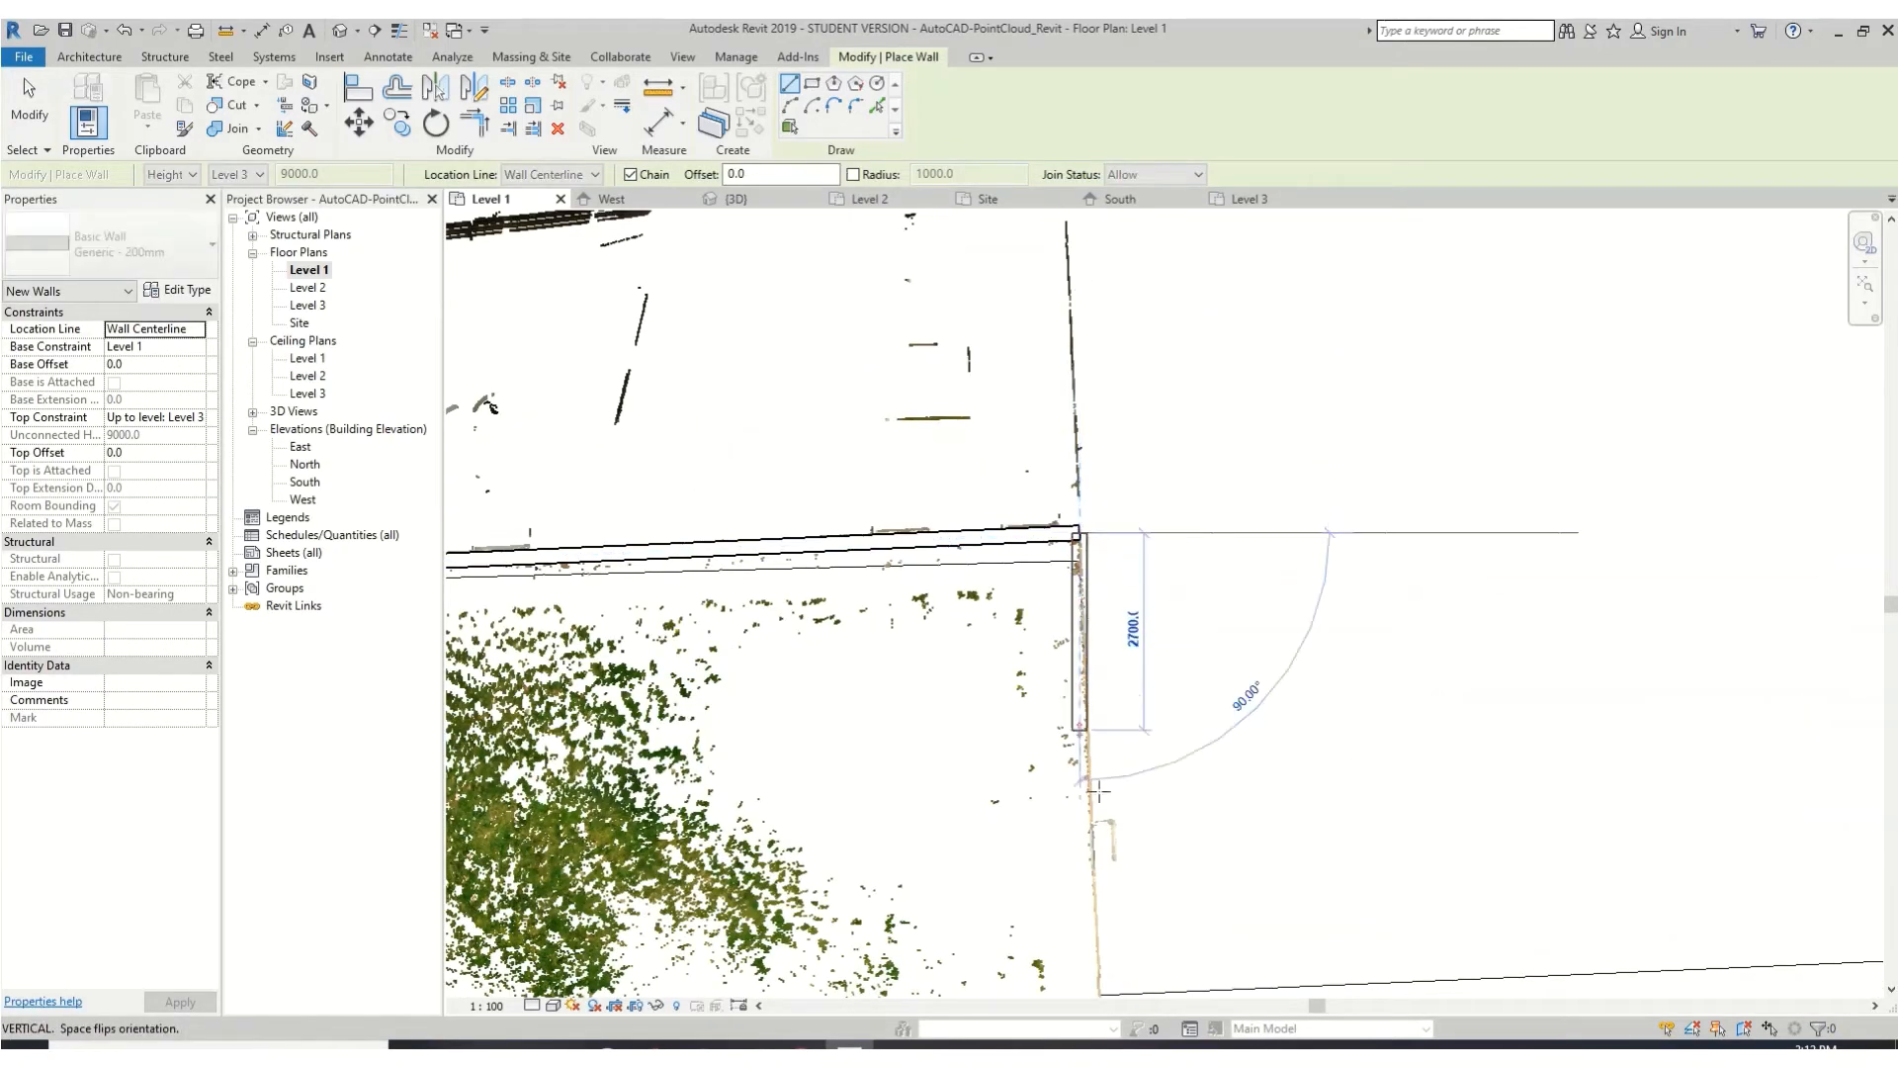
middle_click_drag(1093, 989, 1051, 381)
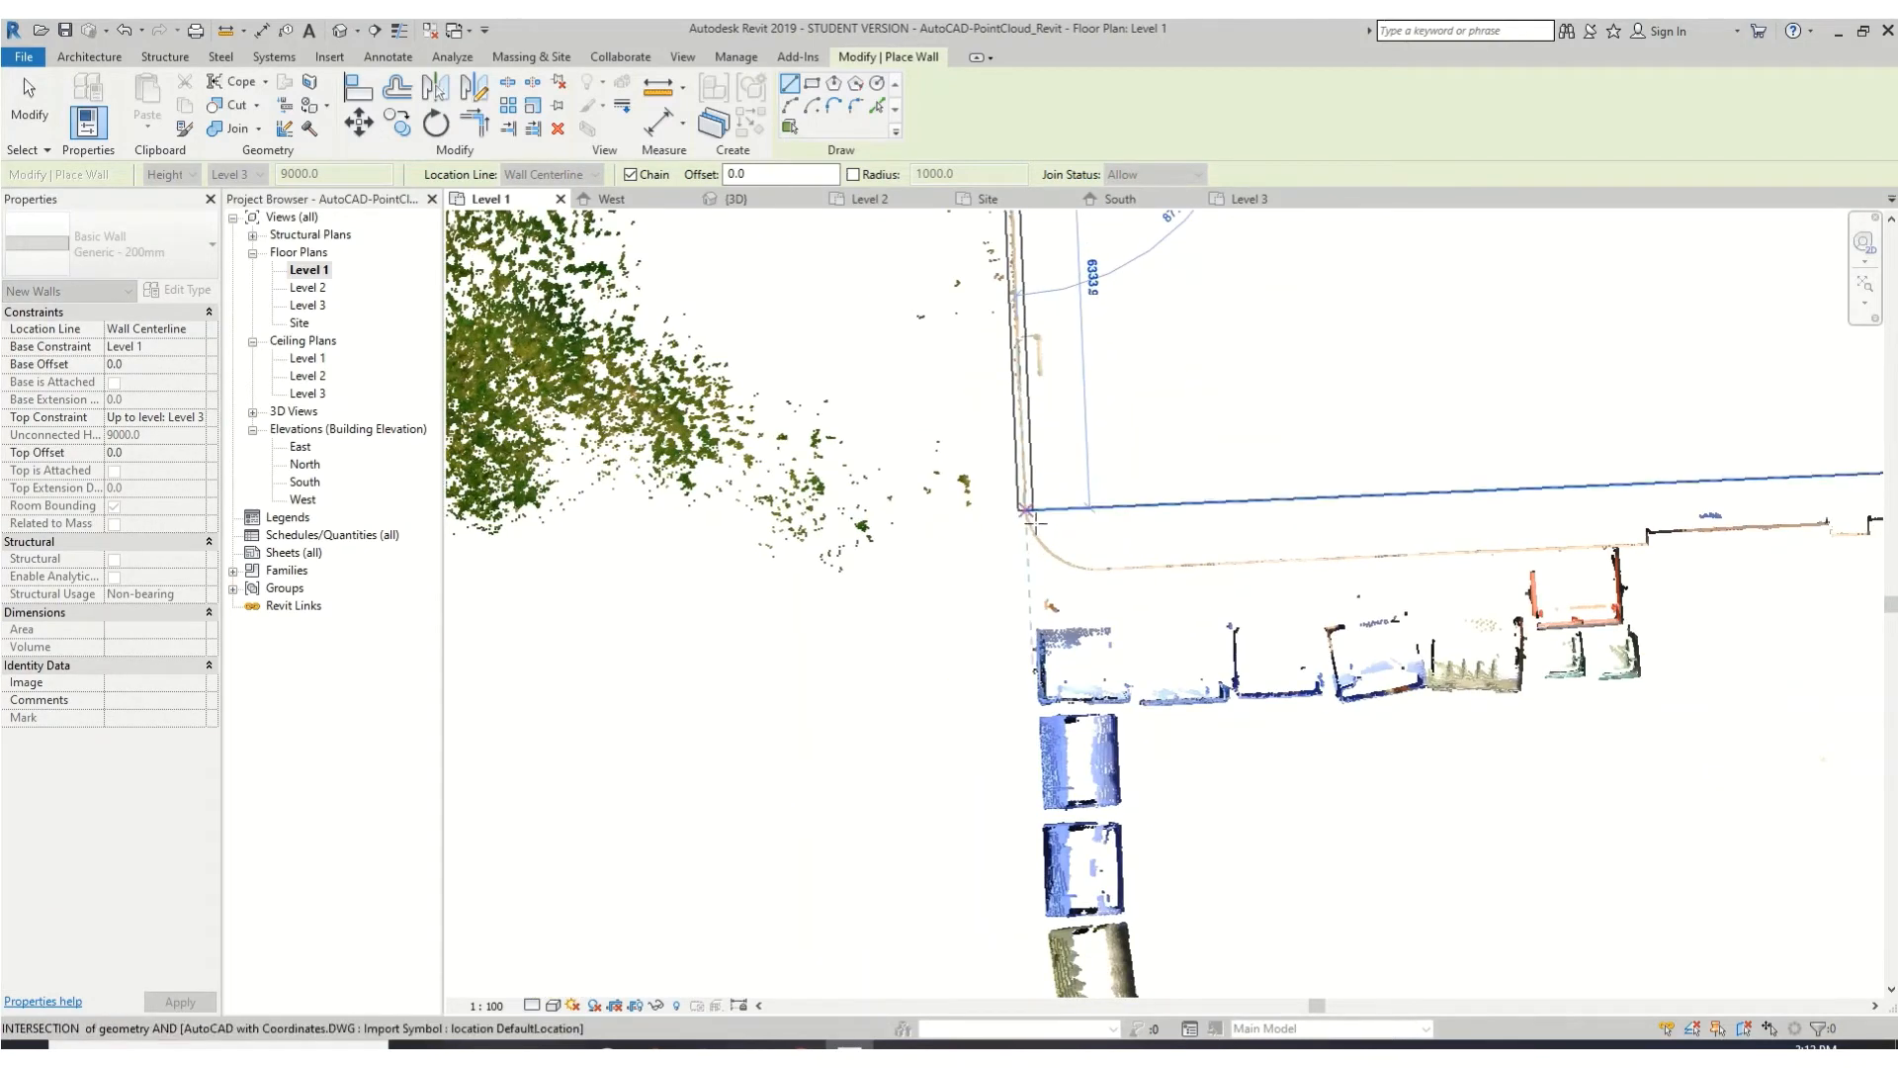
left_click(1028, 570)
scroll(1439, 534, "down", 4)
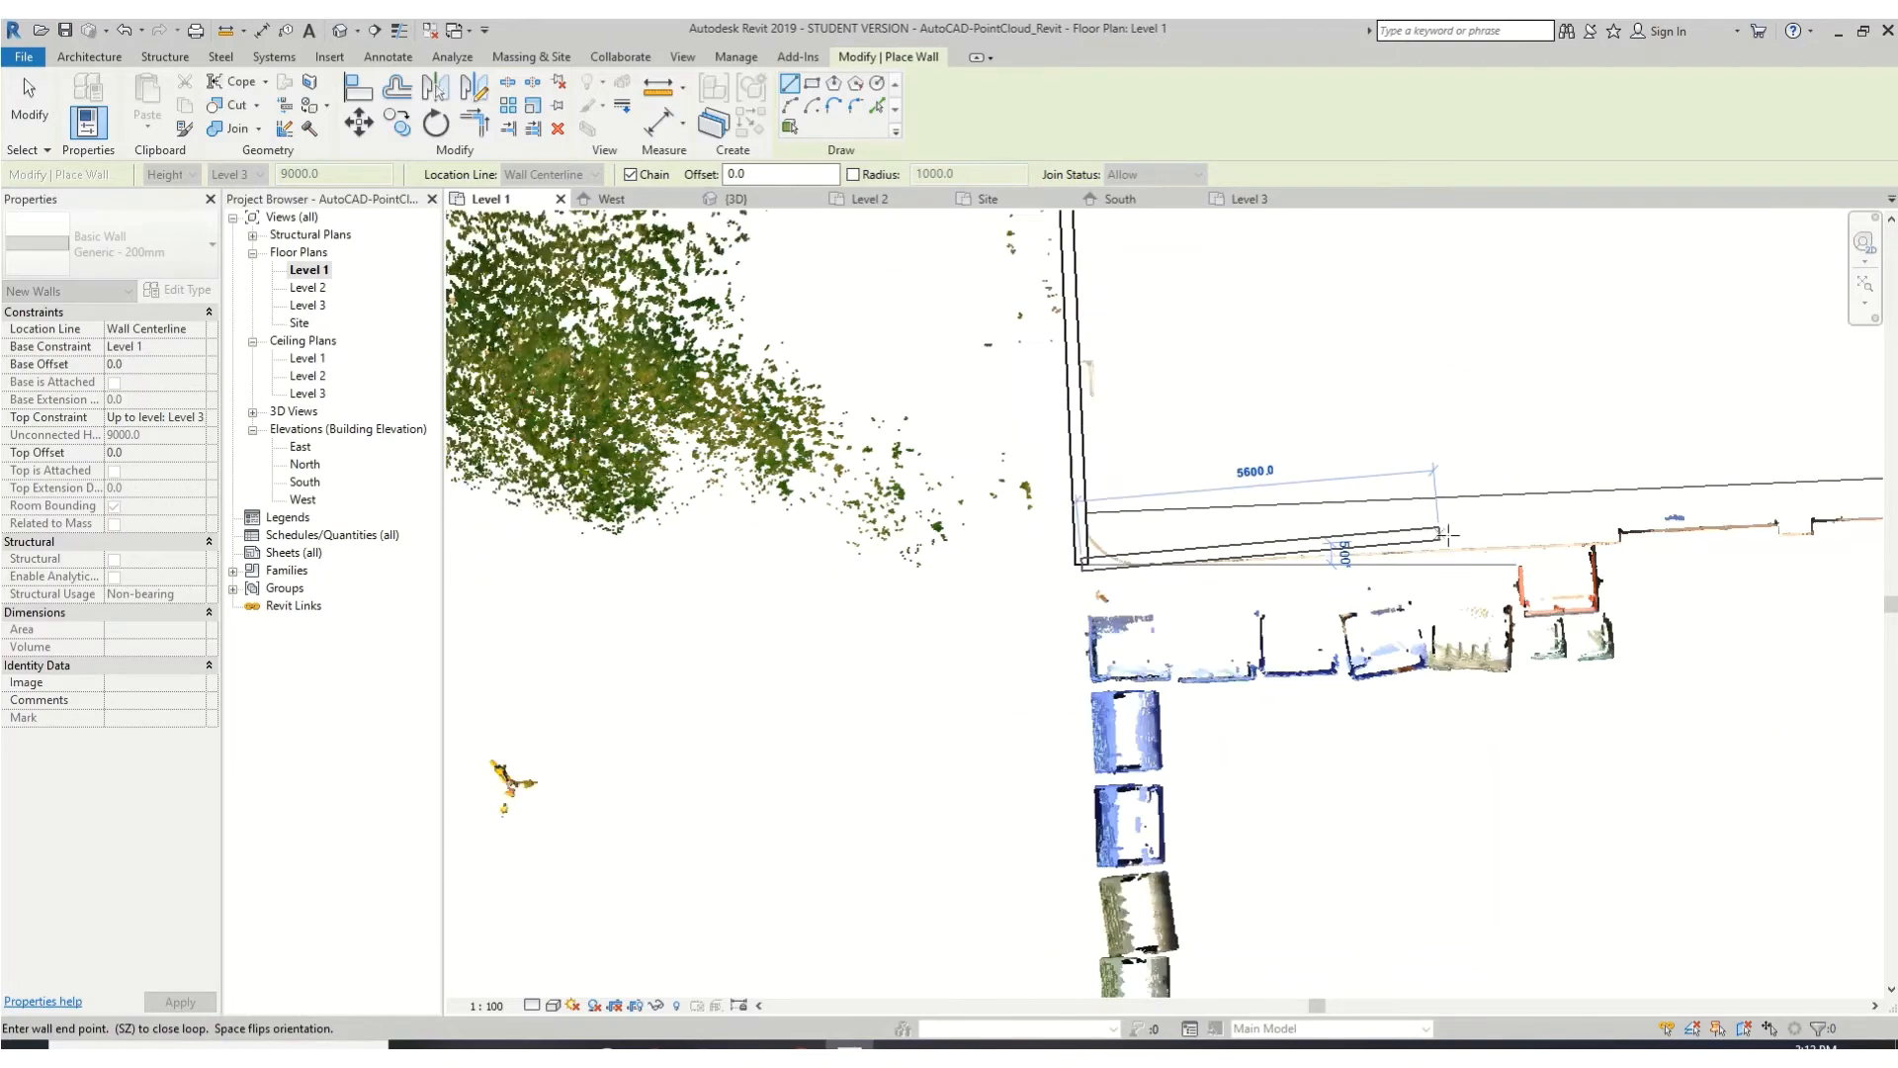
middle_click_drag(1649, 539, 492, 781)
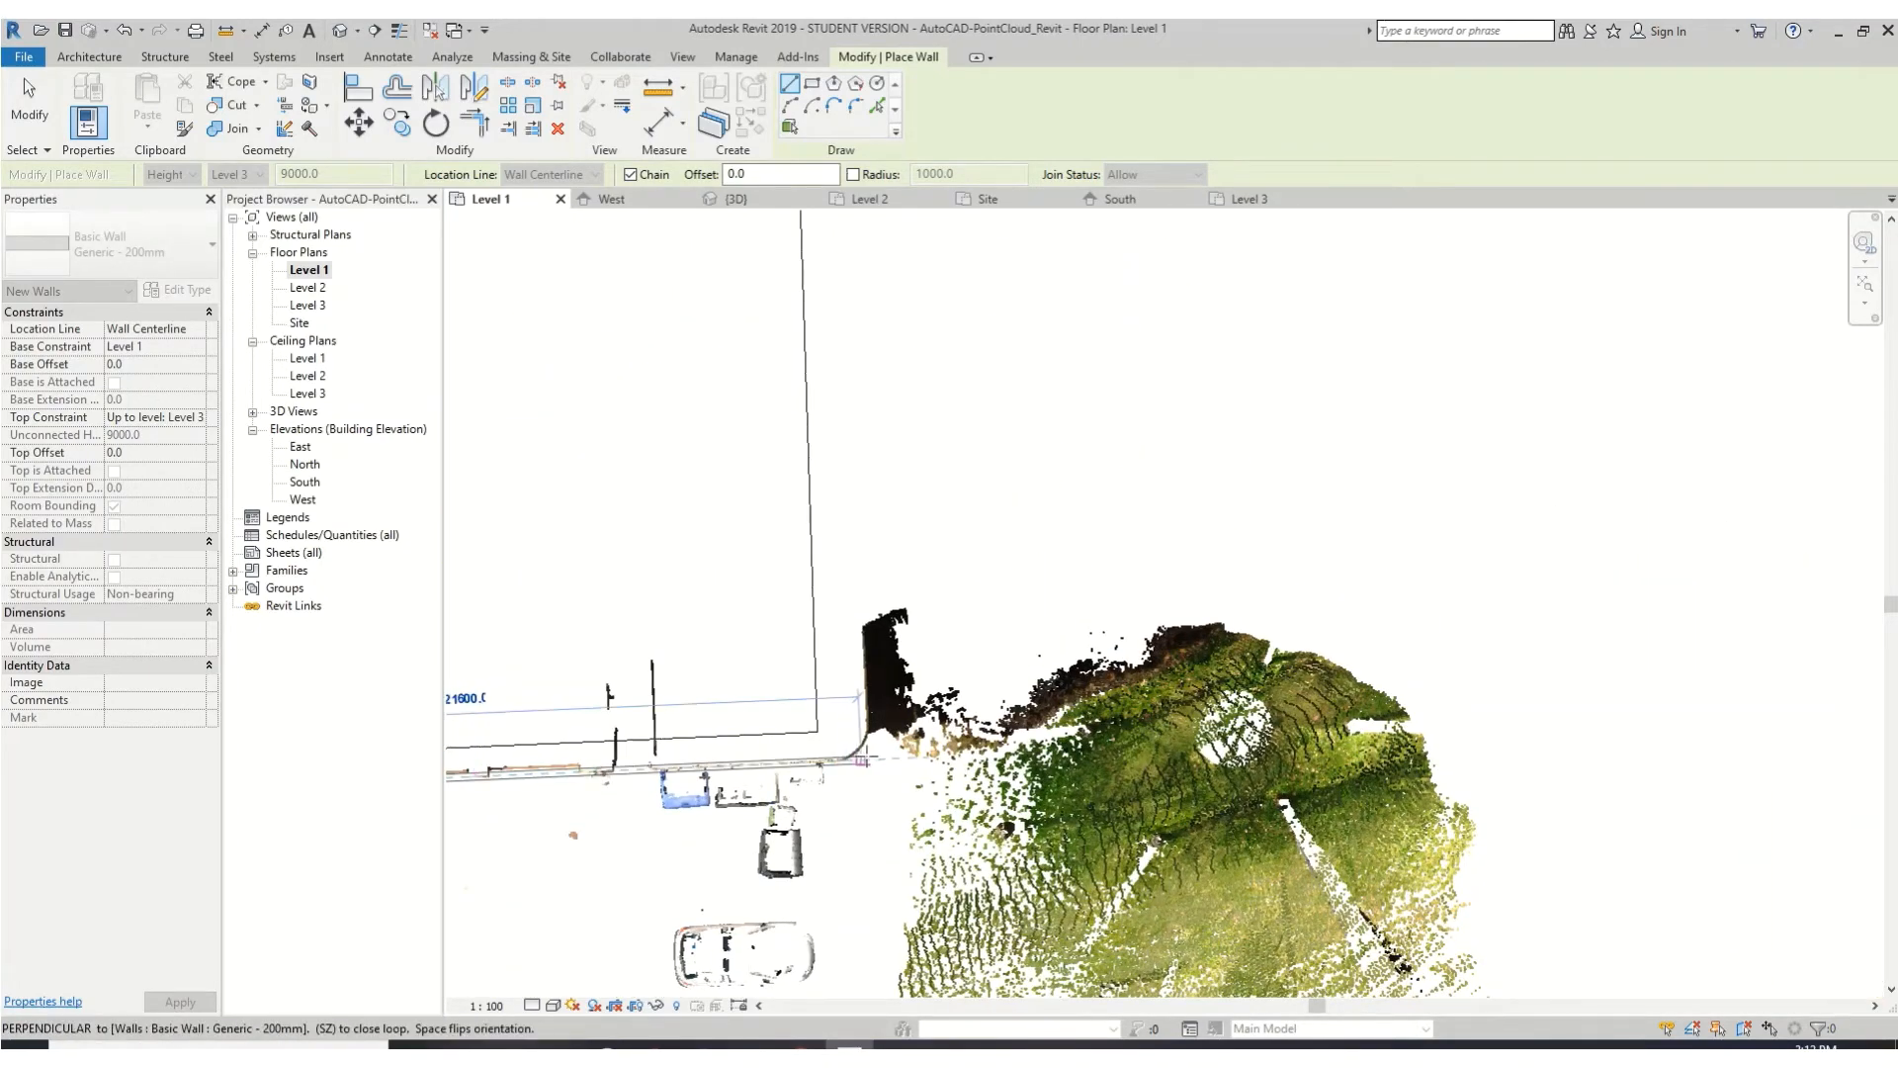
left_click(865, 759)
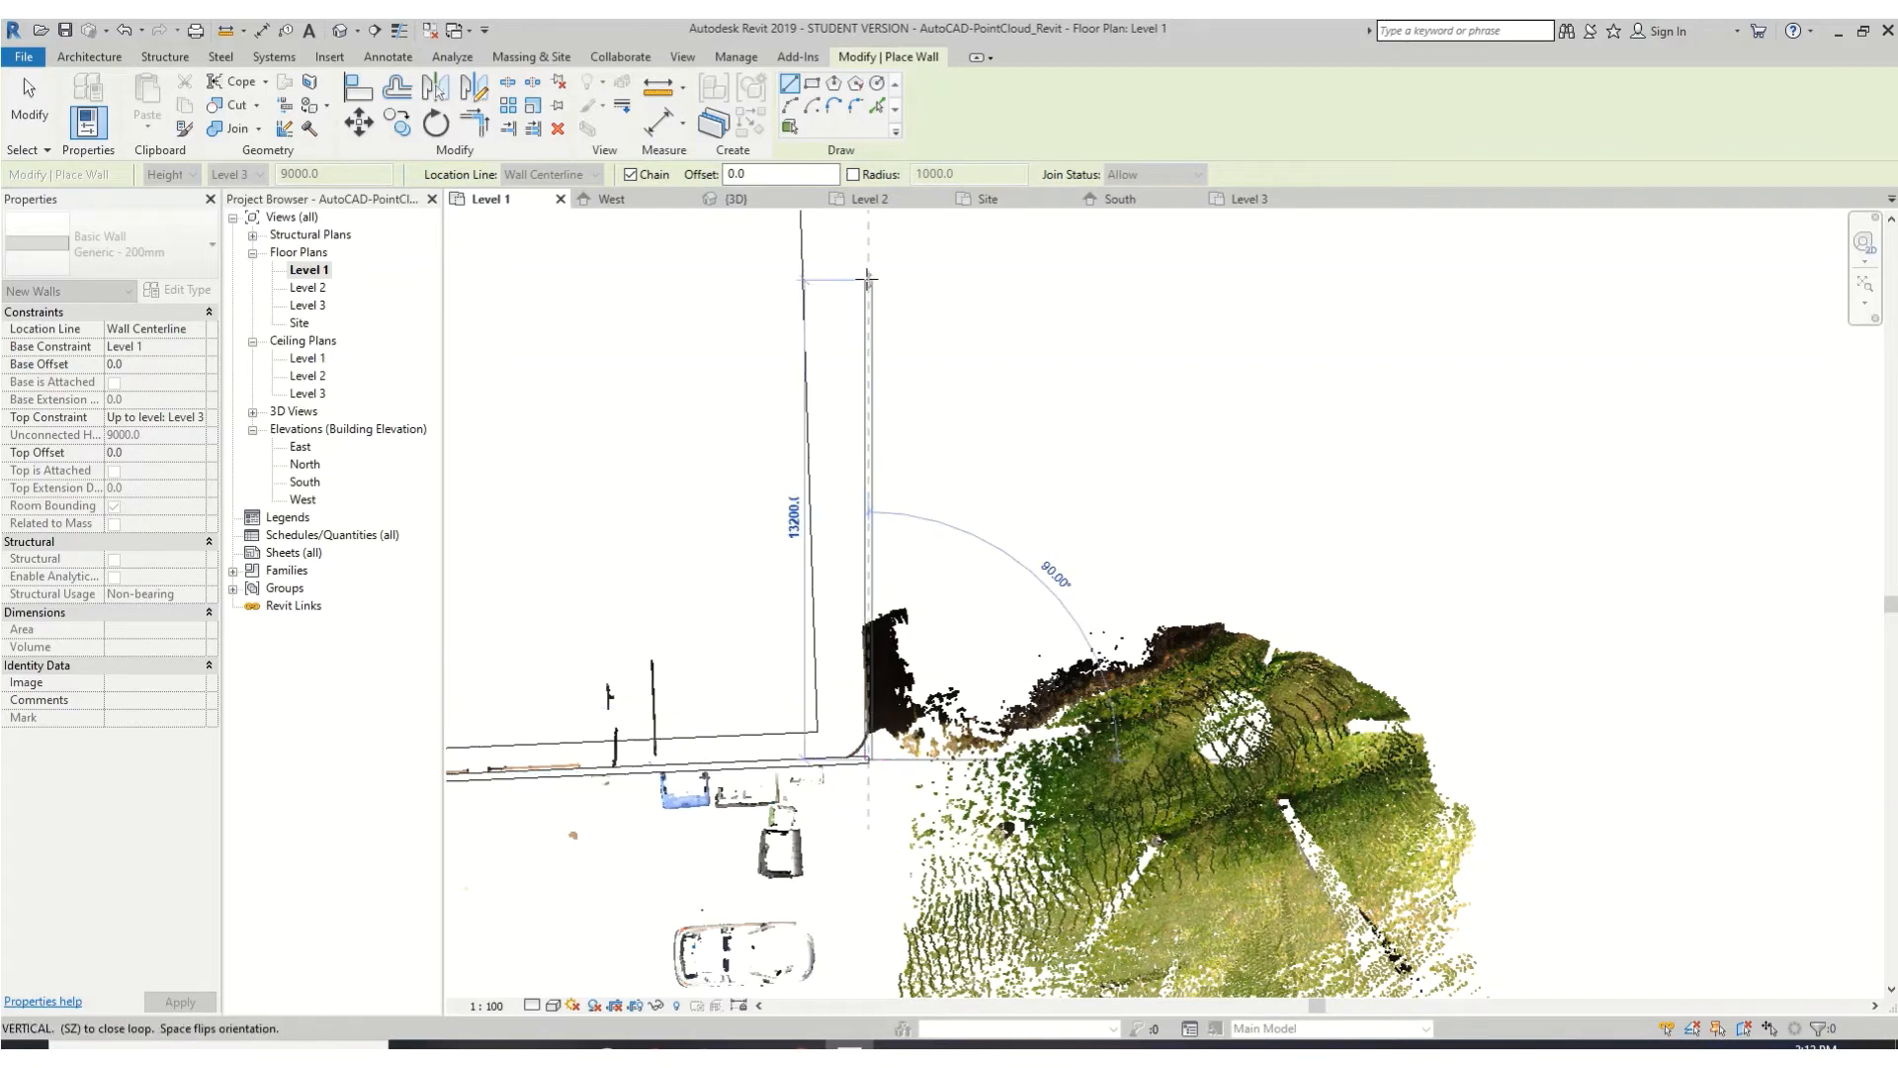
- Try a vertical wall about 3.7 m long running north from the southeast corner beside the dark scanned patch
middle_click_drag(866, 228, 1218, 470)
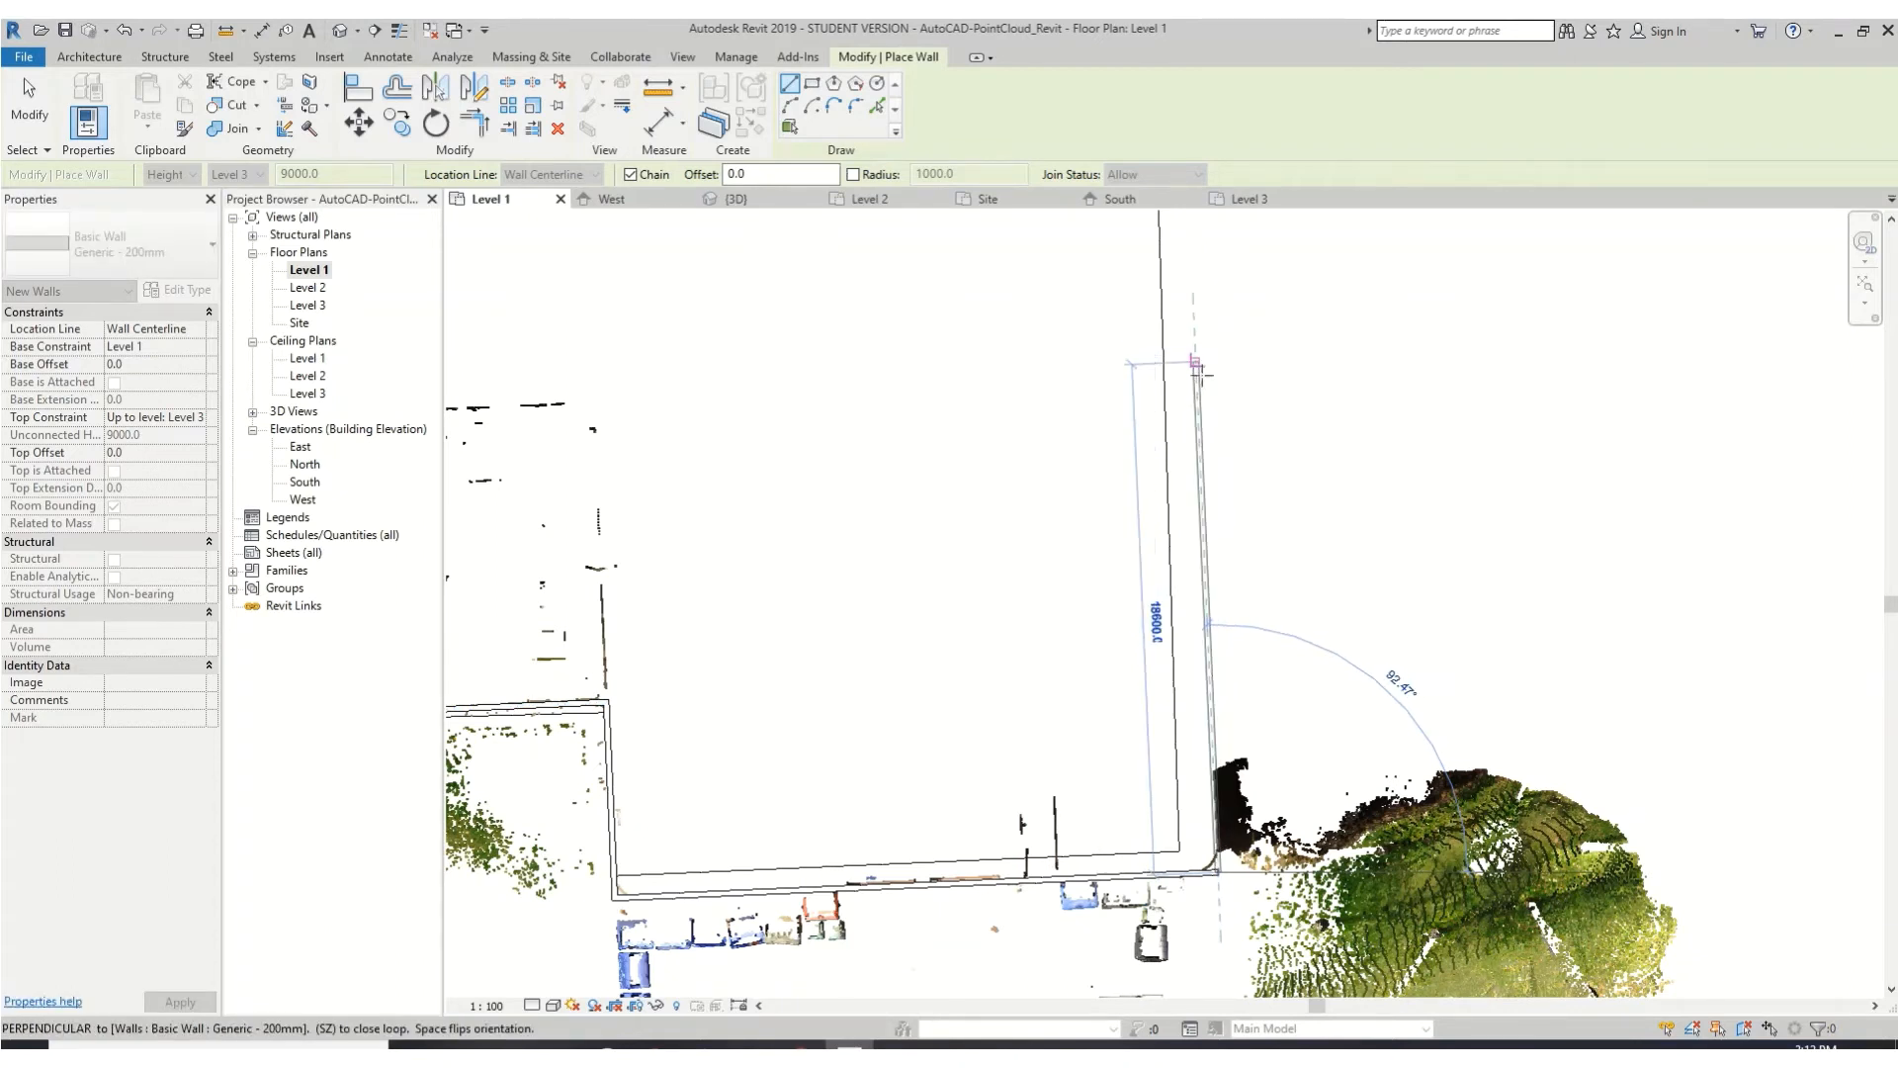
scroll(1223, 516, "up", 2)
scroll(1187, 402, "down", 3)
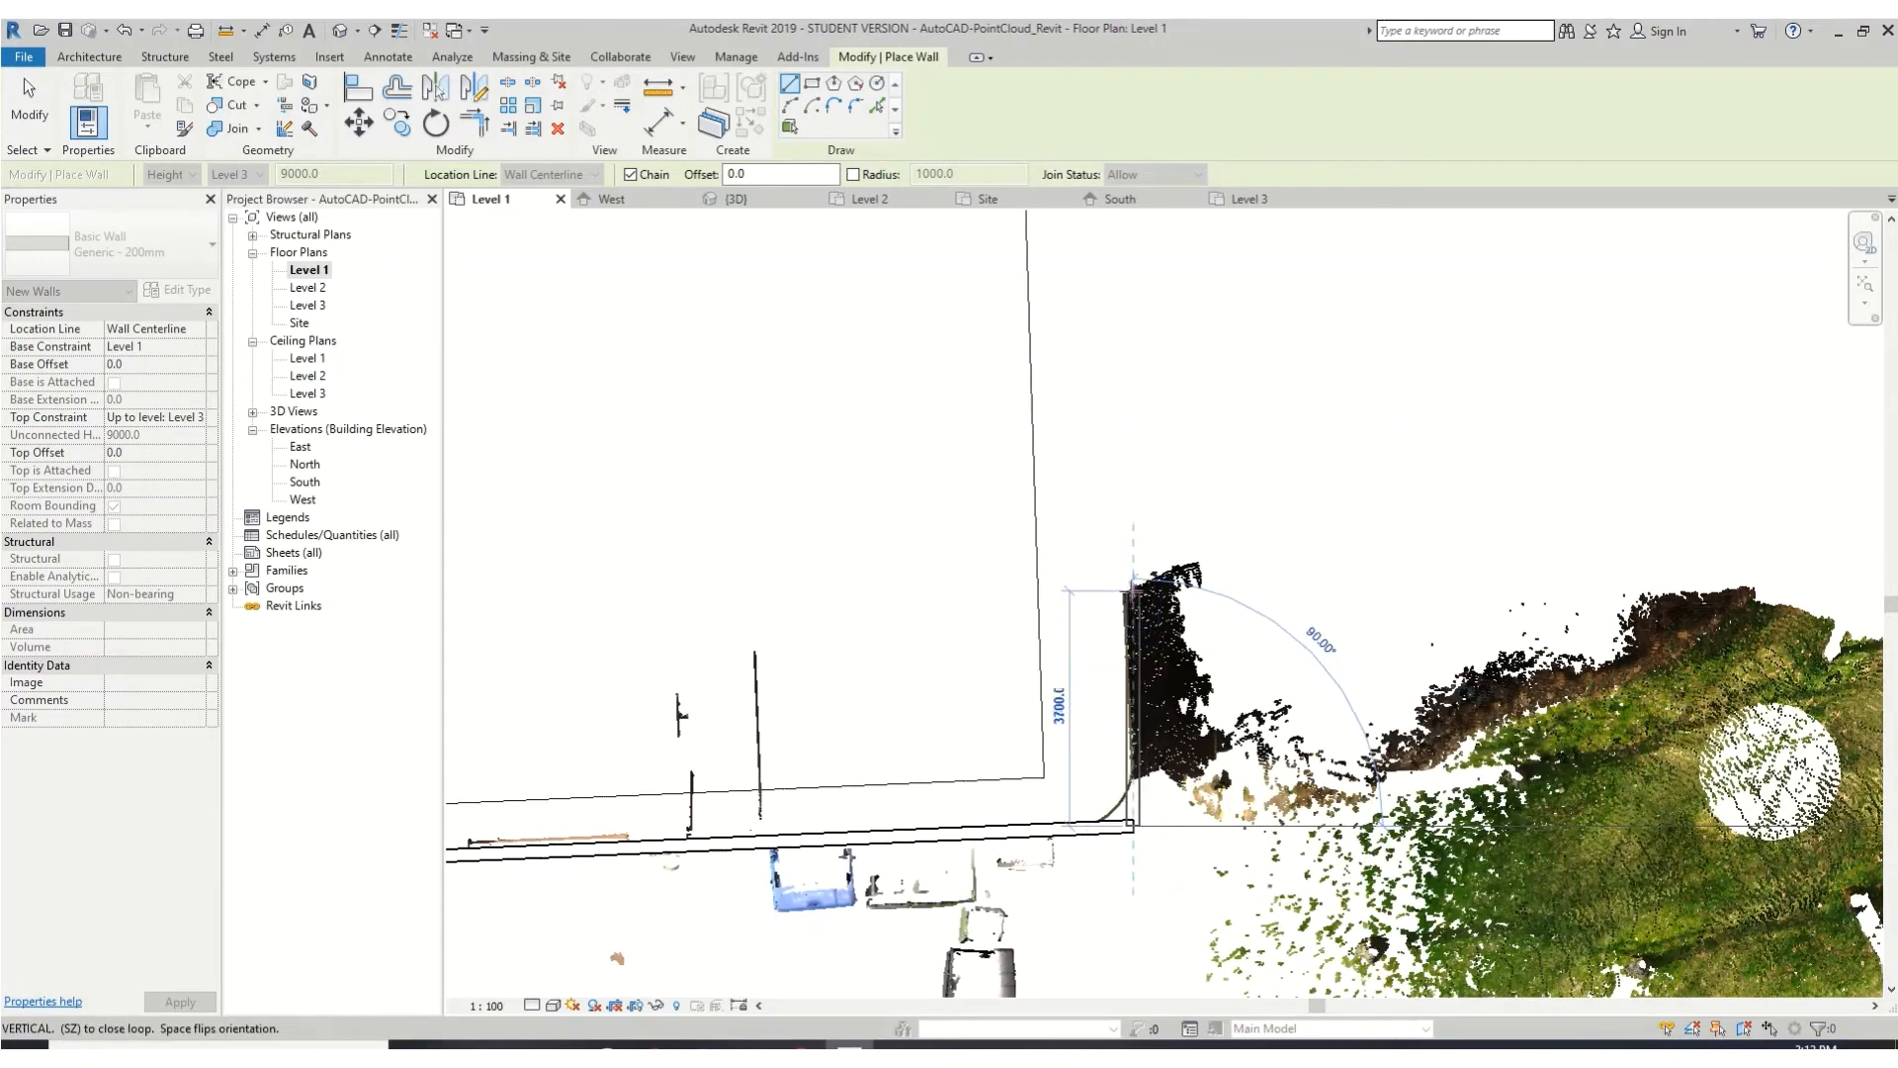
left_click(1133, 593)
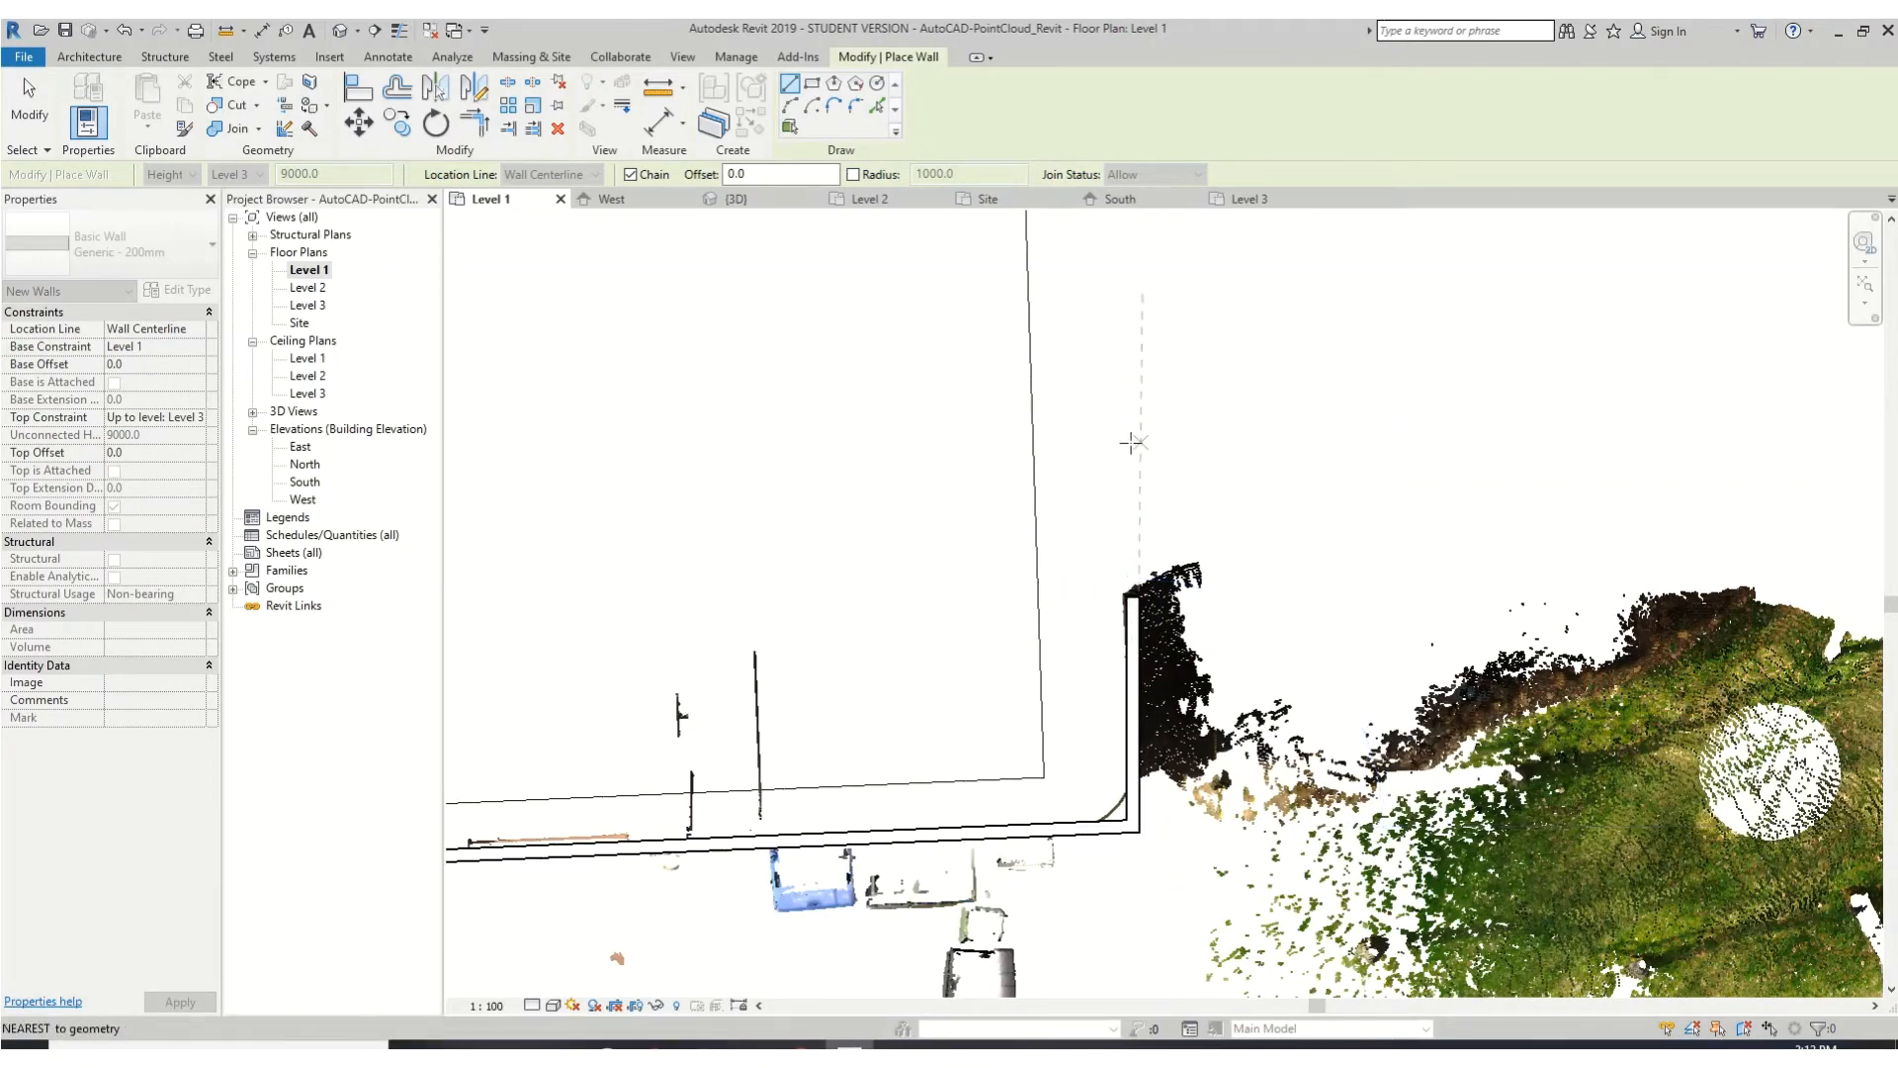
key("Escape")
key("ctrl+z")
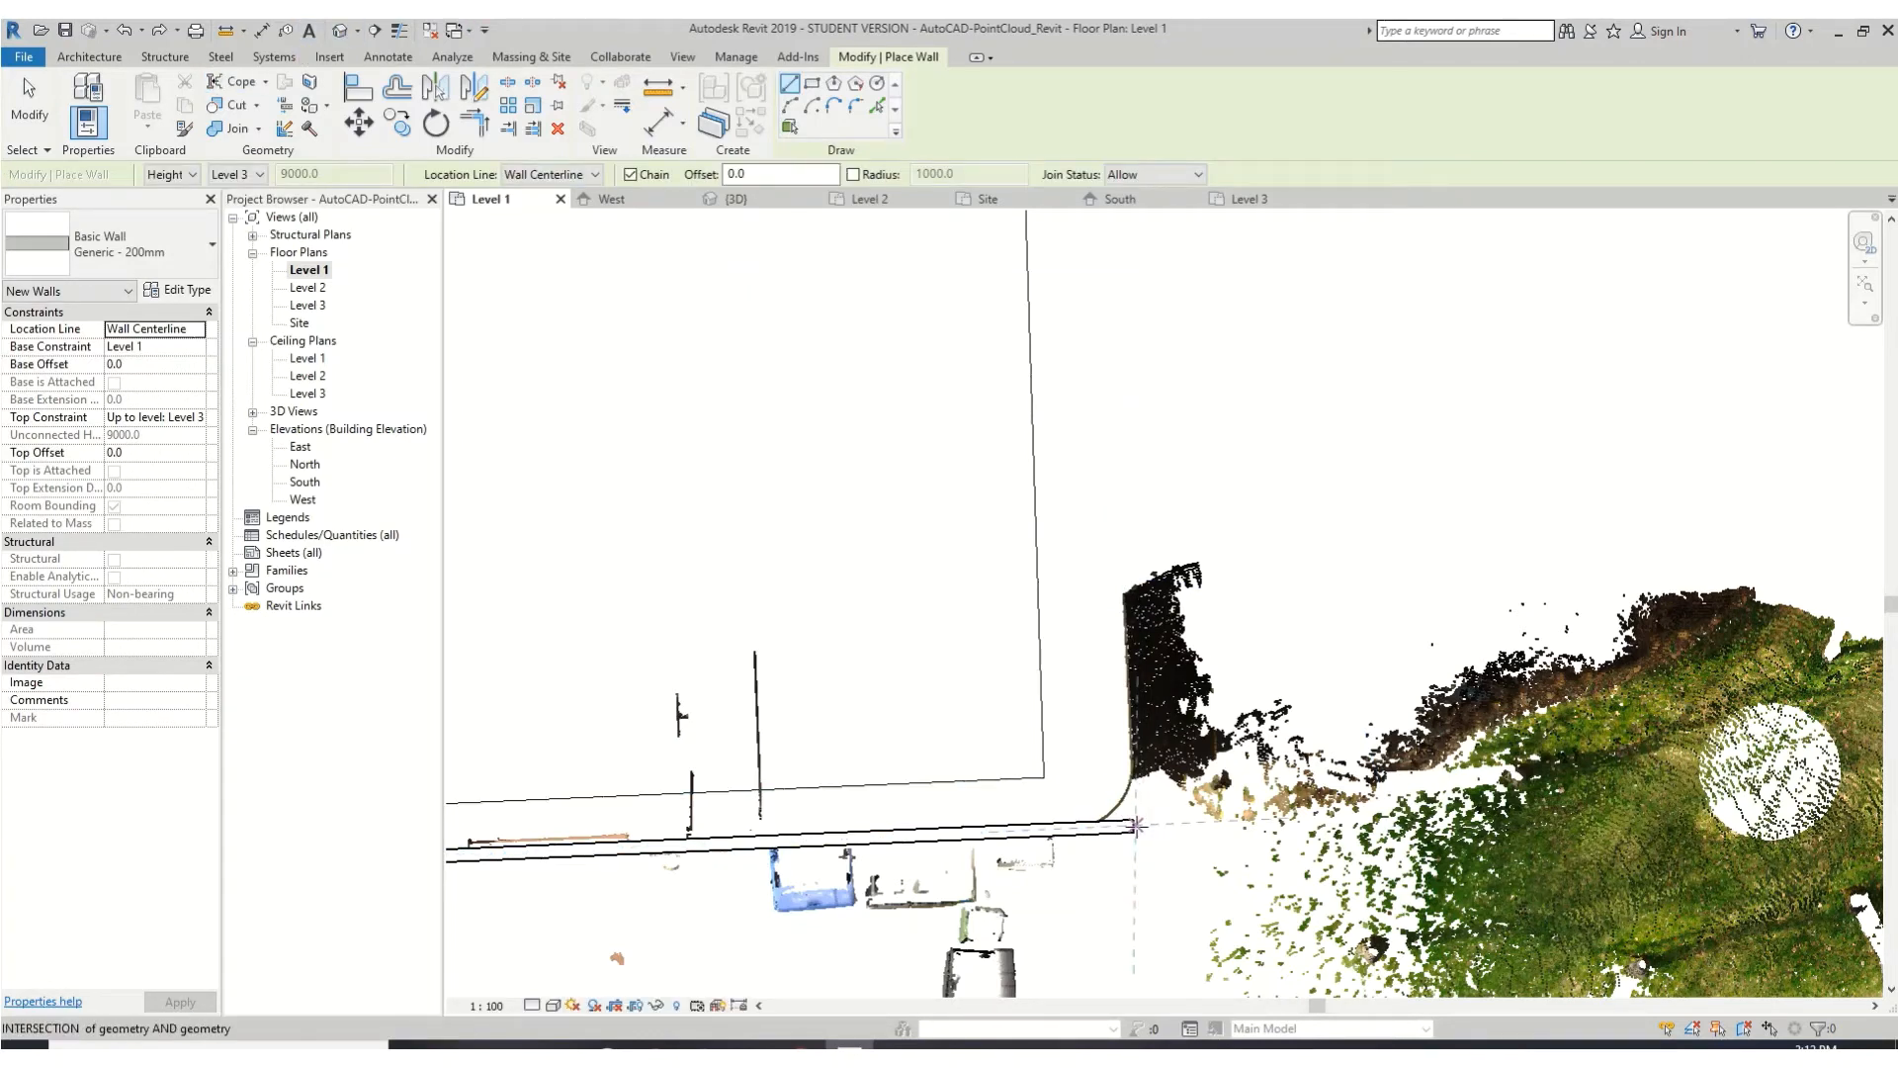
- Draw the east wall about 7.9 m north from the southeast corner, perpendicular to the south wall
left_click(1137, 825)
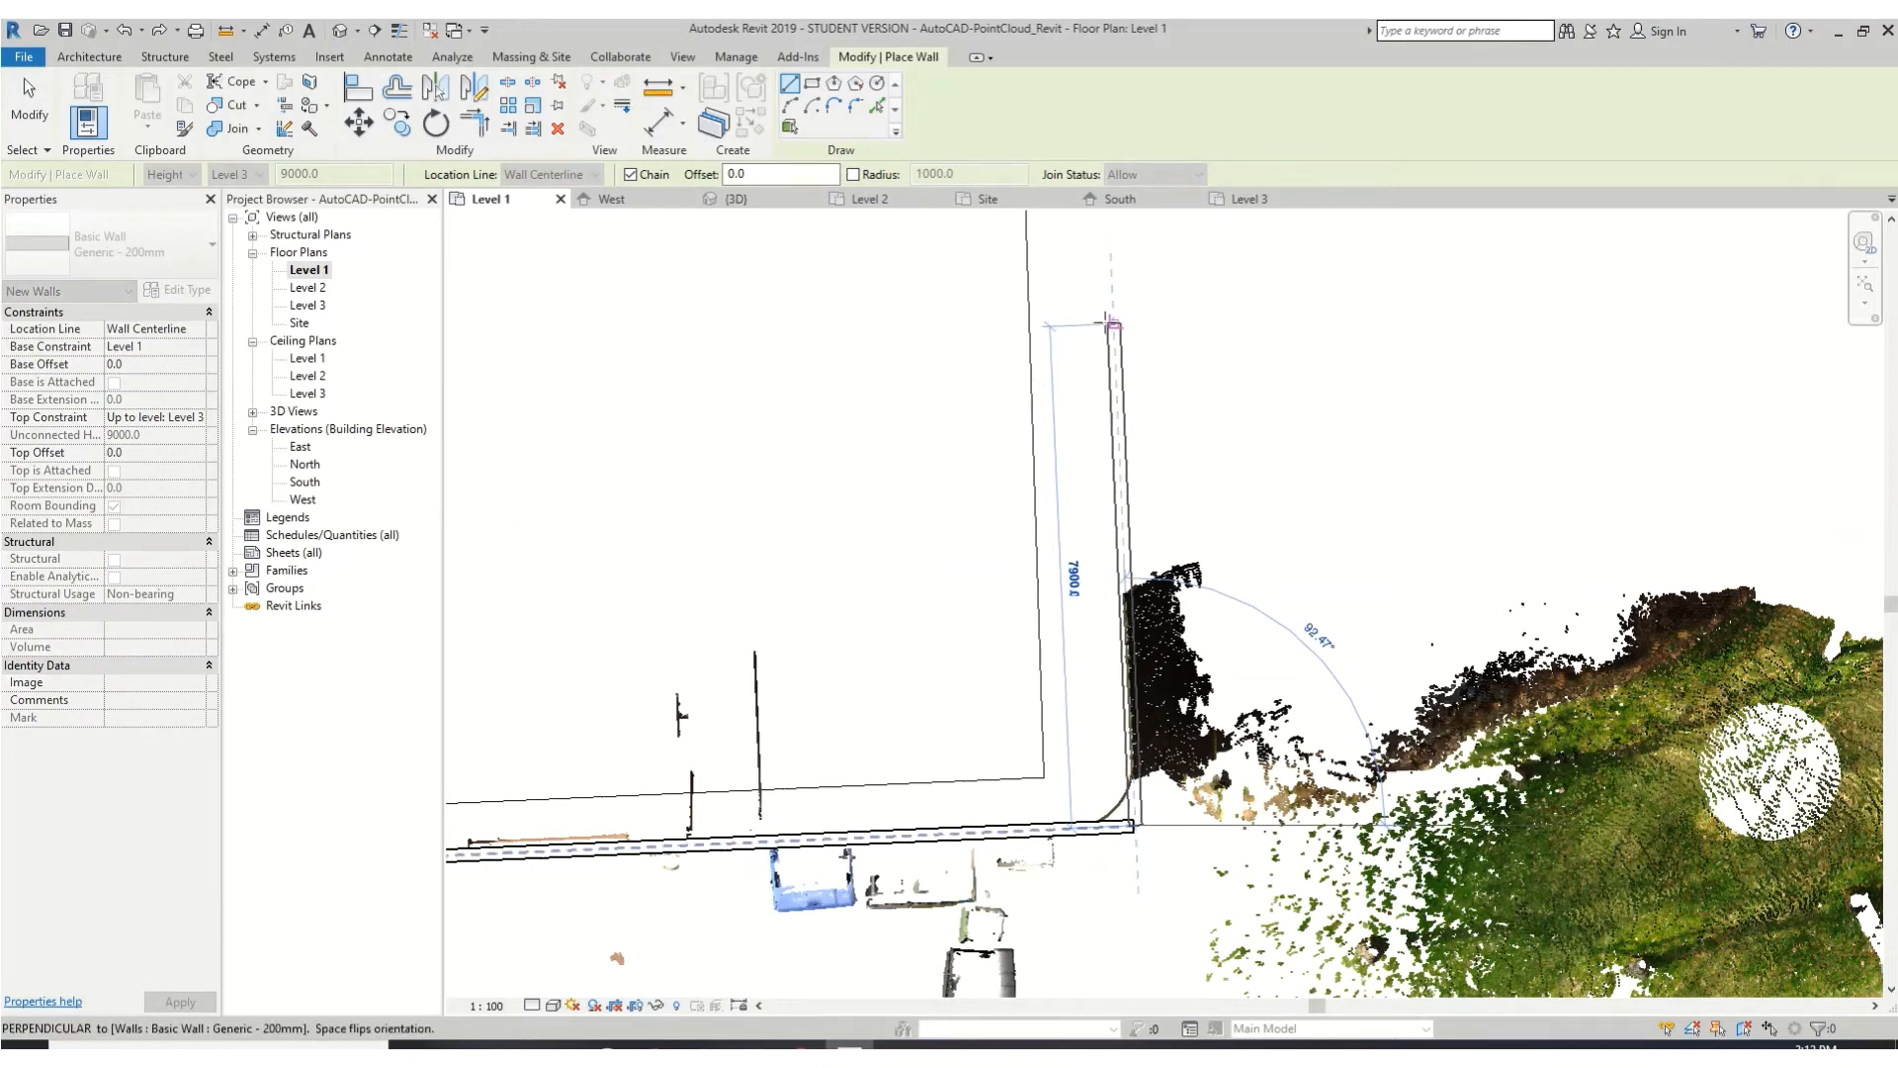
left_click(1104, 324)
scroll(1190, 478, "down", 2)
scroll(856, 629, "down", 5)
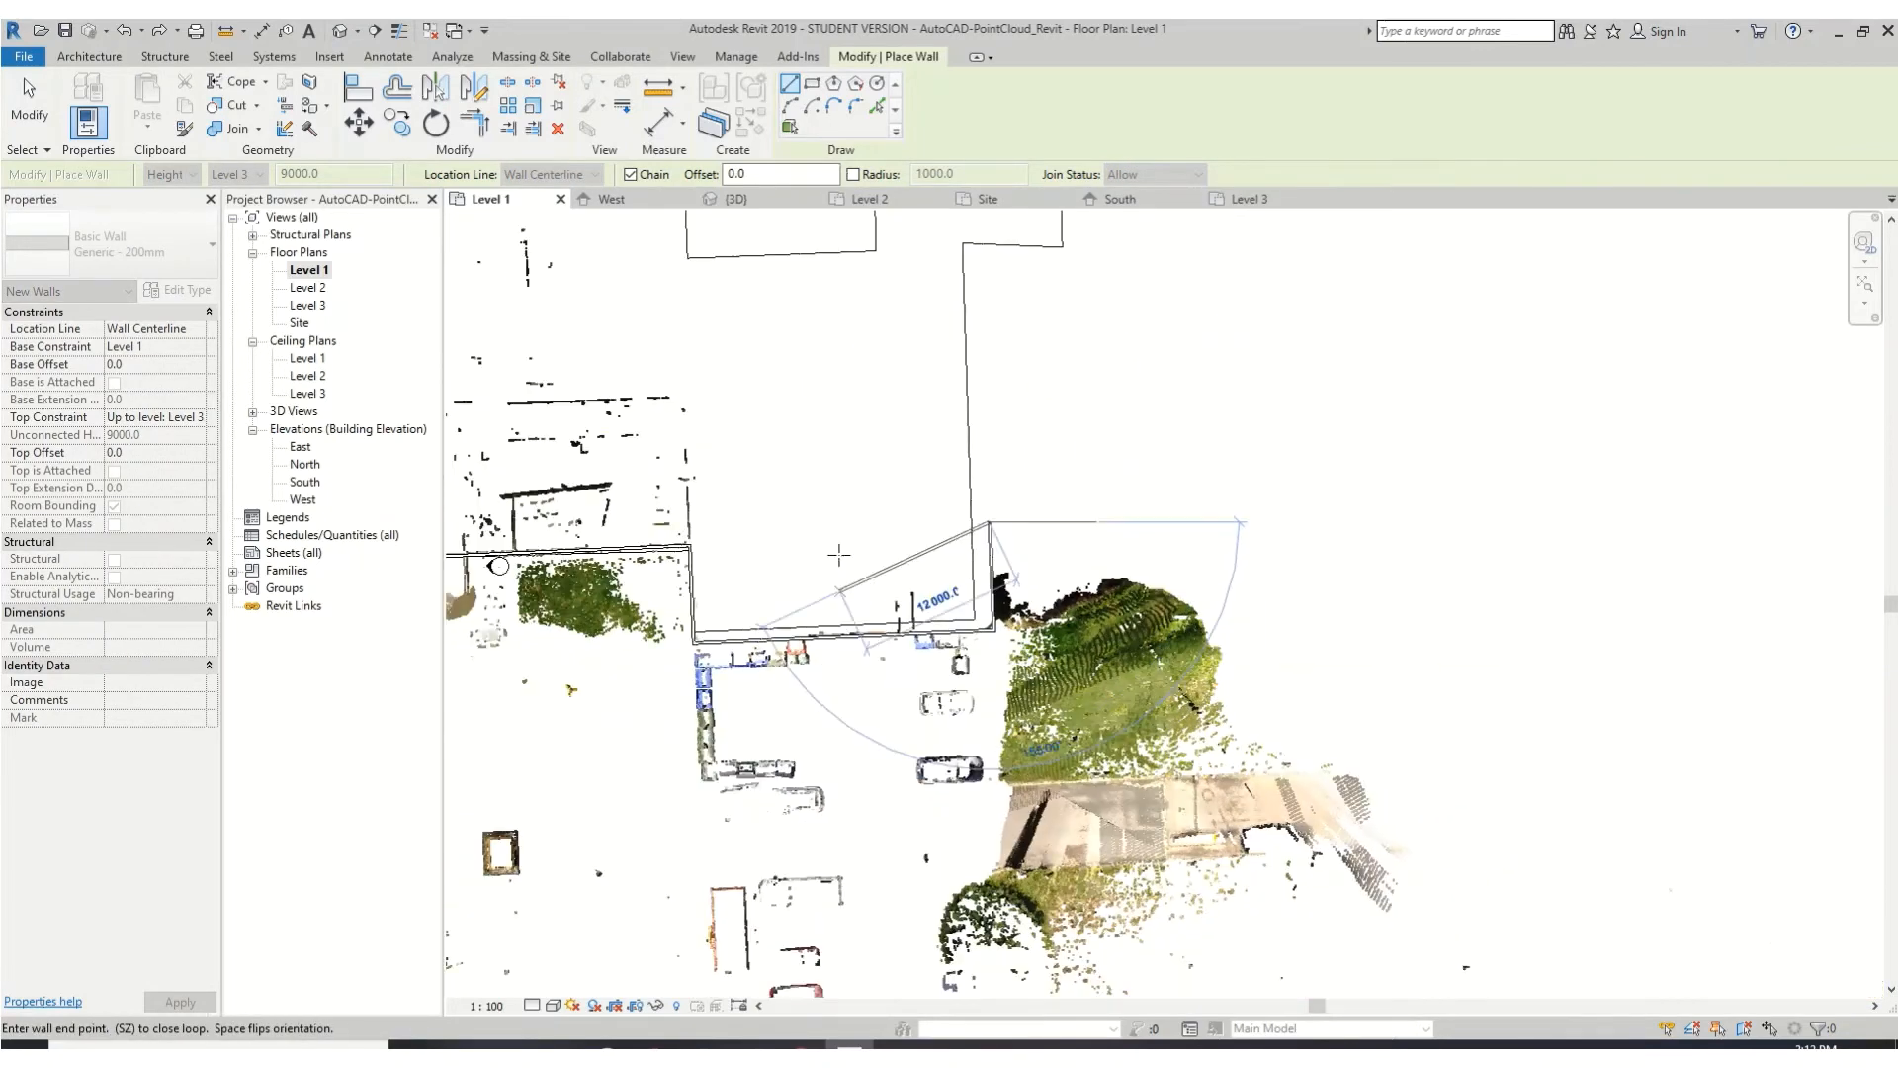
key("Escape")
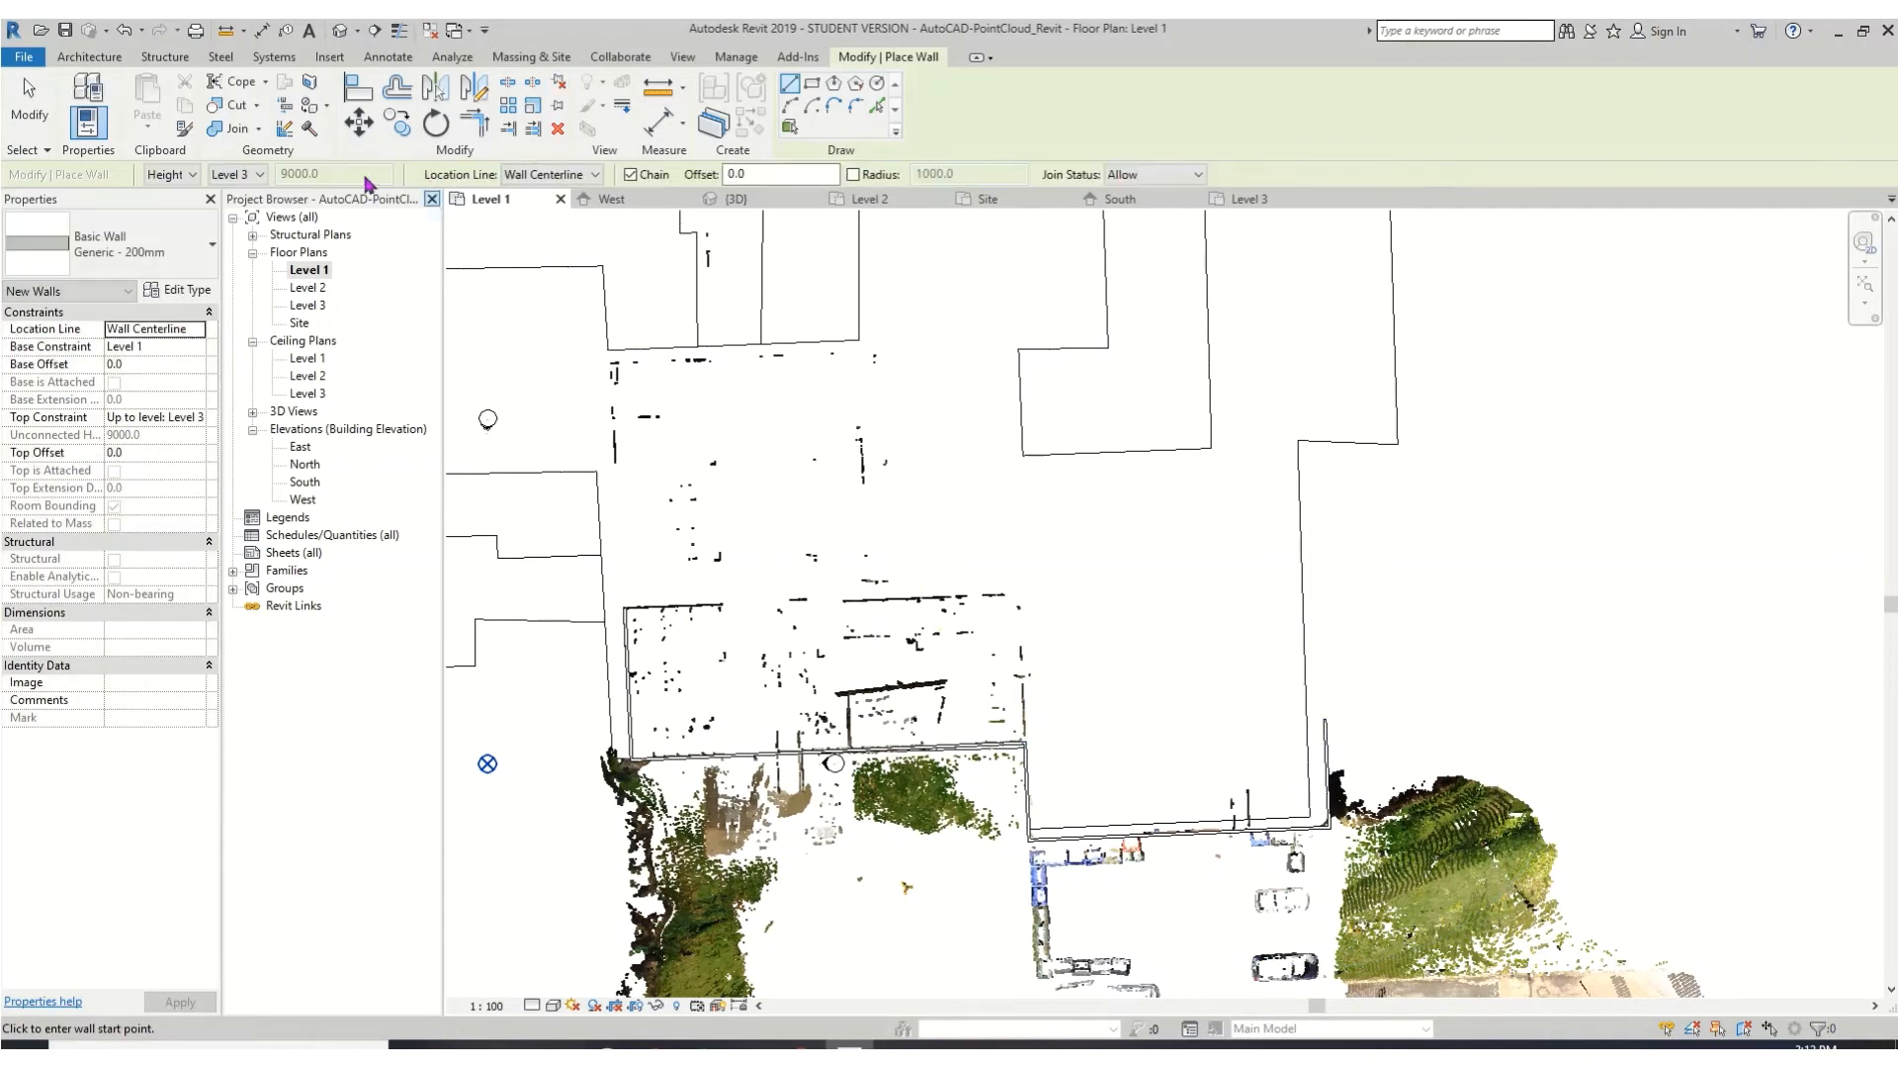
- Draw the north wall about 29.8 m long from the northwest corner along the scanned facade, perpendicular to the west wall
scroll(624, 607, "up", 5)
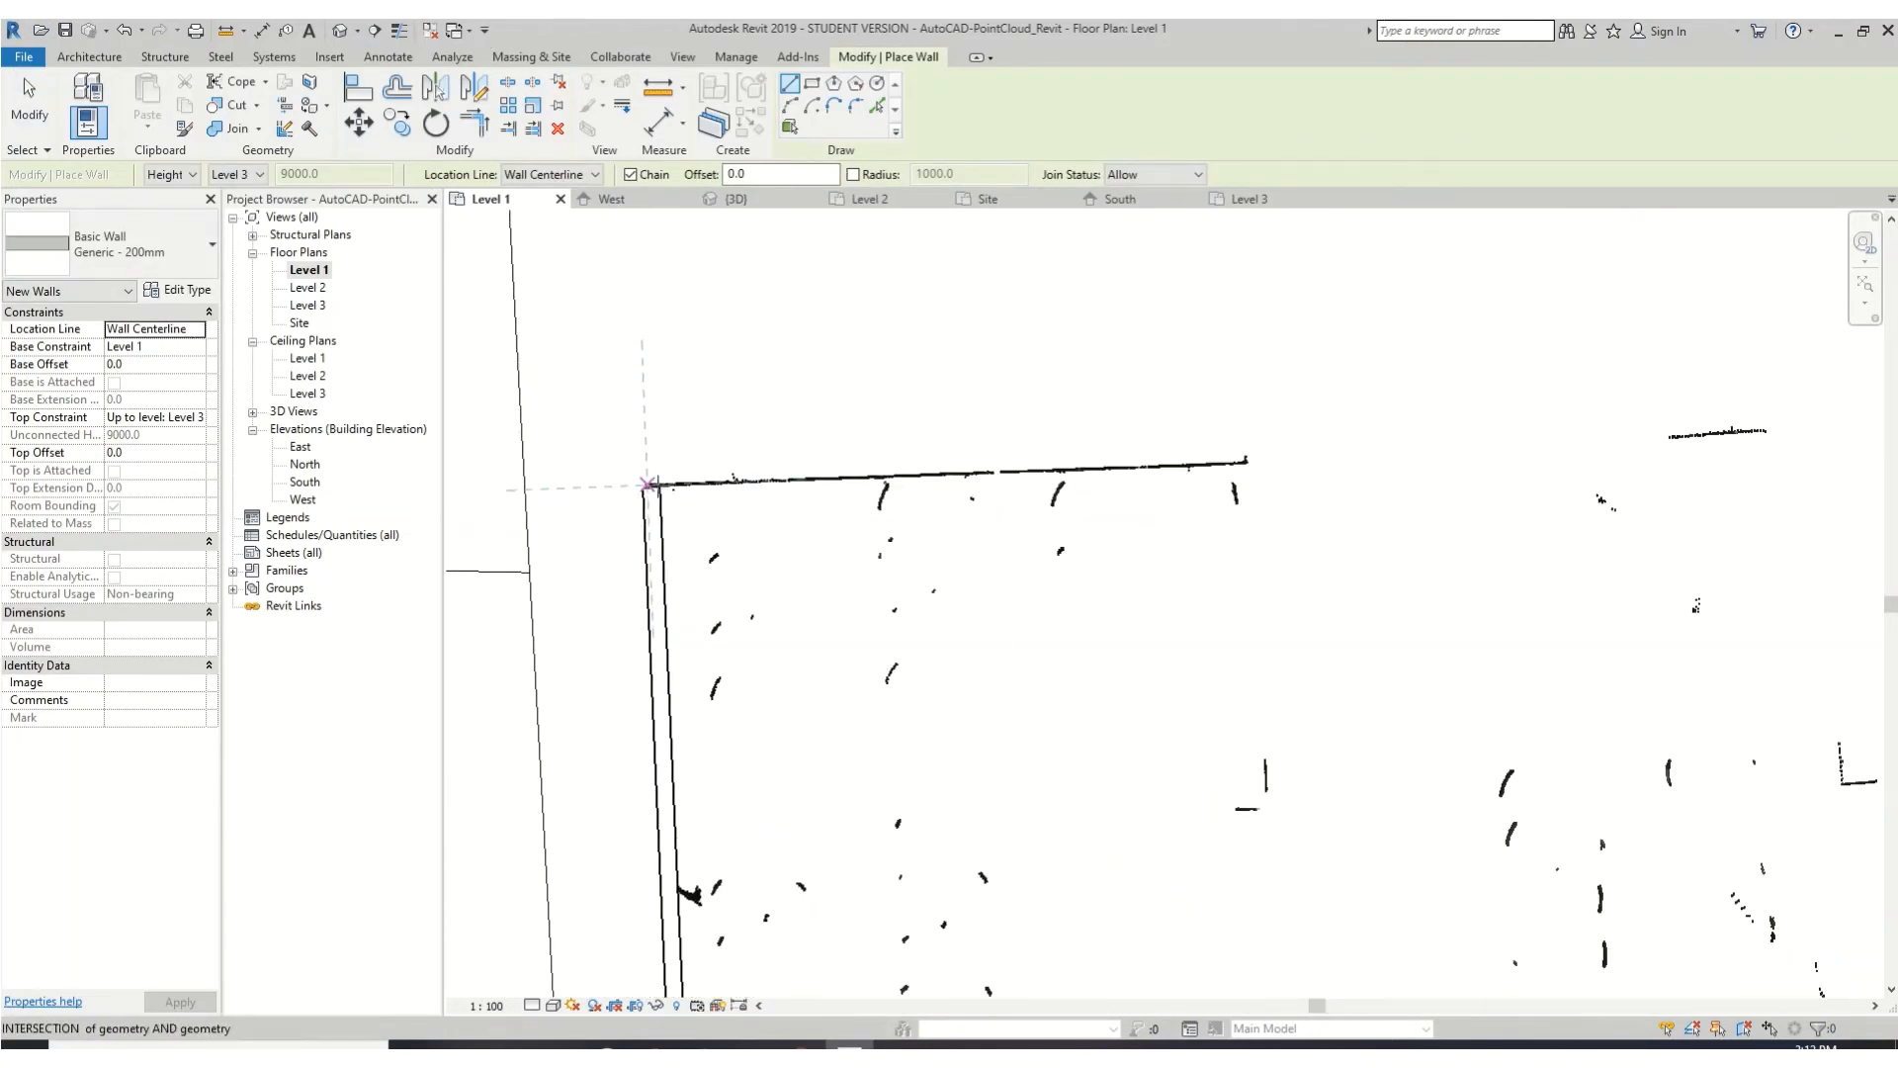
left_click(648, 485)
scroll(647, 485, "up", 3)
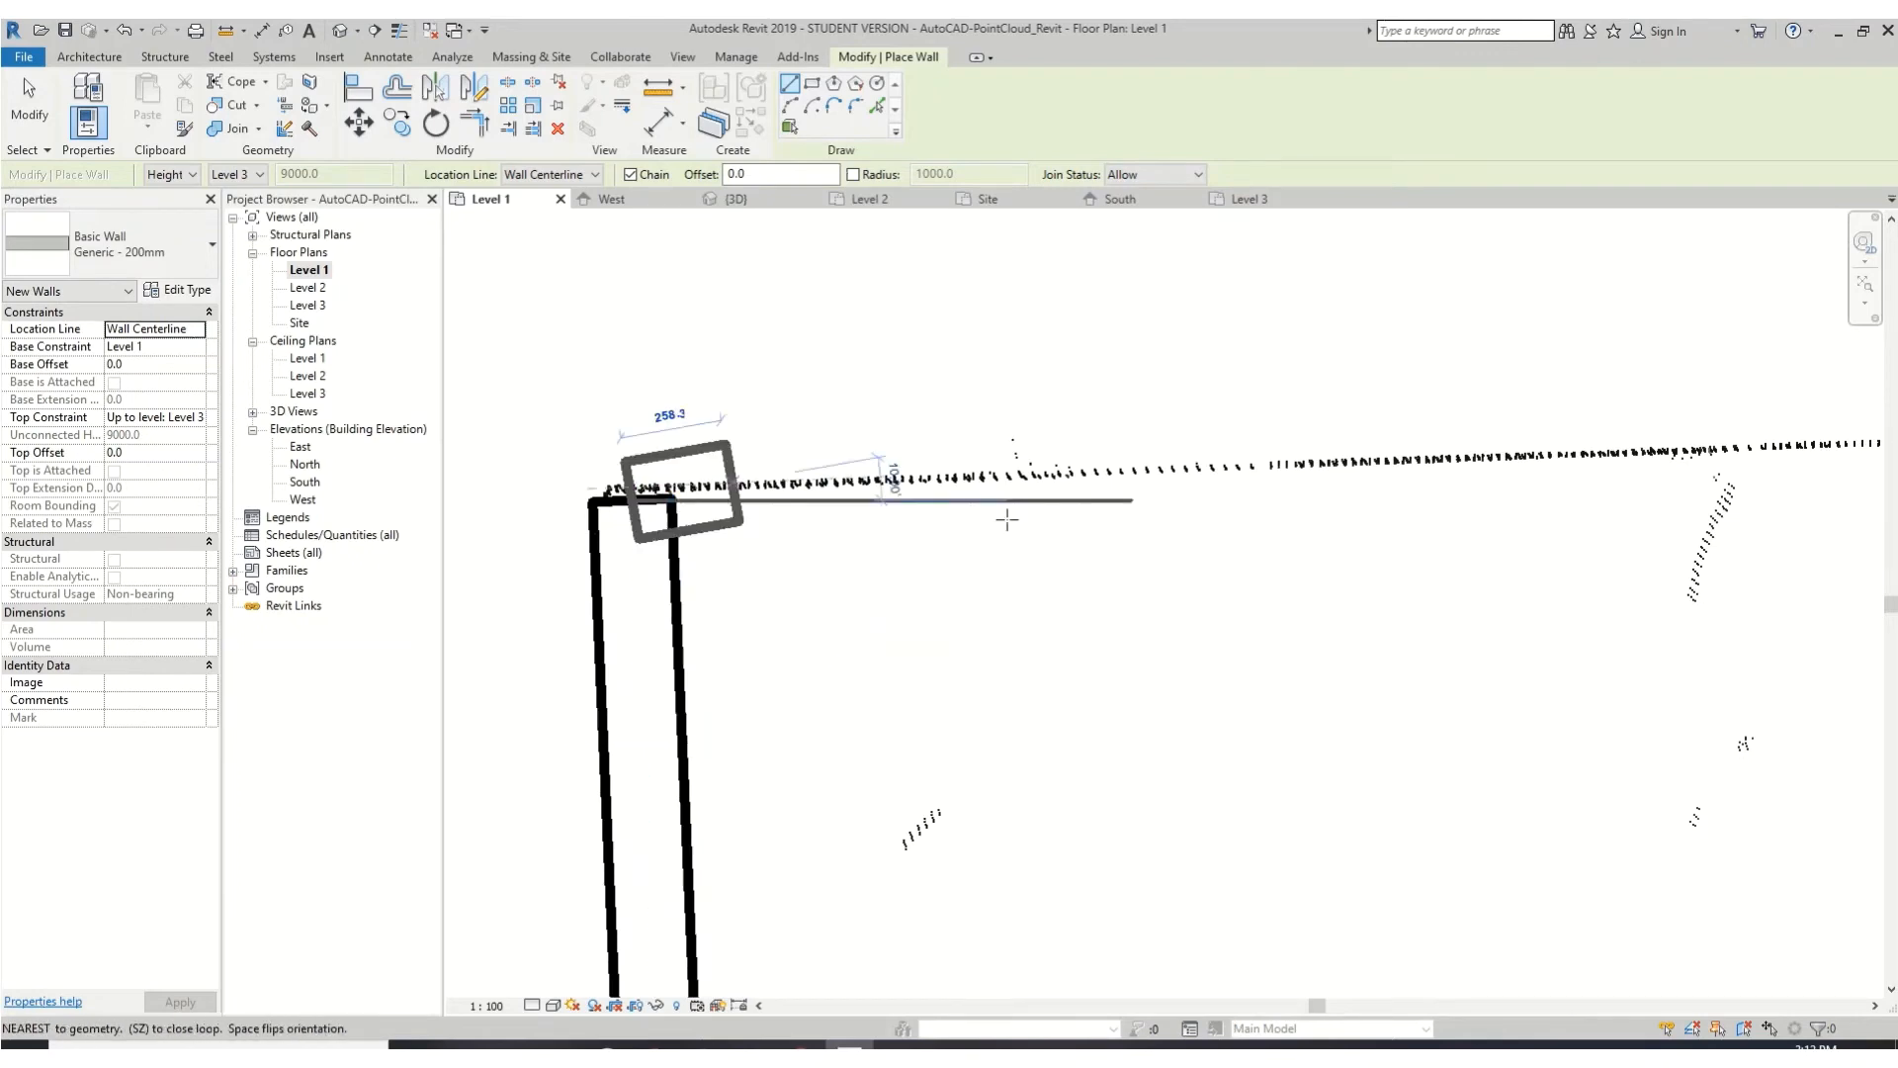
scroll(1007, 519, "down", 10)
middle_click_drag(1228, 730, 525, 616)
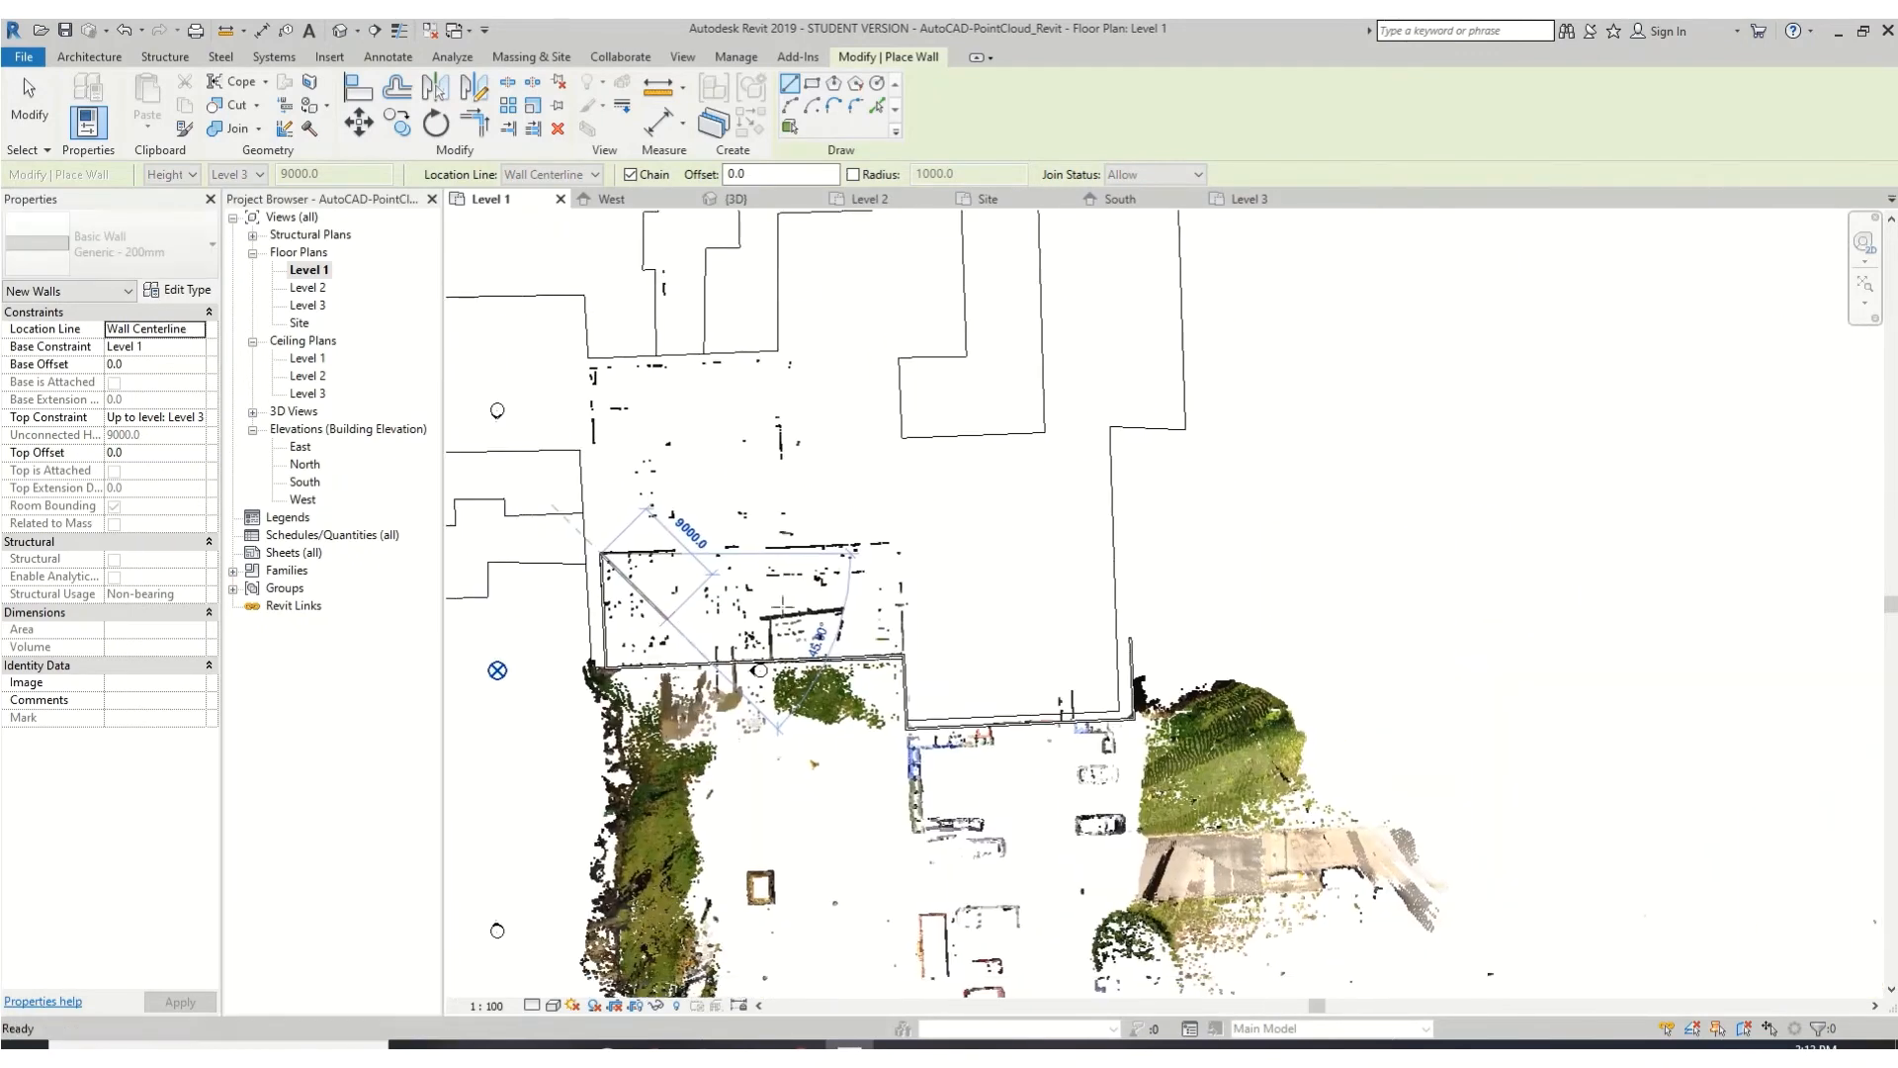
left_click(1122, 532)
scroll(1054, 538, "up", 3)
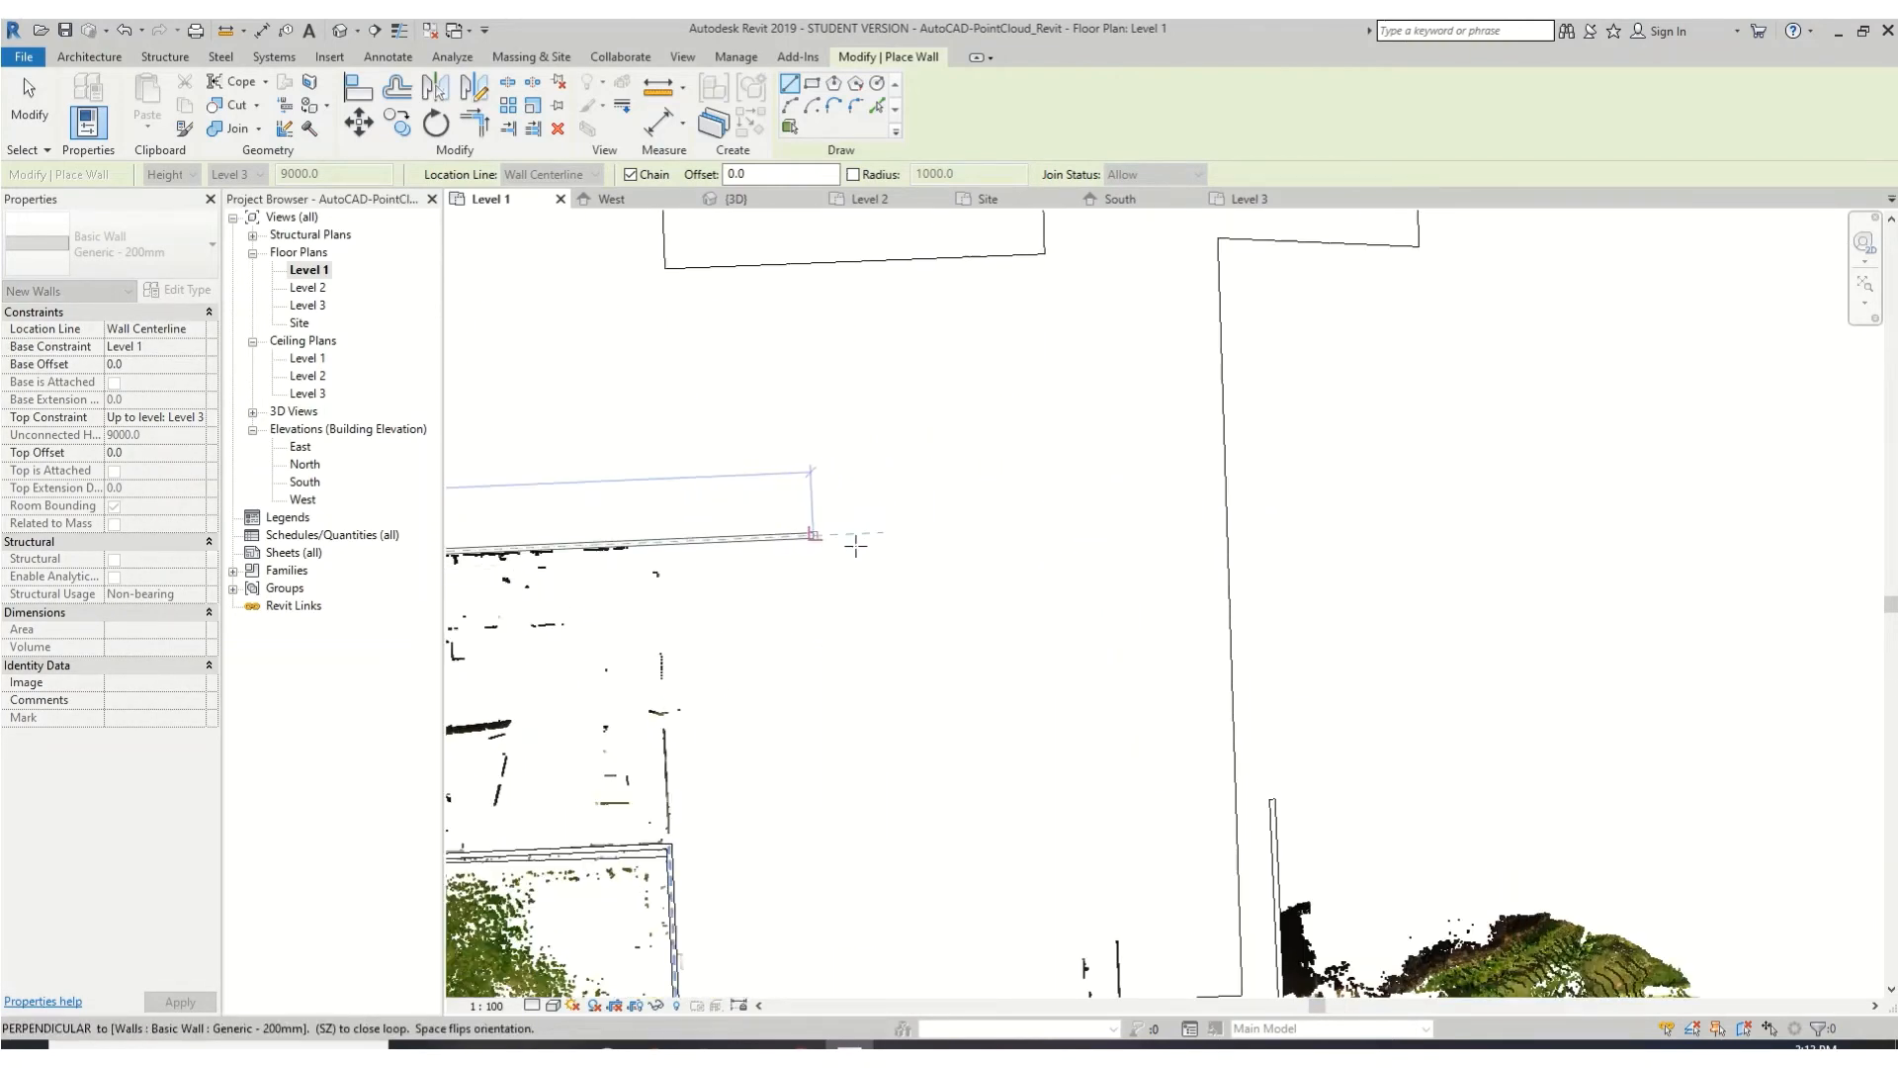
scroll(639, 562, "up", 2)
scroll(639, 561, "up", 2)
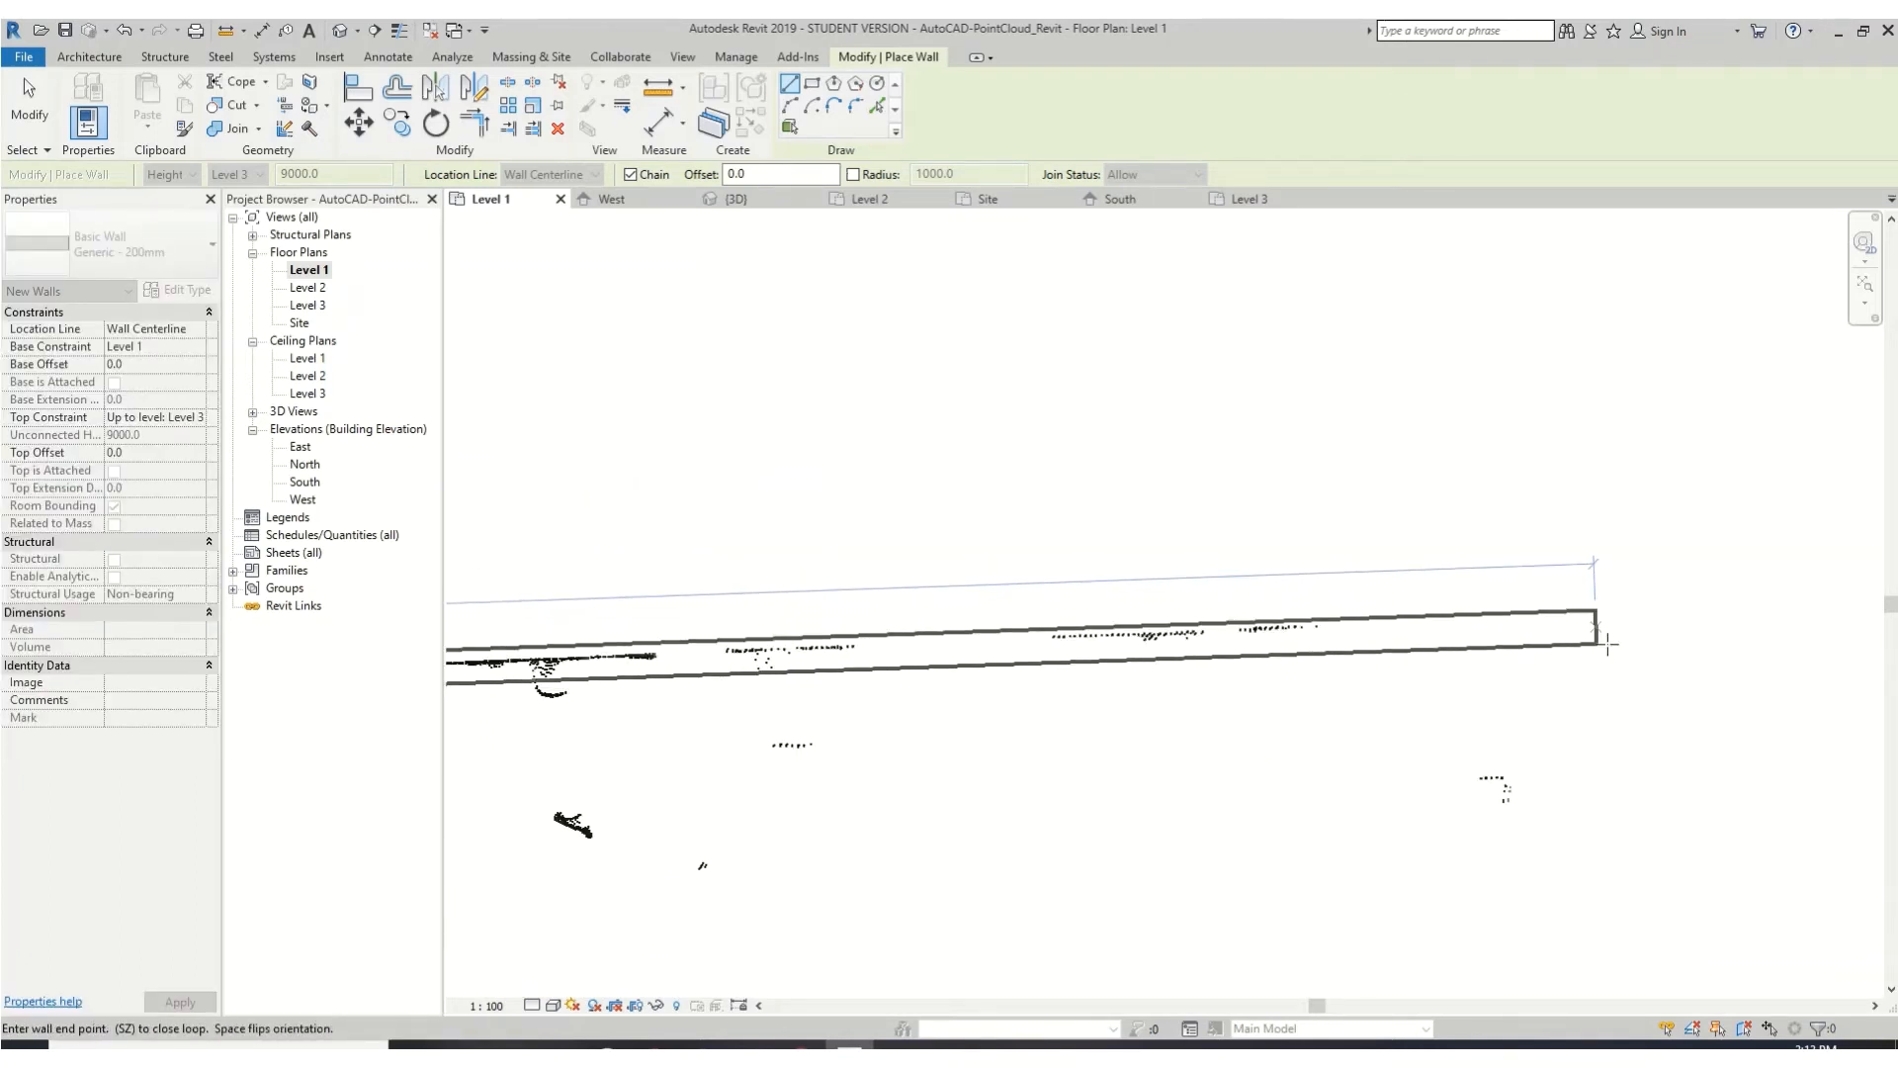
left_click(1706, 637)
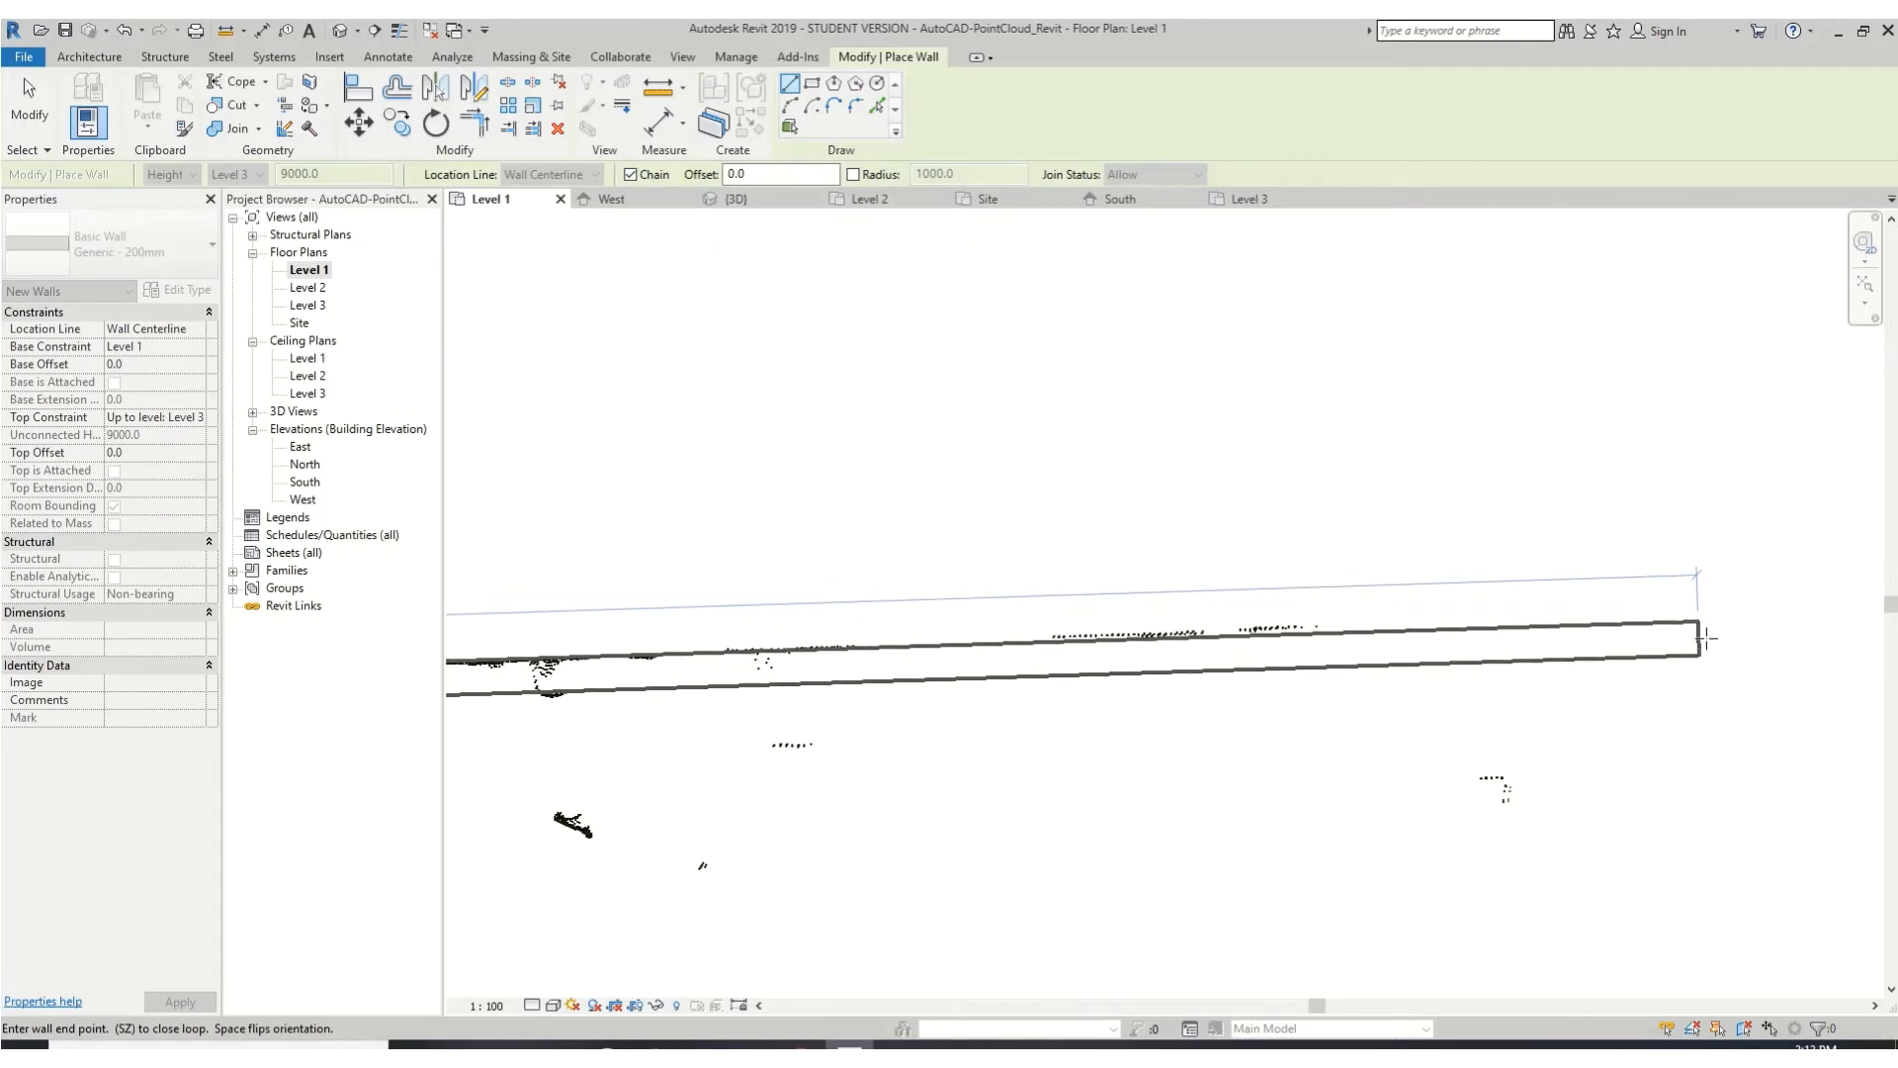
scroll(1697, 783, "down", 1)
key("Escape")
key("Escape")
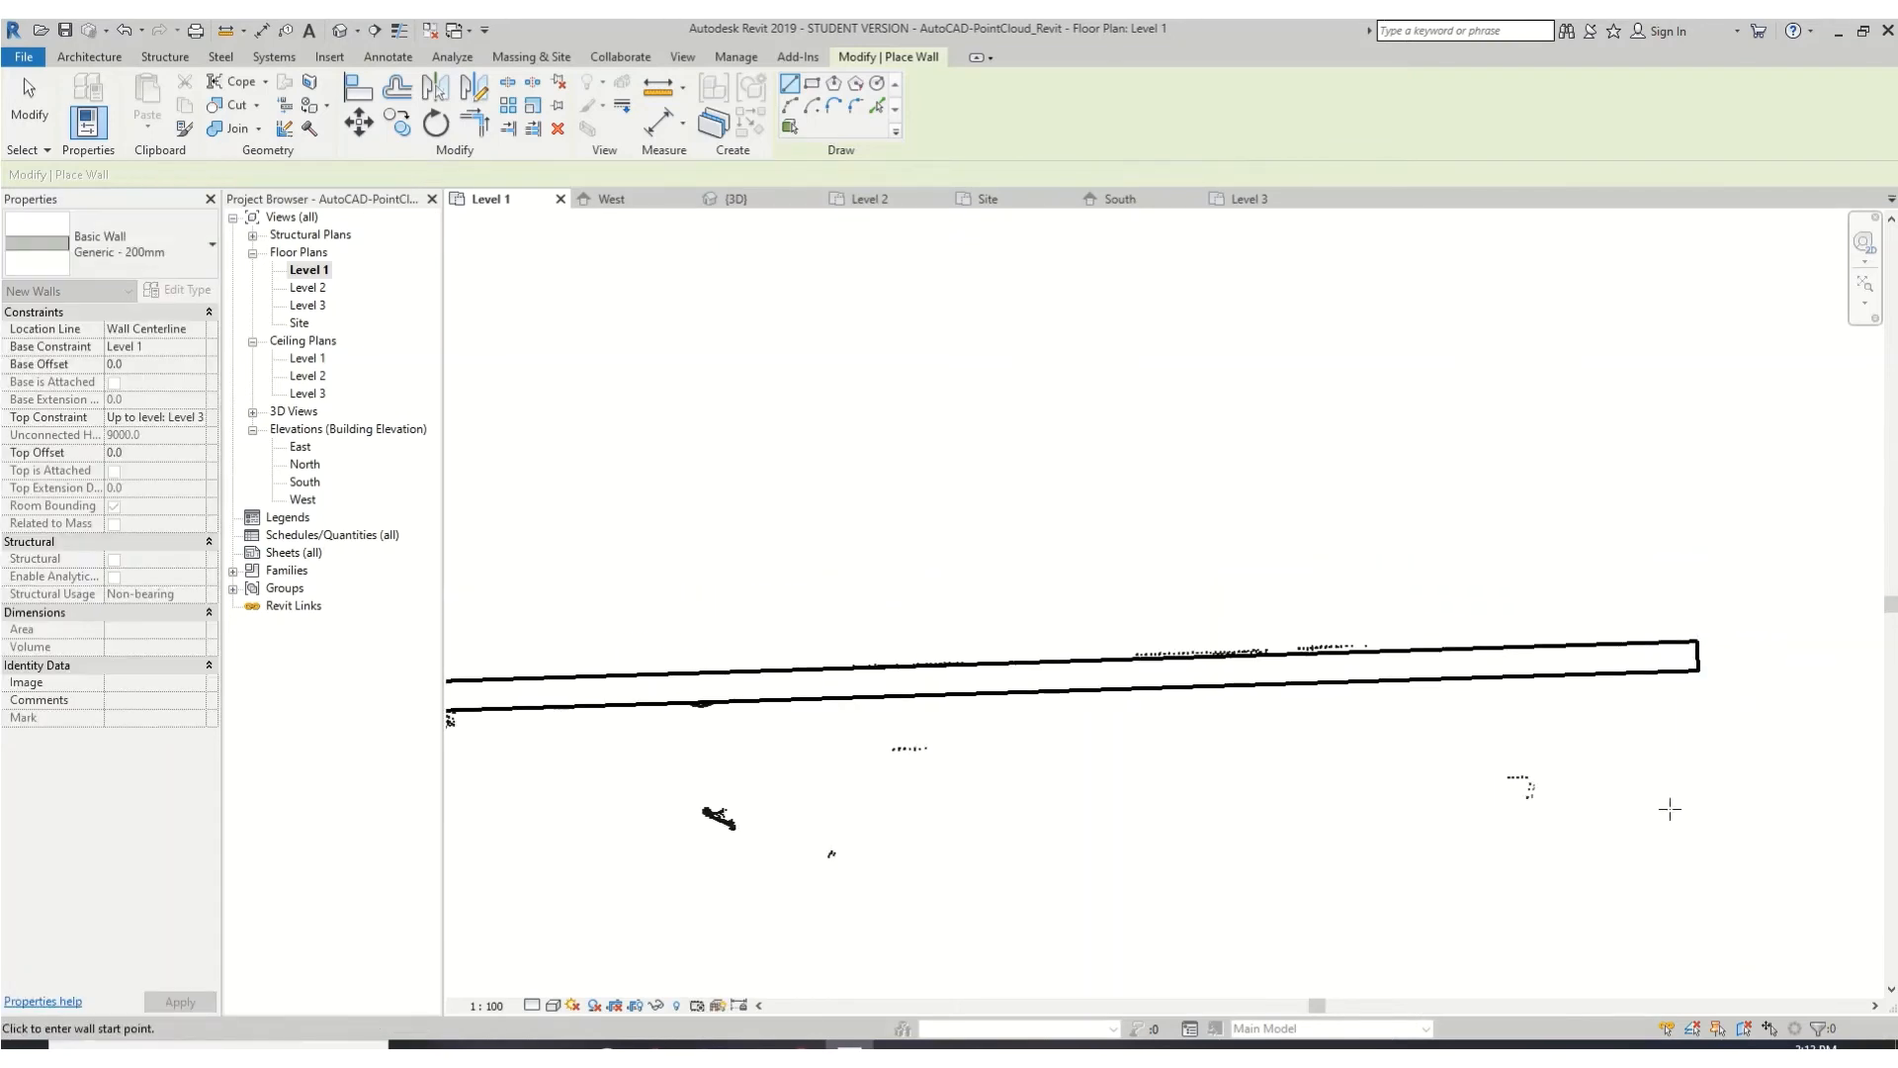
key("Escape")
- Extend the east wall and the north wall to meet in a corner, closing the building outline
scroll(1023, 422, "down", 2)
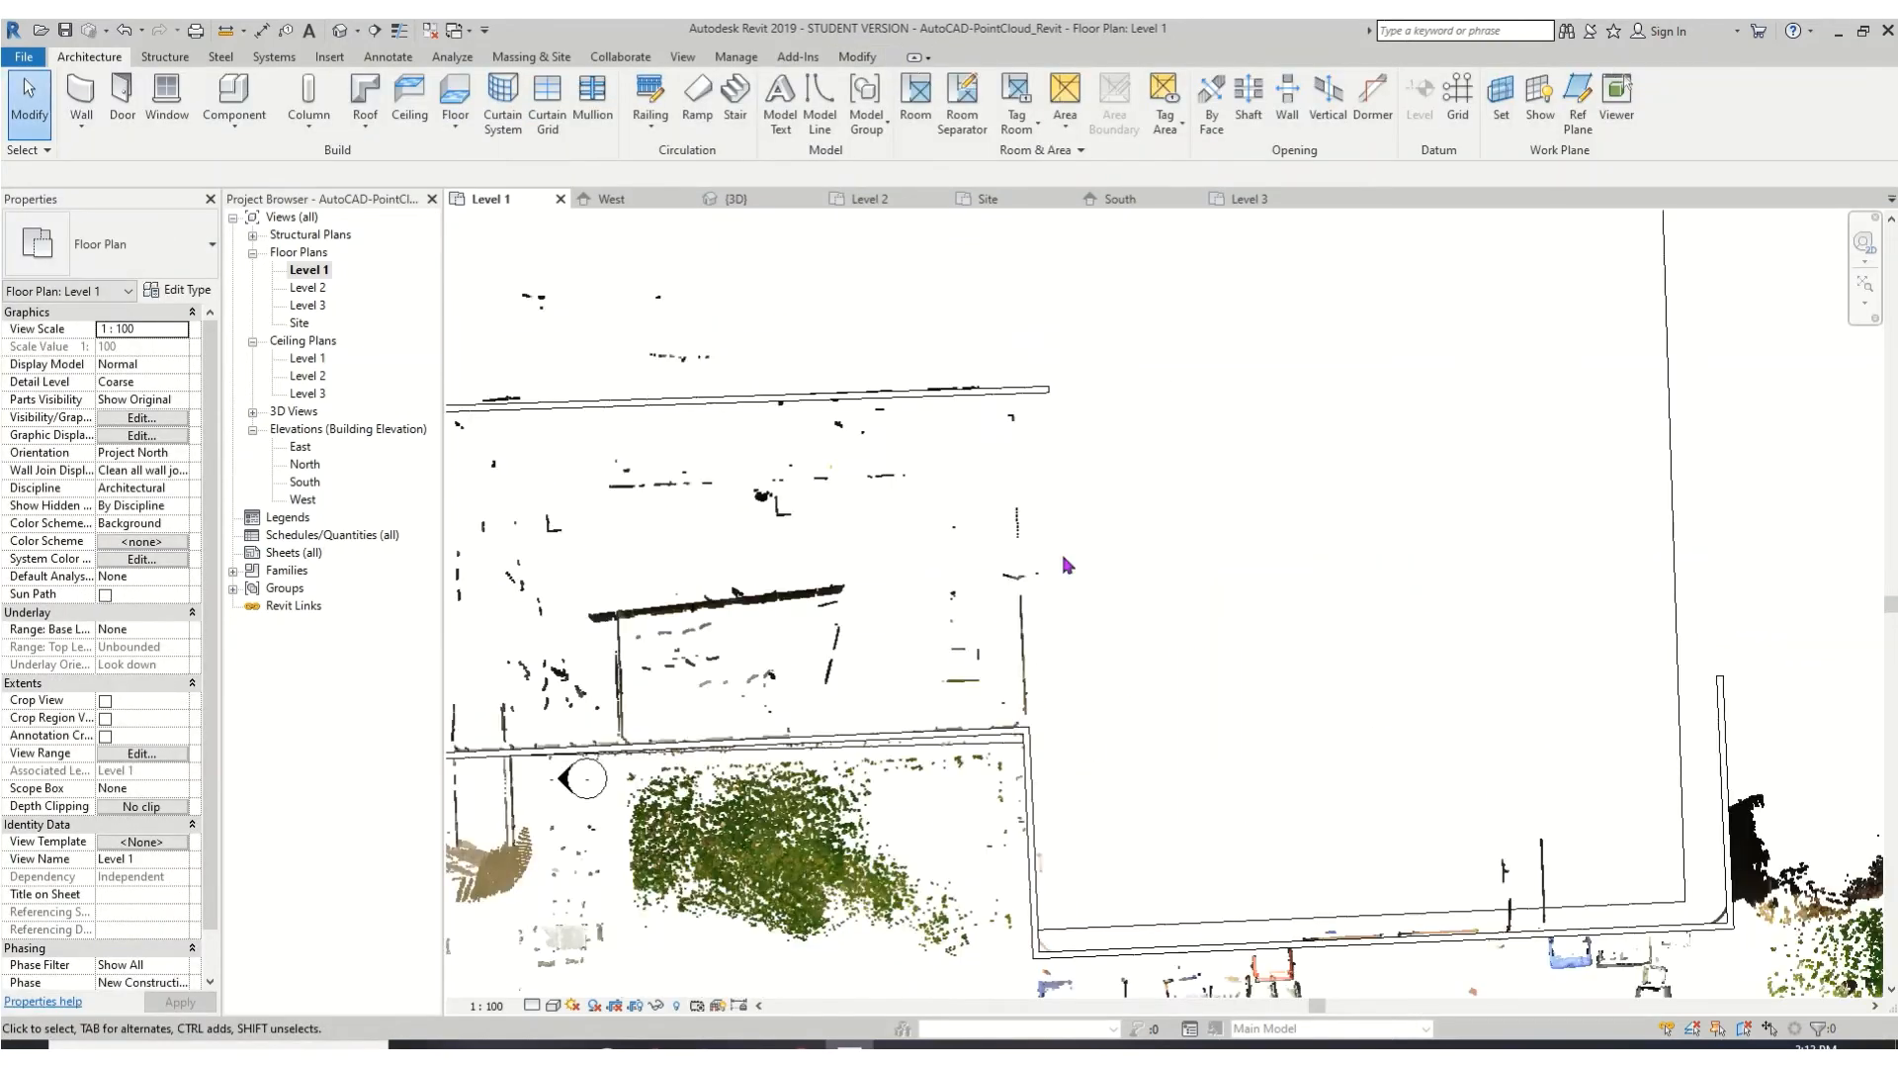
left_click(1728, 710)
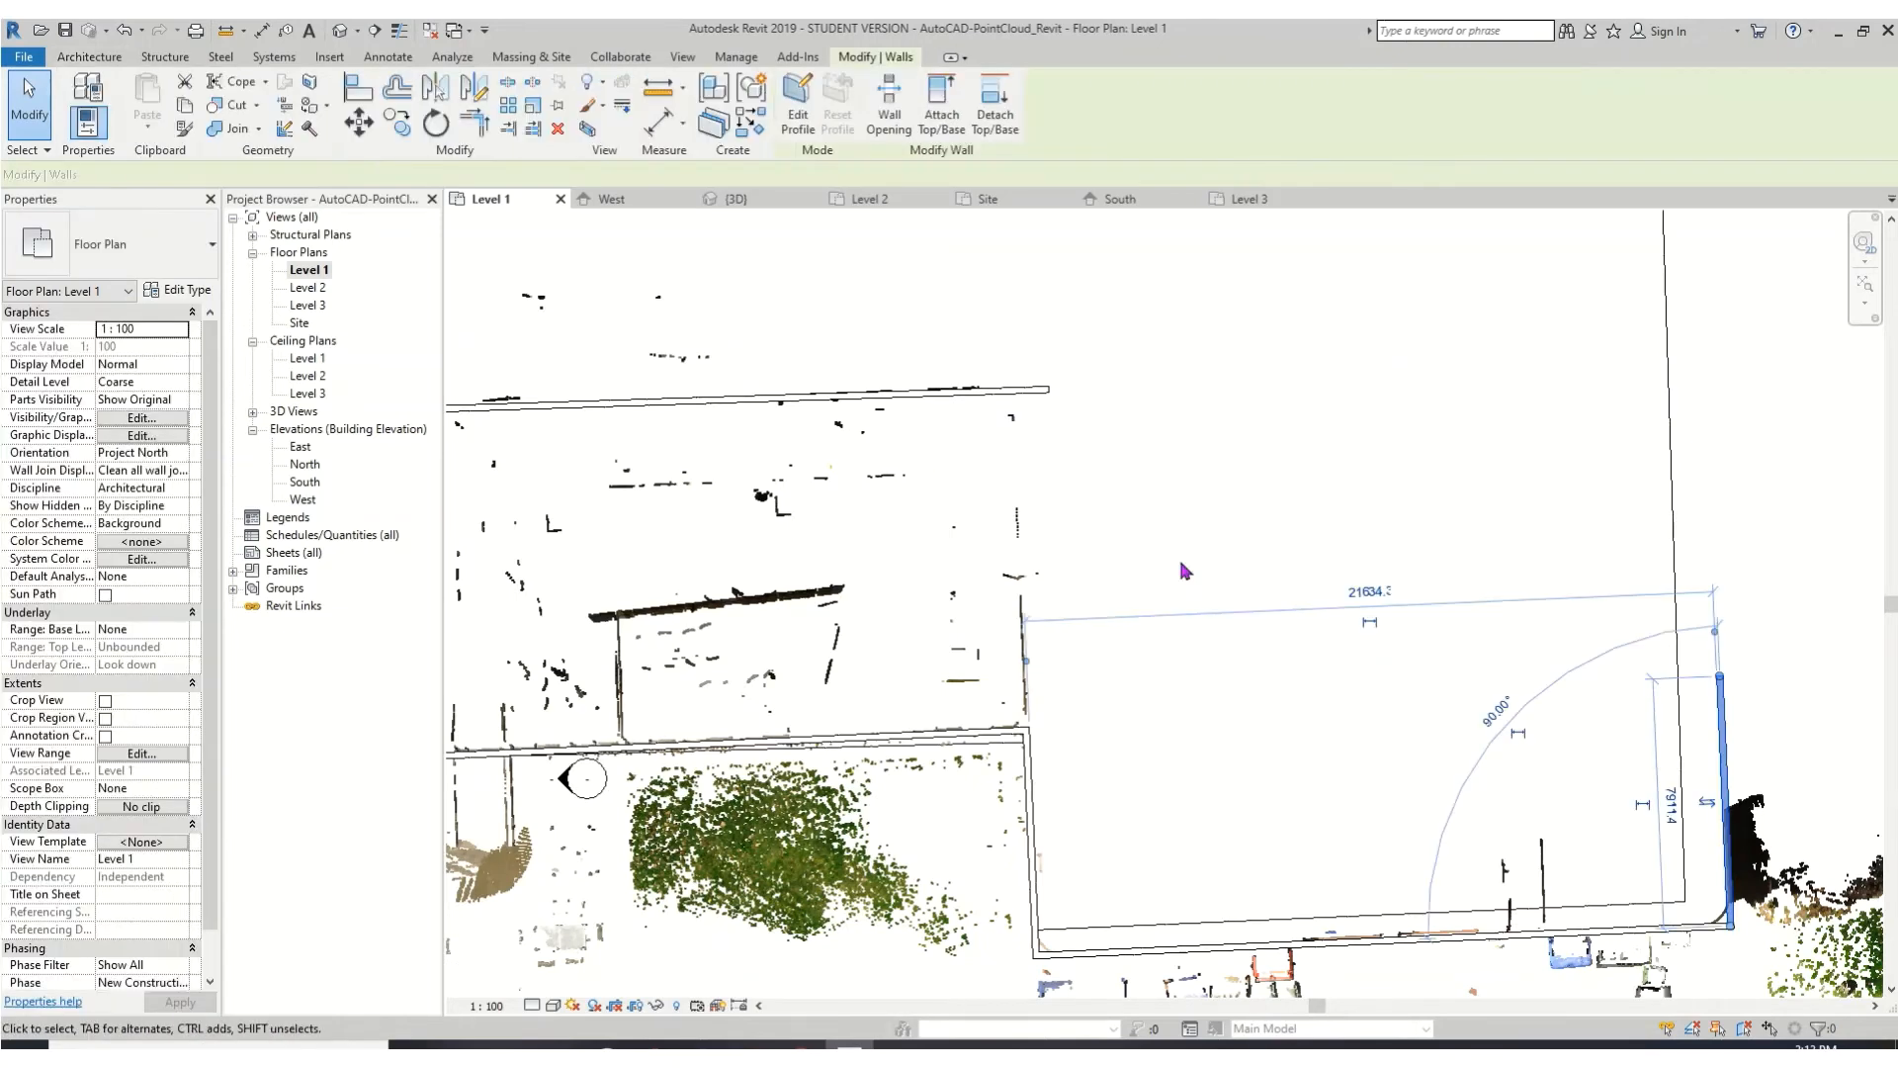
left_click(957, 395)
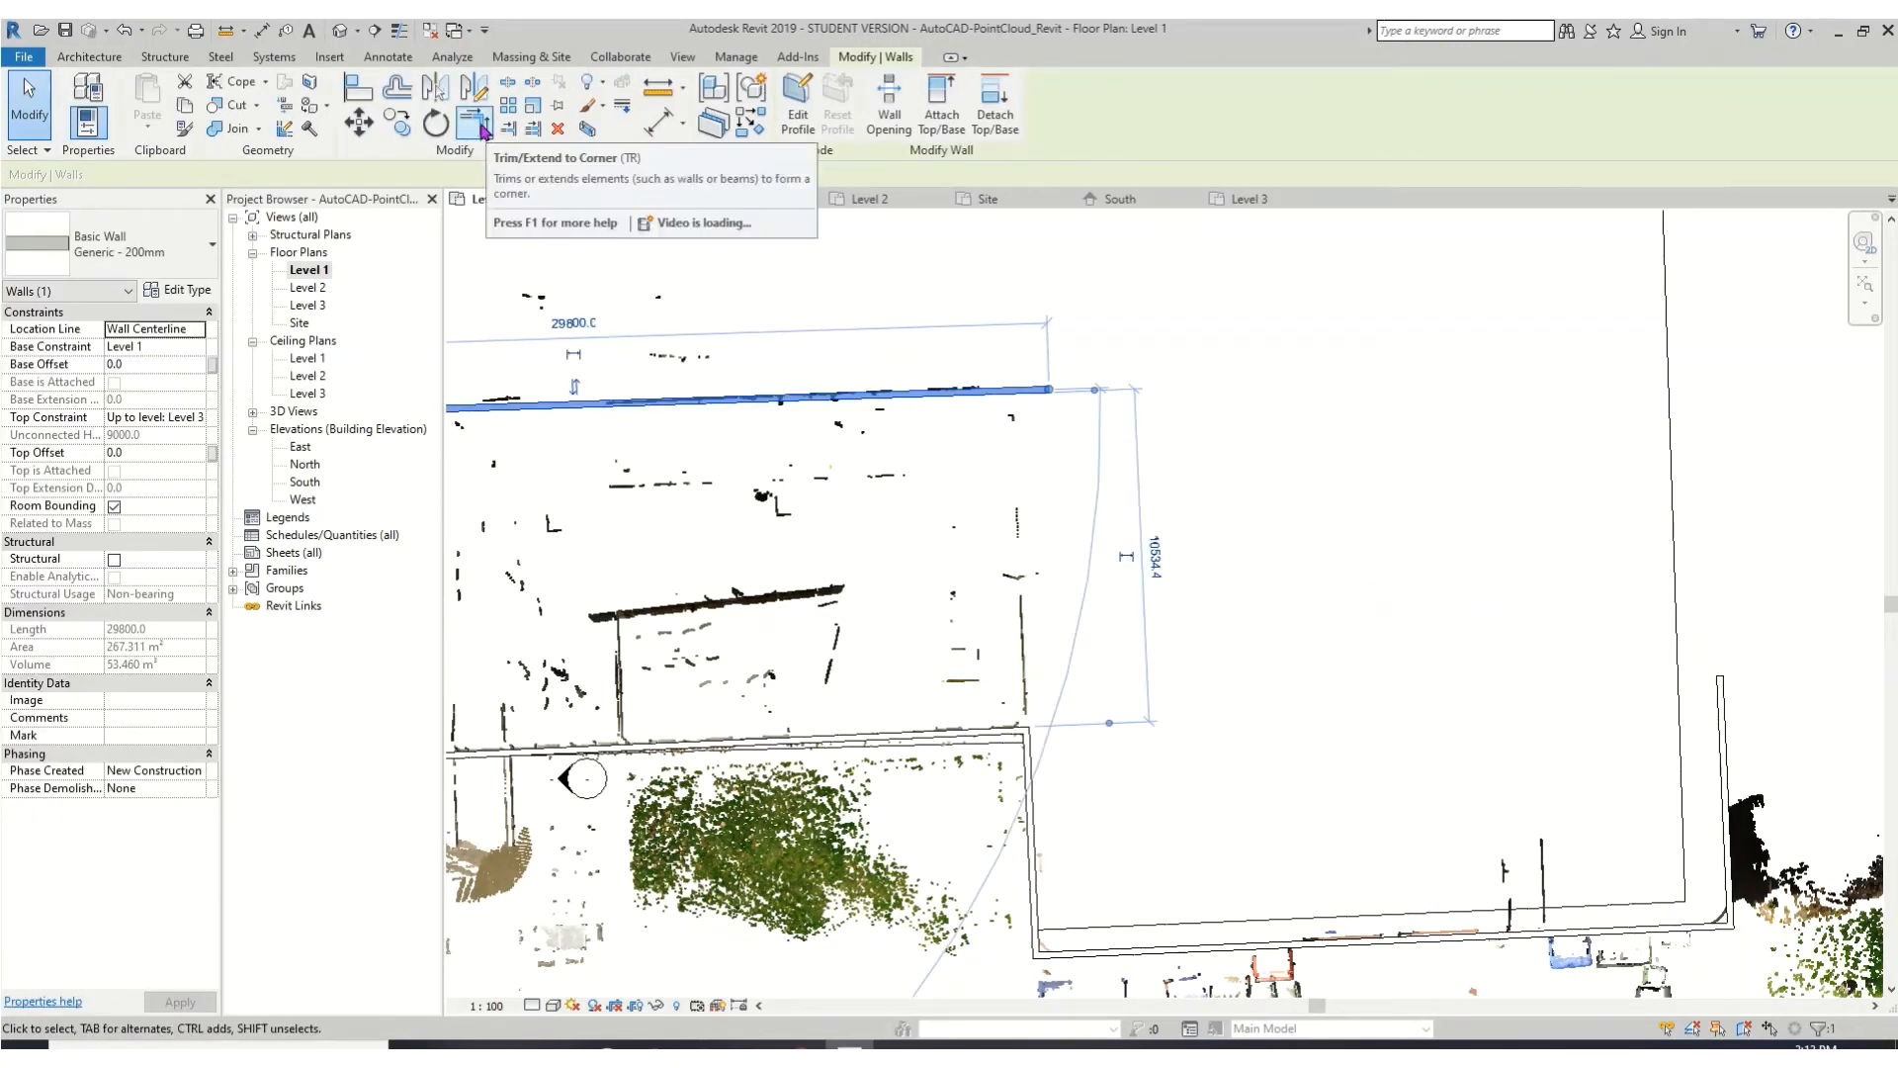
left_click(487, 131)
left_click(1732, 695)
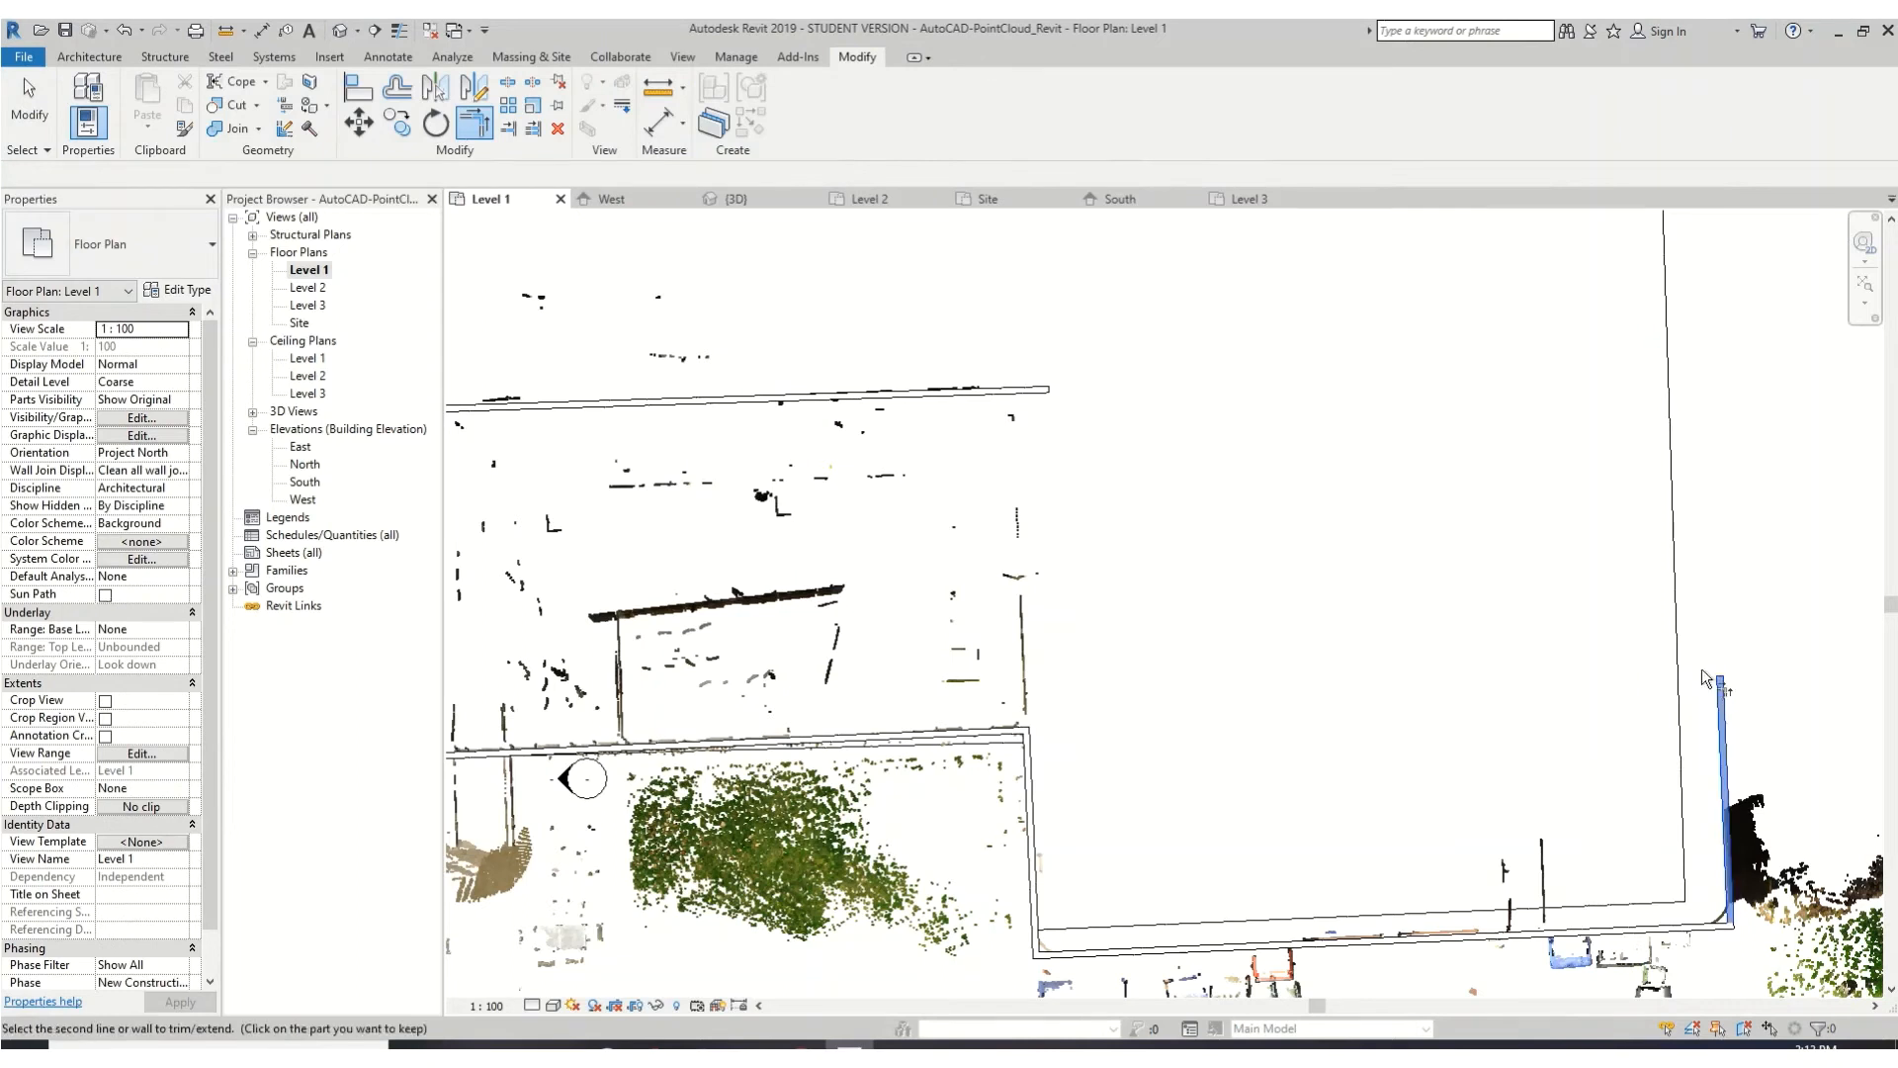
left_click(963, 408)
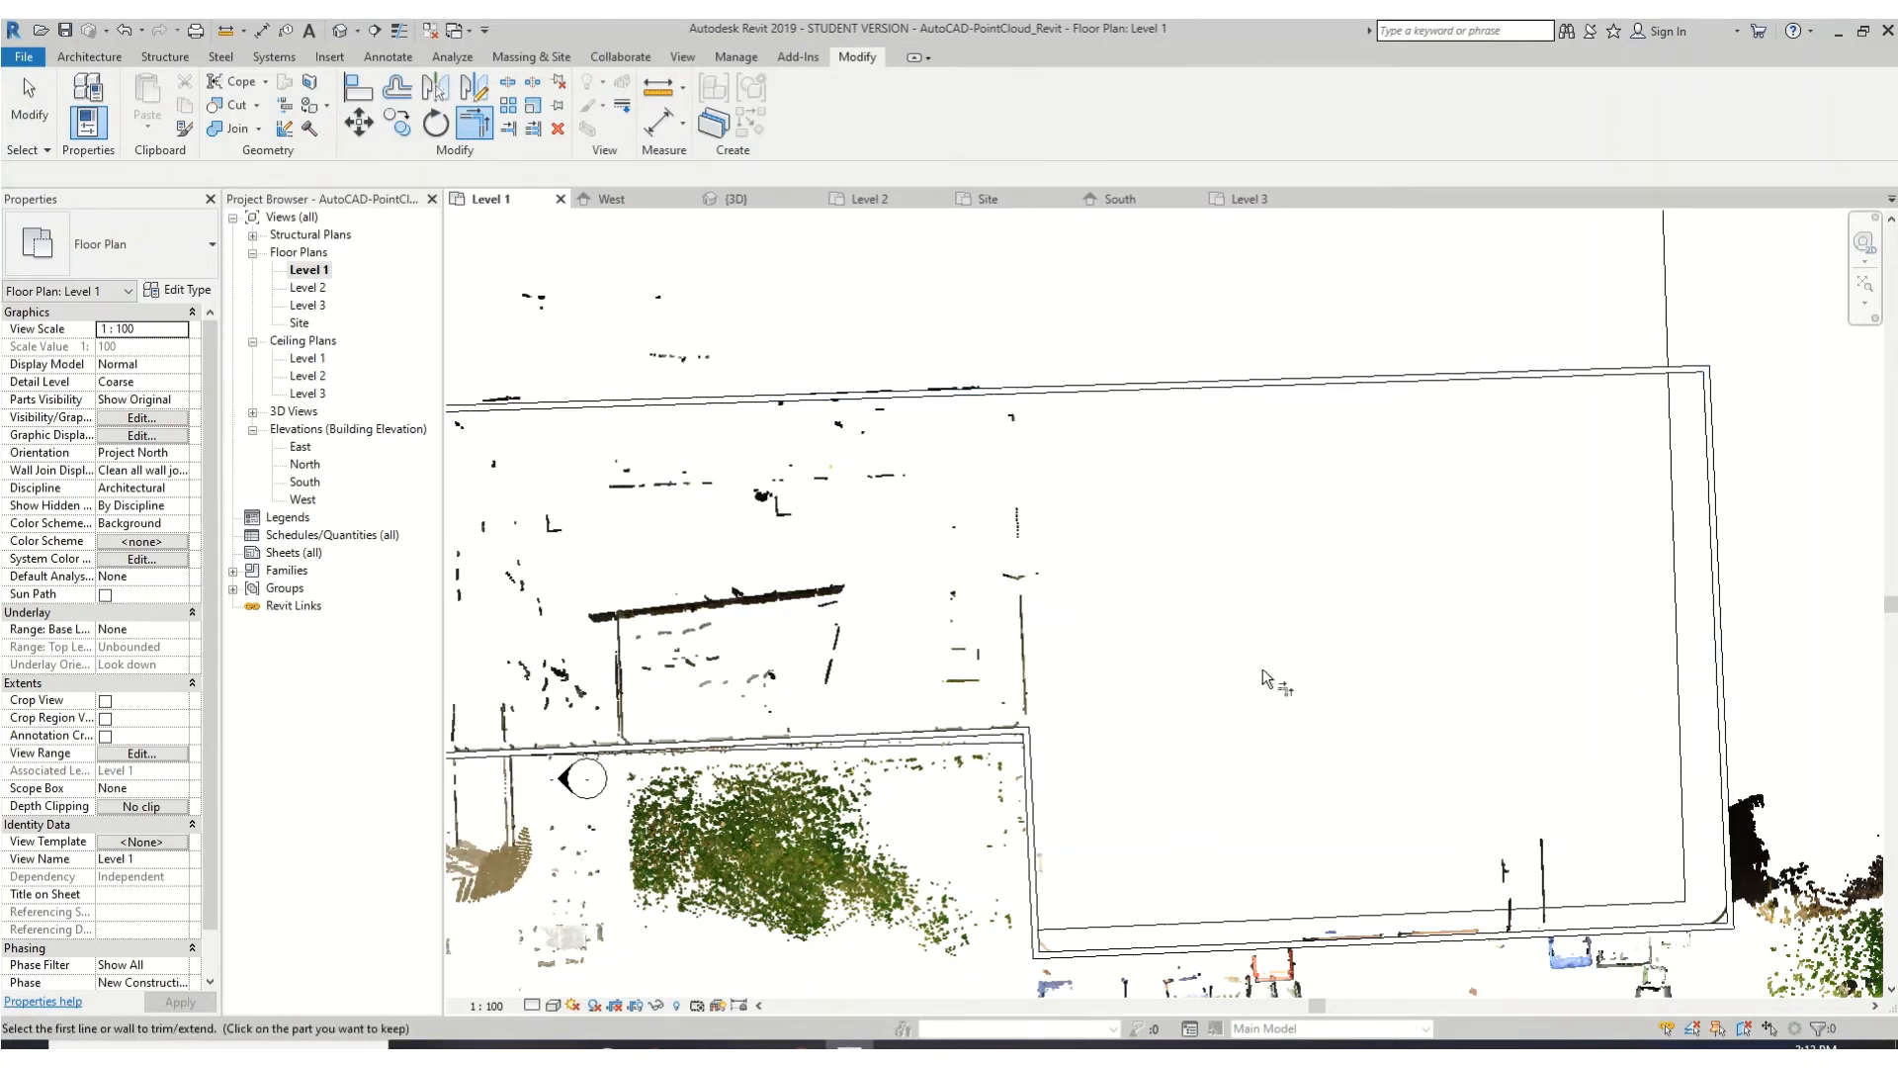
scroll(1004, 565, "down", 4)
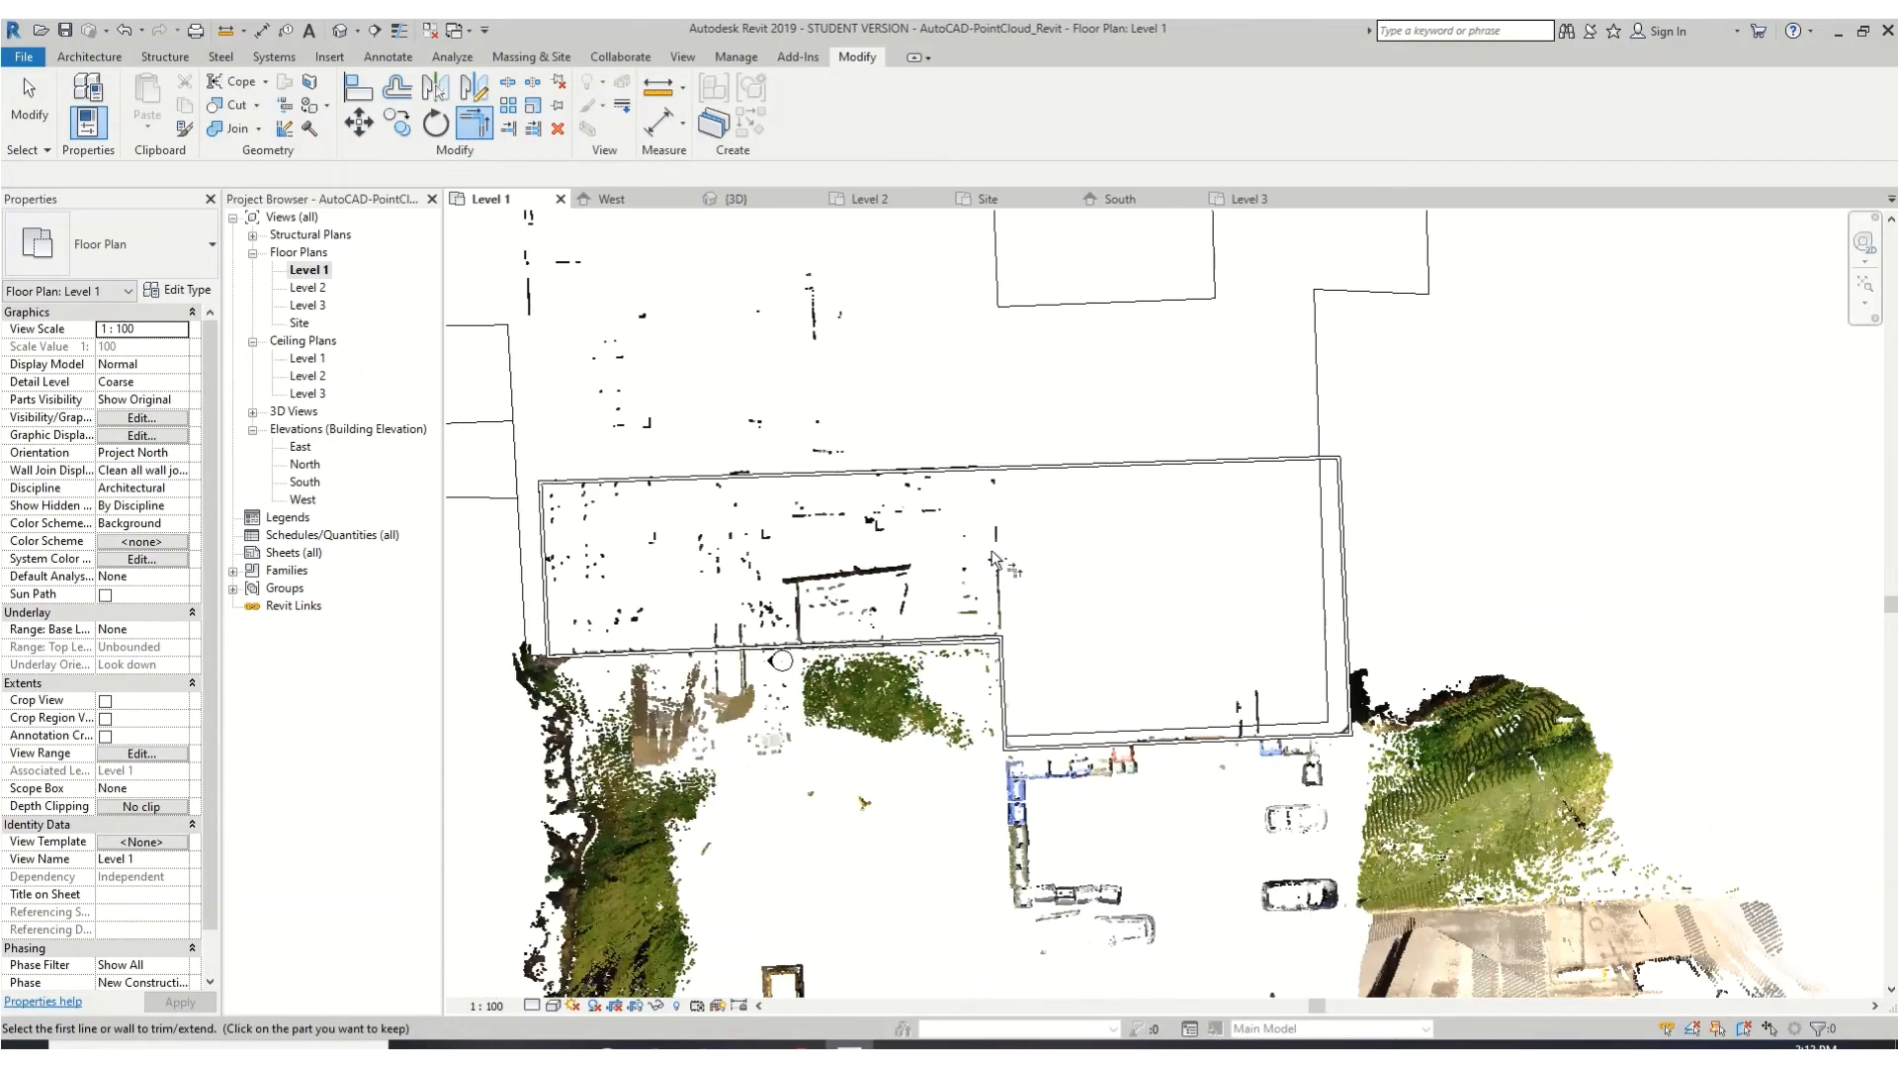
- Open the default 3D view and switch its visual style so the new walls display as filled surfaces against the point cloud
middle_click_drag(1009, 567, 1011, 532)
left_click(340, 30)
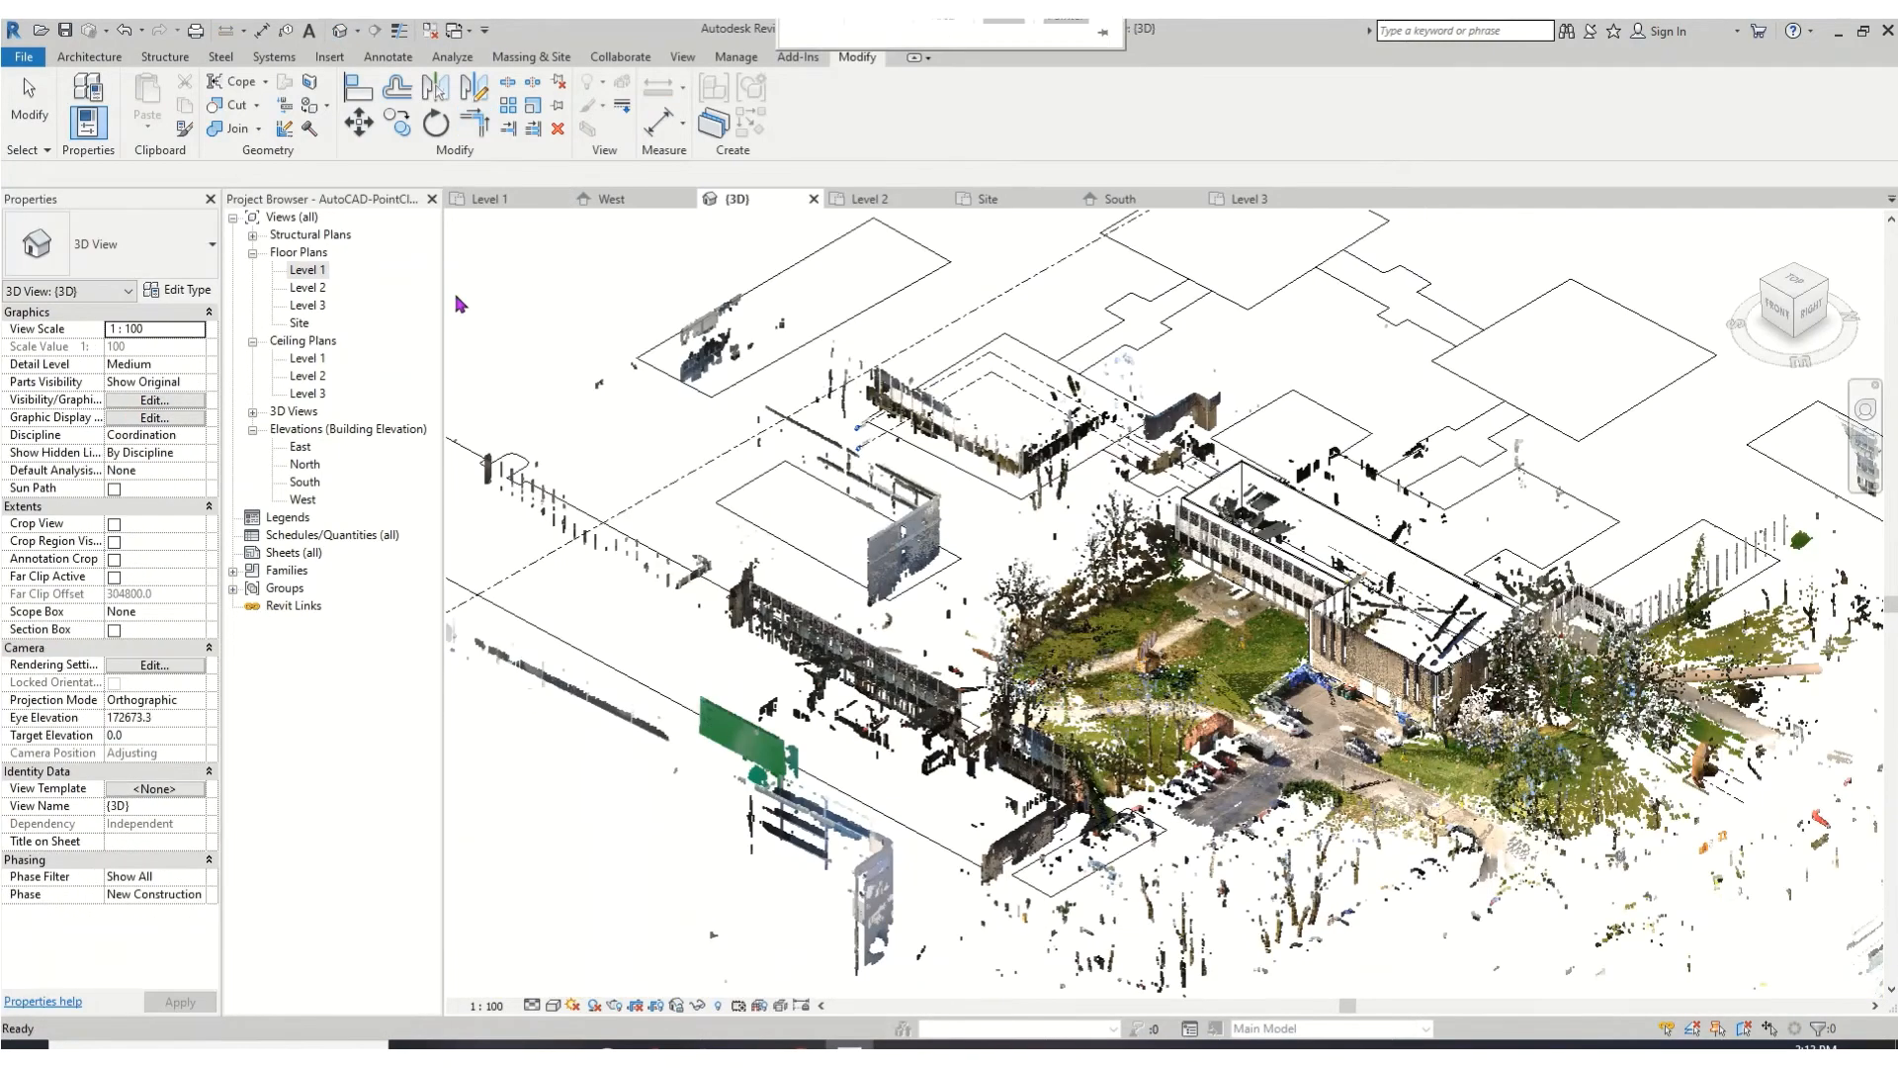
scroll(1419, 781, "up", 5)
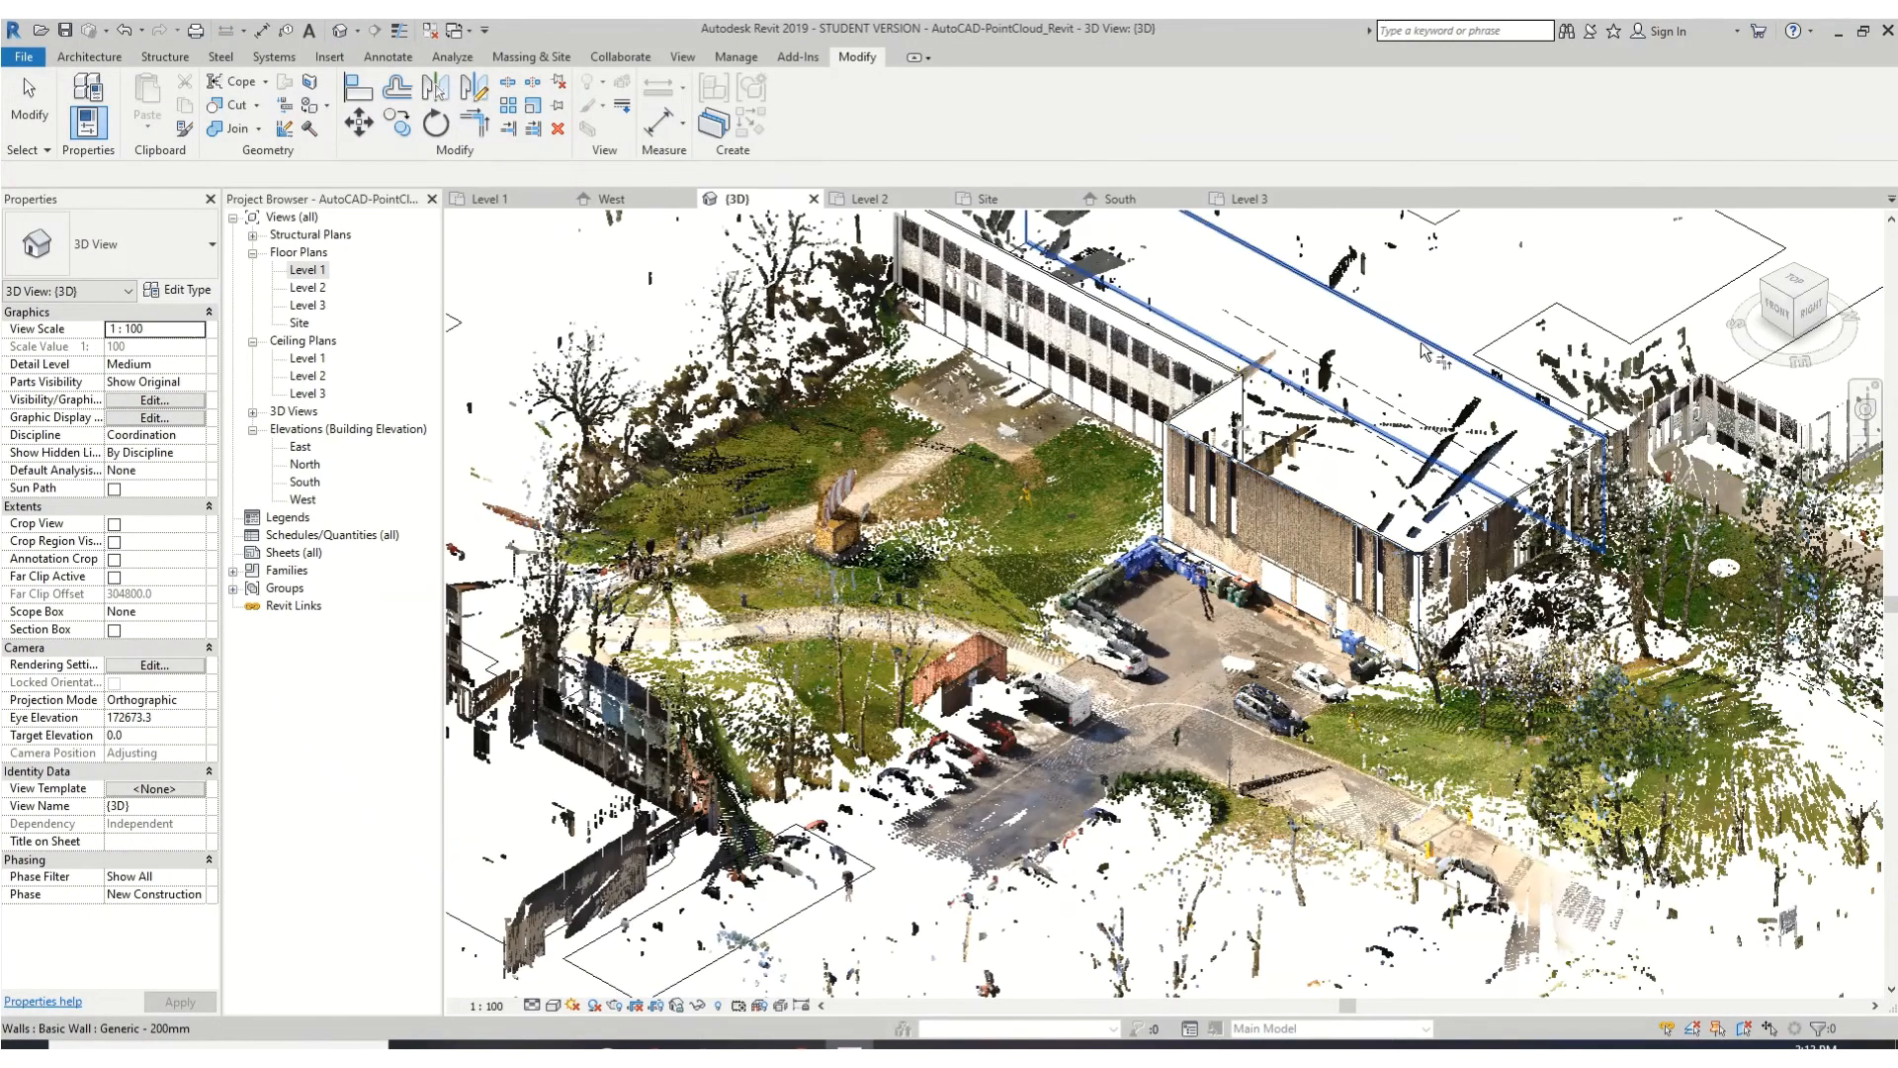
scroll(1332, 379, "down", 2)
scroll(954, 346, "up", 2)
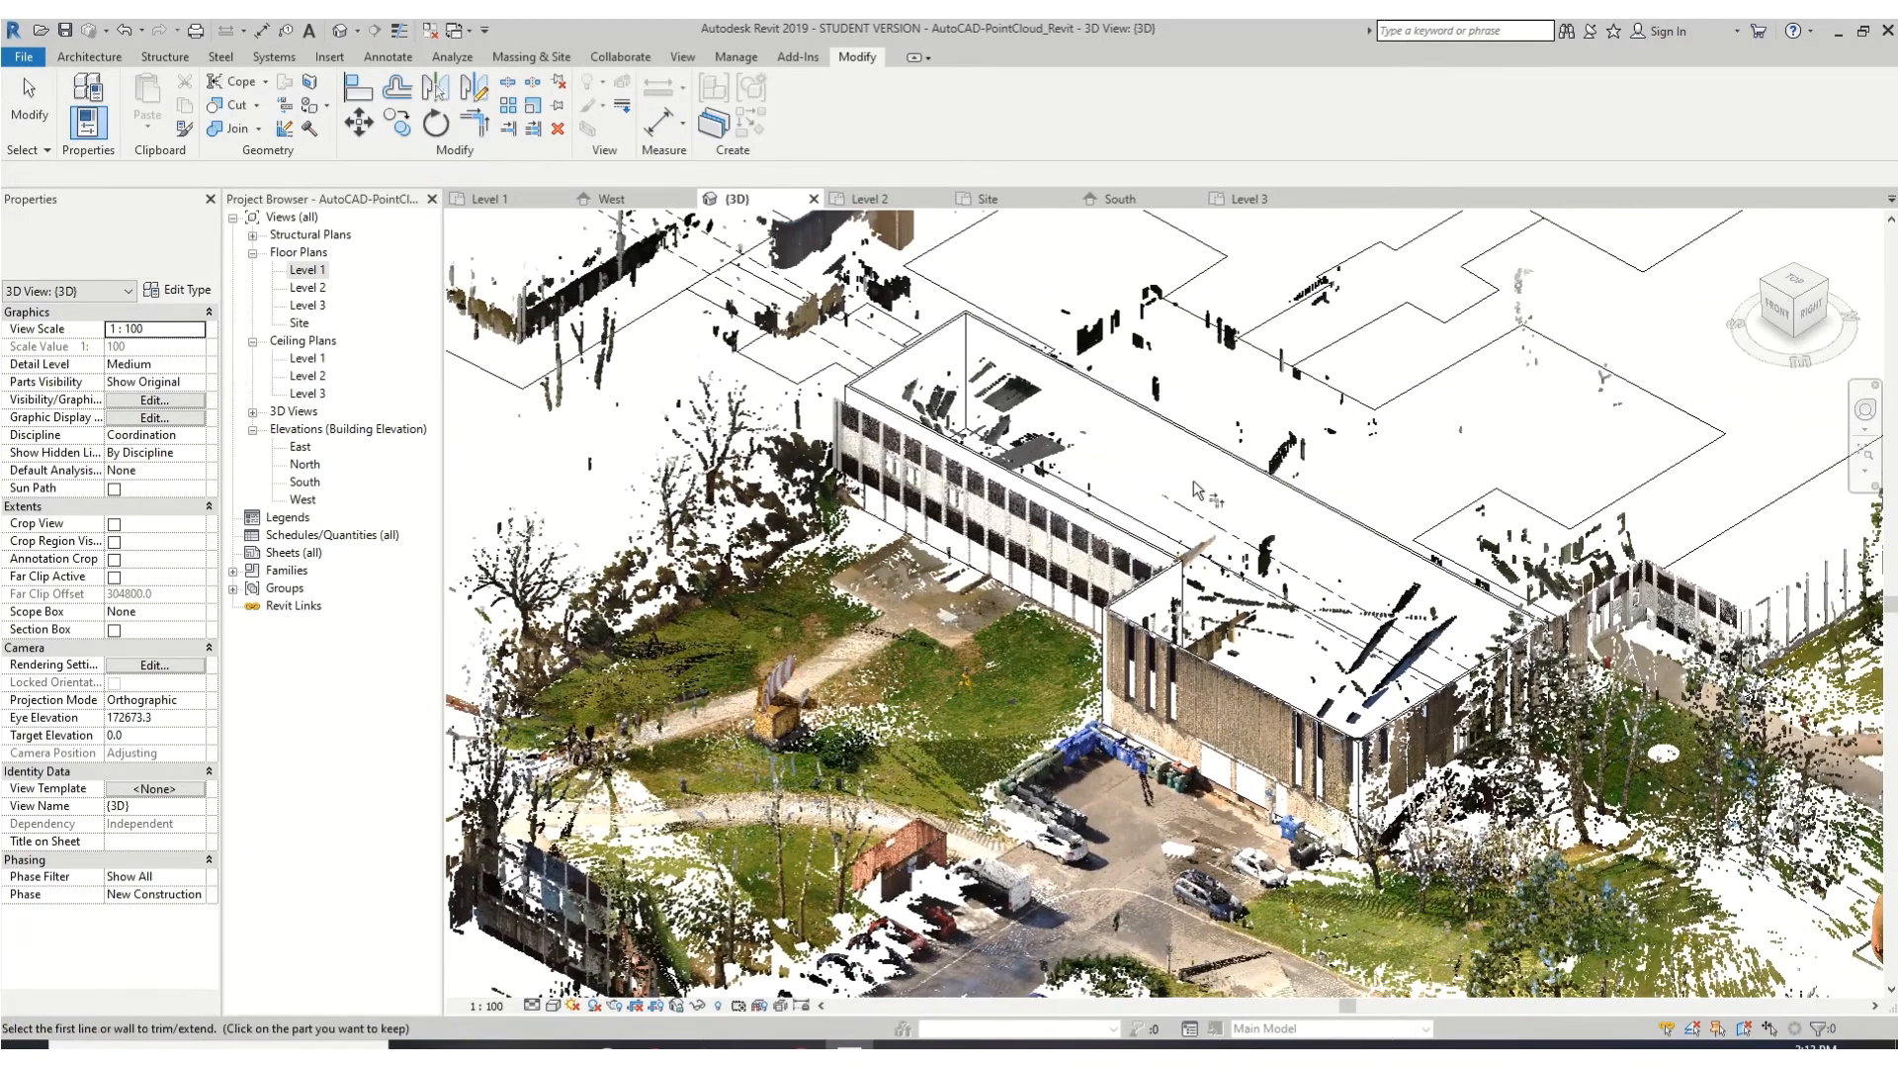
left_click(554, 1005)
left_click(603, 952)
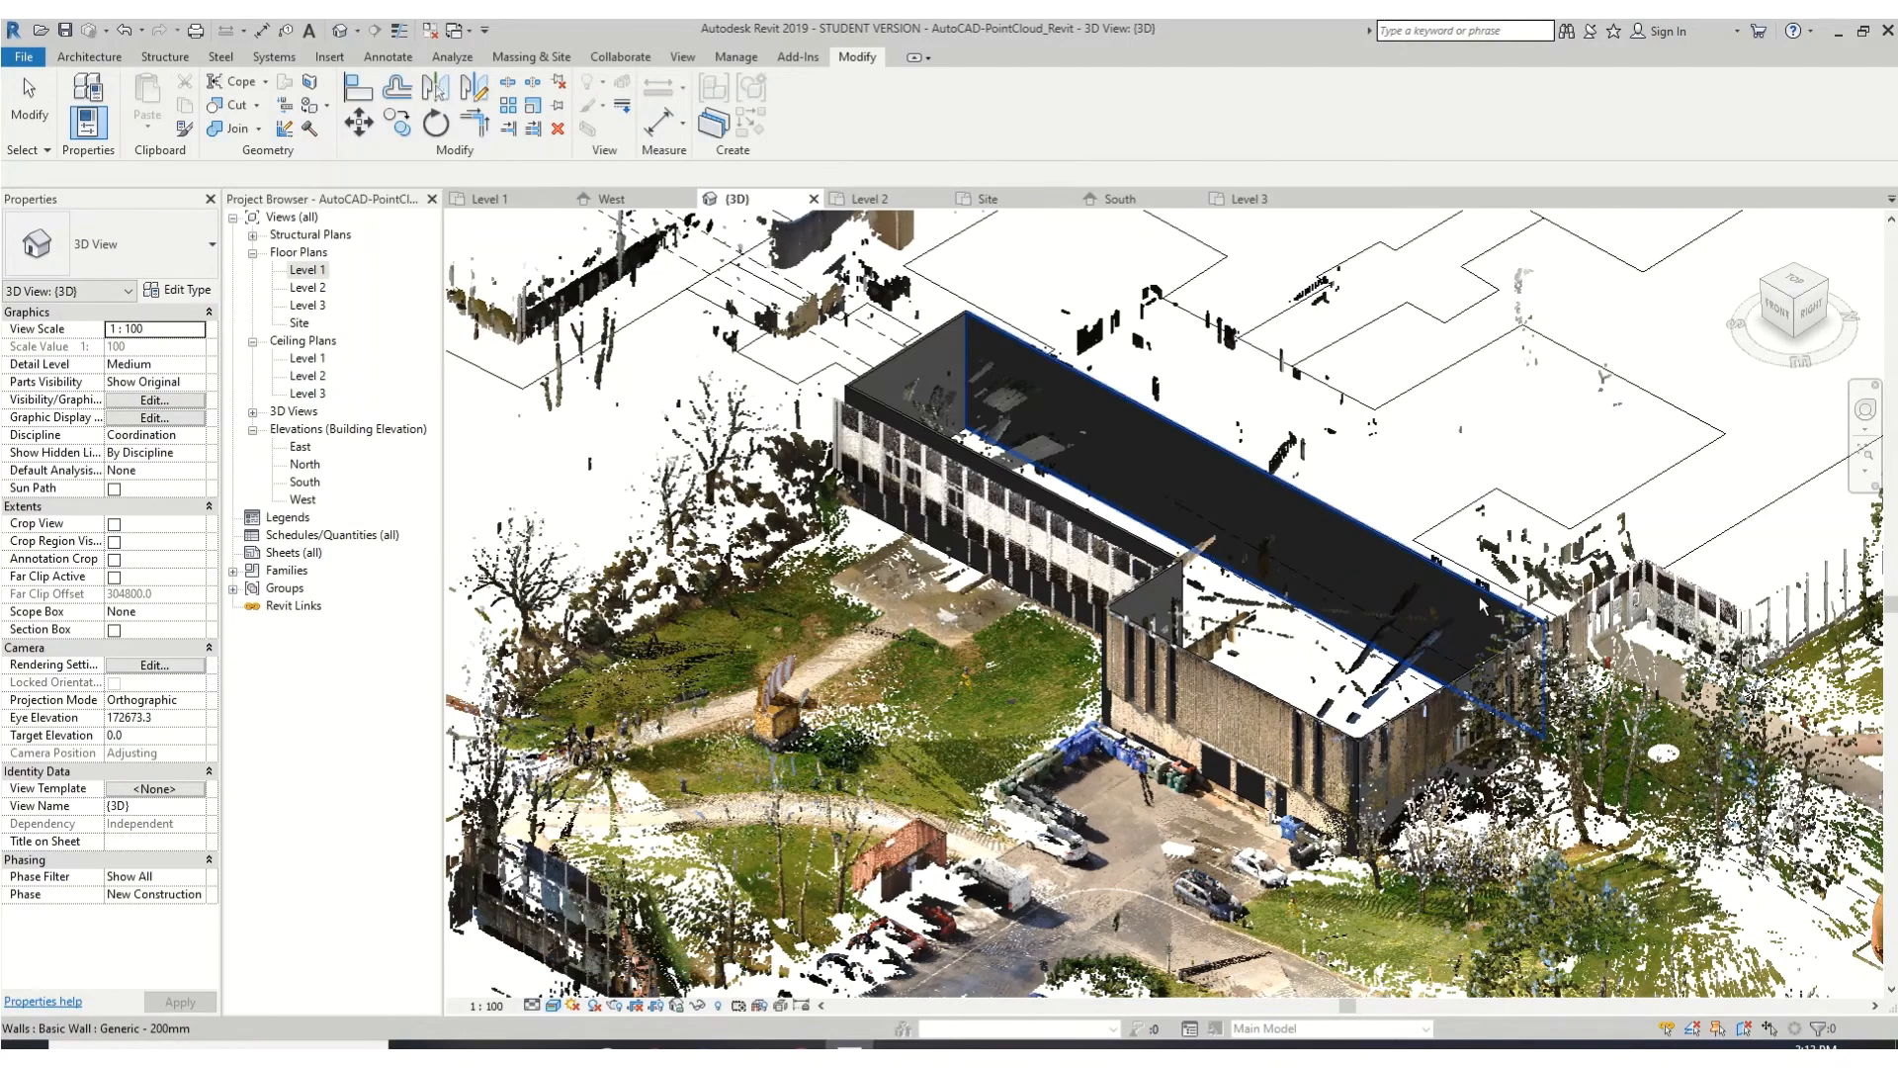
middle_click_drag(1395, 671, 1217, 741)
key("t")
key("r")
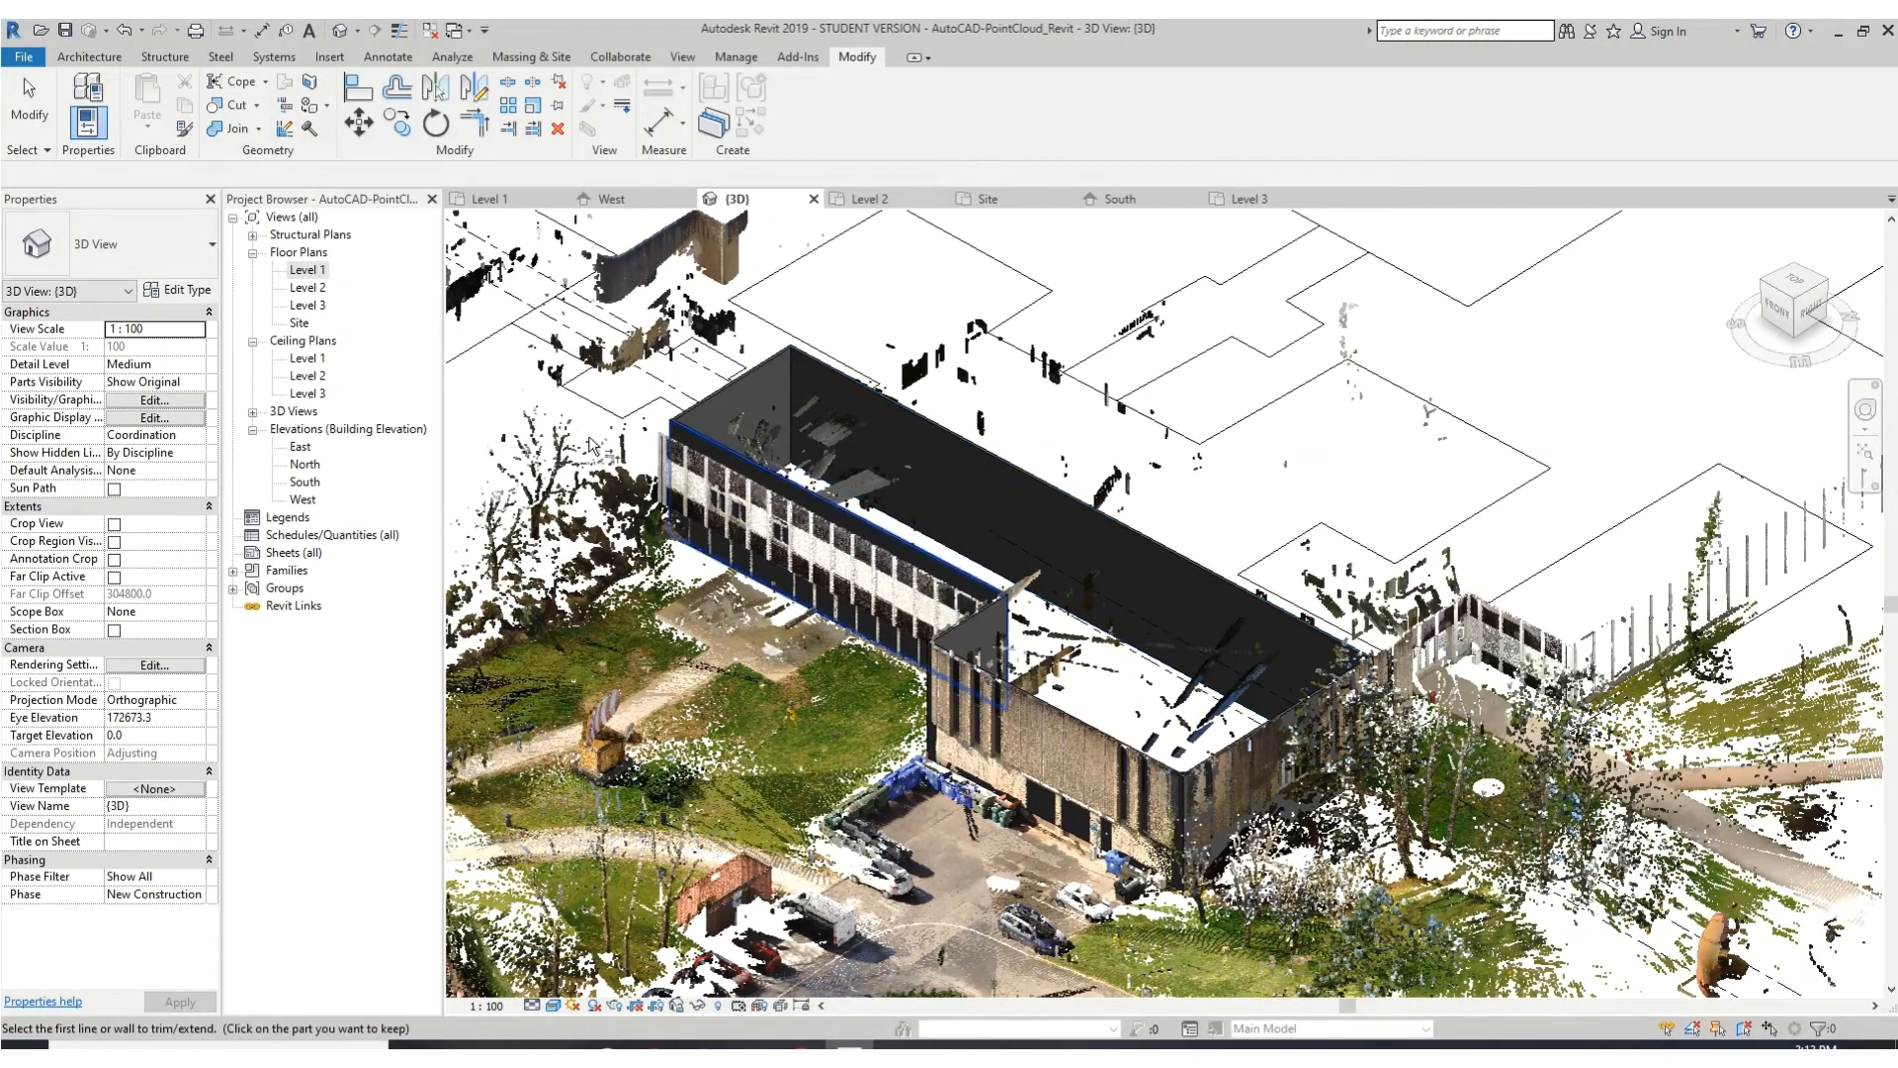
- Start a roof by footprint and assign it to Level 3
left_click(107, 59)
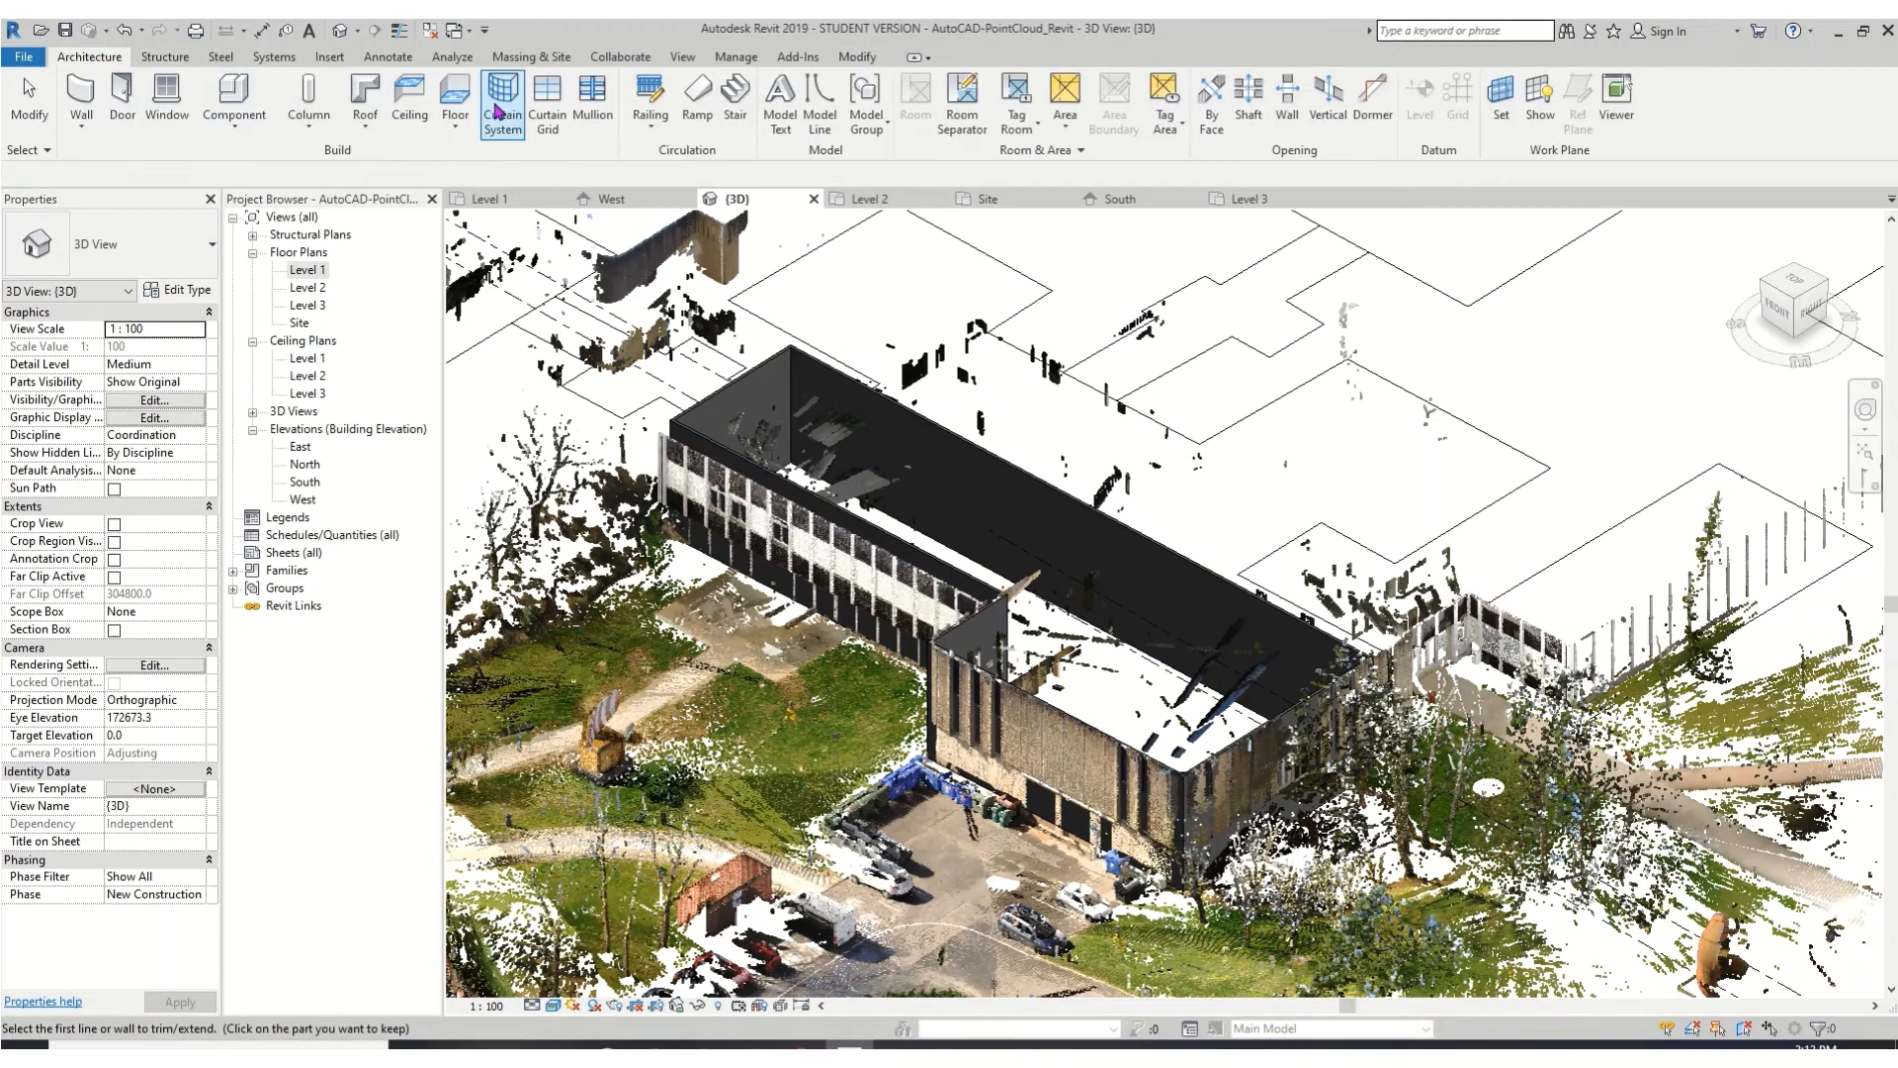
left_click(366, 130)
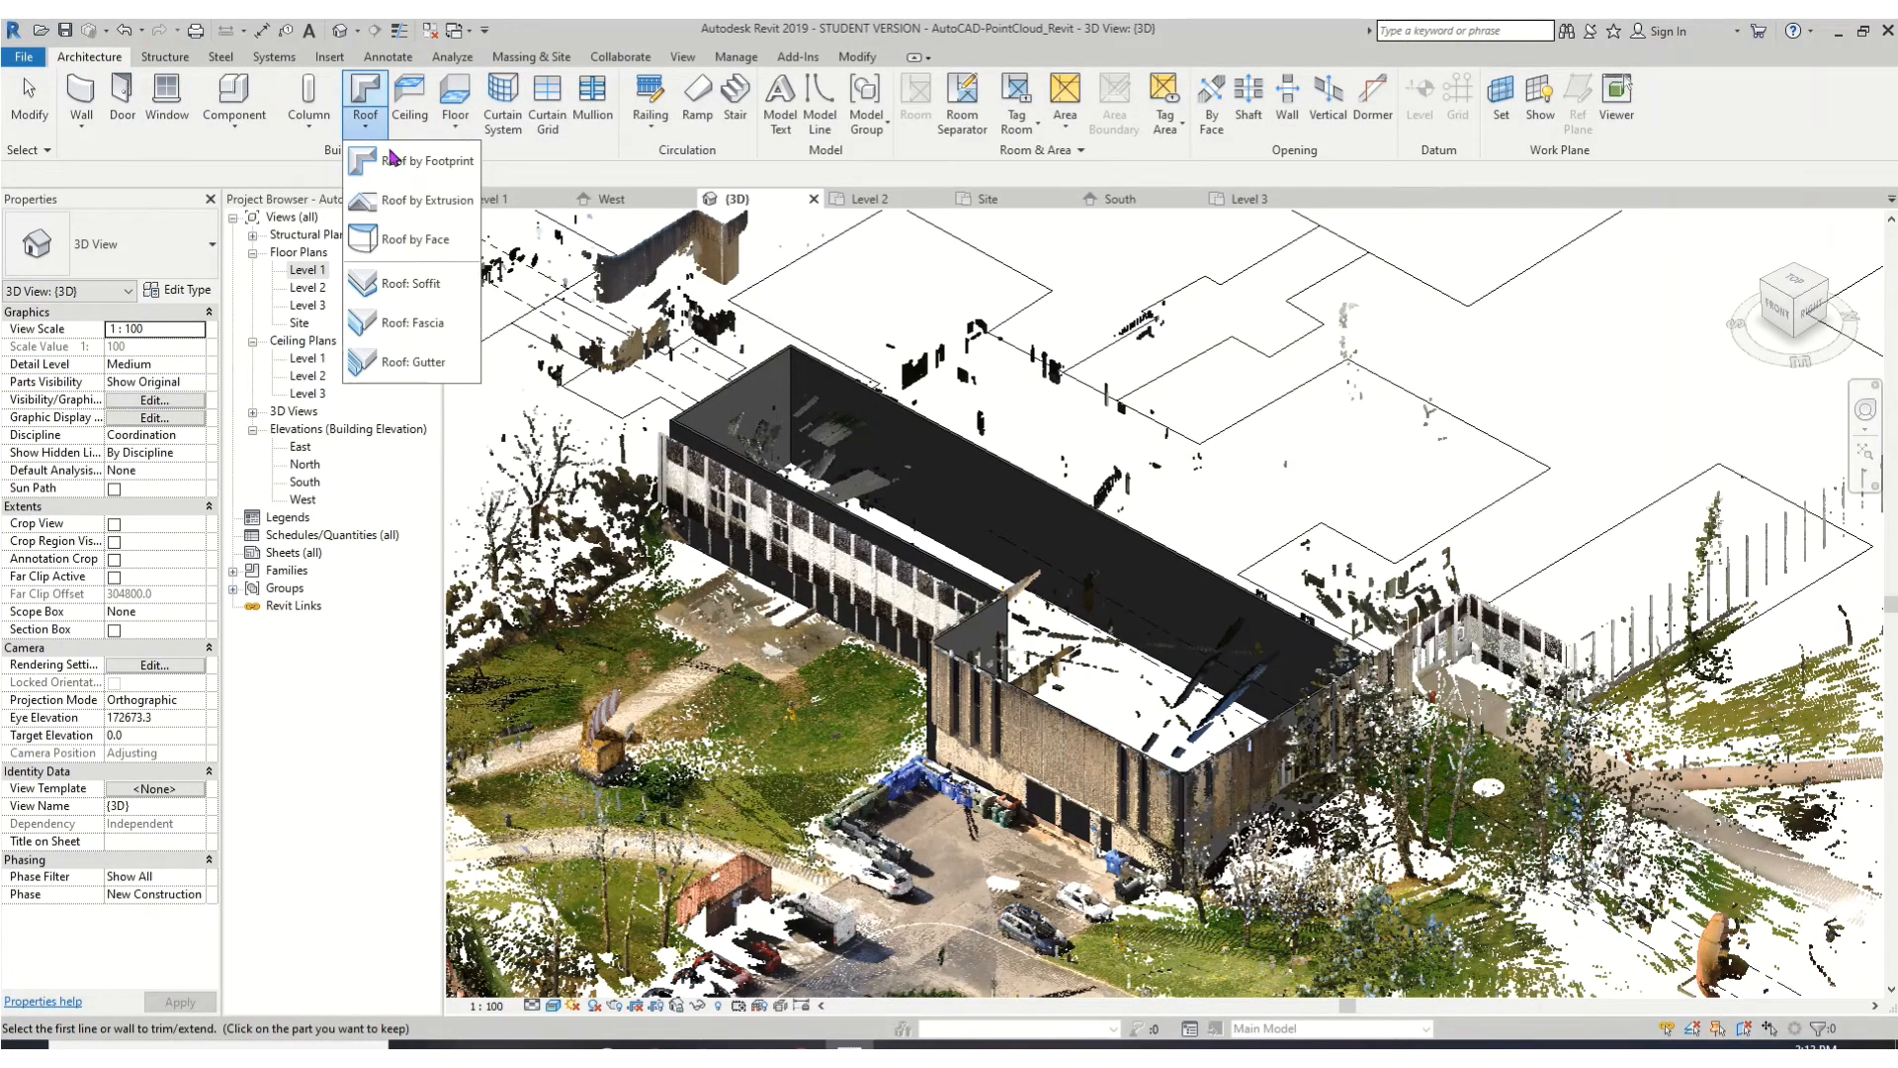
left_click(365, 95)
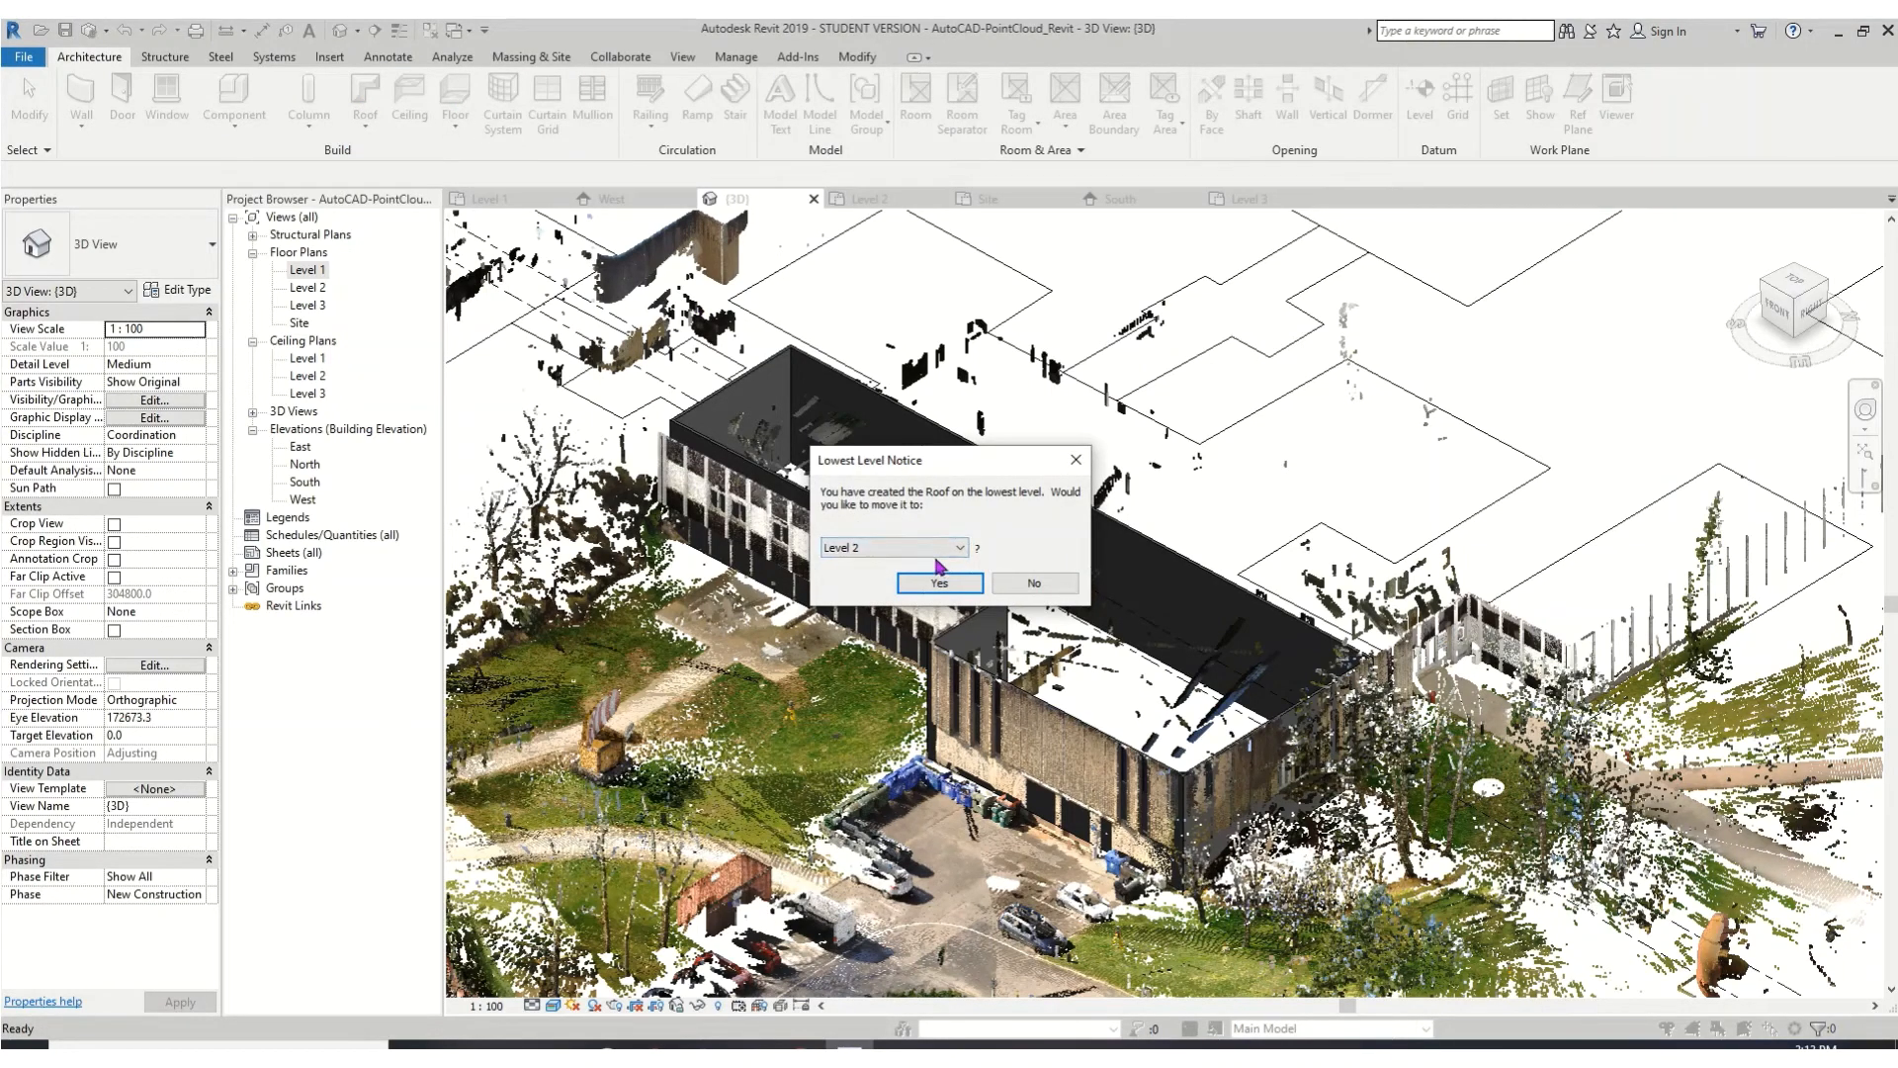
left_click(937, 560)
left_click(877, 589)
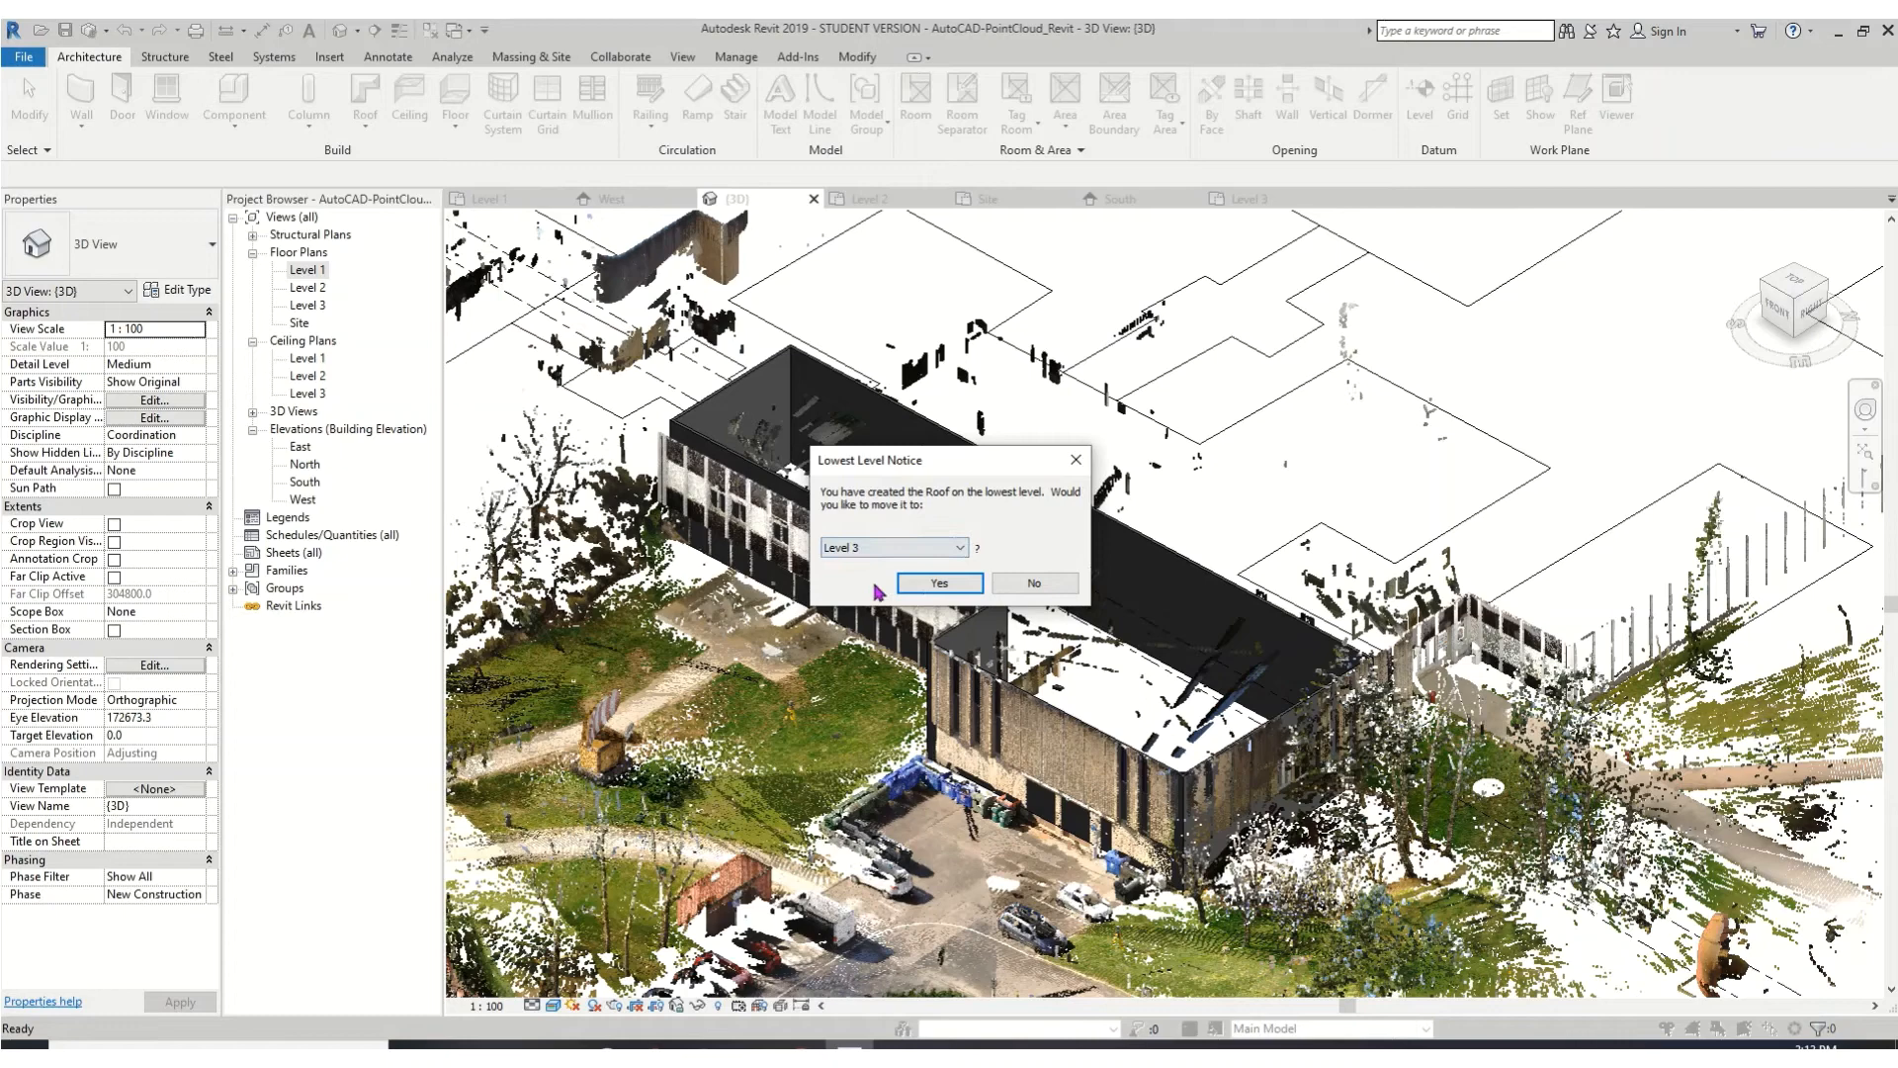
left_click(935, 584)
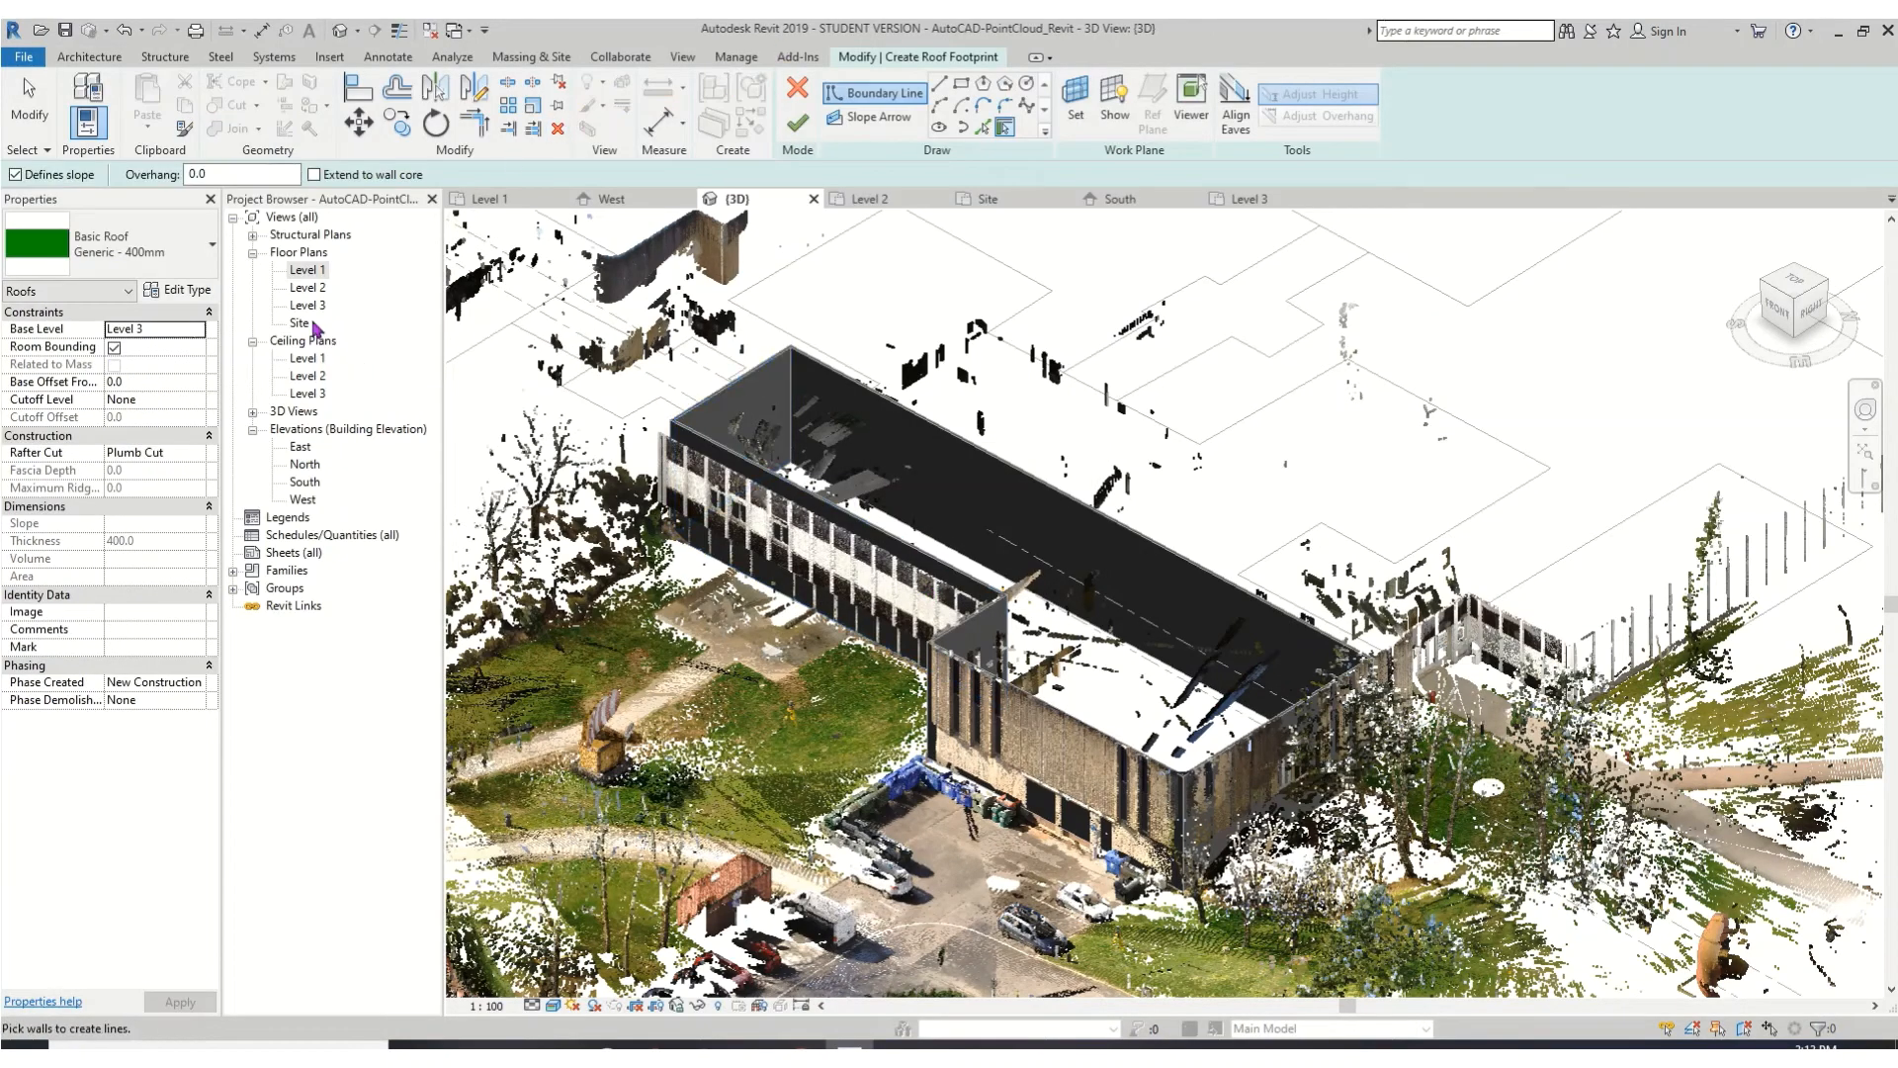
- In the Level 1 floor plan, pick the west and north walls as roof boundary lines, flipping the north line to the wall's outer face
double_click(308, 304)
double_click(308, 287)
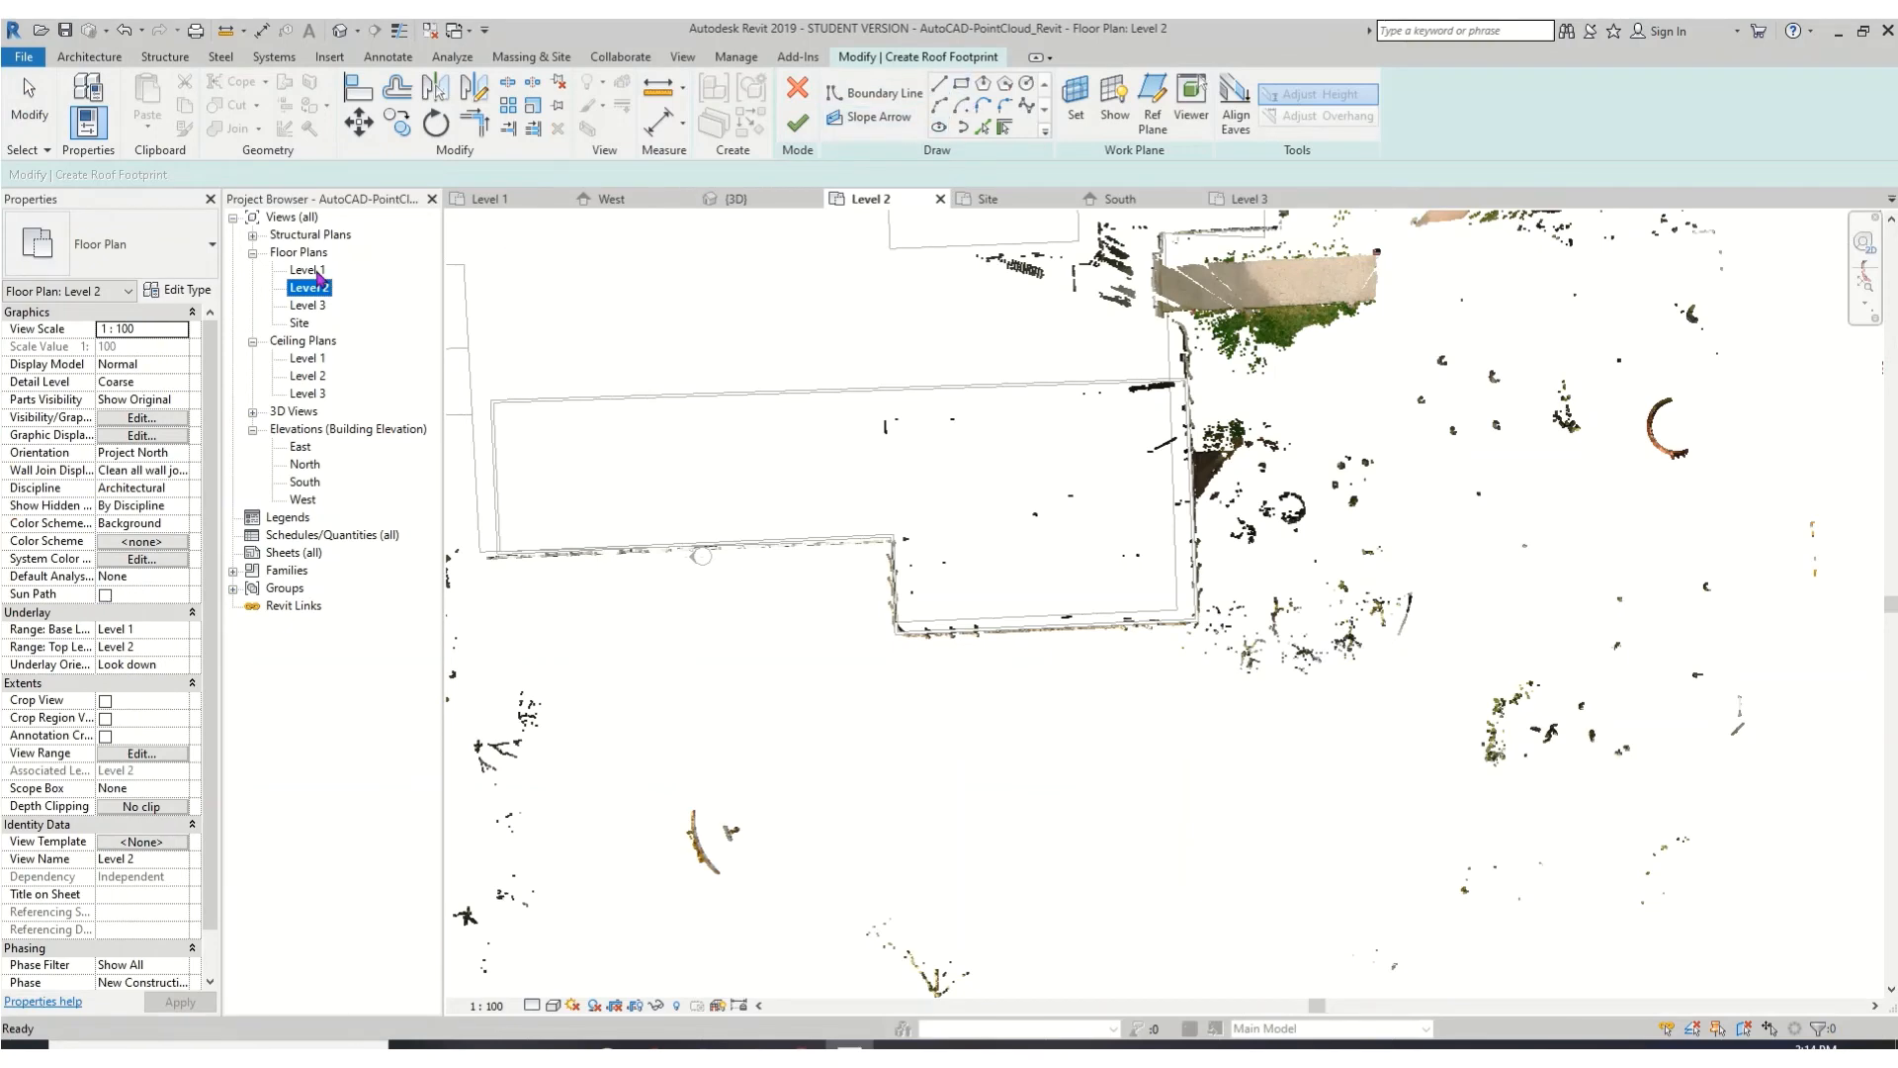
double_click(314, 271)
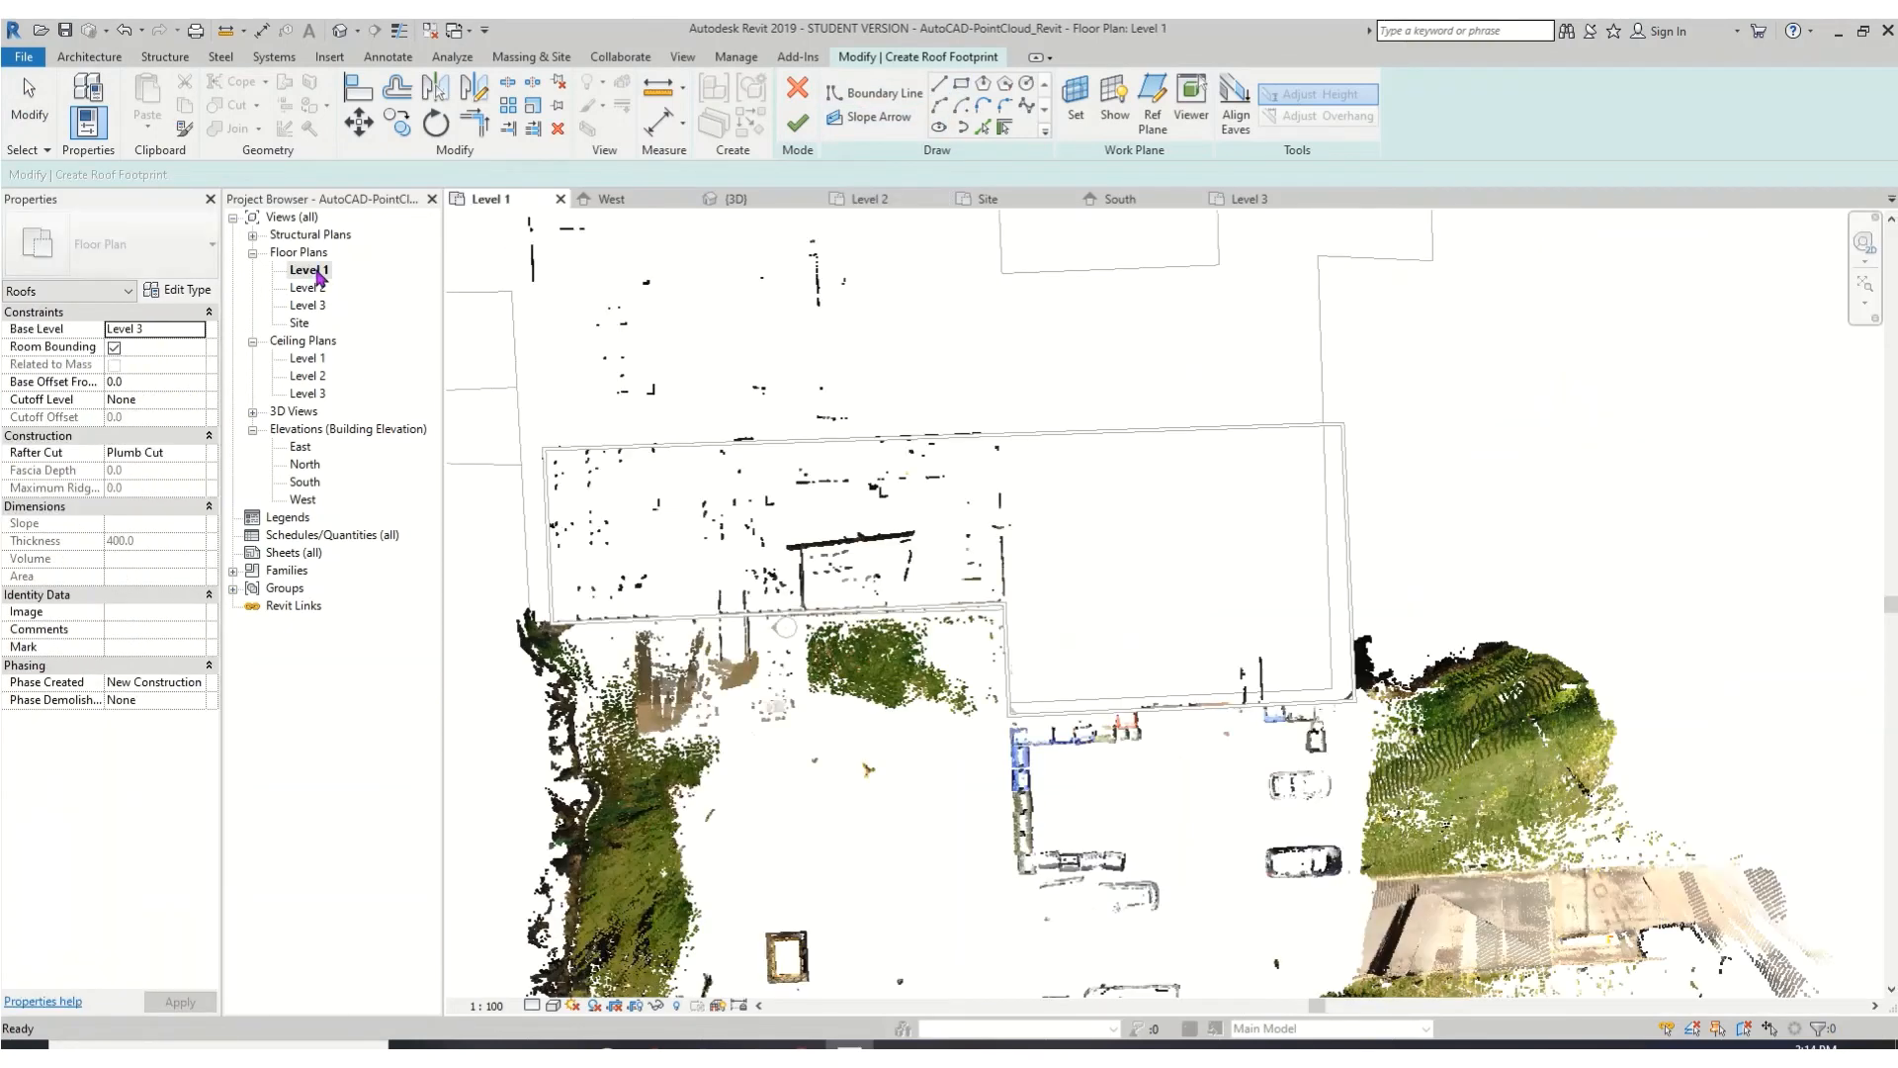
left_click(997, 129)
left_click(550, 534)
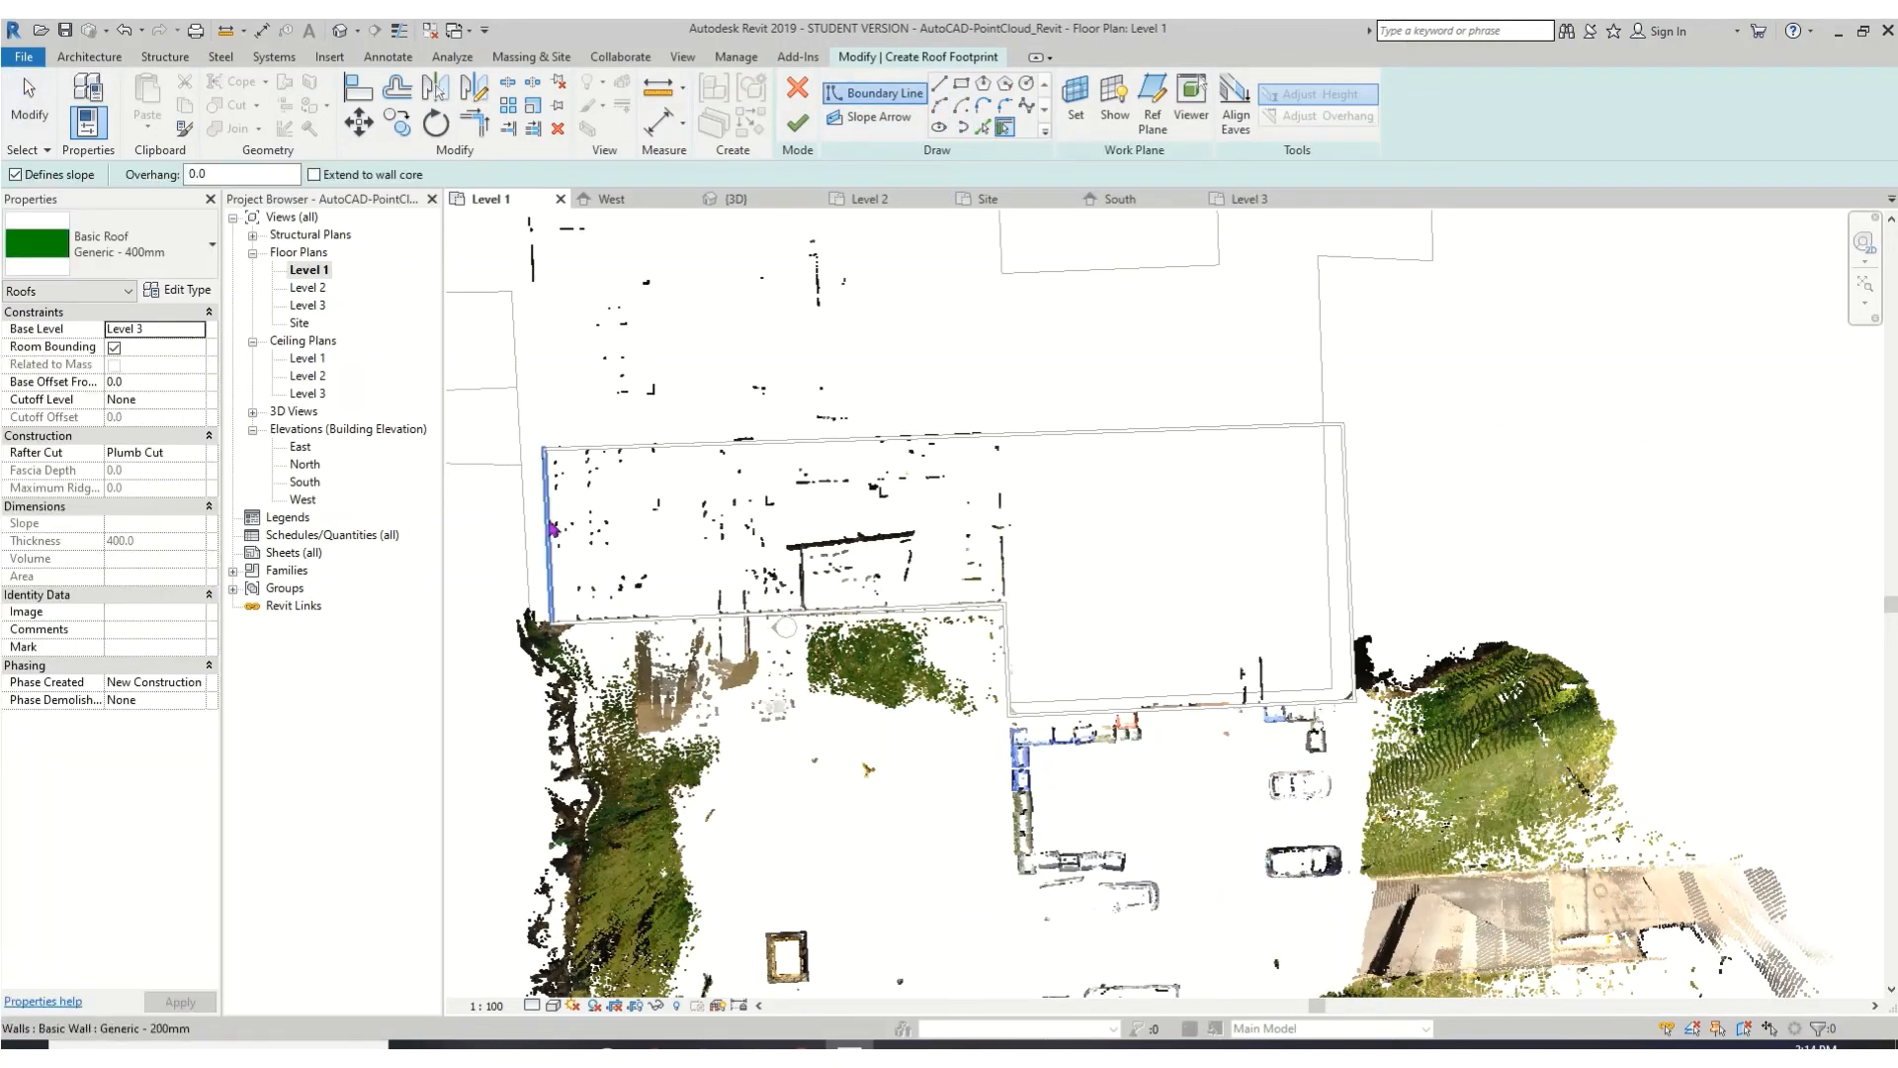
left_click(586, 457)
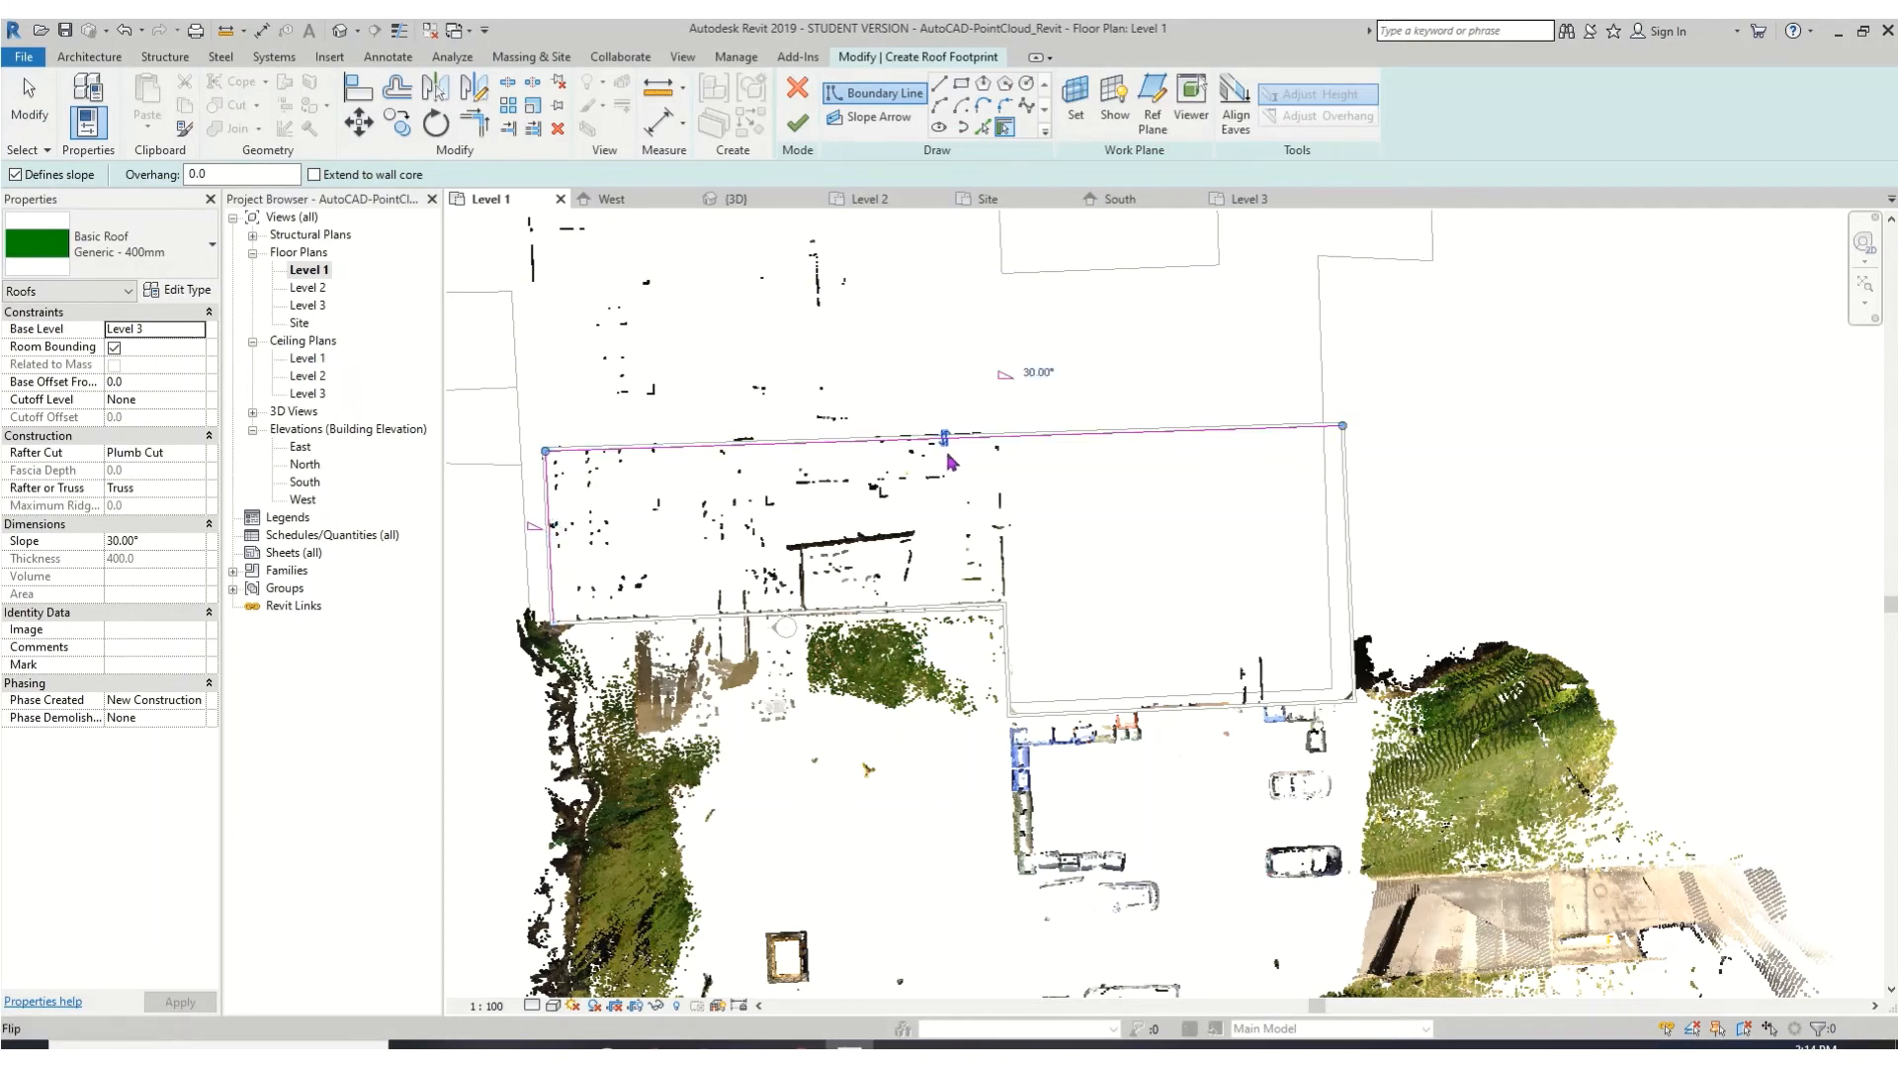
scroll(817, 492, "up", 3)
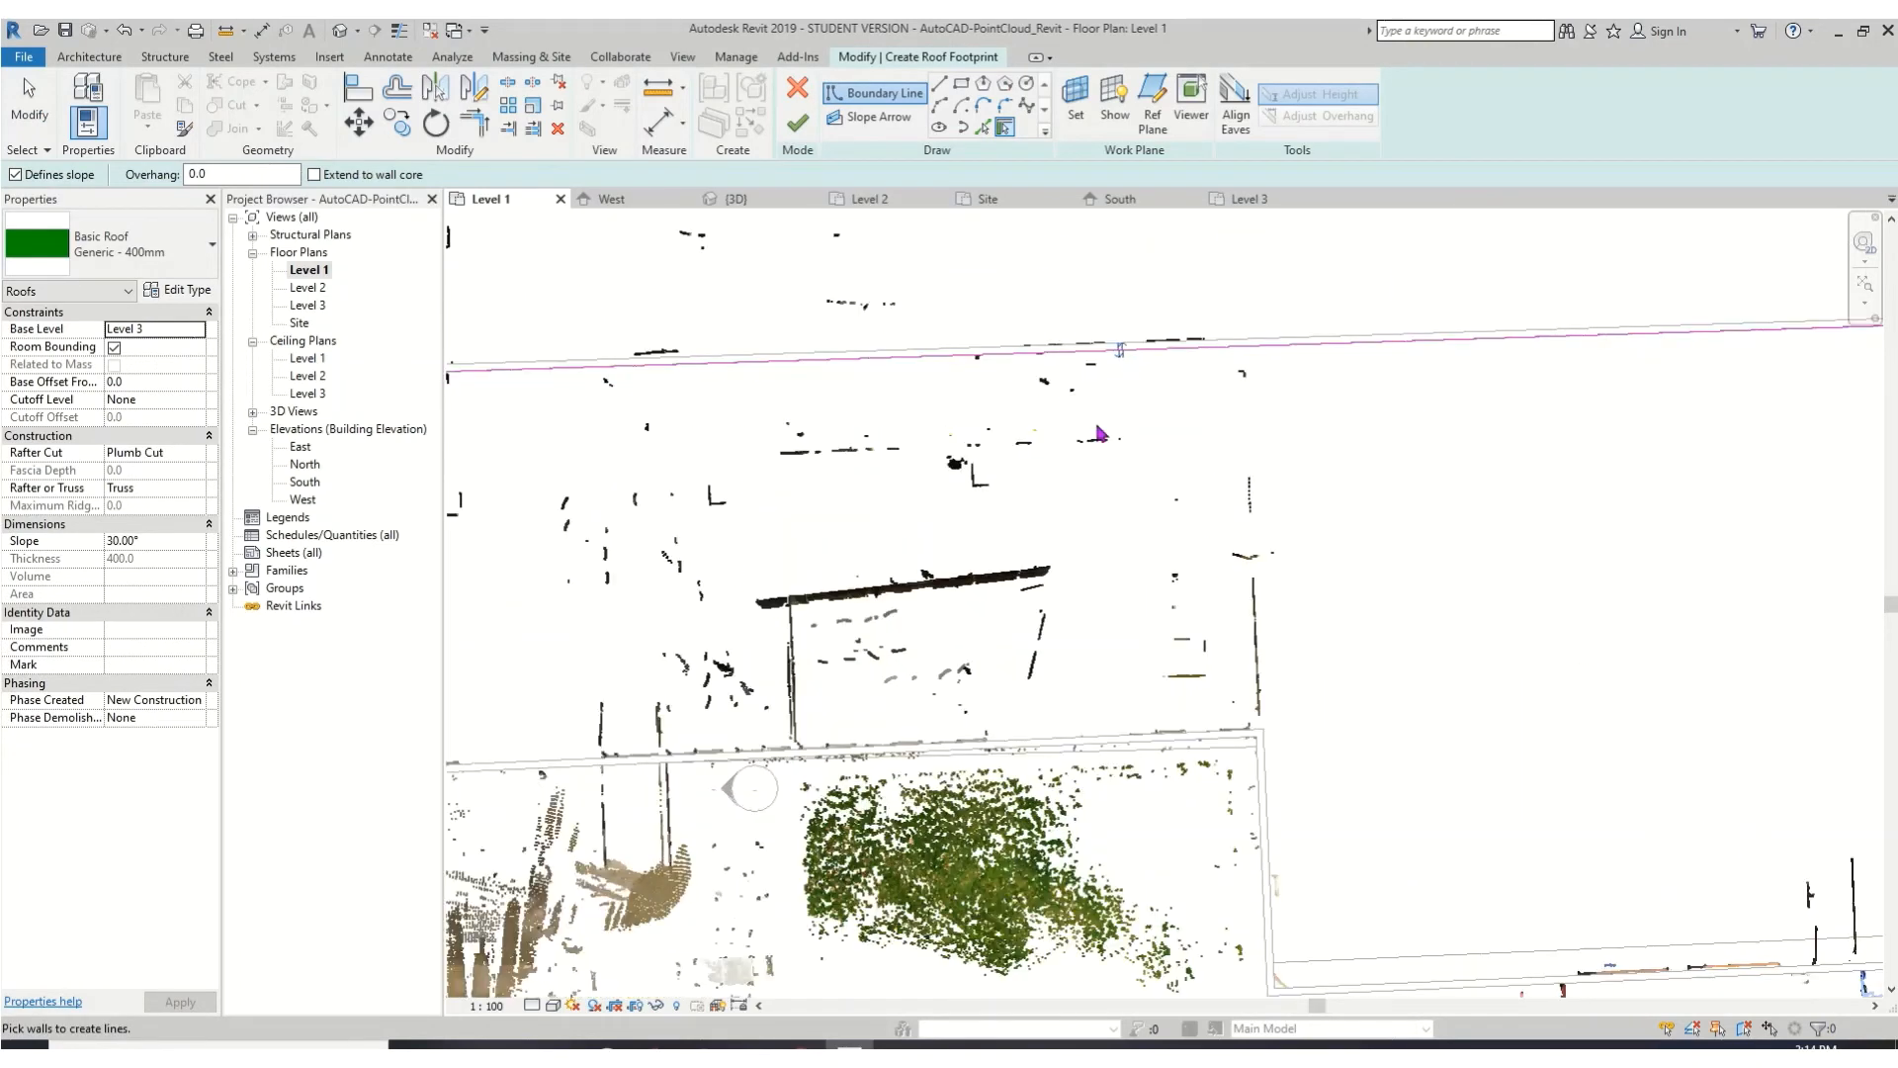
left_click(1120, 353)
- Turn off slope definition for new lines and pick the east wall and all the south-side walls to close the roof boundary
middle_click_drag(728, 447, 1293, 478)
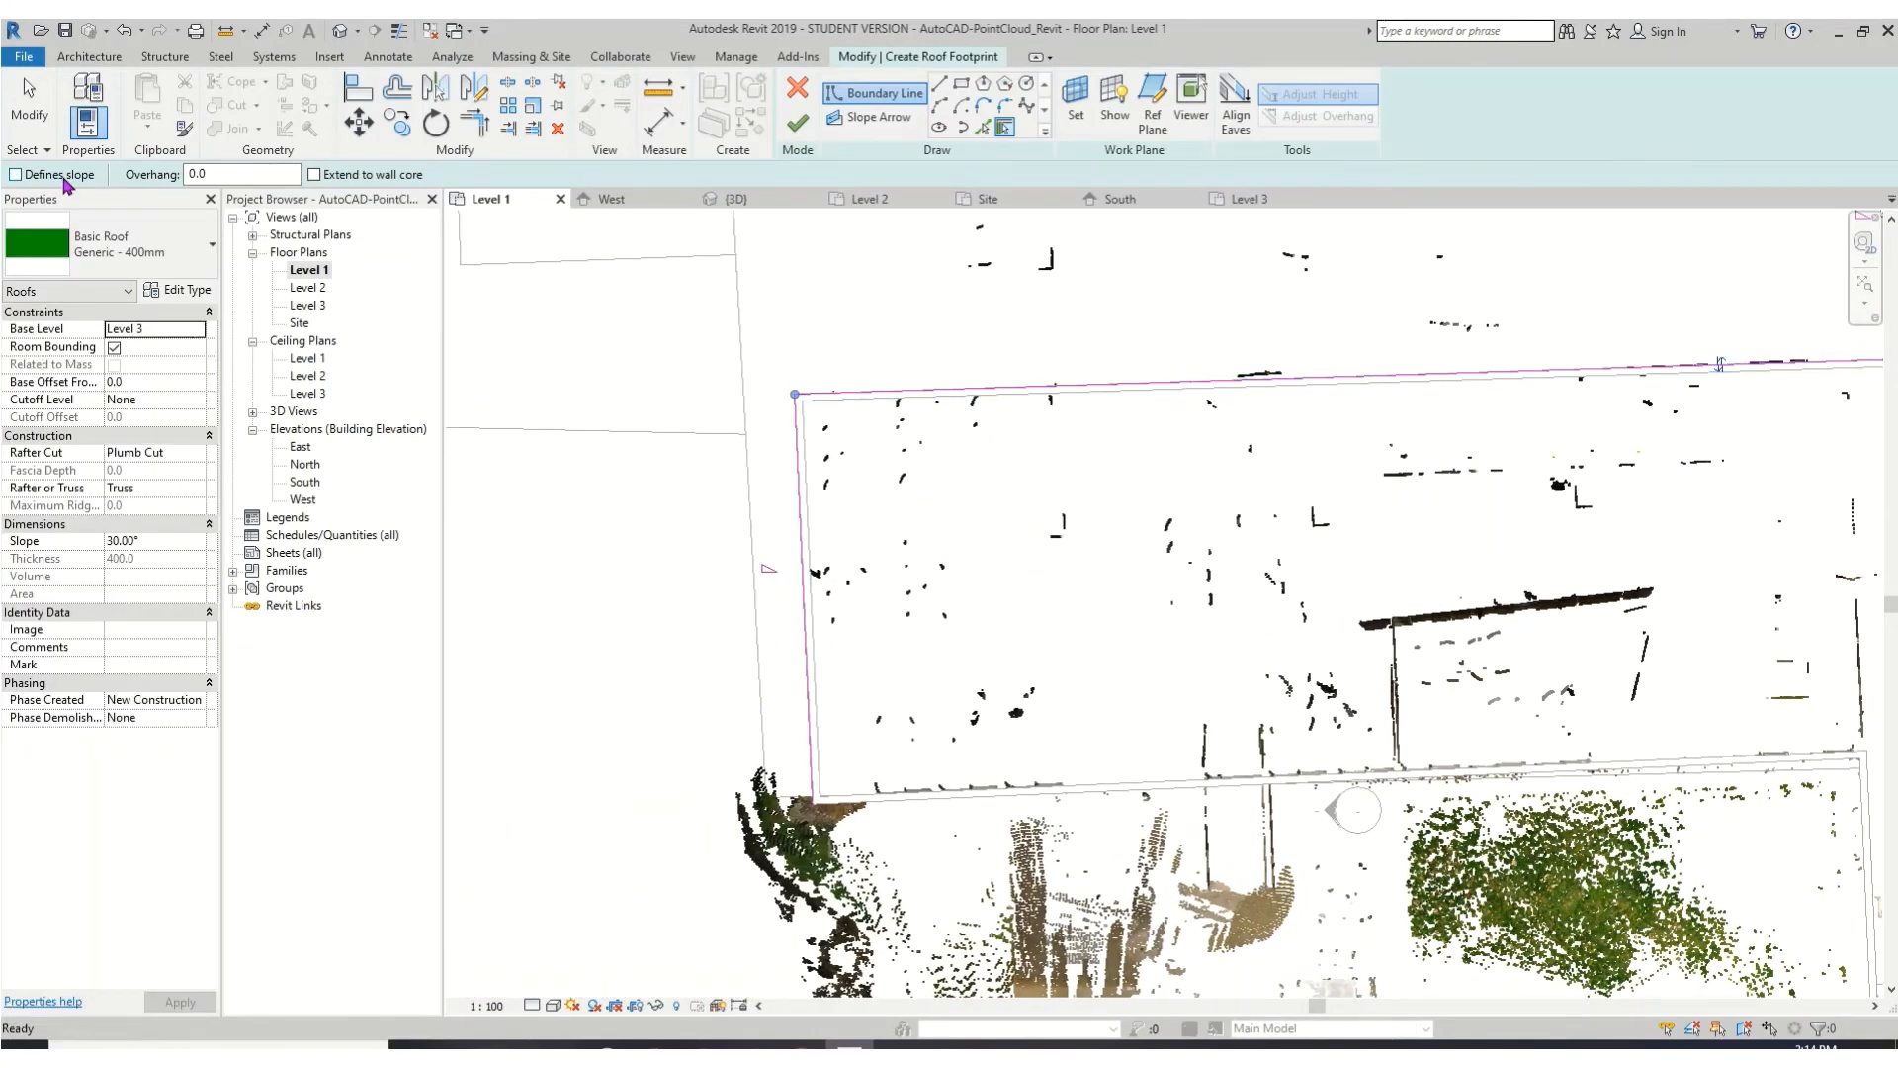
scroll(1337, 589, "down", 3)
middle_click_drag(1550, 651, 992, 641)
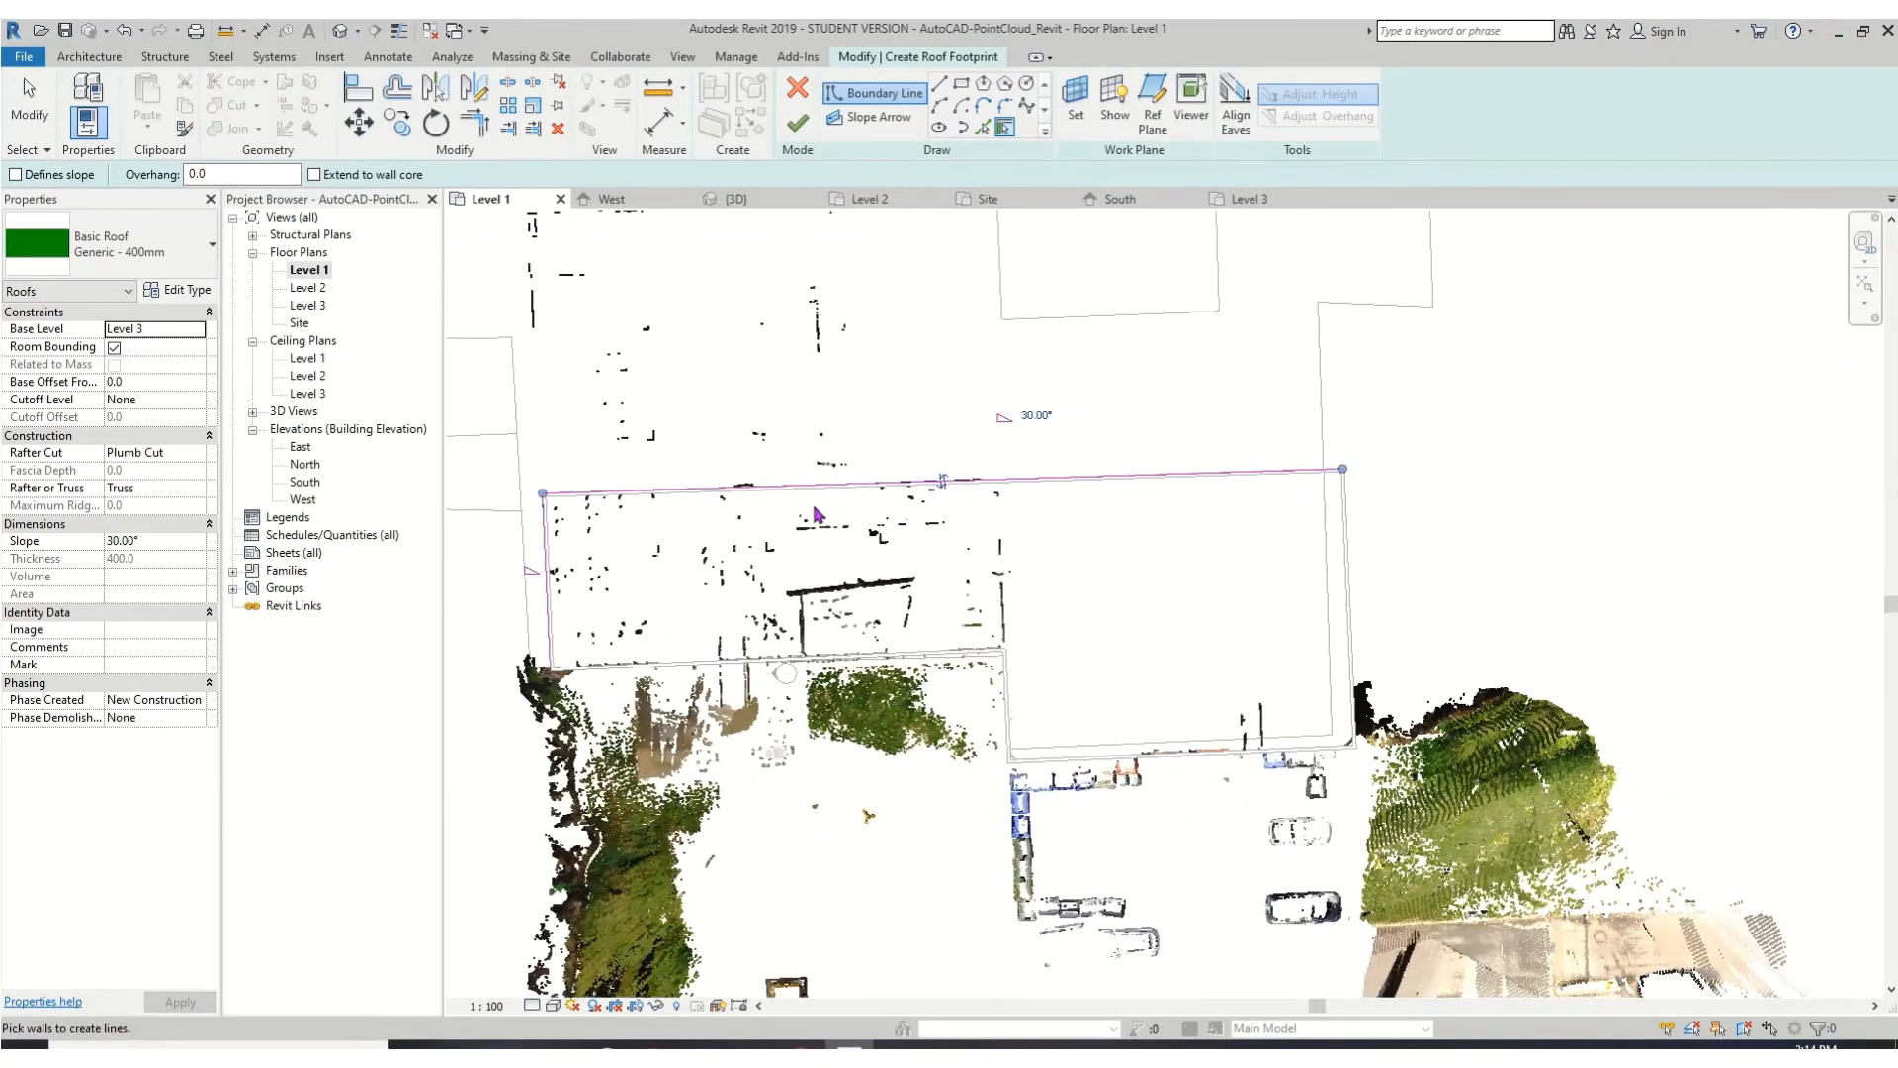
left_click(1350, 584)
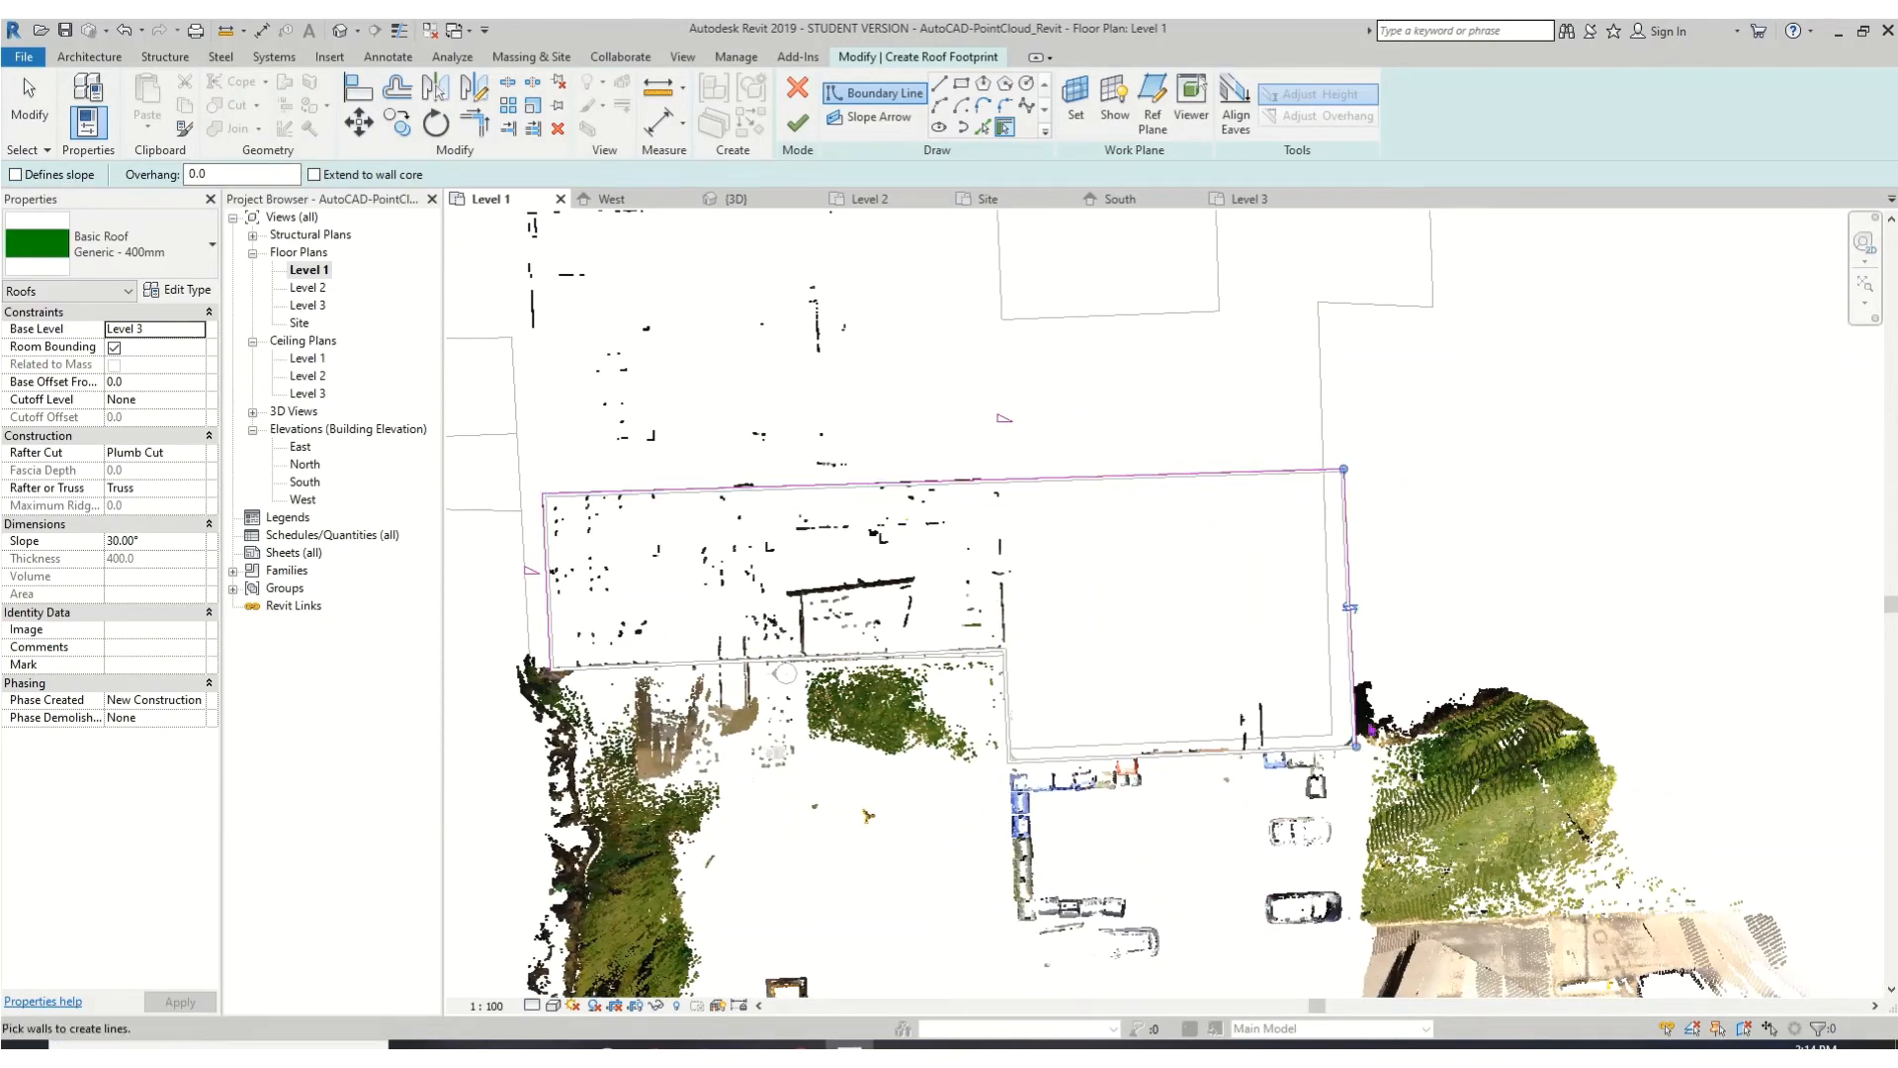
left_click(1087, 740)
left_click(1008, 706)
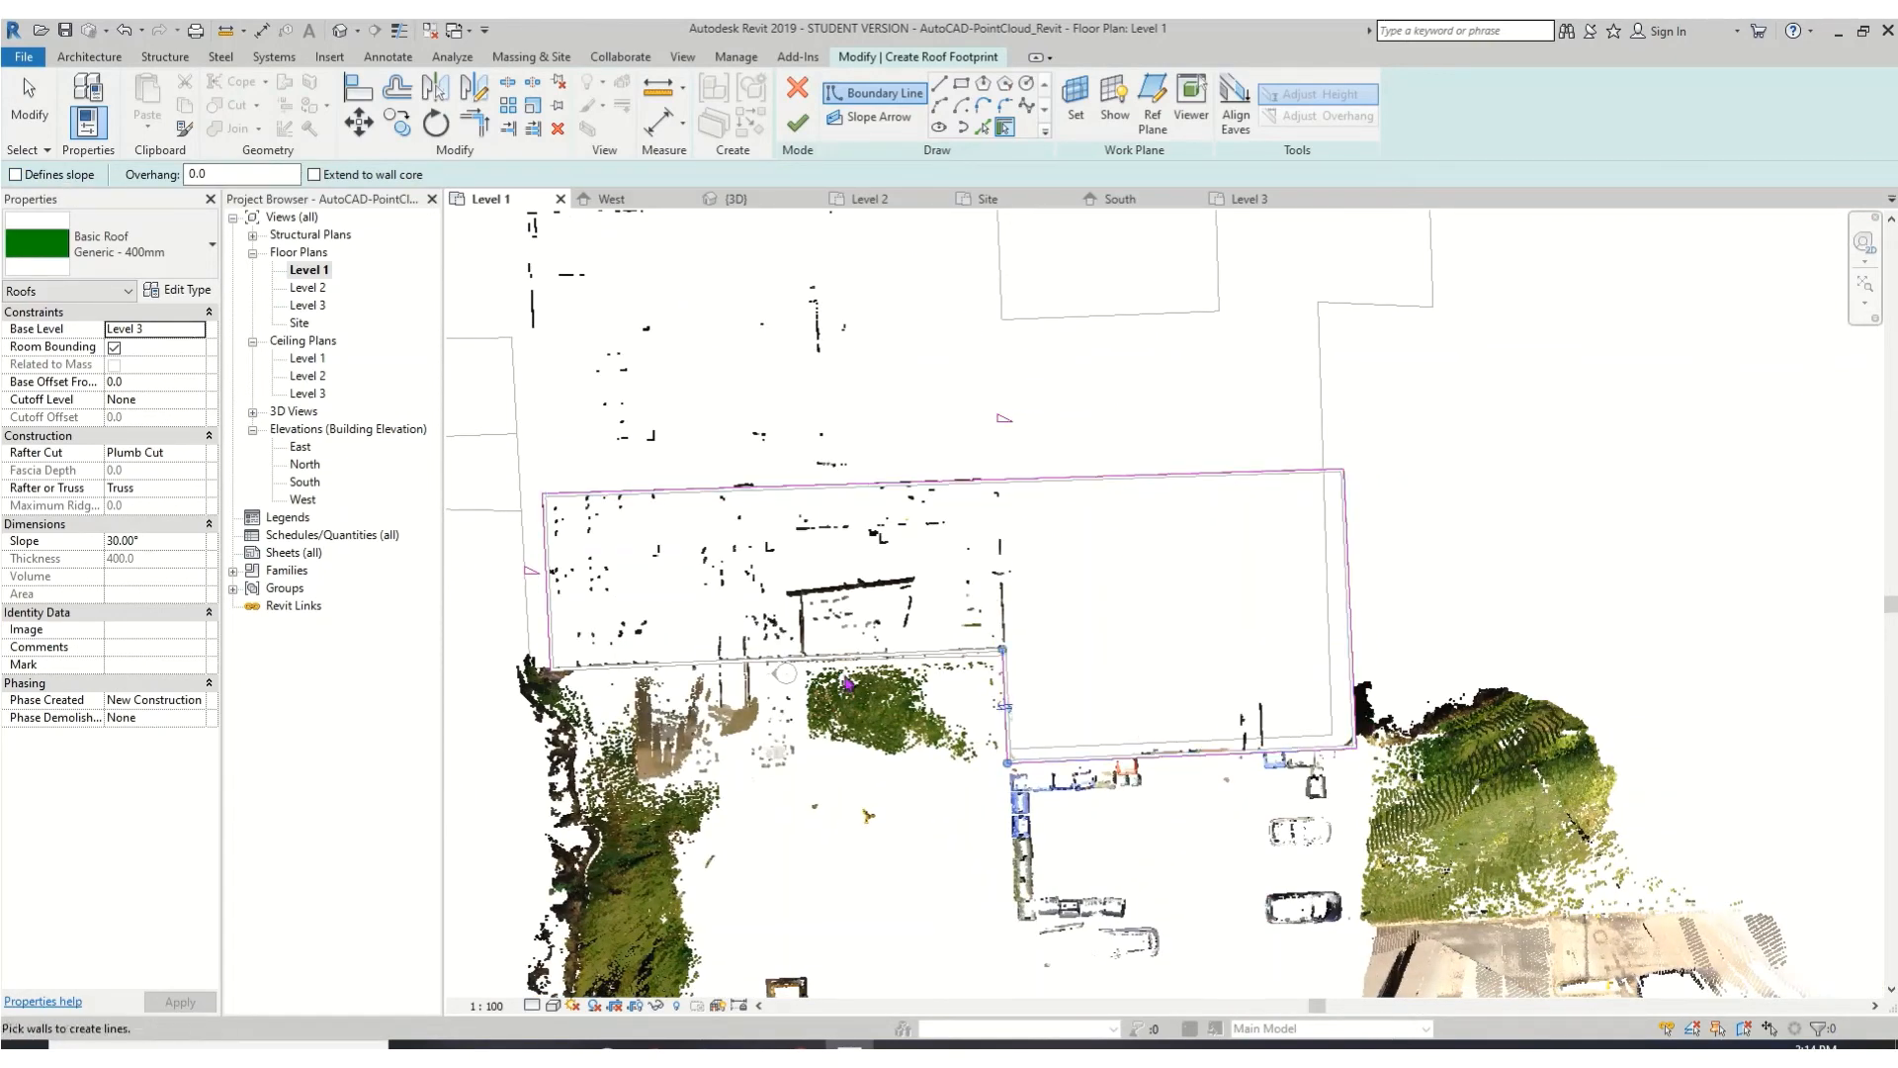
left_click(760, 654)
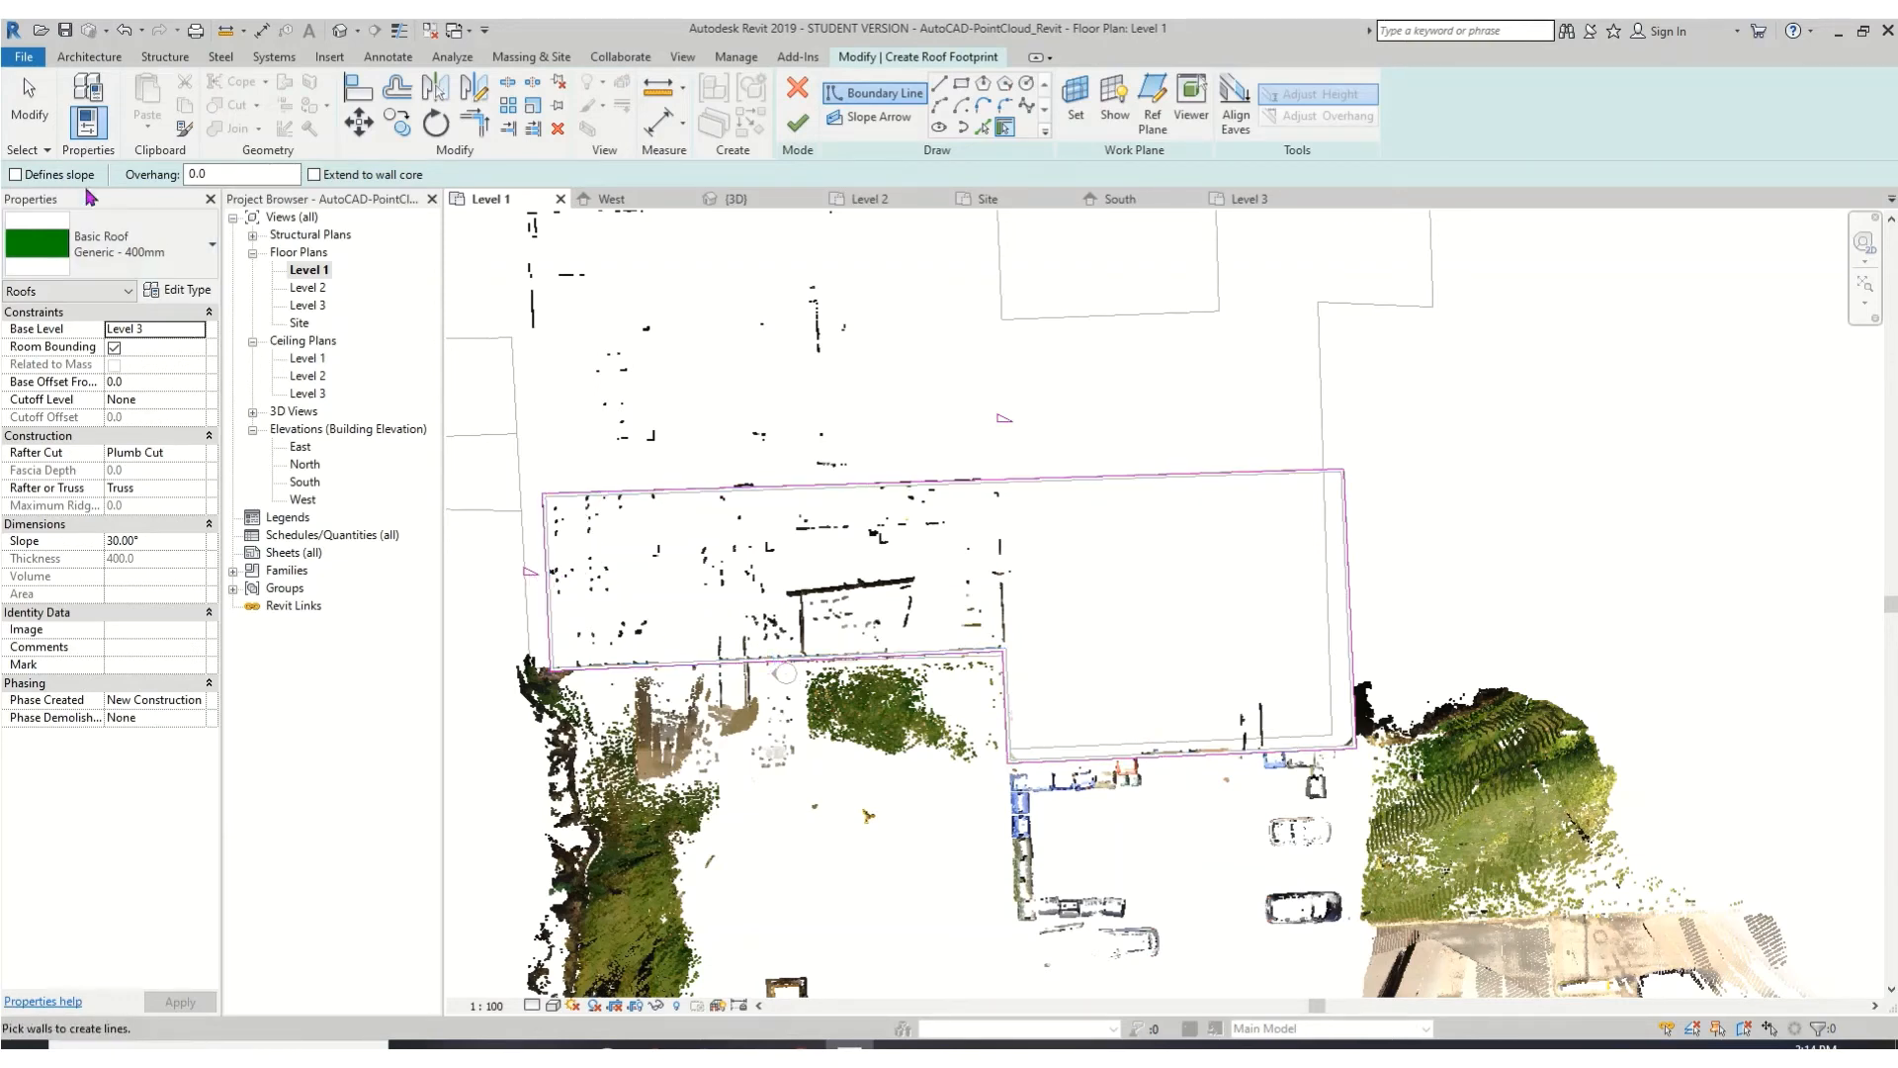
- Remove the slope from the west boundary line and finish the roof footprint
key("Escape")
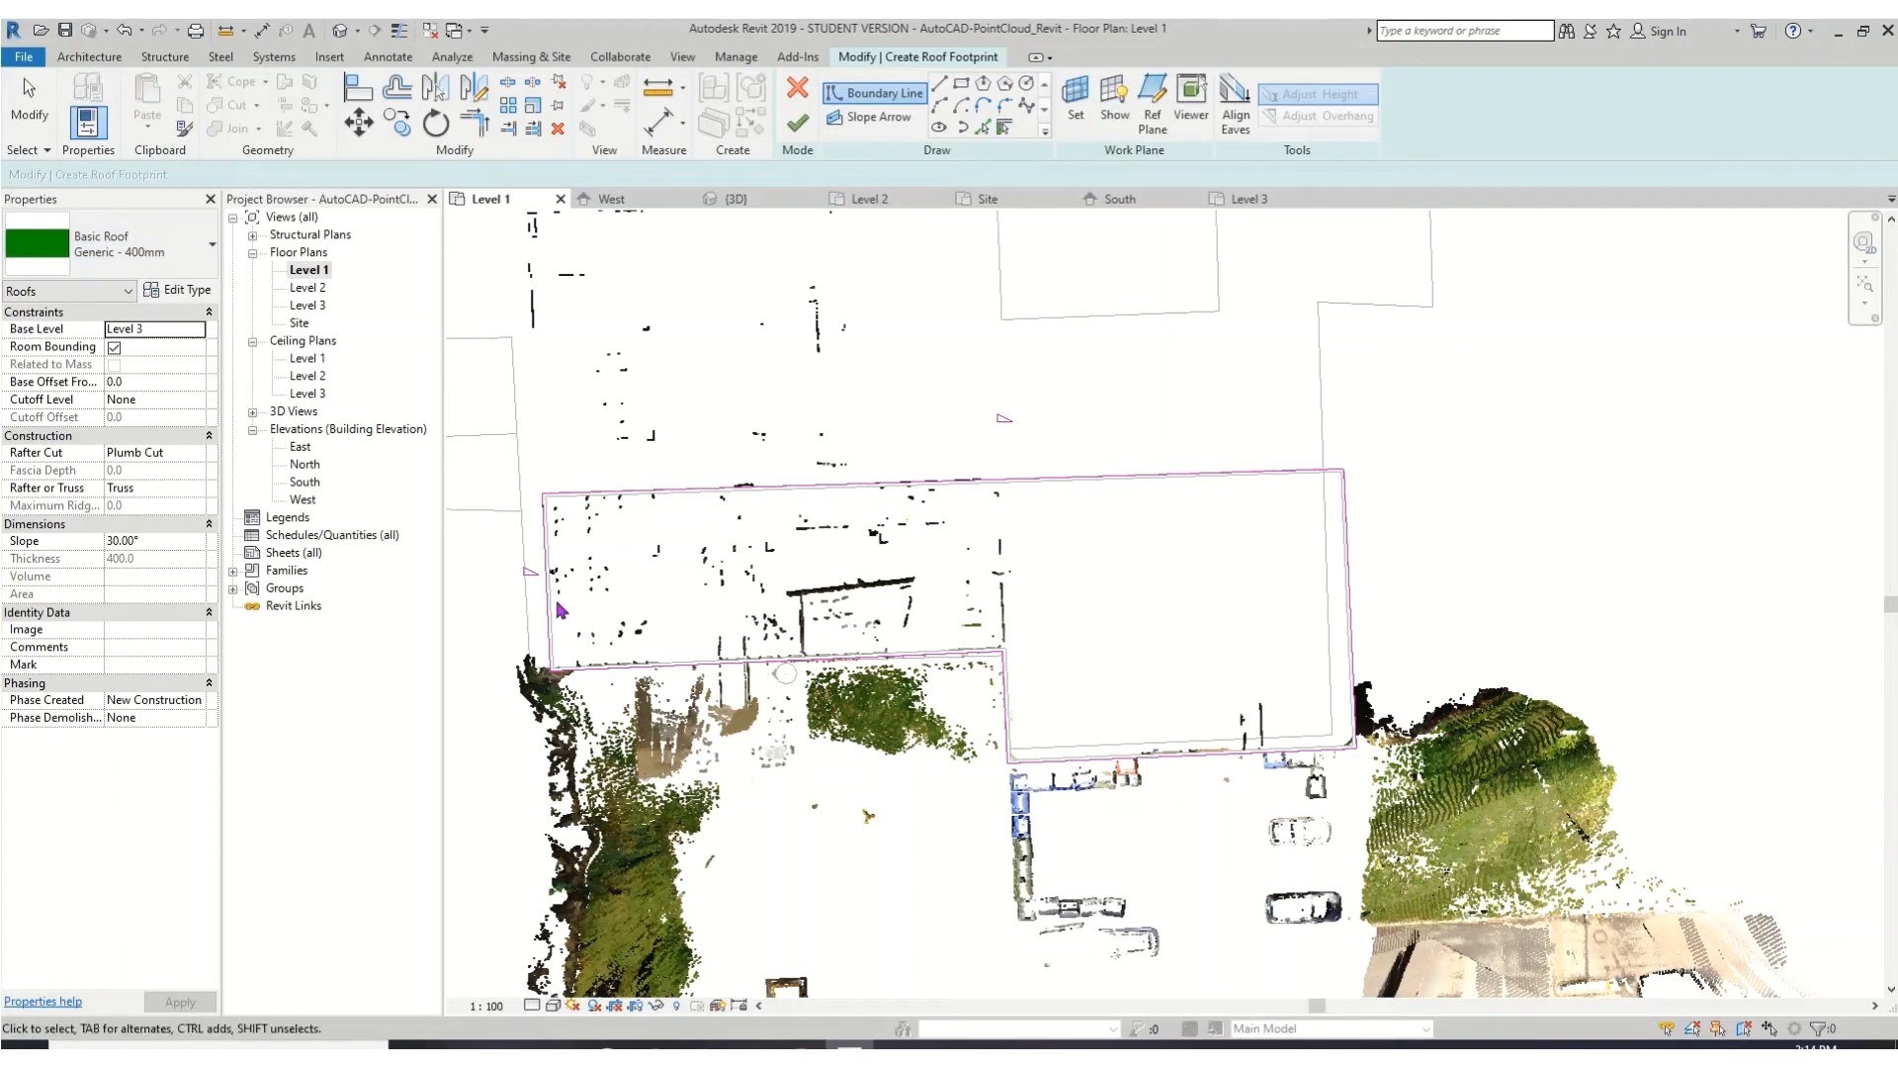
left_click(550, 614)
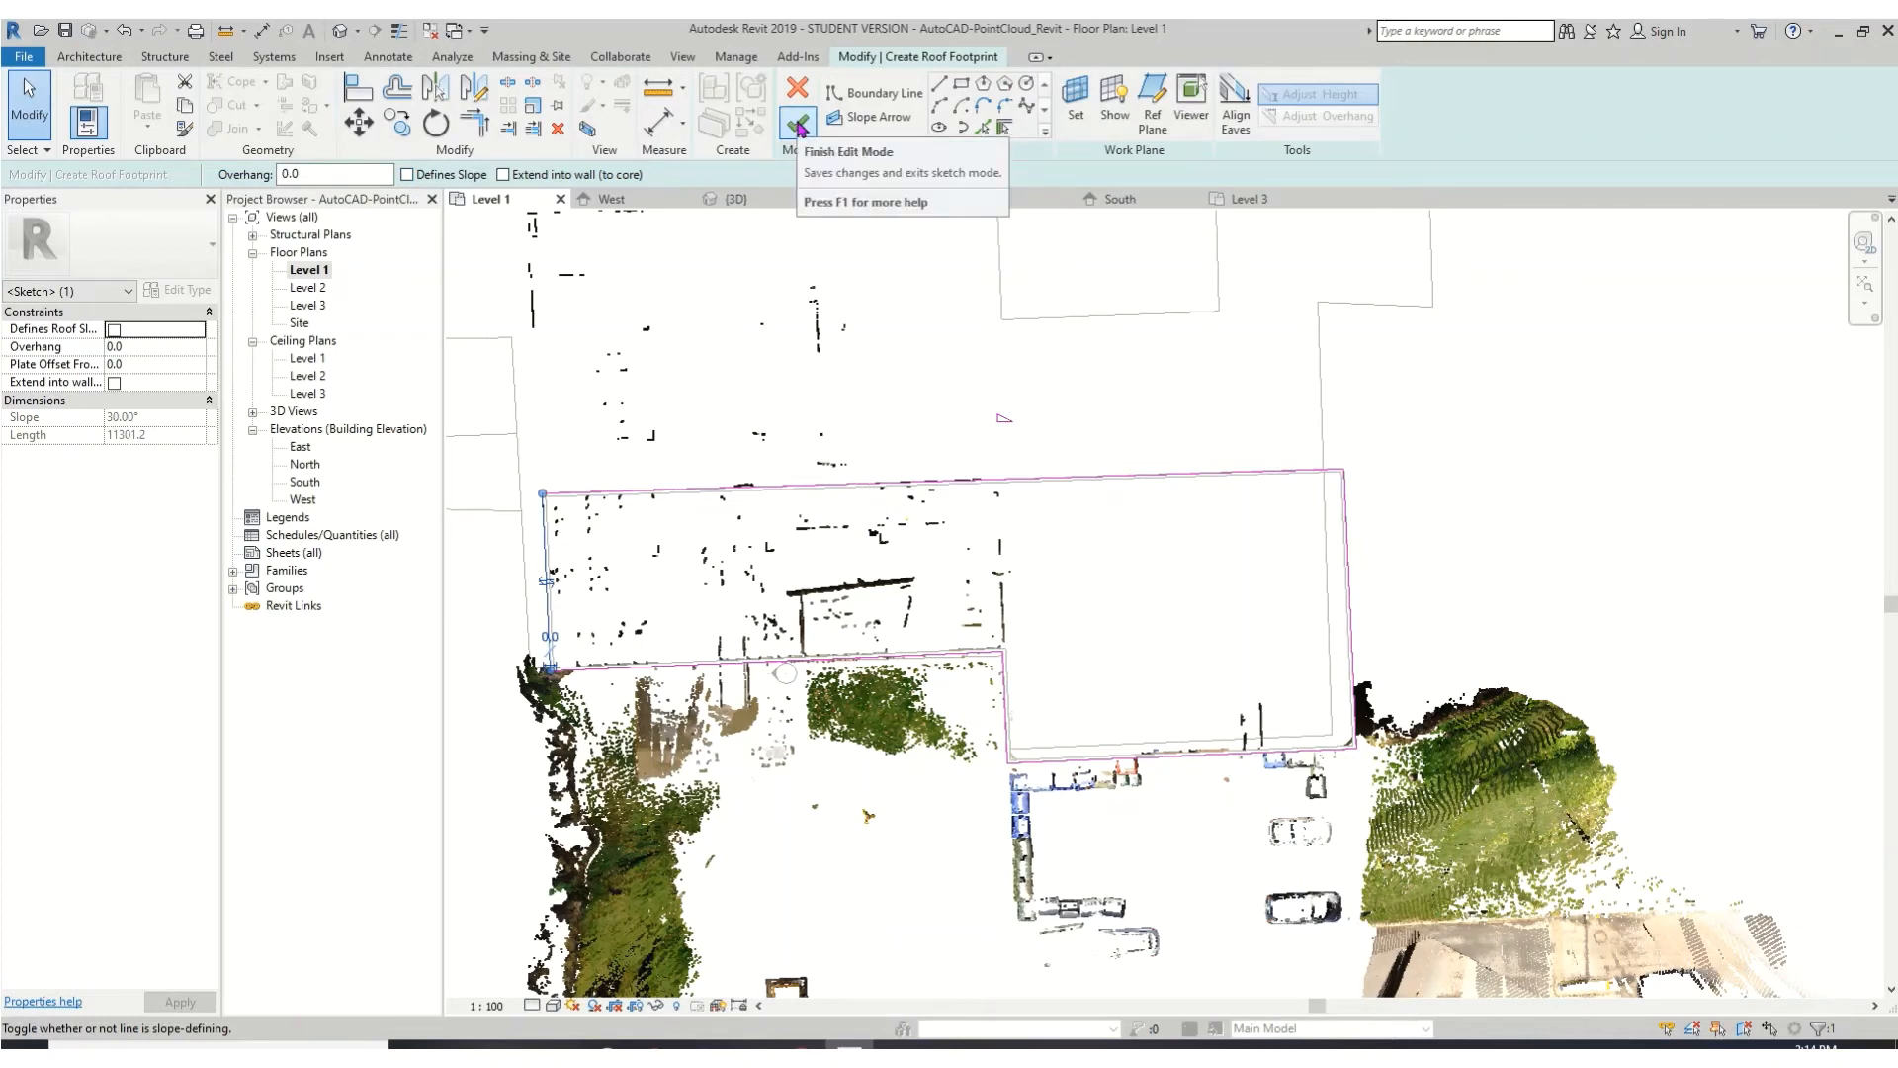
left_click(799, 125)
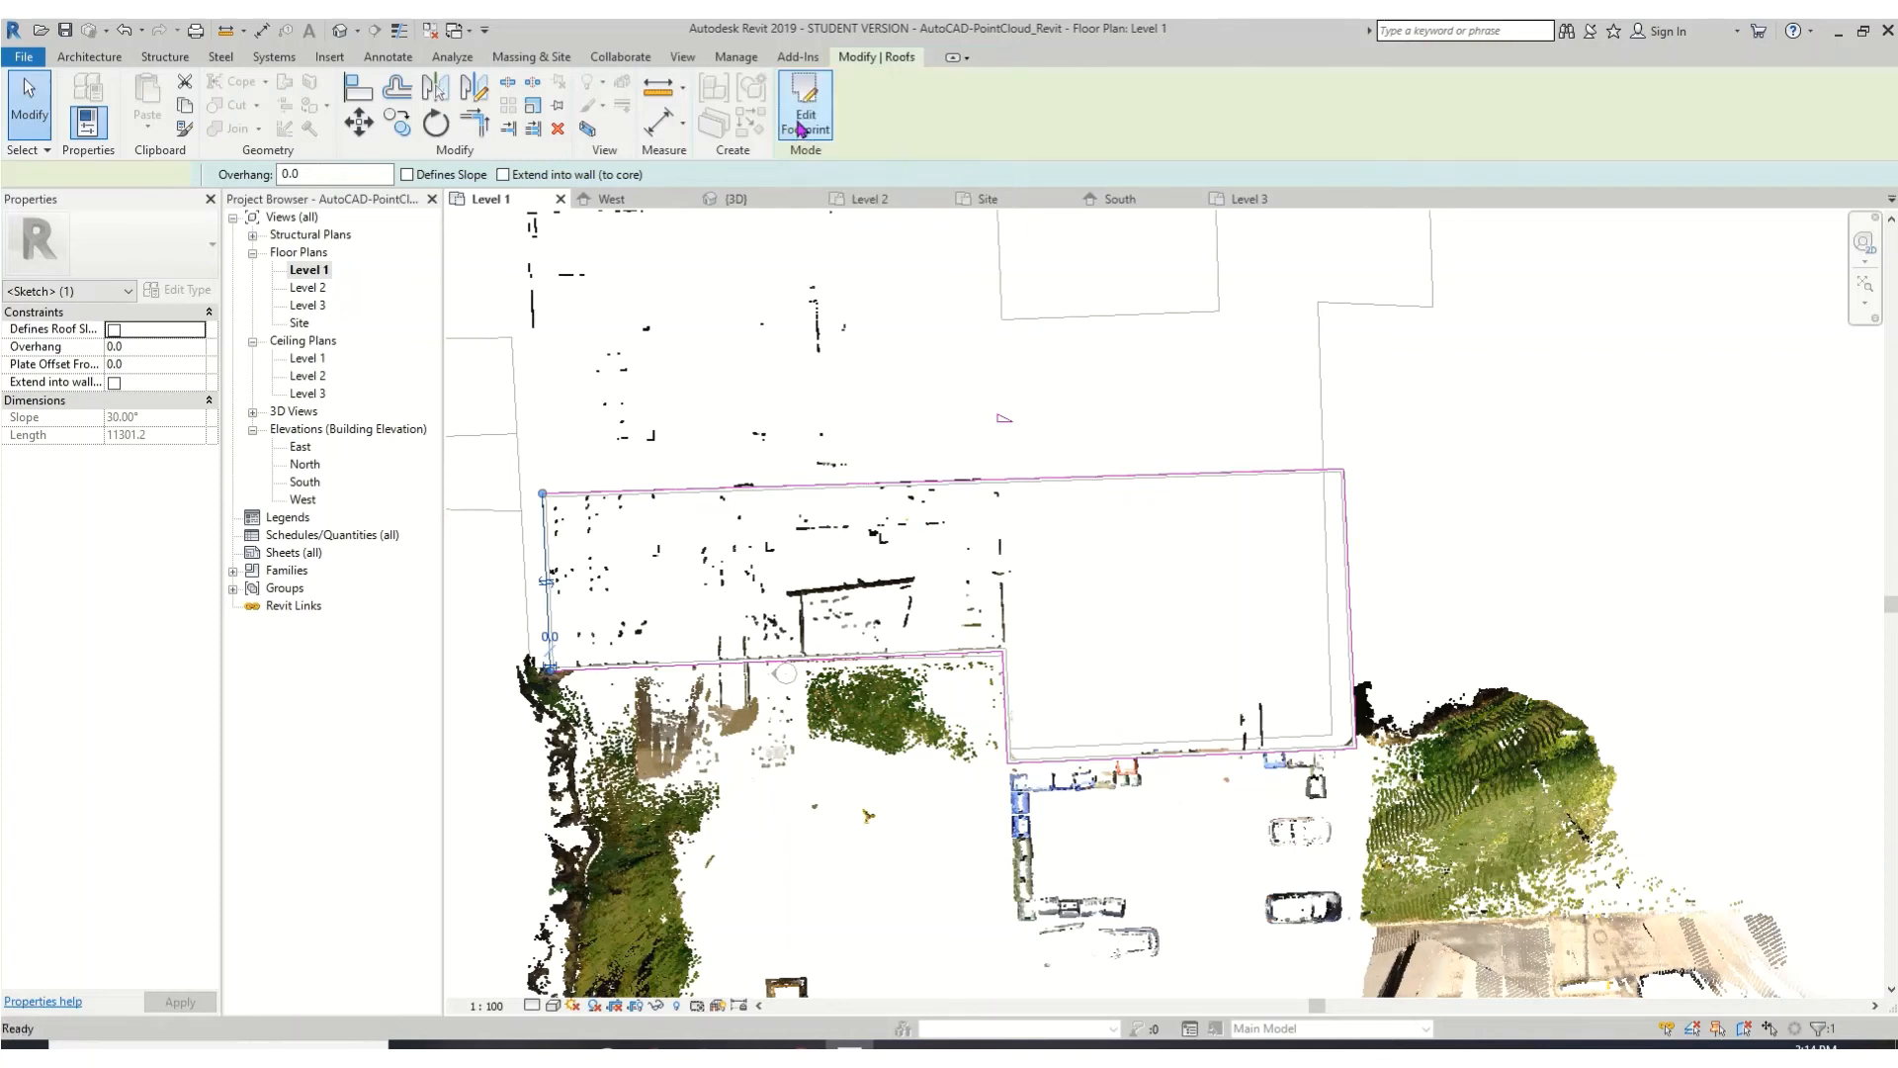
- Open the default 3D view and examine the new roof's shape above the walls from another angle
left_click(339, 31)
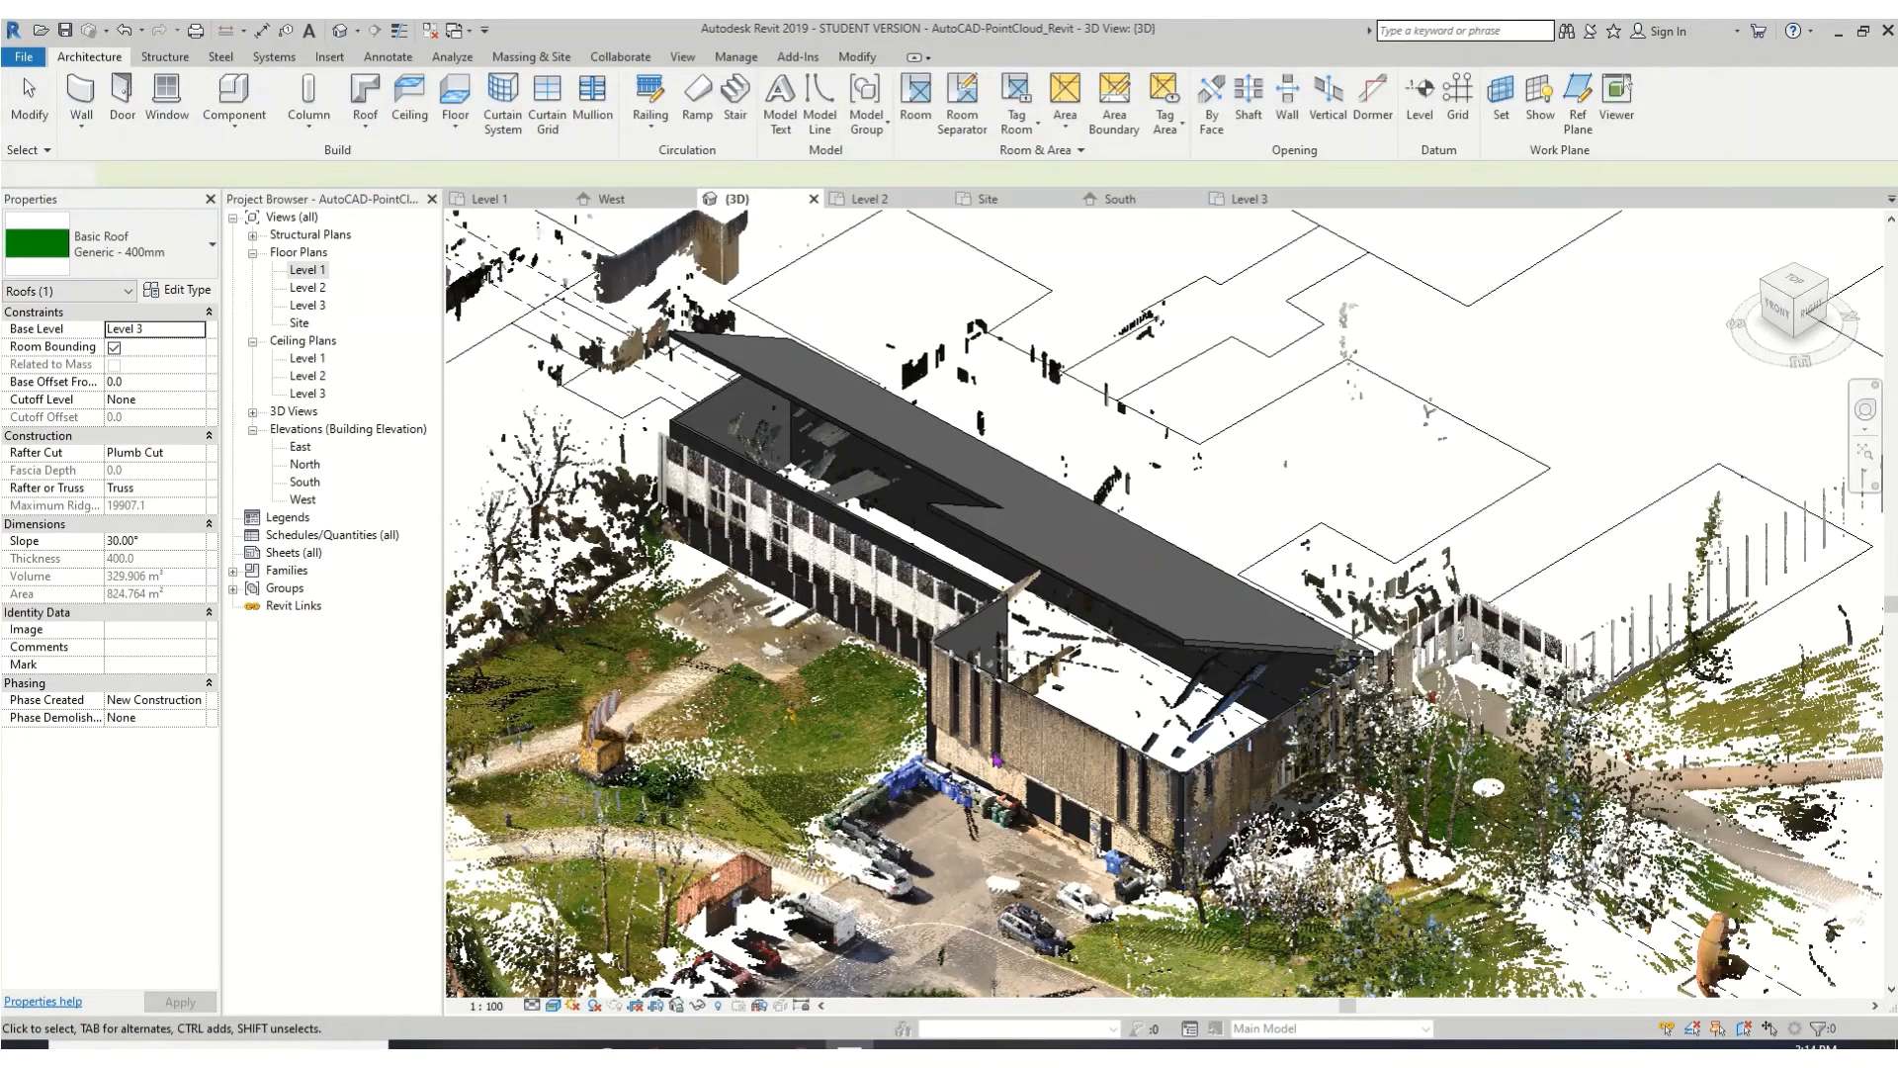
left_click(1015, 563)
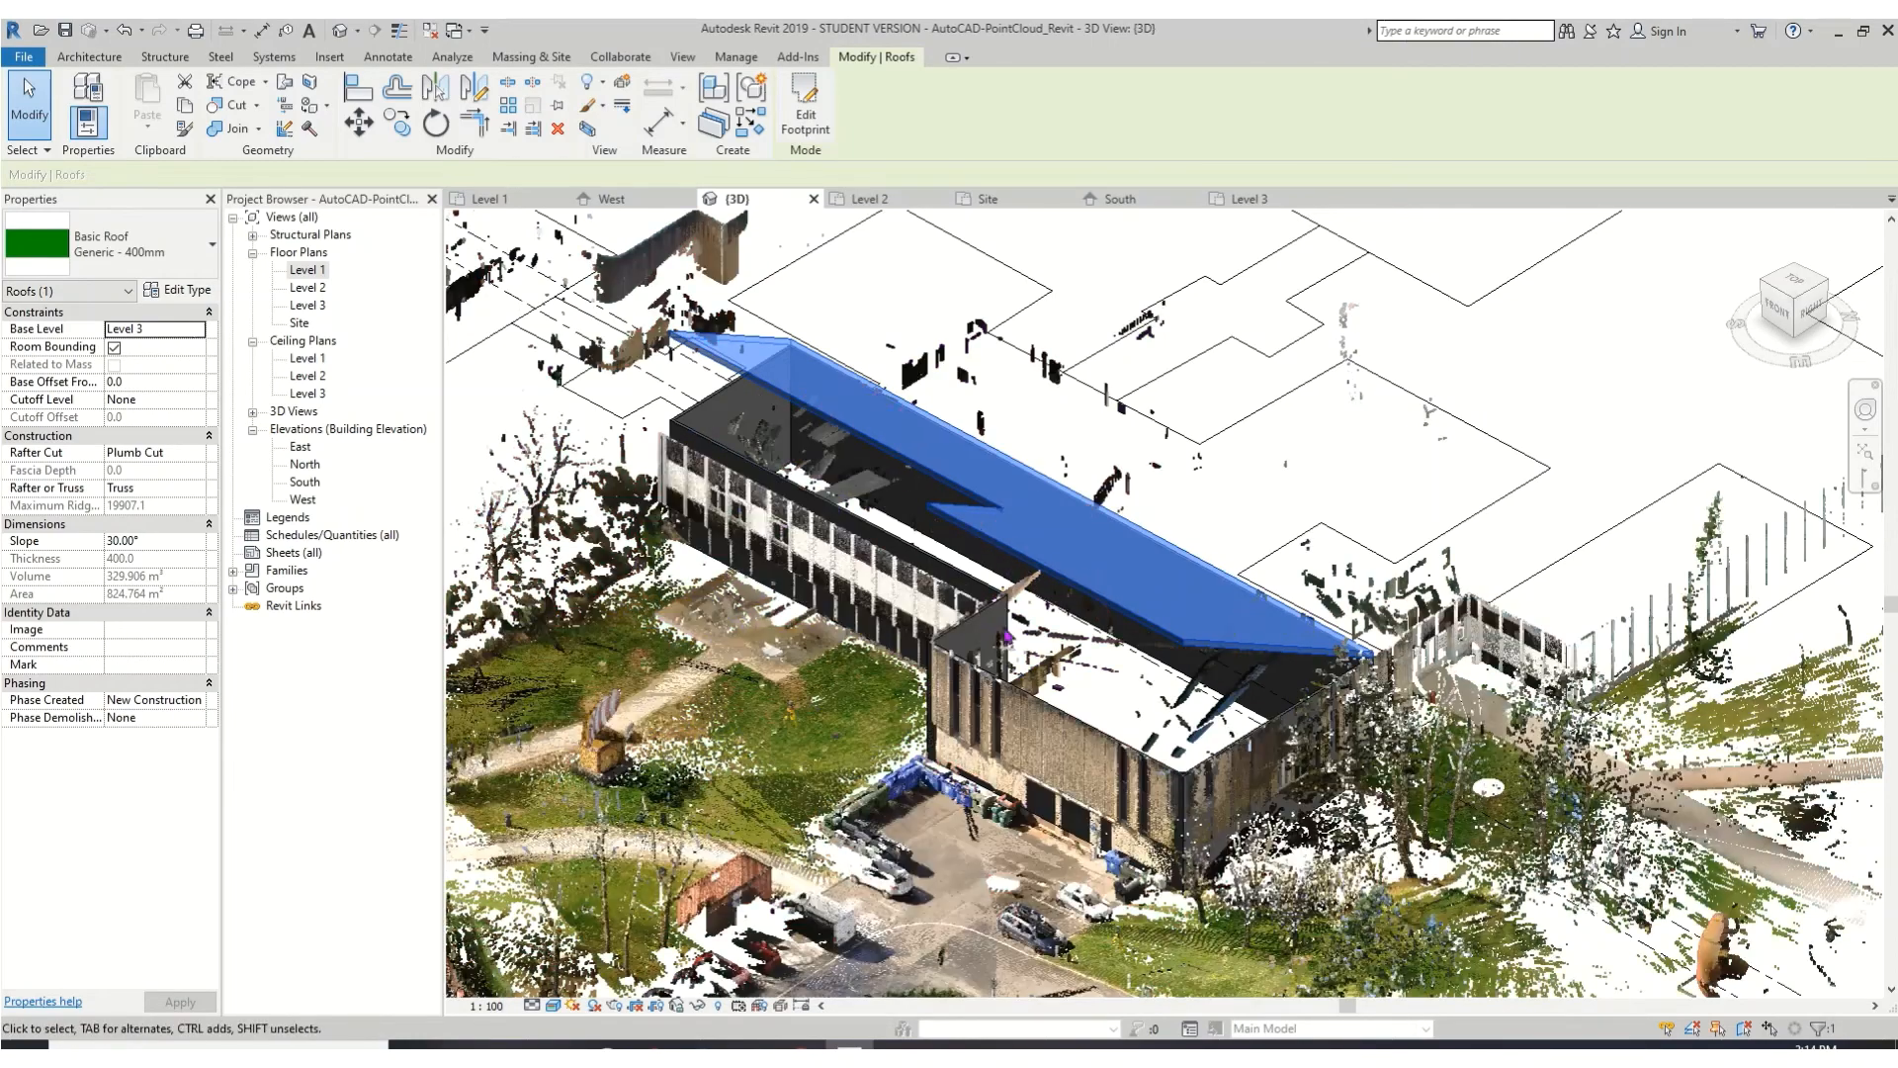
middle_click_drag(972, 551, 1241, 465, "shift")
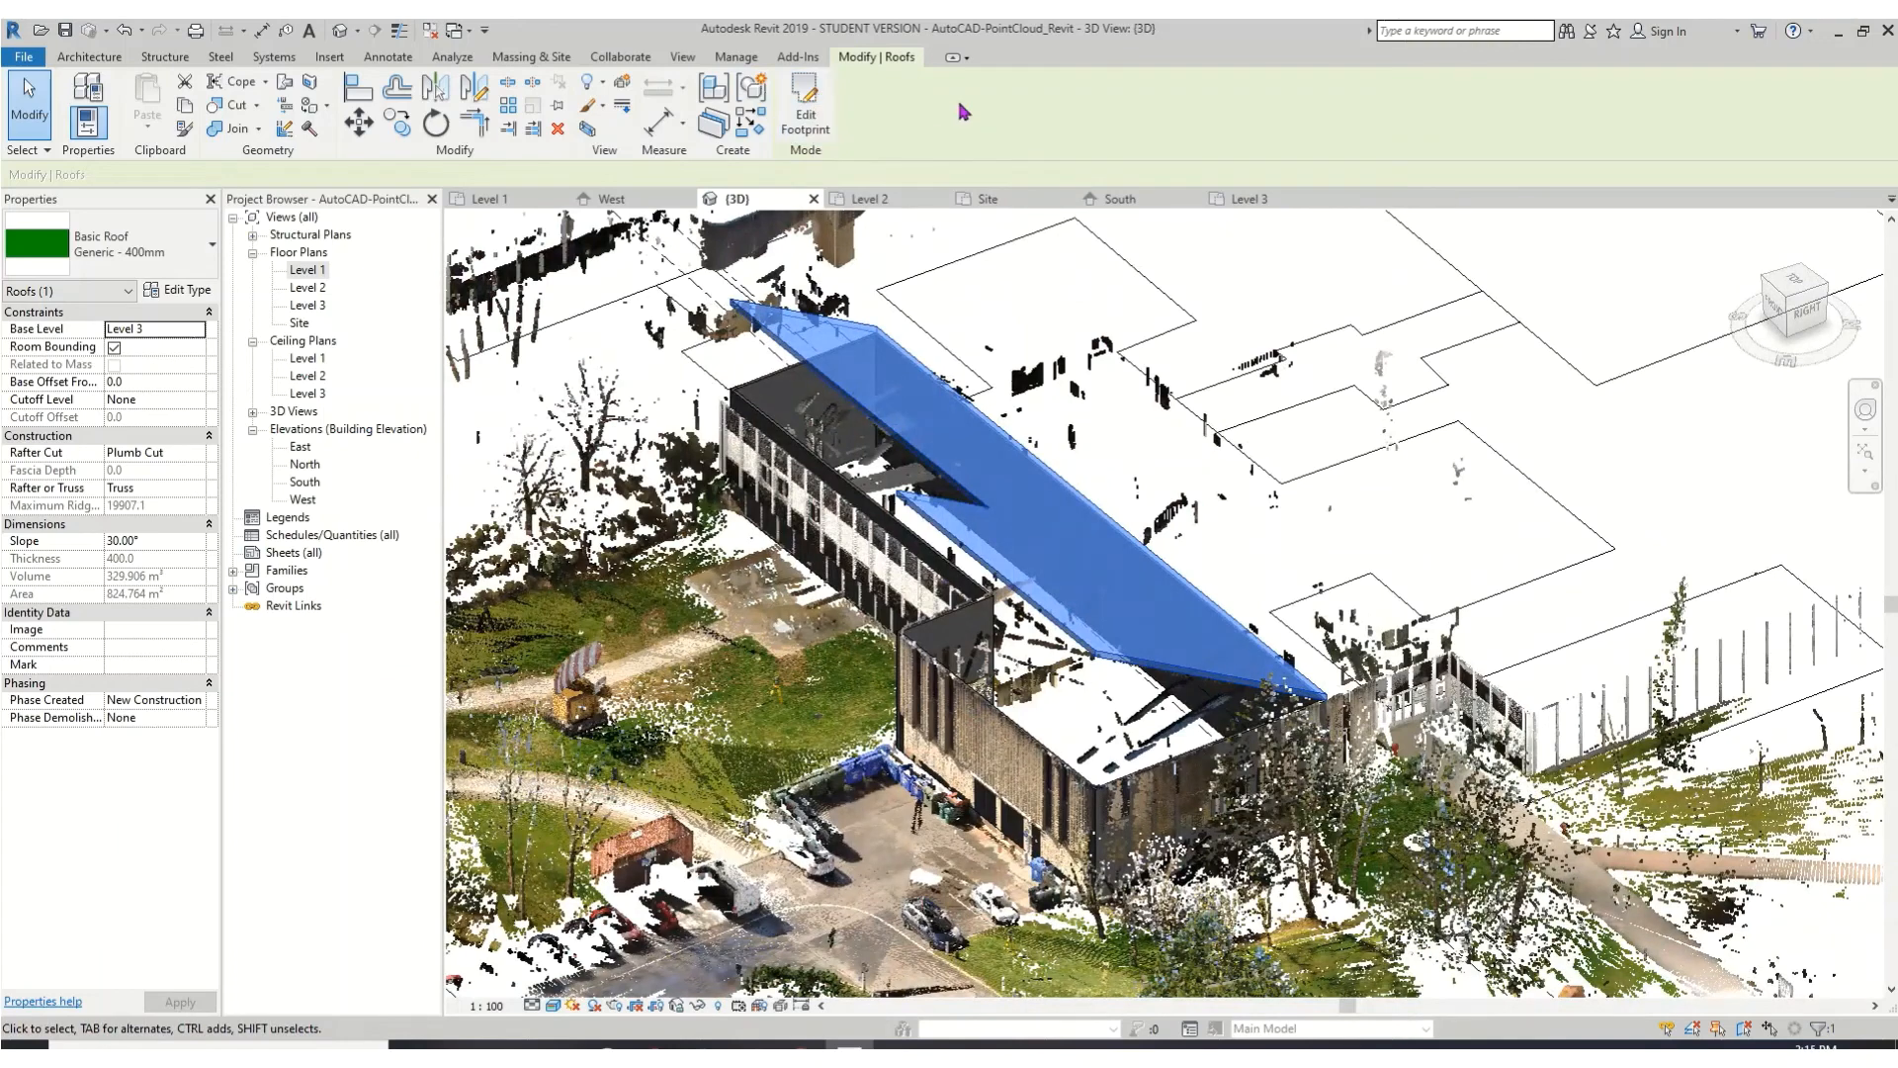
left_click(903, 430)
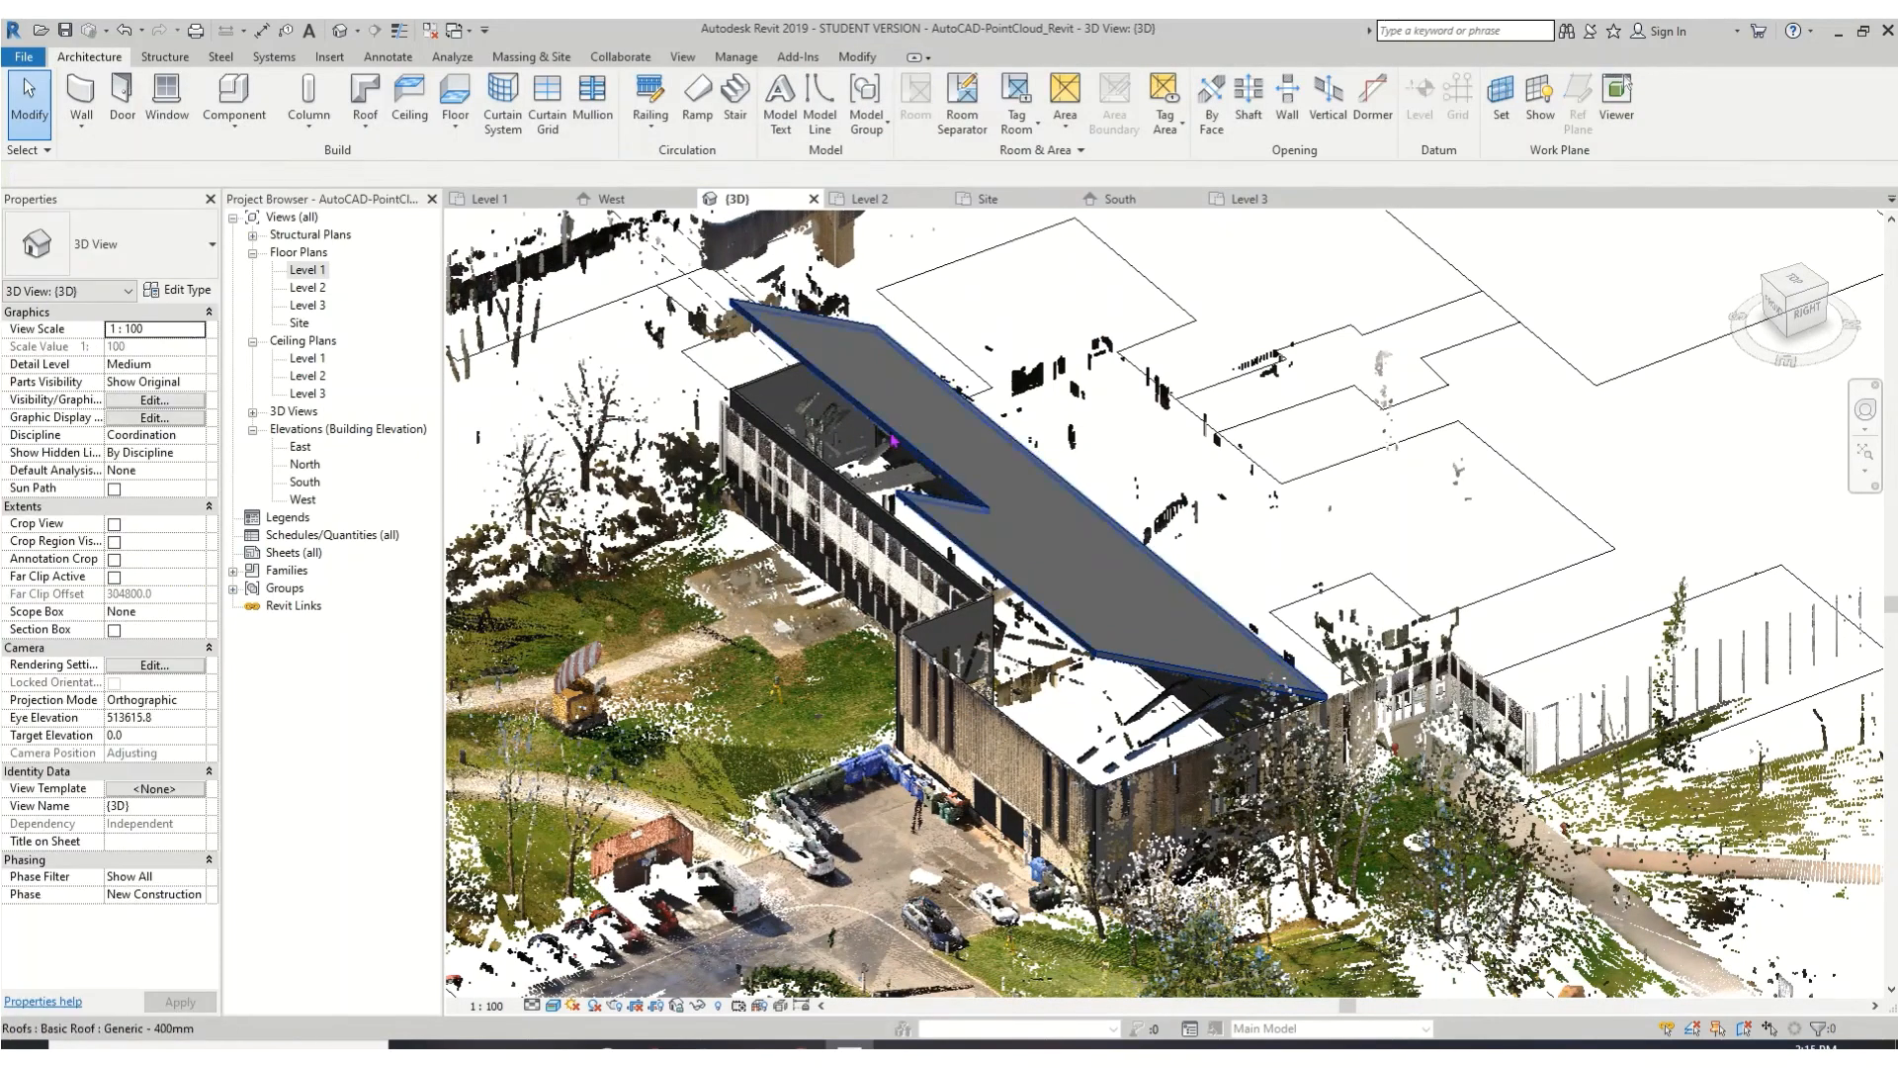
- Edit the roof's footprint, check its boundary lines, remove the slope from the north line and finish the sketch to flatten the roof
left_click(925, 428)
left_click(801, 107)
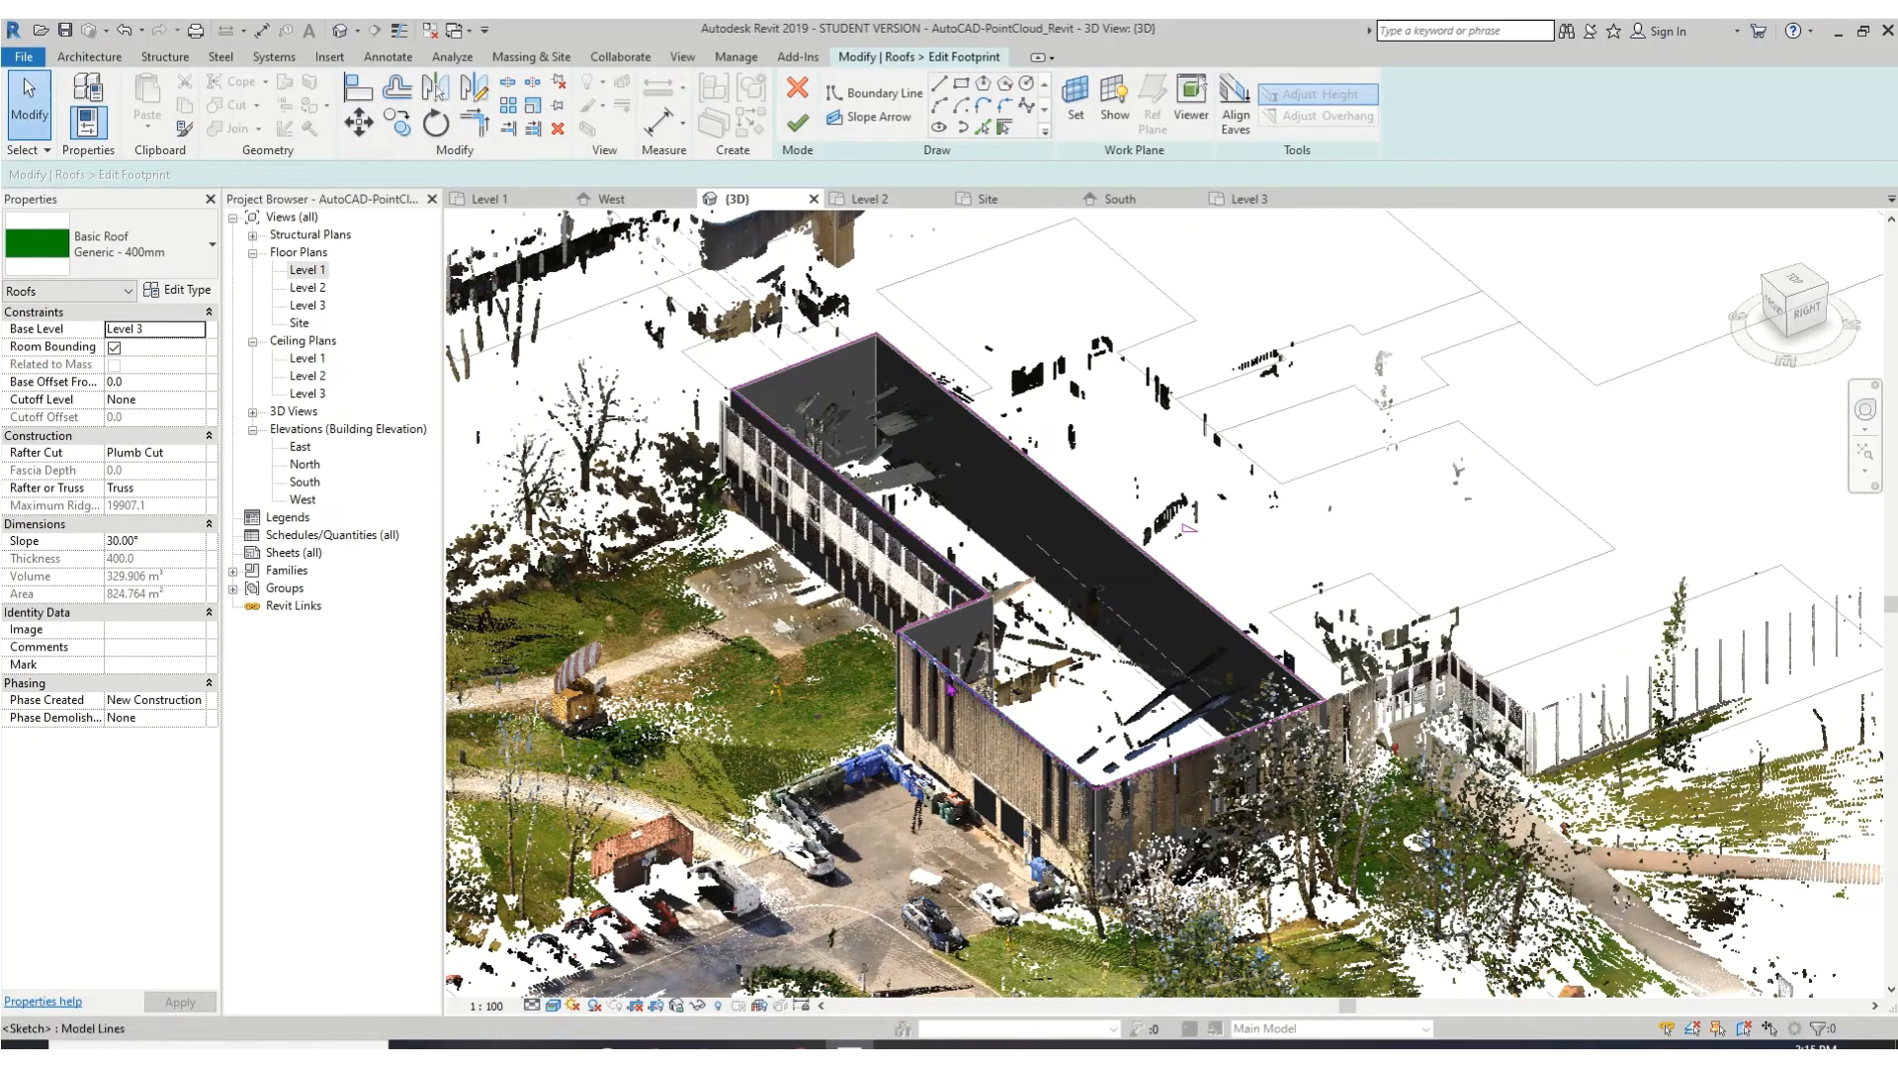
left_click(952, 688)
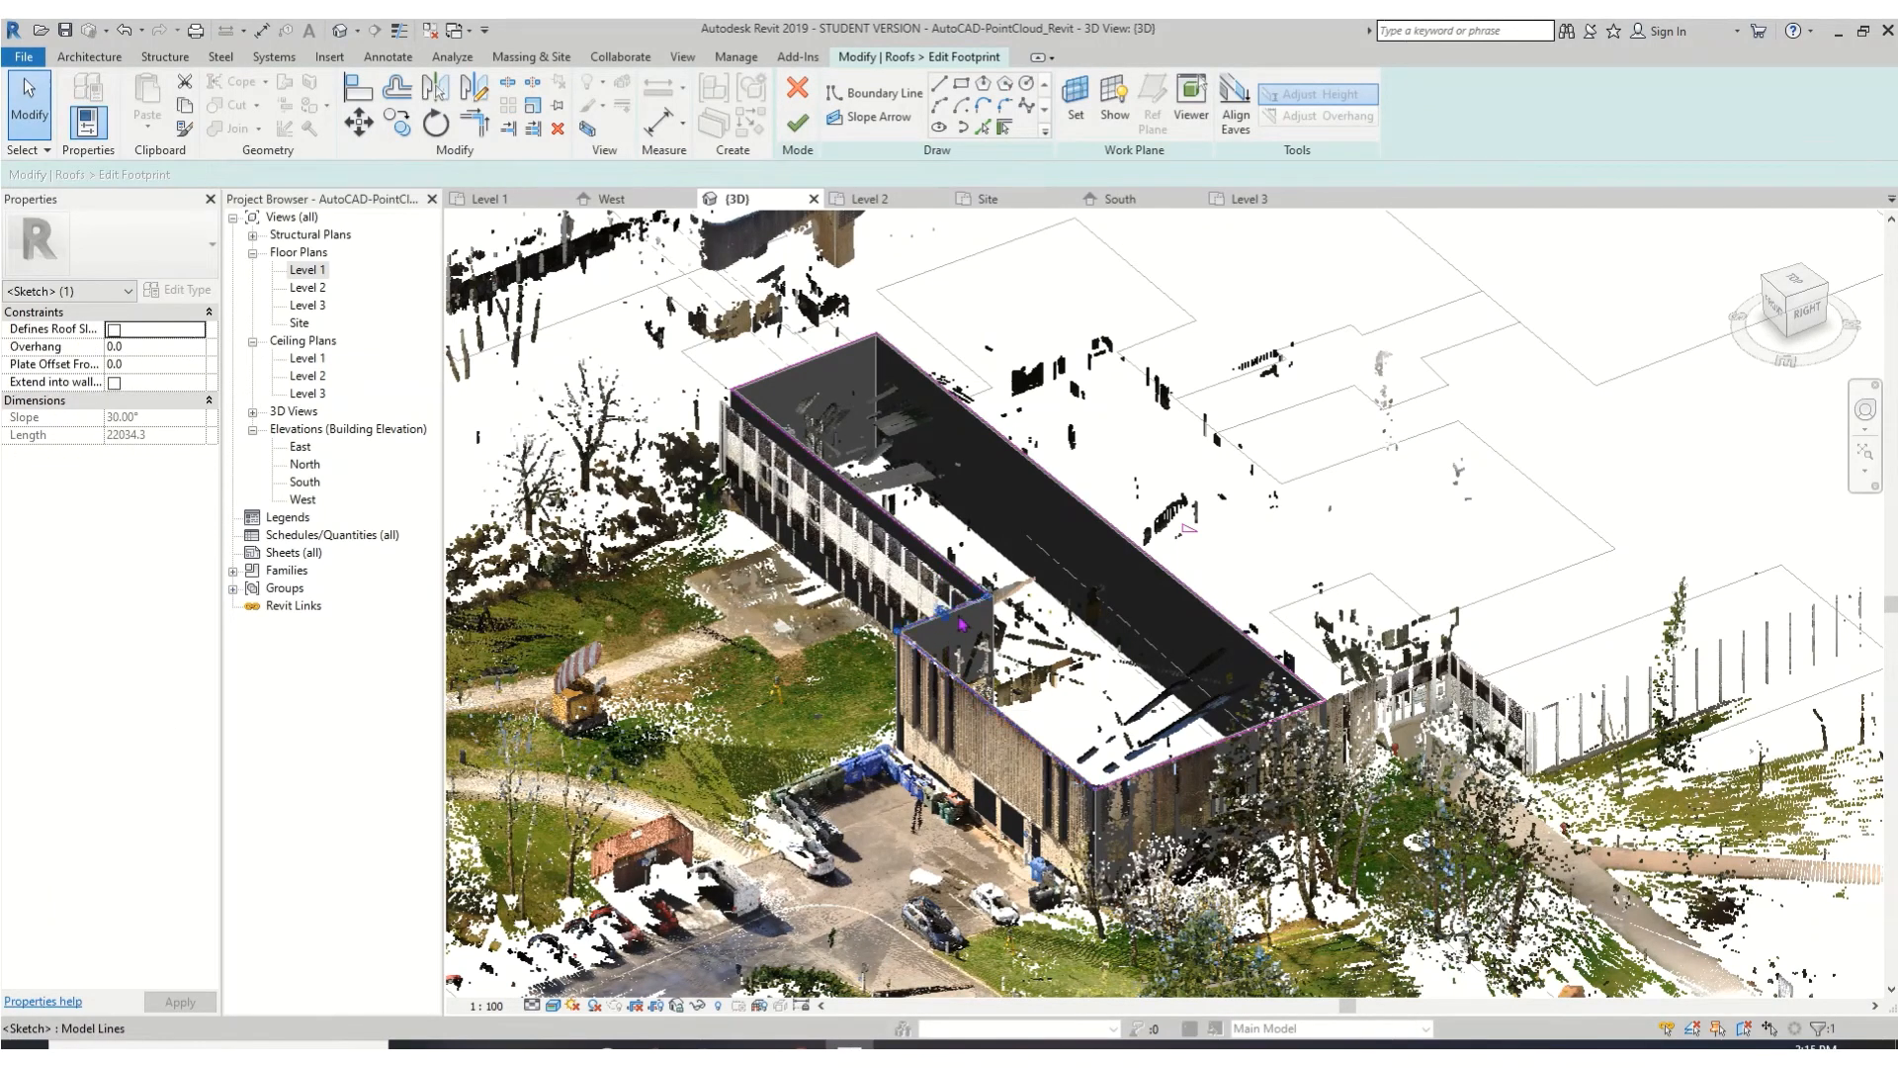
left_click(949, 579)
left_click(933, 564)
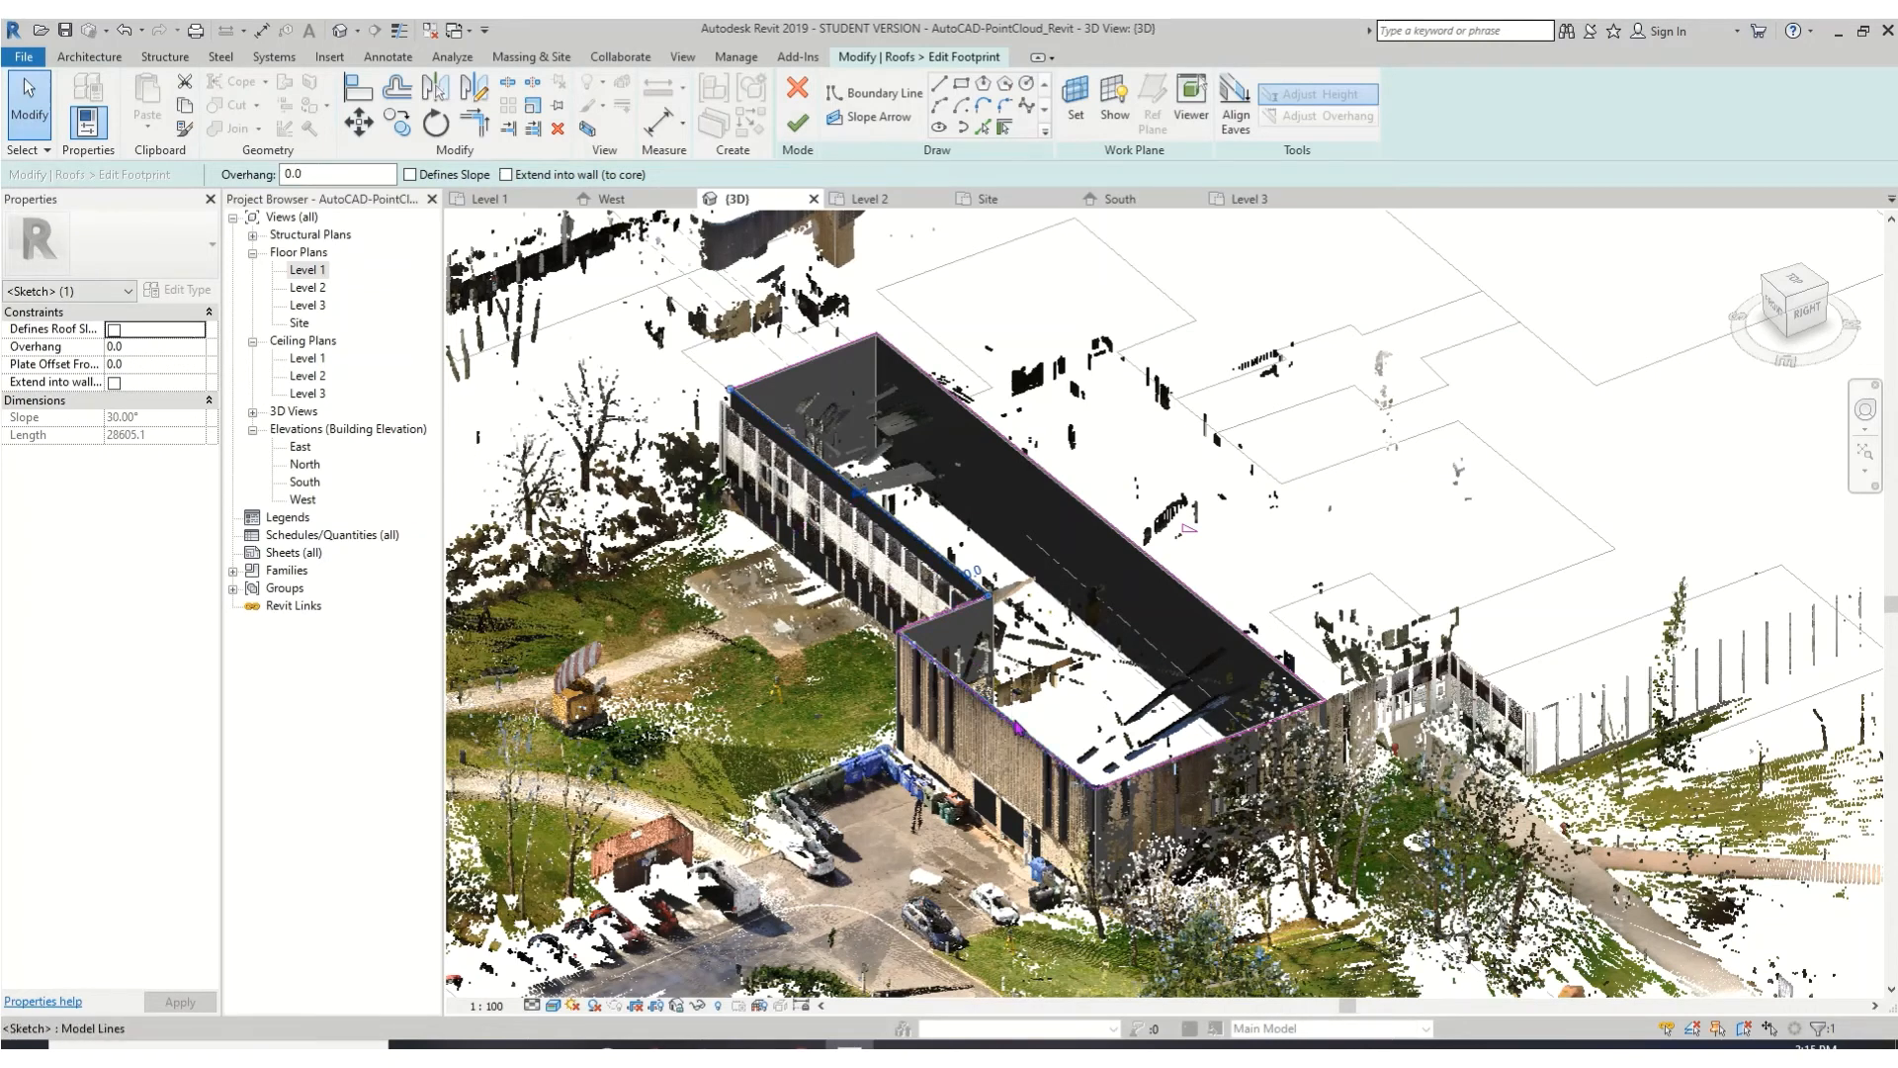
left_click(1012, 718)
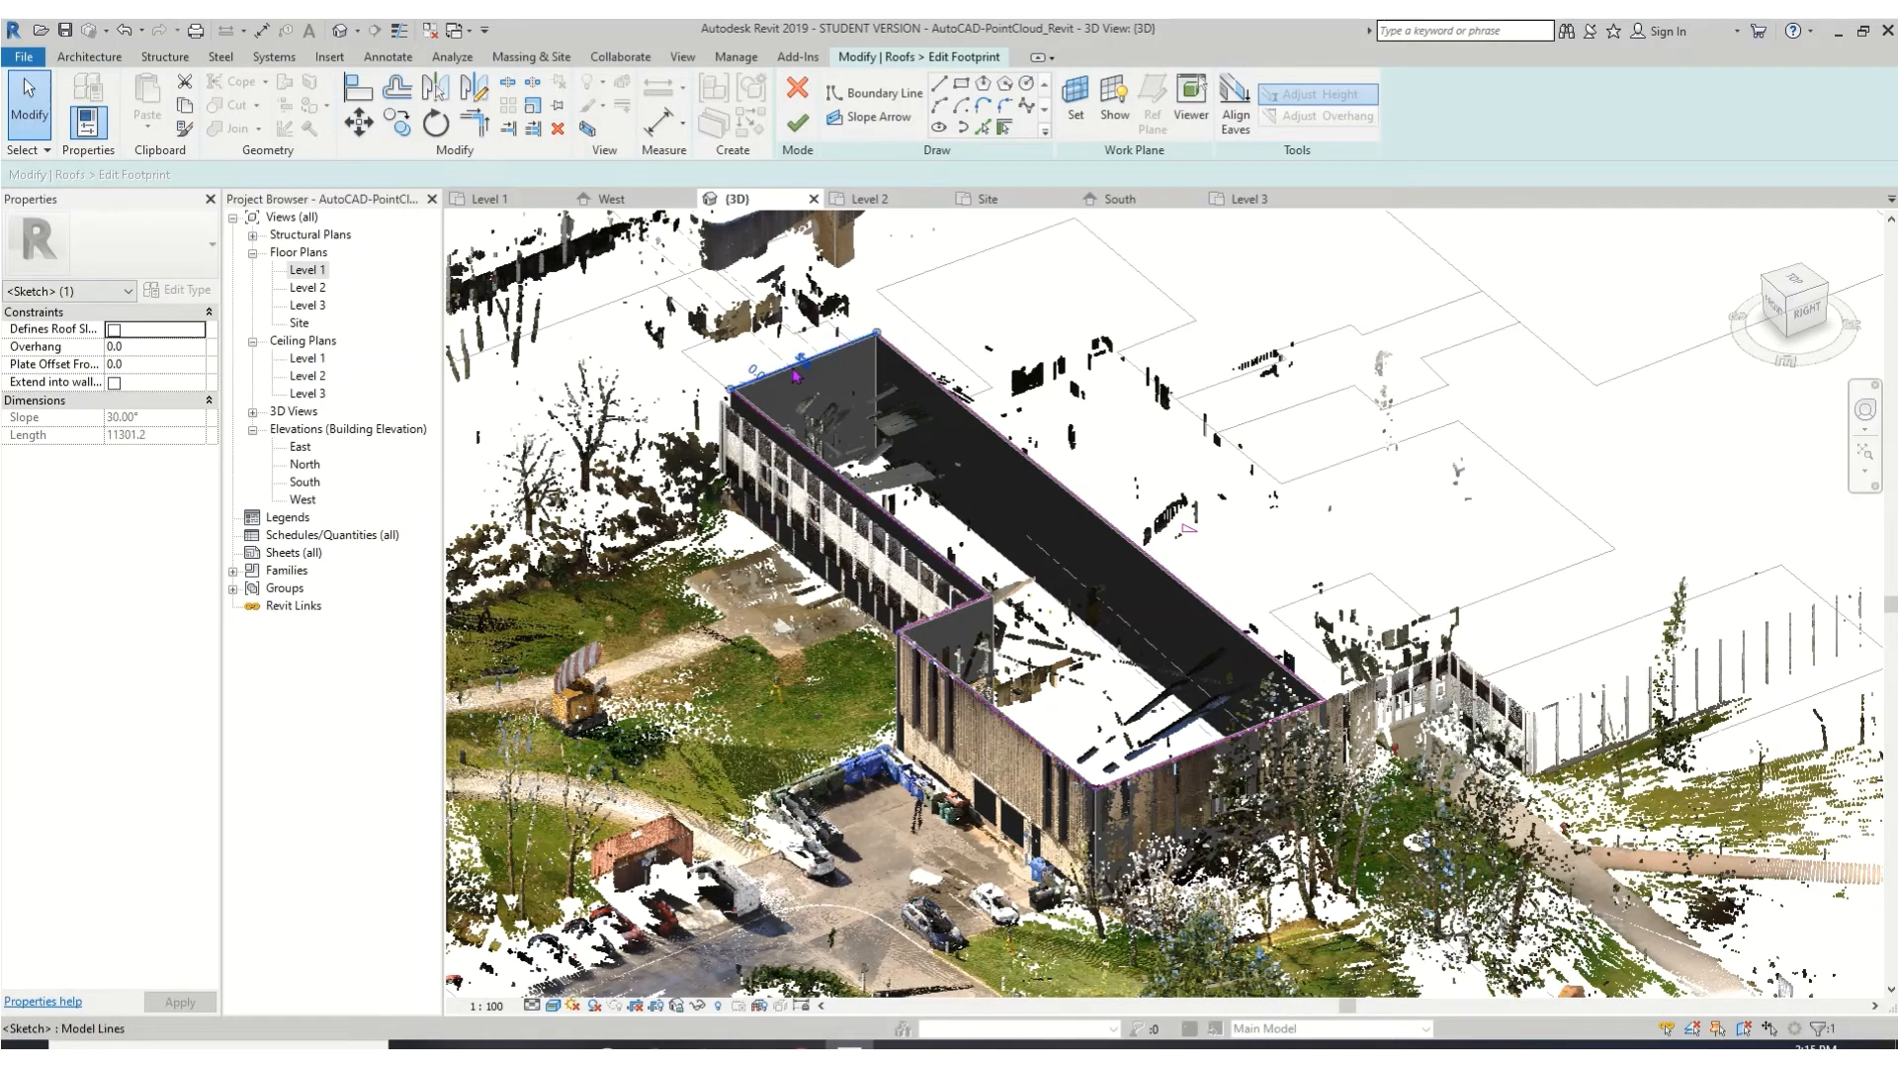
left_click(966, 415)
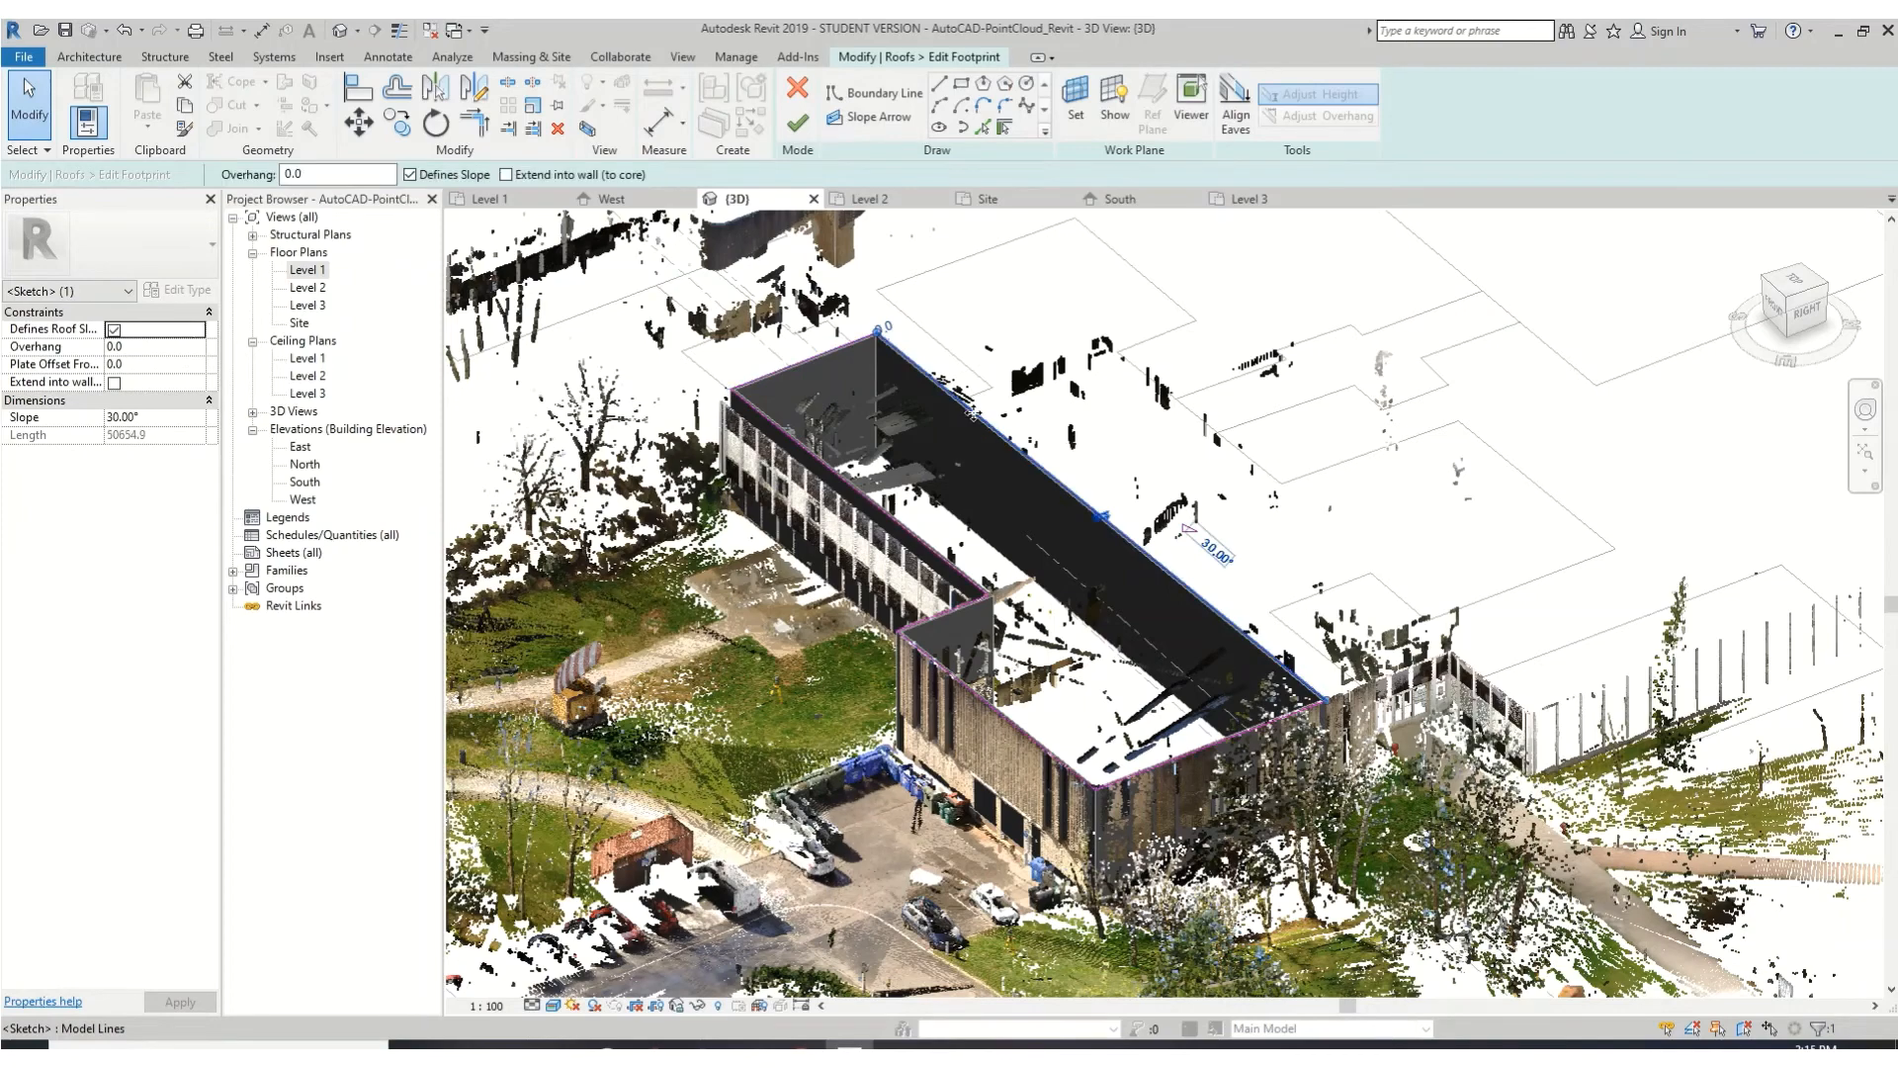
left_click(409, 174)
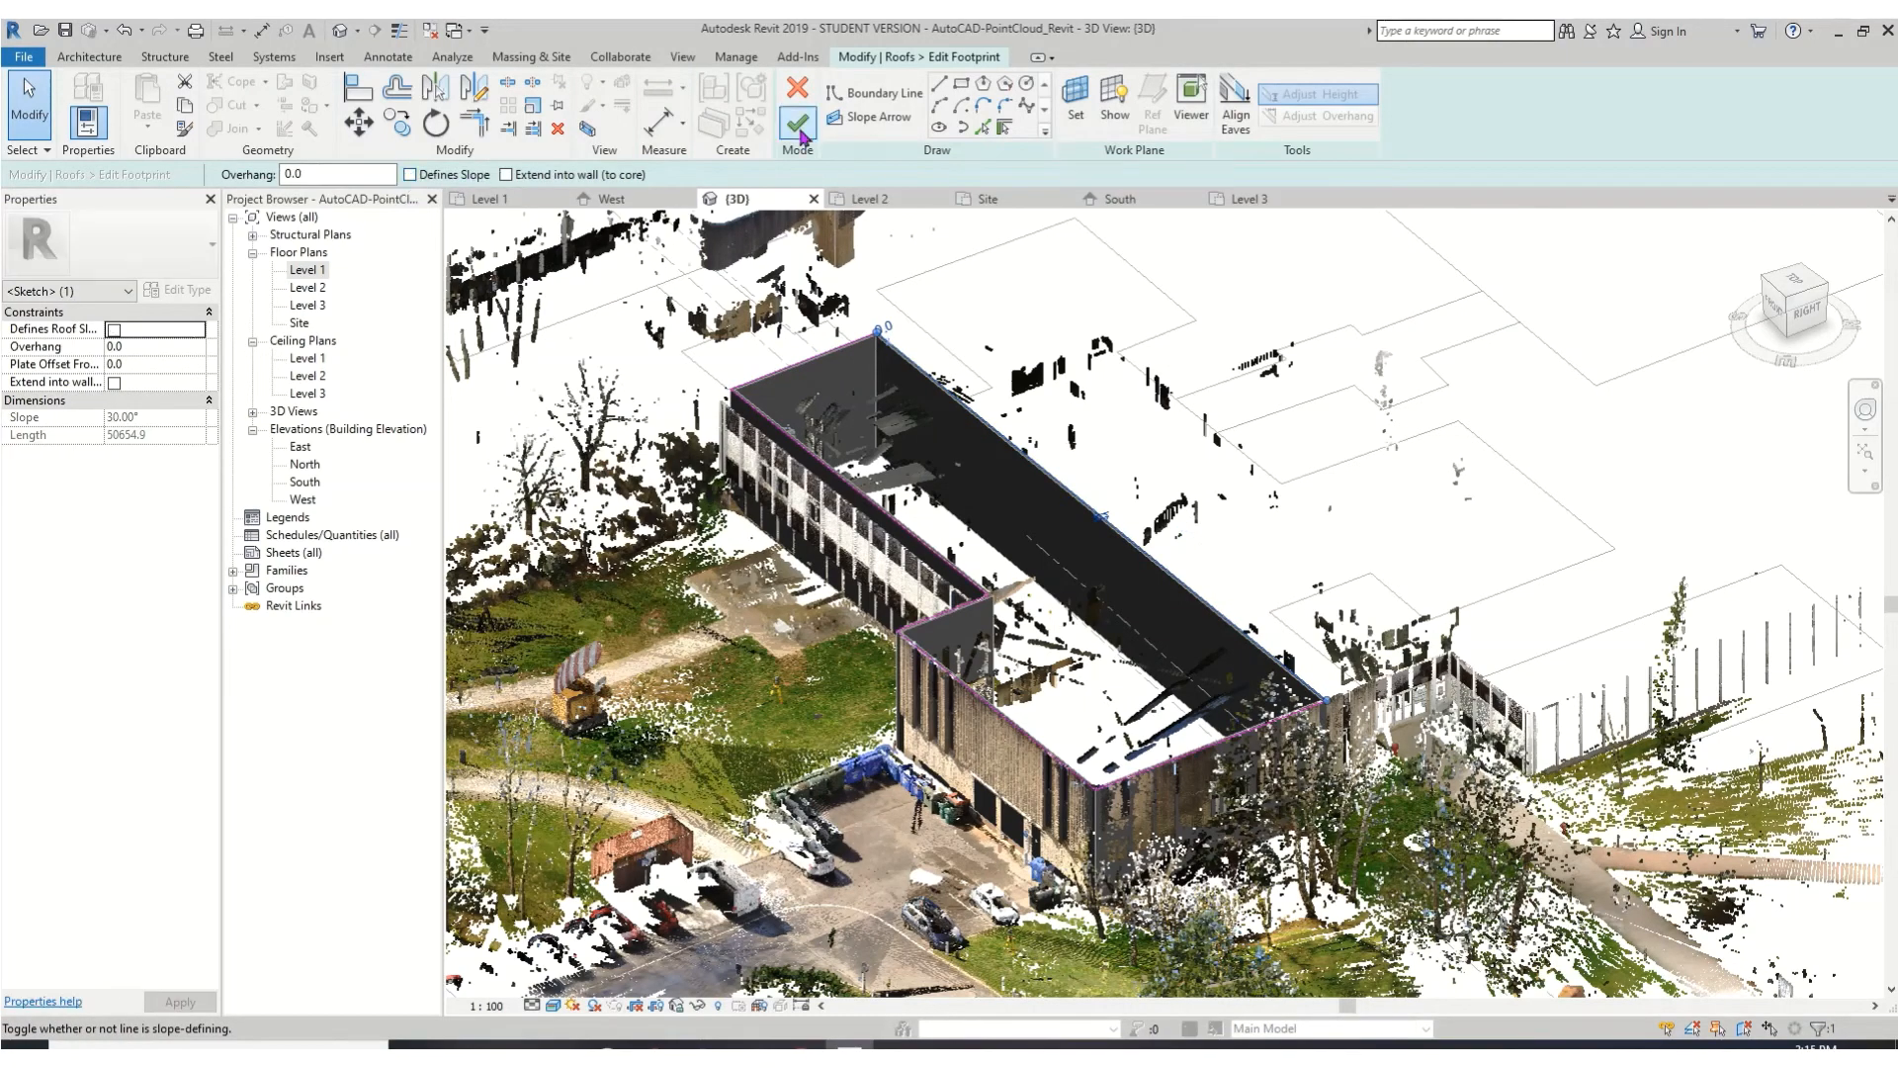
left_click(797, 123)
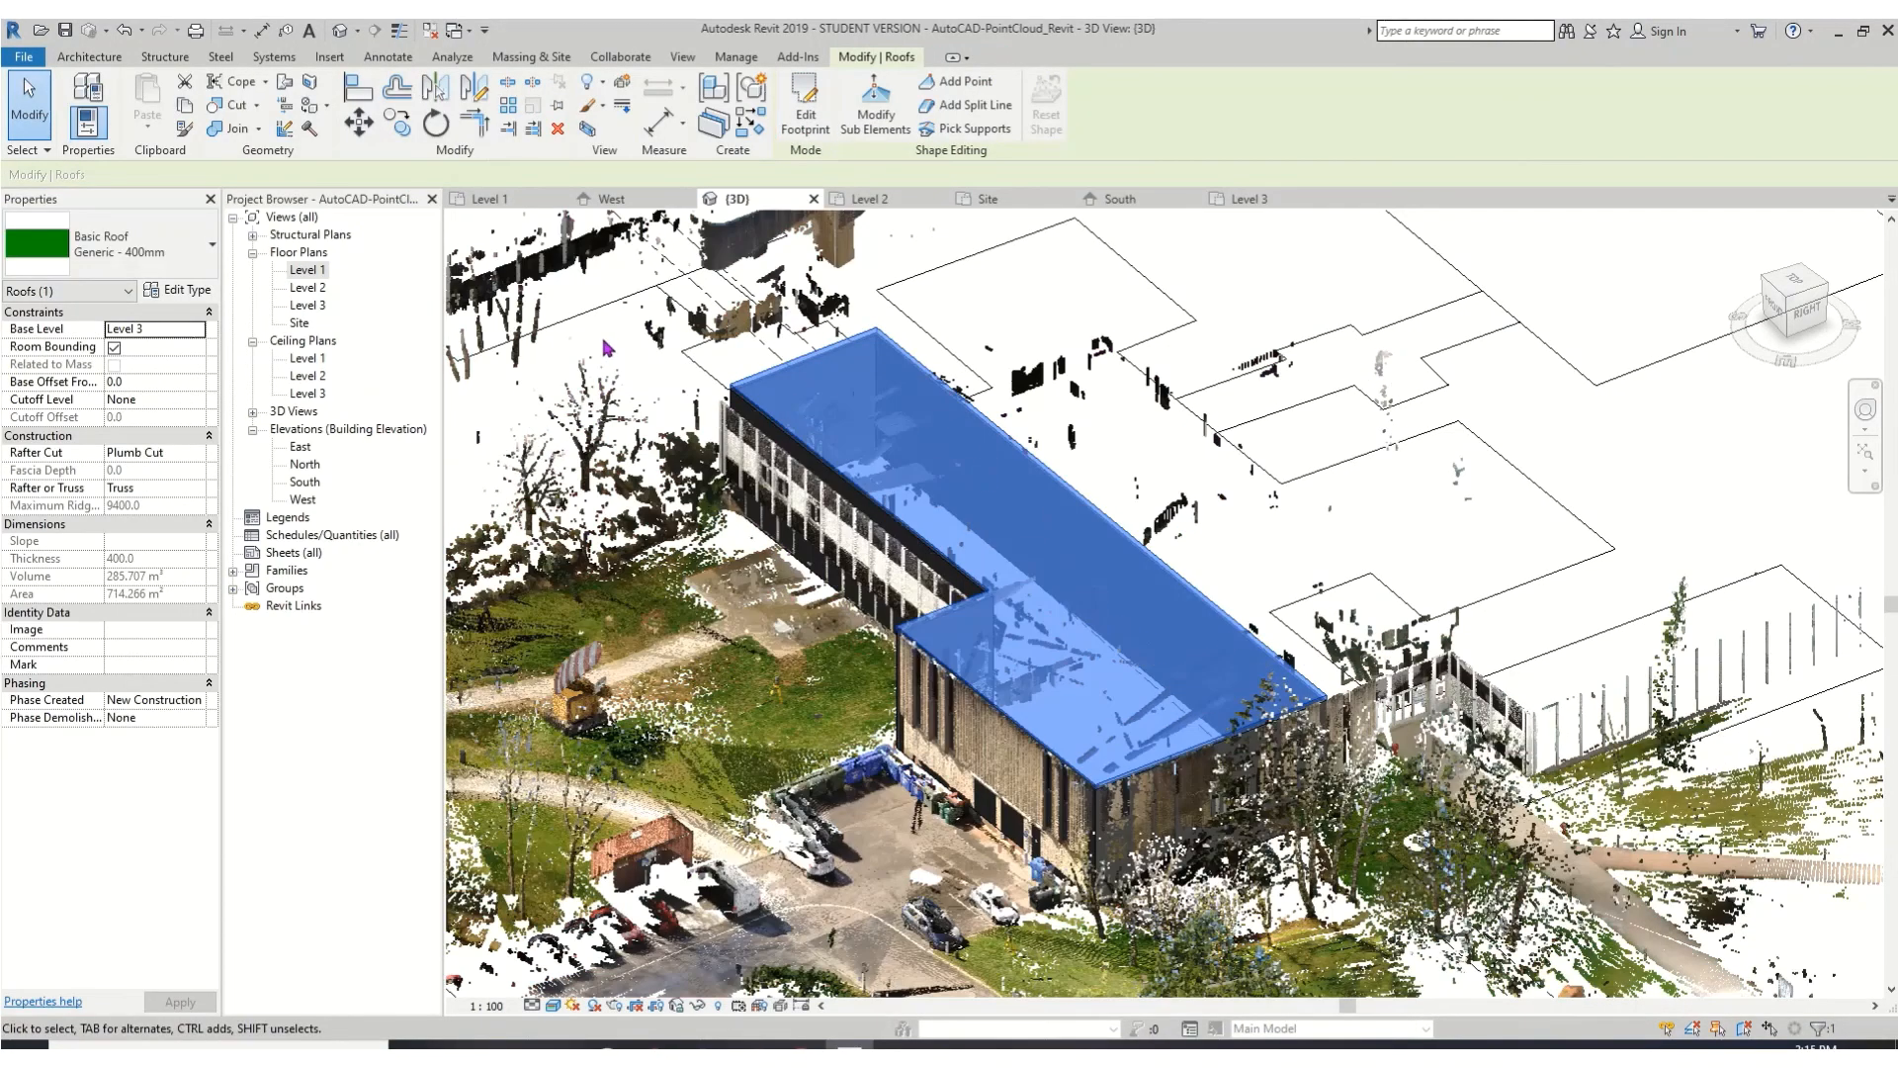
left_click(606, 348)
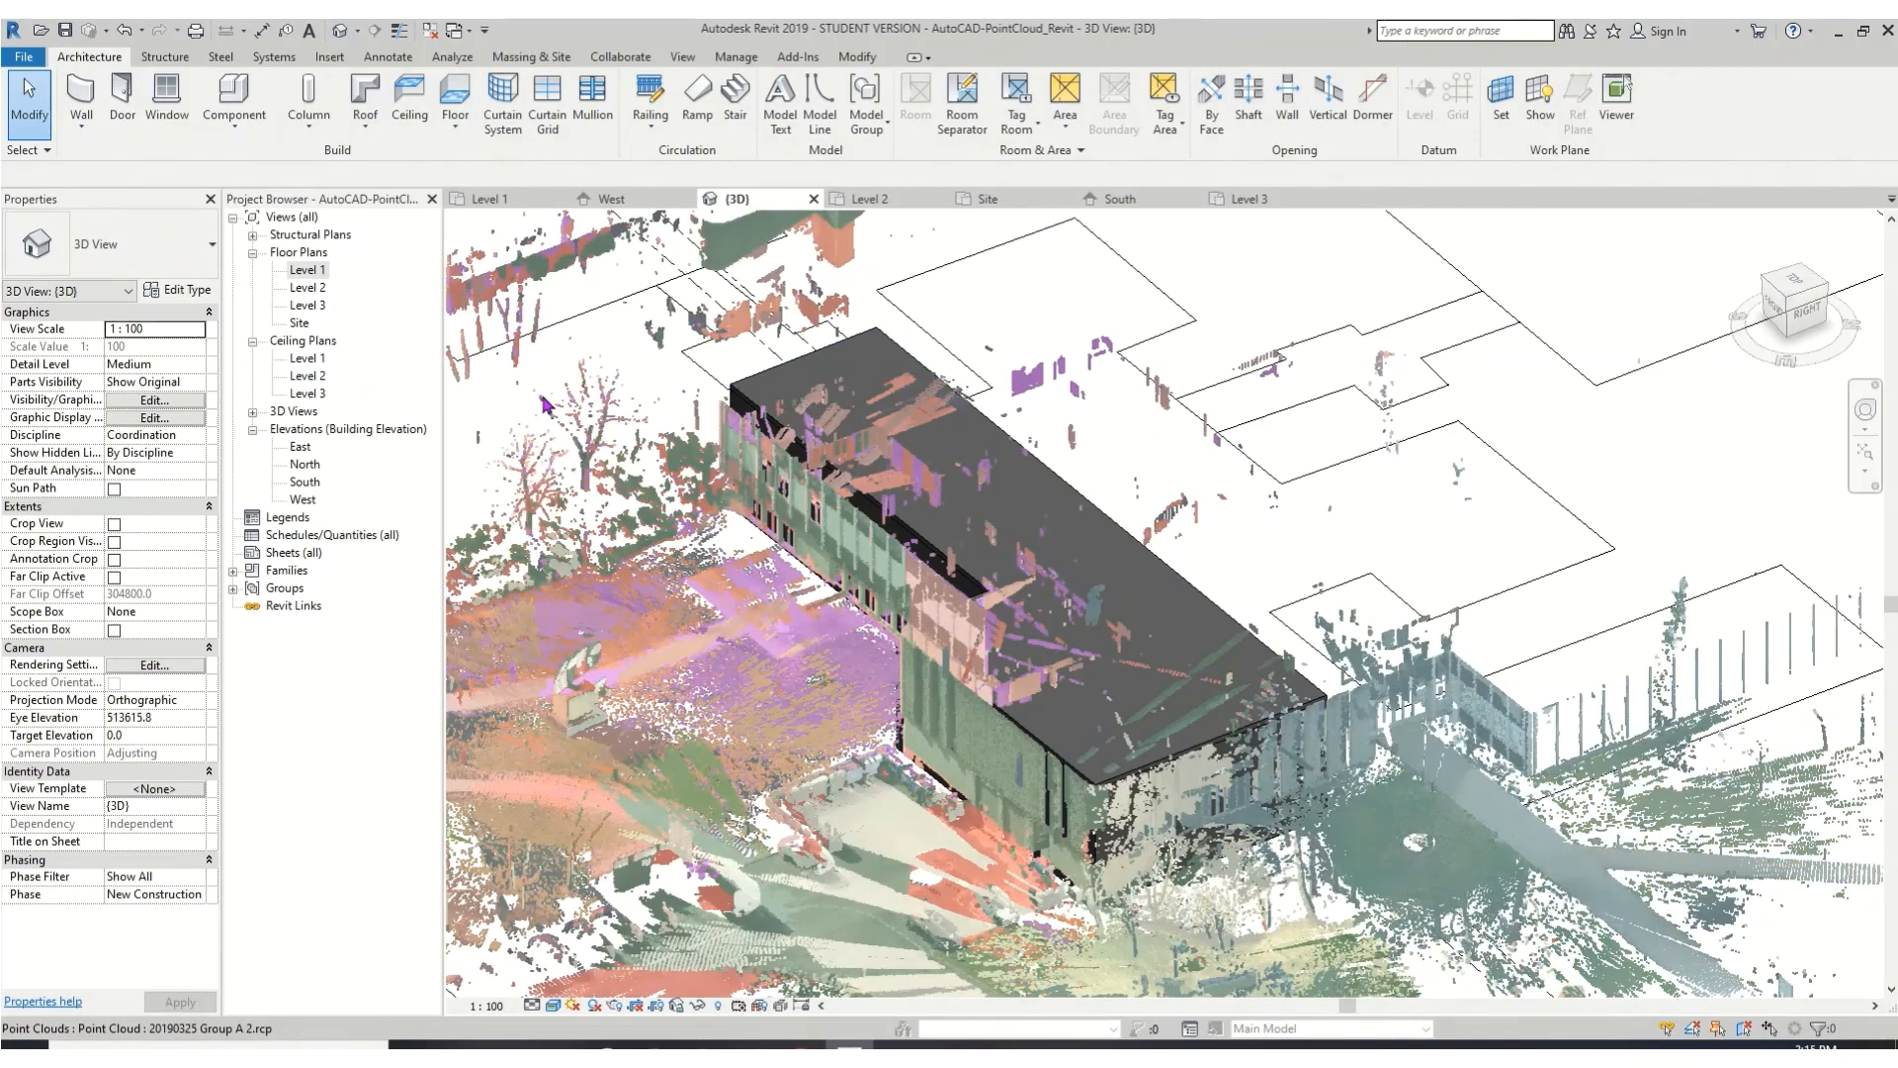
- Examine the roof and south facade against the point cloud from the front of the building
middle_click_drag(534, 396, 1248, 689, "shift")
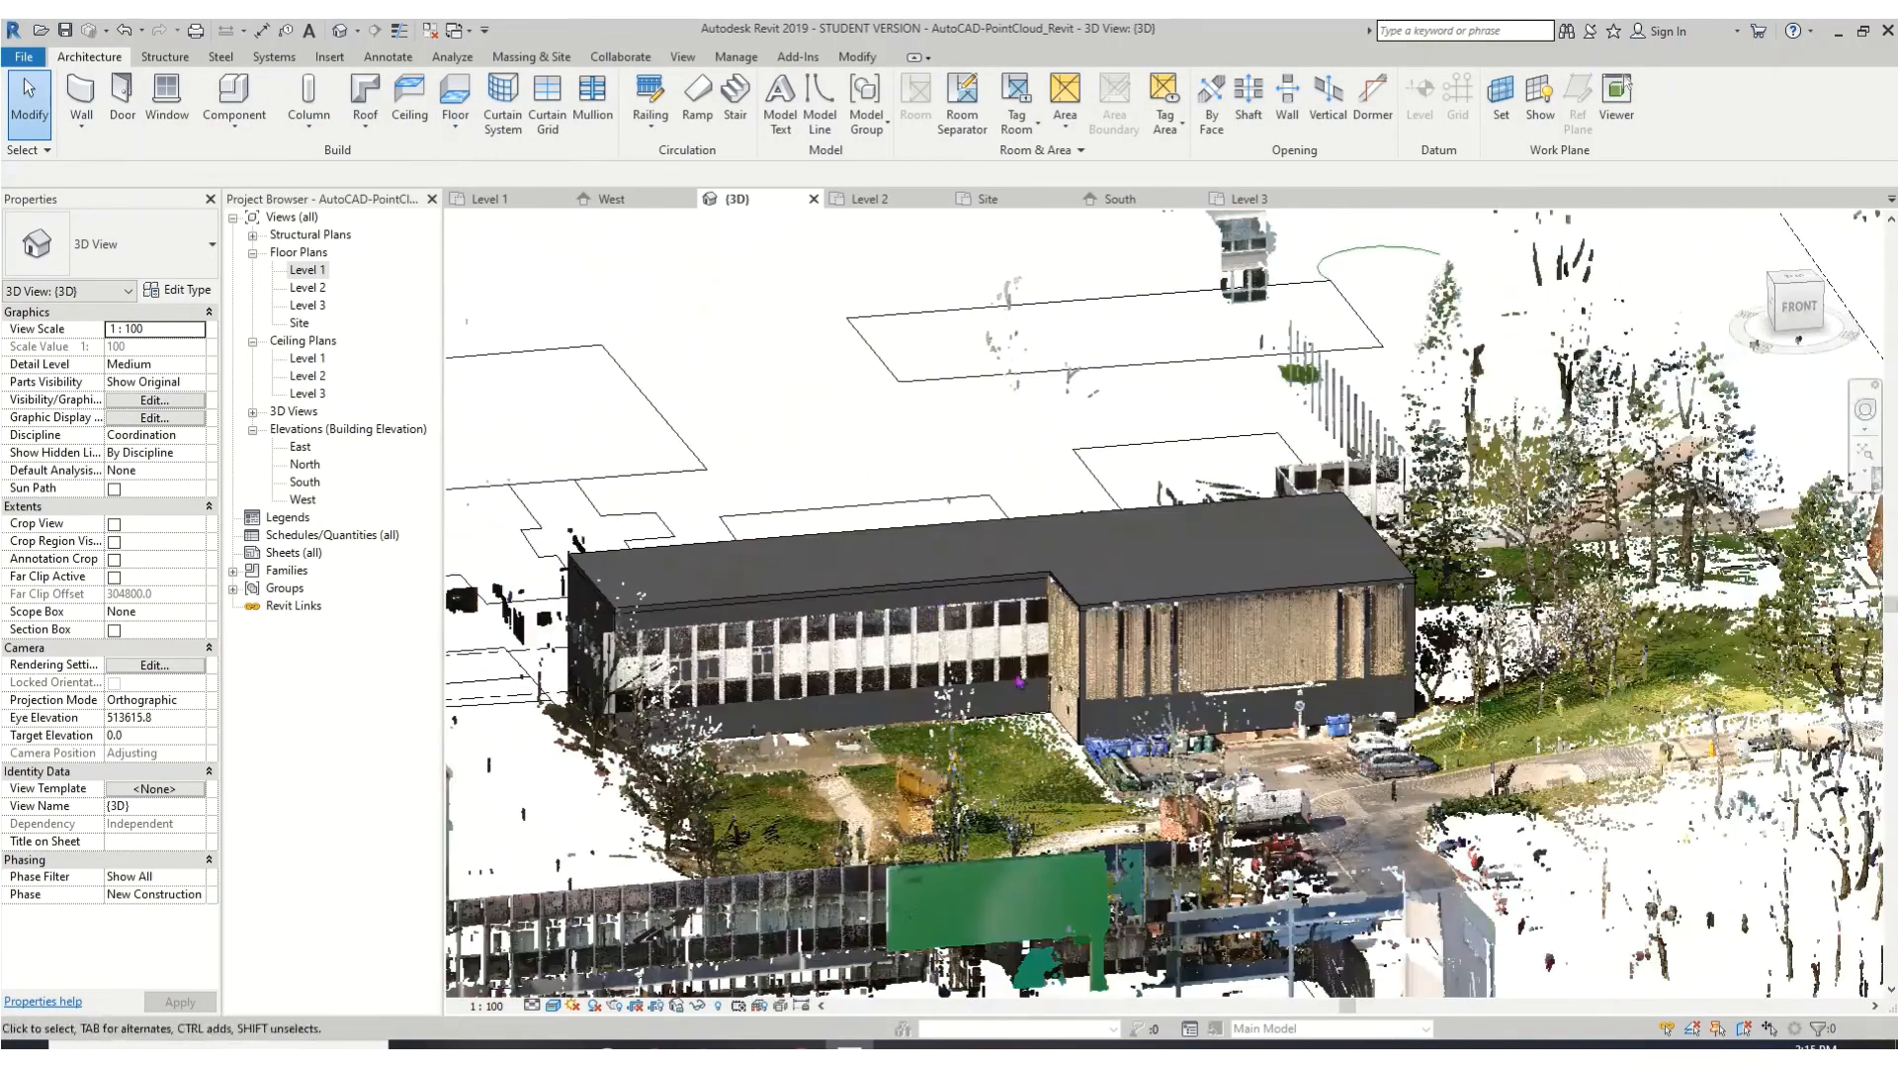
scroll(1249, 689, "up", 5)
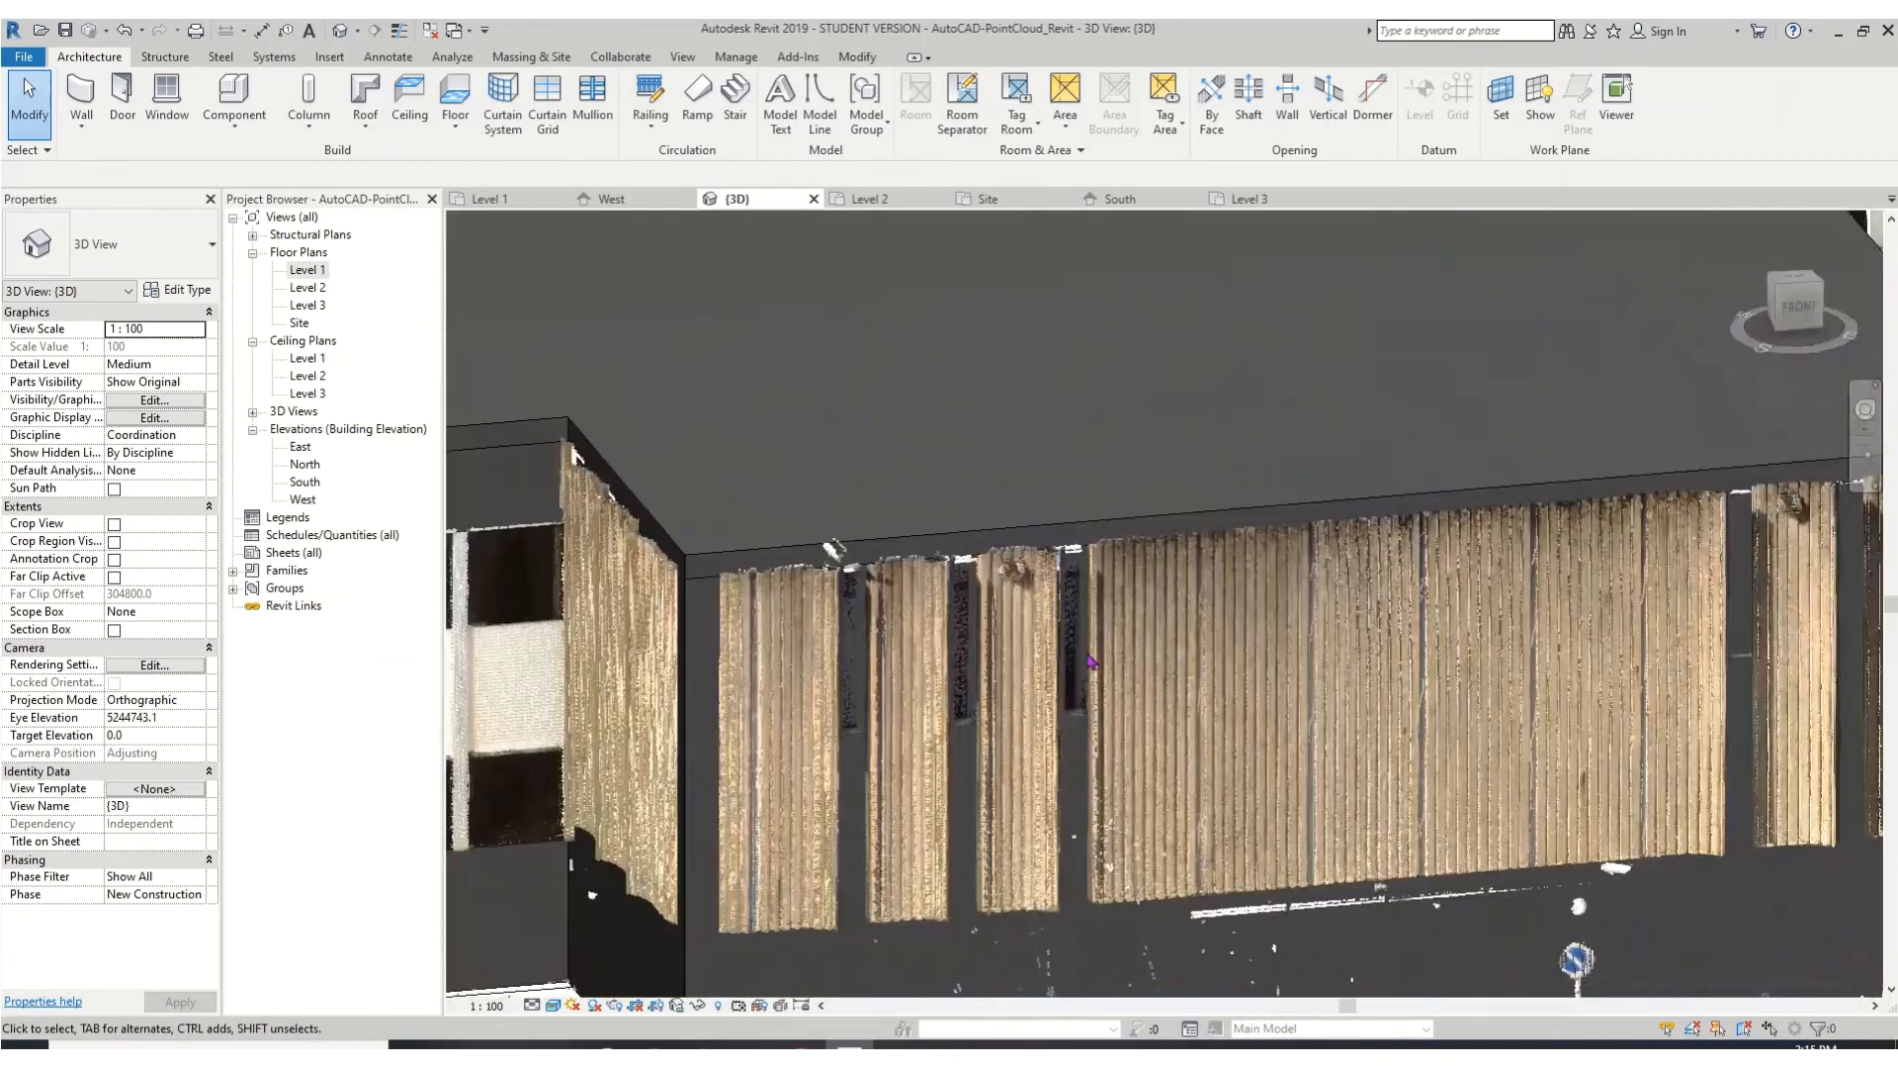
scroll(960, 800, "down", 2)
scroll(959, 800, "down", 2)
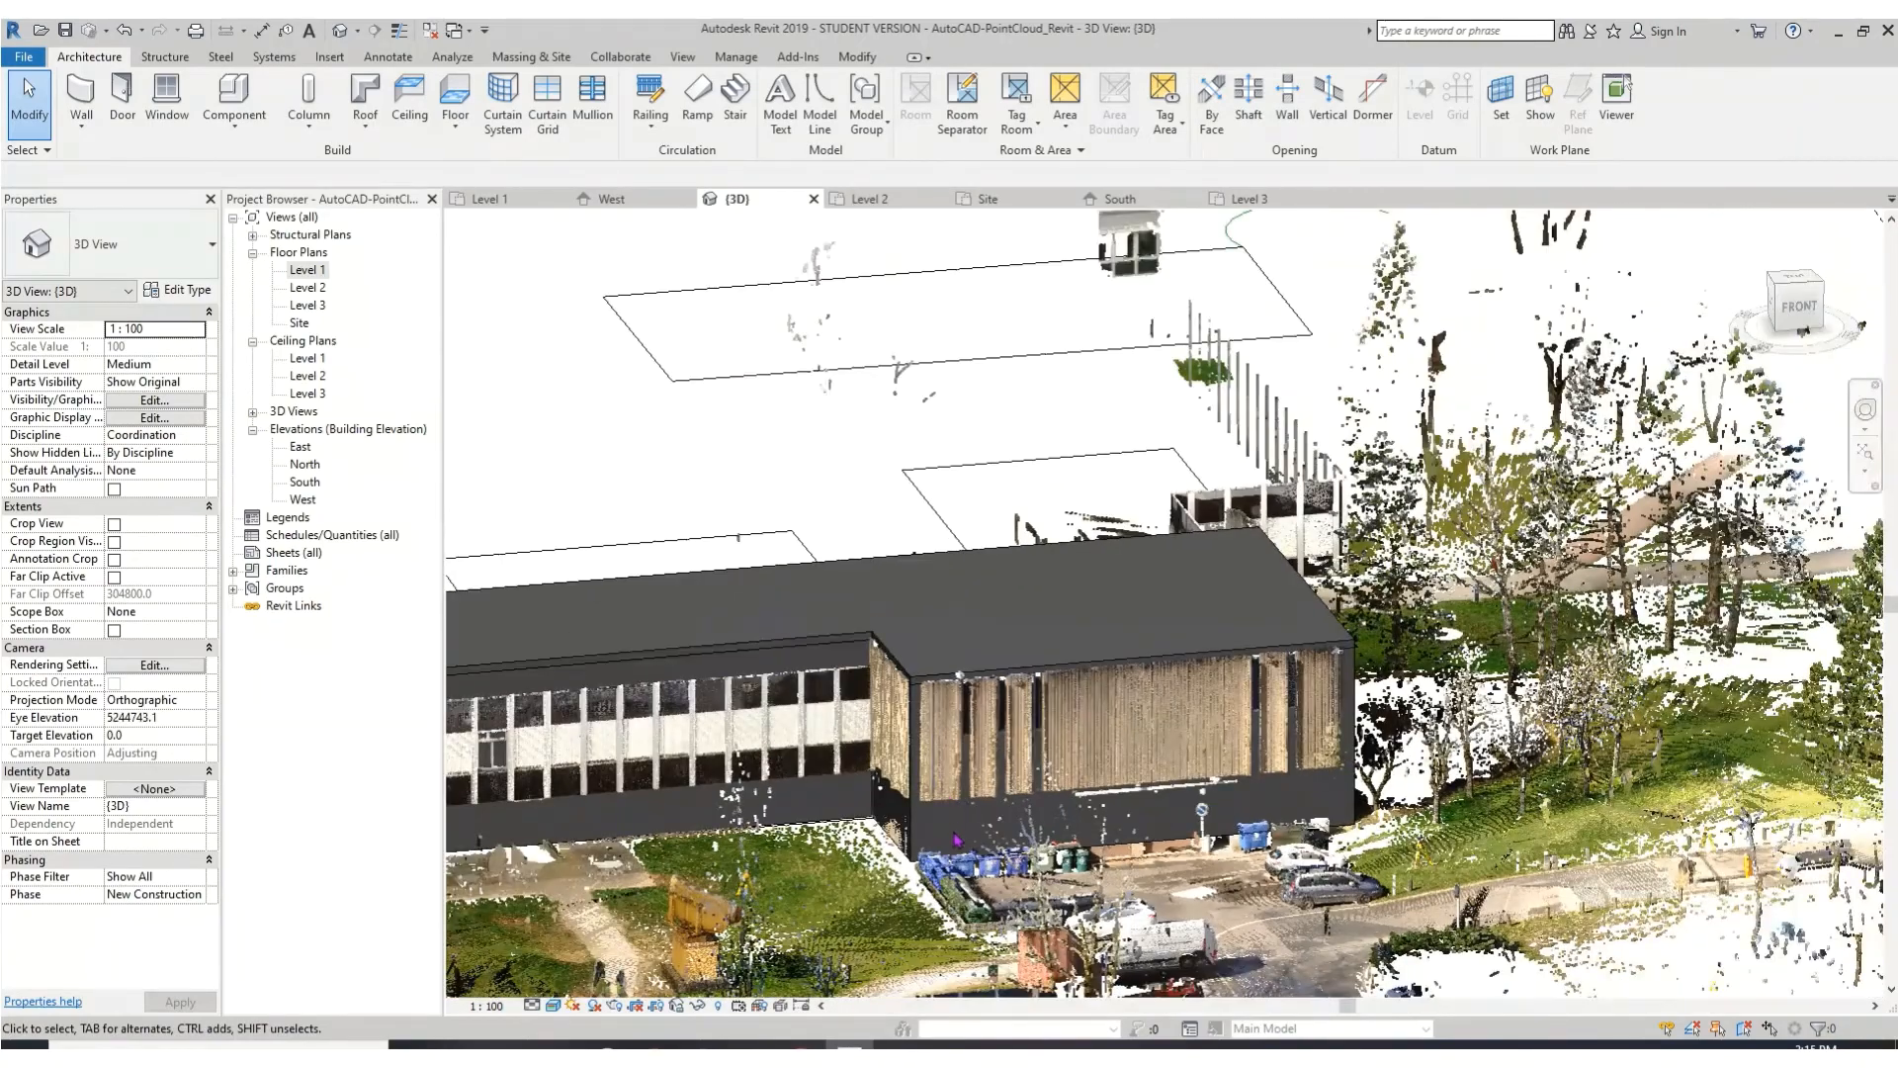
middle_click_drag(957, 841, 1041, 795)
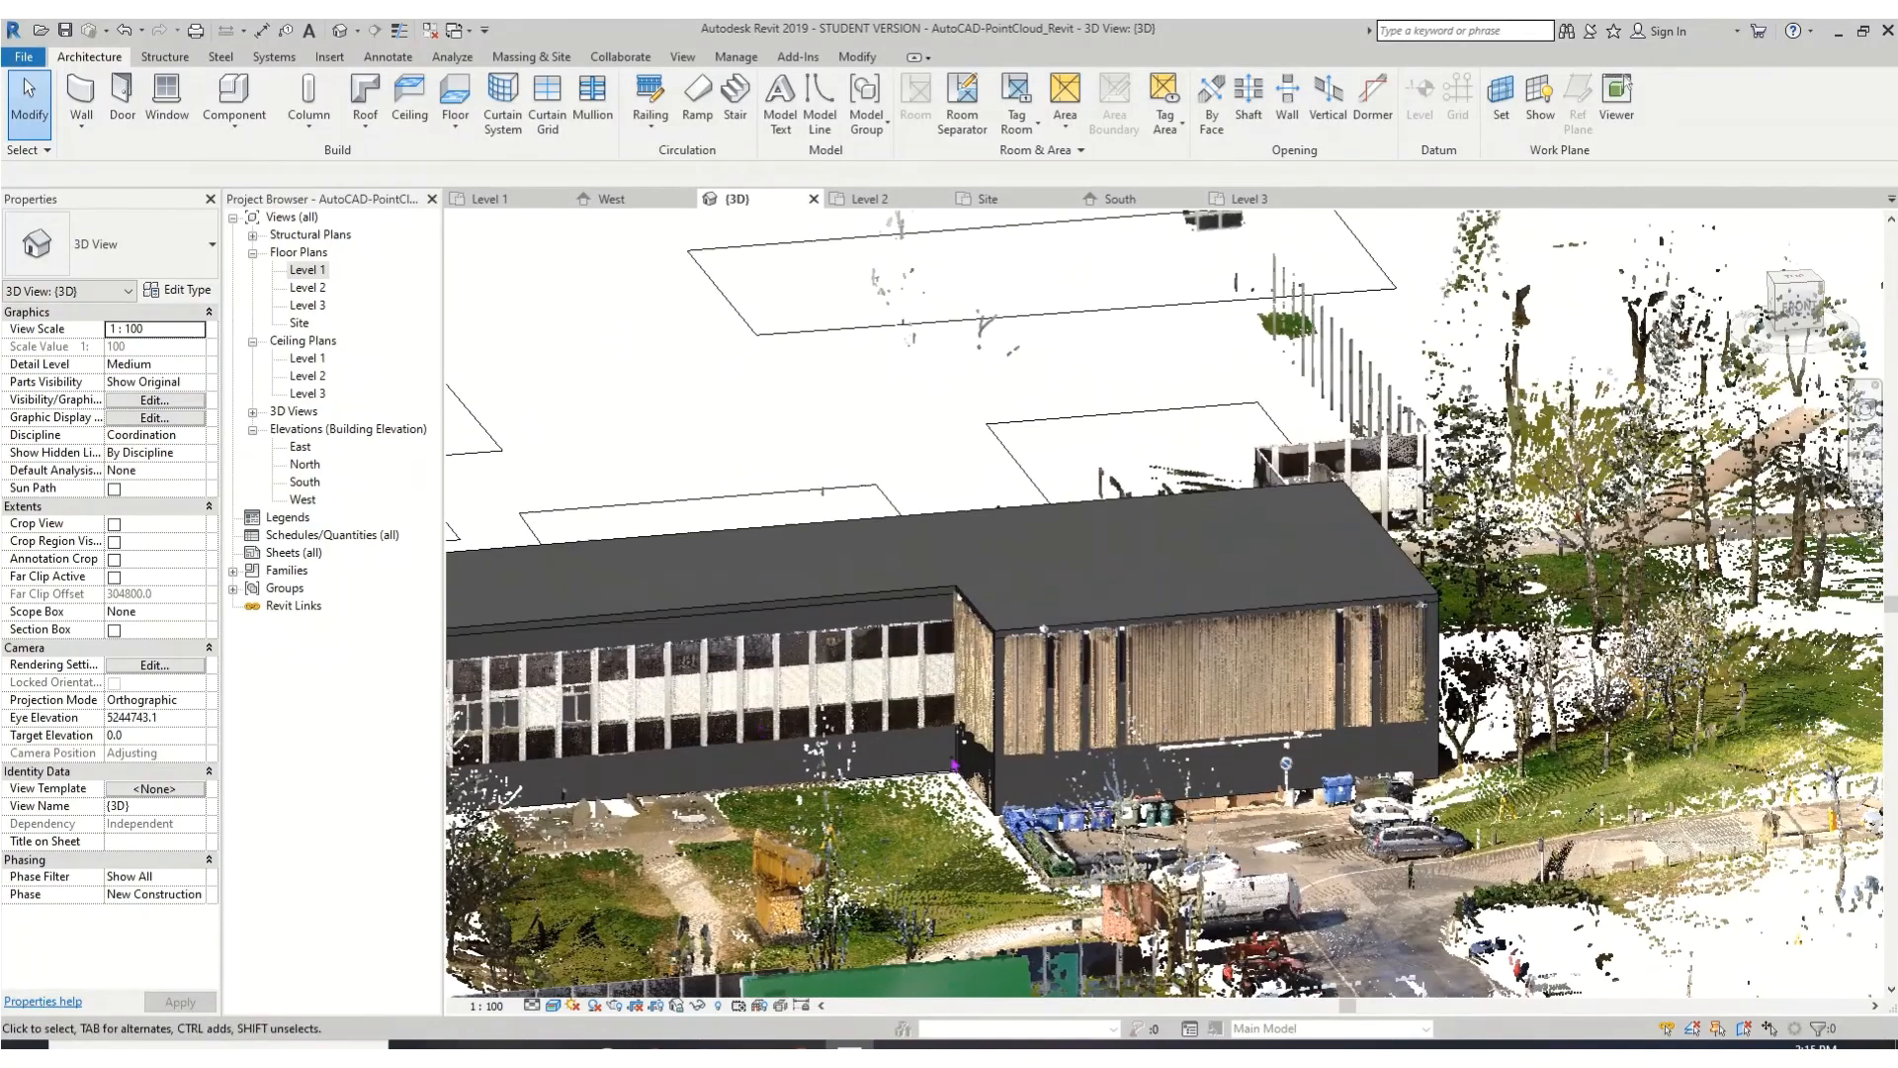
- Start the Window command for the south facade and choose the M_Fixed 0406 x 0610mm type
scroll(955, 764, "up", 4)
scroll(742, 593, "up", 2)
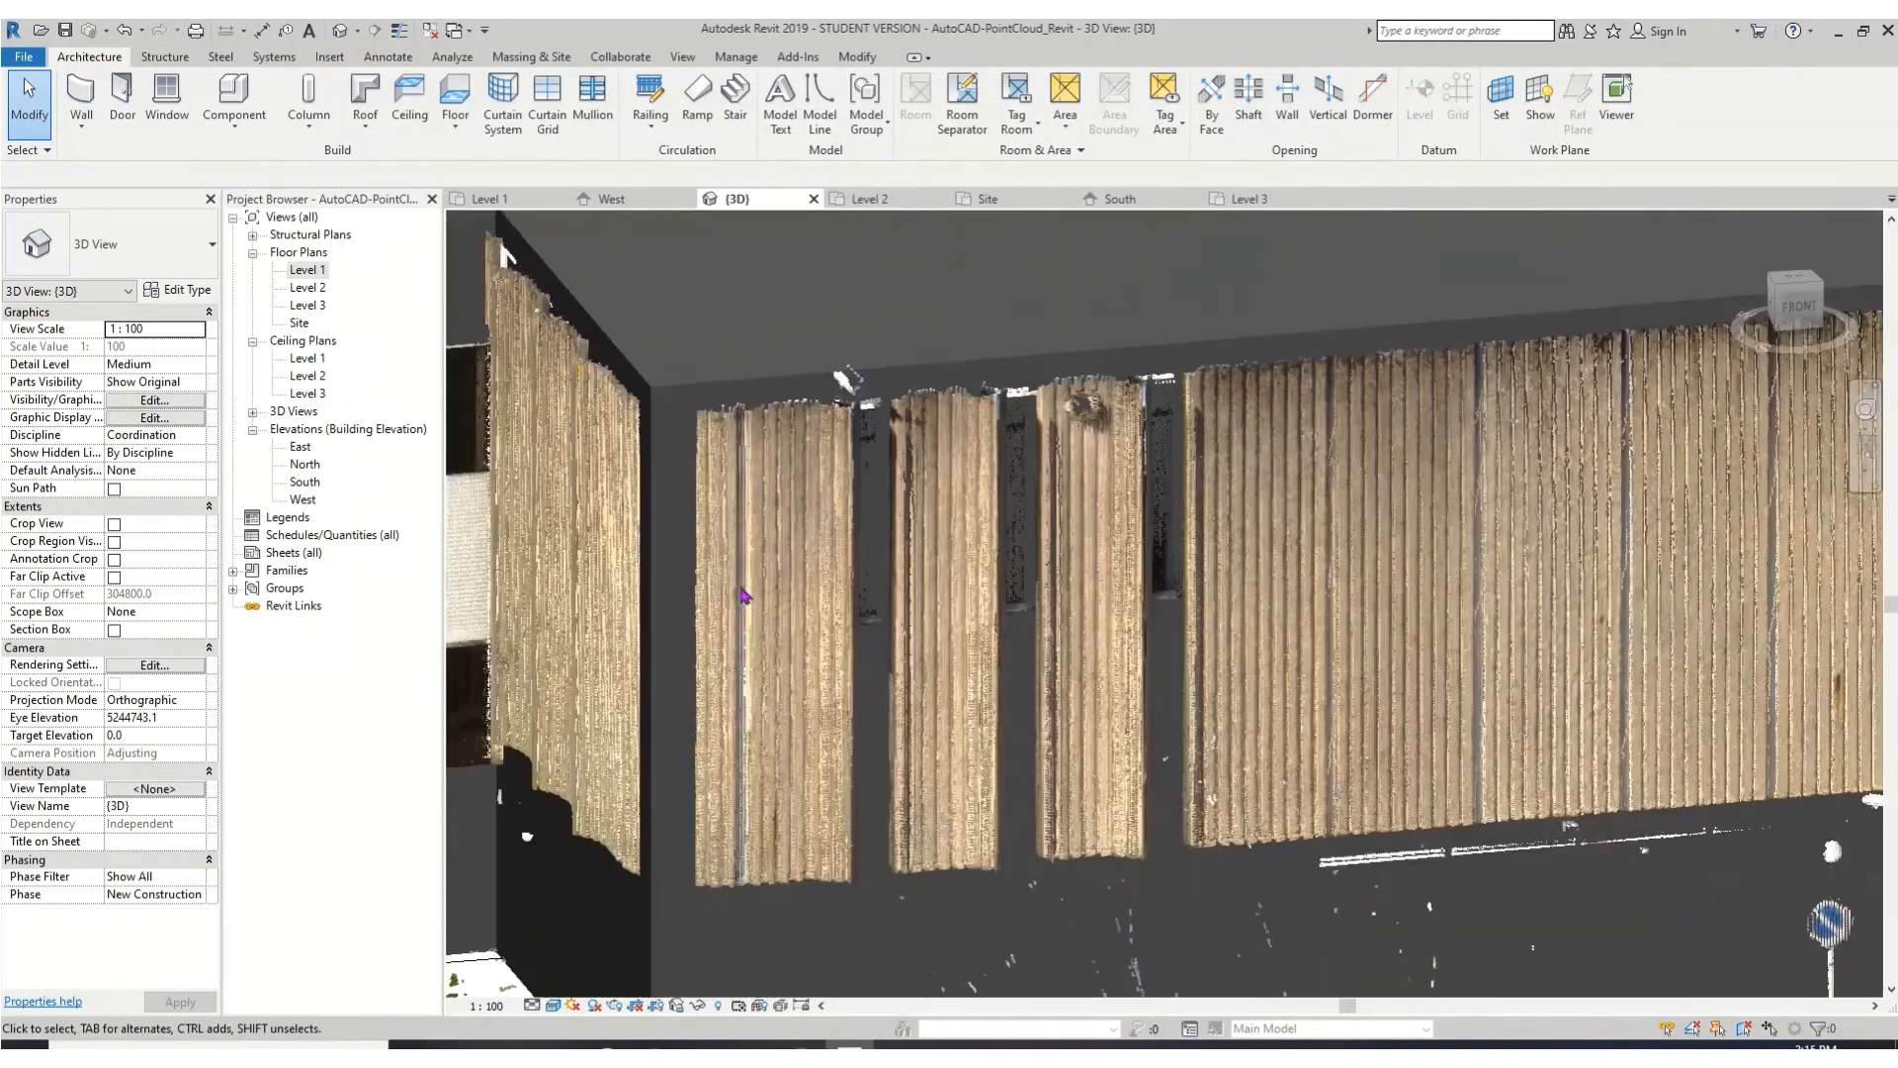
scroll(919, 637, "down", 1)
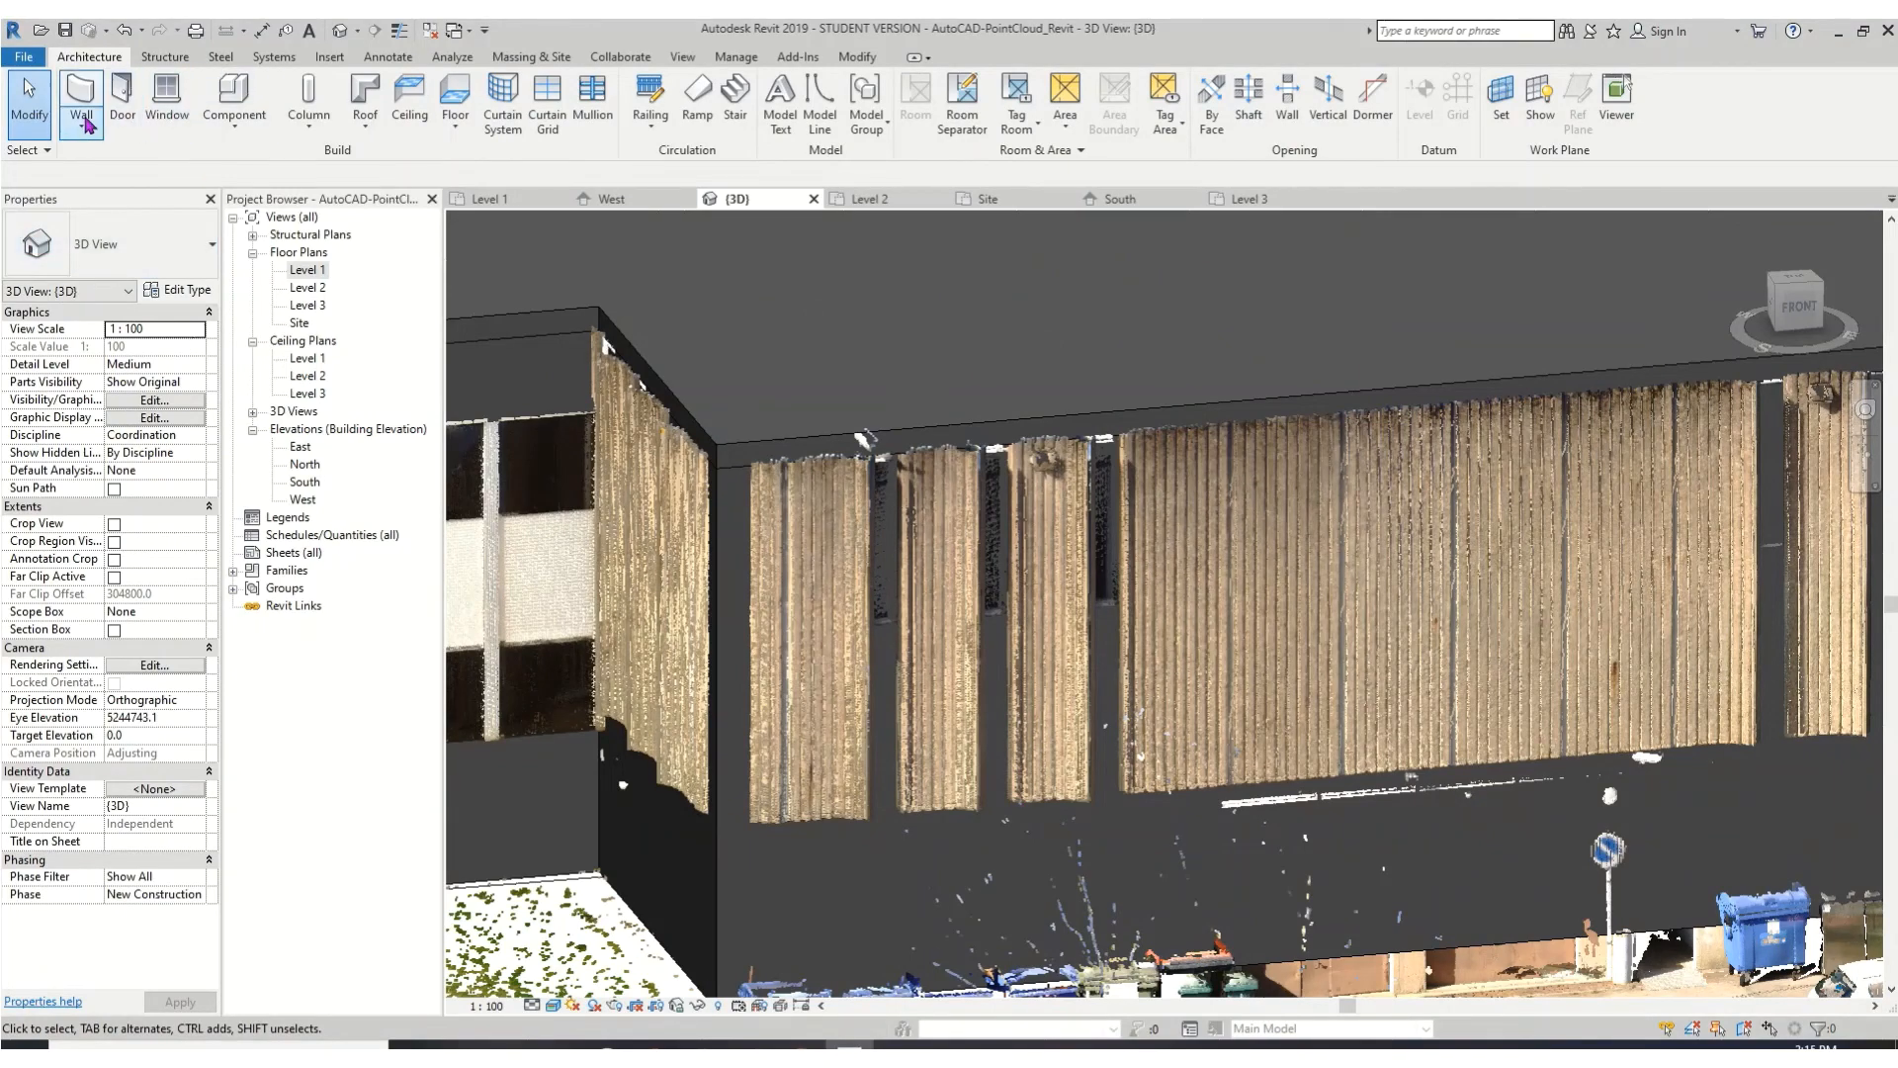
left_click(163, 130)
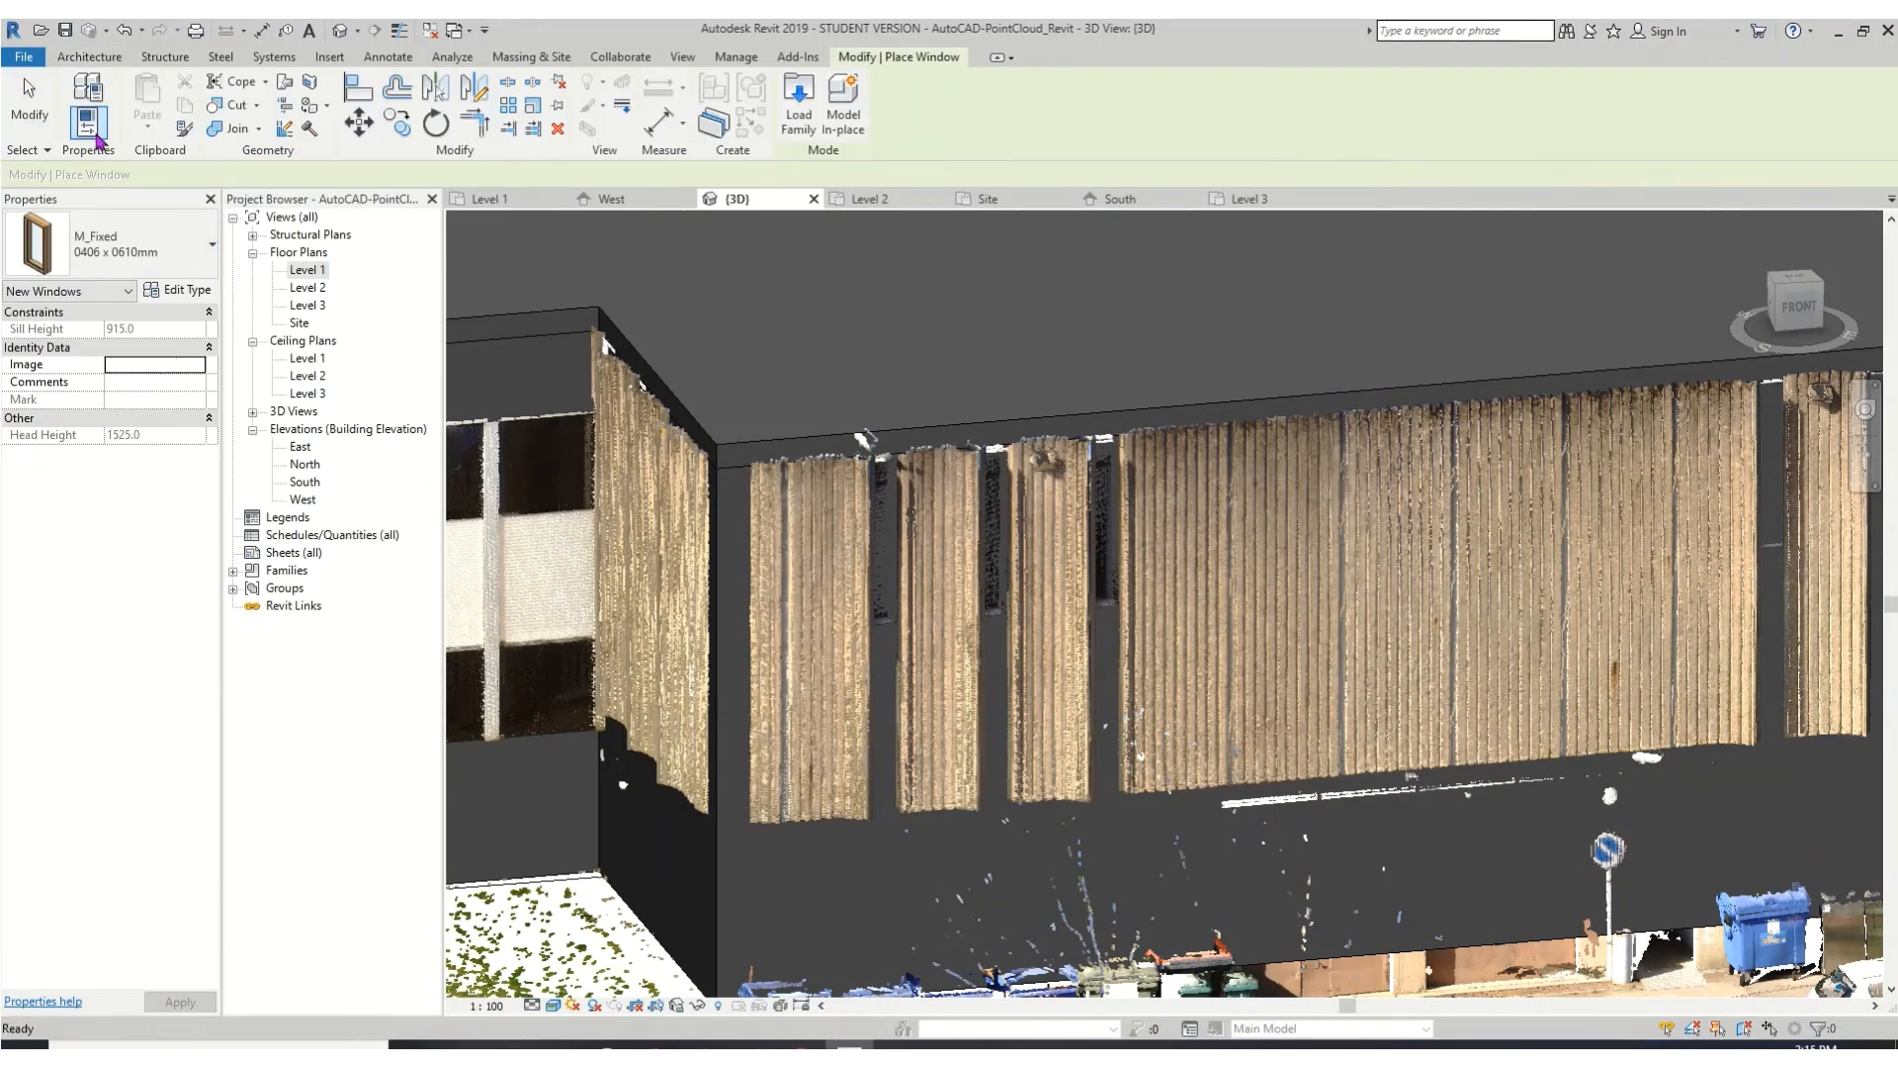
left_click(148, 248)
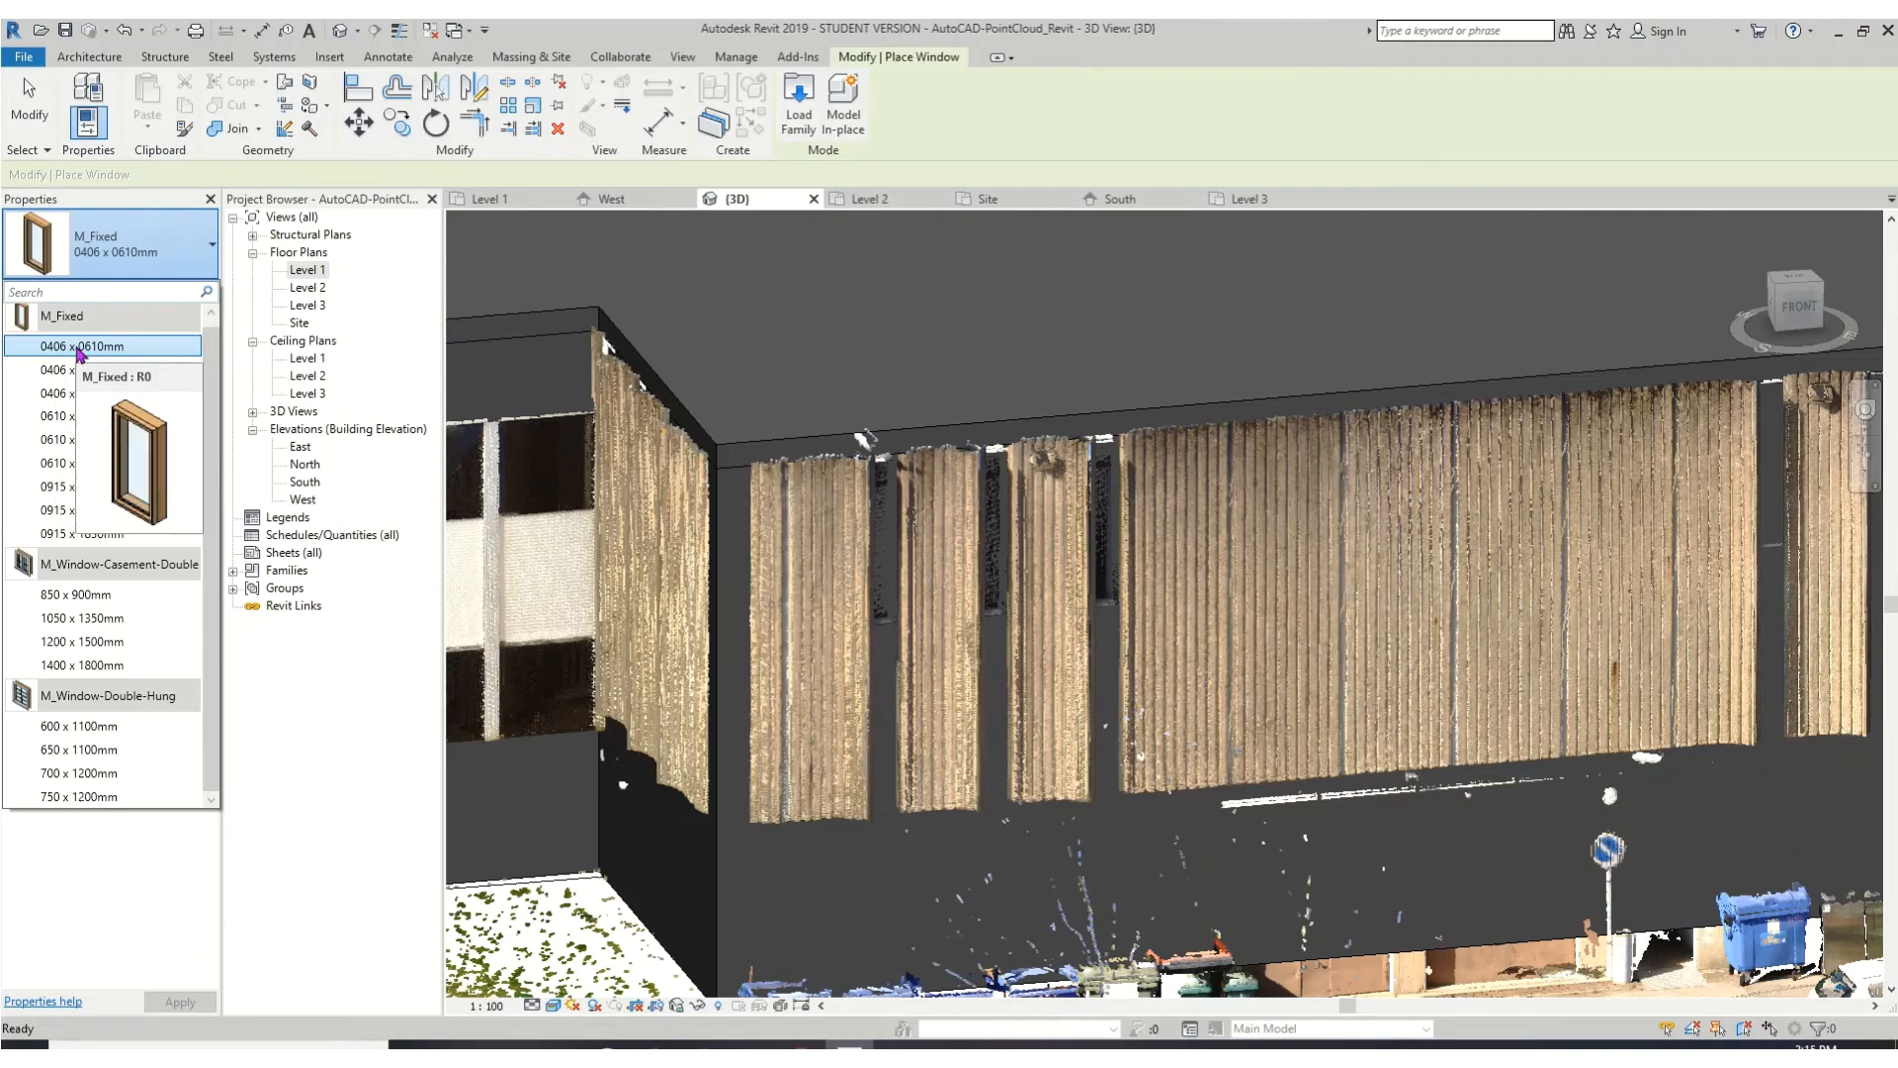
scroll(1449, 653, "down", 1)
scroll(1449, 652, "down", 4)
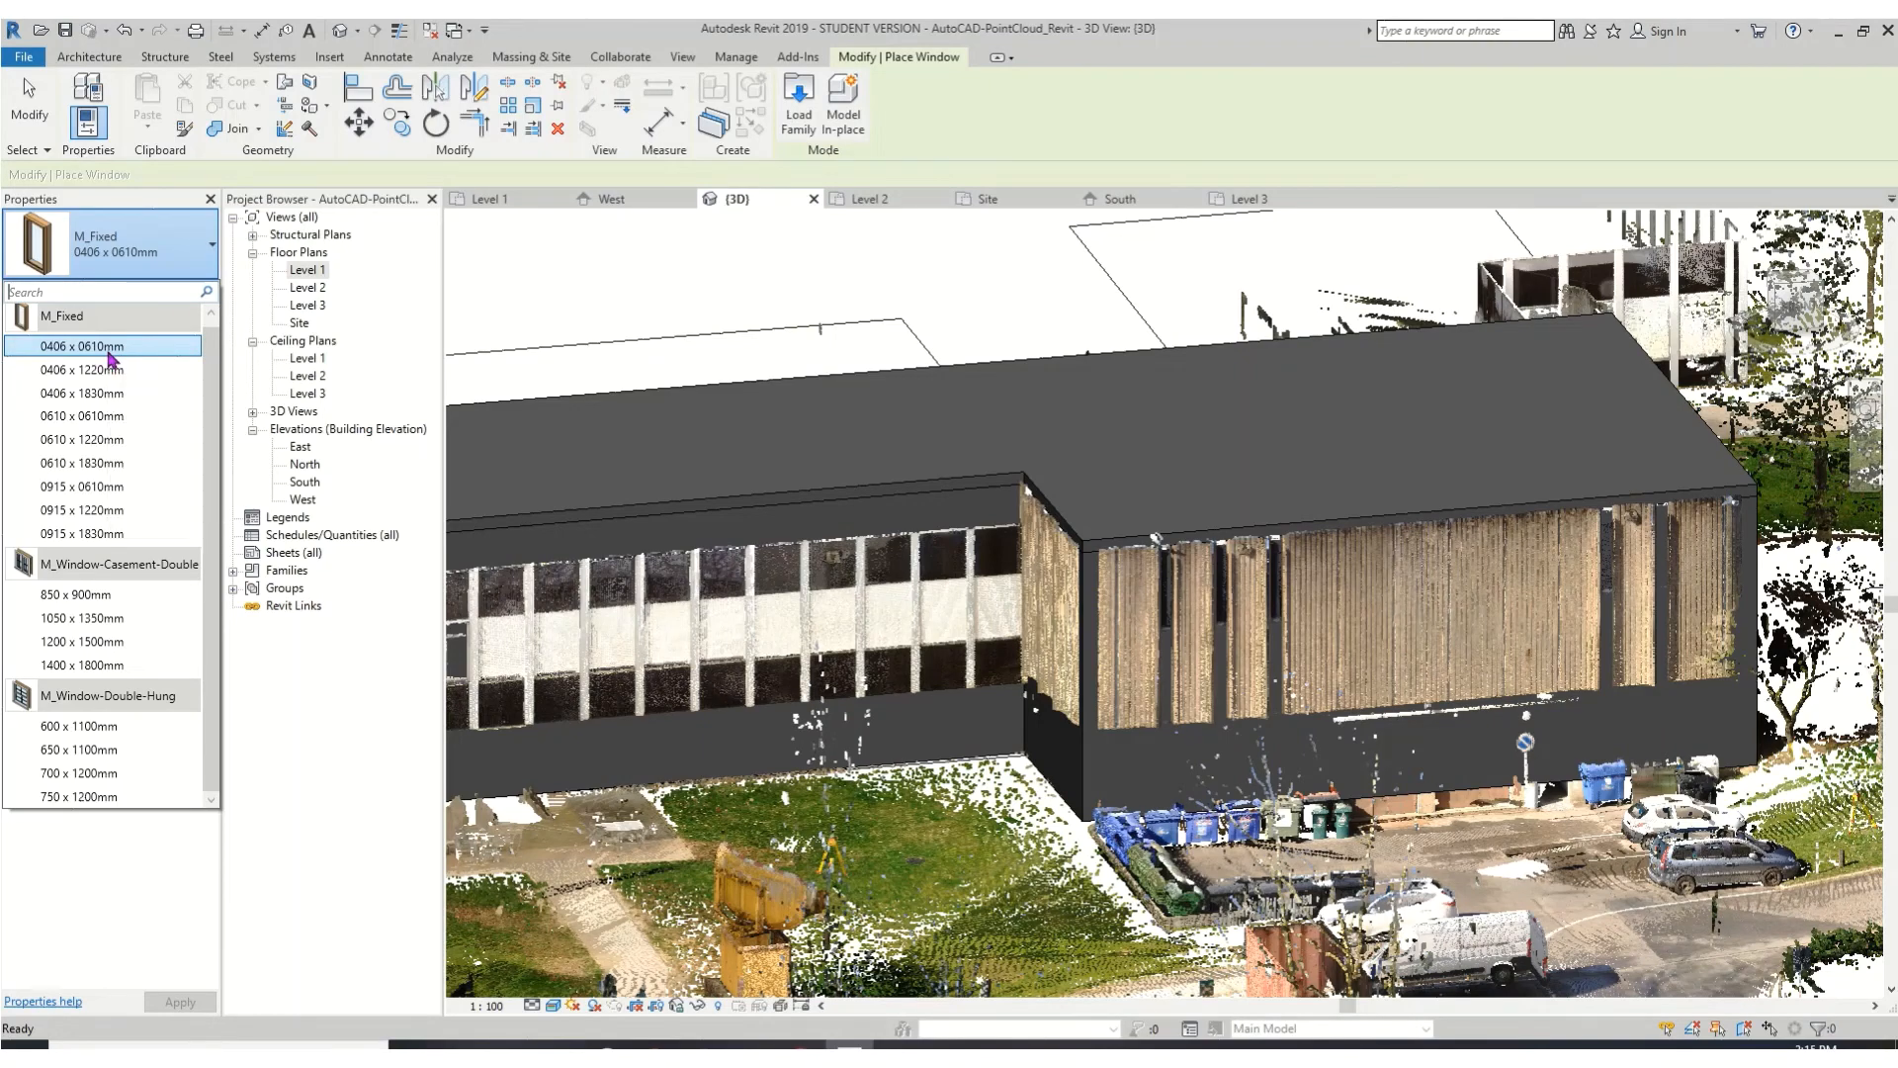
left_click(109, 348)
- Duplicate the selected window type under the name "Pointcloud window"
left_click(178, 288)
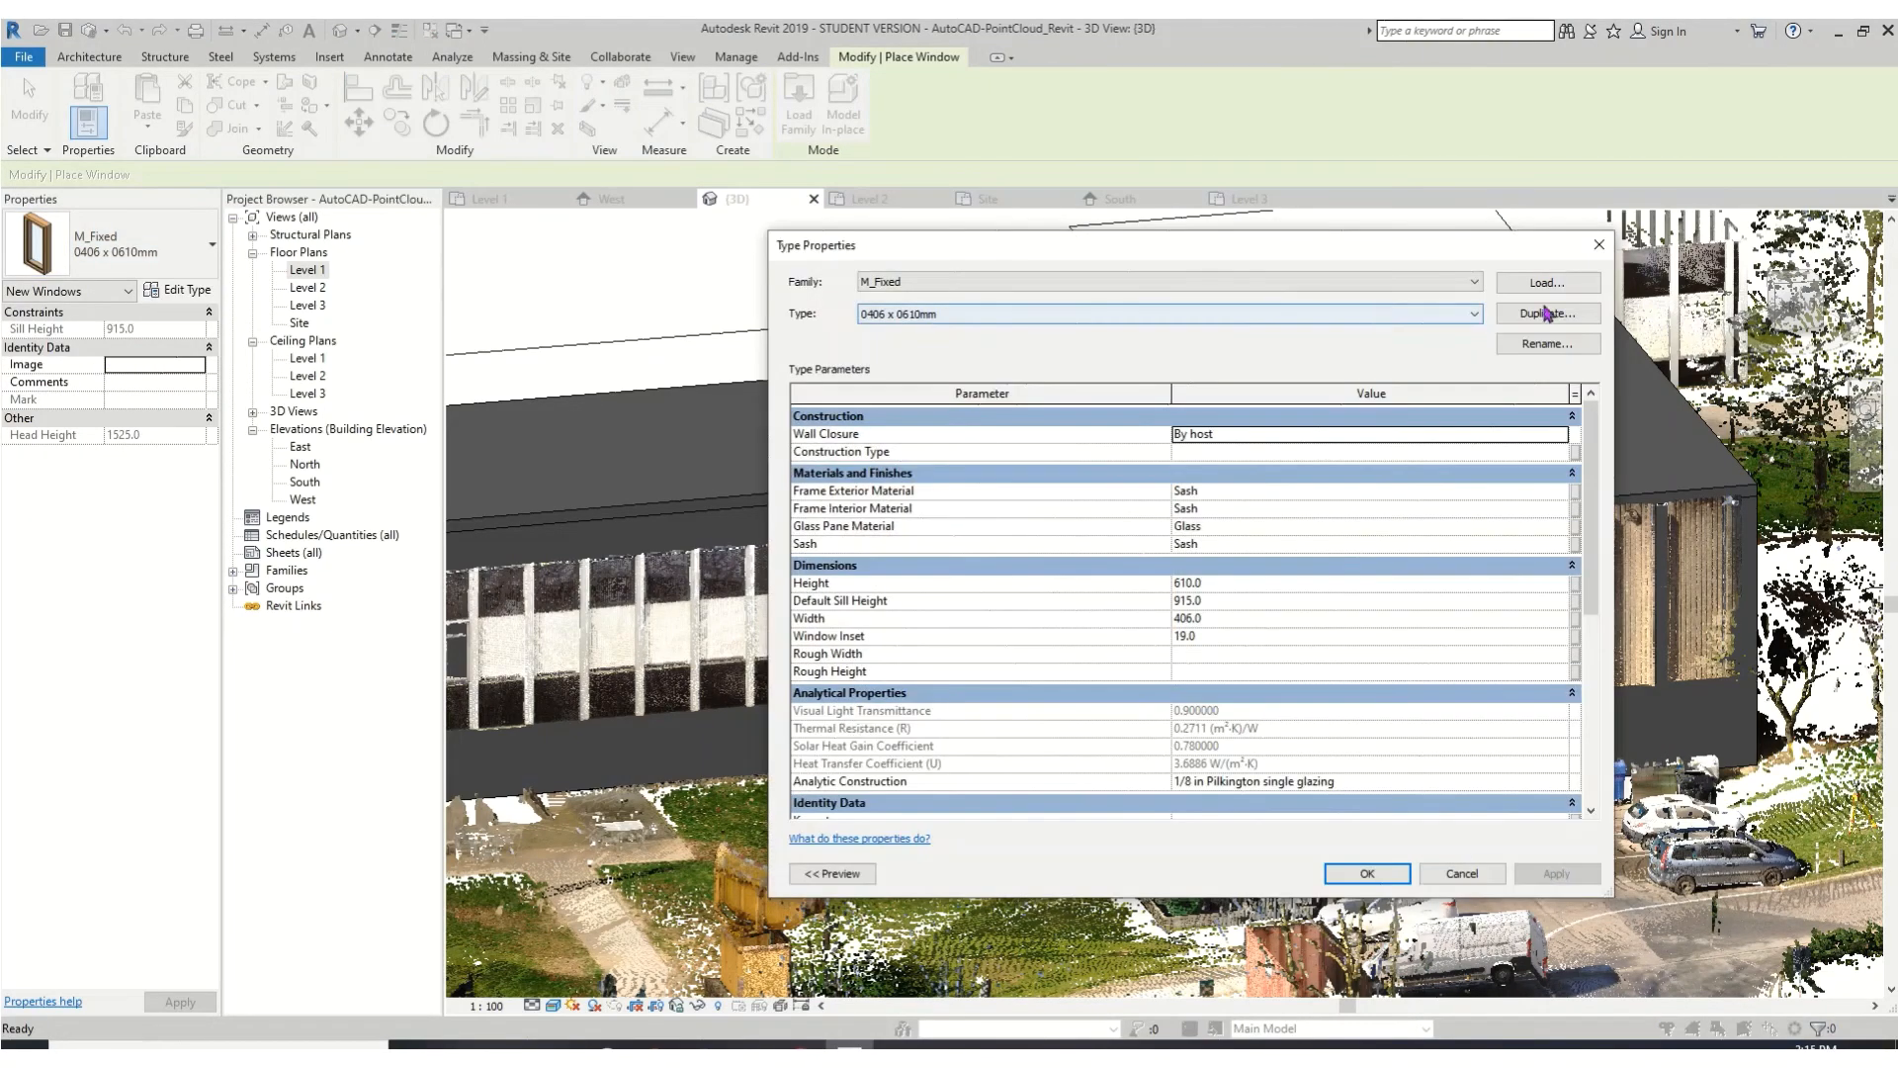
left_click(1548, 313)
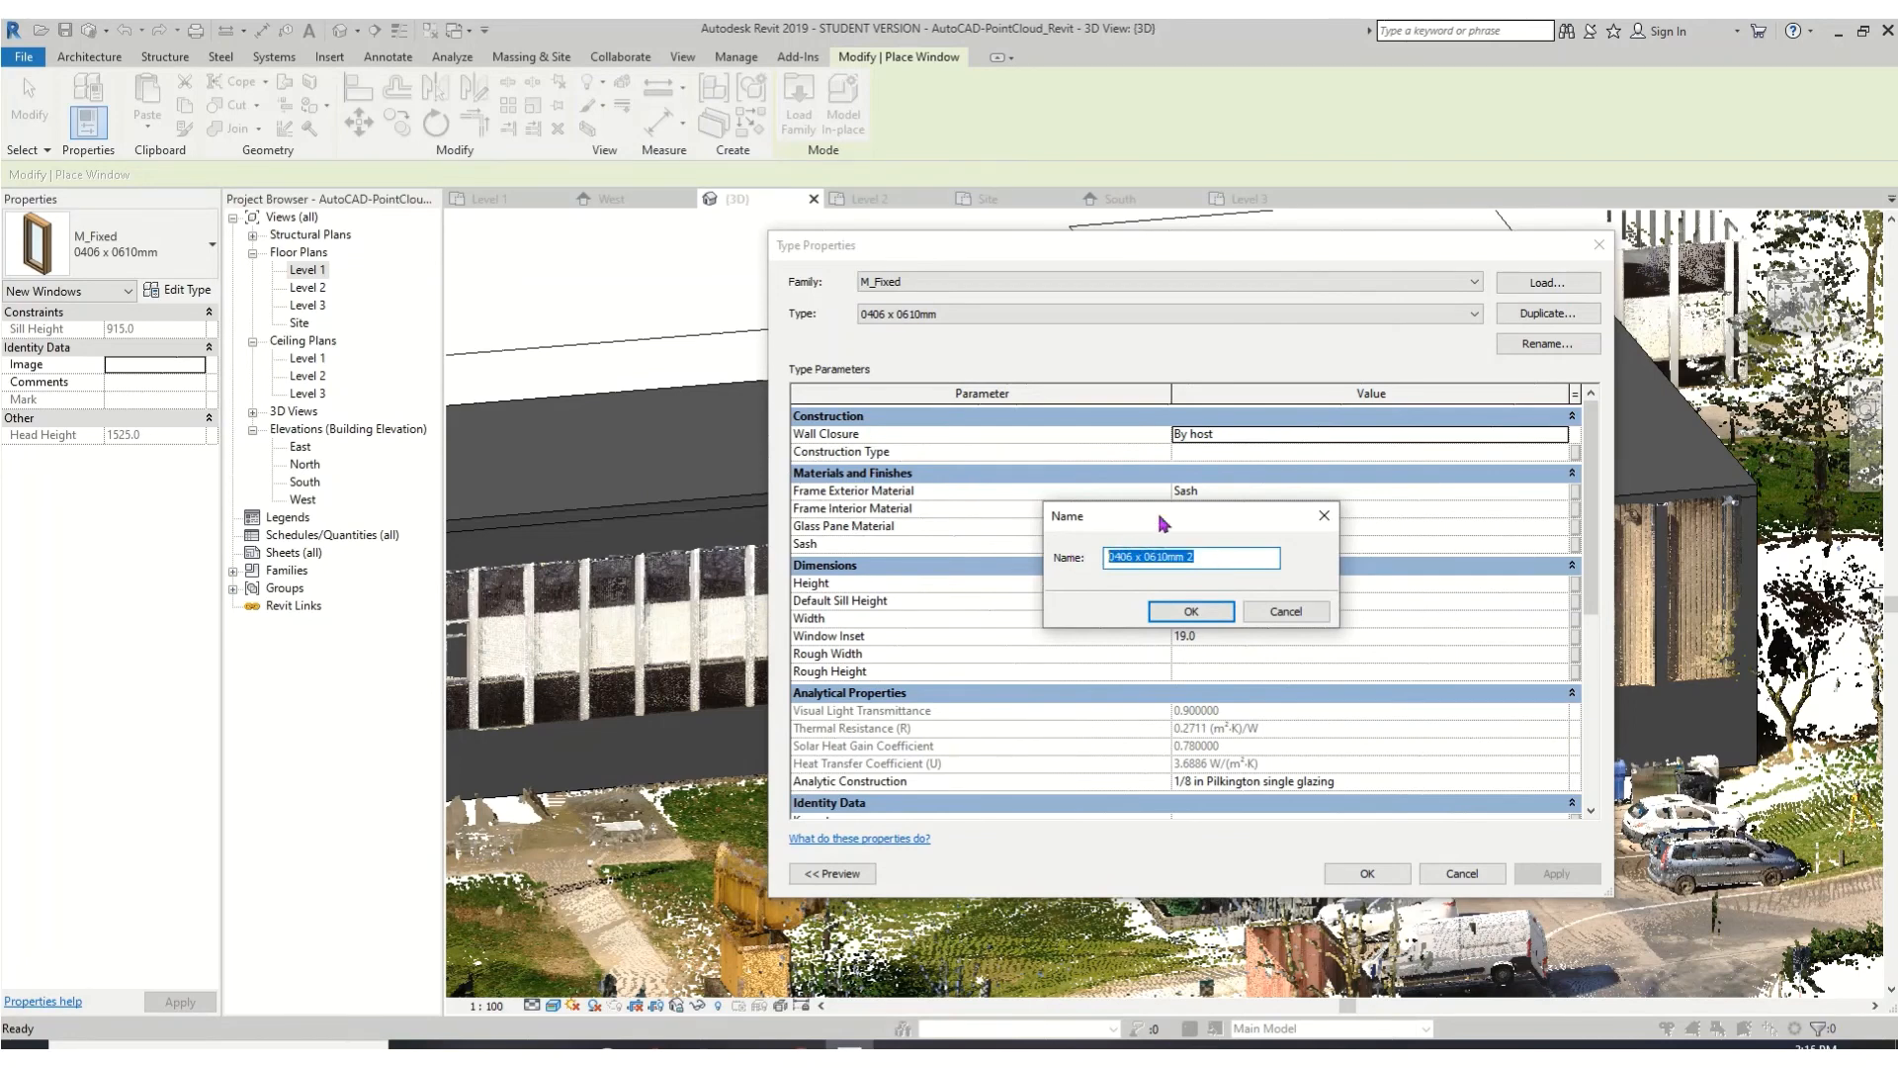
type("Pointcloud window")
left_click(1208, 609)
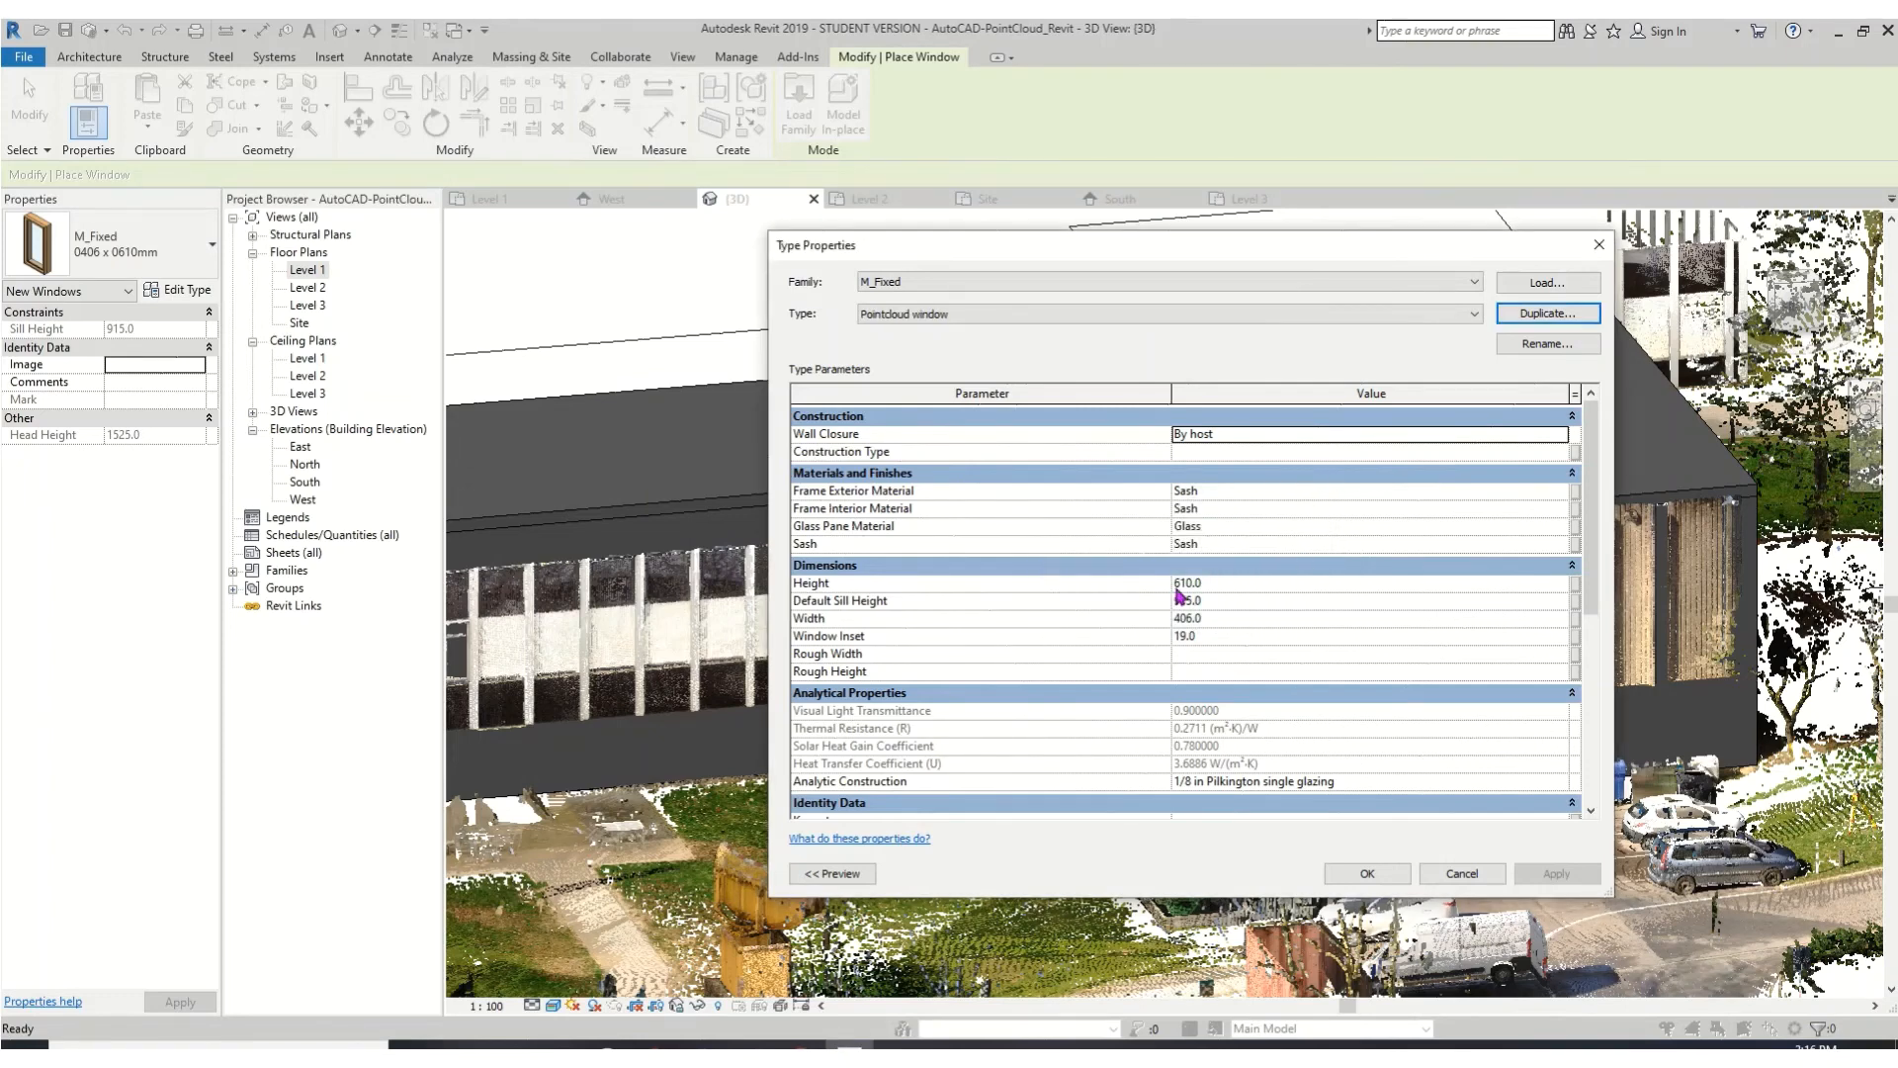
- Adjust the new type's height for a 5915 mm head height and place three windows in the south facade's narrow gaps
left_click(1215, 585)
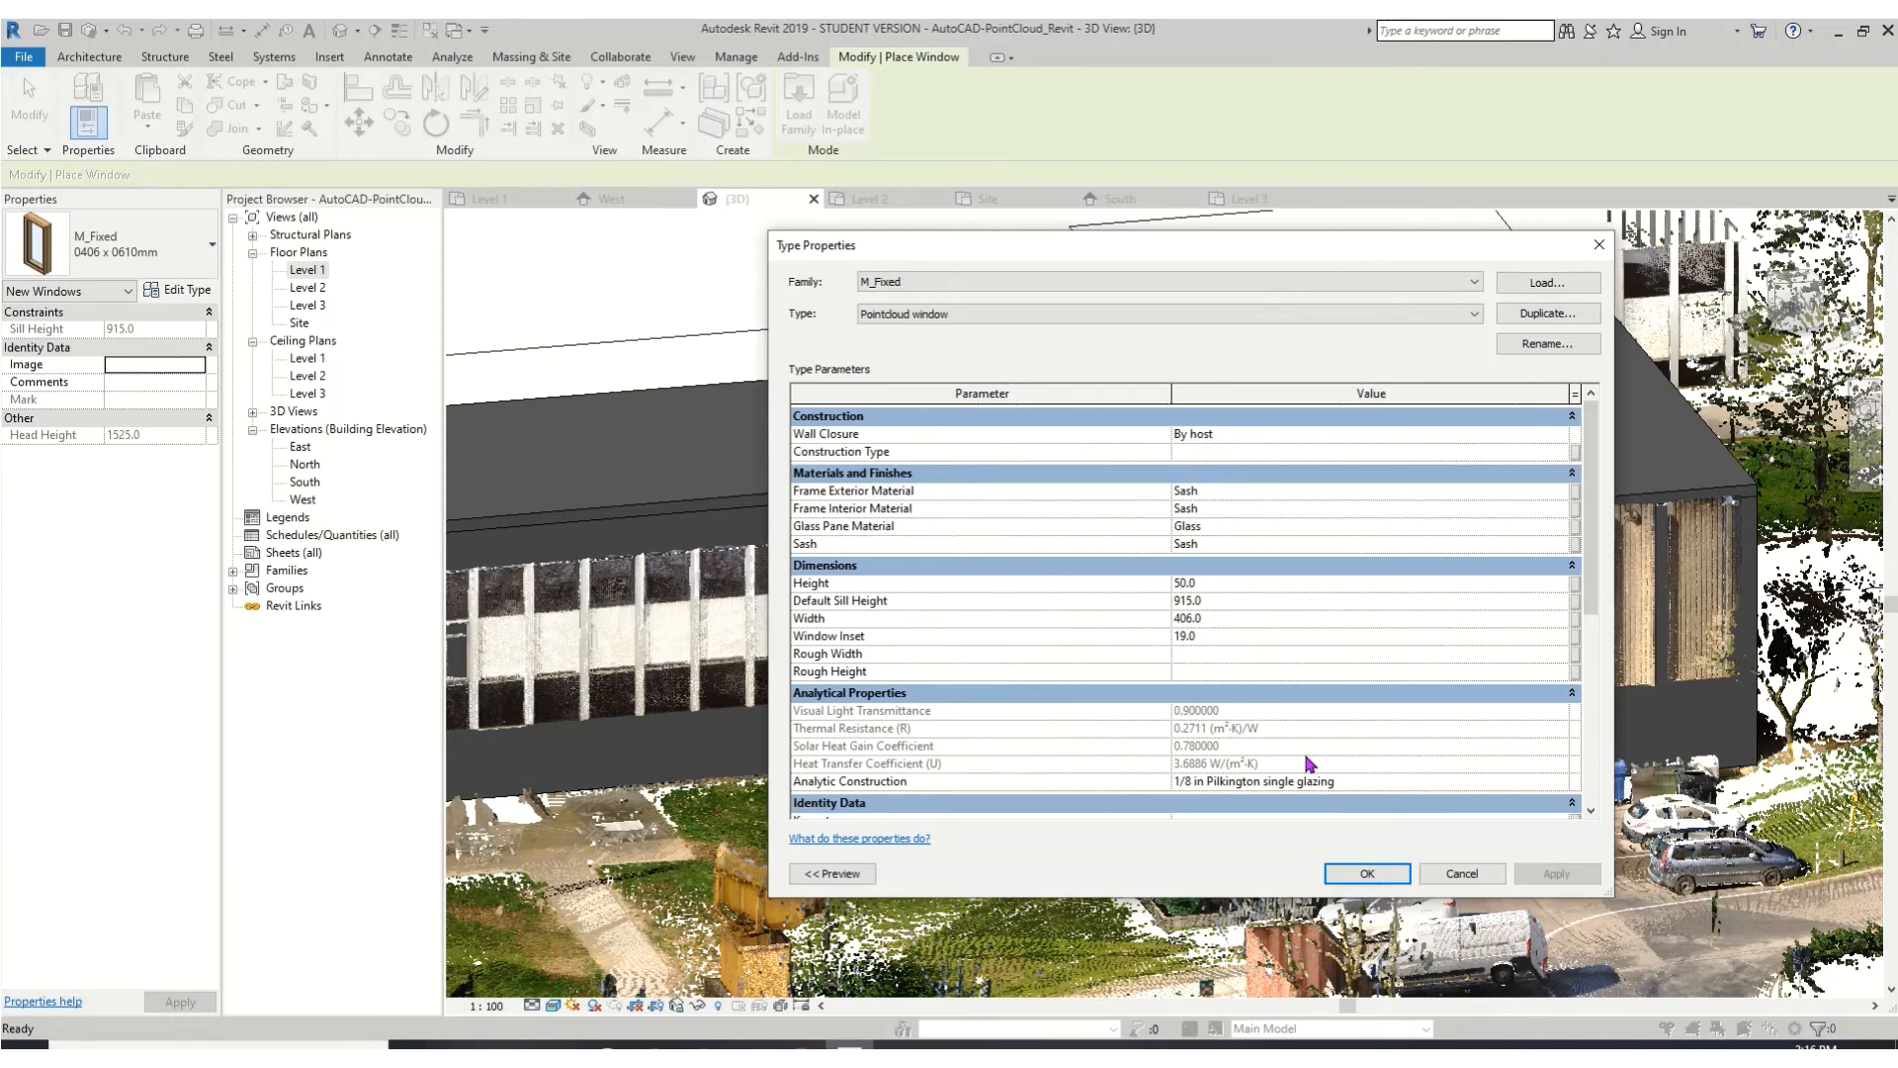
left_click(1364, 872)
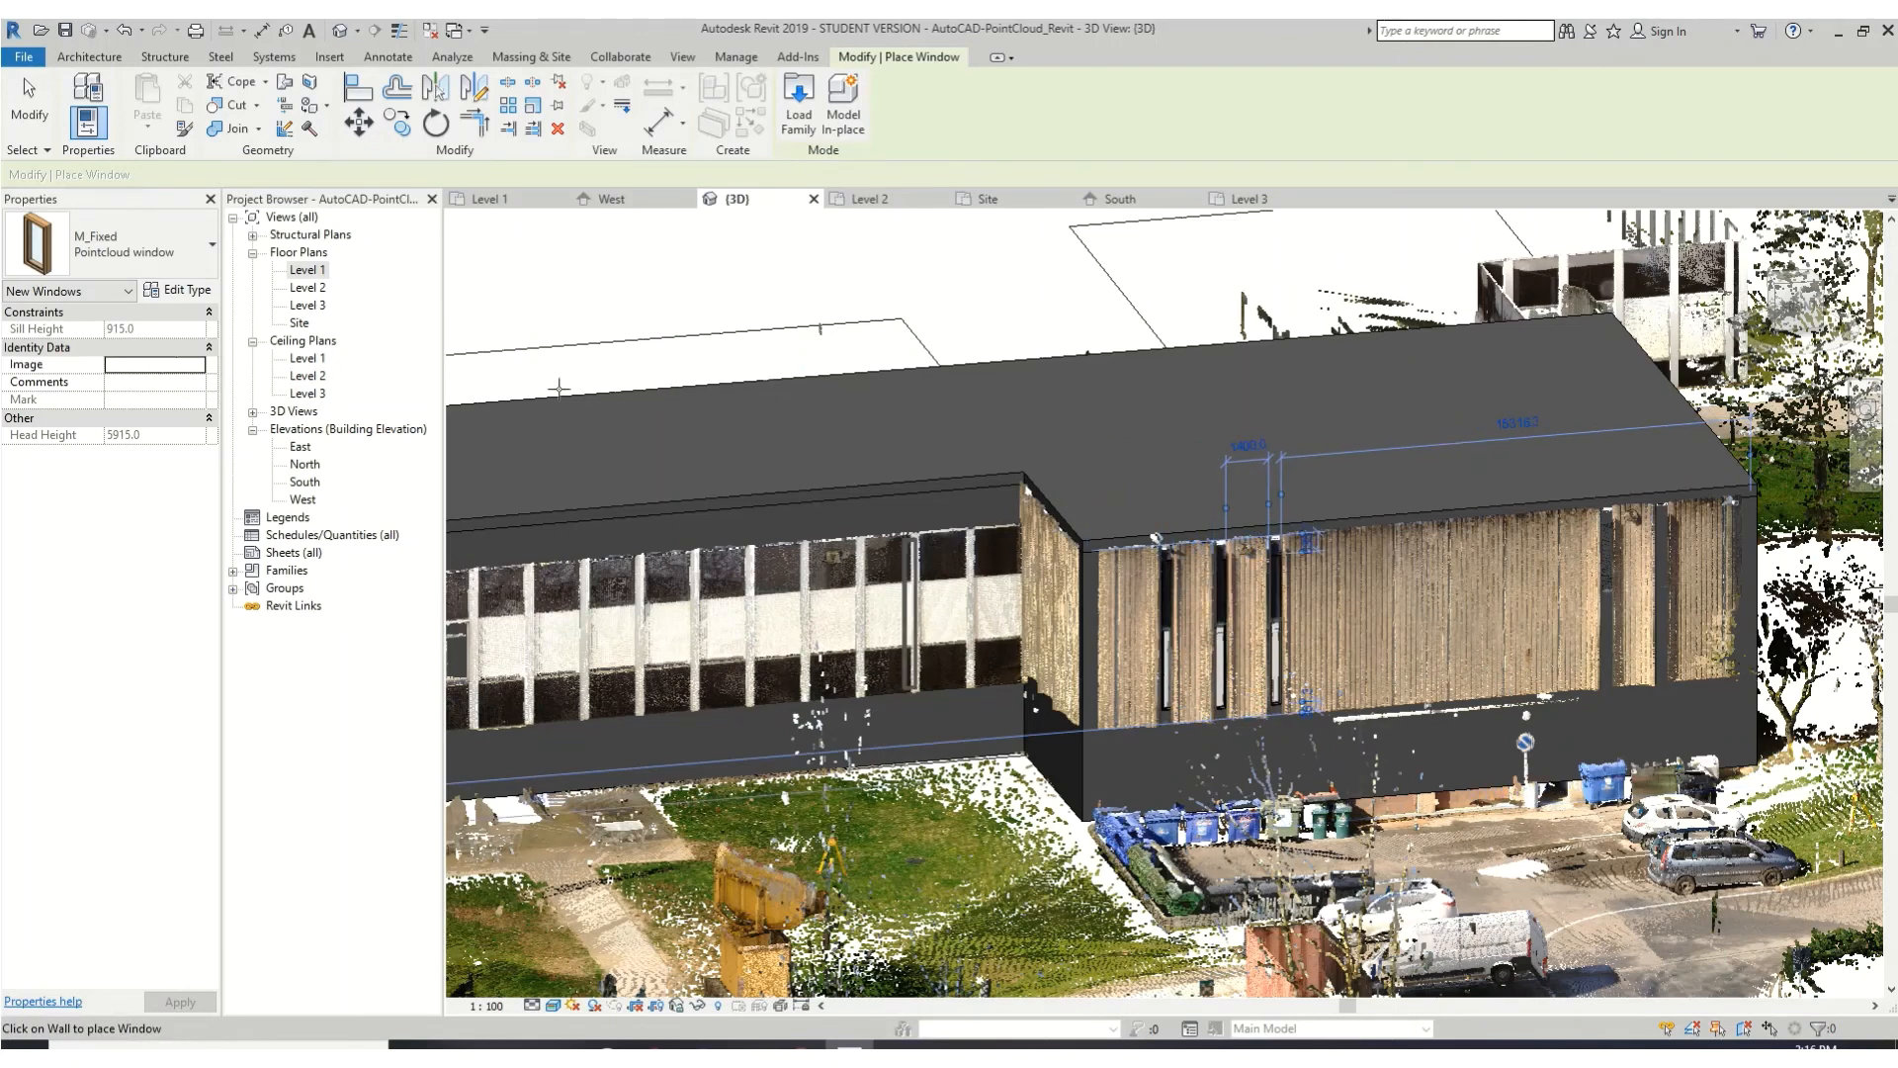
- Hide the 20190325 Group A 2.rcp point cloud in the 3D view and inspect the three placed windows
key("v")
key("v")
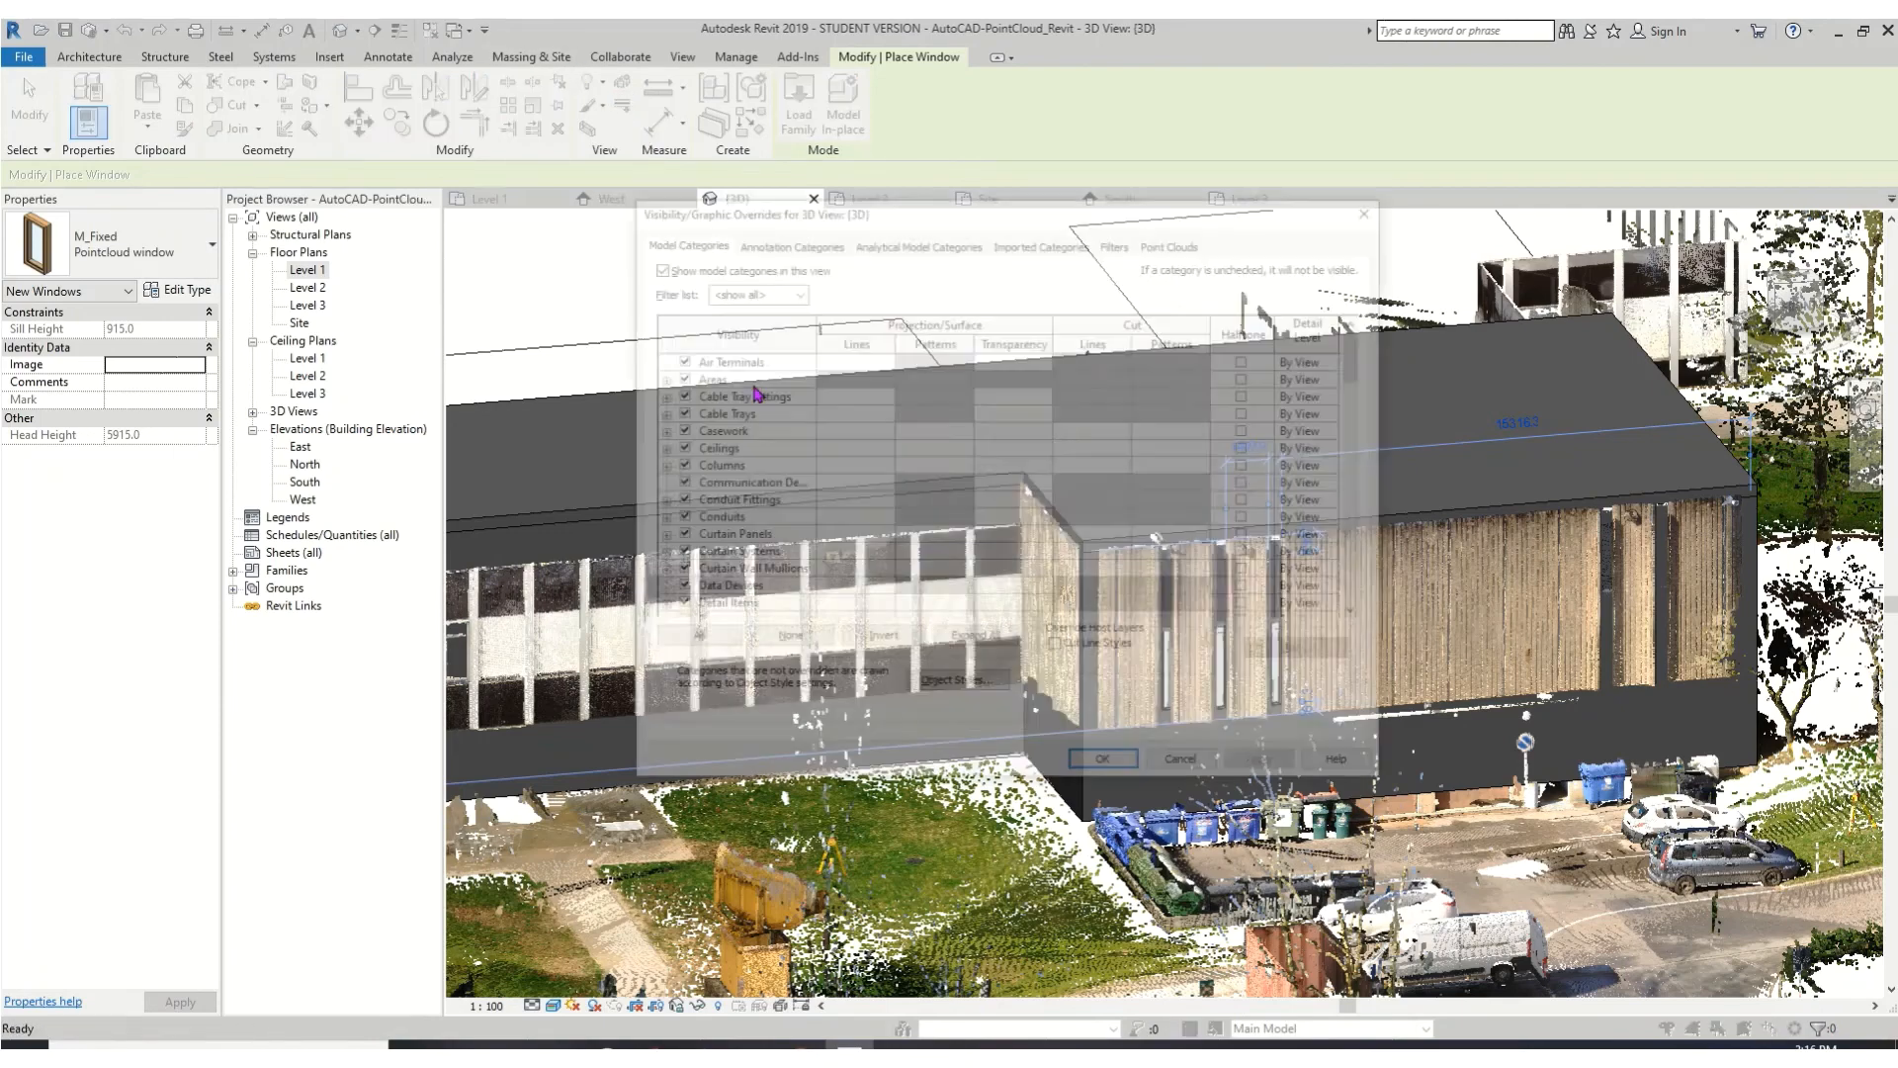
left_click(1179, 241)
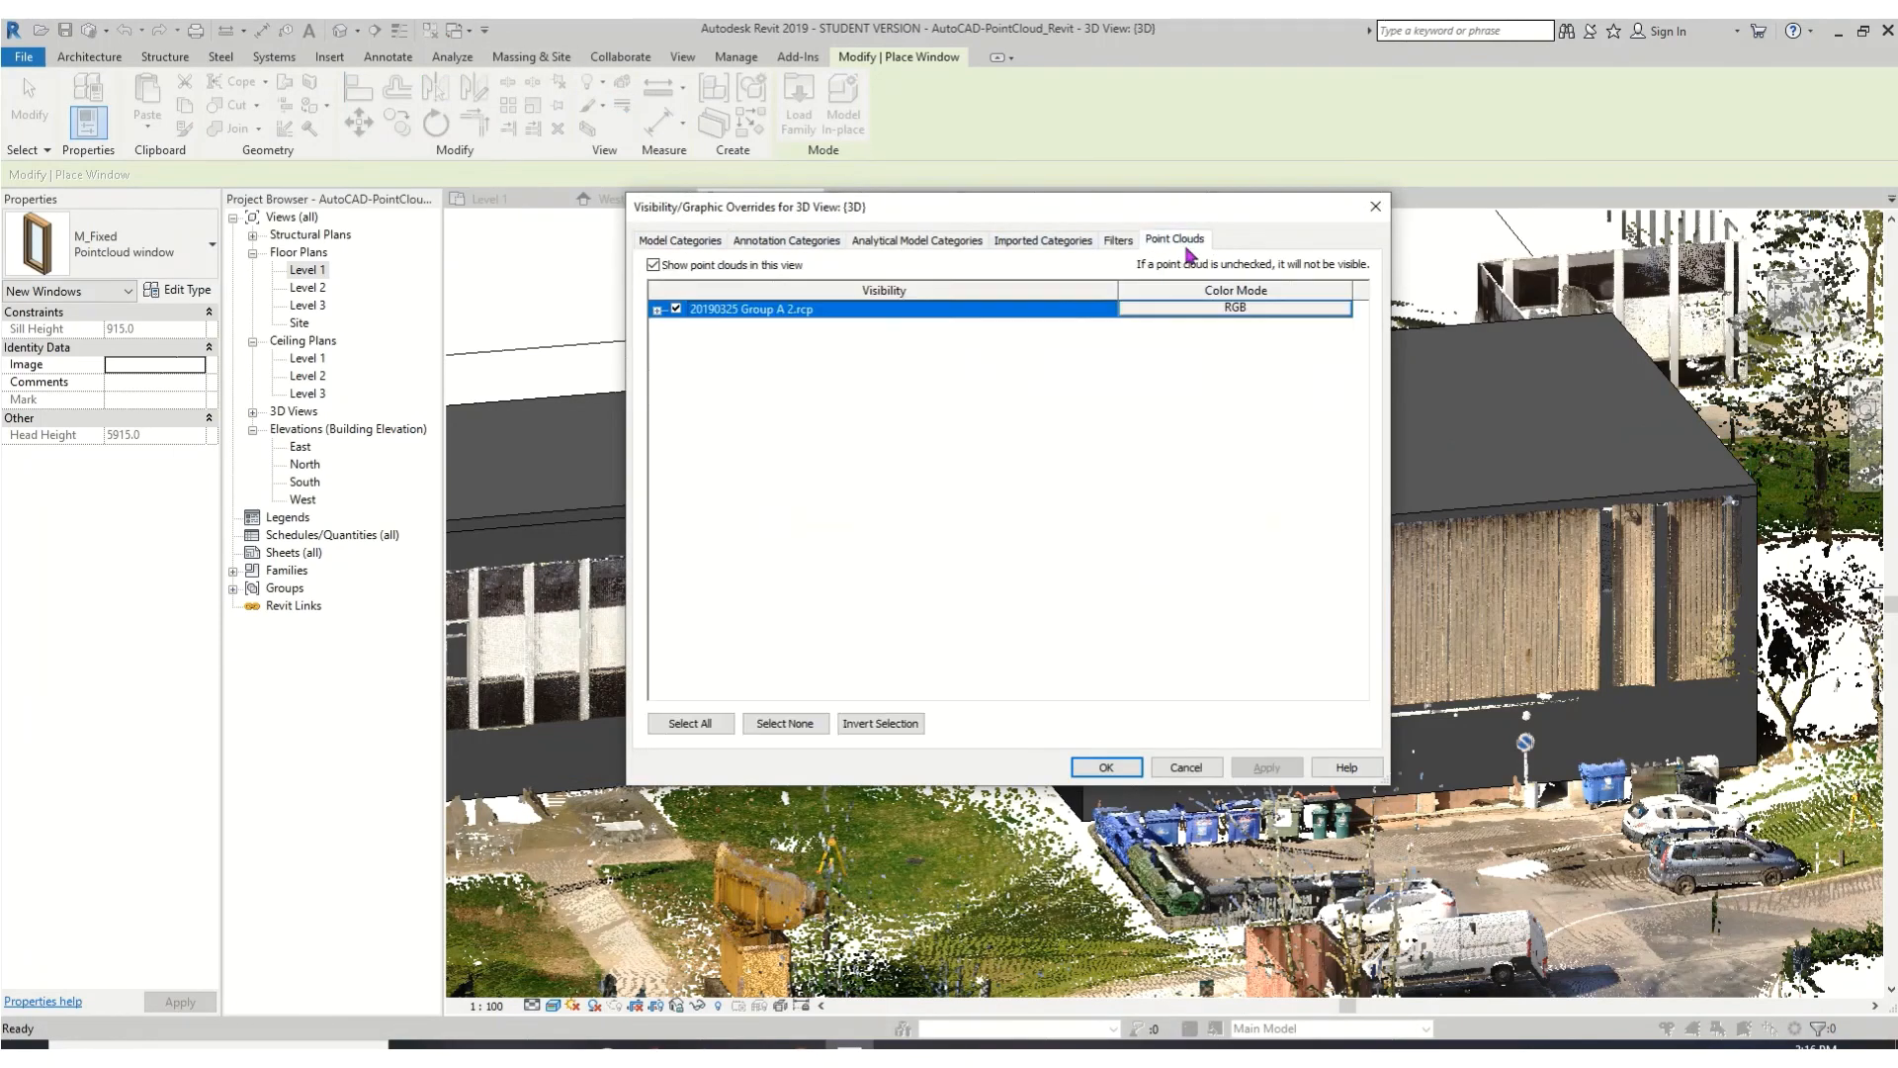
left_click(677, 309)
left_click(1108, 767)
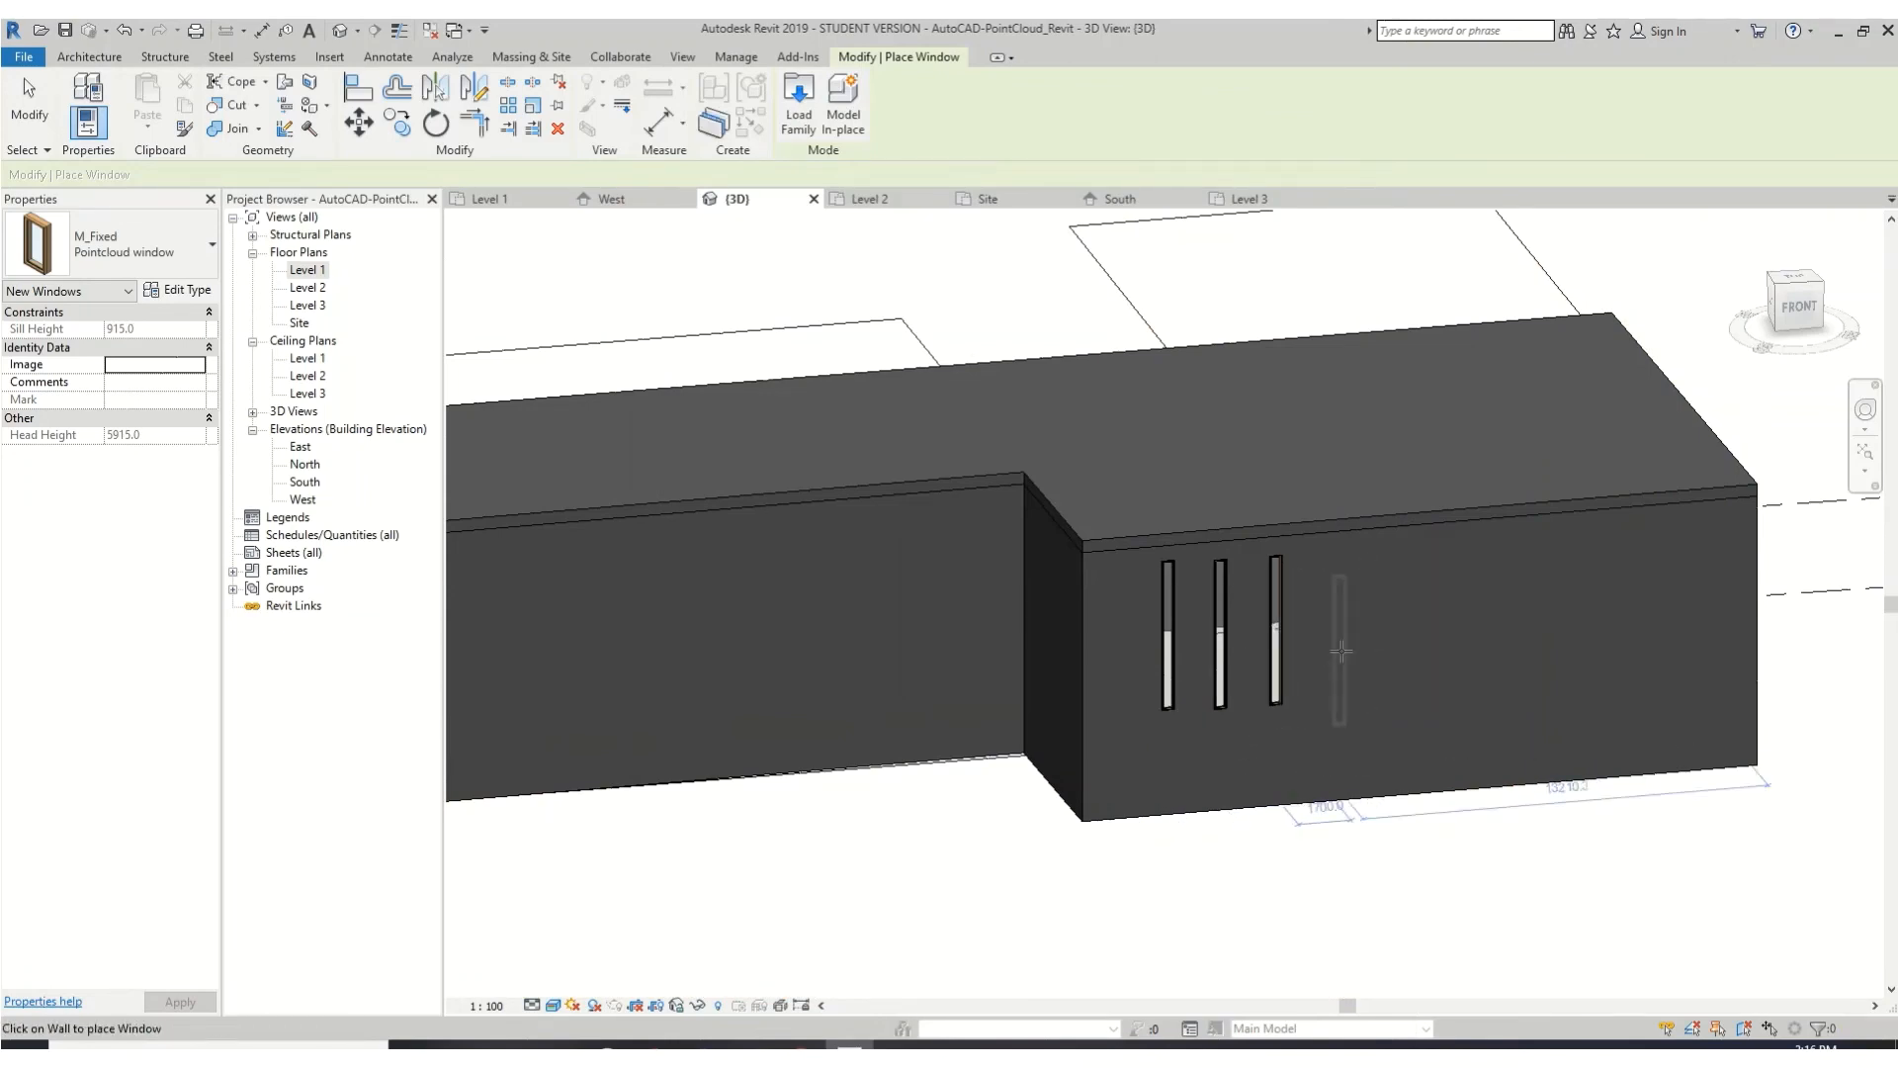
middle_click_drag(1439, 652, 1380, 673, "shift")
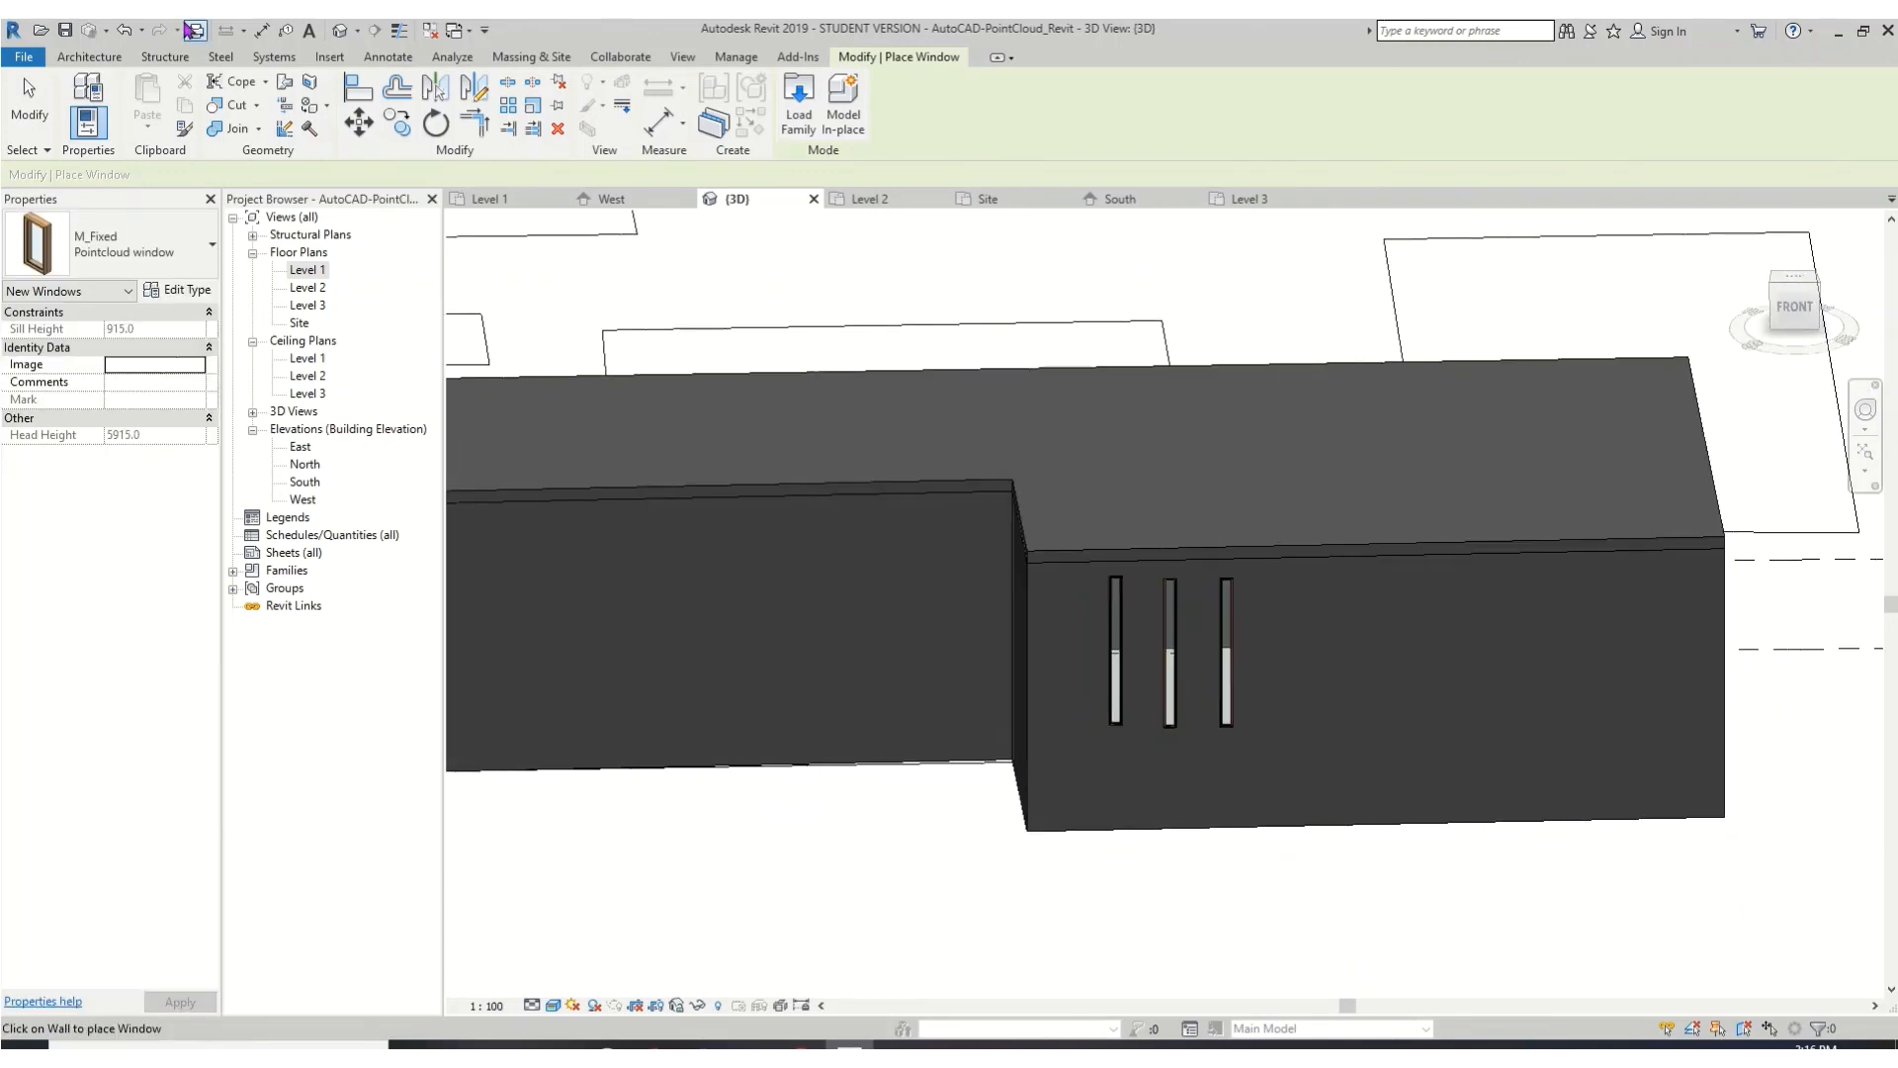
- Show the 20190325 Group A 2.rcp point cloud in the 3D view again
key("v")
key("v")
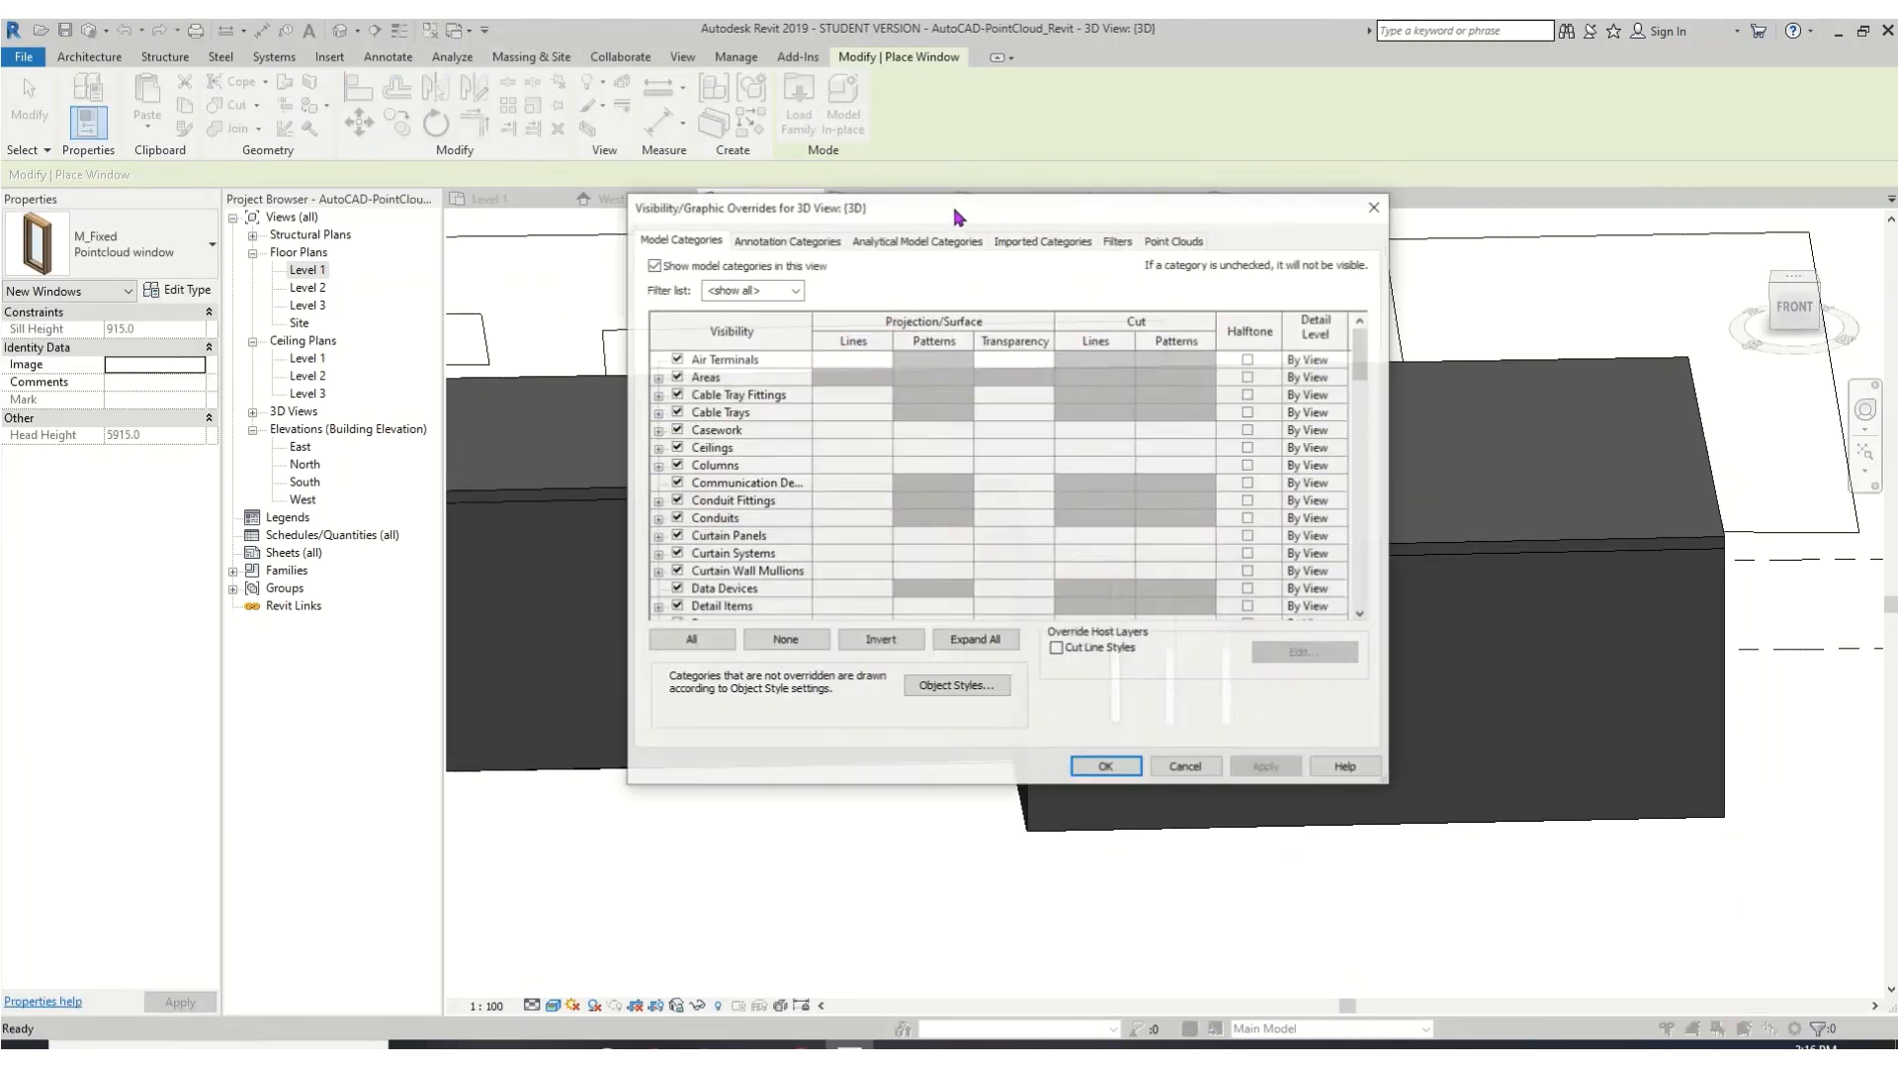
left_click(1179, 240)
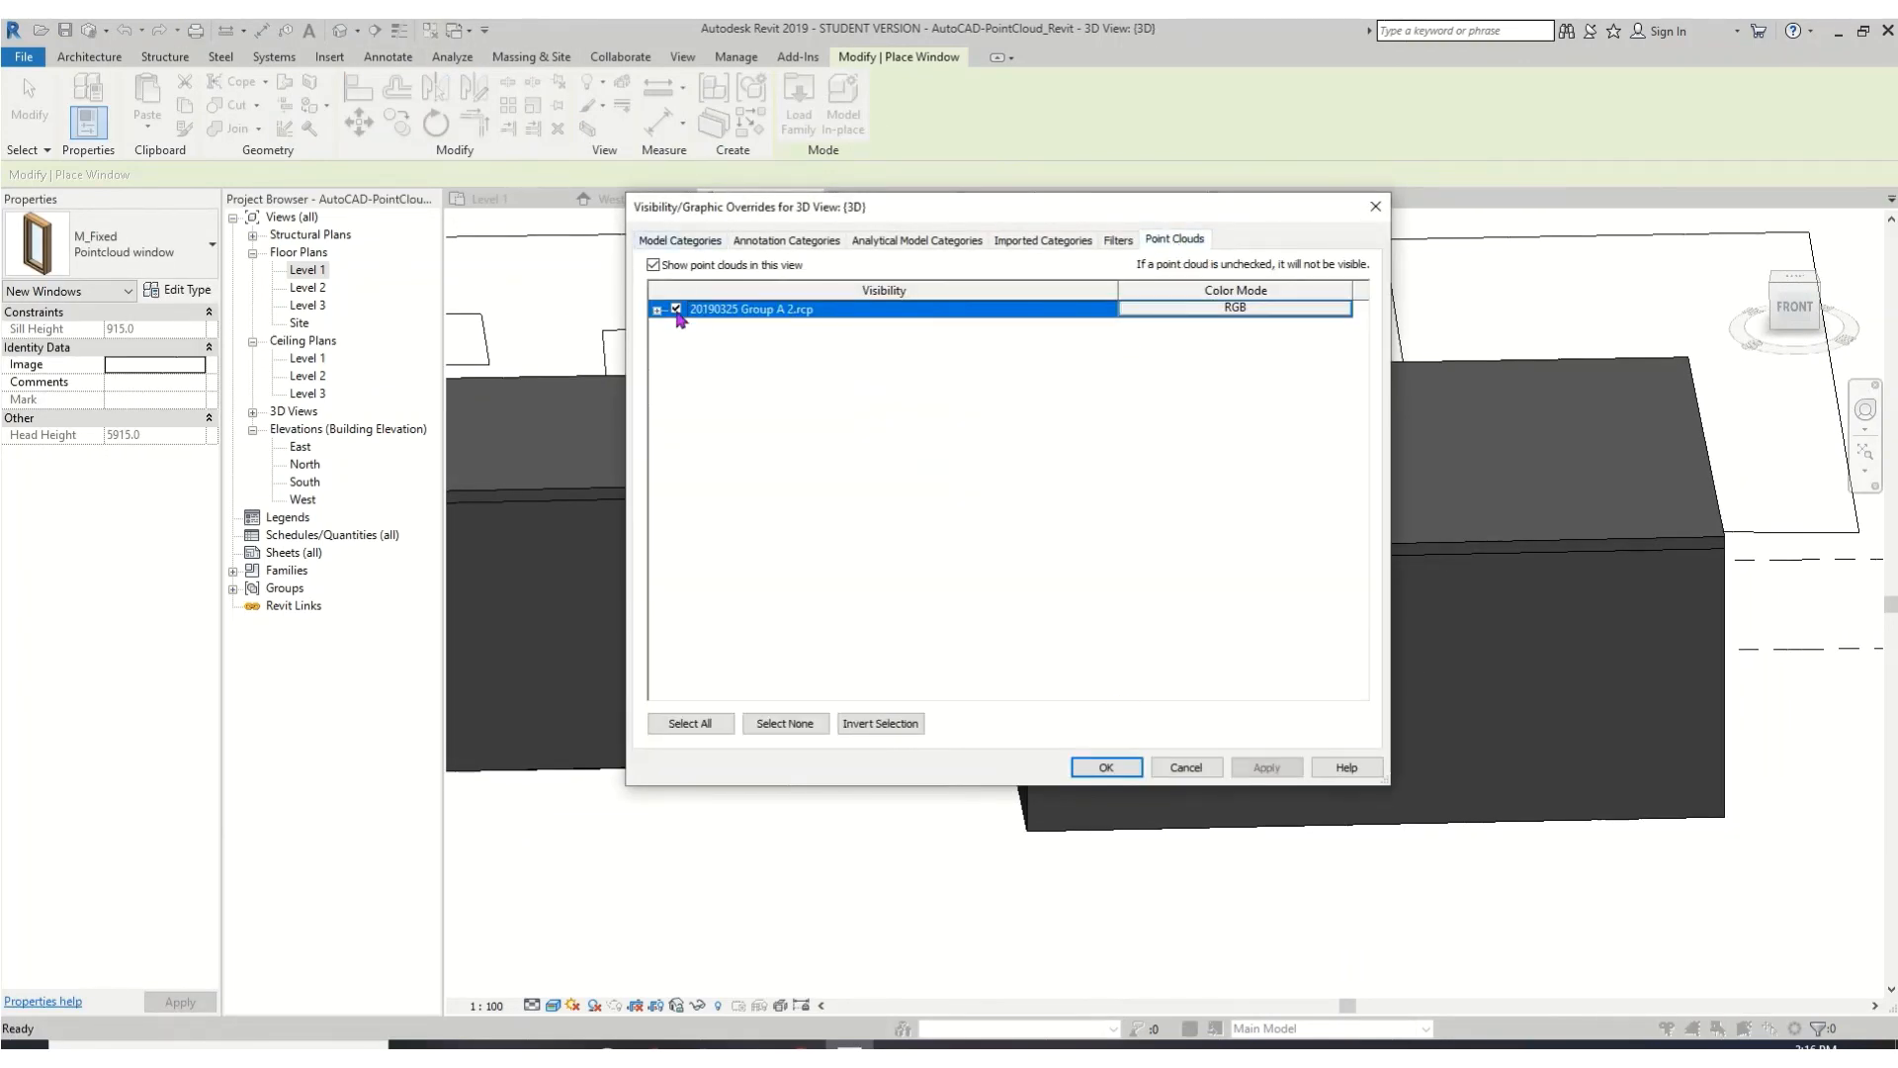
left_click(1103, 767)
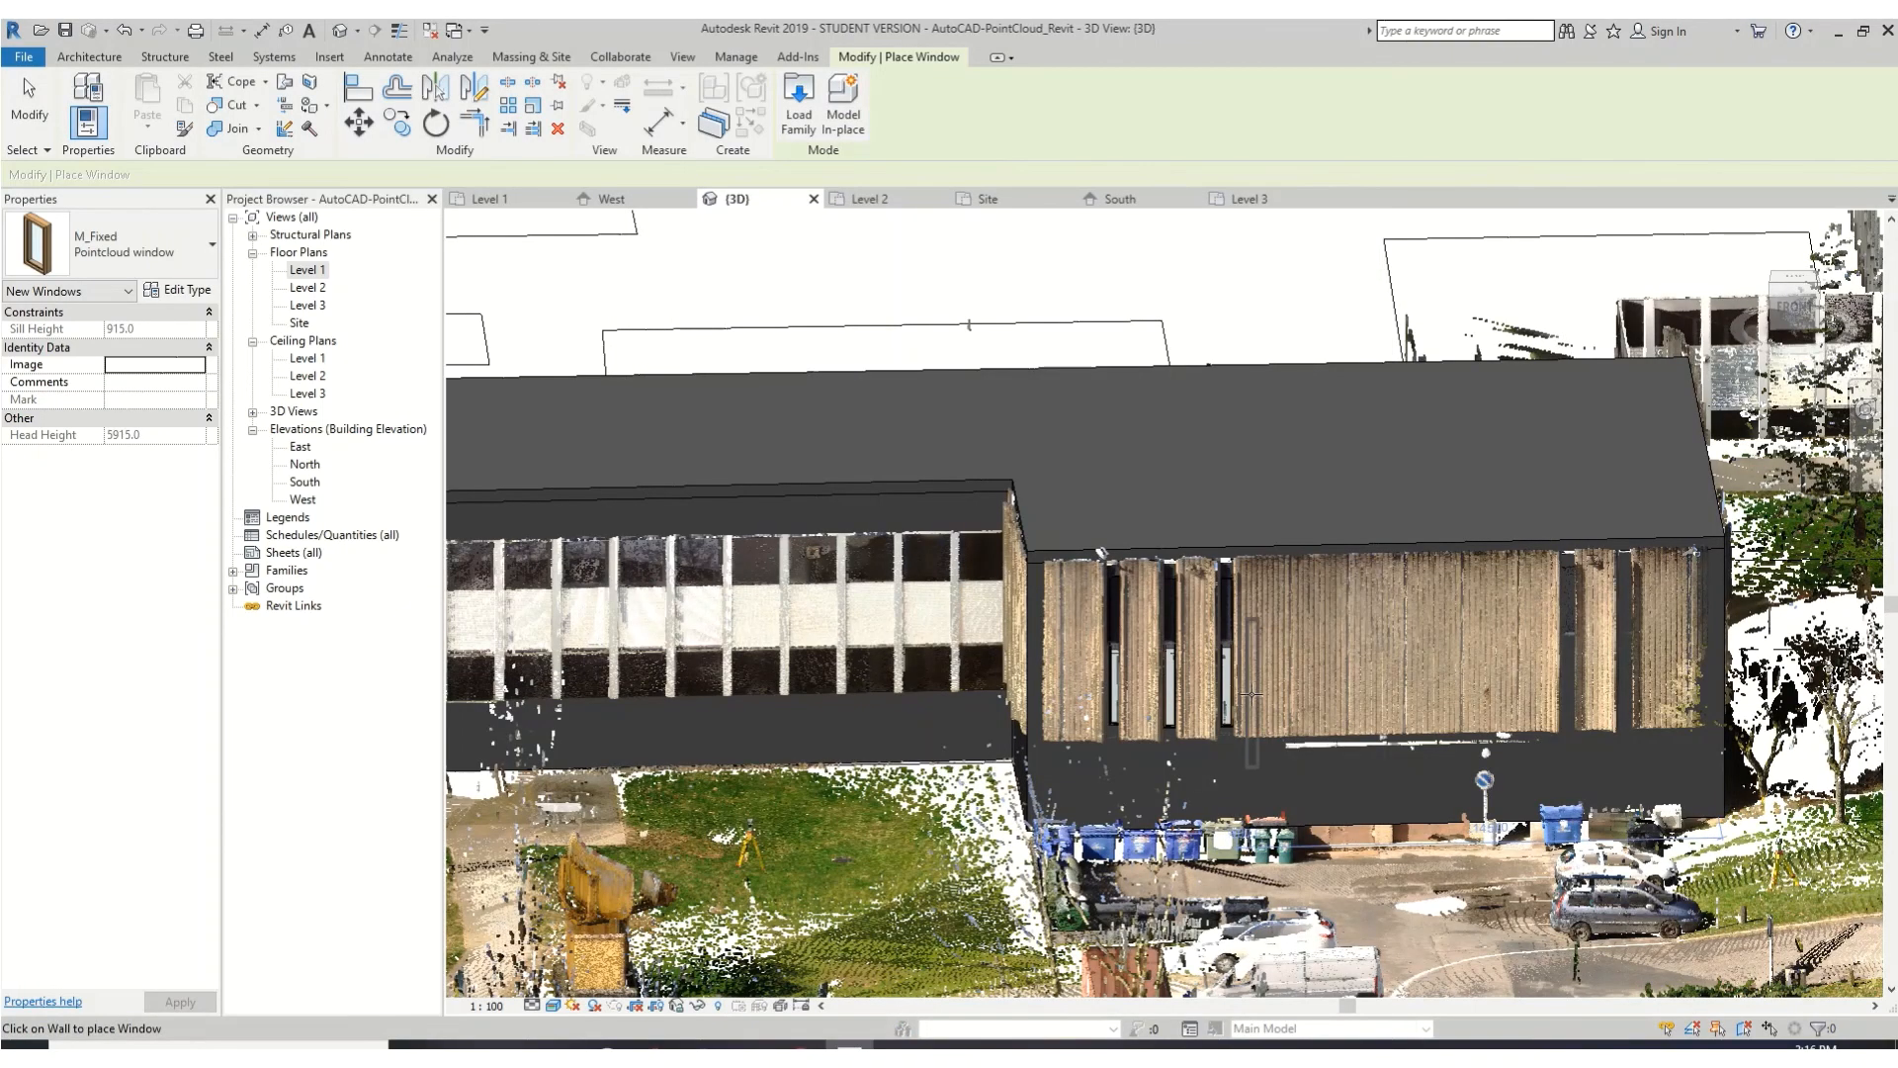
- Examine how the three windows align with the scanned facade openings up close, and review the whole building against the point cloud
scroll(1251, 696, "up", 8)
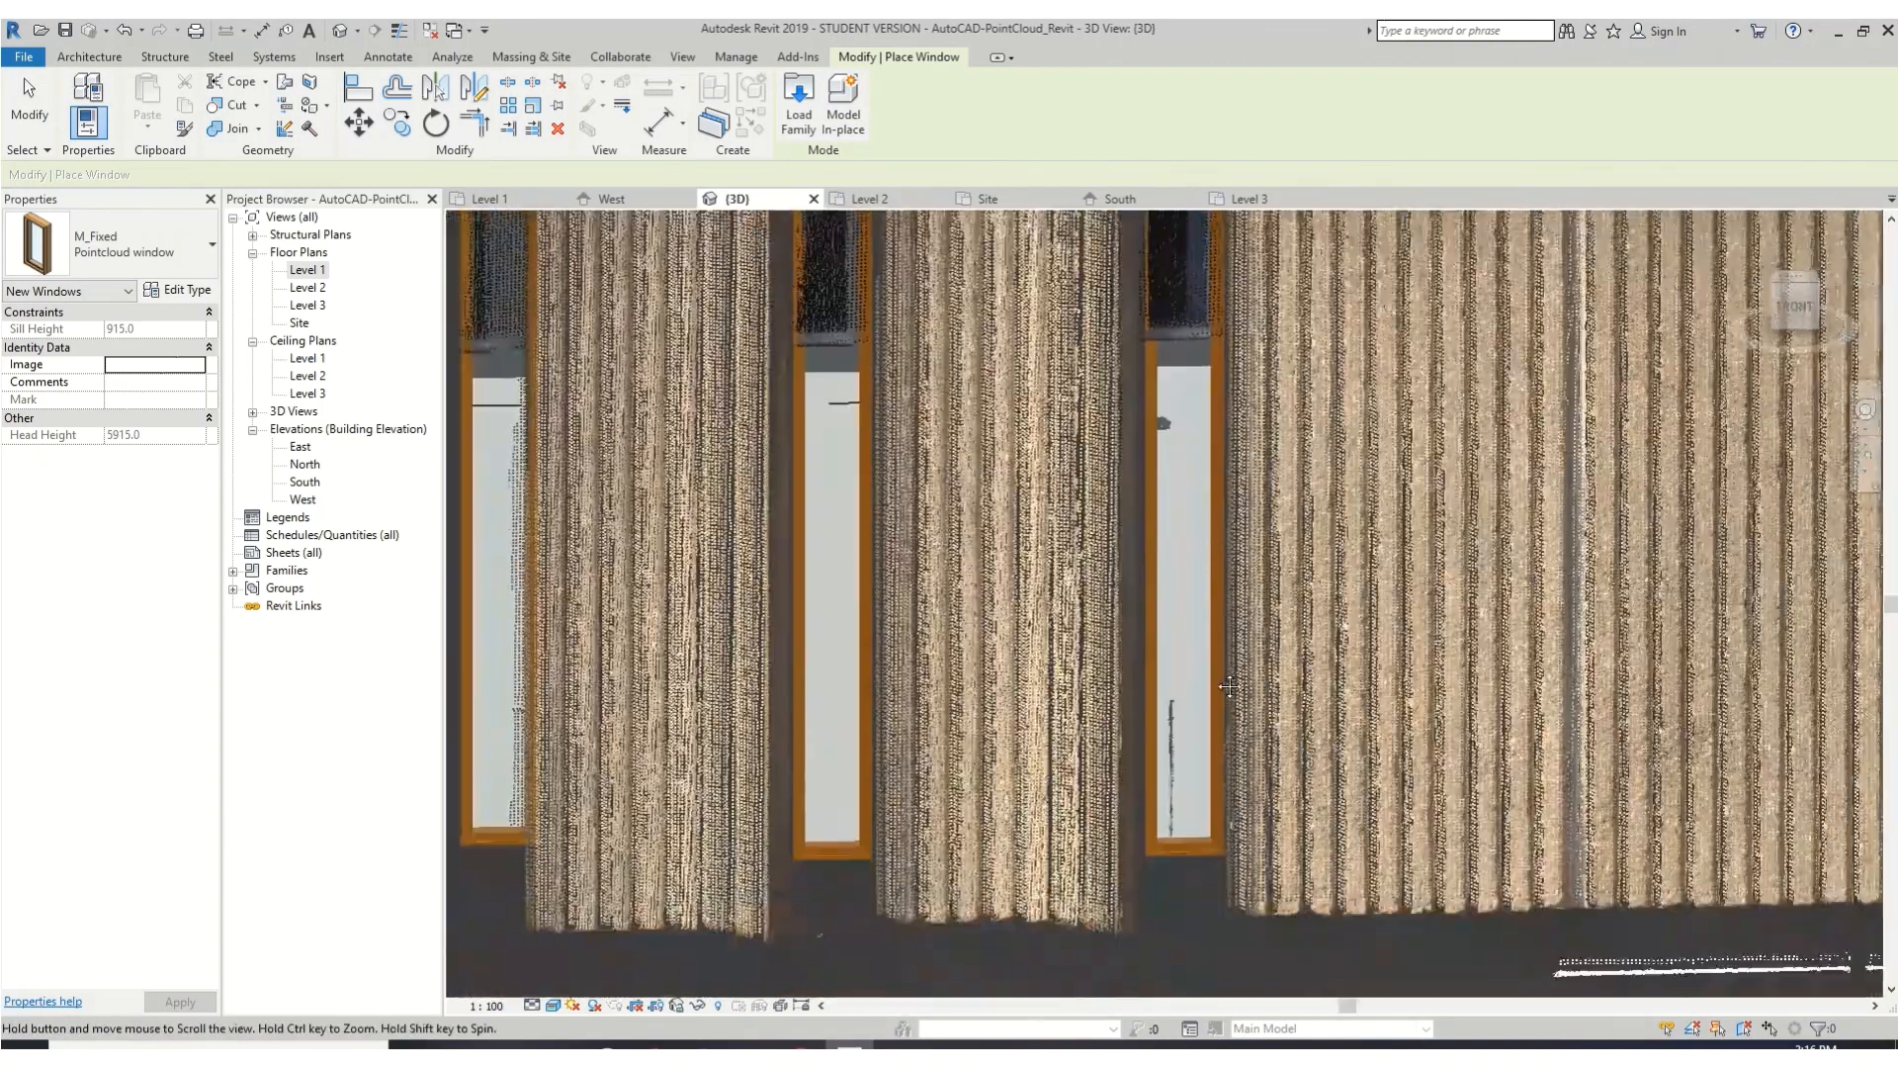
middle_click_drag(1230, 686, 1389, 583, "shift")
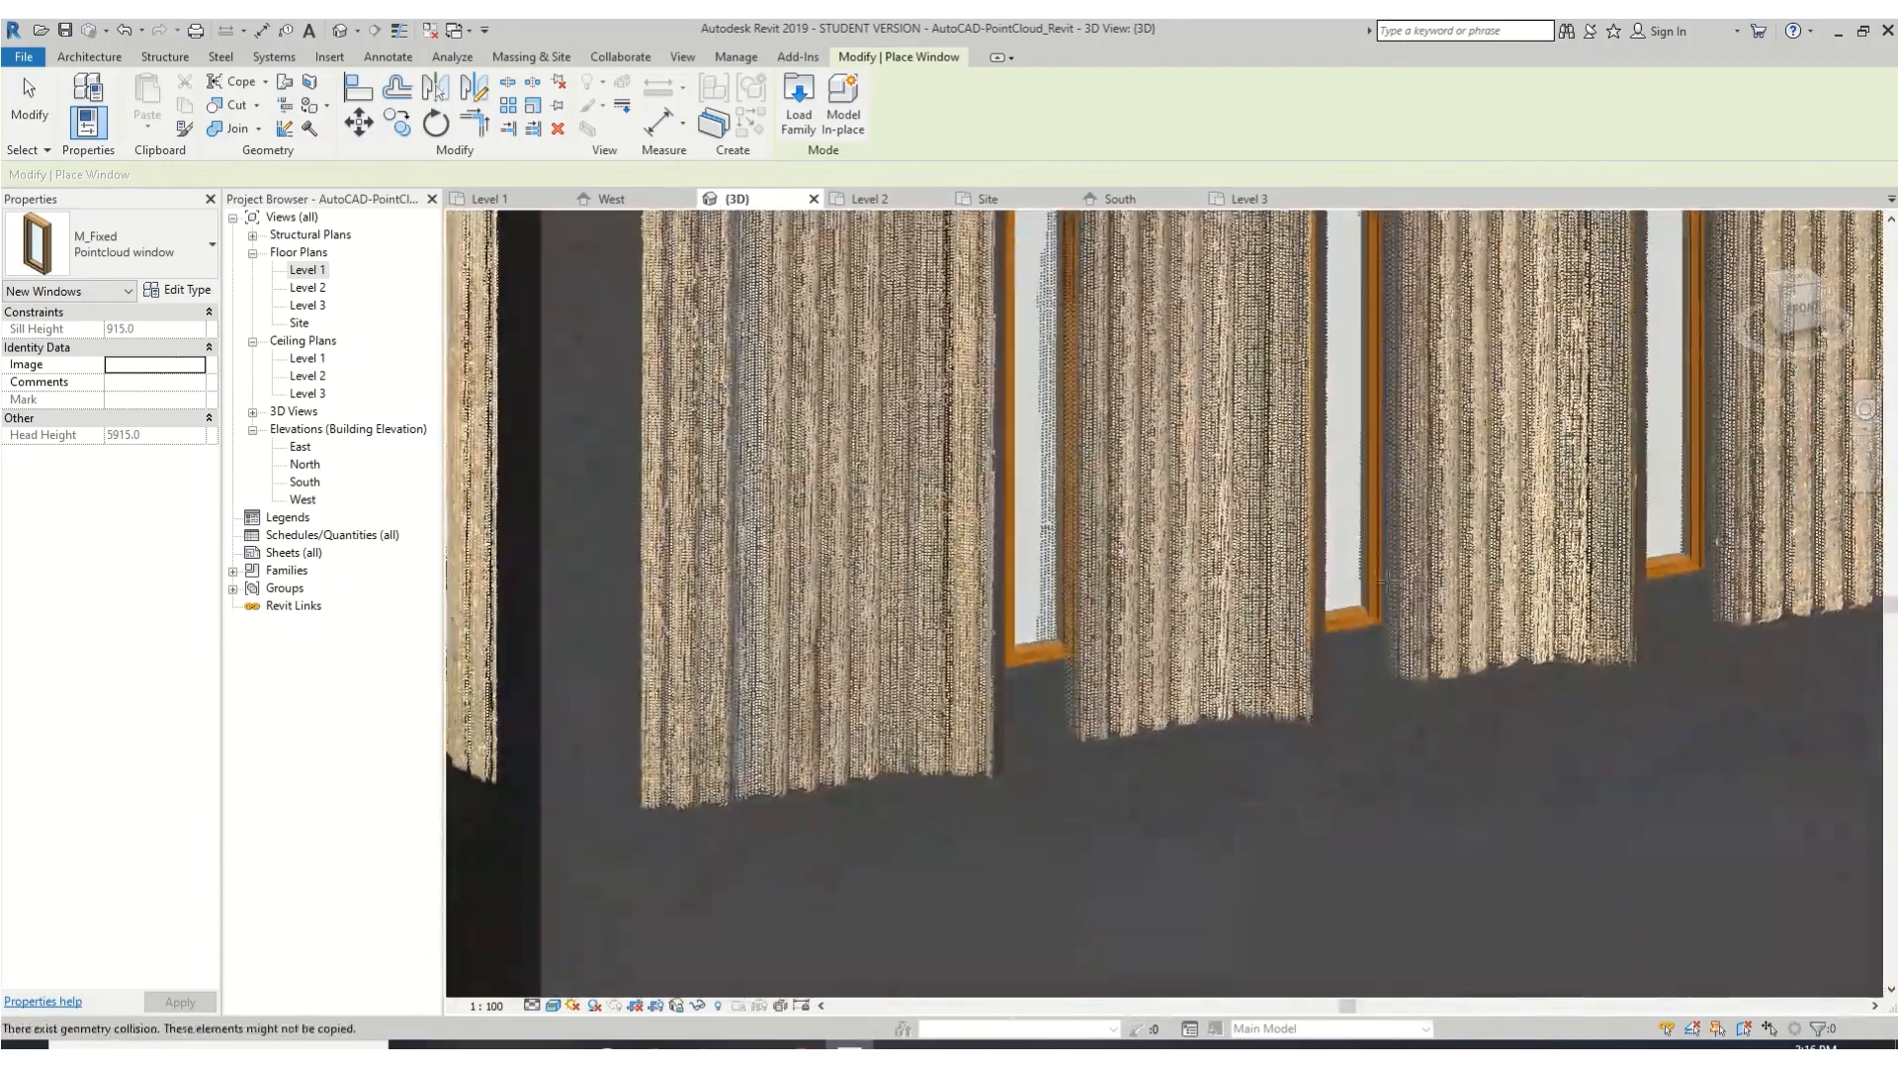
scroll(1389, 584, "down", 10)
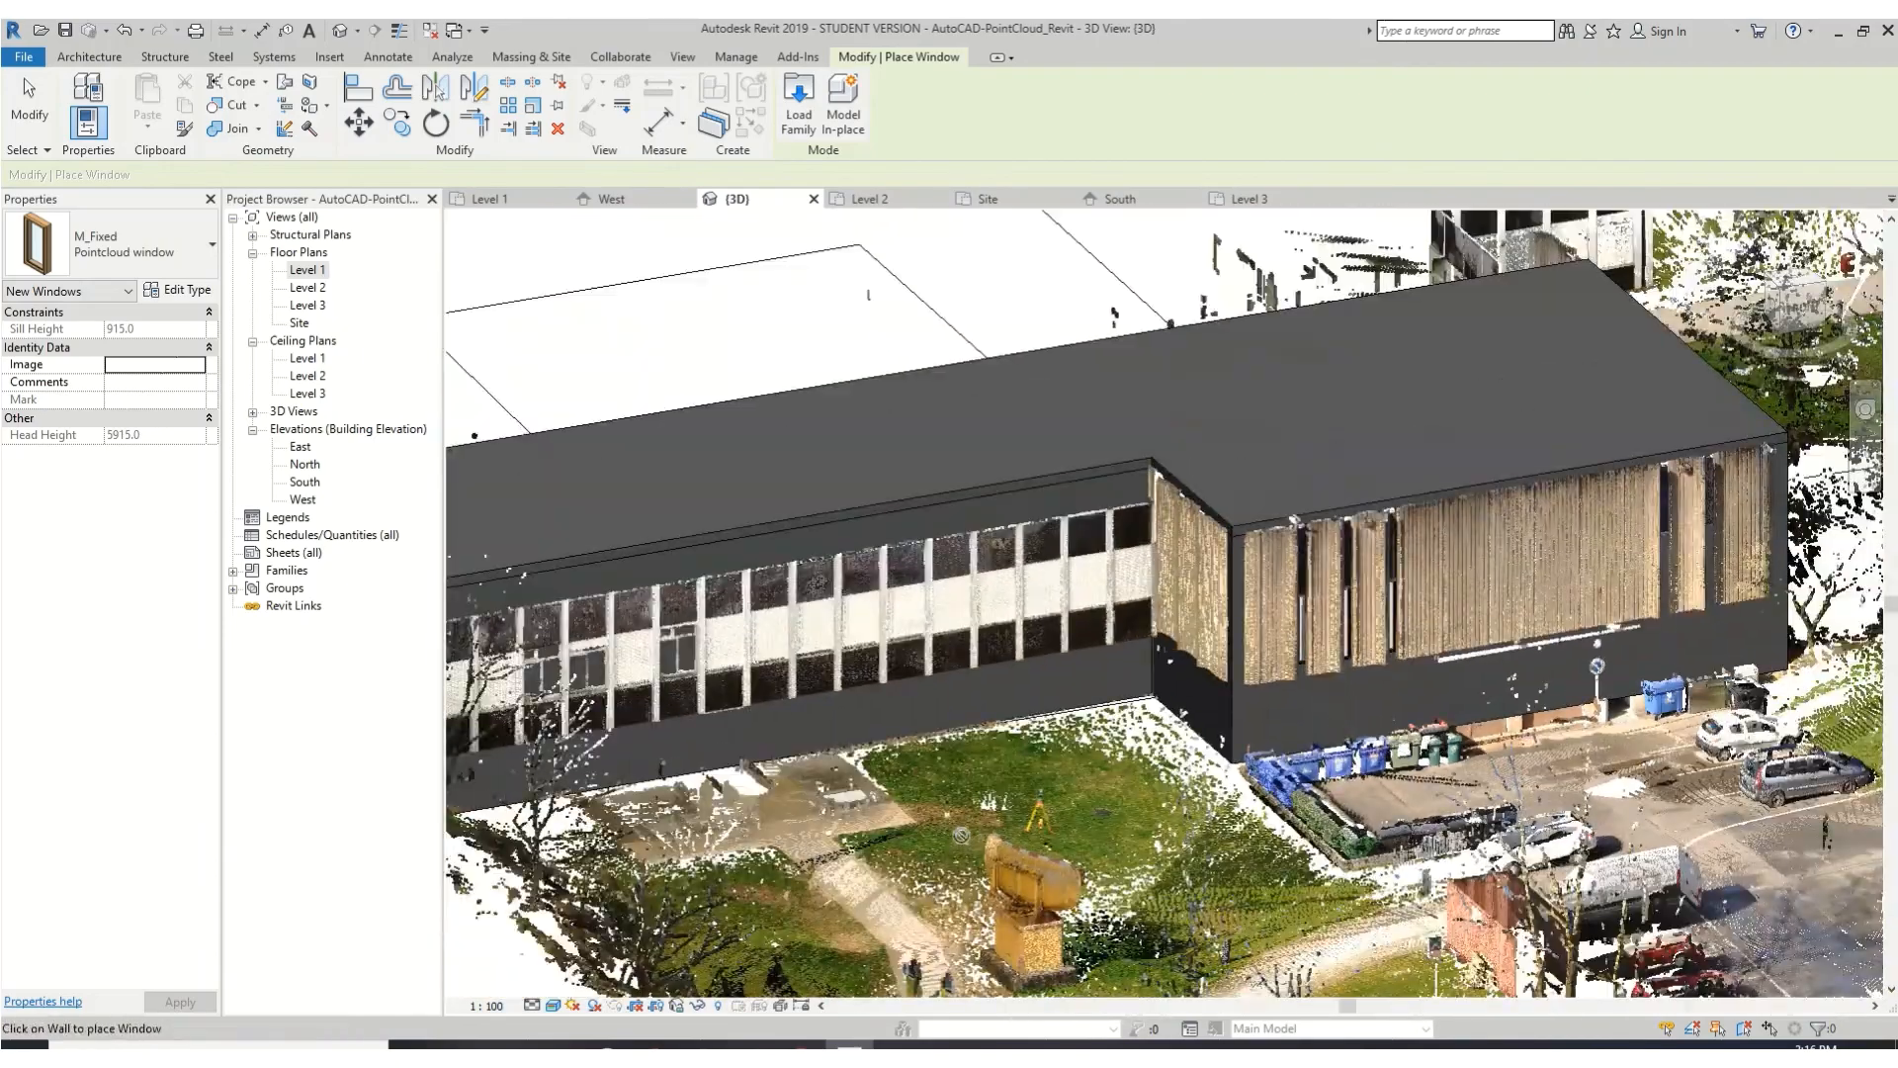
middle_click_drag(961, 836, 836, 848)
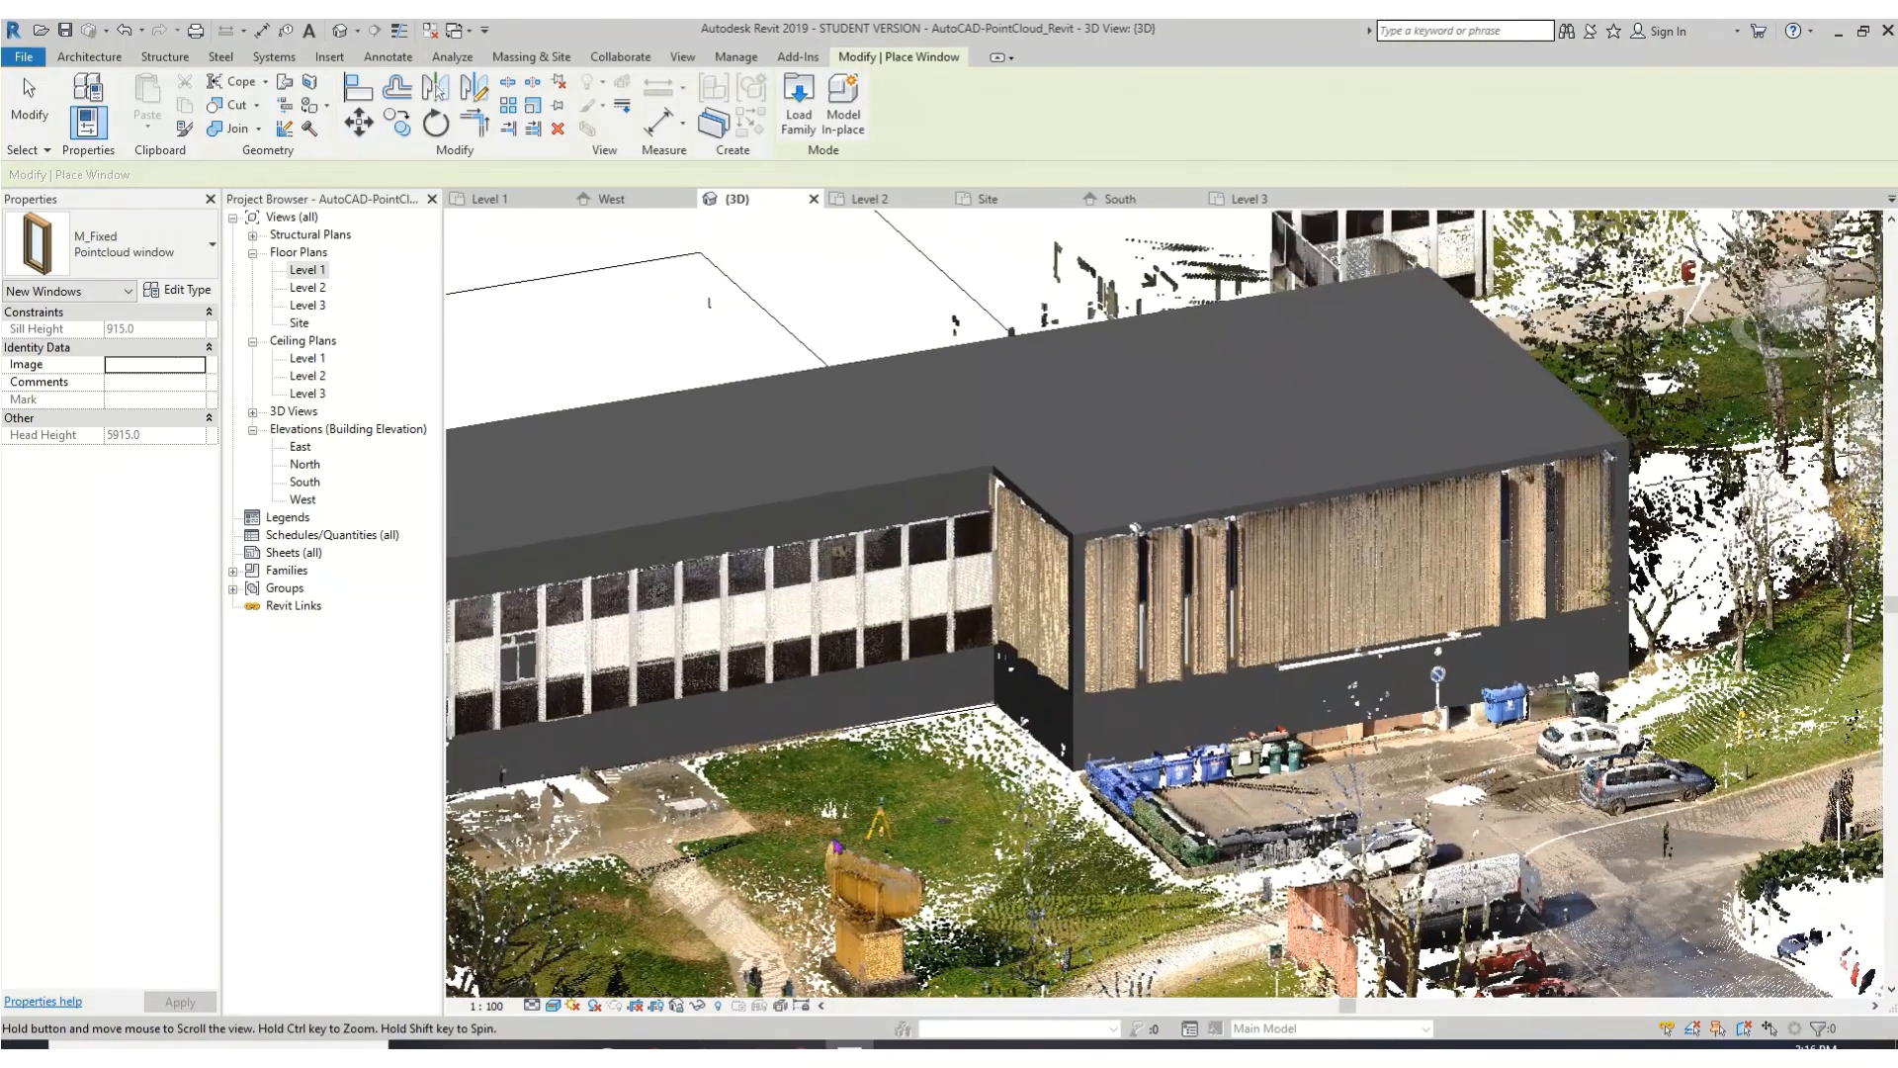
scroll(835, 847, "down", 2)
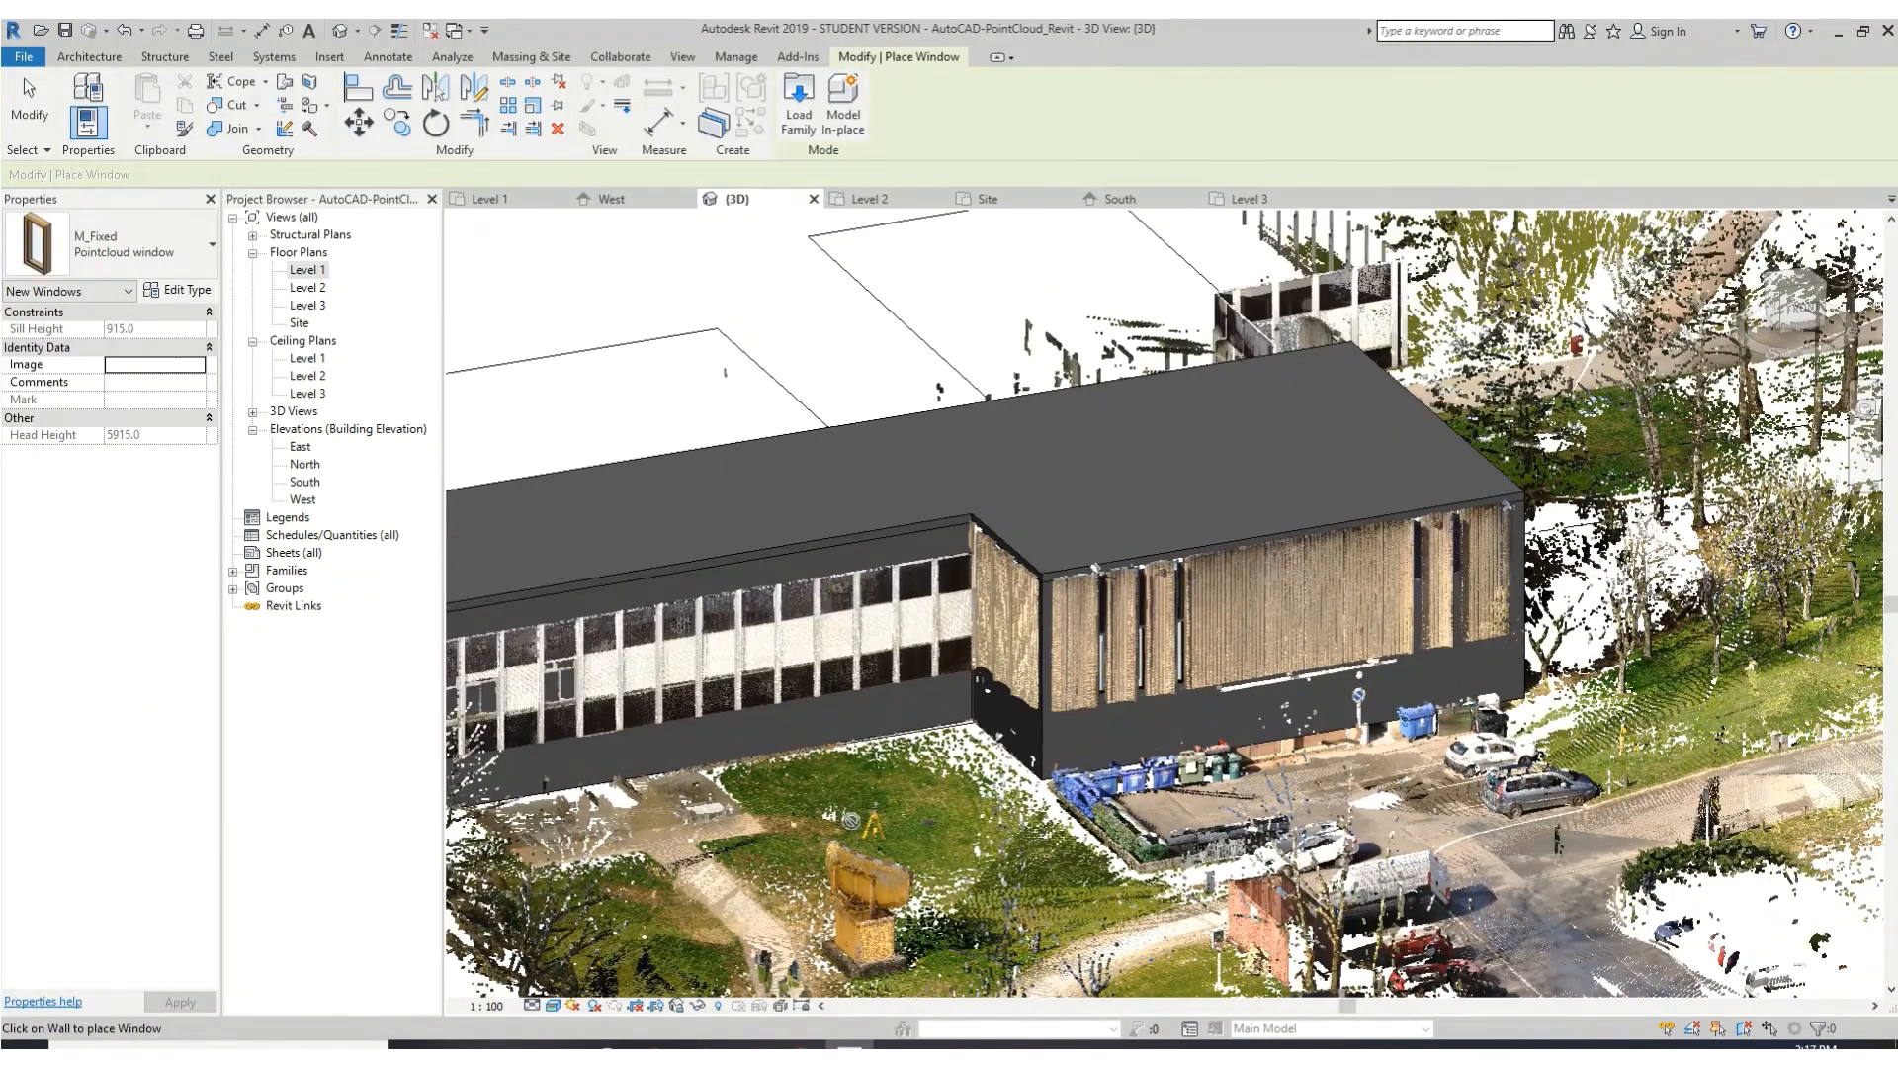
middle_click_drag(719, 416, 986, 364)
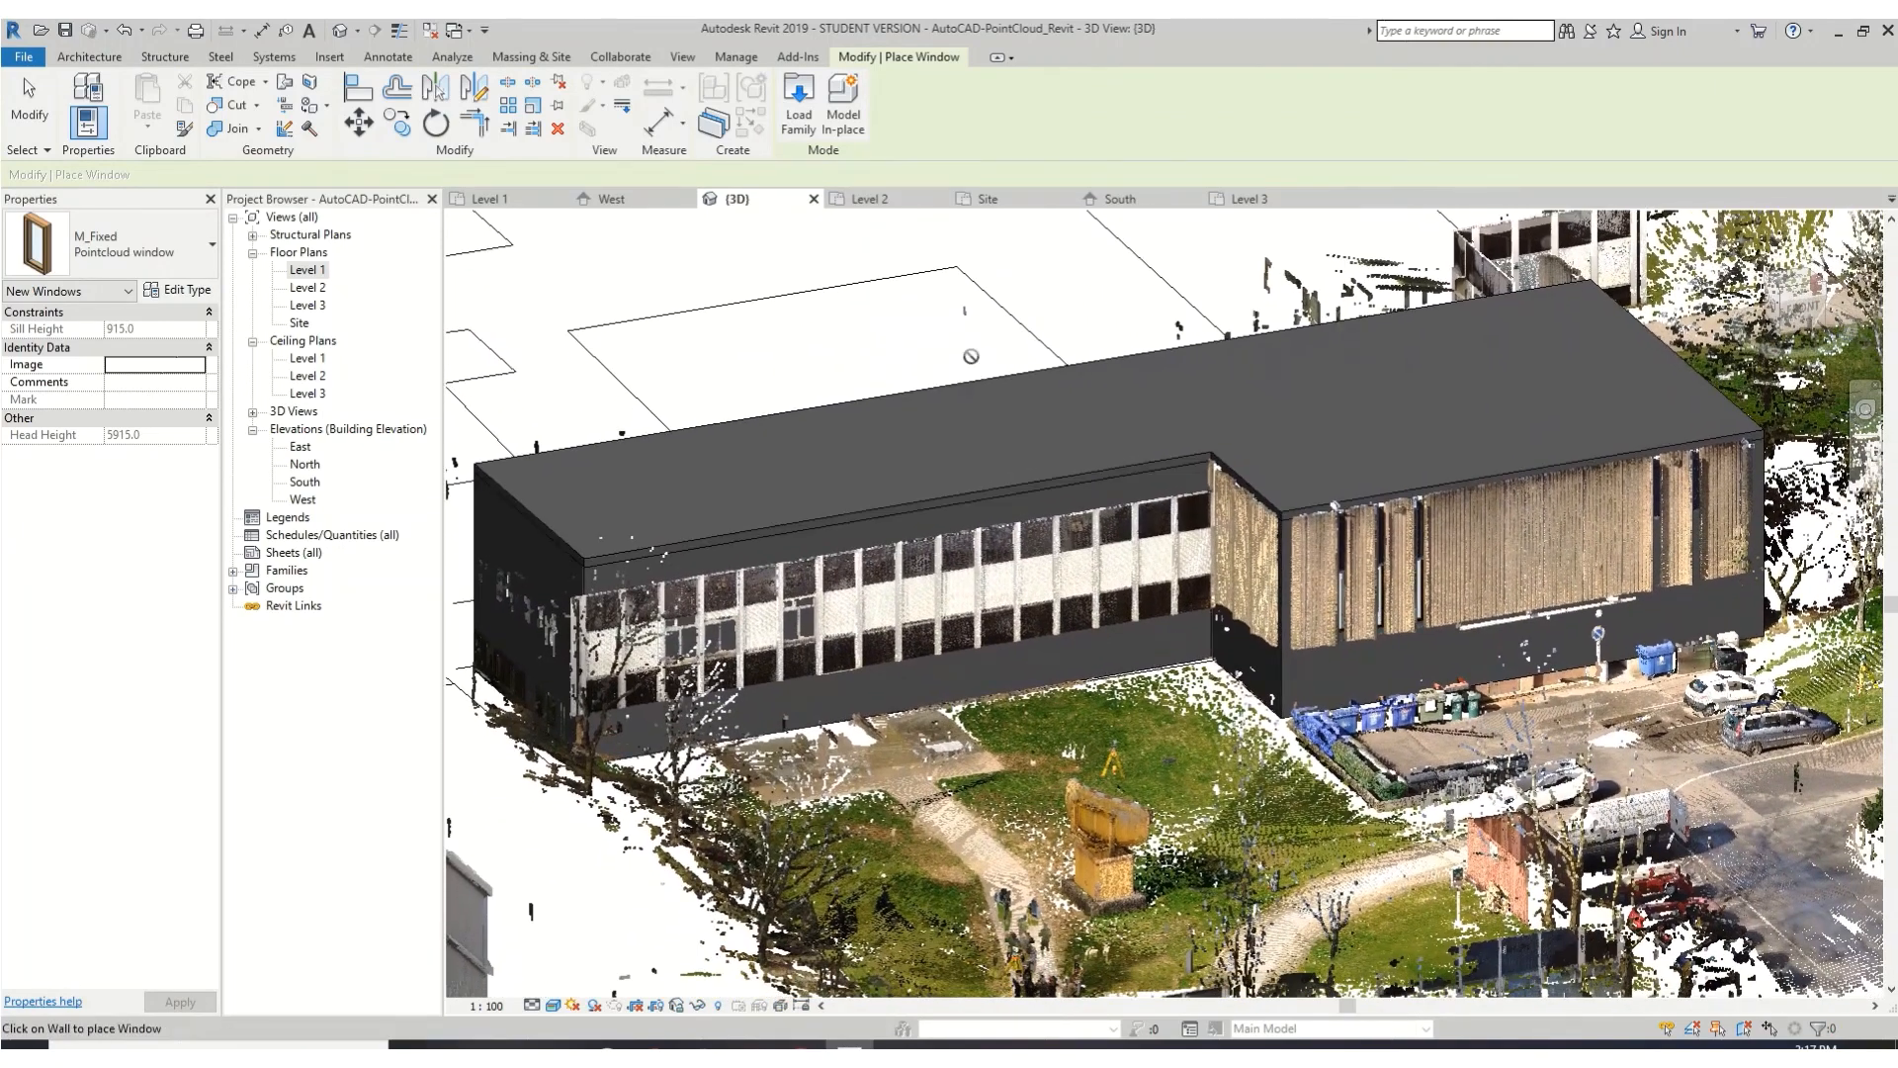